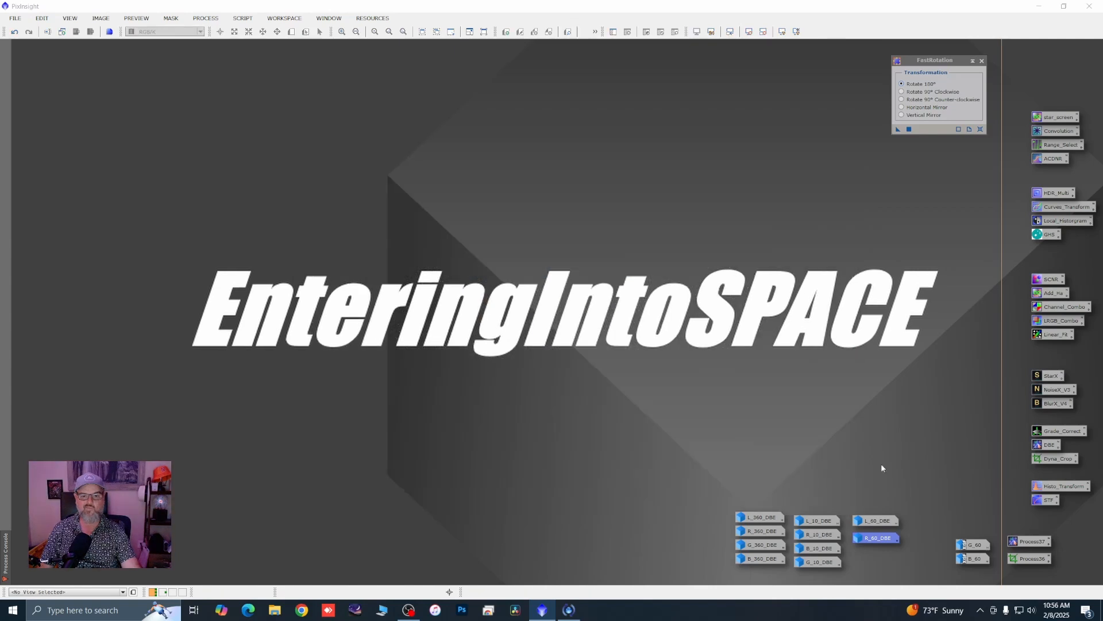
Step: Open the G_60 image, rotate it 180° with FastRotation and crop it with the saved Process36 settings
double_click(971, 544)
key(ctrl+a)
drag(898, 130, 732, 168)
click(577, 339)
drag(1029, 558, 632, 368)
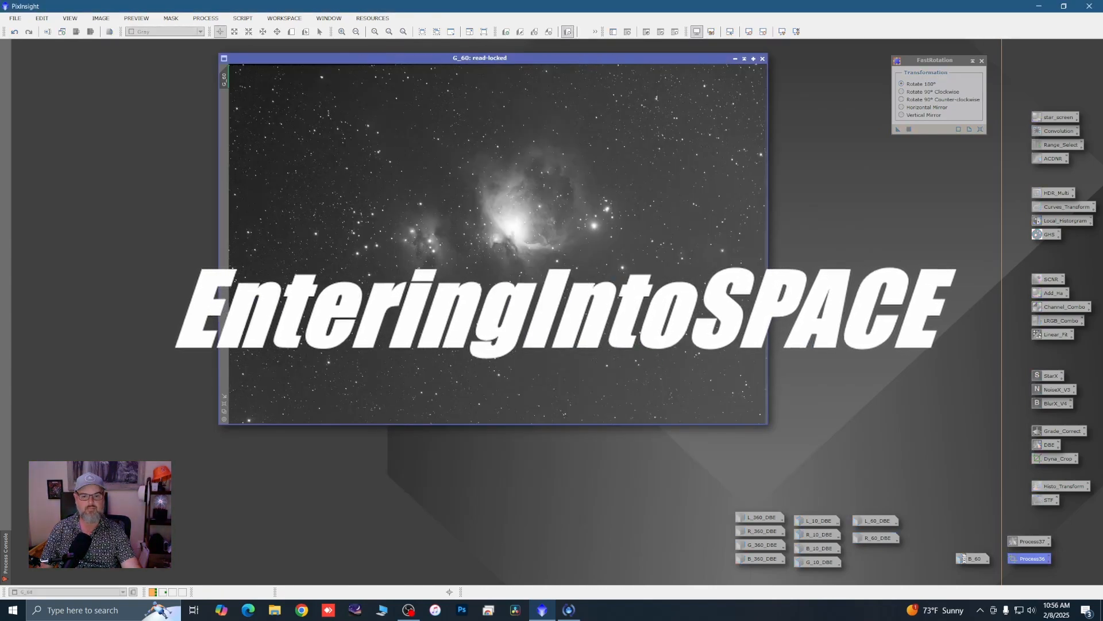
Step: Run DynamicBackgroundExtraction on G_60 with the saved Process37 samples and auto-stretch the corrected image
double_click(1029, 541)
click(898, 481)
key(ctrl+a)
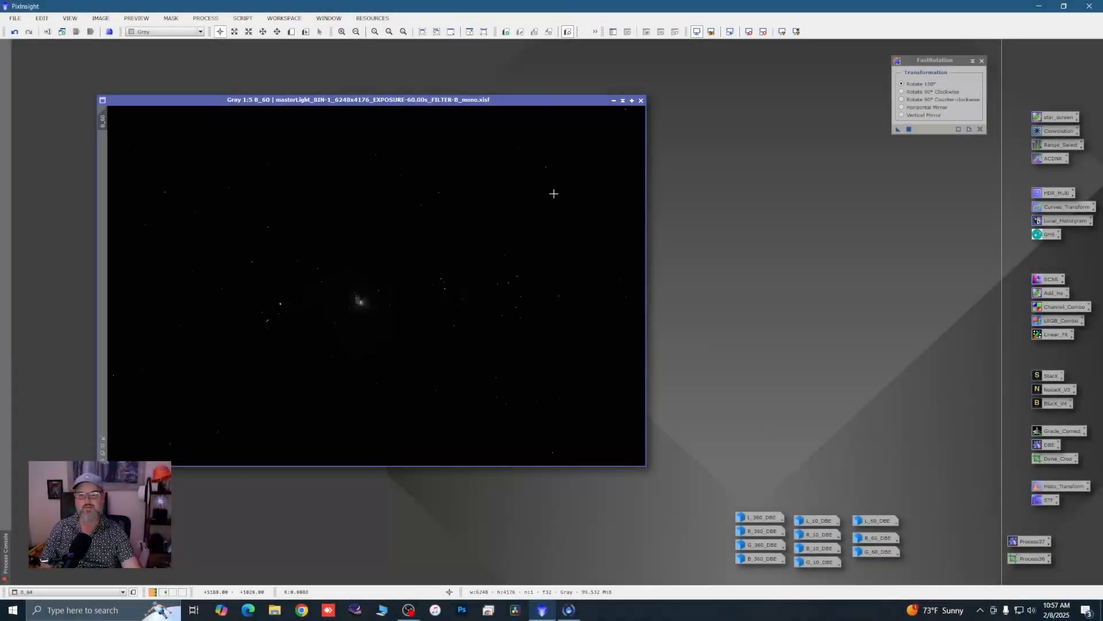
Step: Auto-stretch the B_60 image for viewing, rotate it 180° and crop it with the saved Process36 settings
click(782, 31)
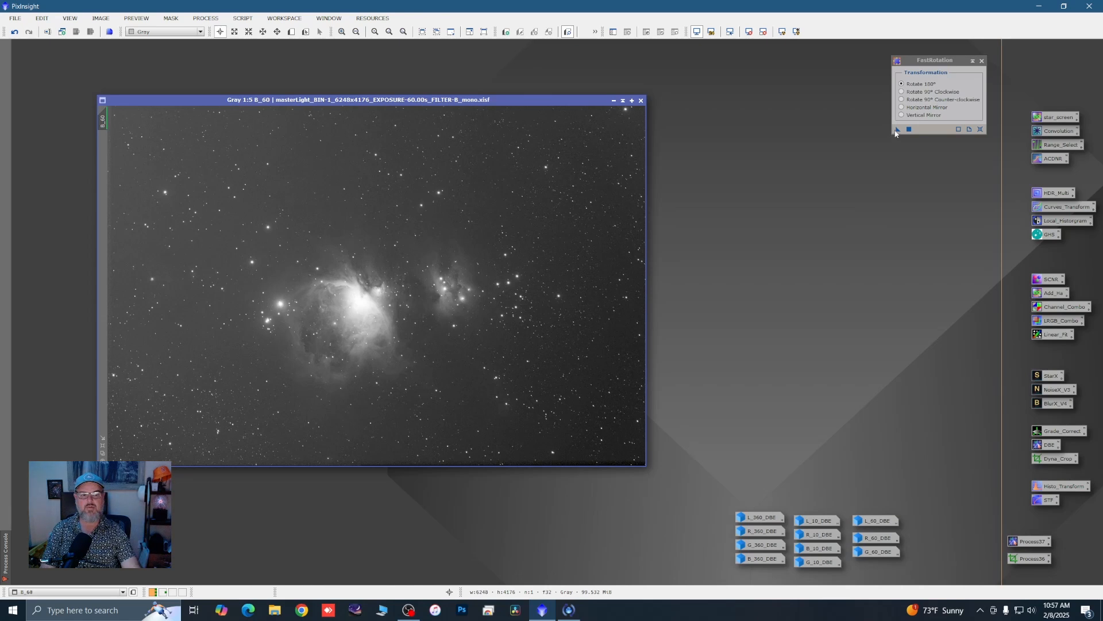
drag(898, 130, 598, 212)
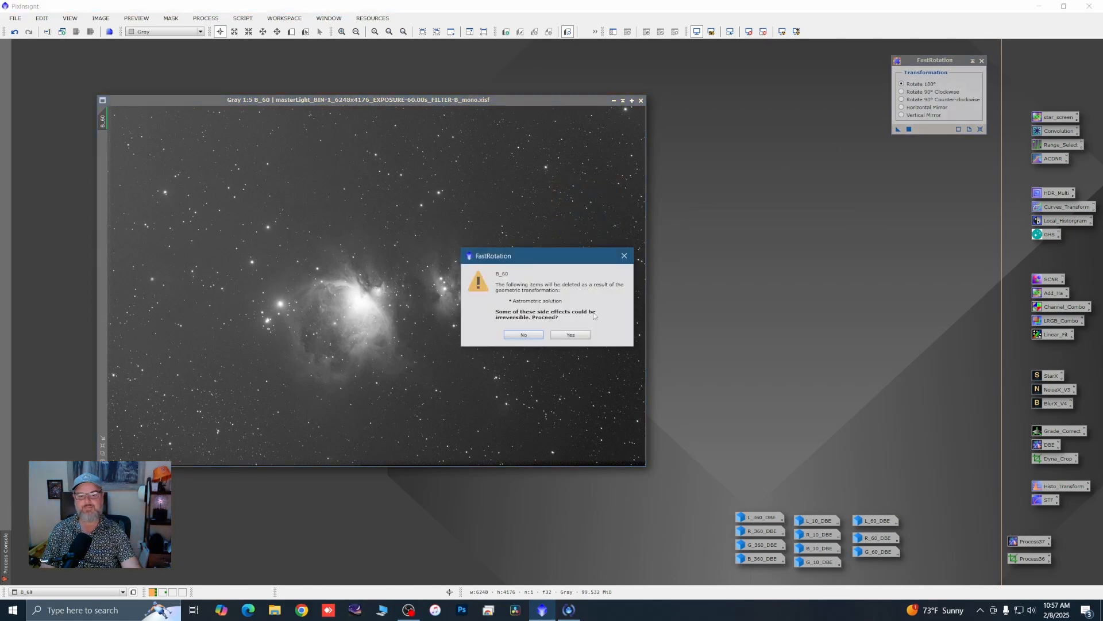
click(574, 335)
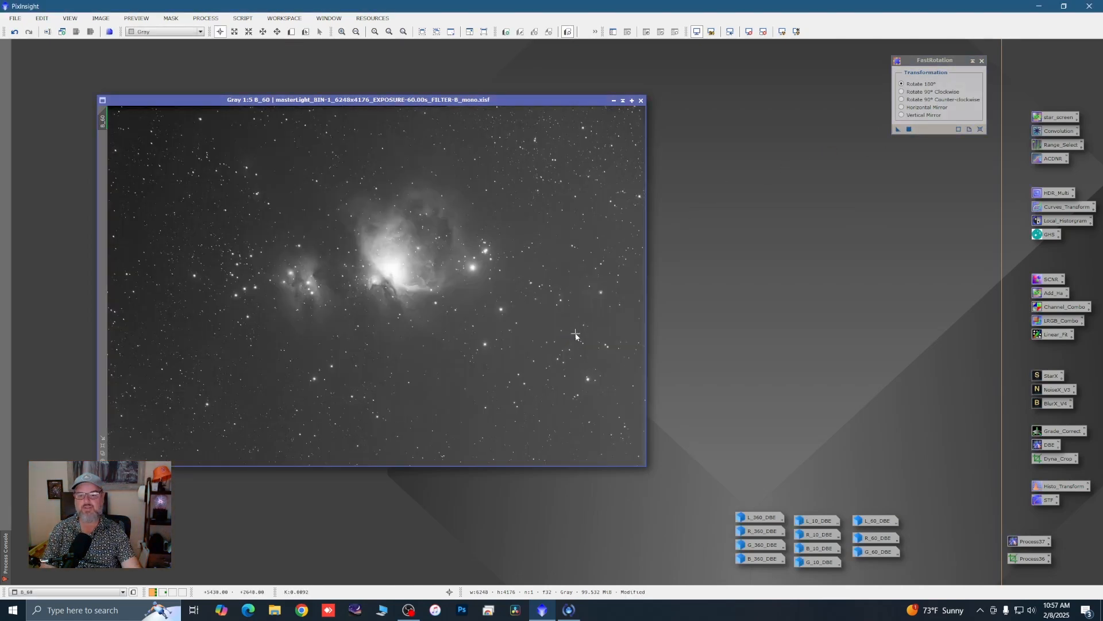
scroll(538, 318, down, 1)
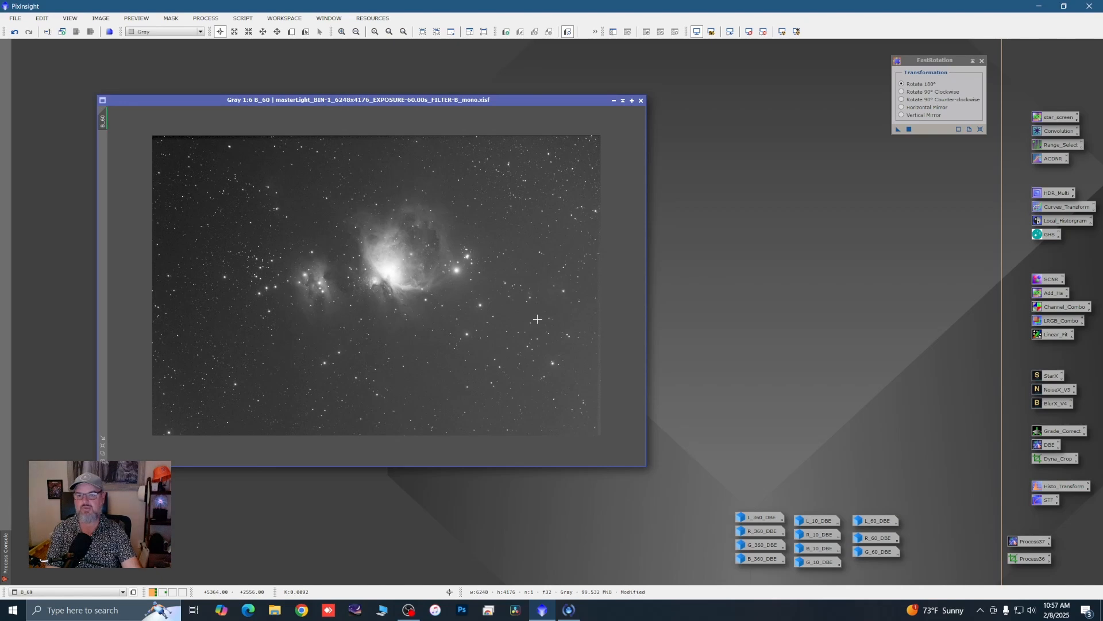
drag(1027, 560, 494, 351)
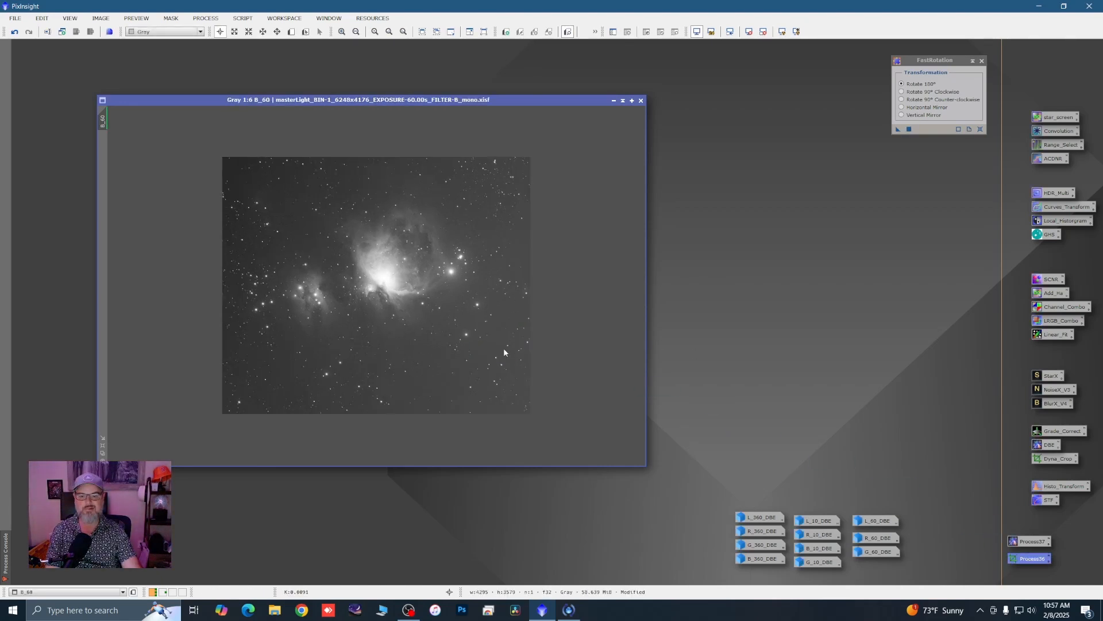
Step: Extract B_60's background using the saved Process37 samples, and iconize the auto-stretched result below G_60_DBE
double_click(1028, 545)
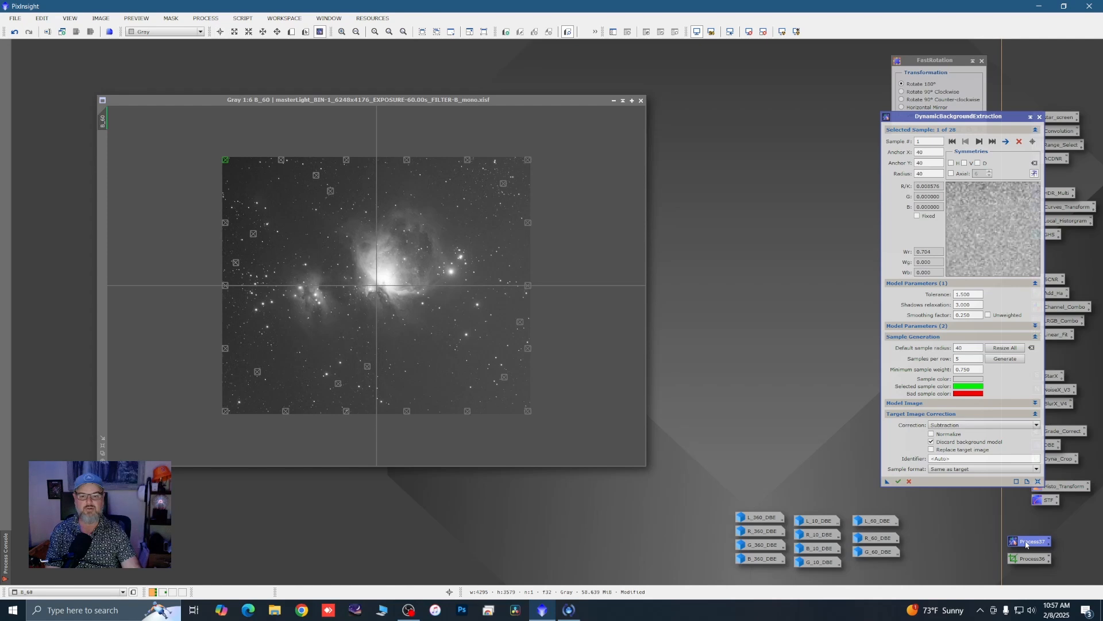
click(899, 482)
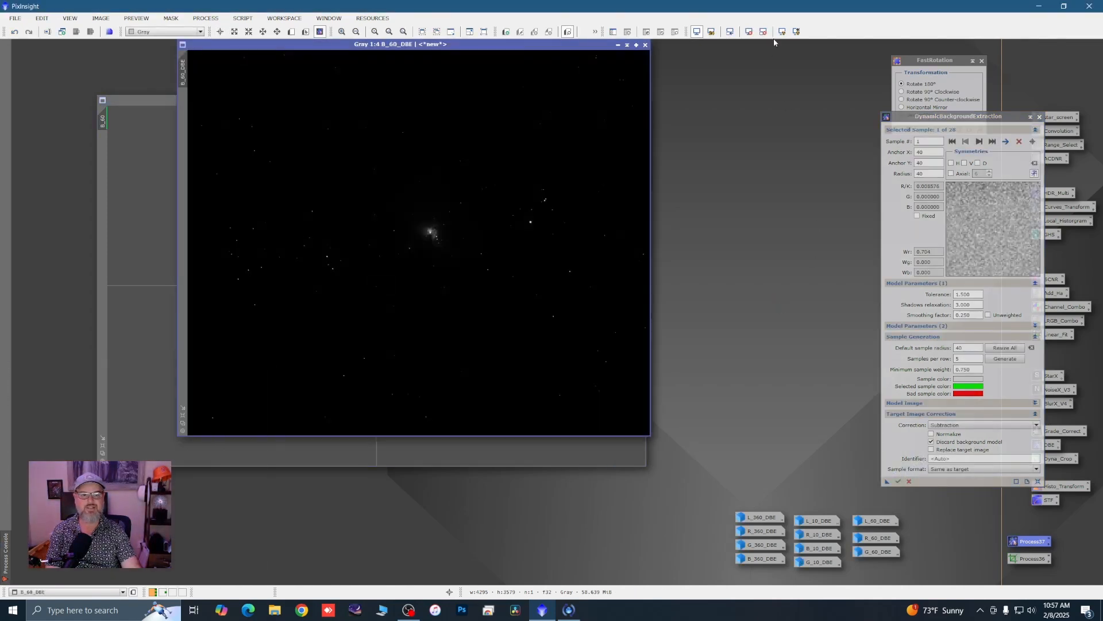
click(782, 32)
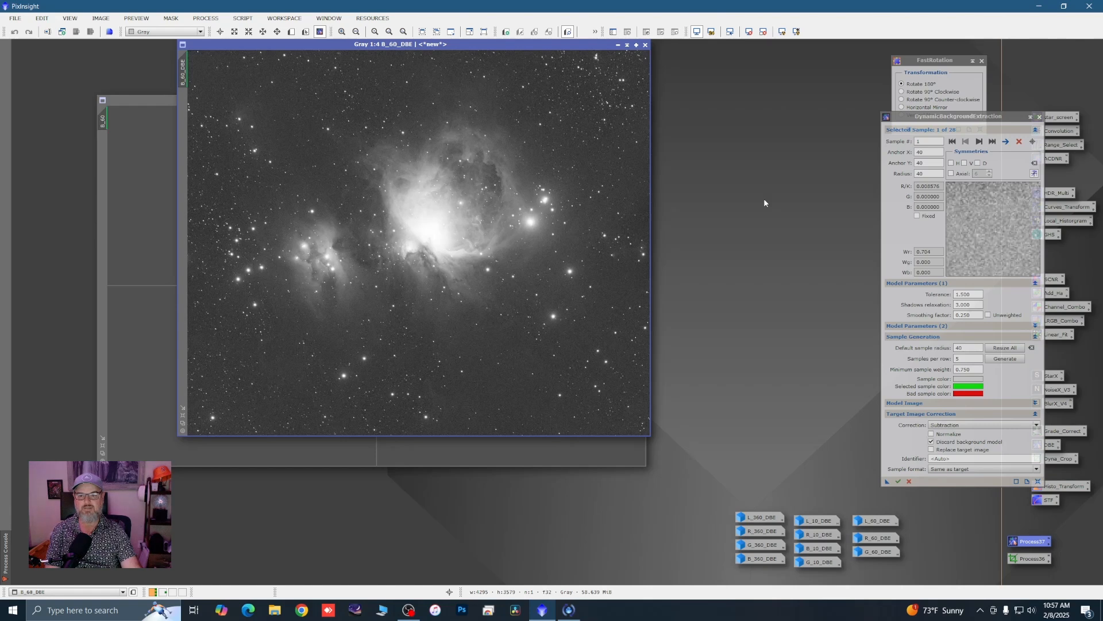
click(617, 44)
drag(431, 242, 874, 568)
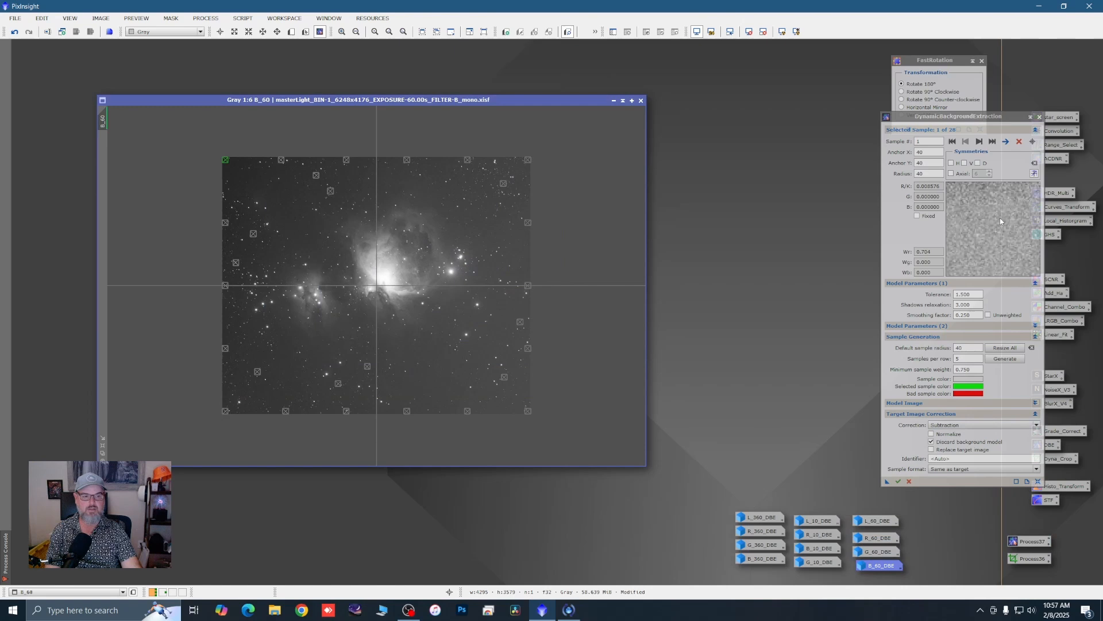
Step: Close the B_60 image without saving, along with the DynamicBackgroundExtraction and FastRotation tools
click(1039, 117)
key(Return)
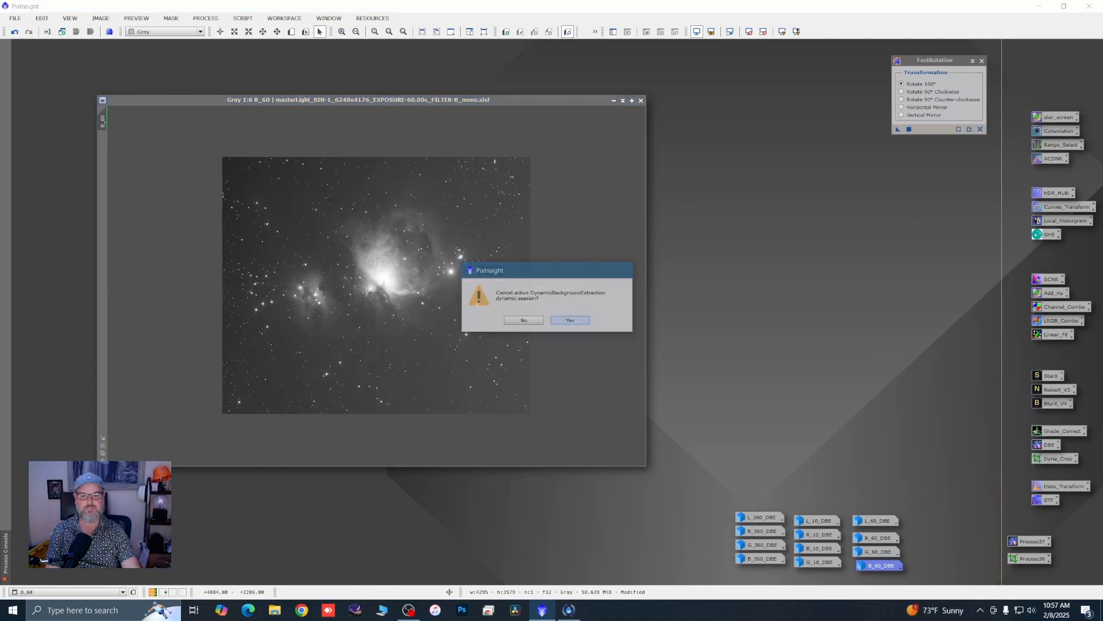
click(641, 101)
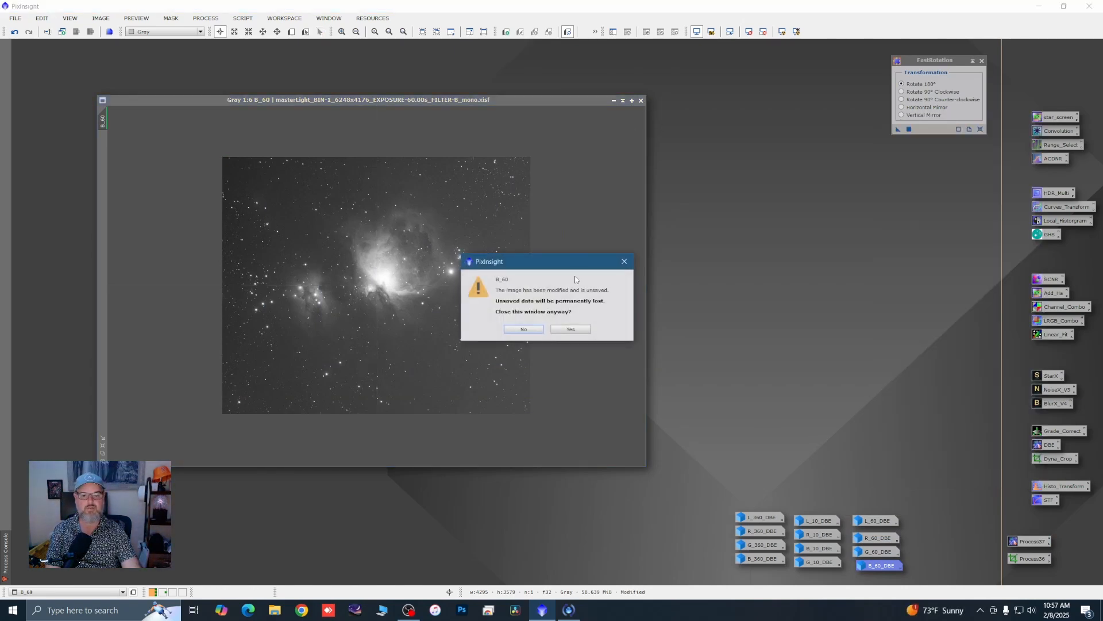
click(570, 330)
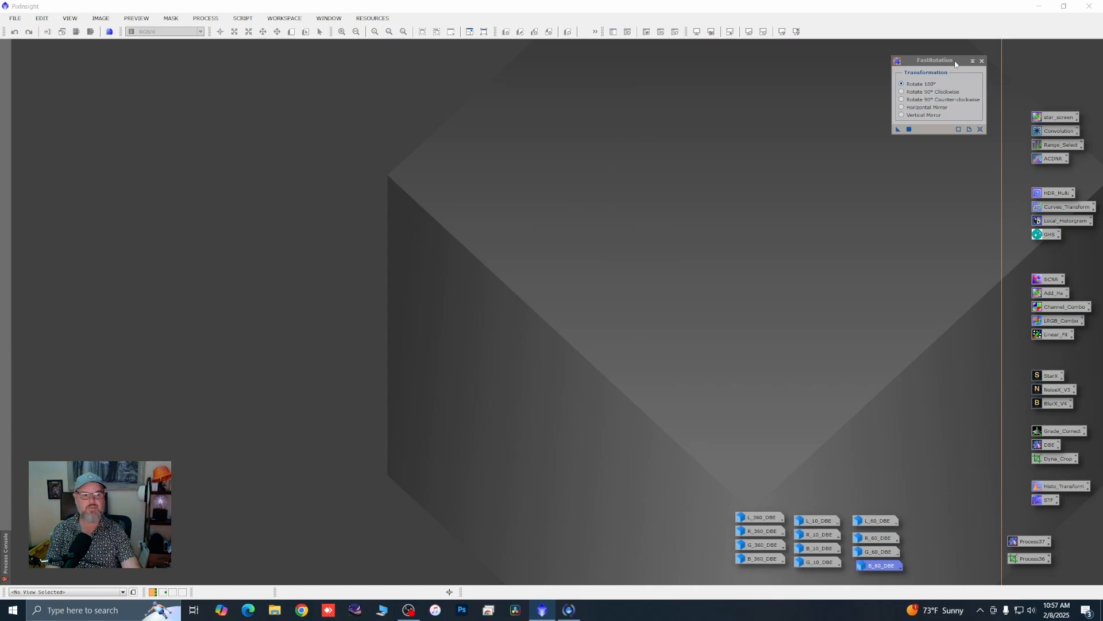
click(982, 61)
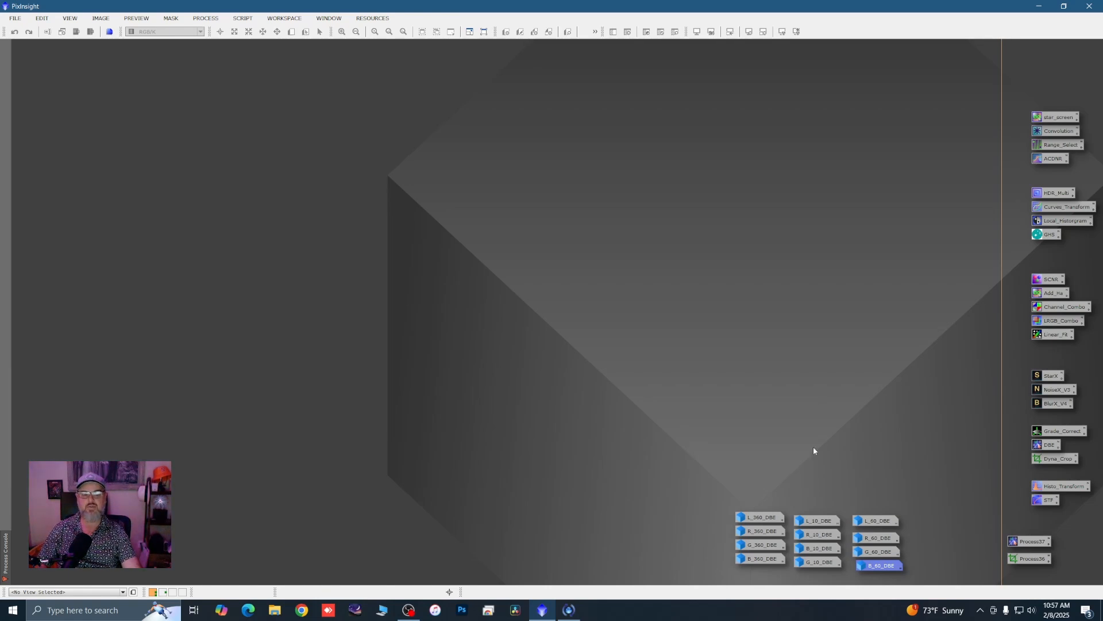
Step: Move the 60, 10 and 360 columns of DBE image icons over beside the saved process icons
drag(849, 503, 962, 566)
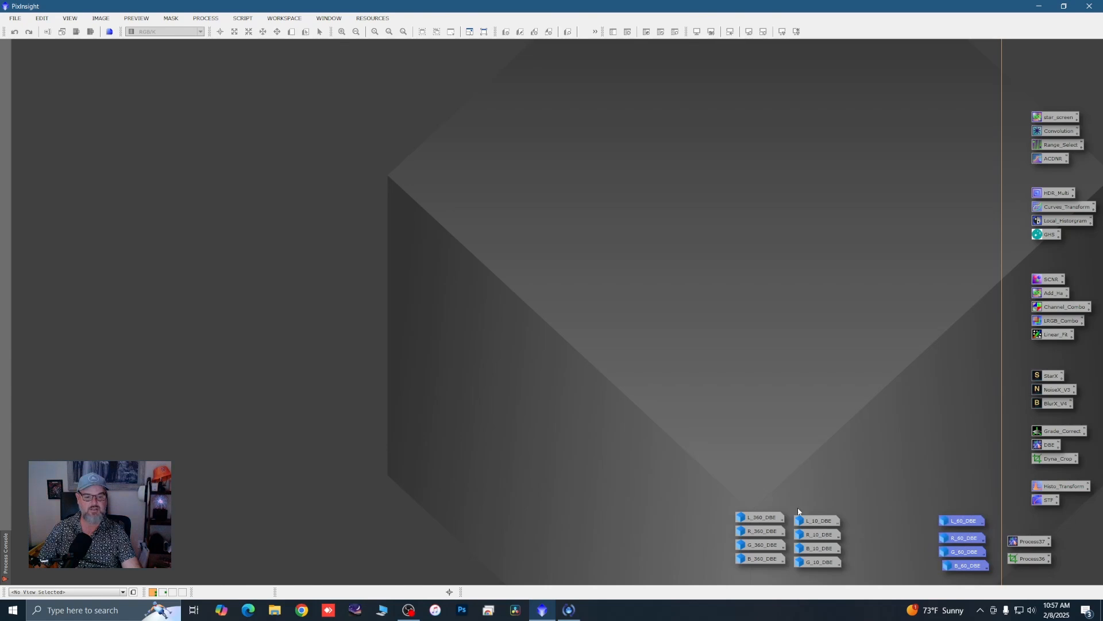
drag(785, 496, 907, 564)
drag(713, 492, 843, 566)
mouse_move(843, 566)
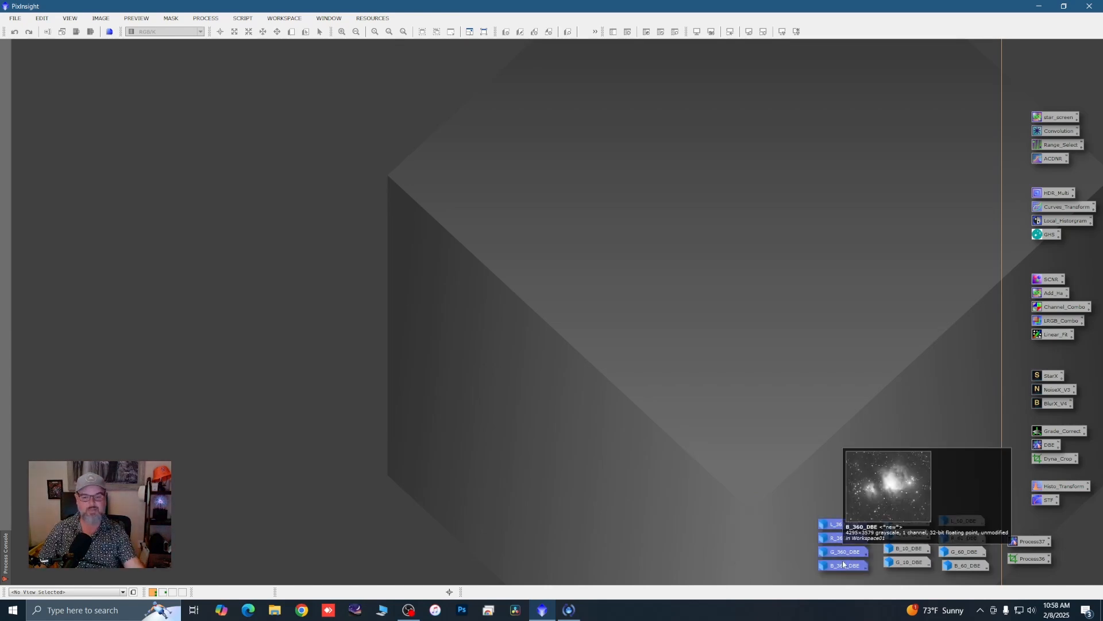
click(741, 408)
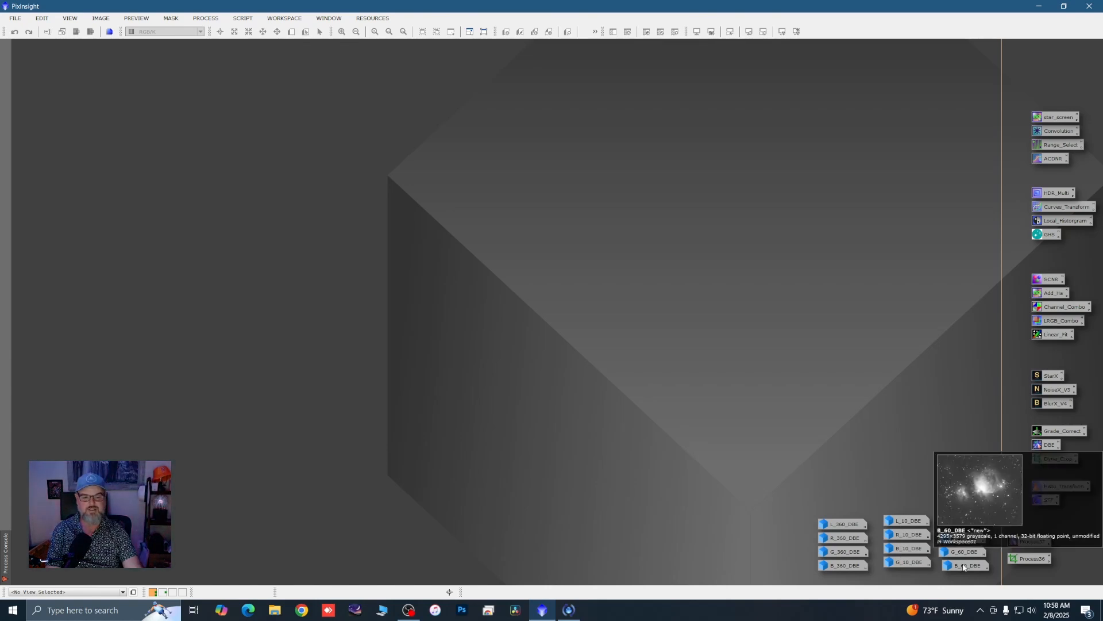
Step: Open the L_360_DBE image, move its window to free workspace and enlarge it slightly around the picture
mouse_move(844, 569)
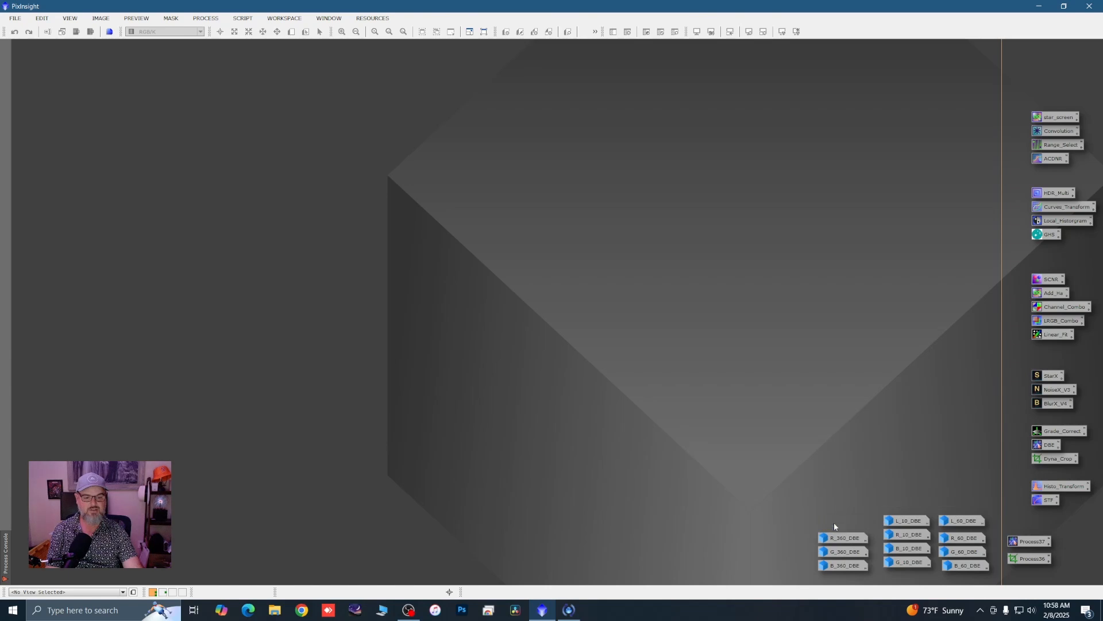
double_click(833, 523)
drag(585, 136, 361, 58)
drag(538, 452, 572, 466)
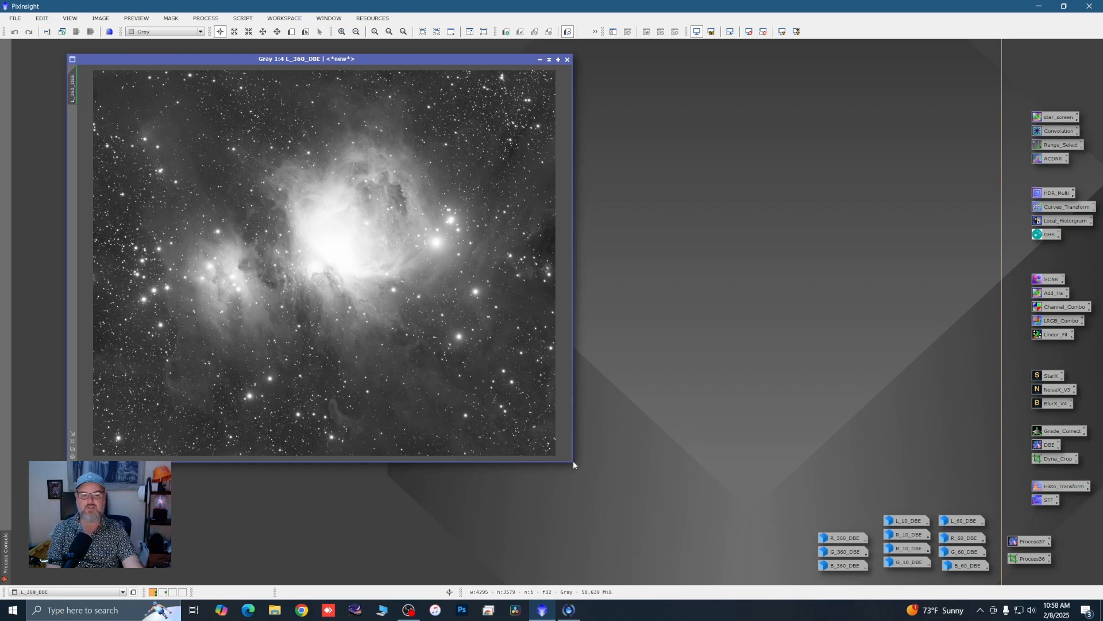
Step: Open L_10_DBE and L_60_DBE to compare them with L_360_DBE, and iconize both again
double_click(888, 520)
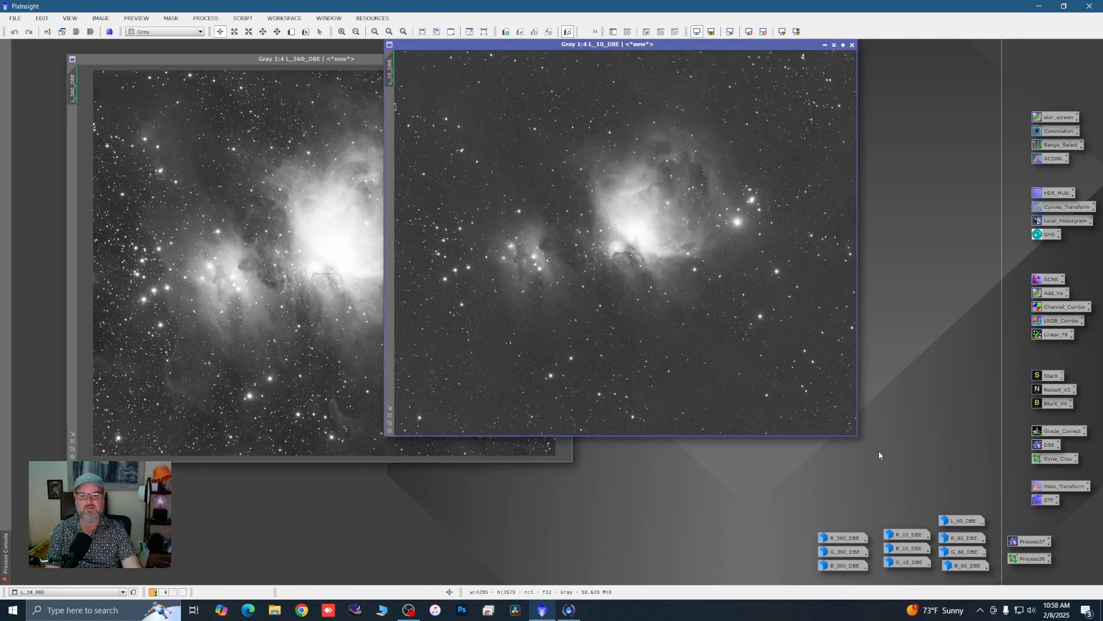
drag(684, 46, 815, 60)
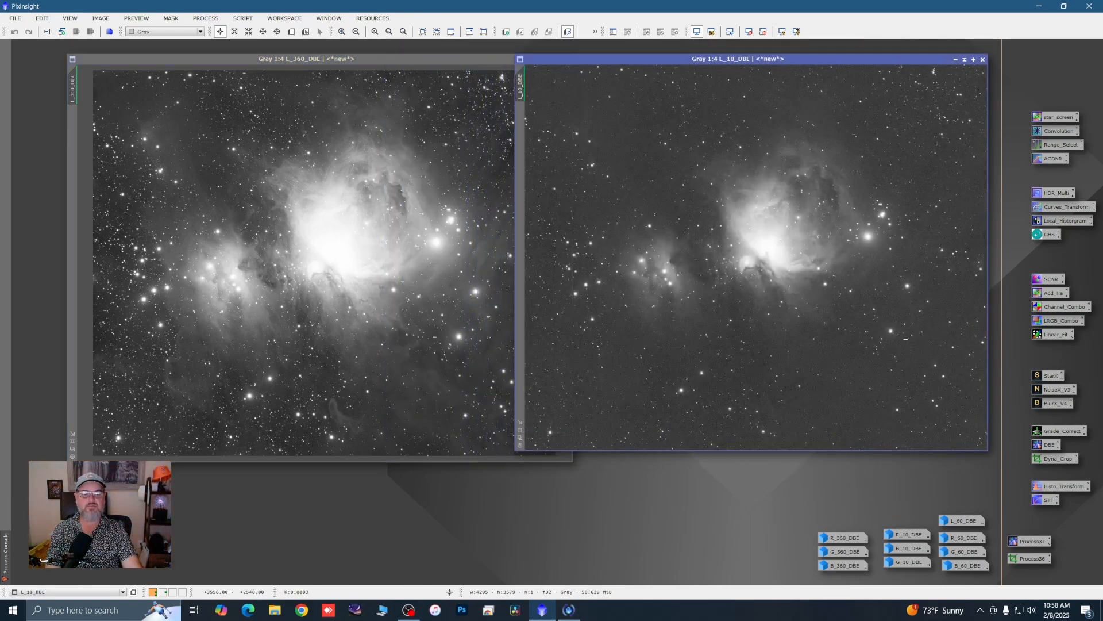
double_click(964, 526)
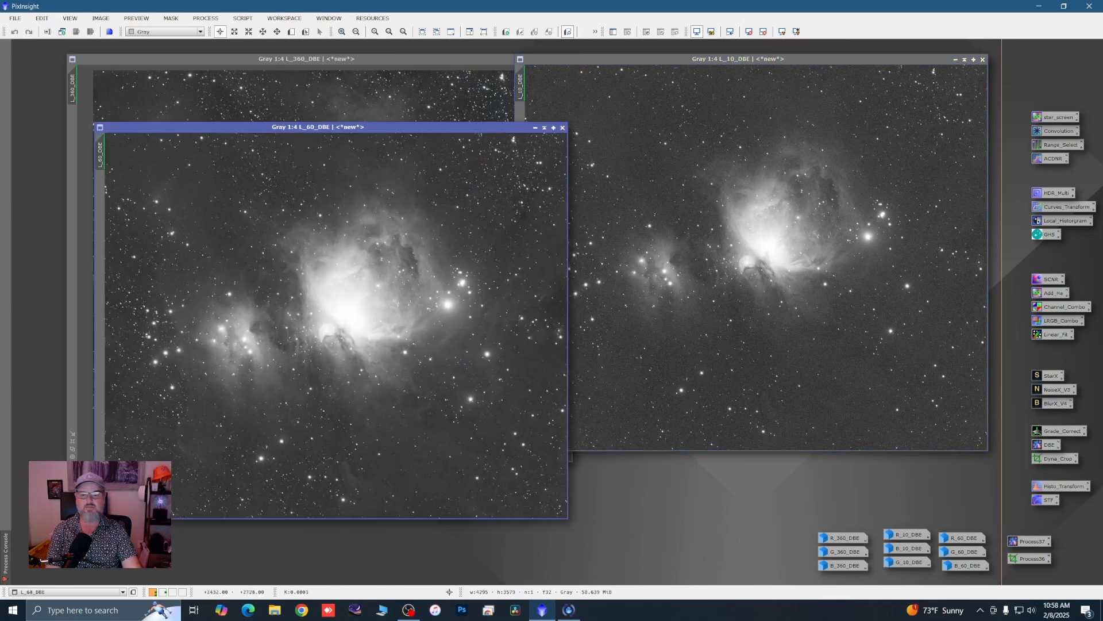
drag(448, 128, 523, 134)
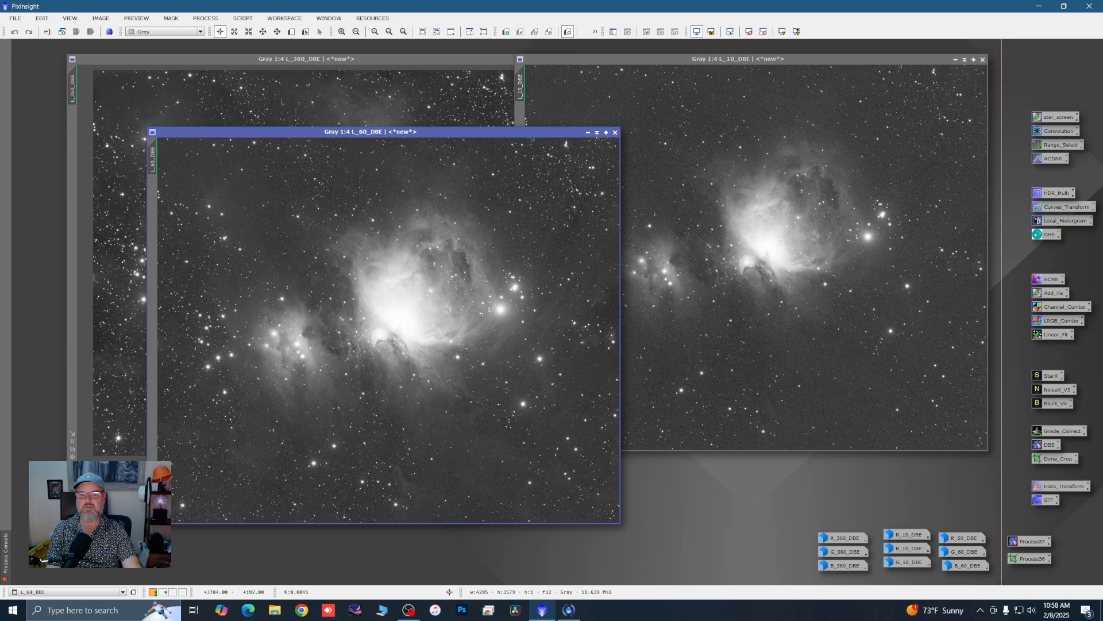
click(589, 134)
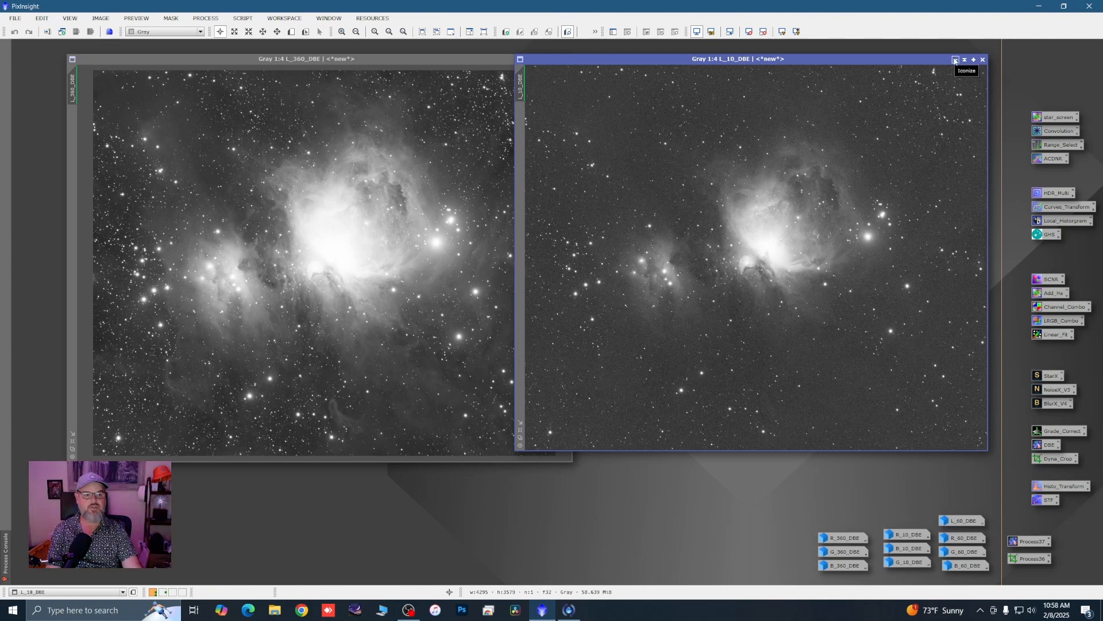
click(955, 60)
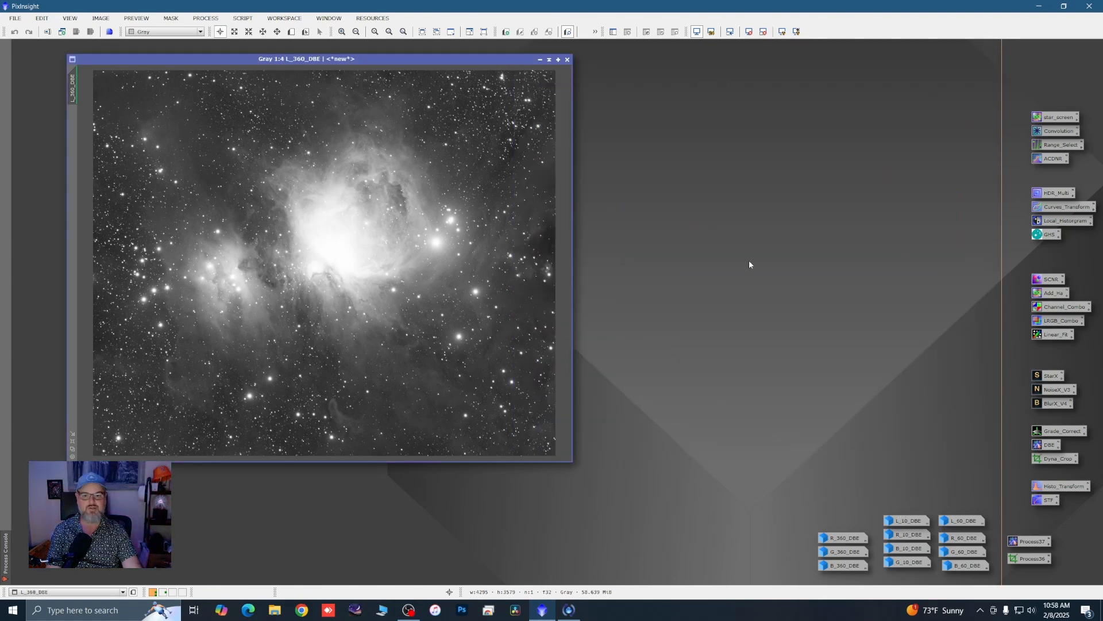
Step: Enlarge the L_360_DBE window and examine the faint background and dust around the upper-left nebula region at 1:1
drag(575, 410, 564, 409)
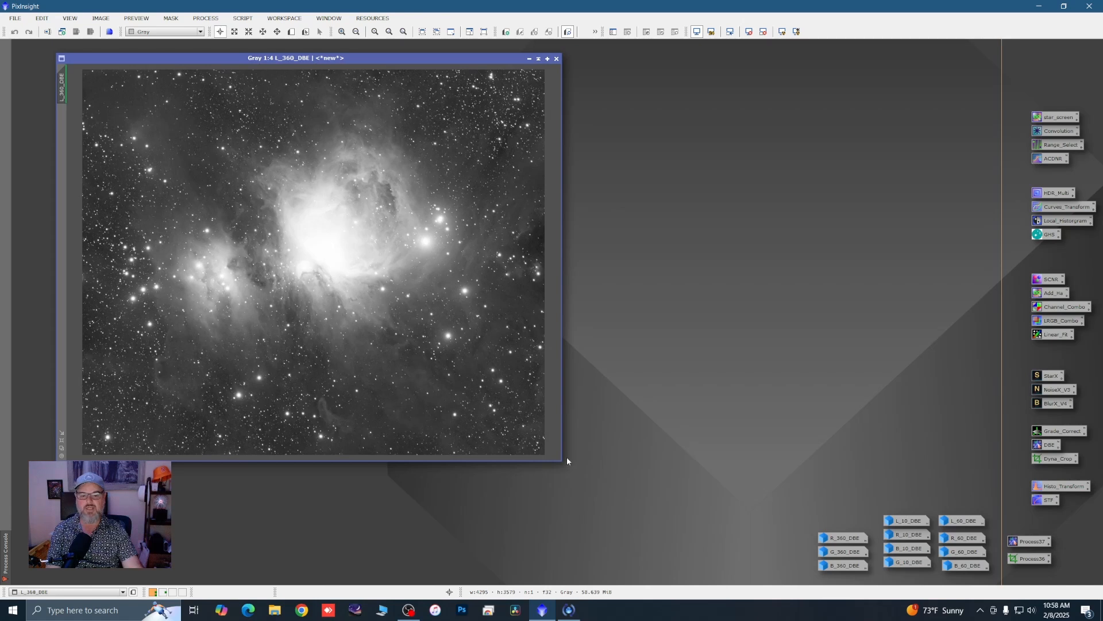
drag(562, 460, 651, 566)
scroll(211, 242, up, 2)
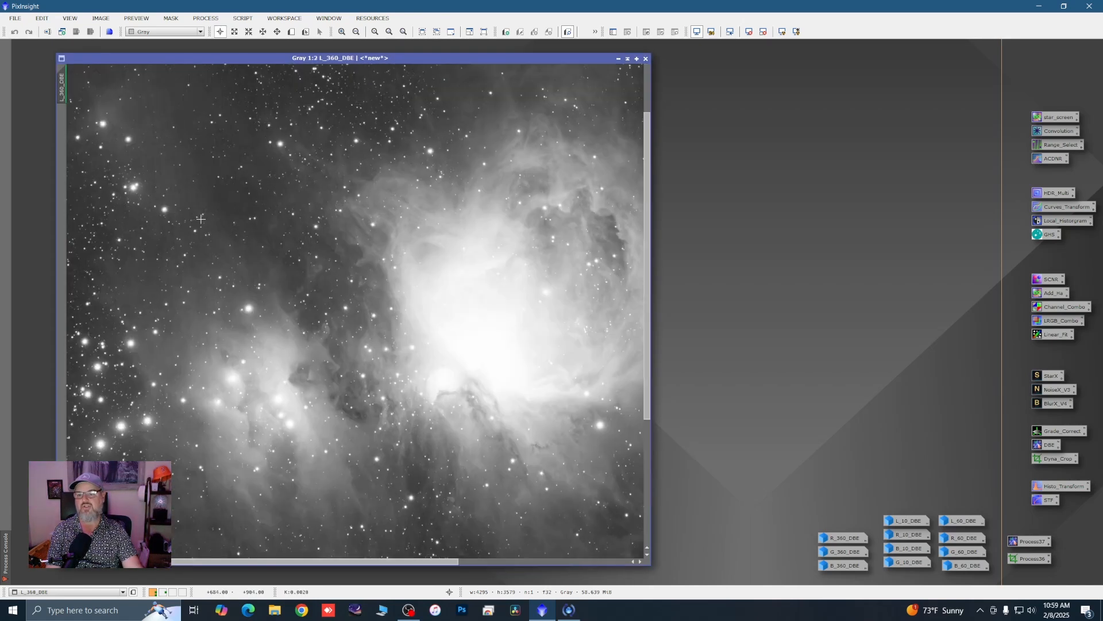
click(259, 204)
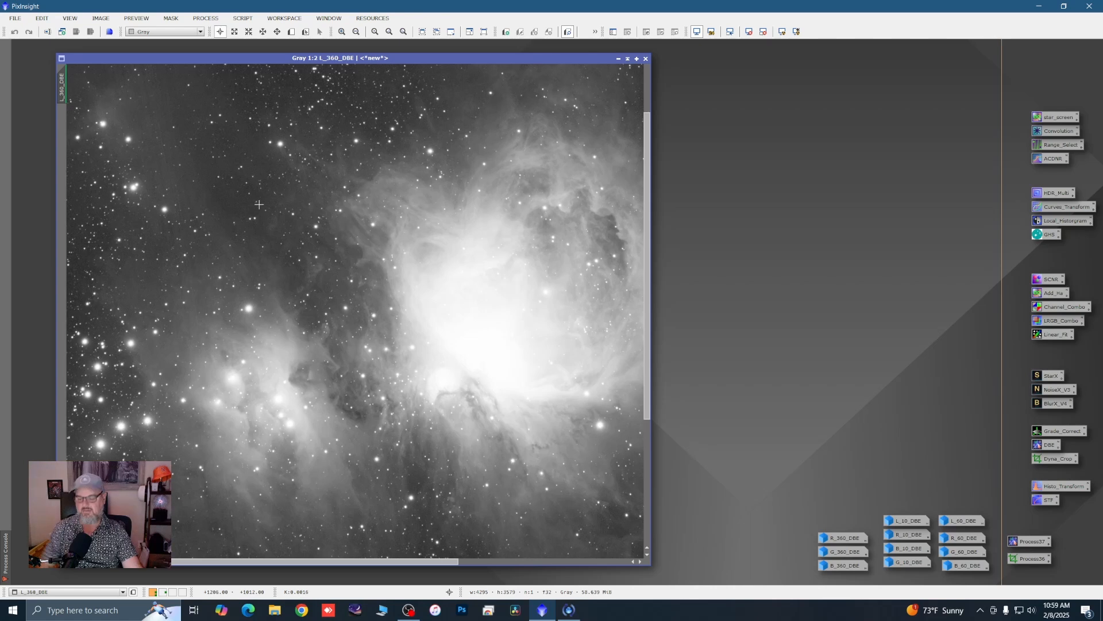
key(space)
drag(248, 187, 315, 177)
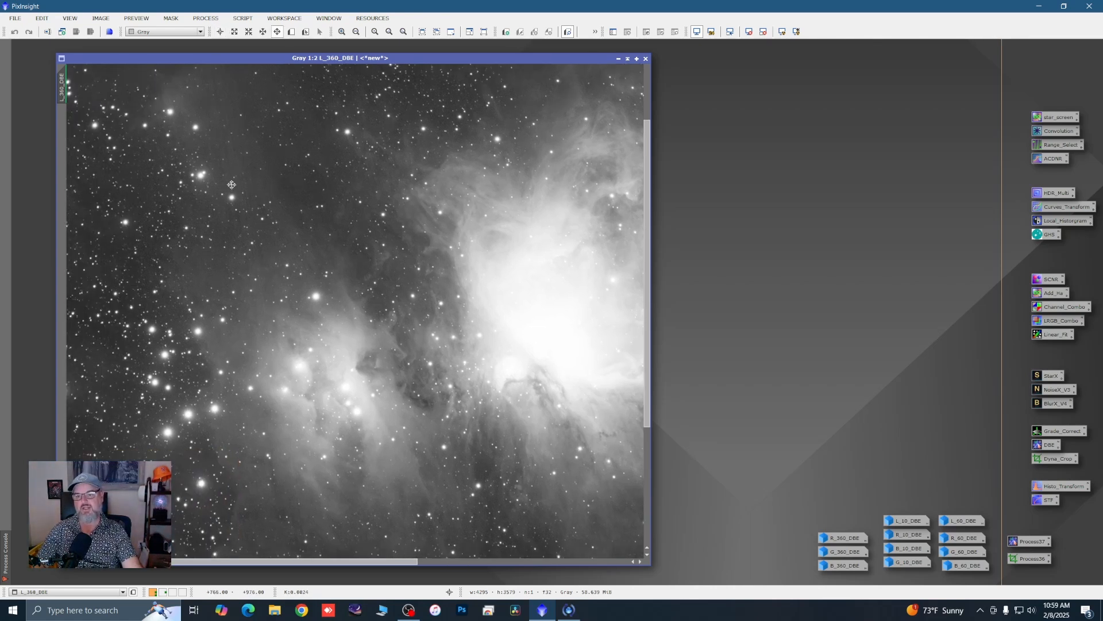
scroll(234, 182, up, 1)
drag(240, 182, 358, 371)
drag(297, 131, 308, 239)
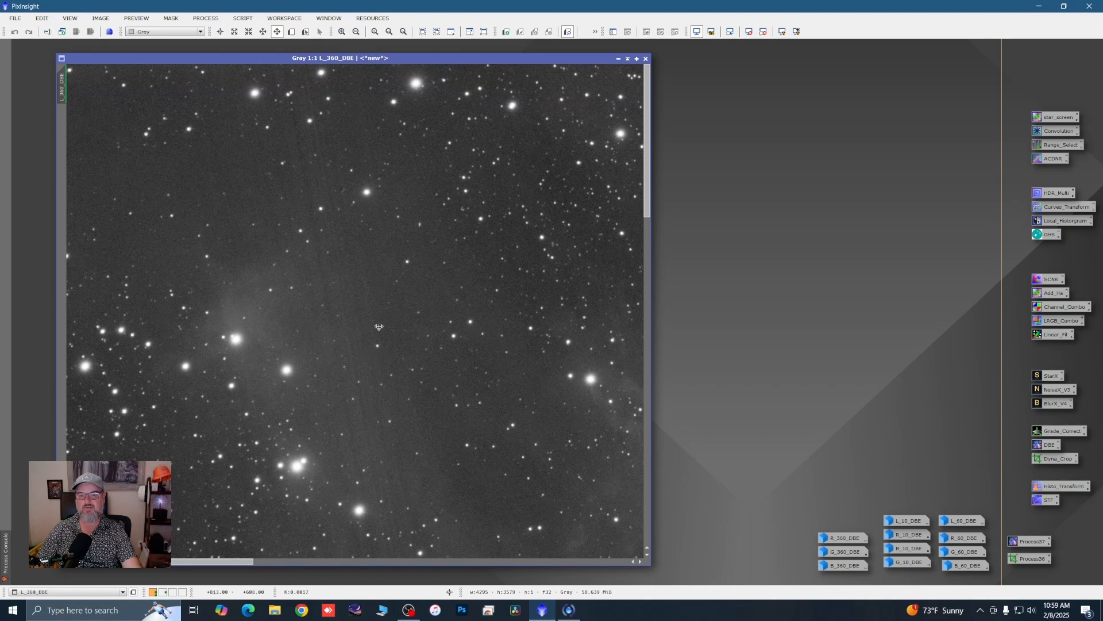
drag(377, 392, 367, 304)
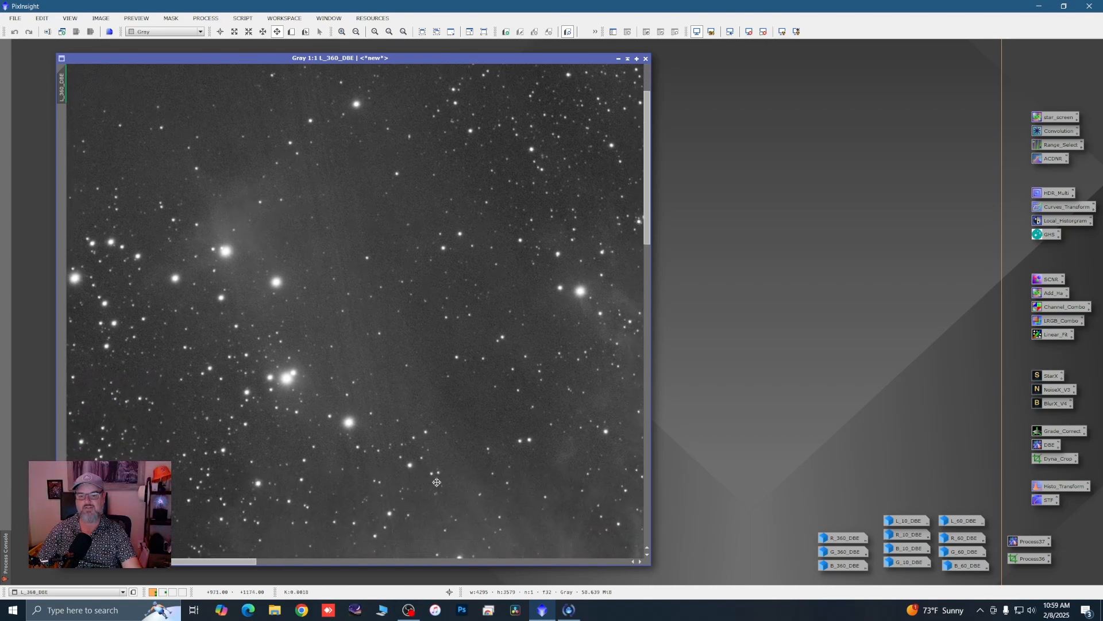
drag(437, 482, 400, 322)
drag(416, 444, 386, 308)
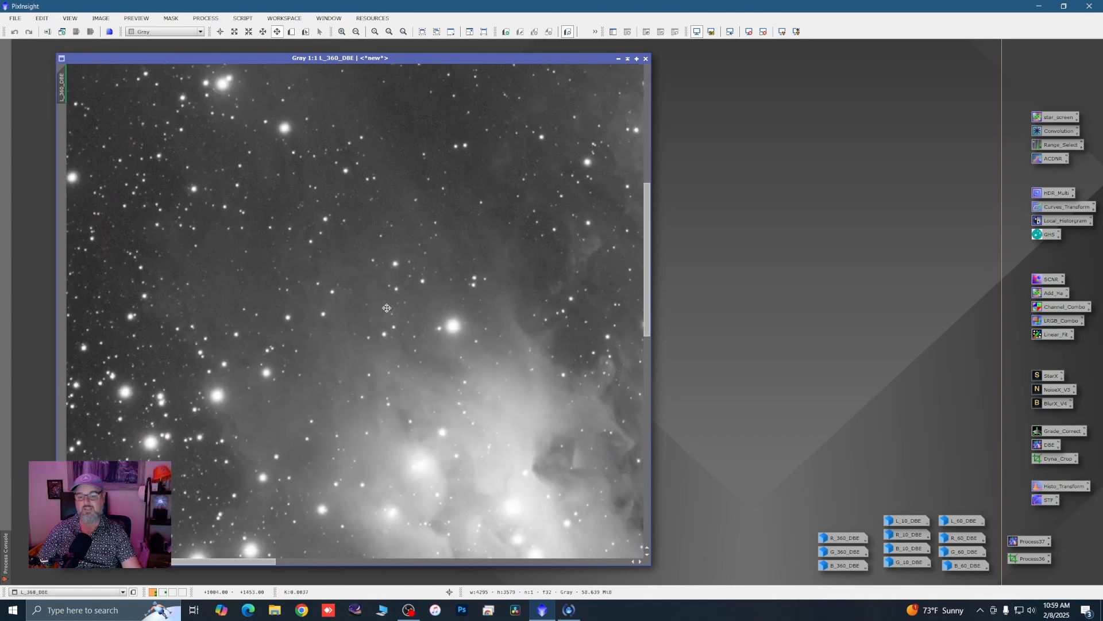
drag(311, 223, 415, 487)
mouse_move(367, 238)
mouse_down()
mouse_move(382, 384)
mouse_move(314, 195)
mouse_up()
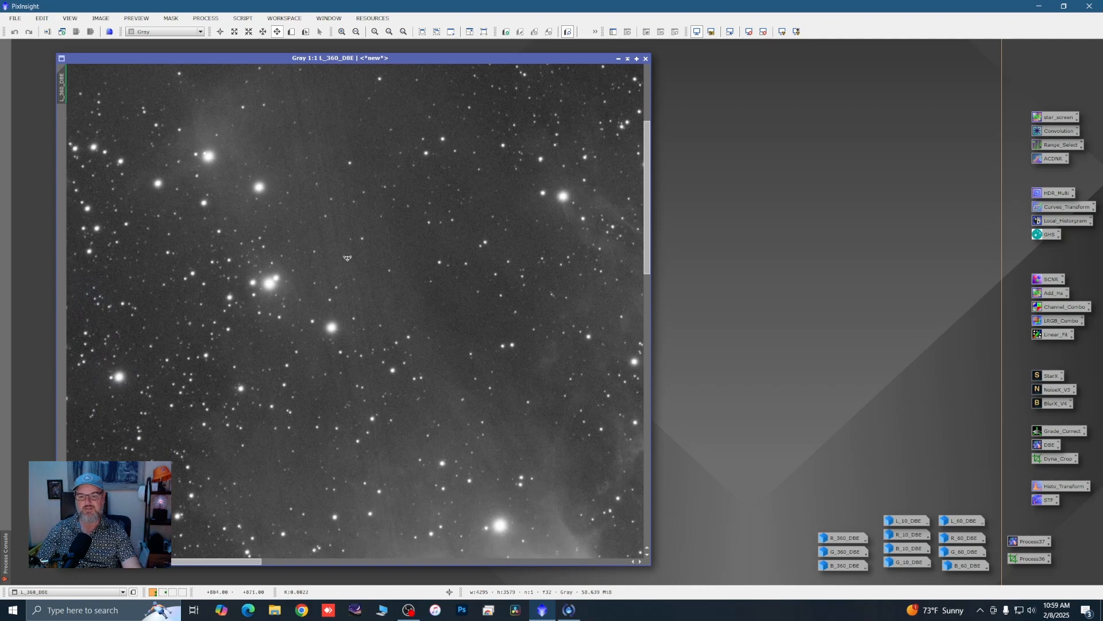
drag(395, 369, 370, 249)
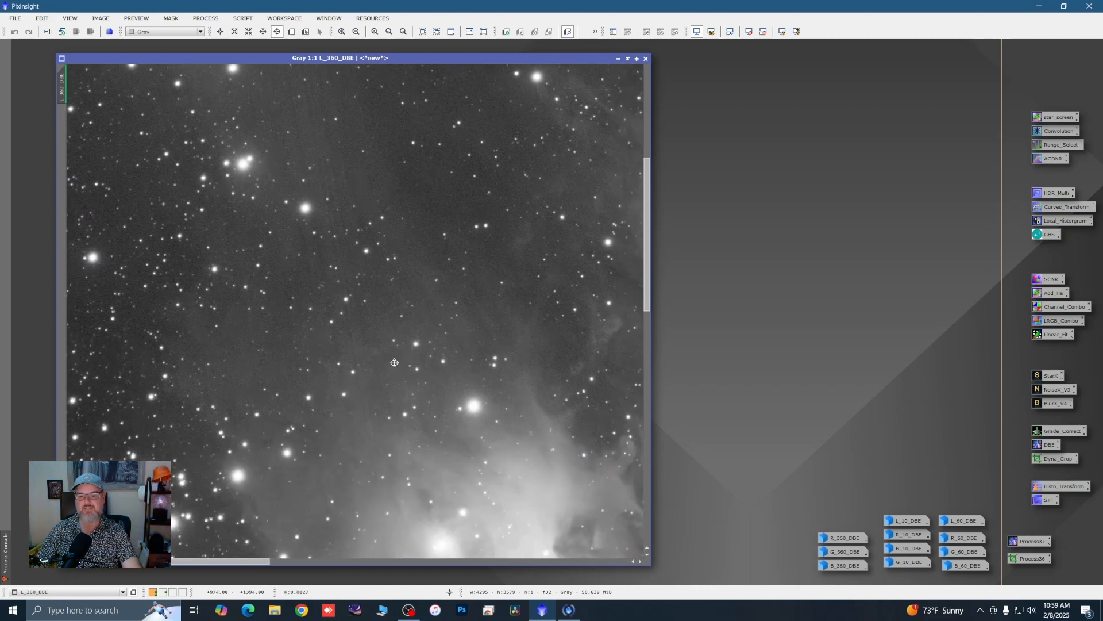
Step: Examine the dust and nebula structure across L_360_DBE at several zoom levels, and iconize the image
drag(402, 394, 395, 314)
drag(408, 435, 382, 215)
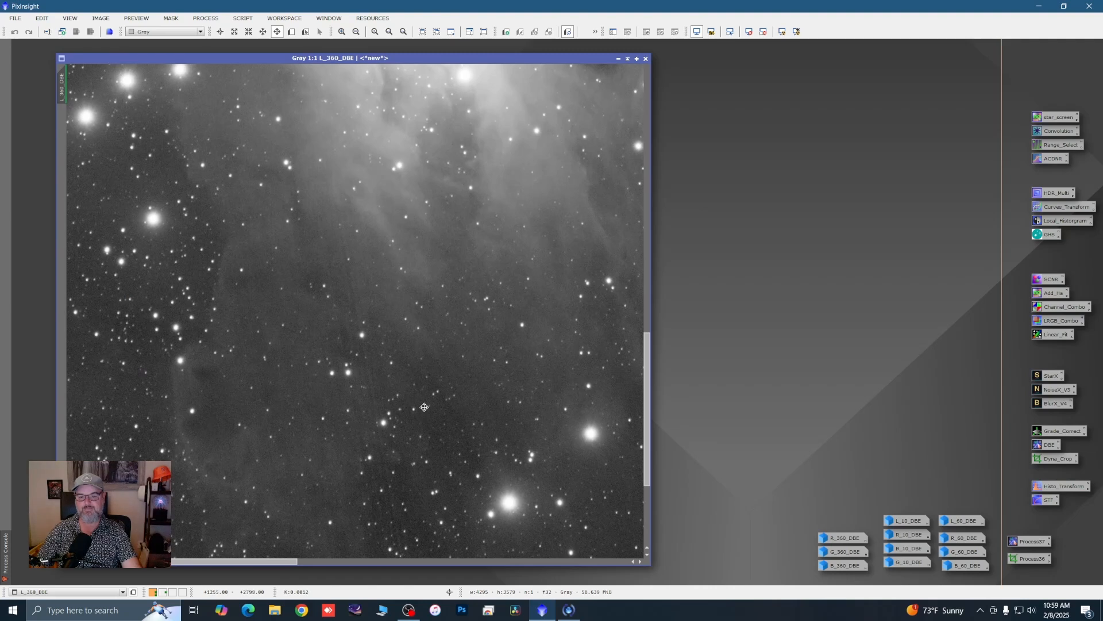
drag(422, 405, 357, 340)
drag(411, 230, 366, 317)
scroll(385, 323, down, 3)
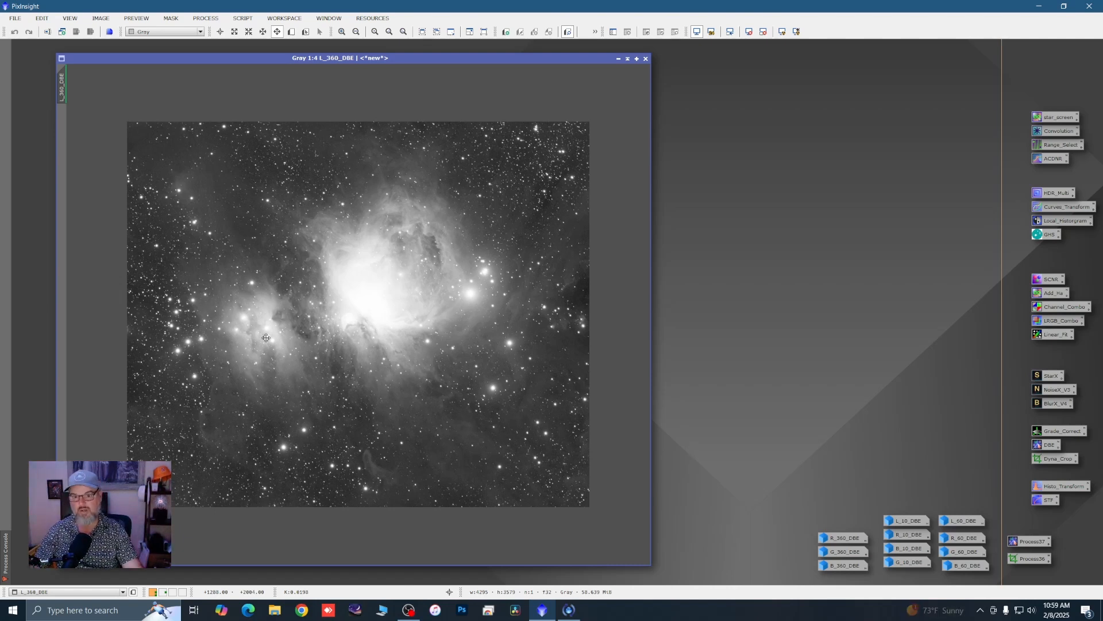
scroll(350, 186, up, 2)
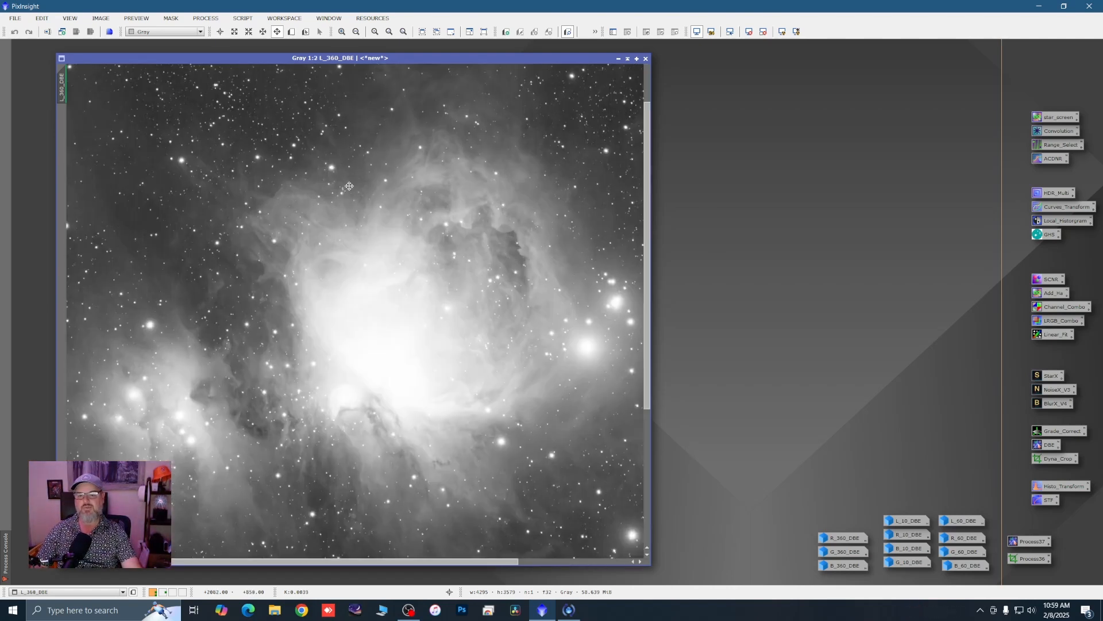
scroll(507, 273, down, 2)
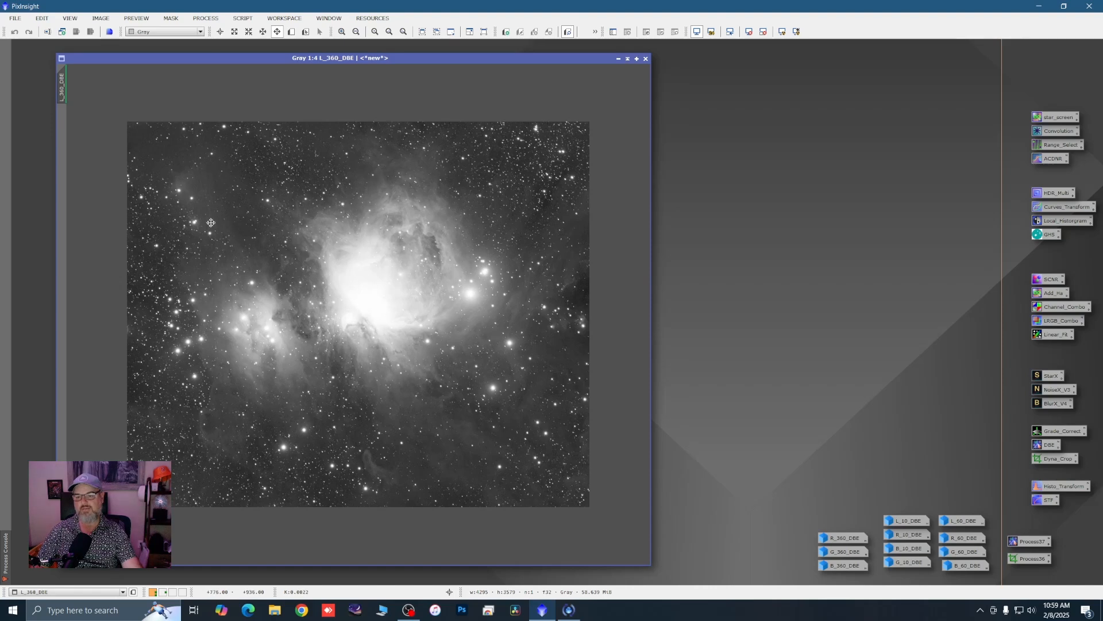
scroll(224, 339, up, 2)
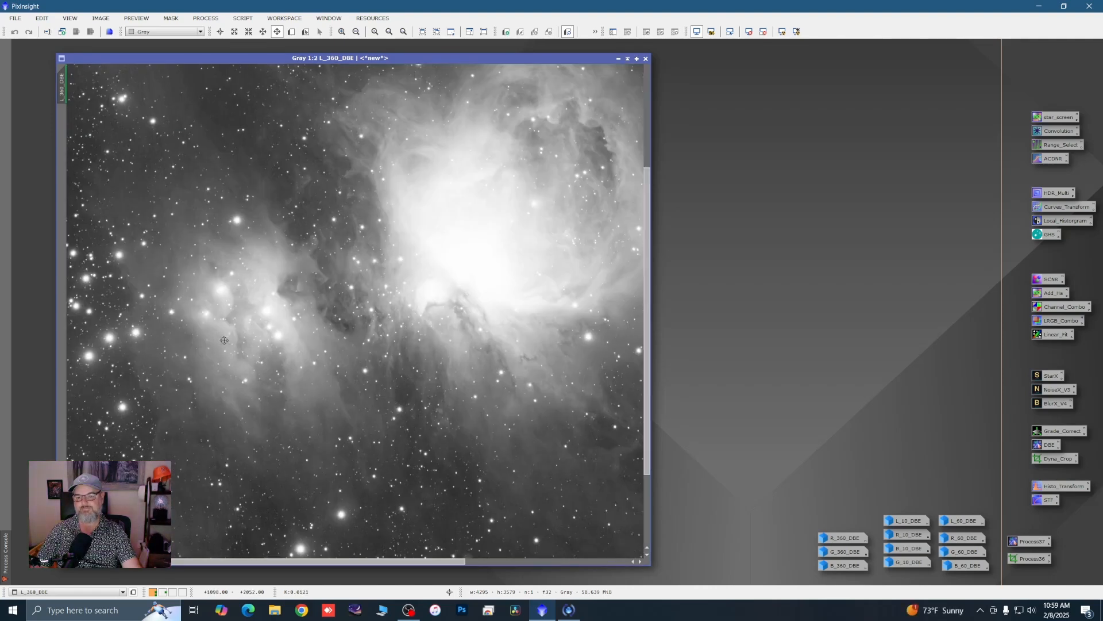
scroll(224, 339, down, 2)
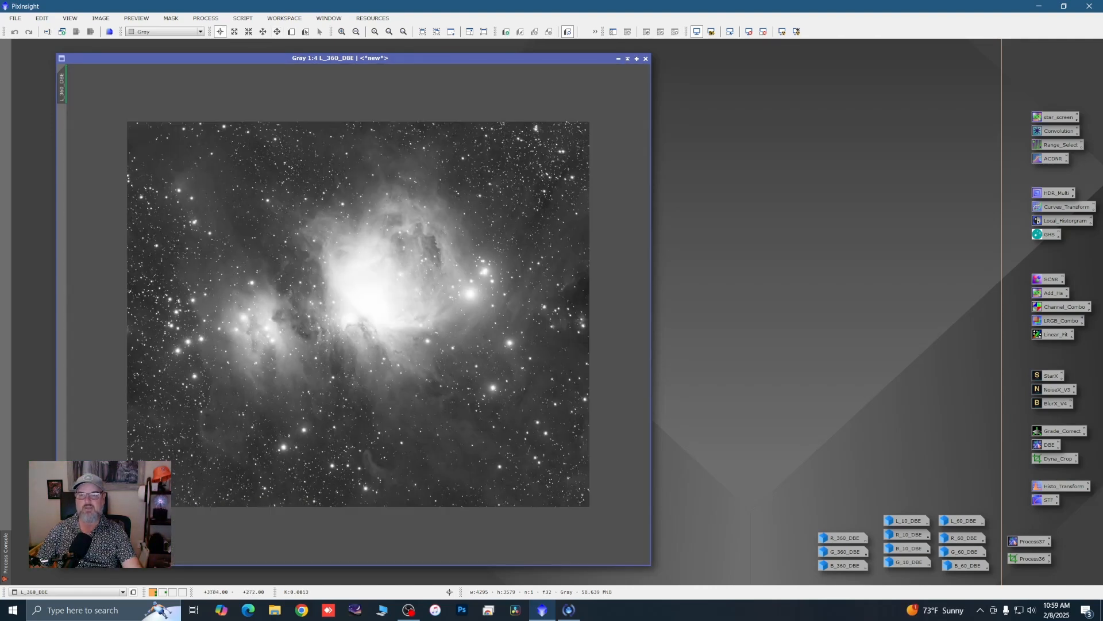
click(617, 59)
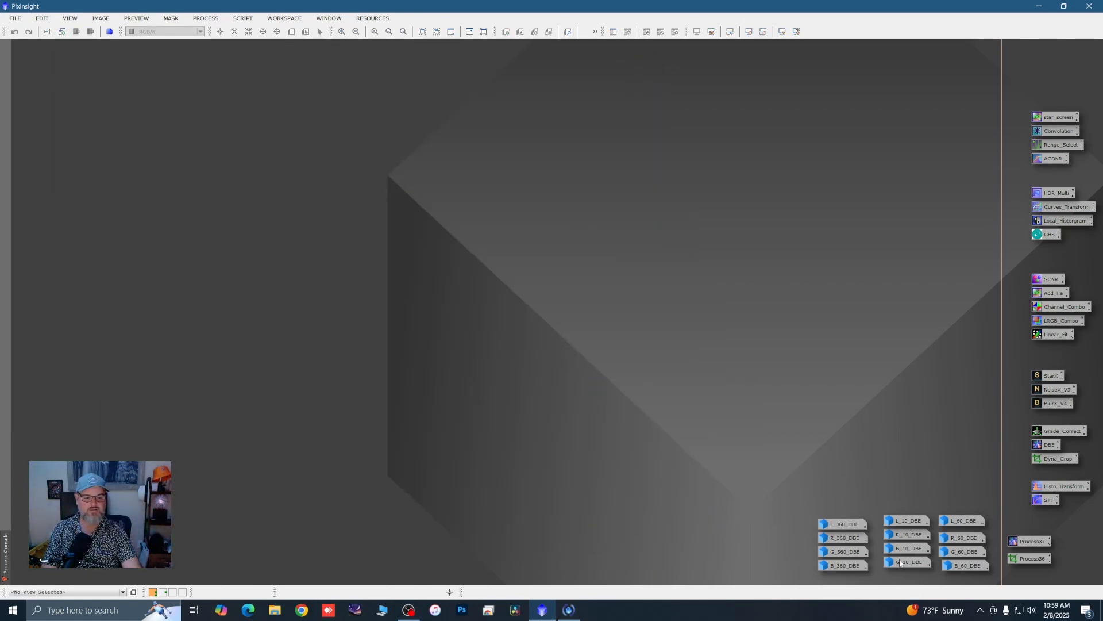
Step: Rearrange the DBE image icons beside the saved process icons into columns ordered 10, 60, 360 from left to right
drag(882, 511, 803, 571)
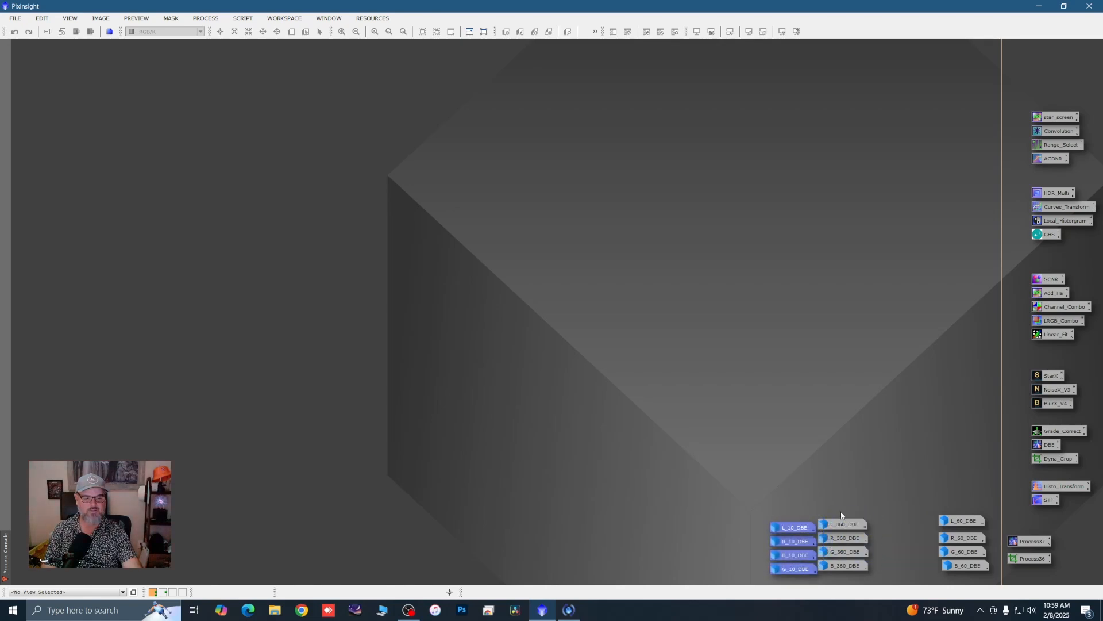
drag(842, 516, 936, 554)
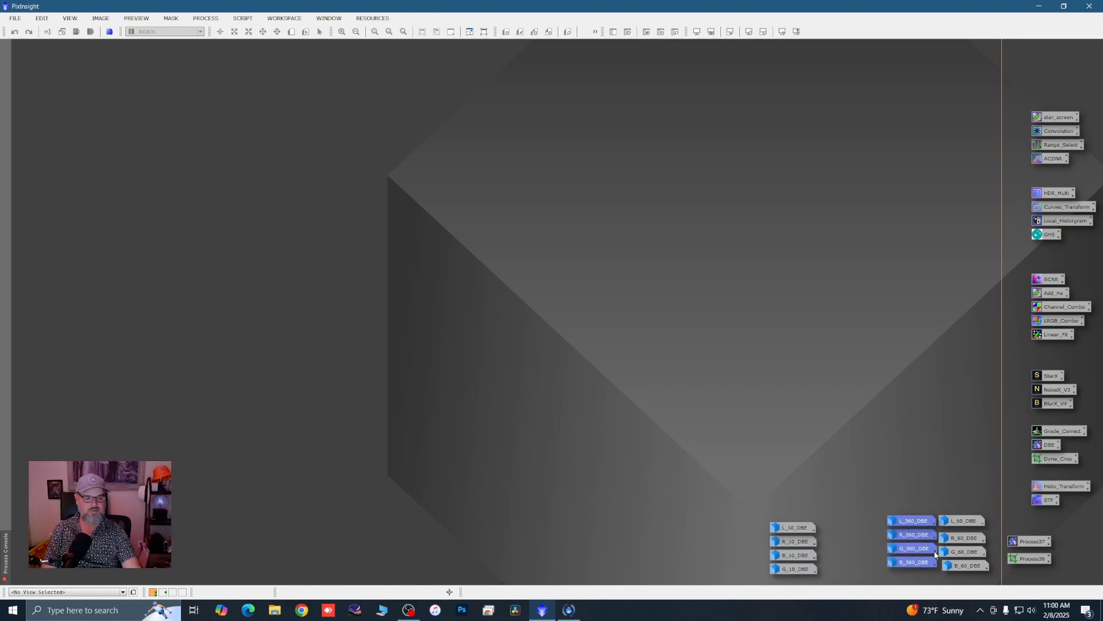
drag(946, 496, 866, 569)
drag(904, 497, 980, 561)
drag(842, 501, 912, 558)
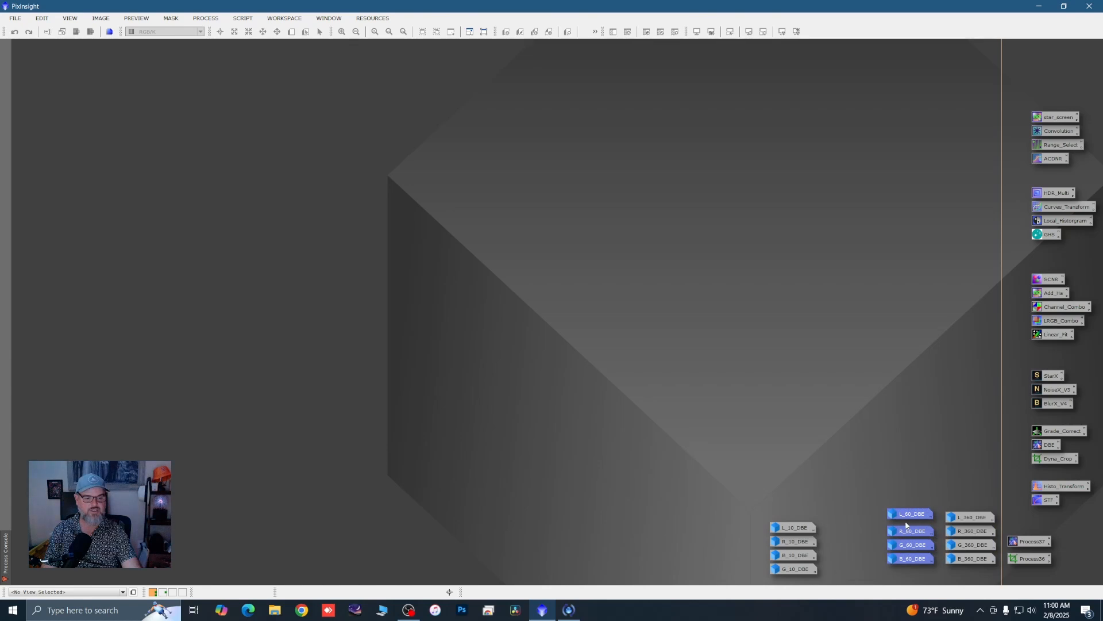
click(904, 523)
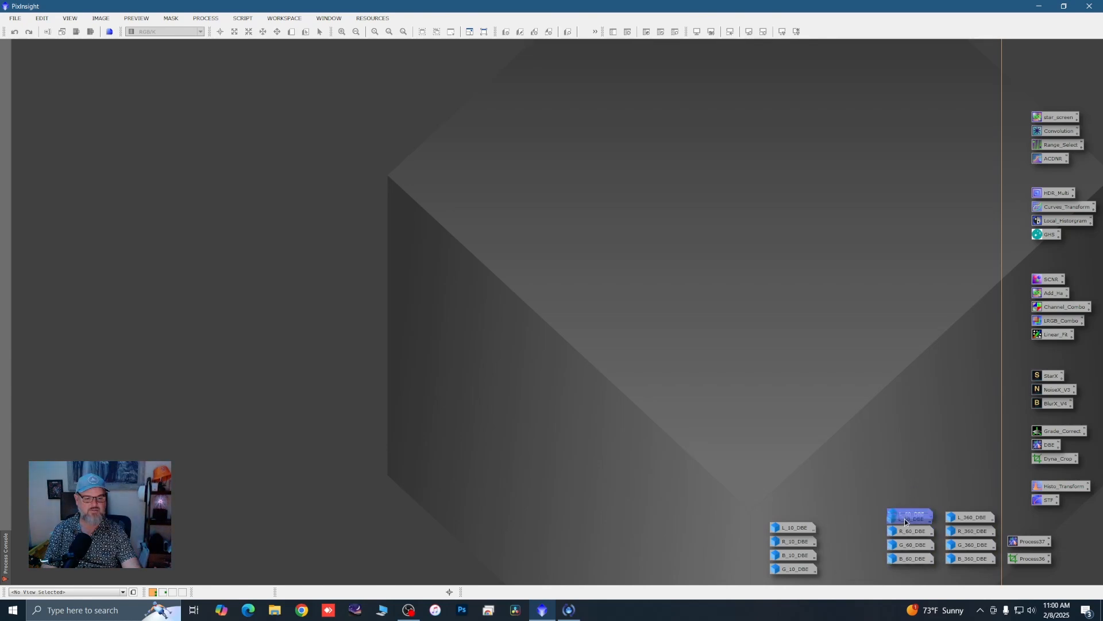
drag(749, 508, 864, 560)
drag(909, 521, 909, 514)
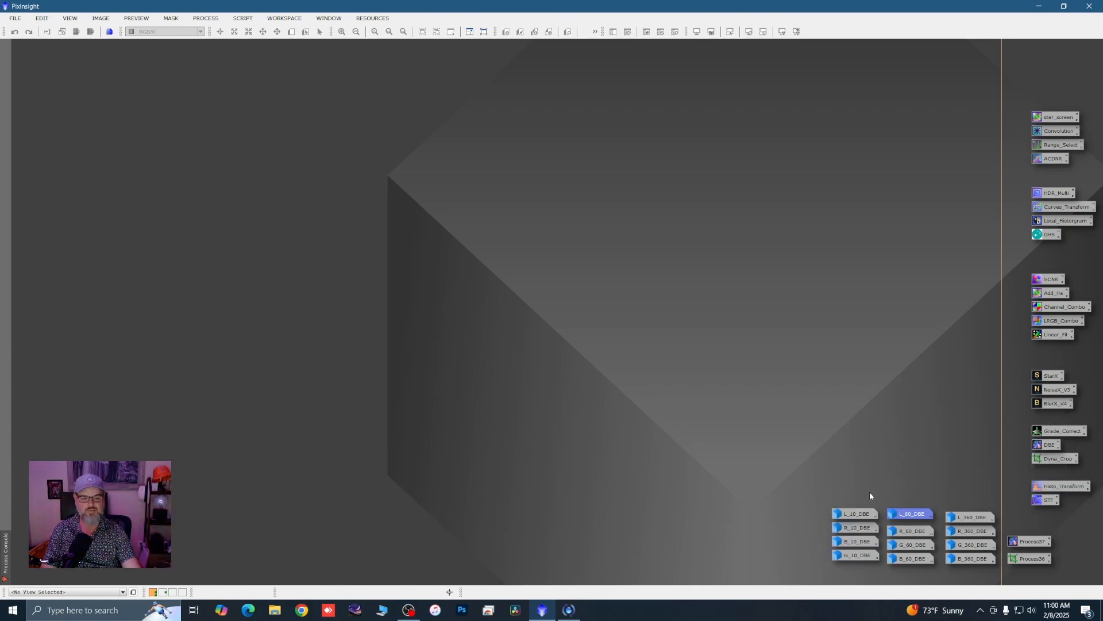
Step: Combine R_10_DBE, G_10_DBE and B_10_DBE into a new RGB image with ChannelCombination, assigning each to its matching channel
double_click(1071, 307)
drag(894, 211, 780, 367)
drag(847, 529, 747, 387)
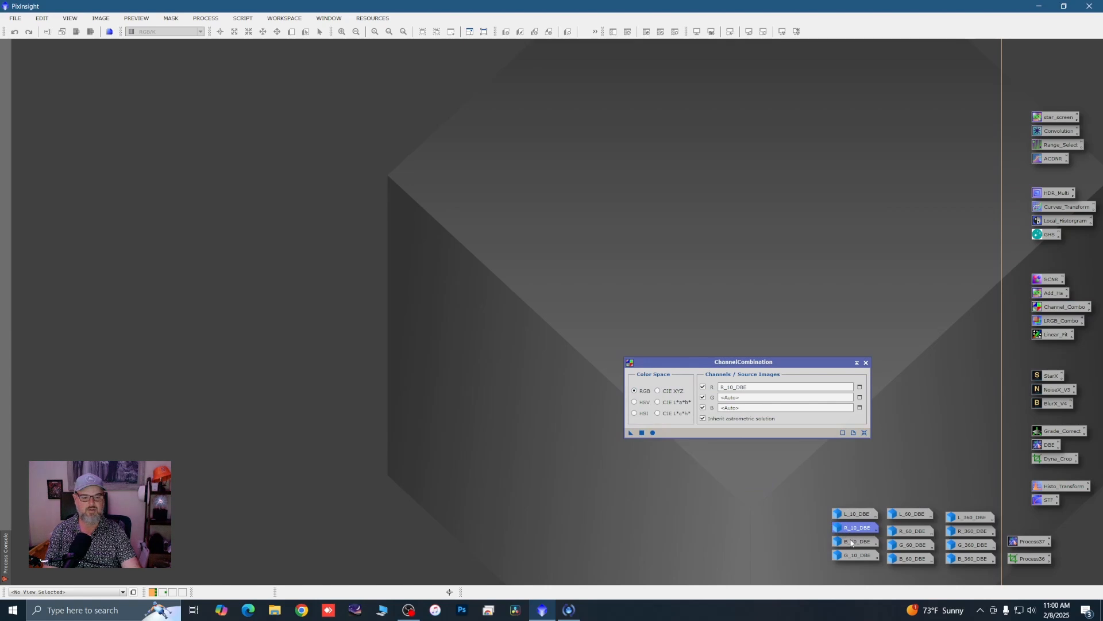
drag(853, 542, 750, 408)
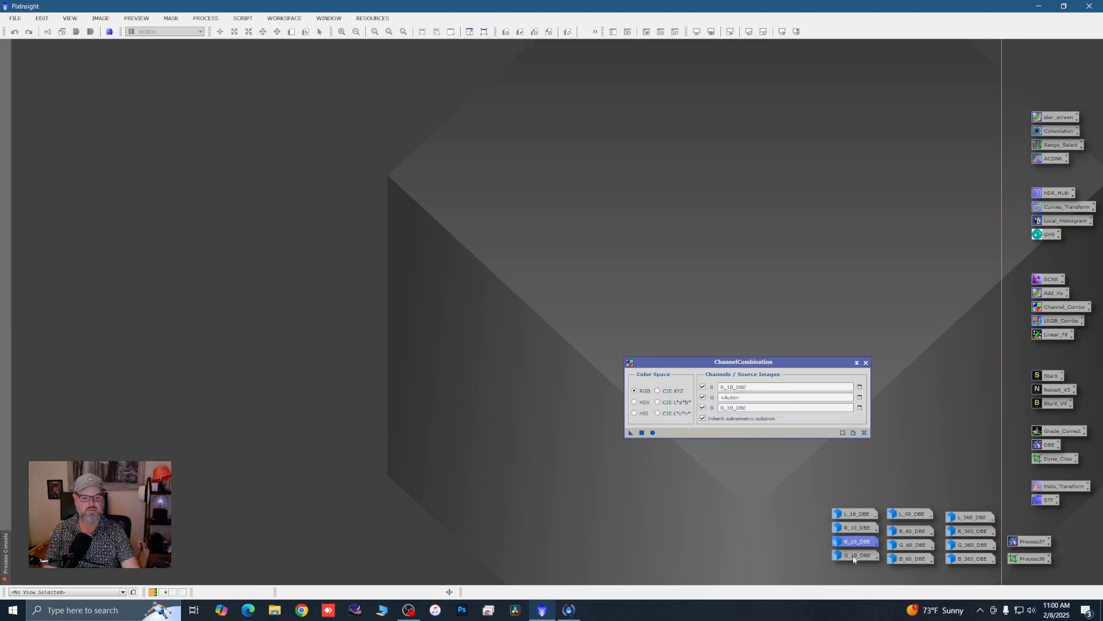
drag(854, 556, 741, 387)
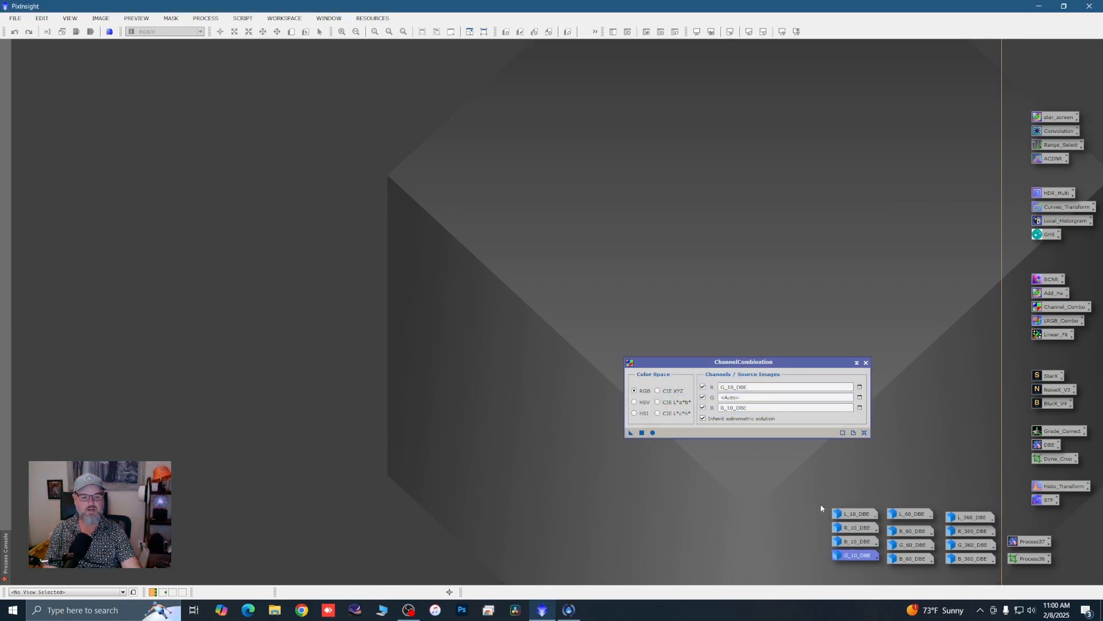
drag(848, 527, 743, 387)
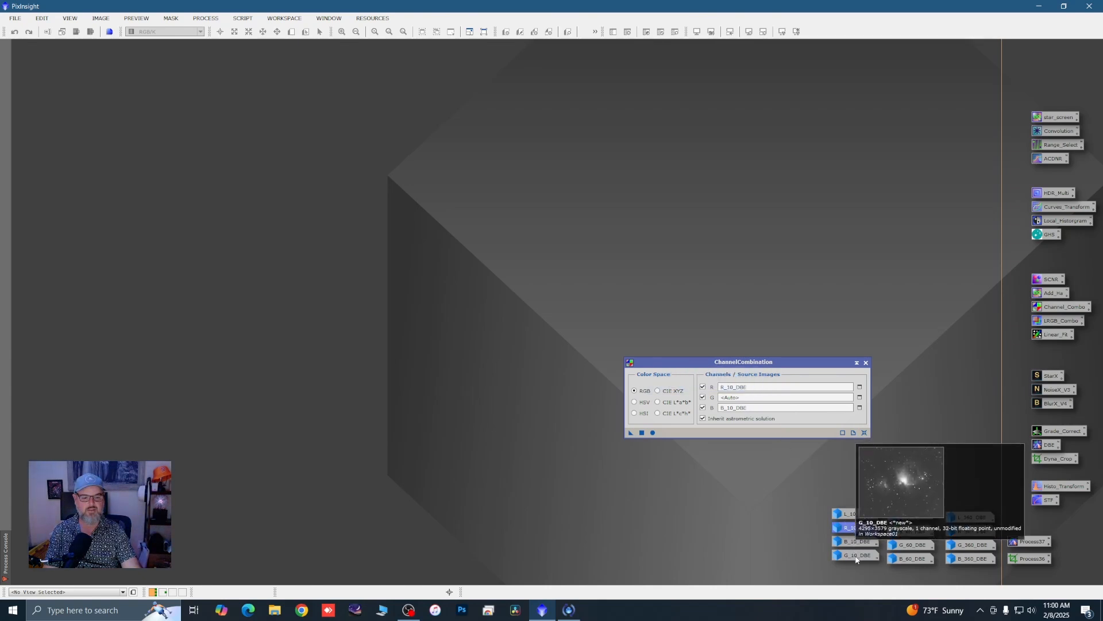
drag(856, 556, 726, 395)
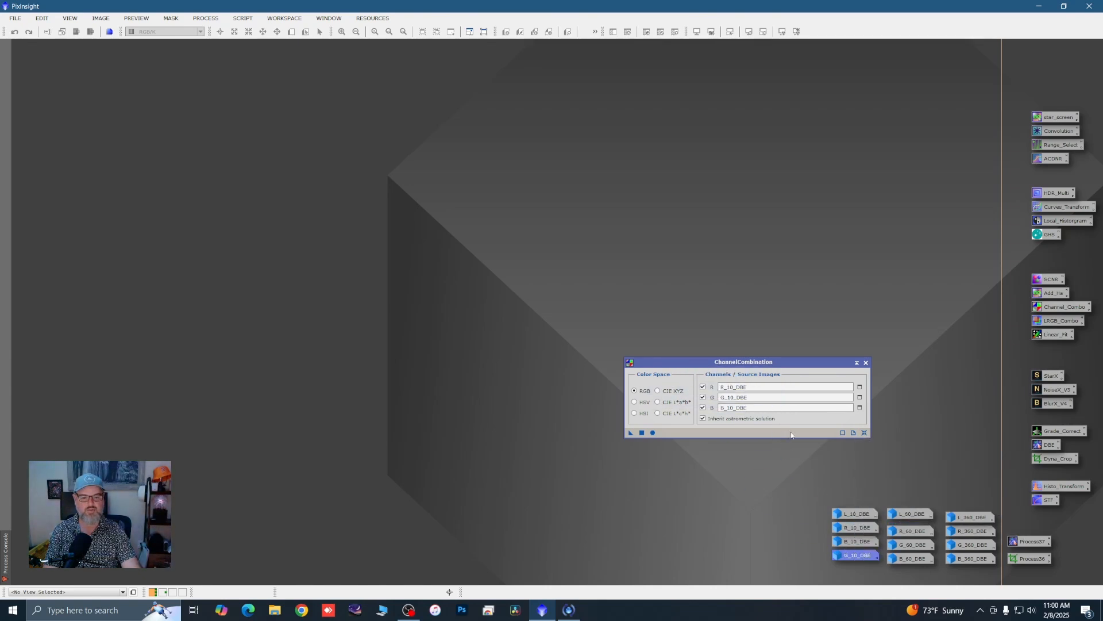
click(654, 433)
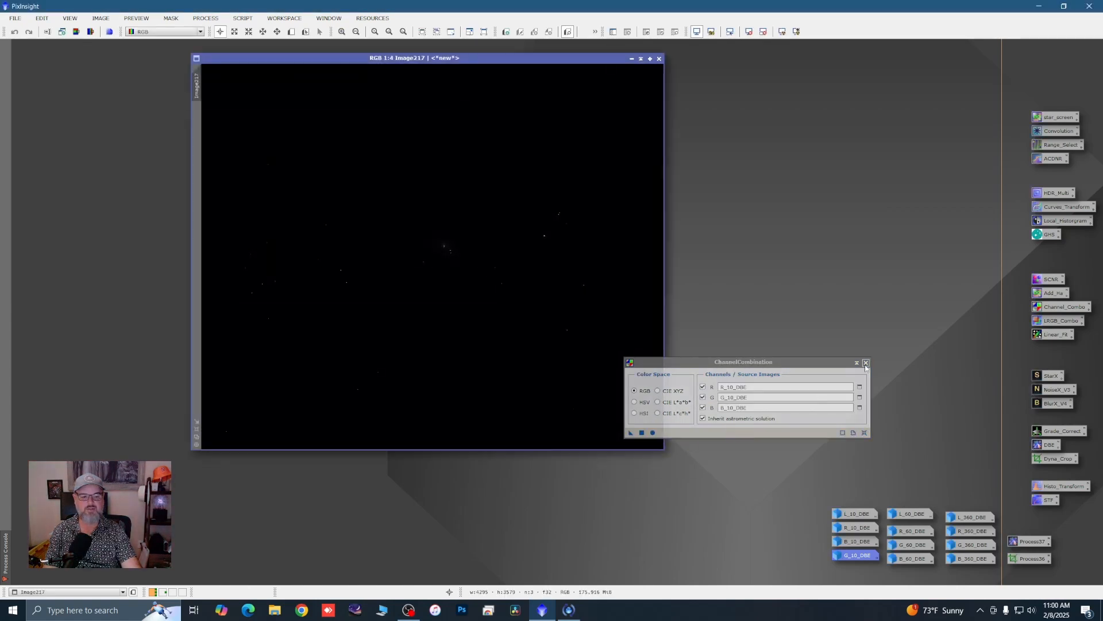
Step: Apply an automatic screen stretch to the combined 10-second RGB image, move its window to free workspace and view the whole picture
drag(552, 59, 490, 63)
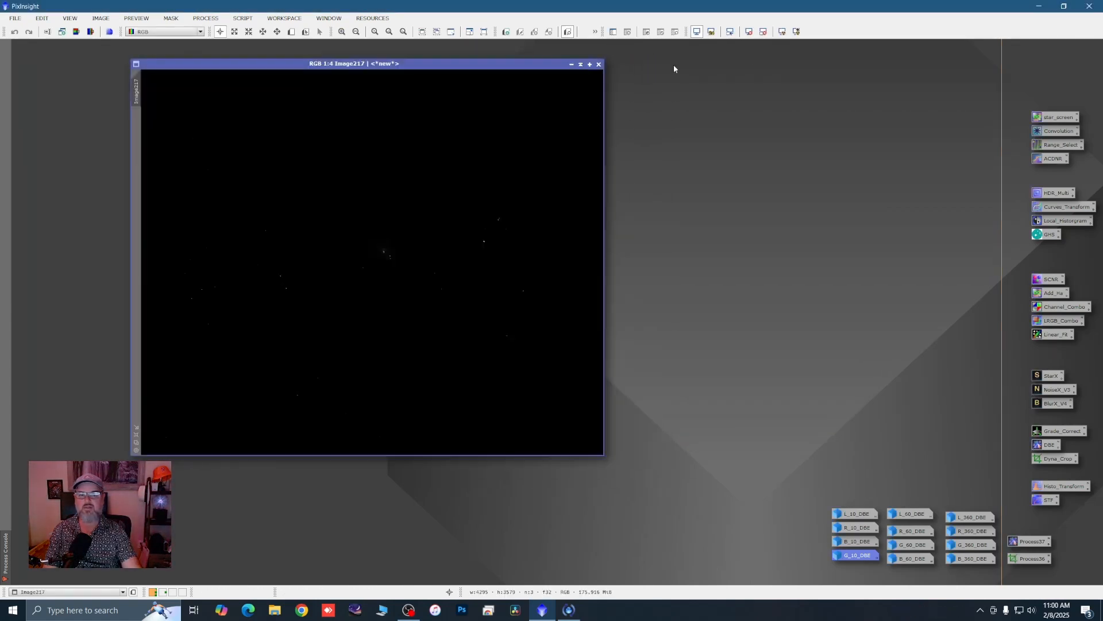
key(ctrl+a)
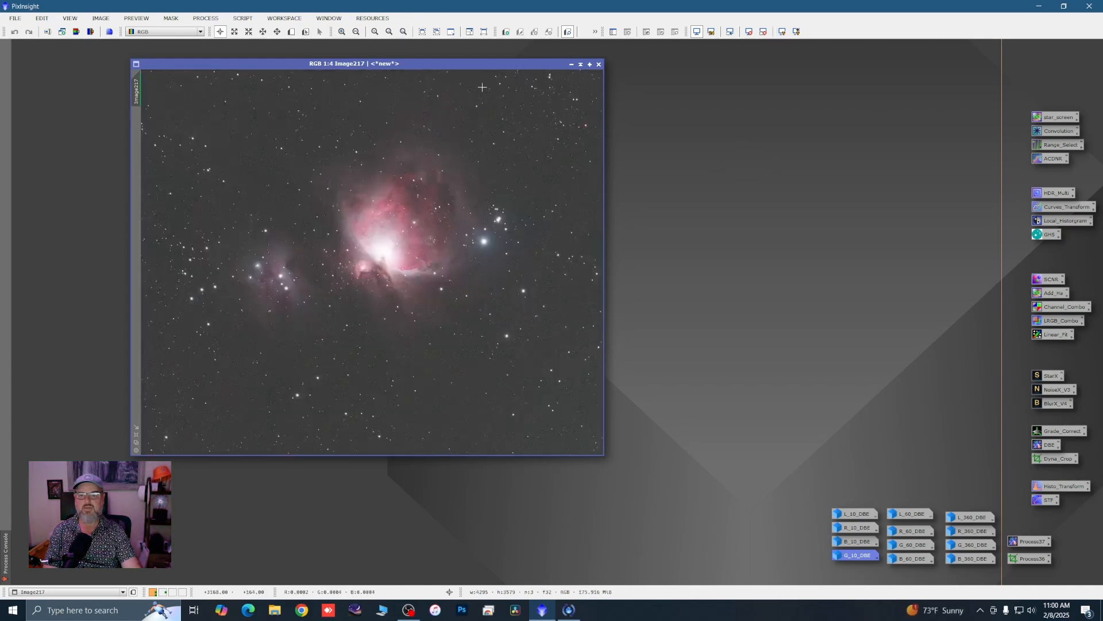
drag(456, 67, 408, 76)
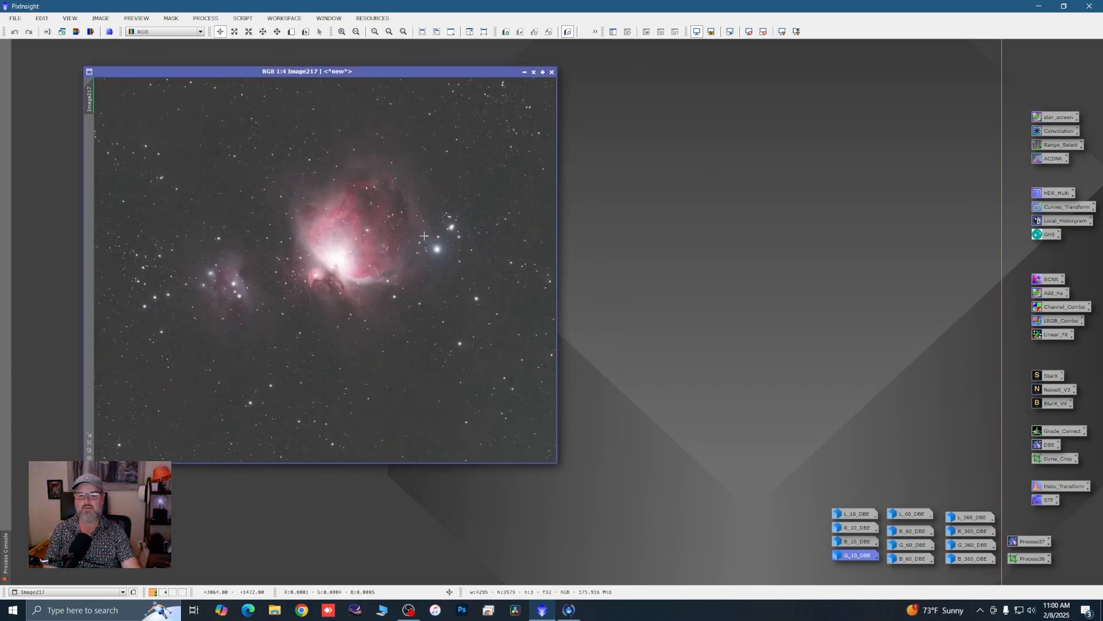
scroll(469, 373, down, 1)
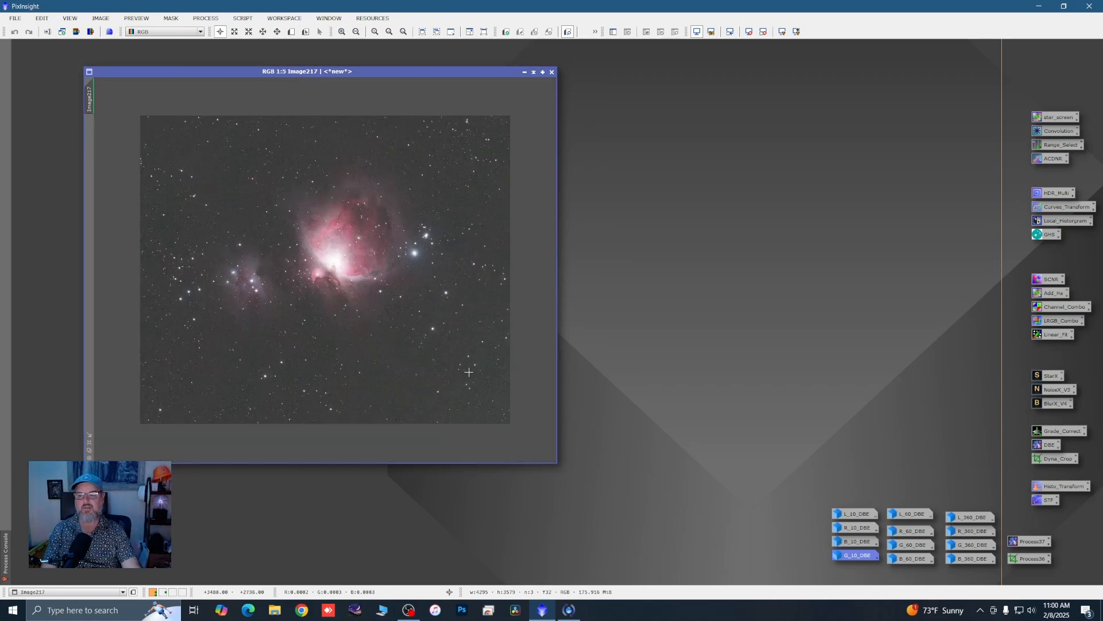
scroll(292, 222, up, 1)
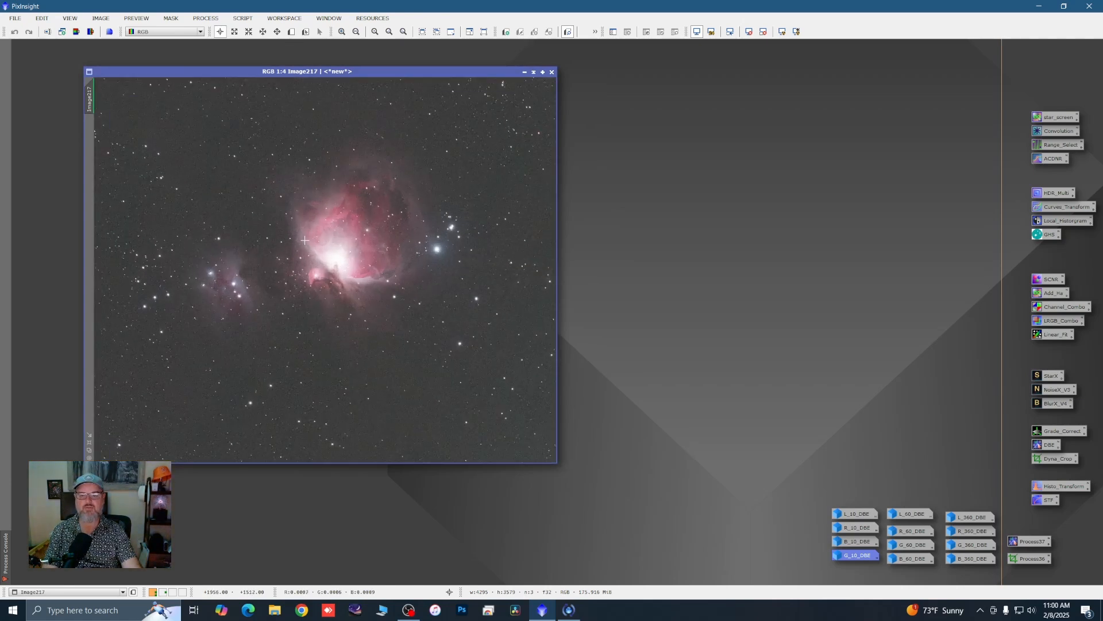
drag(388, 70, 375, 75)
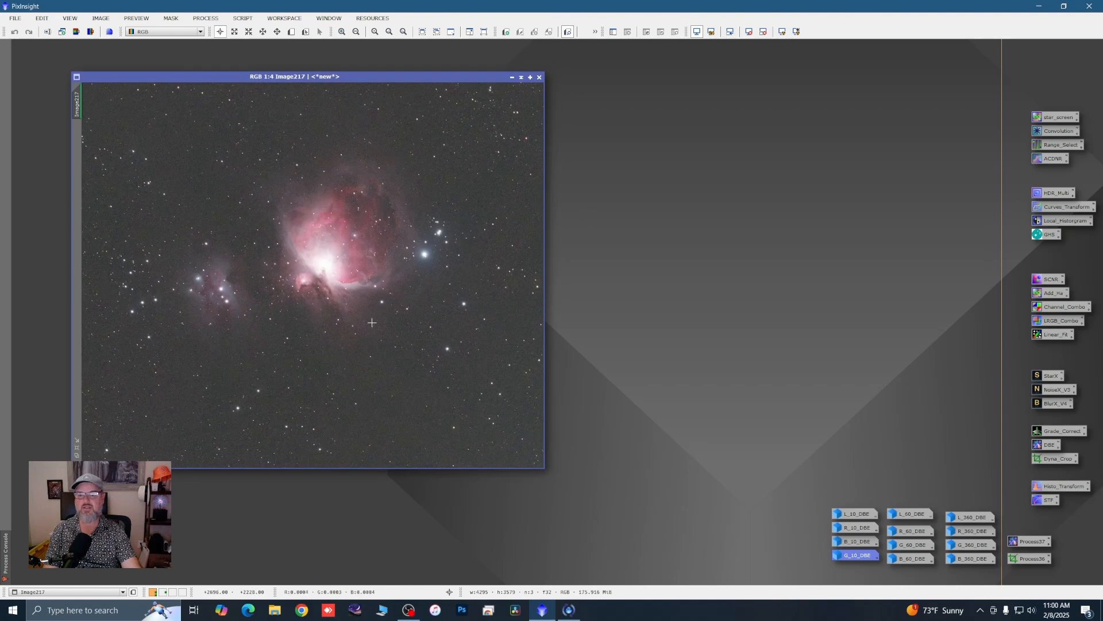
scroll(373, 345, down, 1)
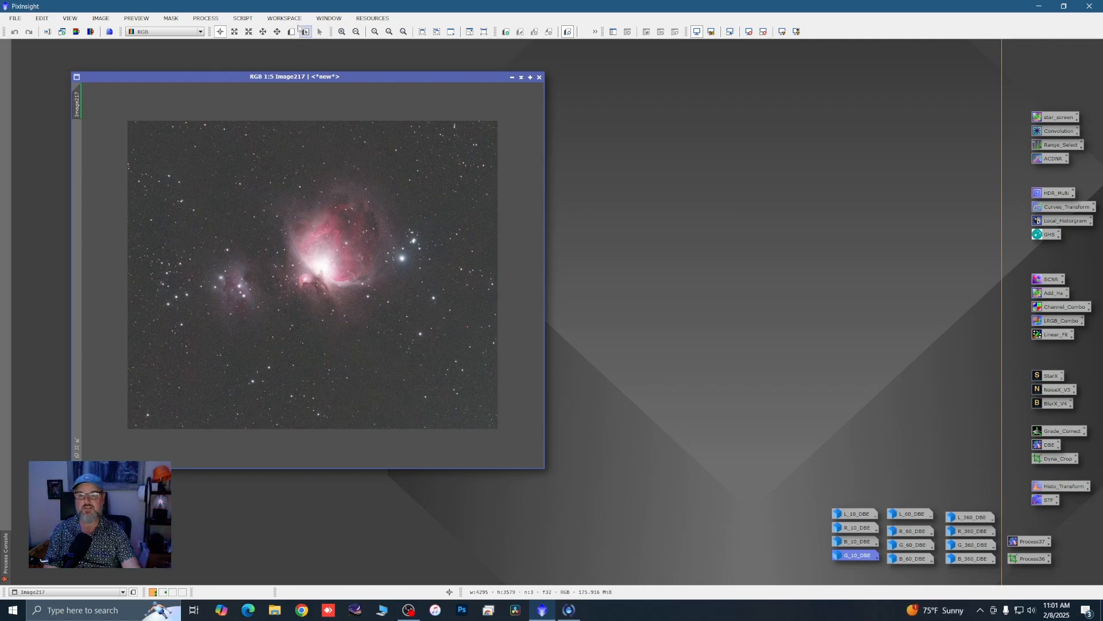
Step: Plate-solve the combined RGB image with ImageSolver, using the Great Orion Nebula coordinates from an M42 search and focal distance for the image scale
click(244, 19)
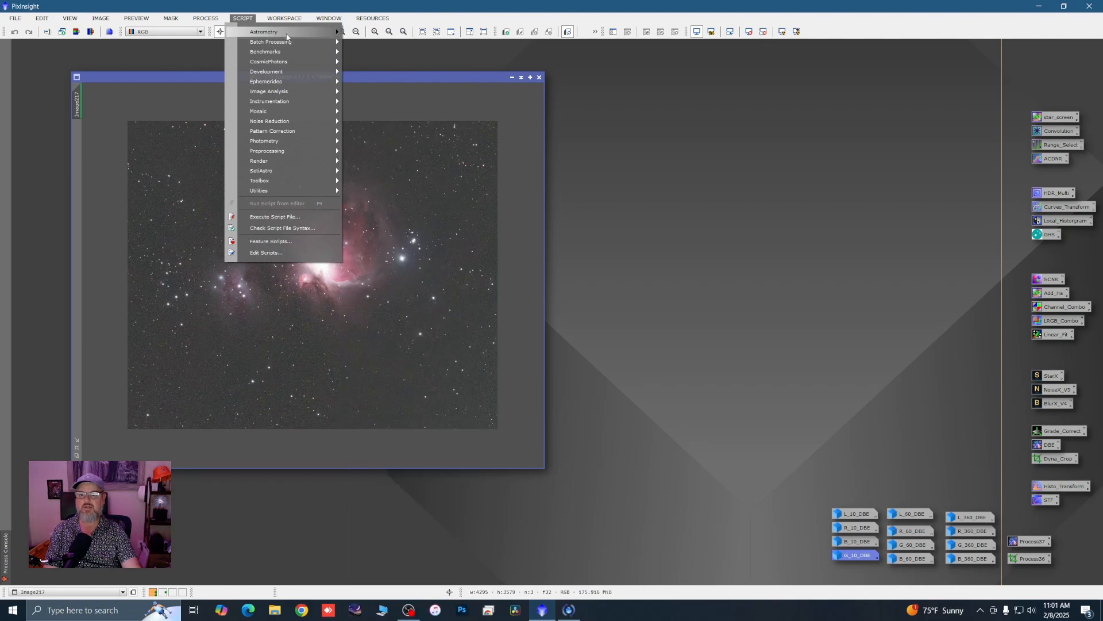
mouse_move(287, 36)
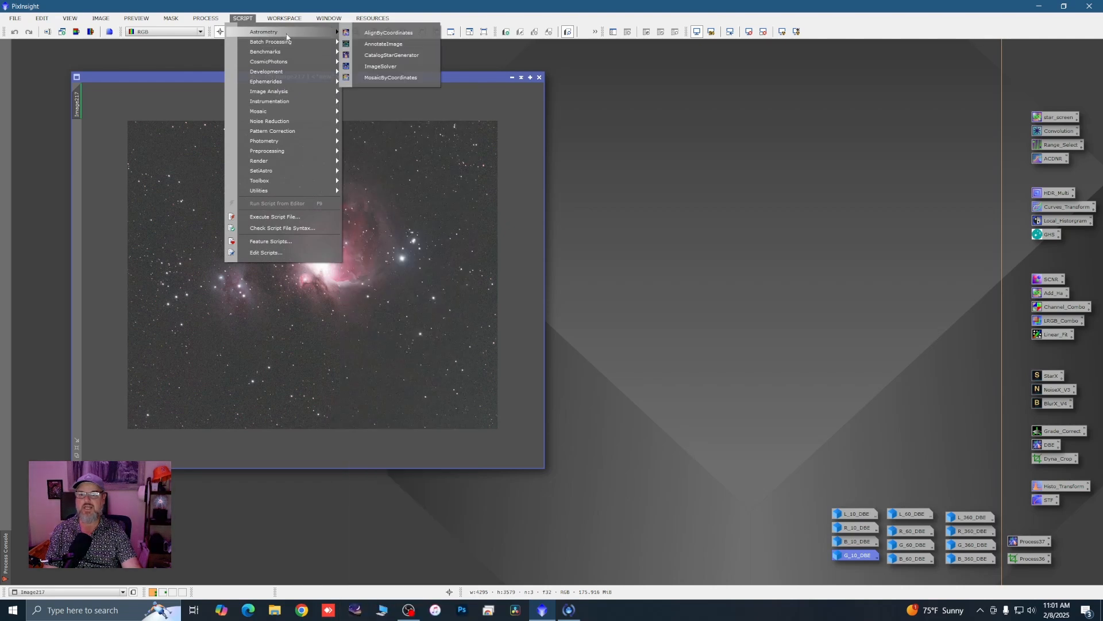
click(380, 67)
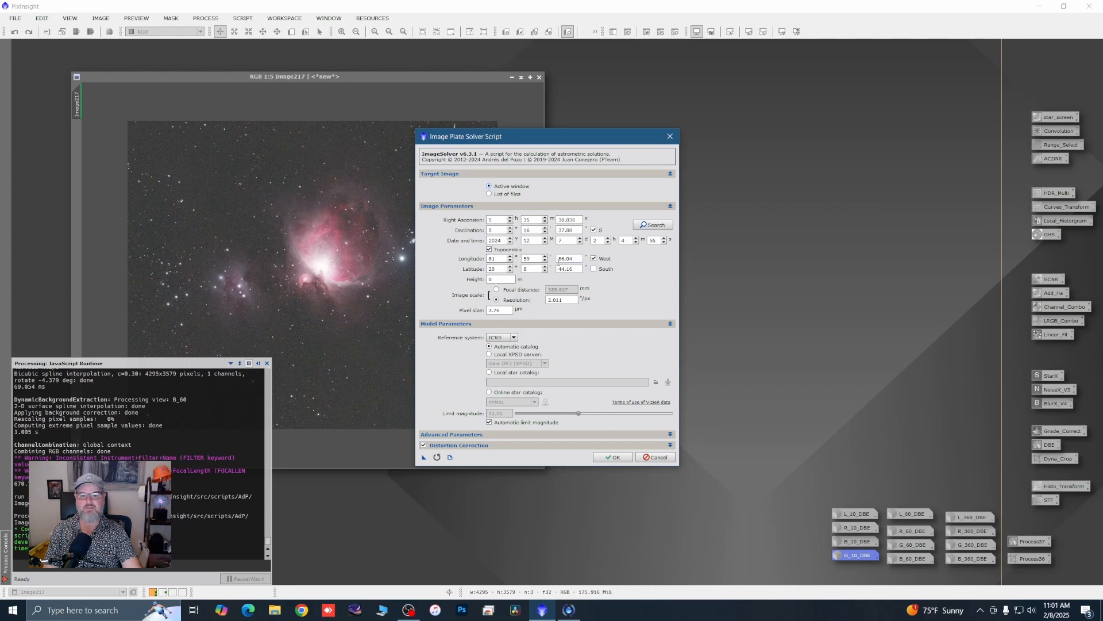
drag(584, 135, 735, 134)
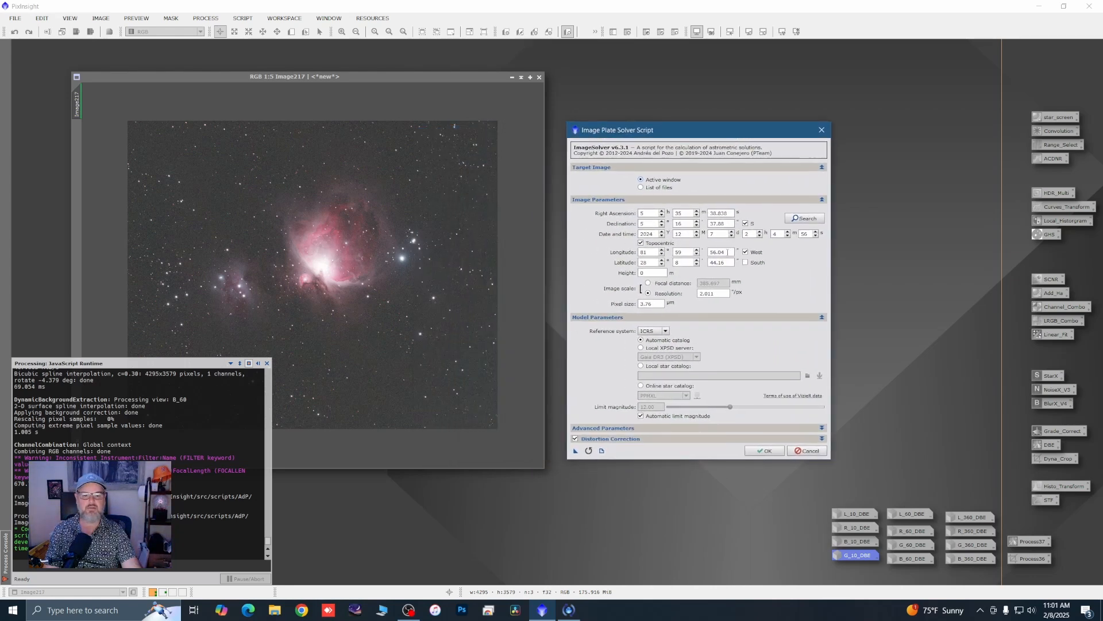
click(798, 221)
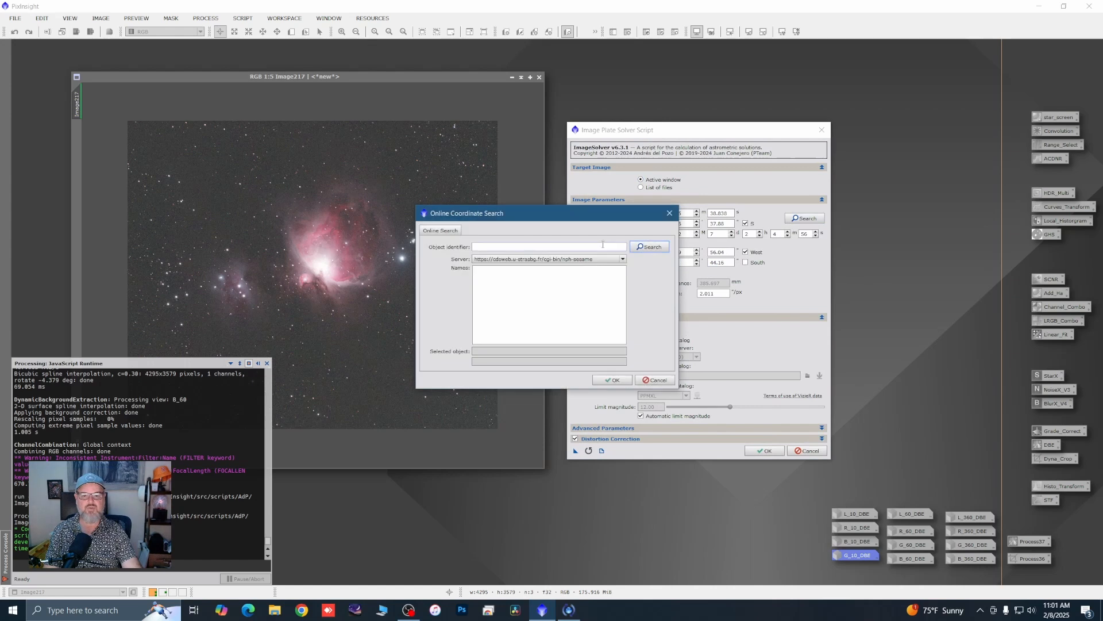
click(495, 248)
text(M42)
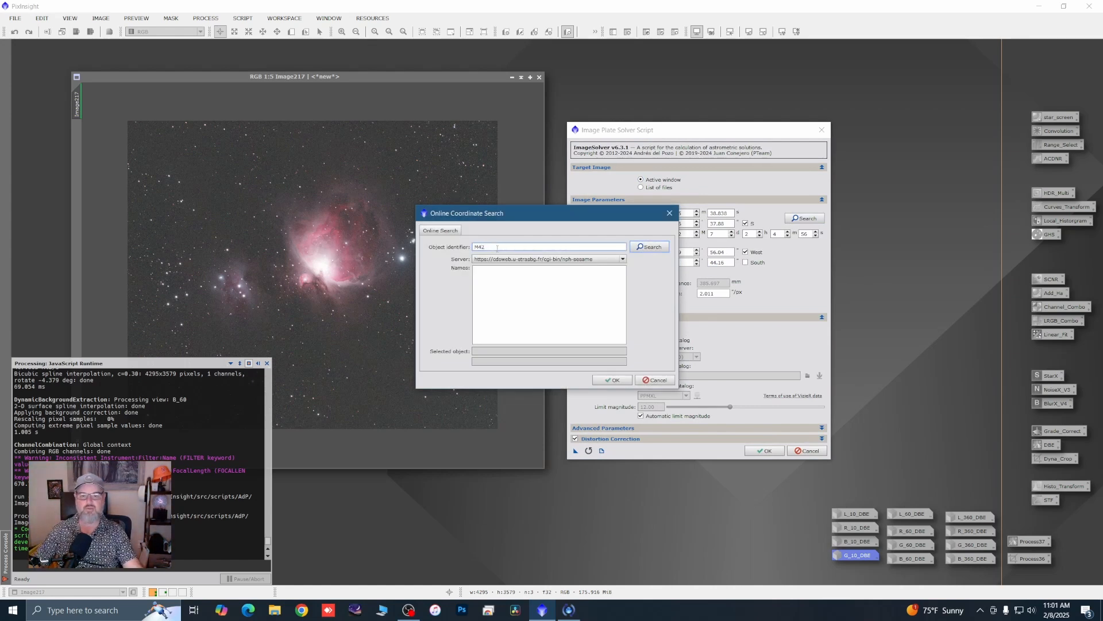
click(649, 250)
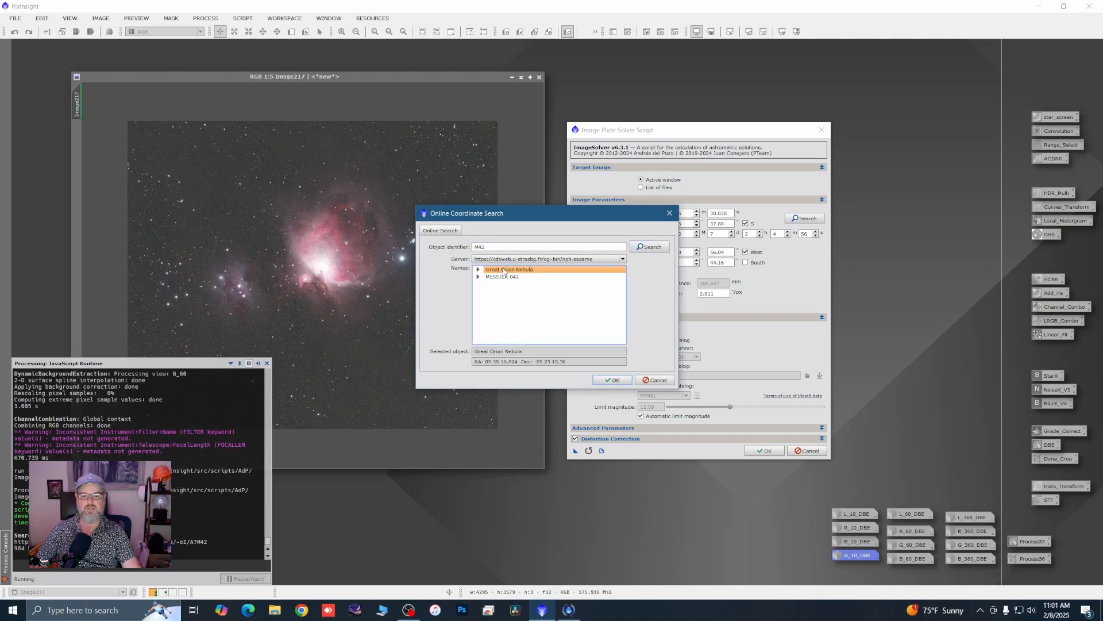
click(623, 381)
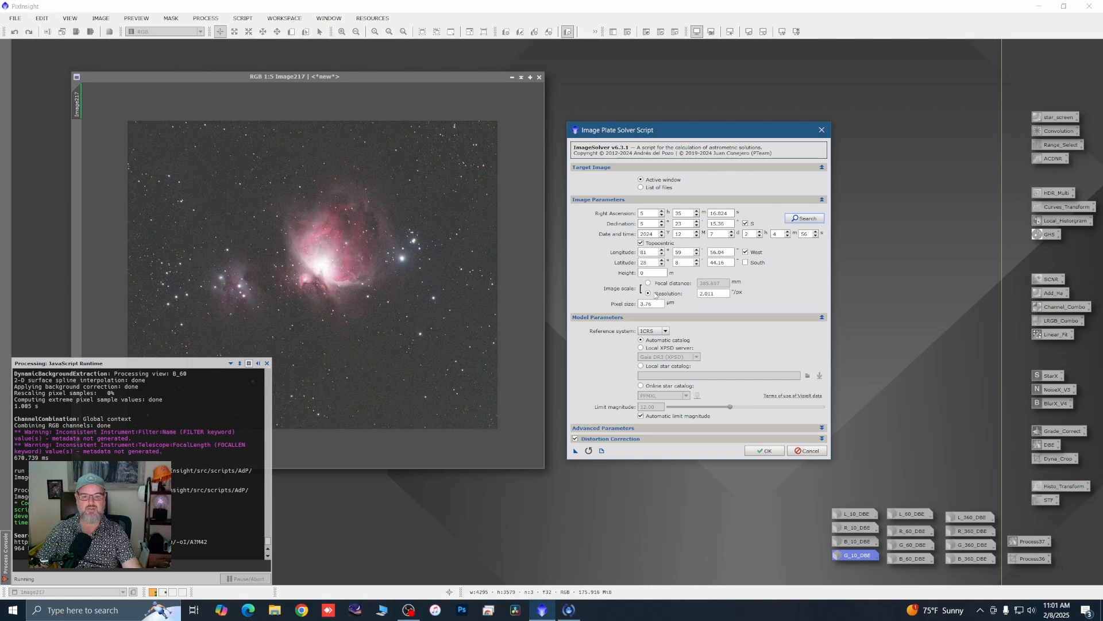
click(649, 283)
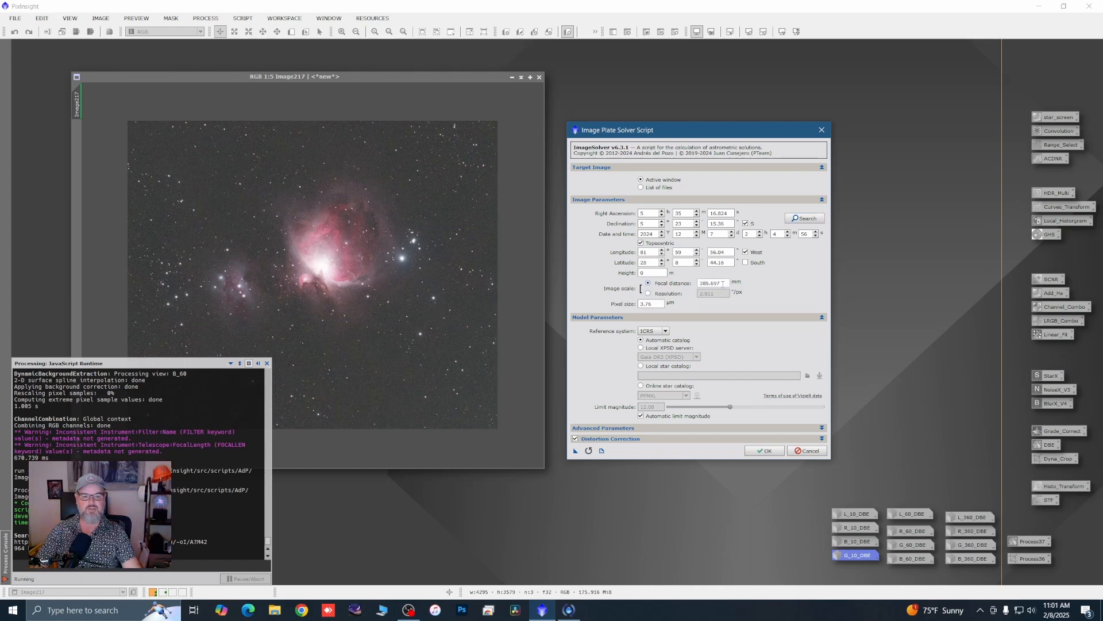
click(752, 451)
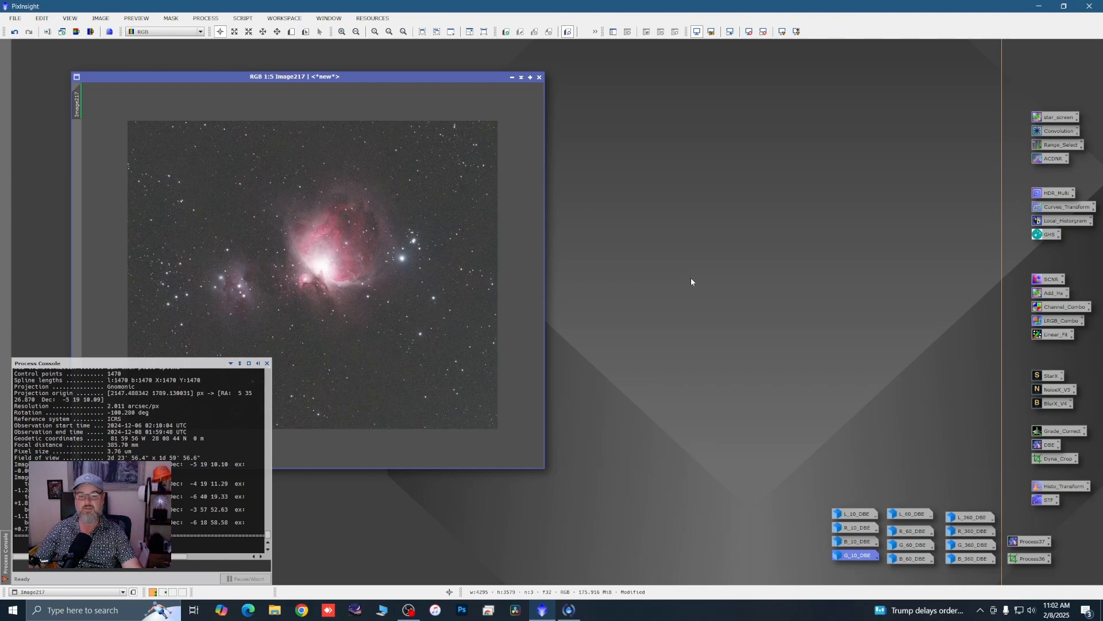
Step: Draw a small preview about 120 × 125 px over empty background below the nebula in the combined RGB image
click(691, 278)
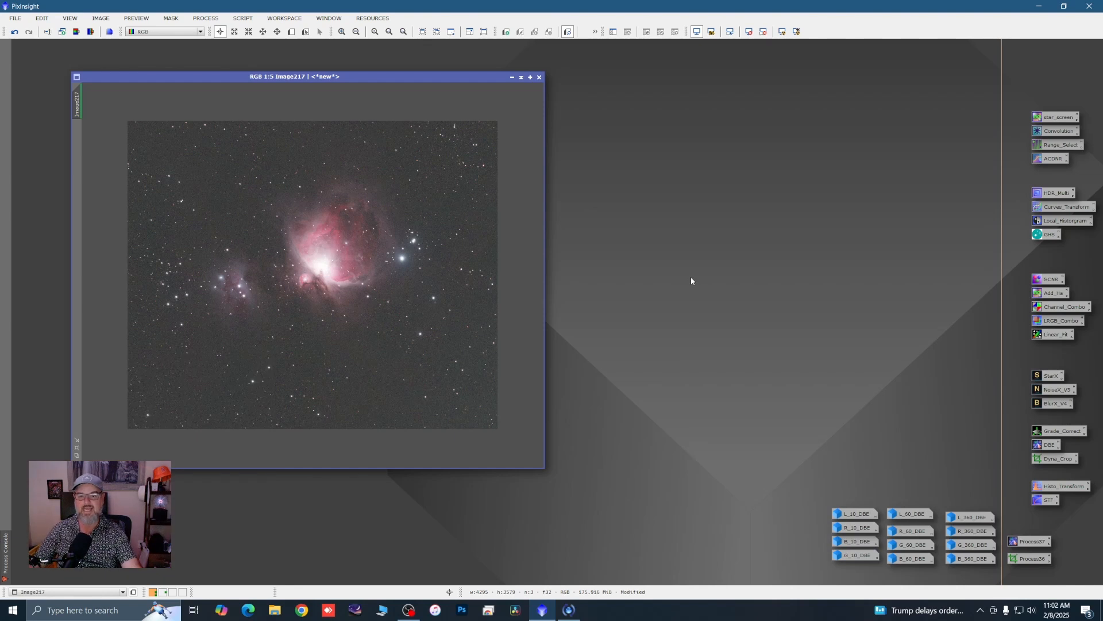
drag(413, 73, 404, 77)
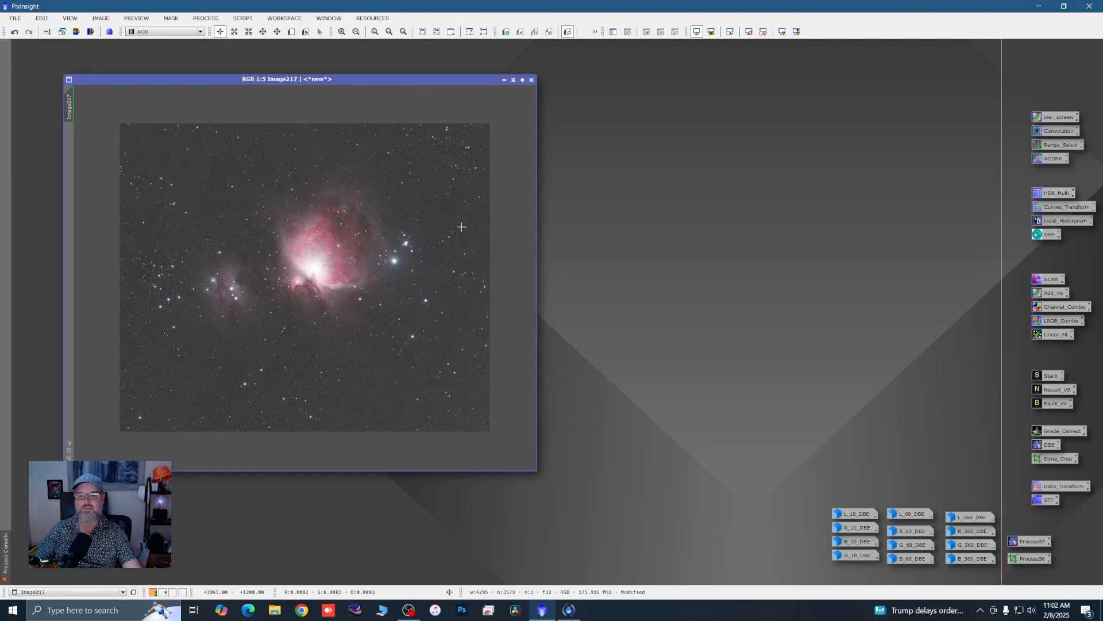
click(292, 32)
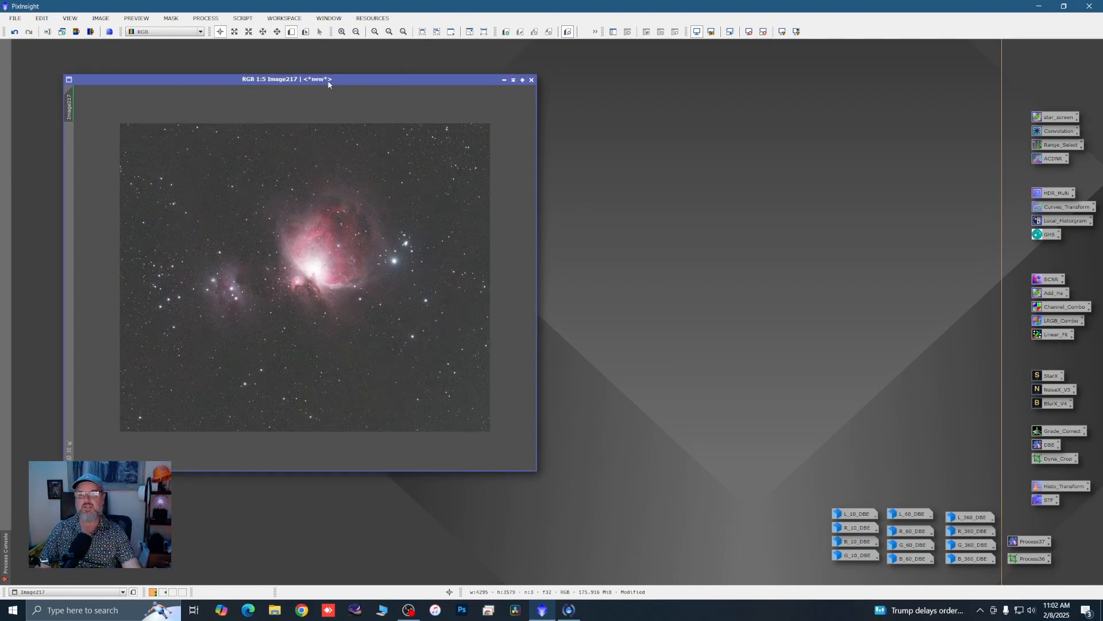
drag(397, 403, 407, 413)
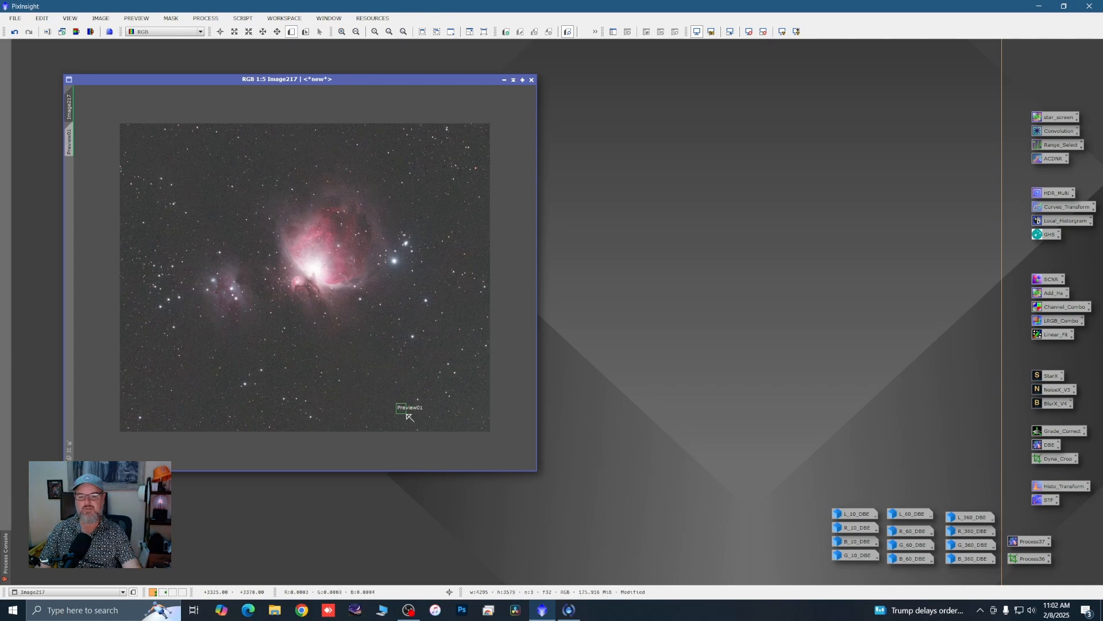
Step: Open SpectrophotometricColorCalibration and take its background neutralization region of interest from the small background preview
click(213, 19)
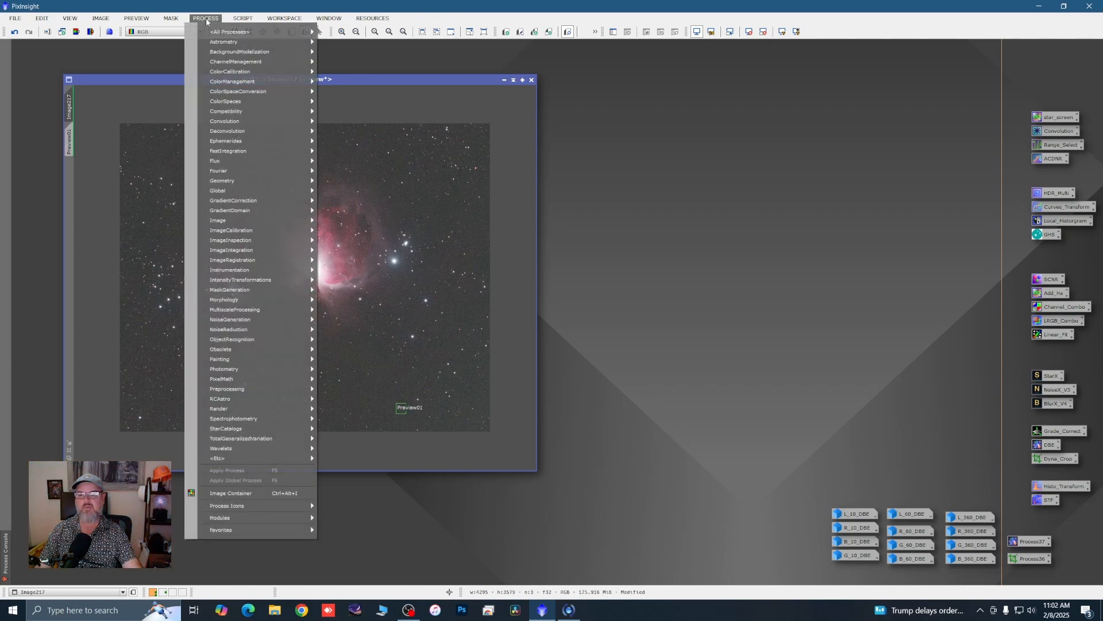
mouse_move(233, 77)
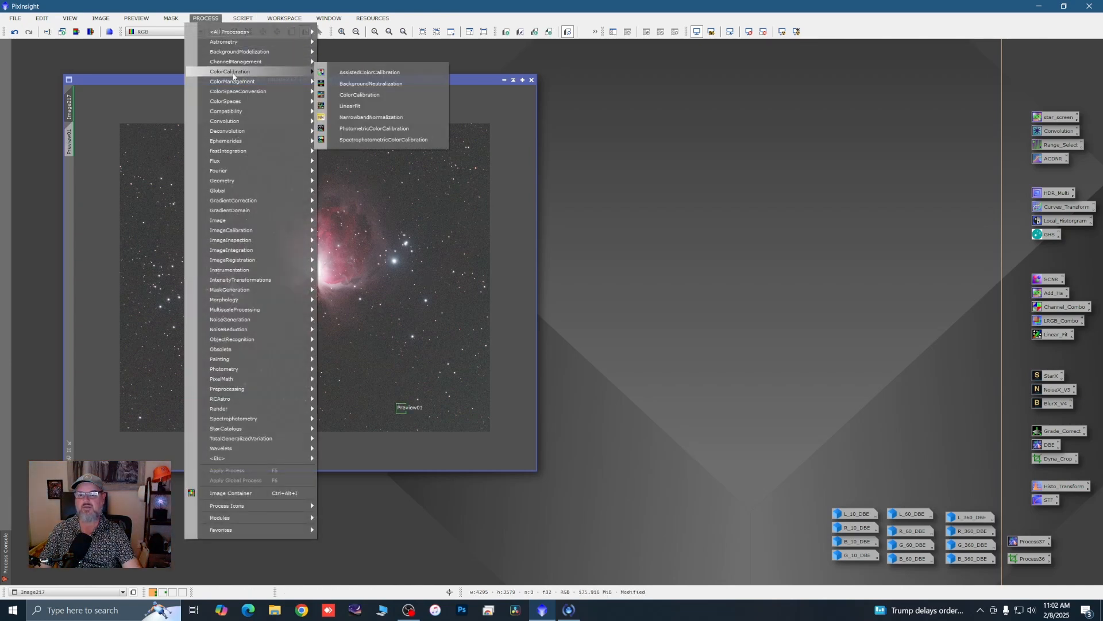
click(365, 140)
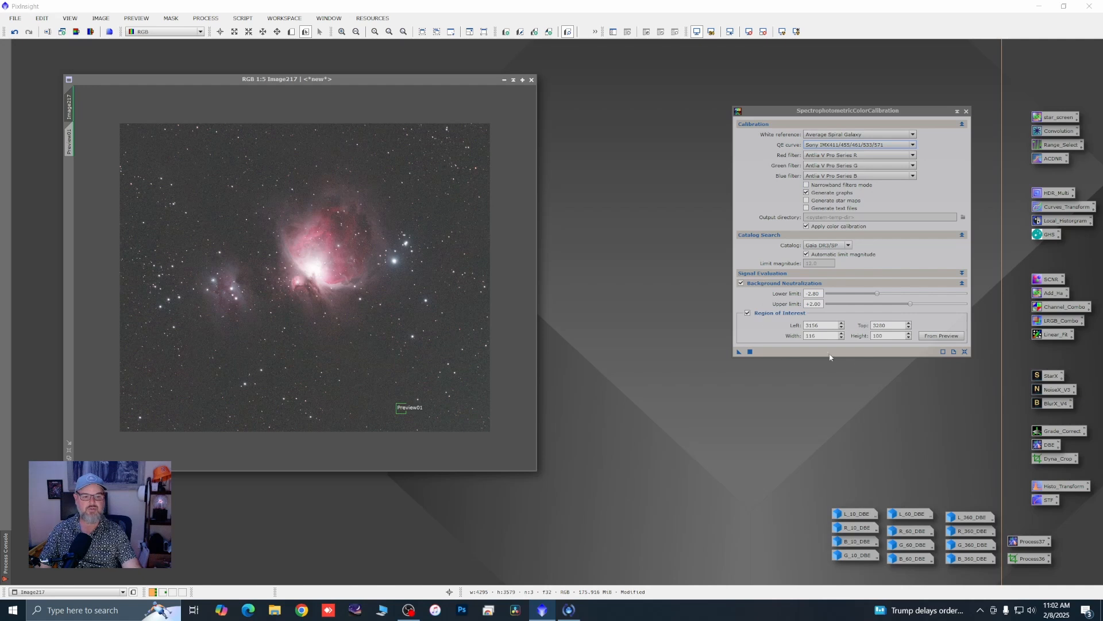
click(70, 142)
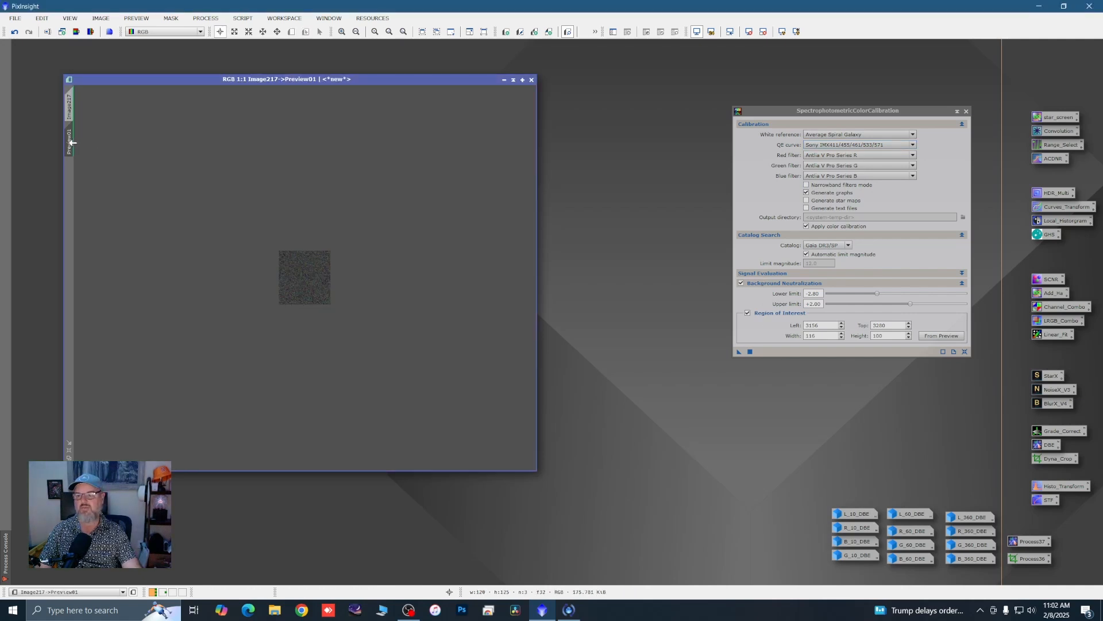
drag(69, 146, 937, 337)
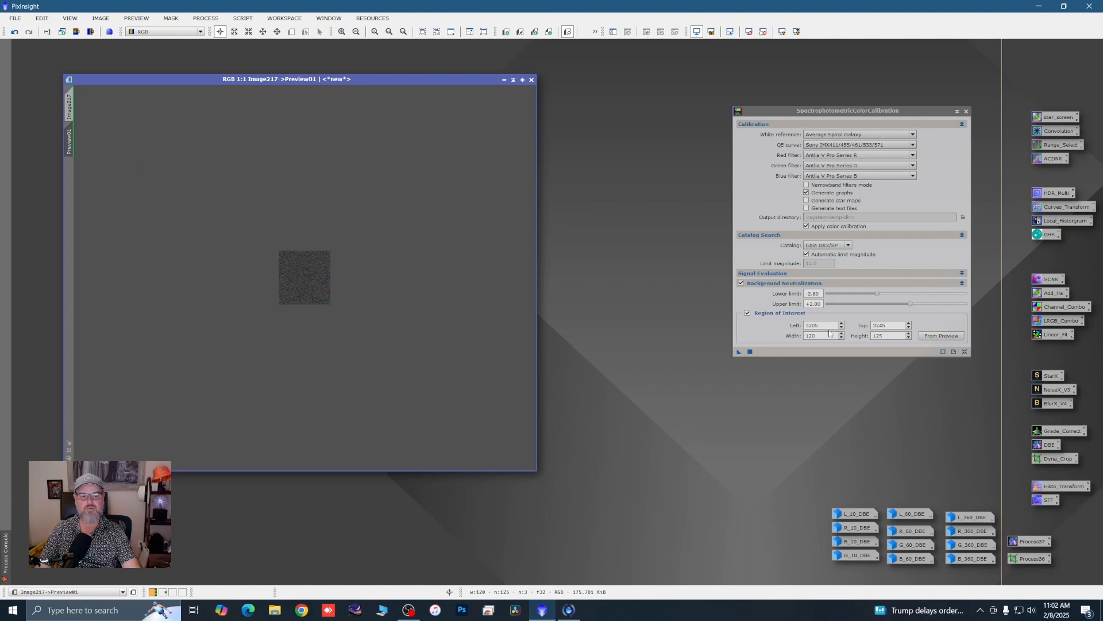
Step: Apply the spectrophotometric color calibration to the full RGB image, then dismiss the white balance graphs and the process window
click(70, 107)
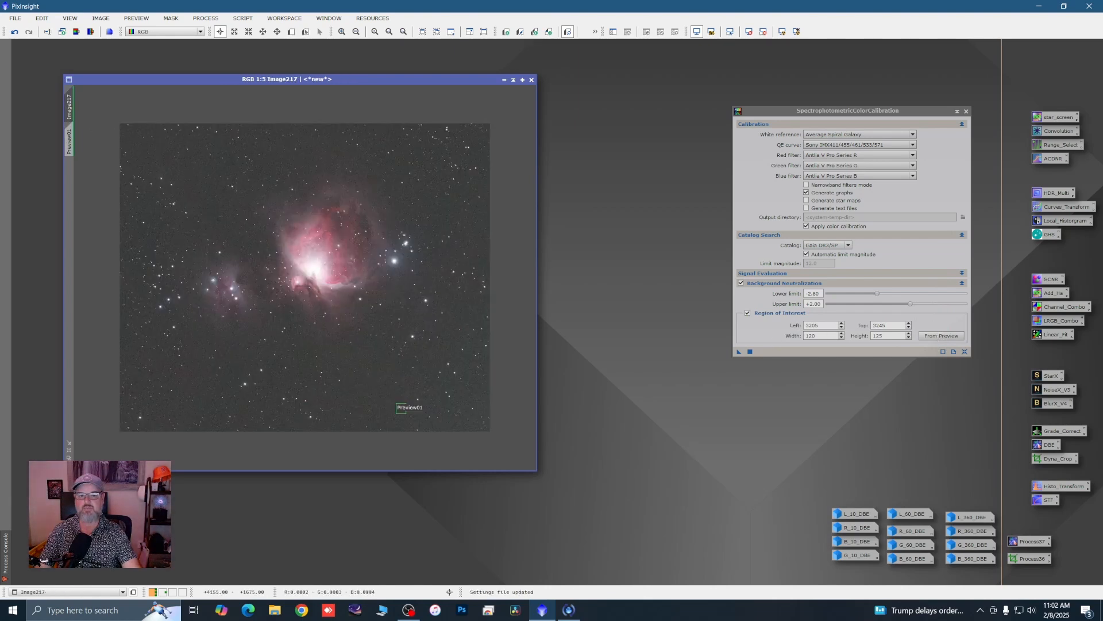
drag(740, 351, 476, 362)
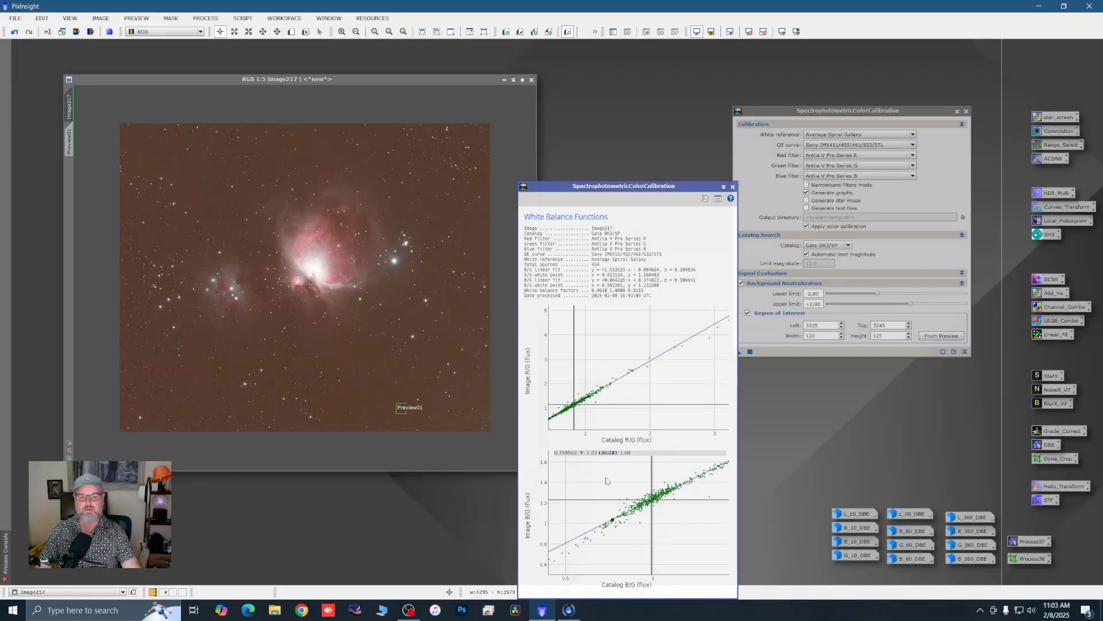
click(733, 187)
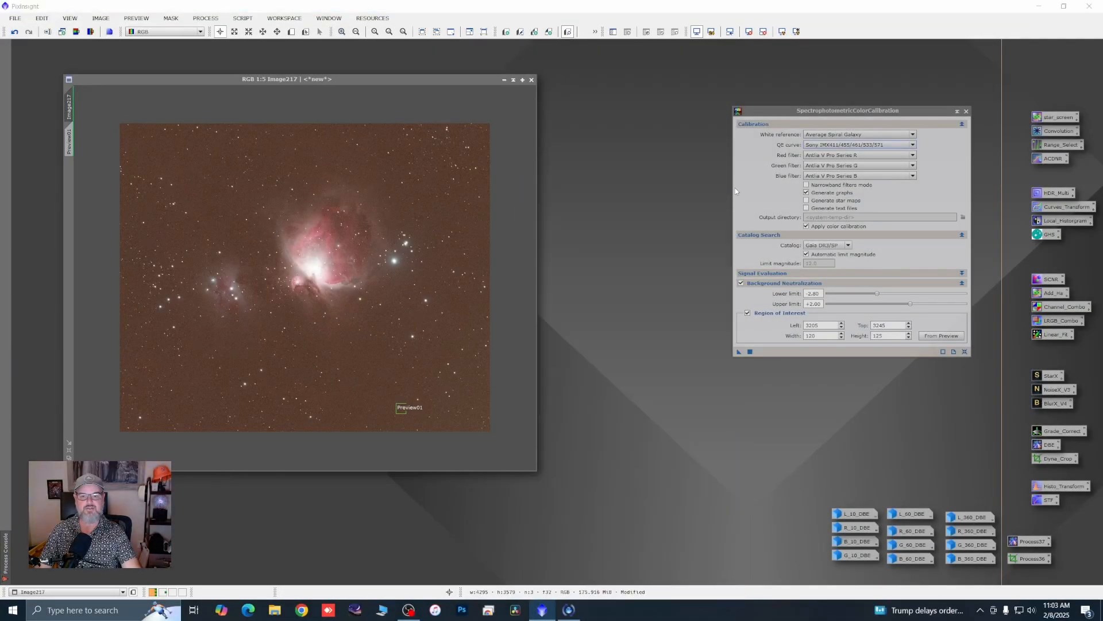
click(966, 111)
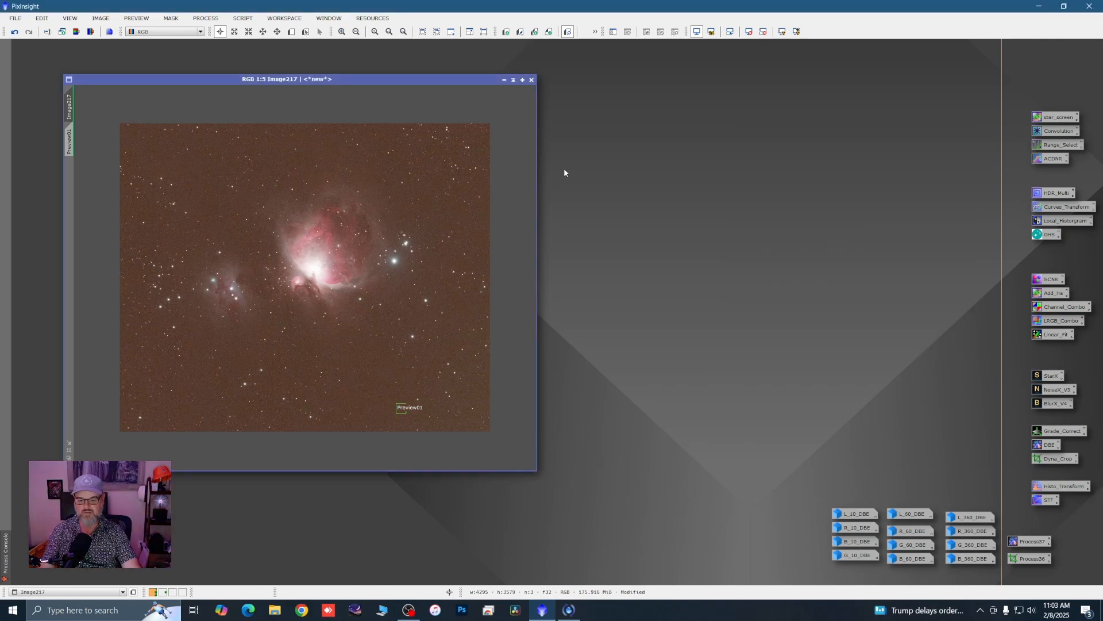
Step: Clear the outdated screen stretch, delete the background preview and apply a fresh automatic screen stretch to the calibrated image
key(ctrl+F12)
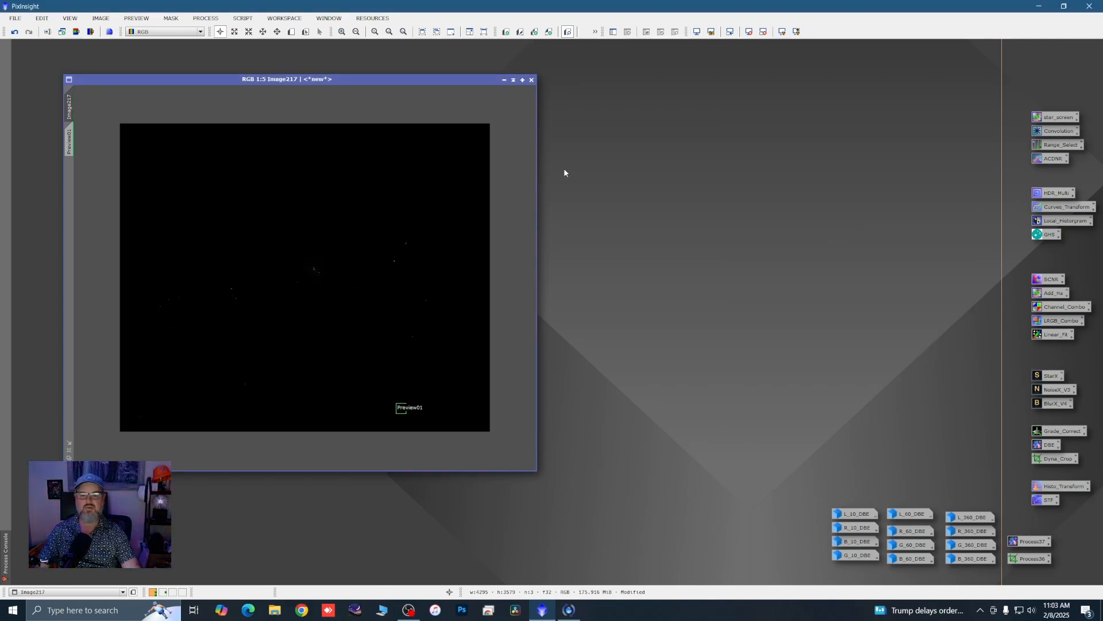
right_click(70, 141)
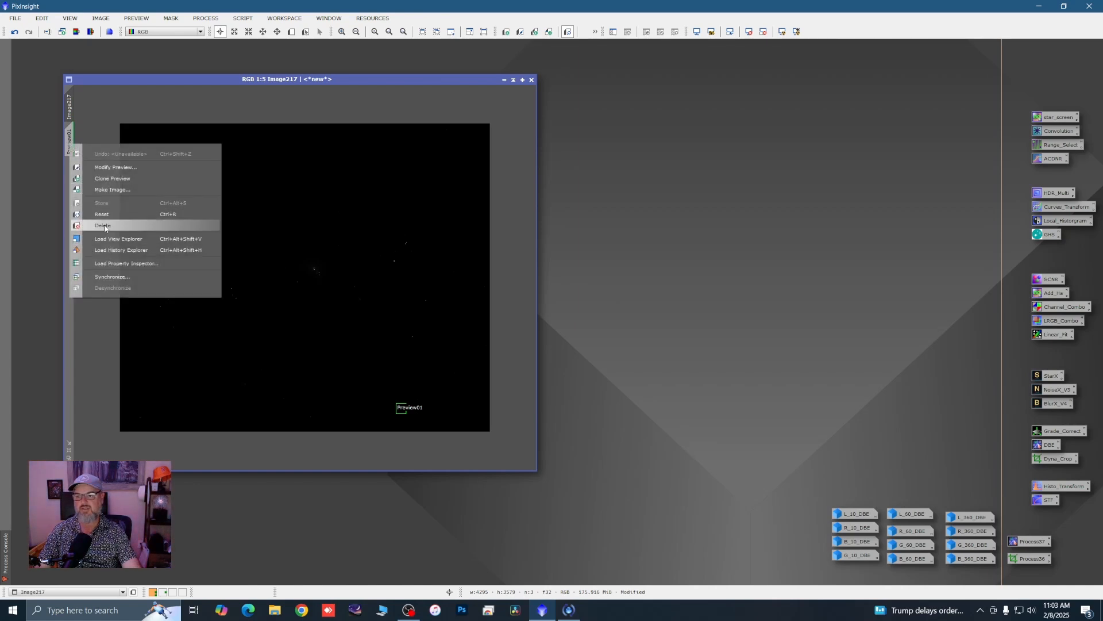
click(105, 226)
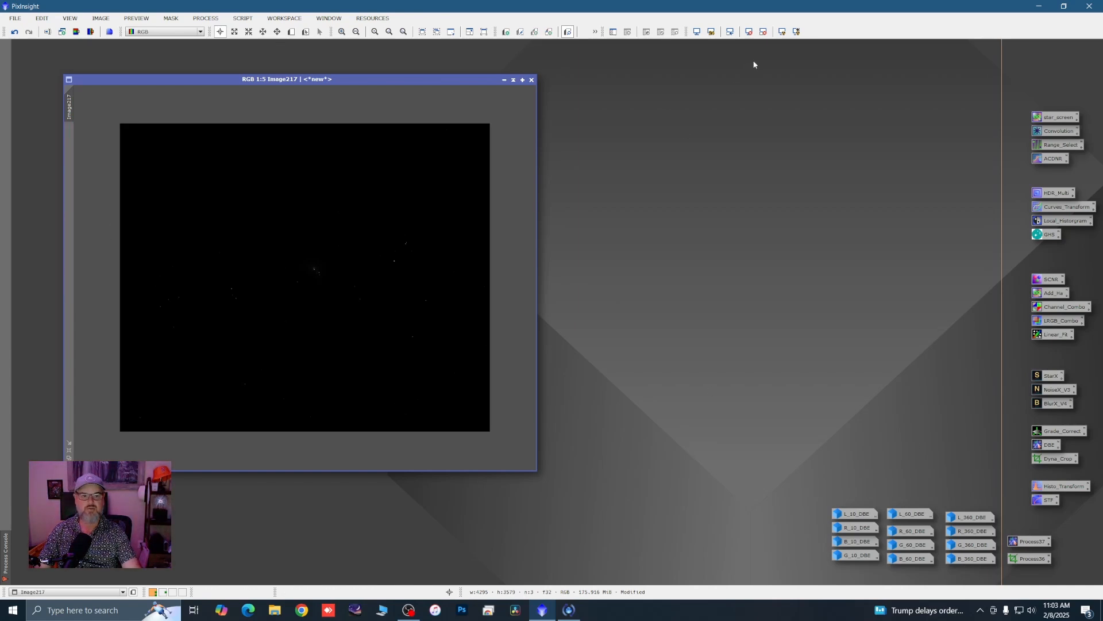
click(782, 32)
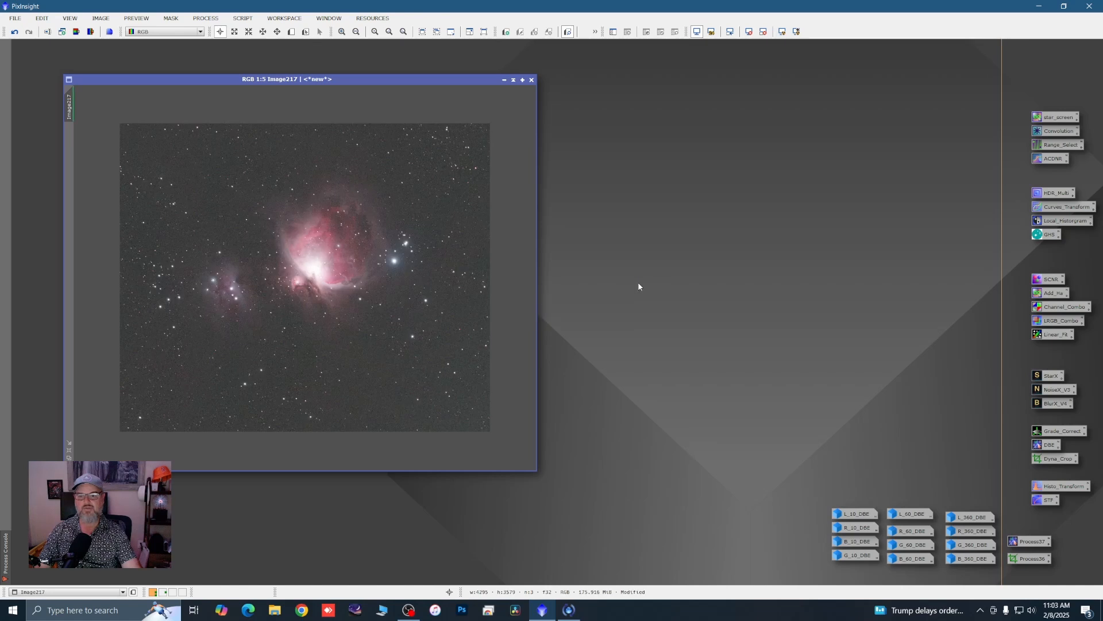
Step: Examine the color-calibrated image up close, checking the star colors, the Running Man region and the Orion Nebula core
scroll(317, 254, up, 2)
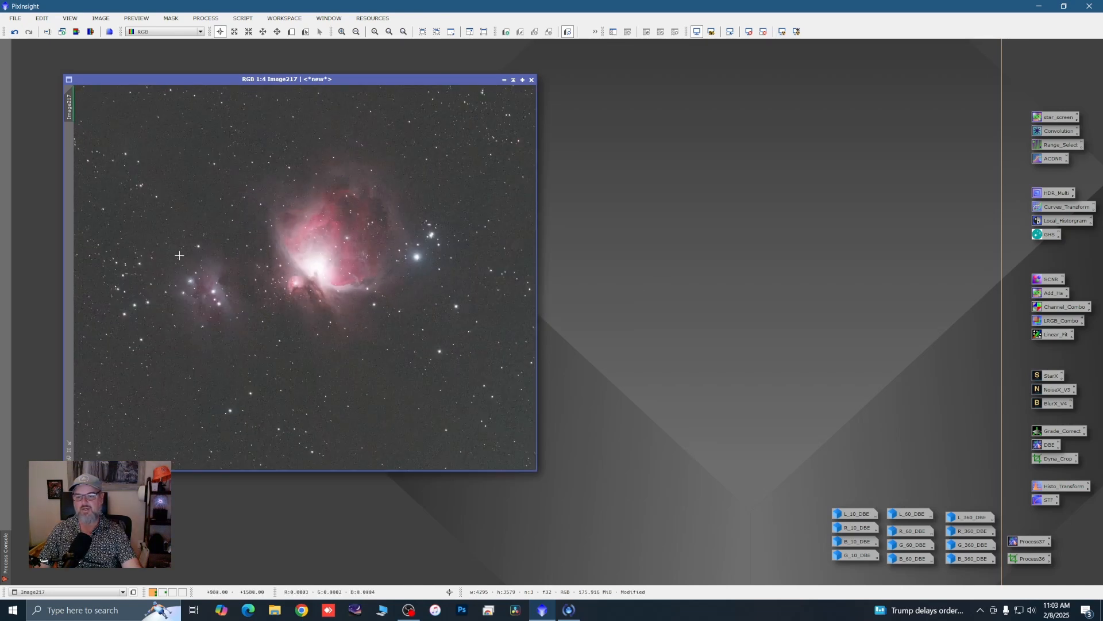
scroll(167, 266, up, 2)
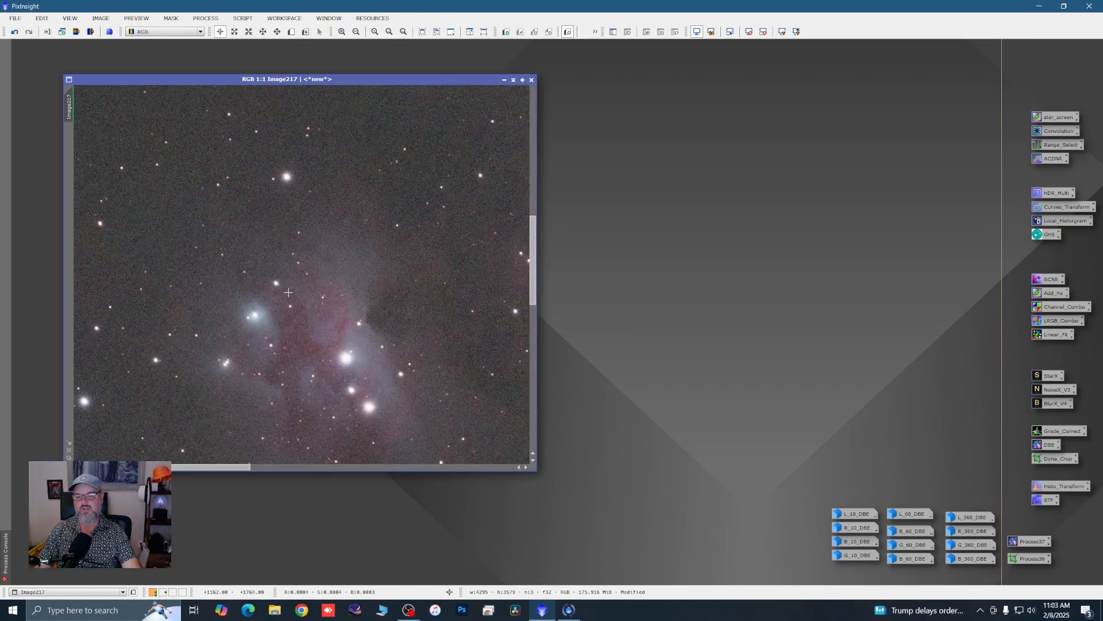
scroll(289, 292, down, 2)
scroll(391, 270, up, 1)
scroll(362, 254, up, 1)
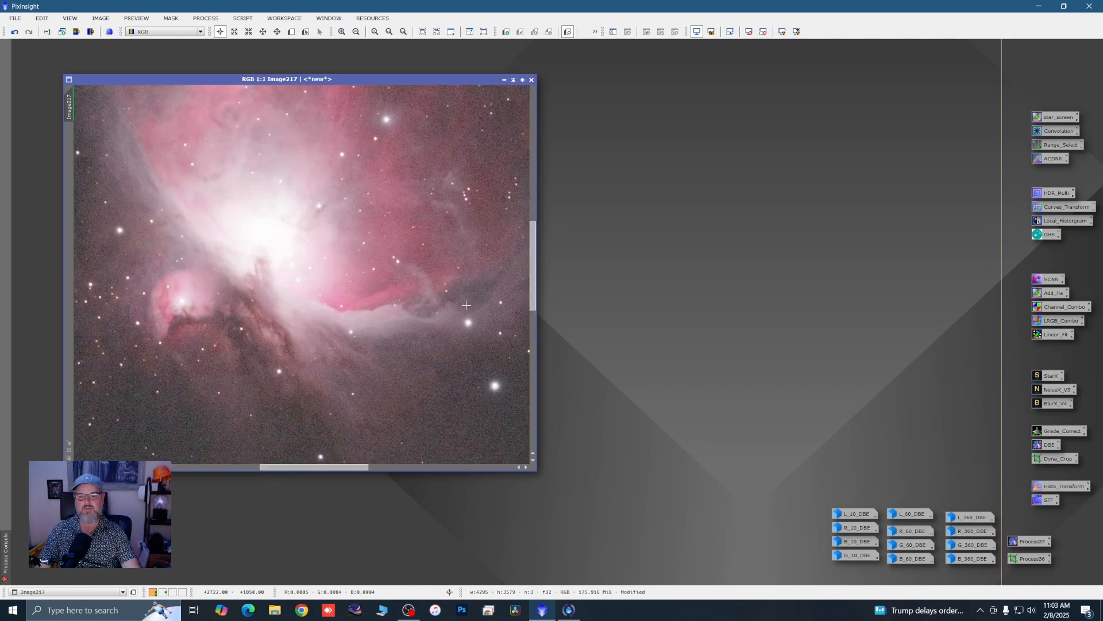
scroll(362, 254, down, 1)
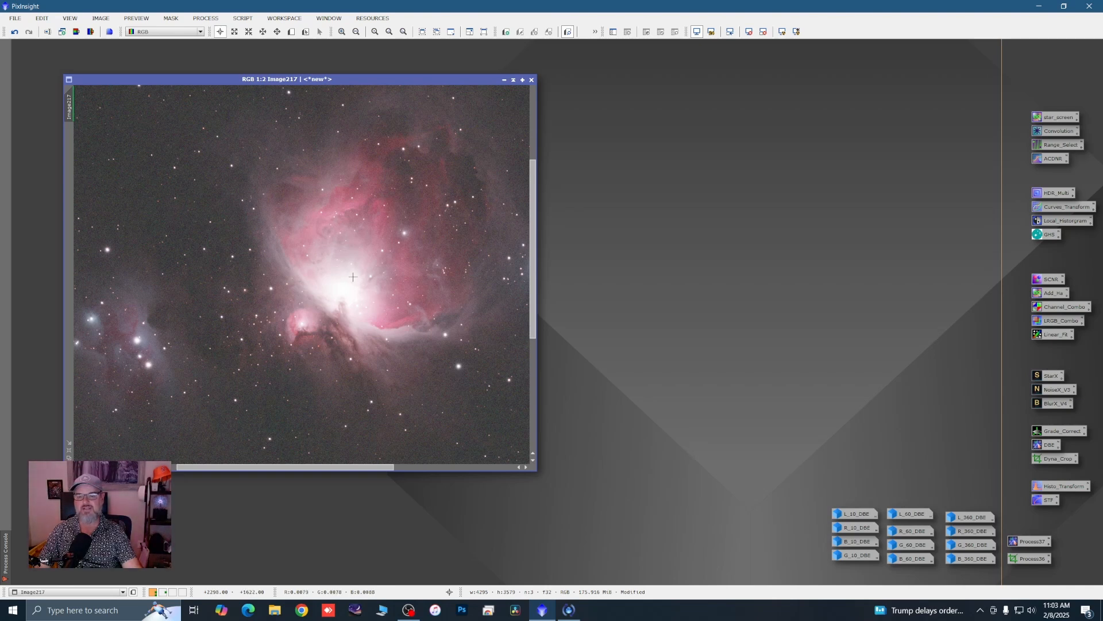
scroll(401, 305, down, 1)
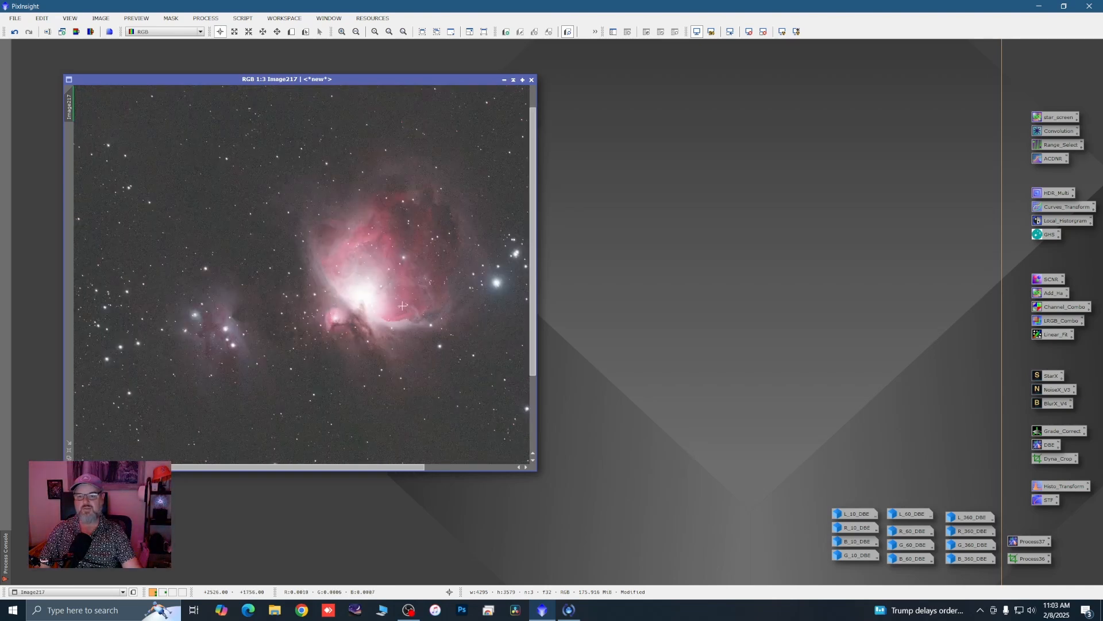
drag(393, 285, 328, 264)
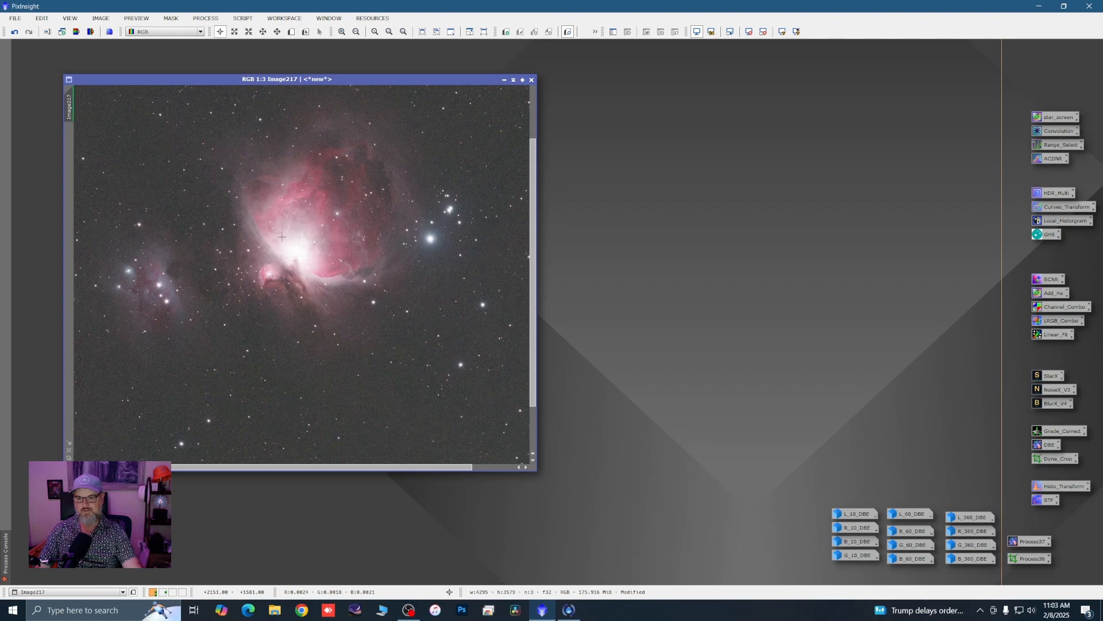
drag(281, 237, 354, 300)
scroll(302, 270, up, 1)
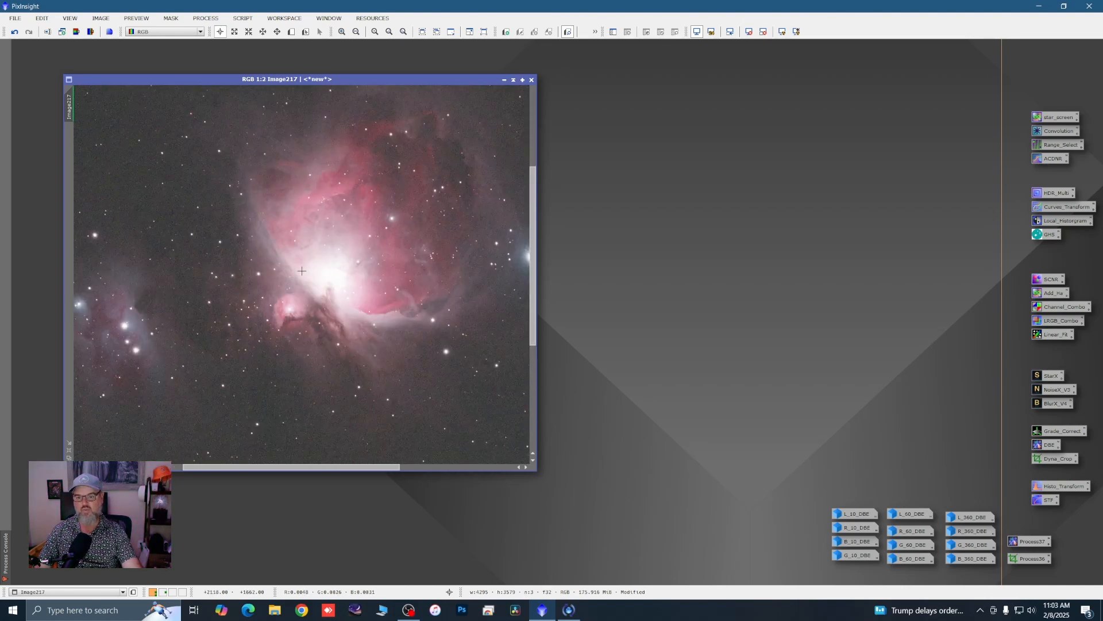
scroll(378, 314, down, 1)
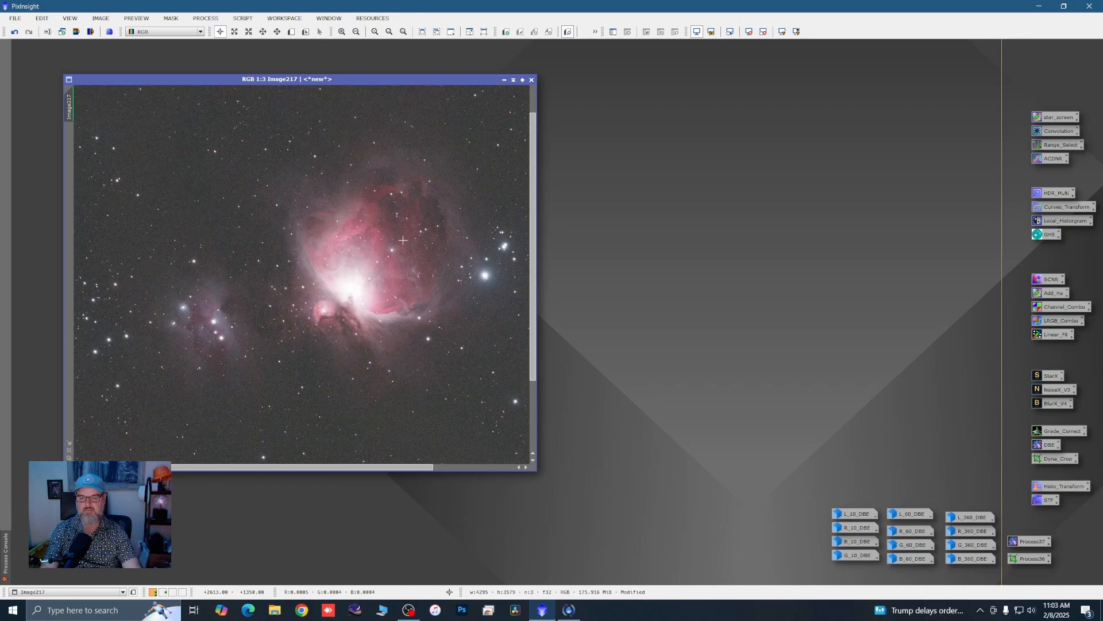
Step: Remove the screen stretch from the RGB image and open GeneralizedHyperbolicStretch with its real-time preview
key(ctrl+F12)
drag(352, 80, 316, 80)
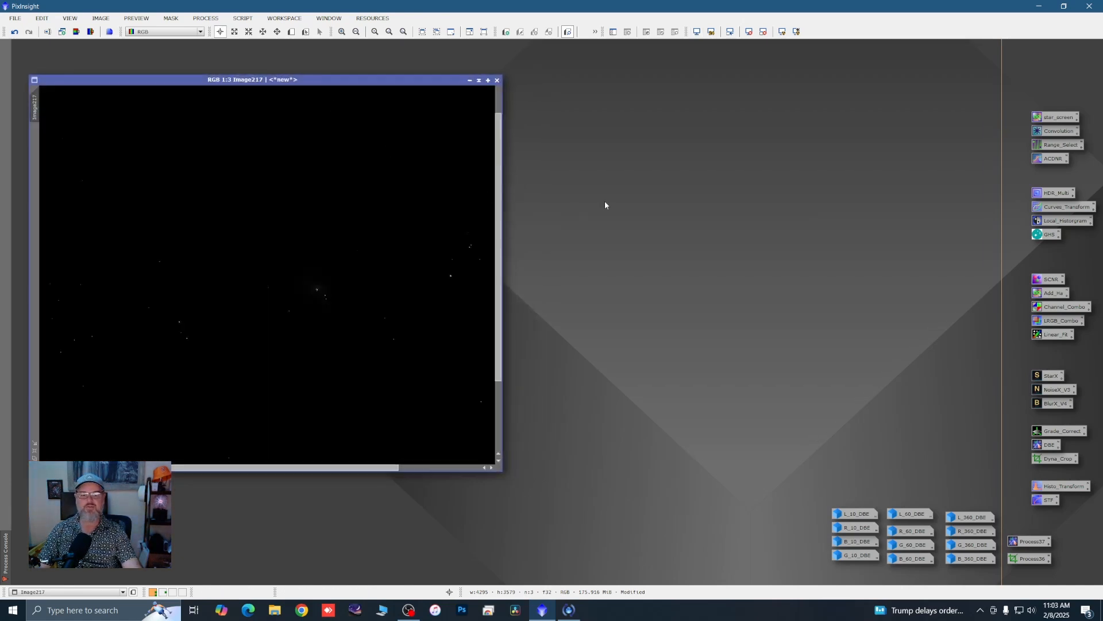
double_click(1047, 235)
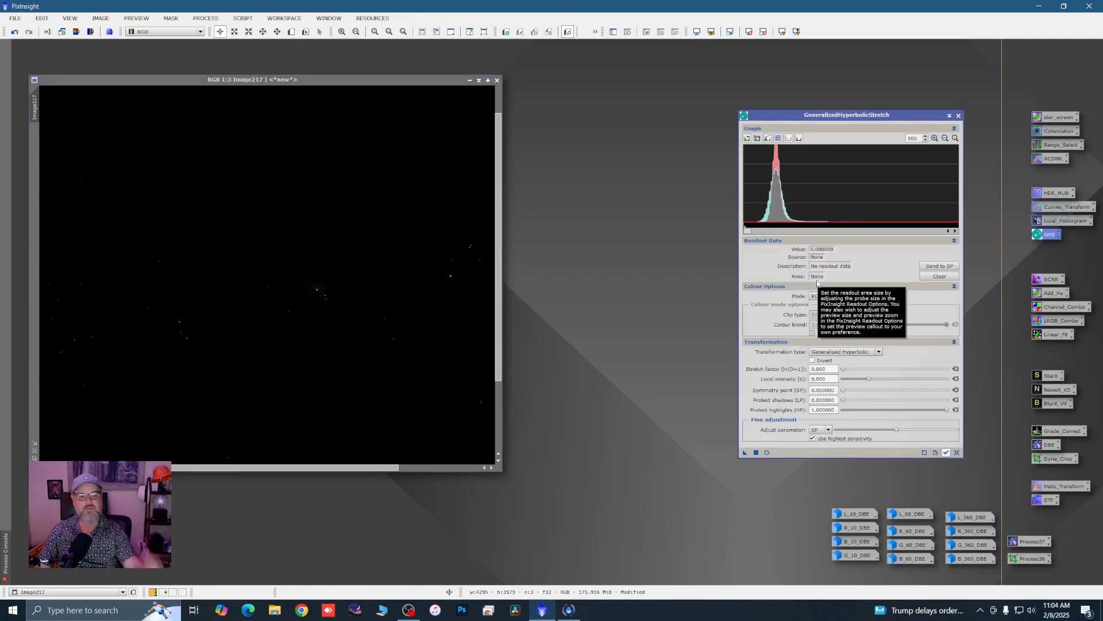
click(768, 453)
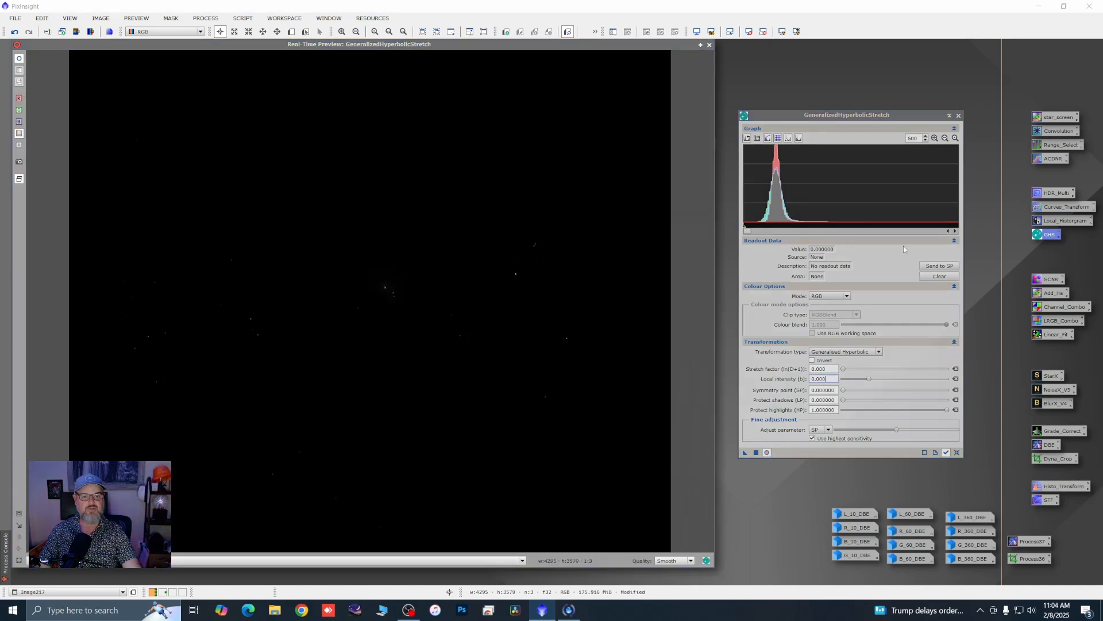
Step: Select a histogram level just before the peak's rise and send it to the blackpoint of a Linear transformation
click(946, 138)
click(945, 137)
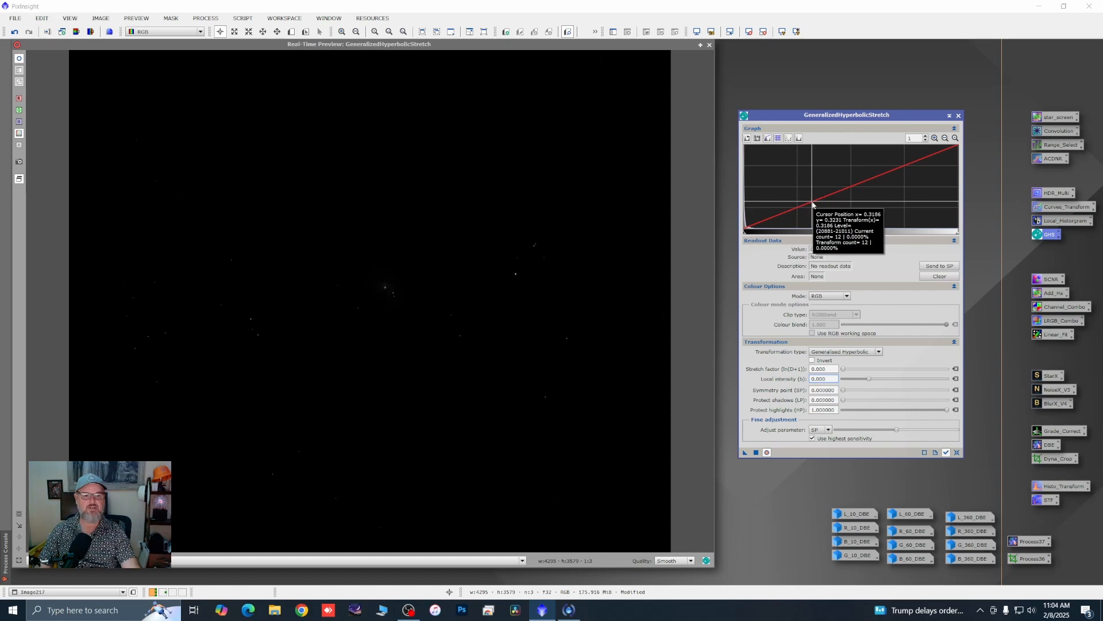
click(935, 139)
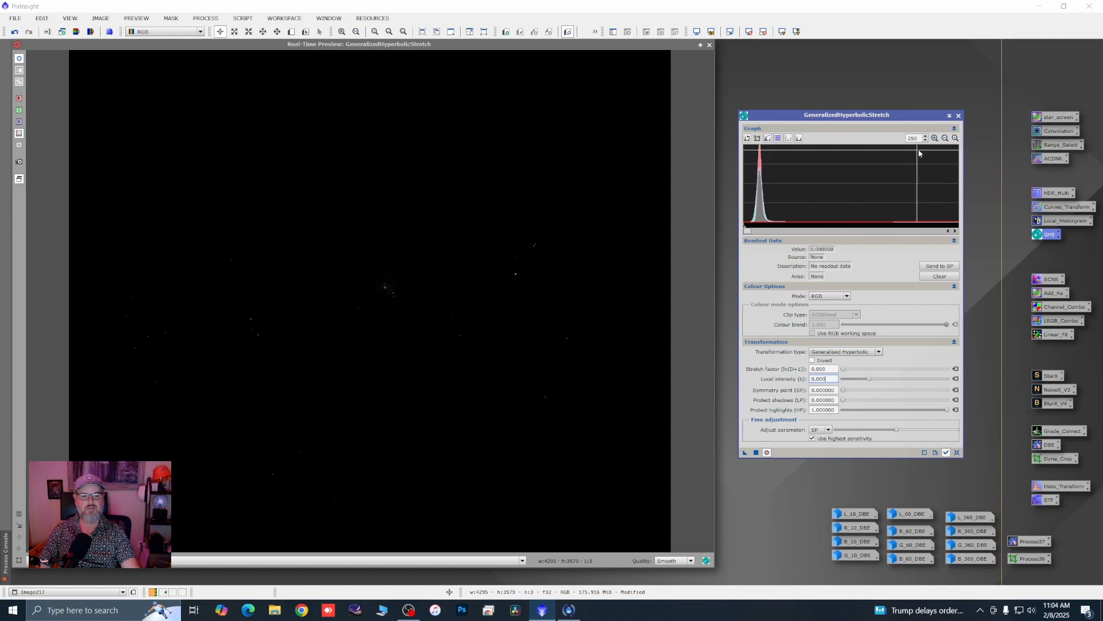
click(935, 139)
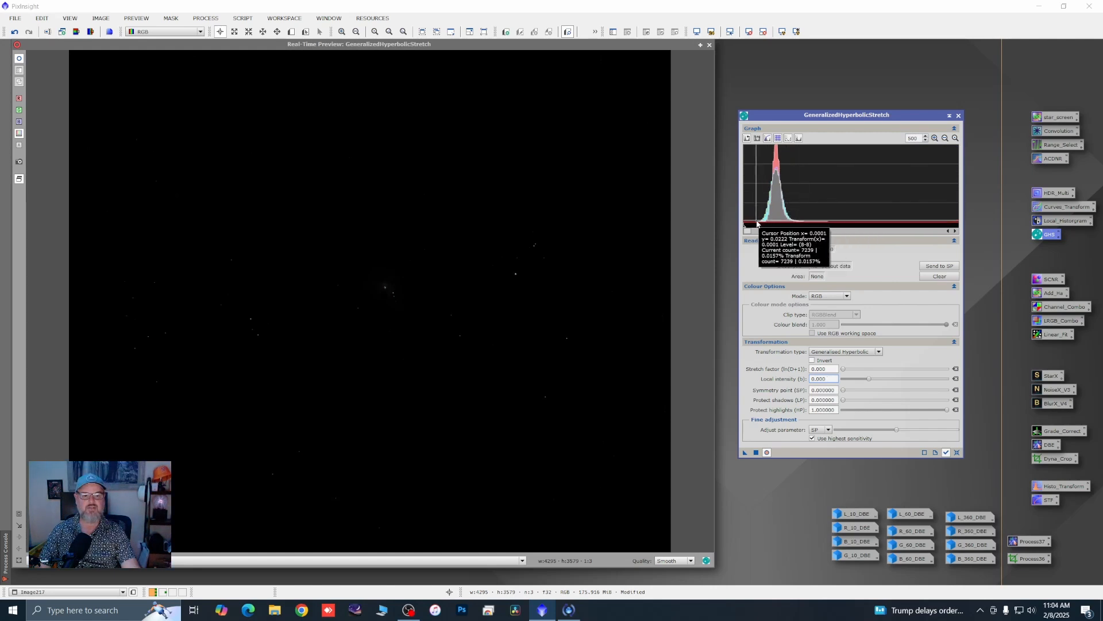
click(753, 216)
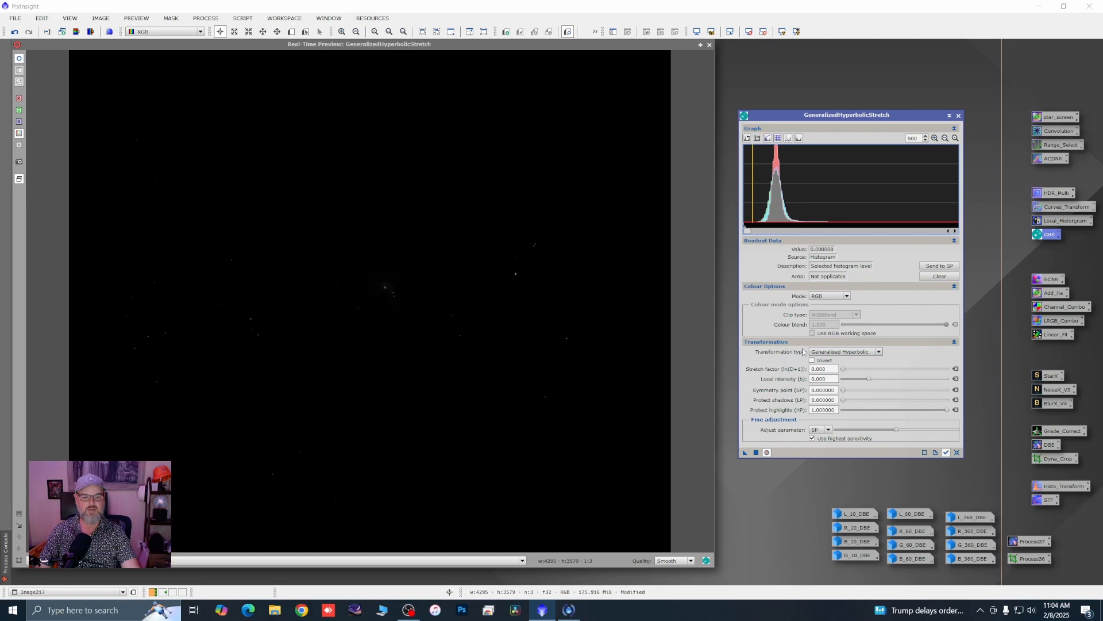
click(861, 350)
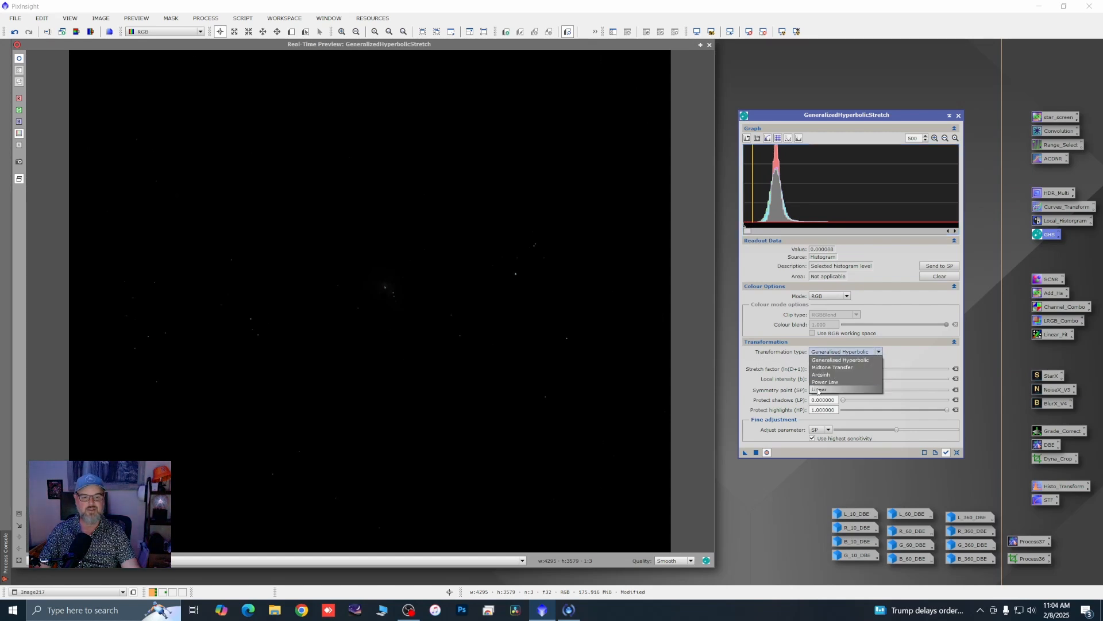
click(819, 390)
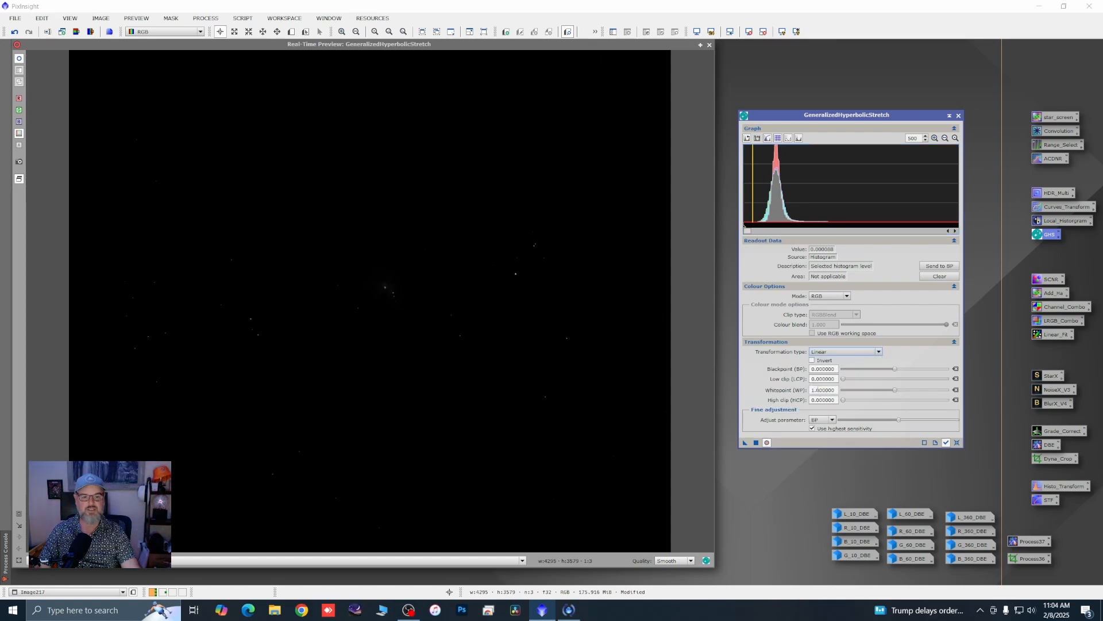
click(943, 266)
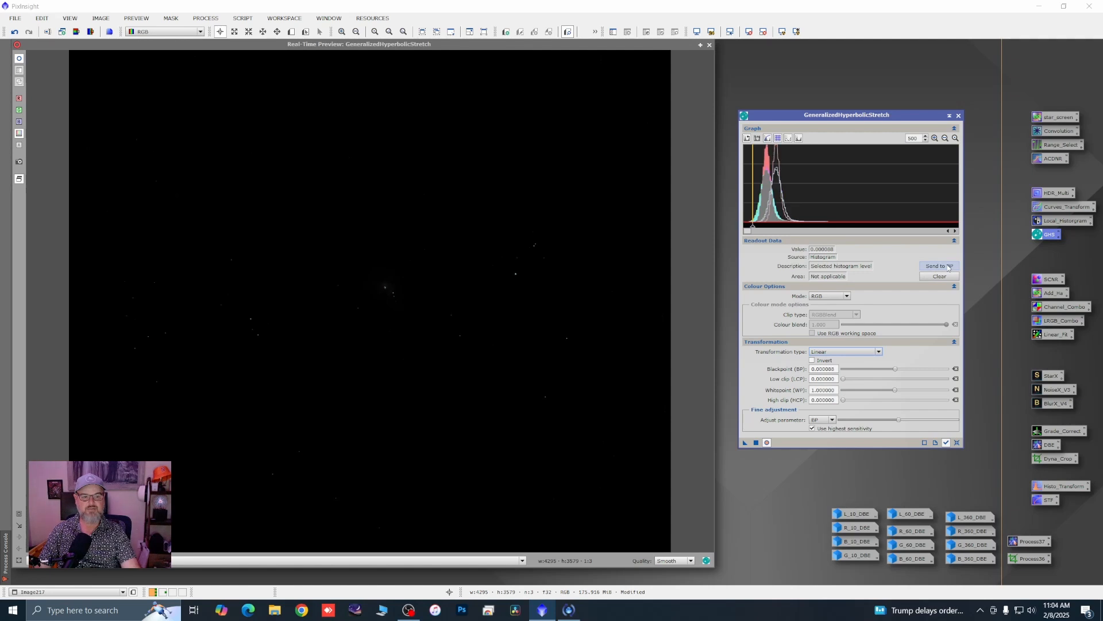
Step: Apply the Linear blackpoint adjustment to the RGB image and reset the stretch settings
click(757, 444)
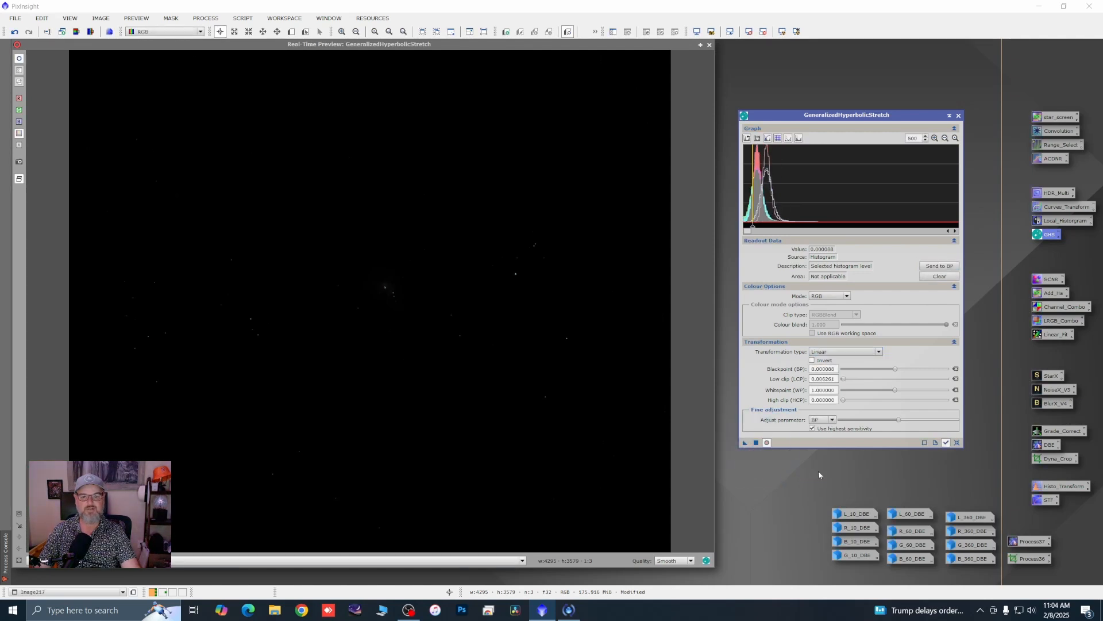
click(957, 444)
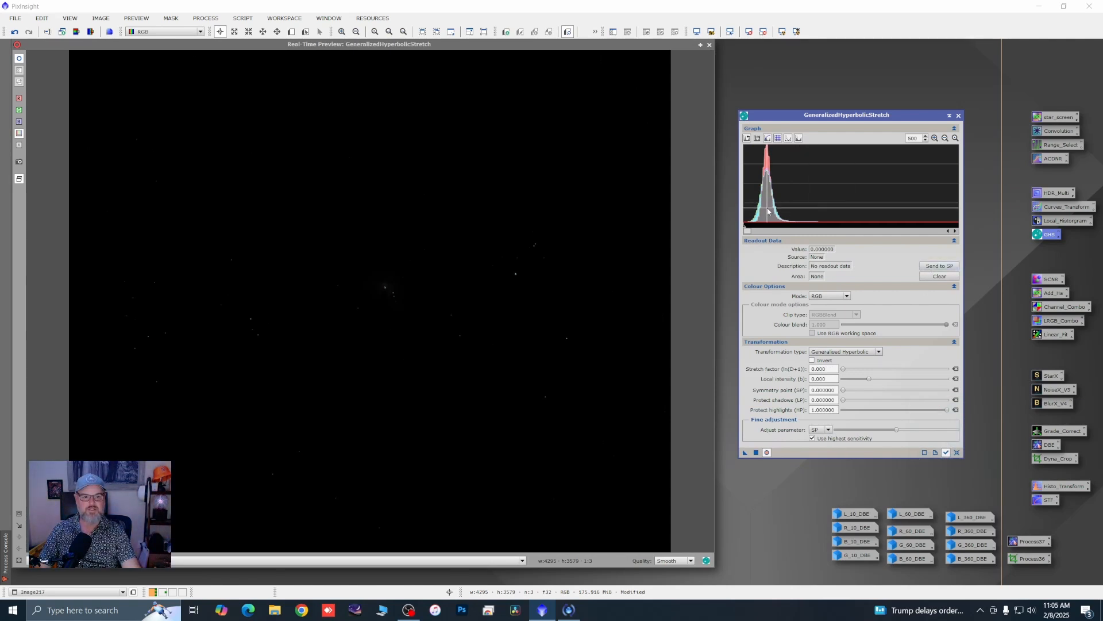
Step: Select the histogram level at the peak and send it to the symmetry point of a Generalised Hyperbolic transformation
mouse_move(767, 214)
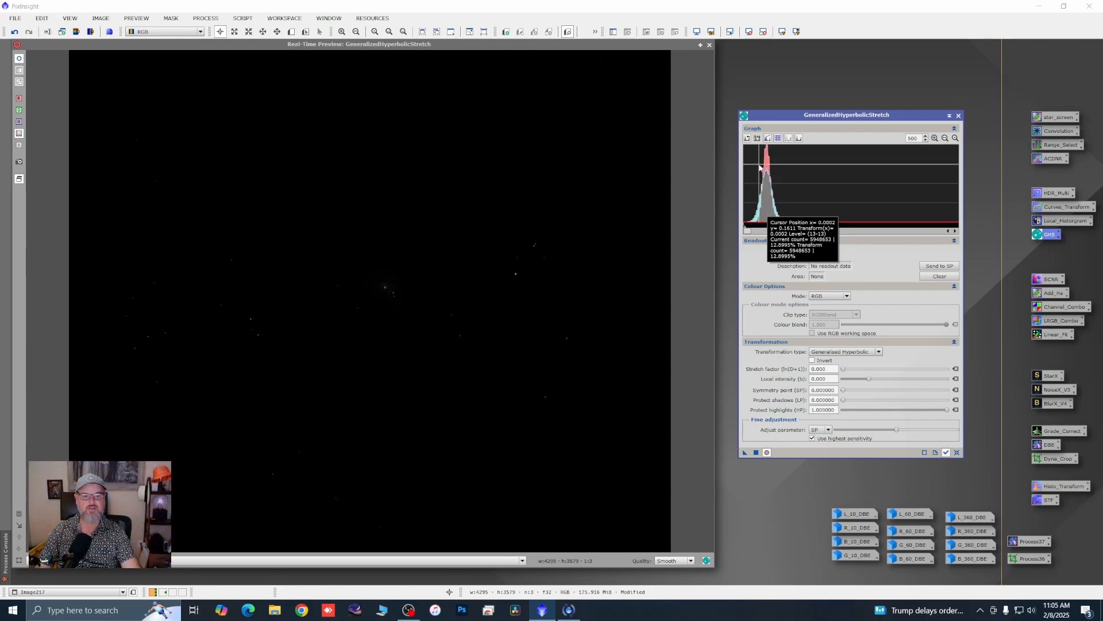
click(766, 205)
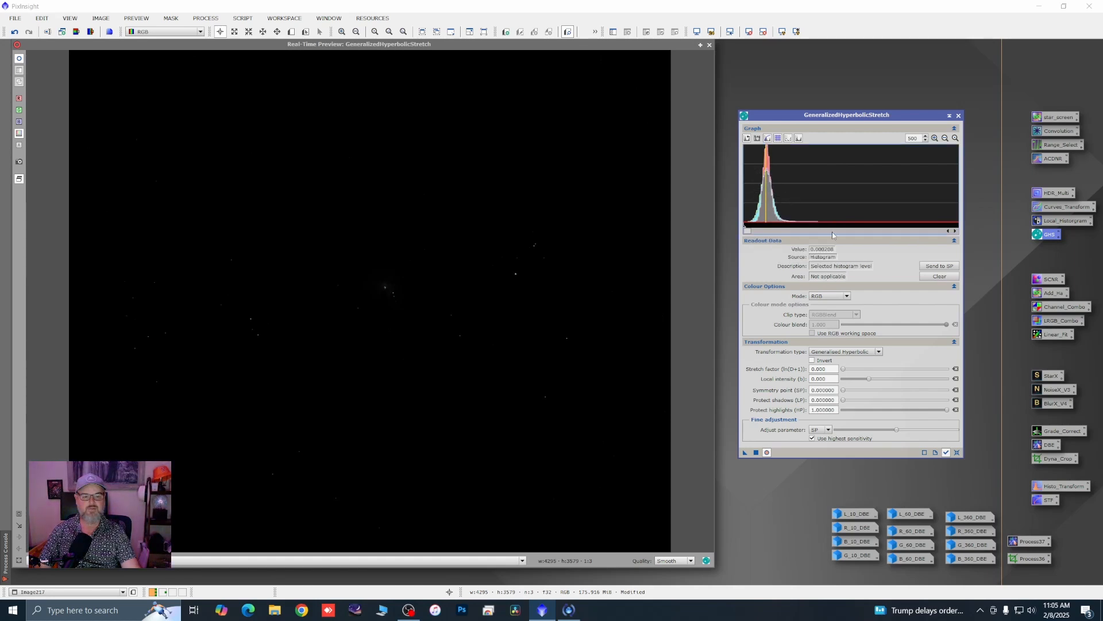
click(934, 267)
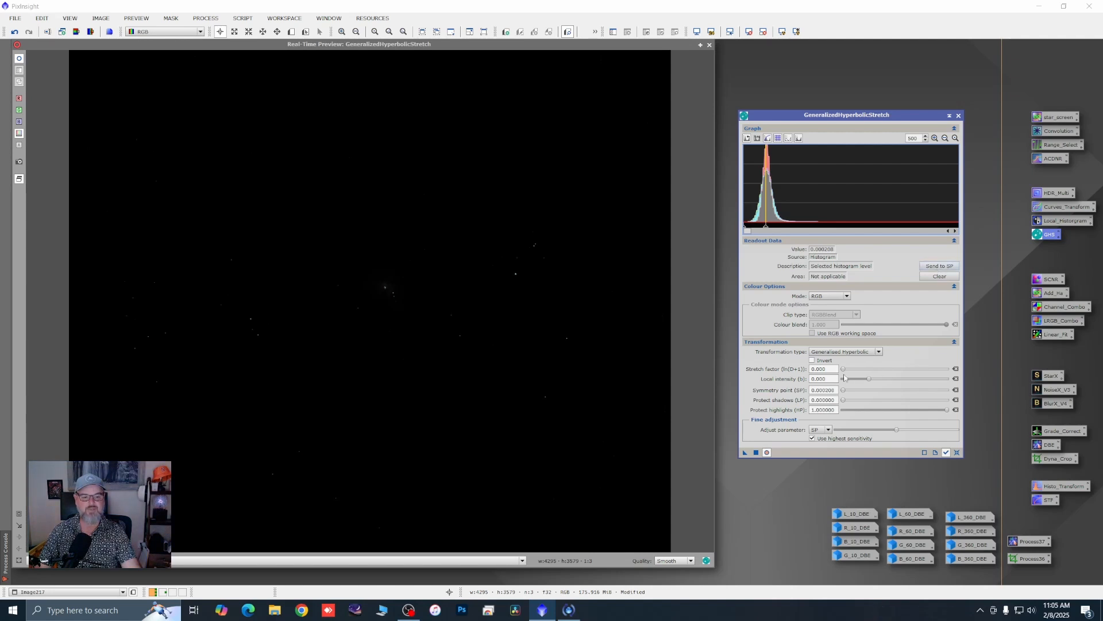
Step: Set the stretch factor to about 6.2 and local intensity to about 2.1, apply the stretch and reset the settings
drag(847, 371, 877, 370)
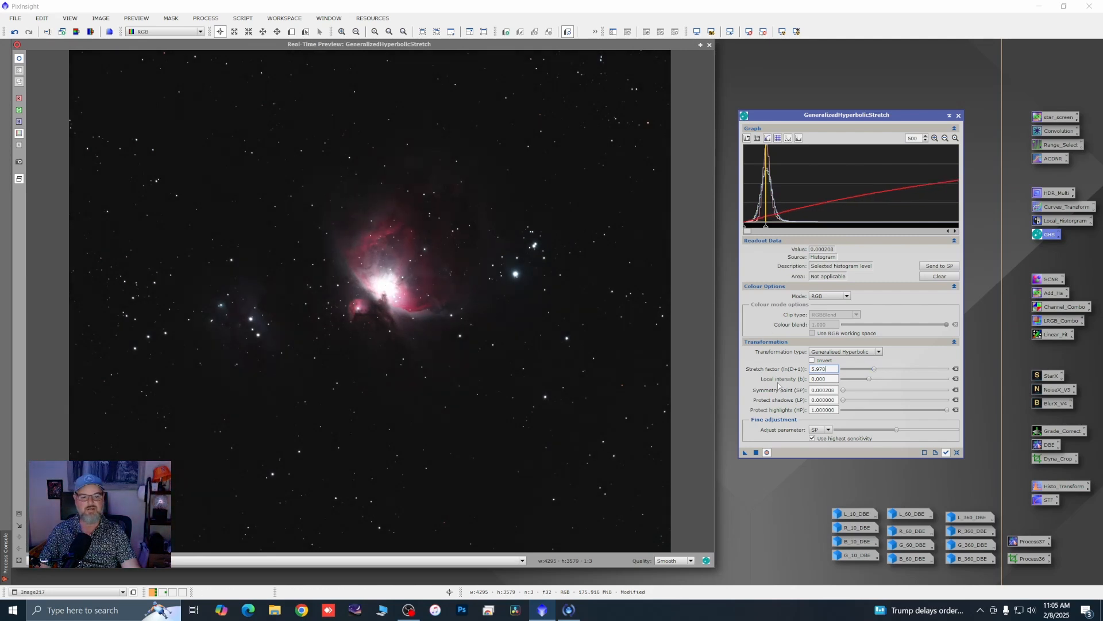
mouse_move(871, 381)
mouse_down()
mouse_move(877, 369)
mouse_move(881, 381)
mouse_up()
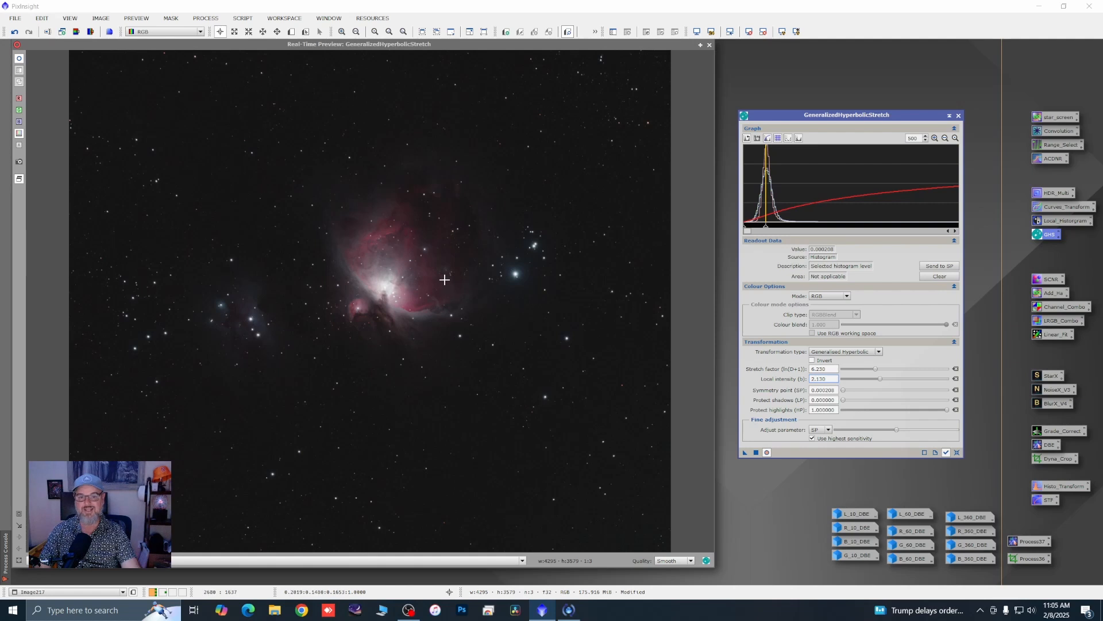
click(756, 453)
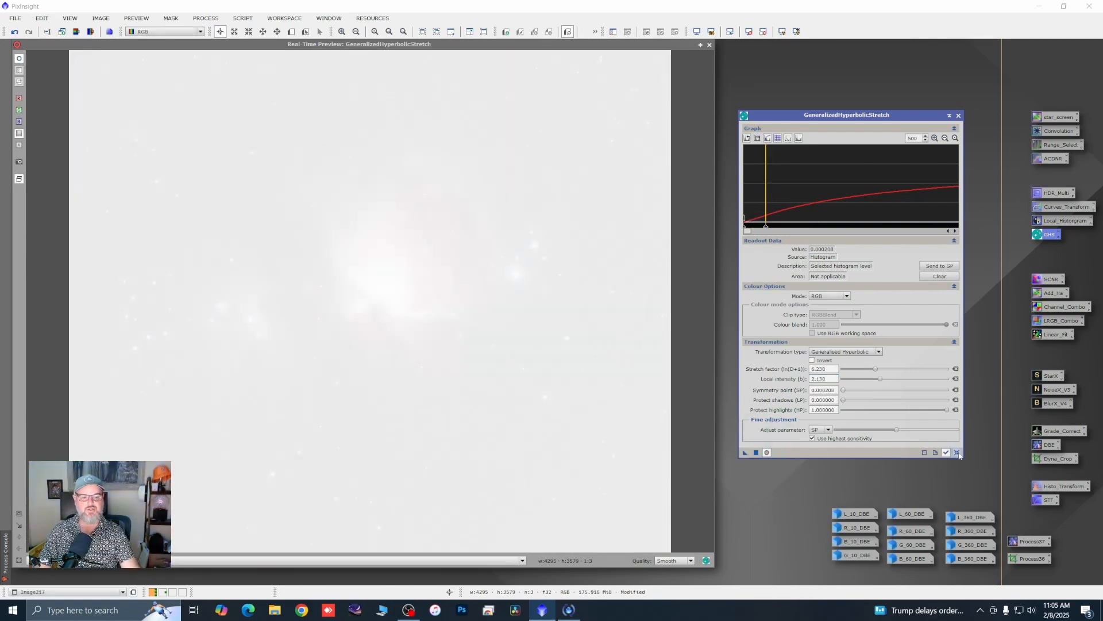
click(957, 452)
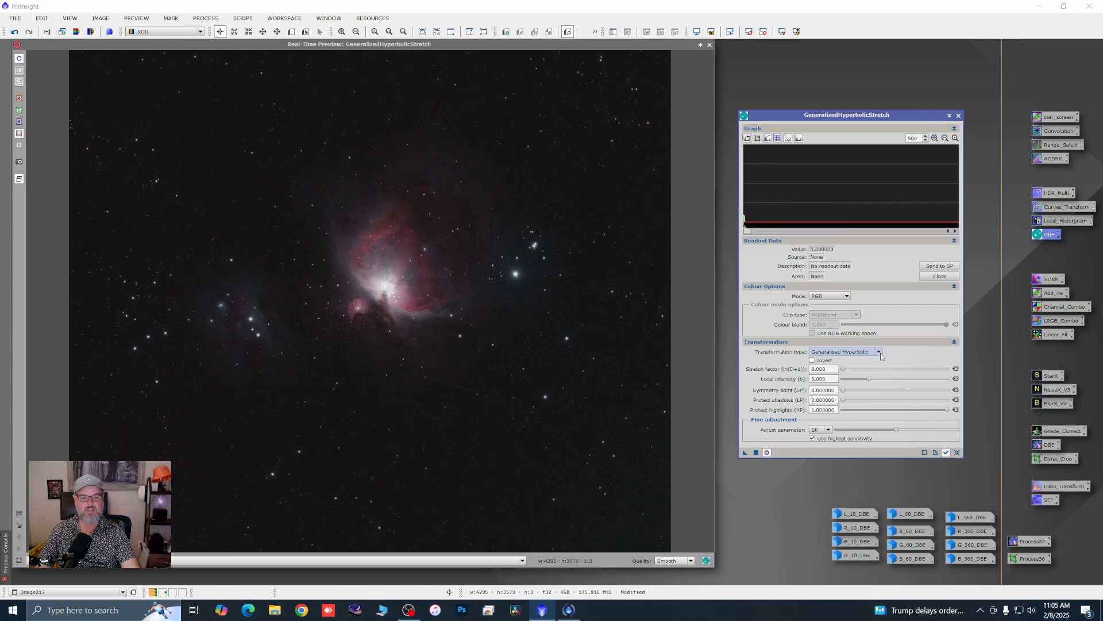
Step: Boost the image's colors in Saturation mode with a stretch factor of about 0.9, apply it and close GeneralizedHyperbolicStretch
click(847, 297)
click(827, 340)
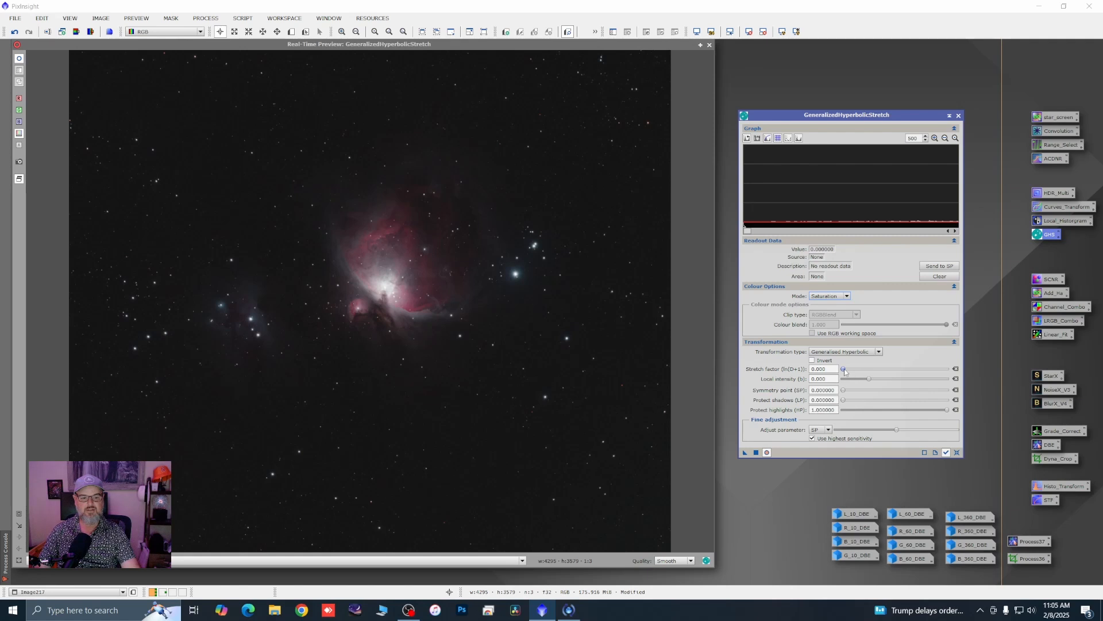
click(845, 370)
drag(845, 371, 850, 373)
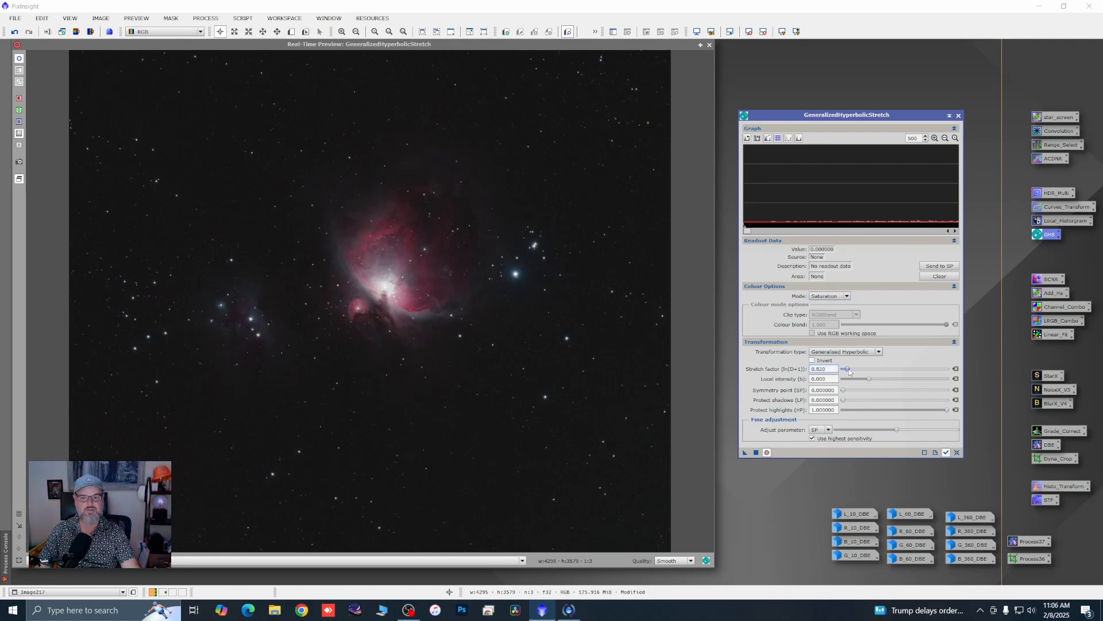
click(945, 139)
click(945, 139)
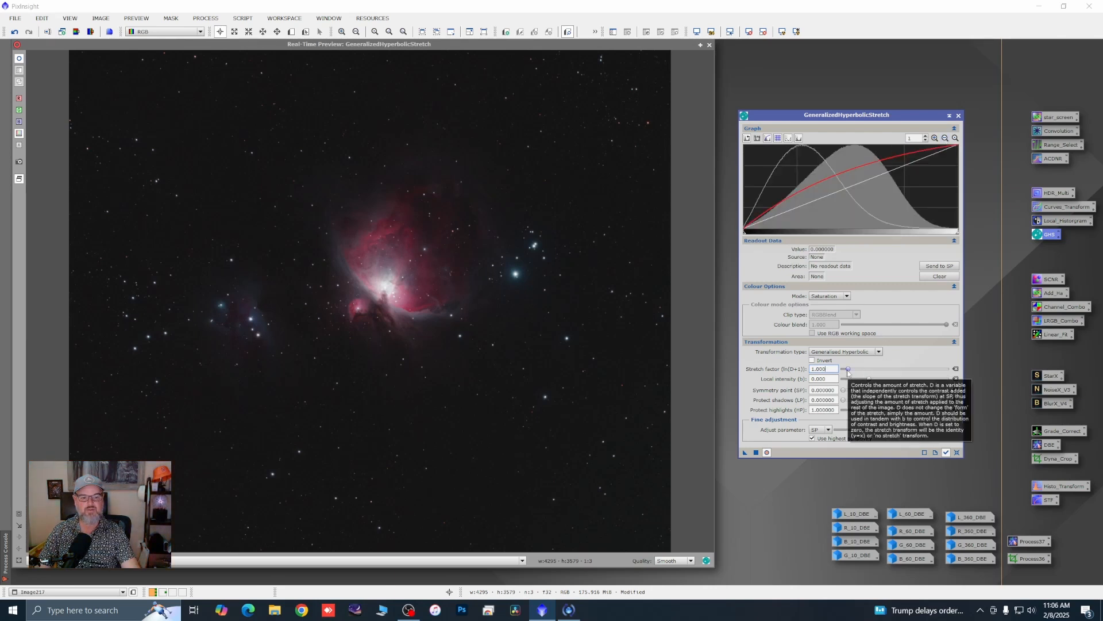
drag(849, 371, 848, 372)
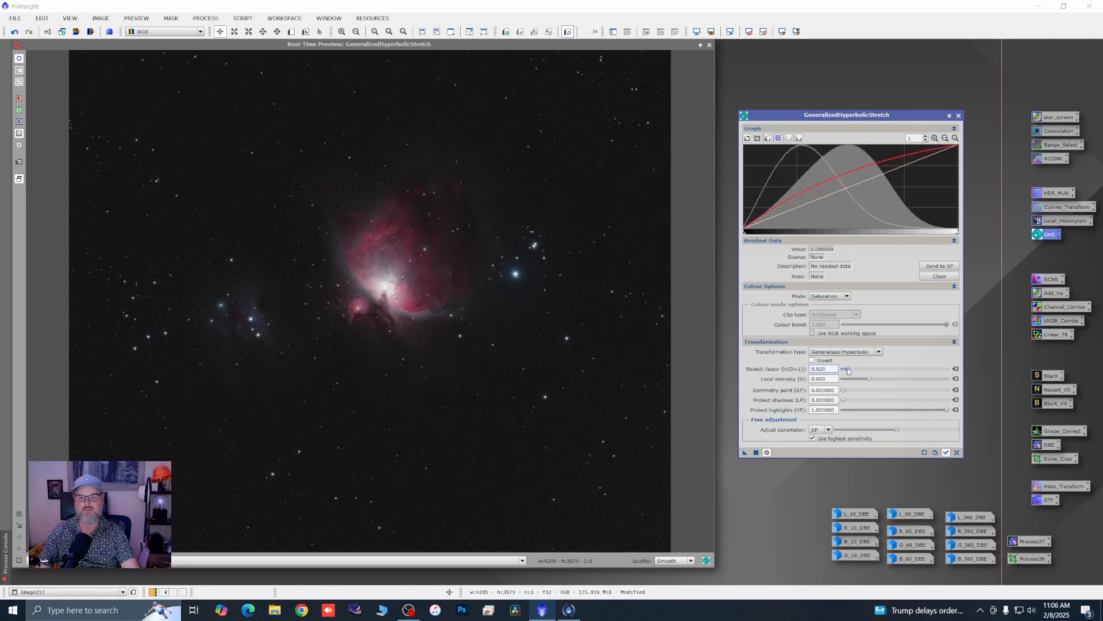
click(756, 453)
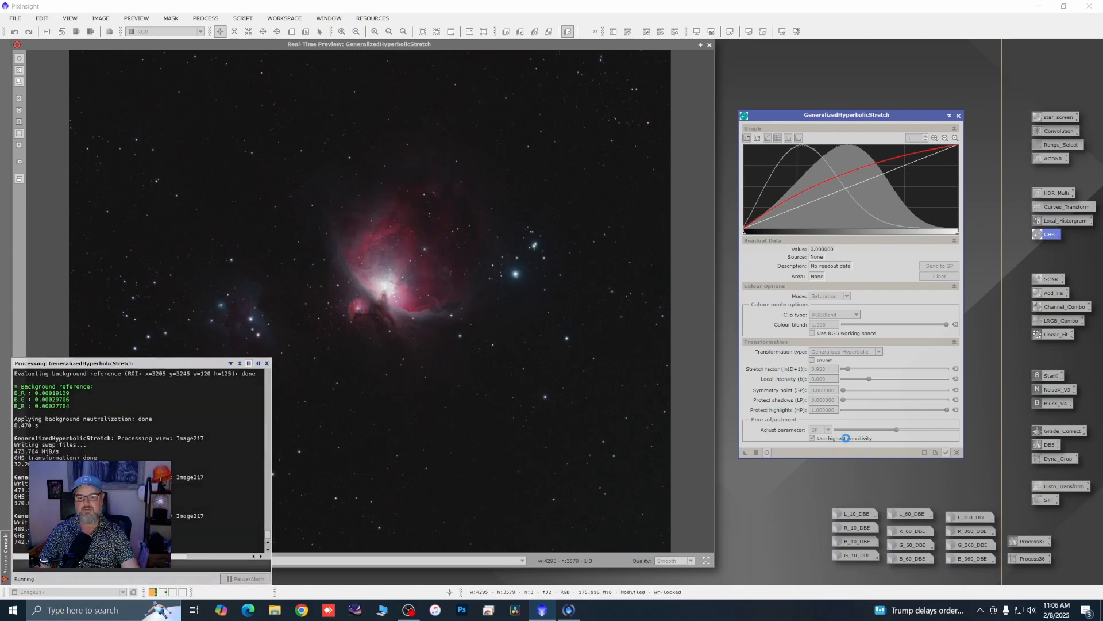
click(957, 452)
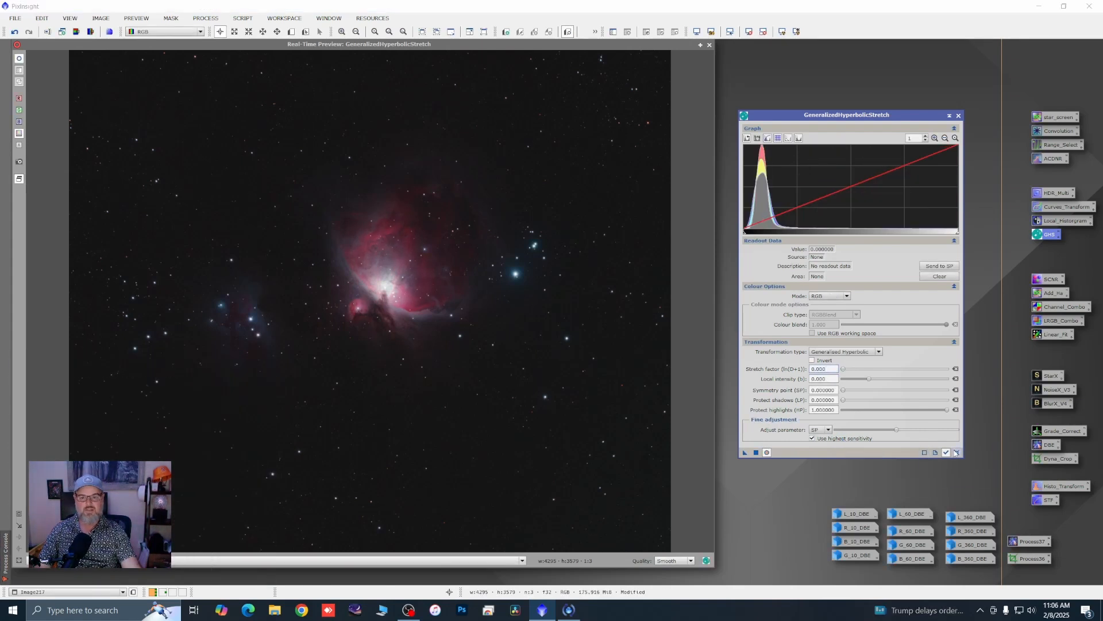
click(958, 115)
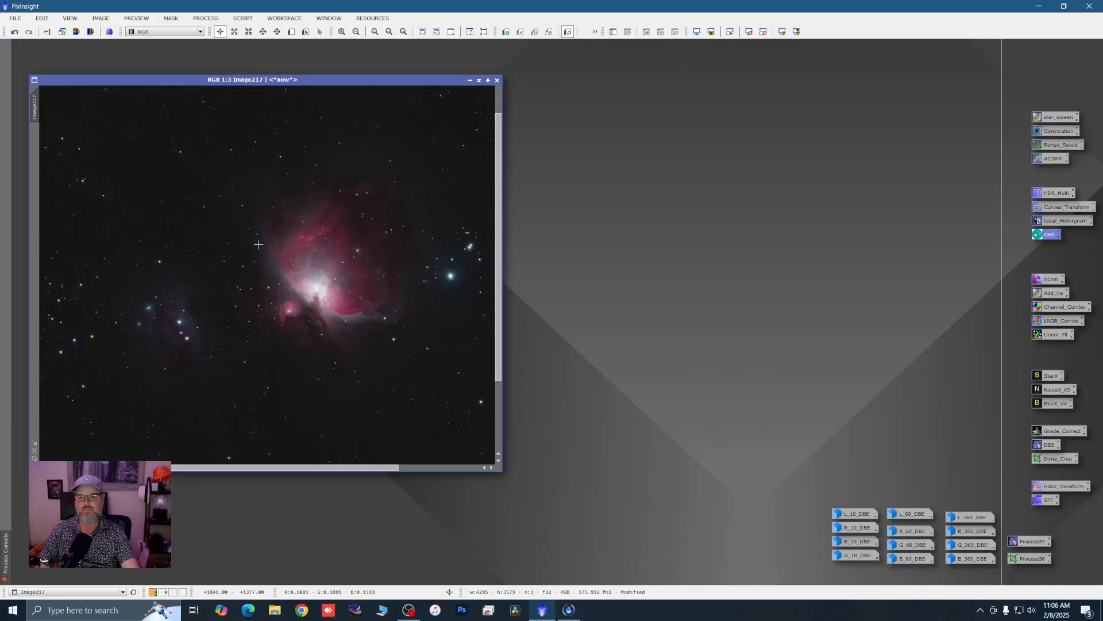
Step: Check the stretched image's stars and nebula core, rename it RGB_10 and store it as an icon at the workspace edge
scroll(238, 287, up, 3)
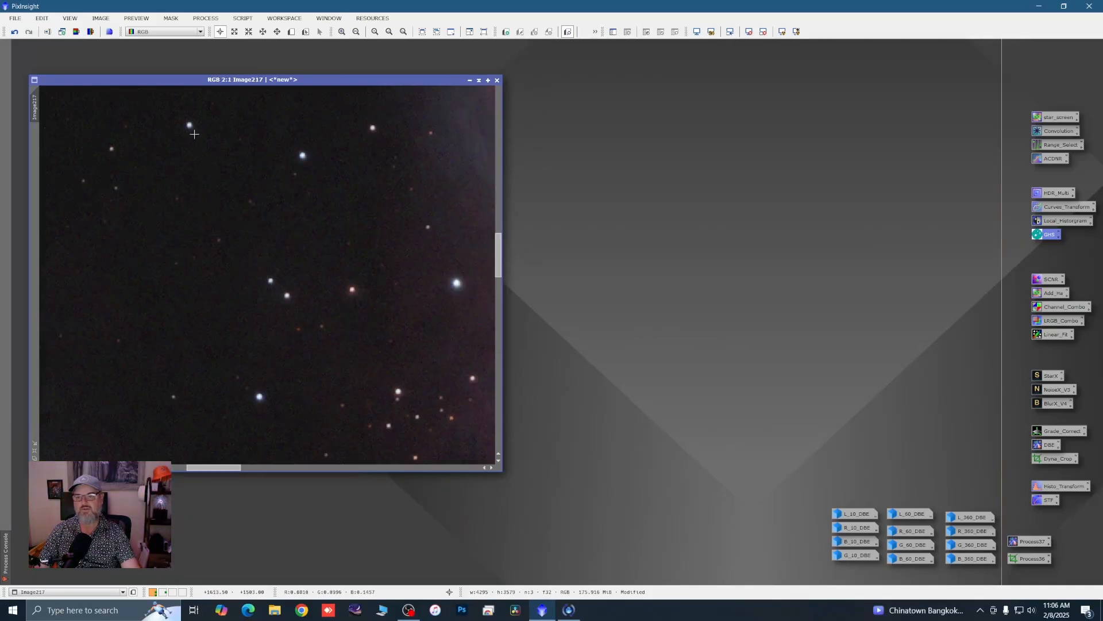
scroll(361, 290, down, 2)
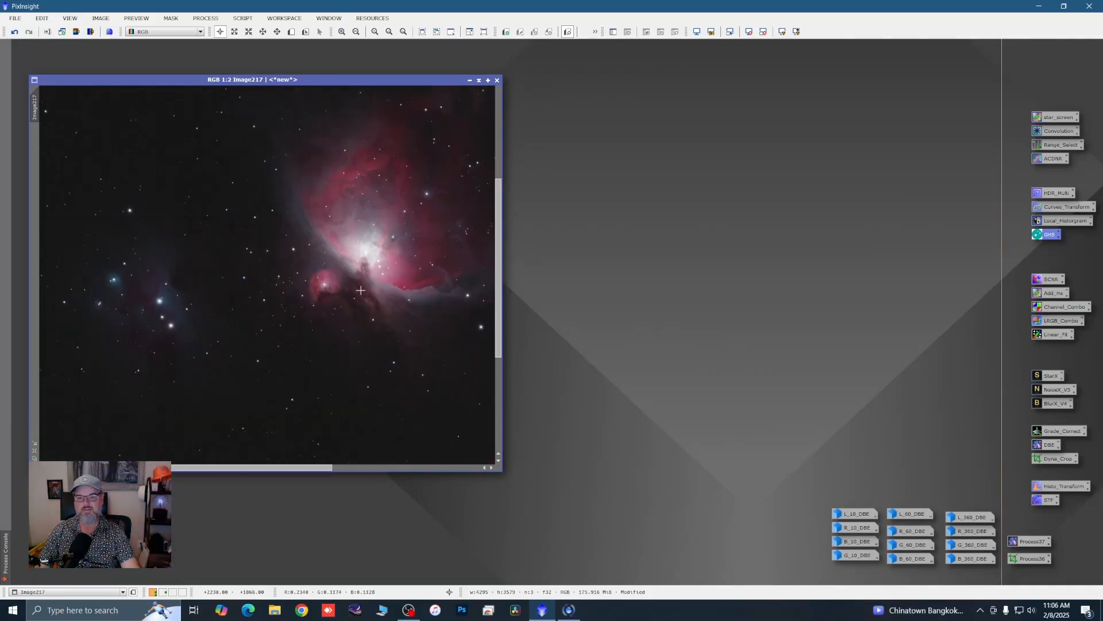
scroll(361, 291, up, 2)
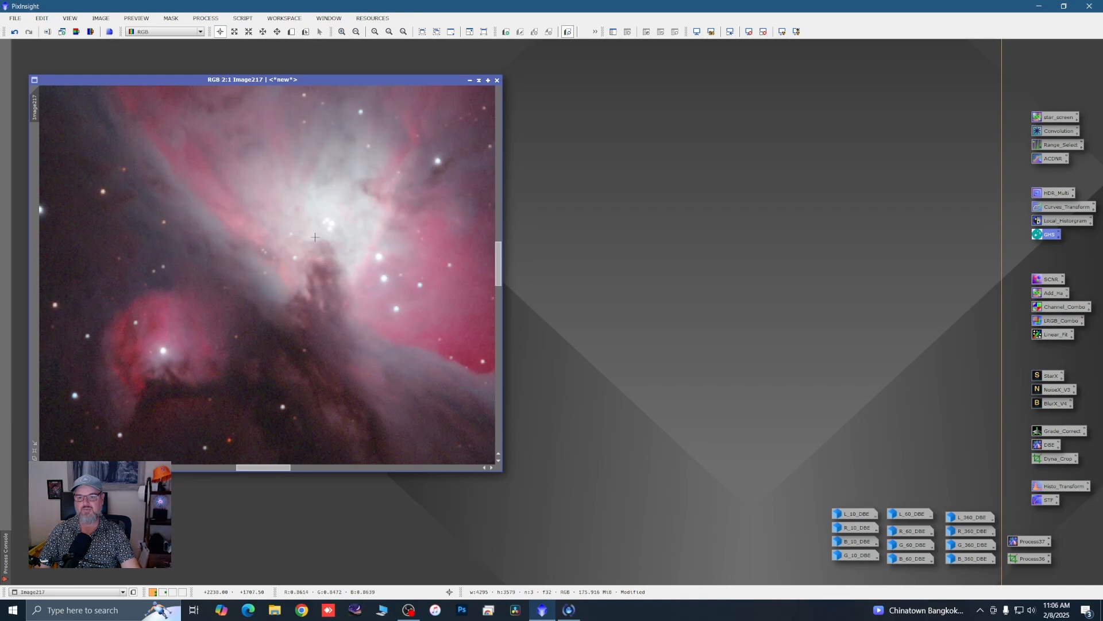
scroll(336, 306, down, 2)
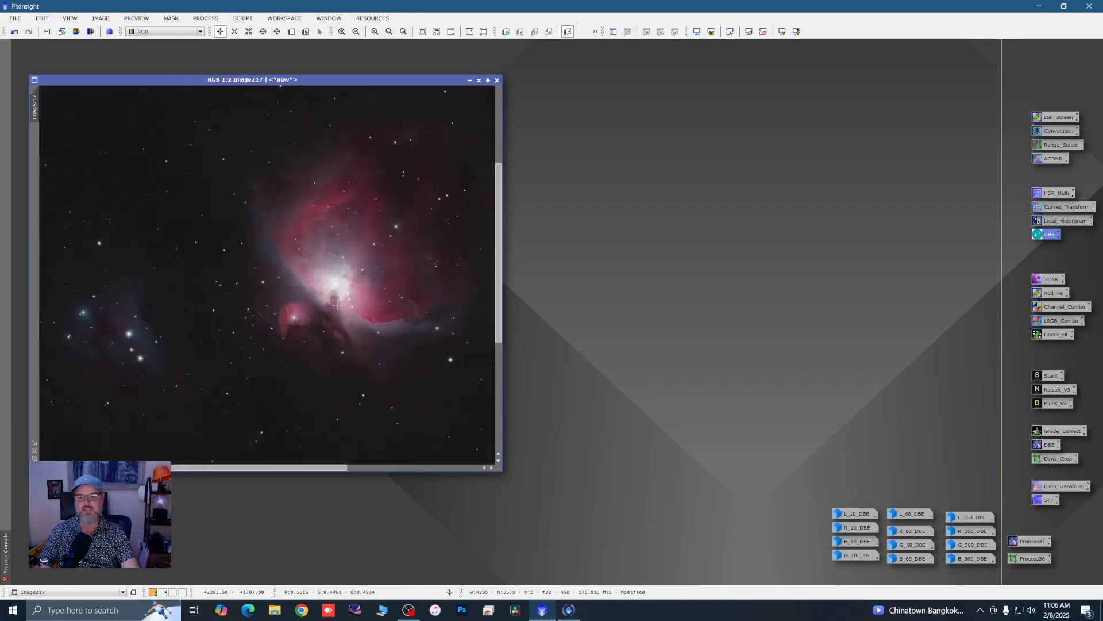
scroll(330, 290, up, 1)
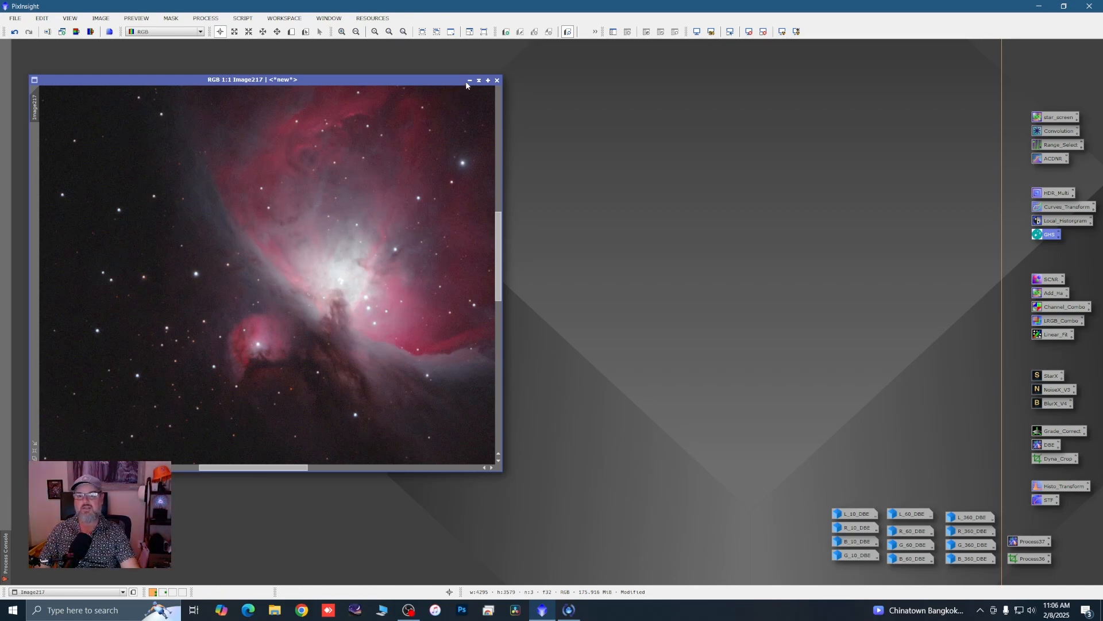
double_click(35, 104)
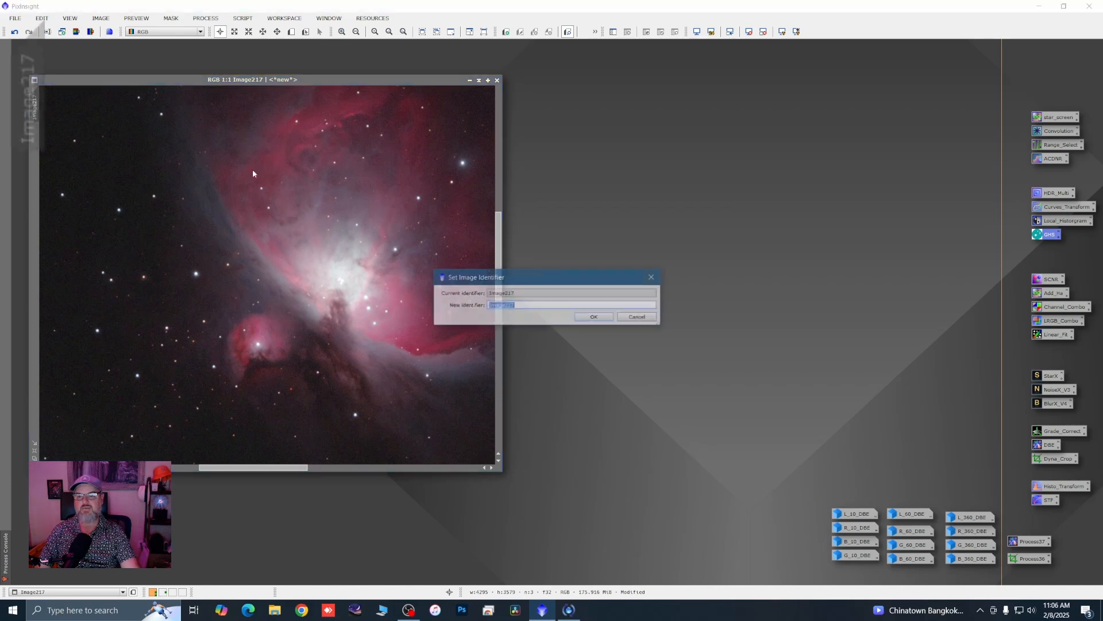
text(RGB_10)
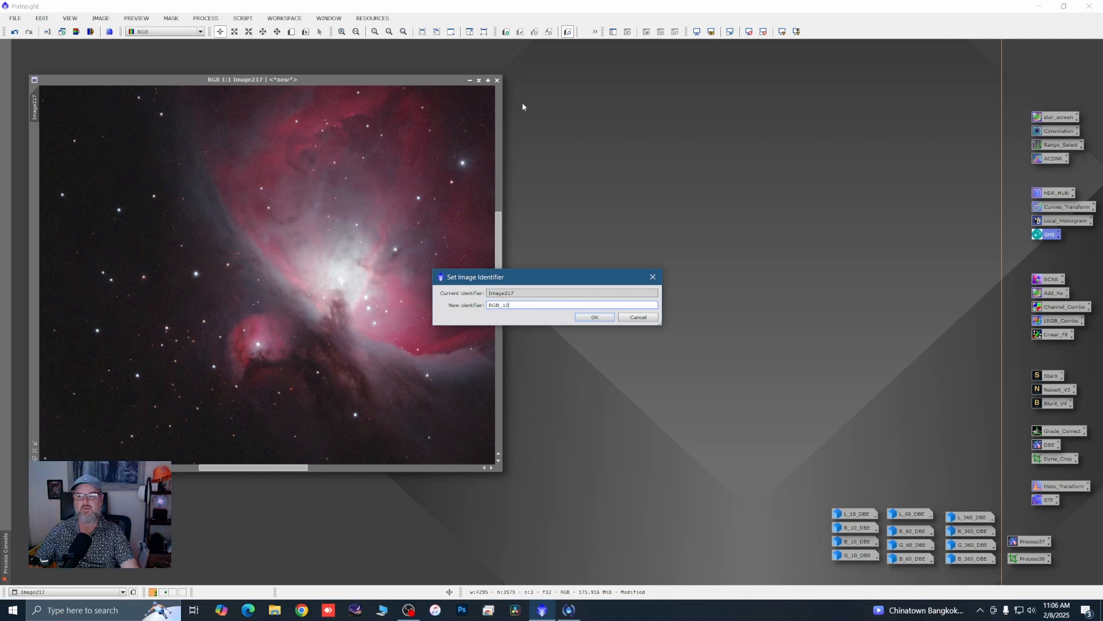
click(596, 319)
click(469, 80)
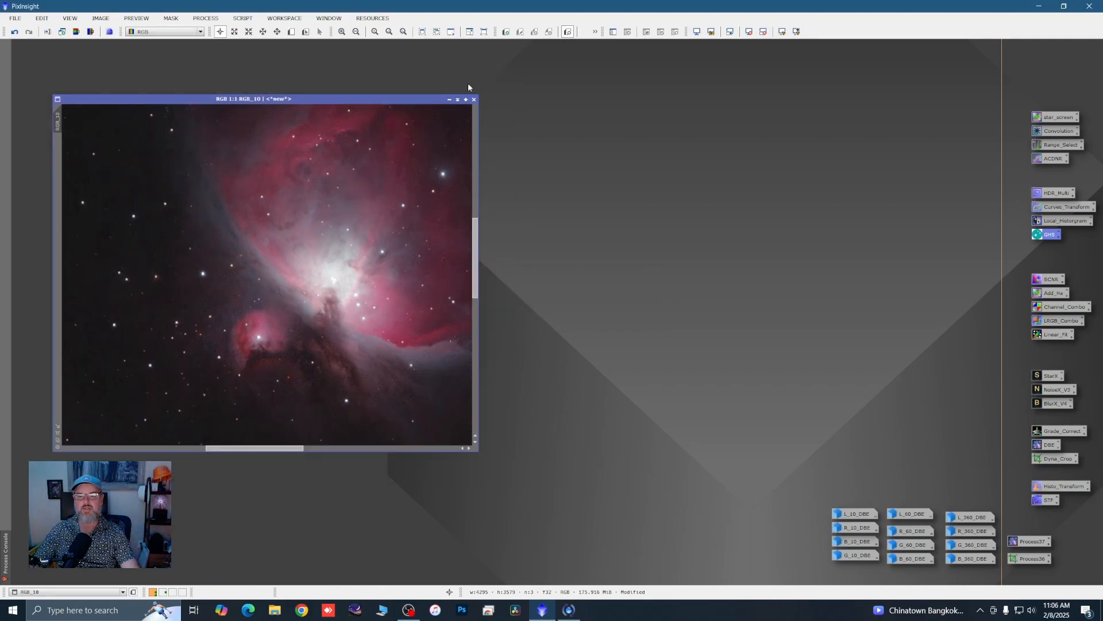
drag(288, 279, 38, 369)
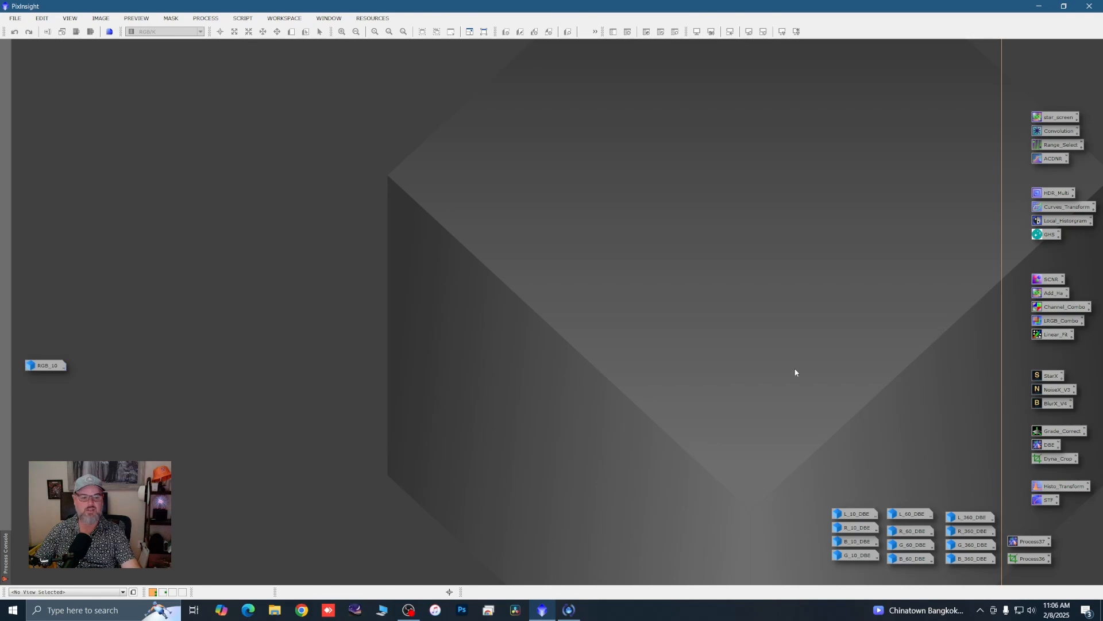
Step: Restore the L_10_DBE luminance image and move its window into the free workspace area
double_click(862, 513)
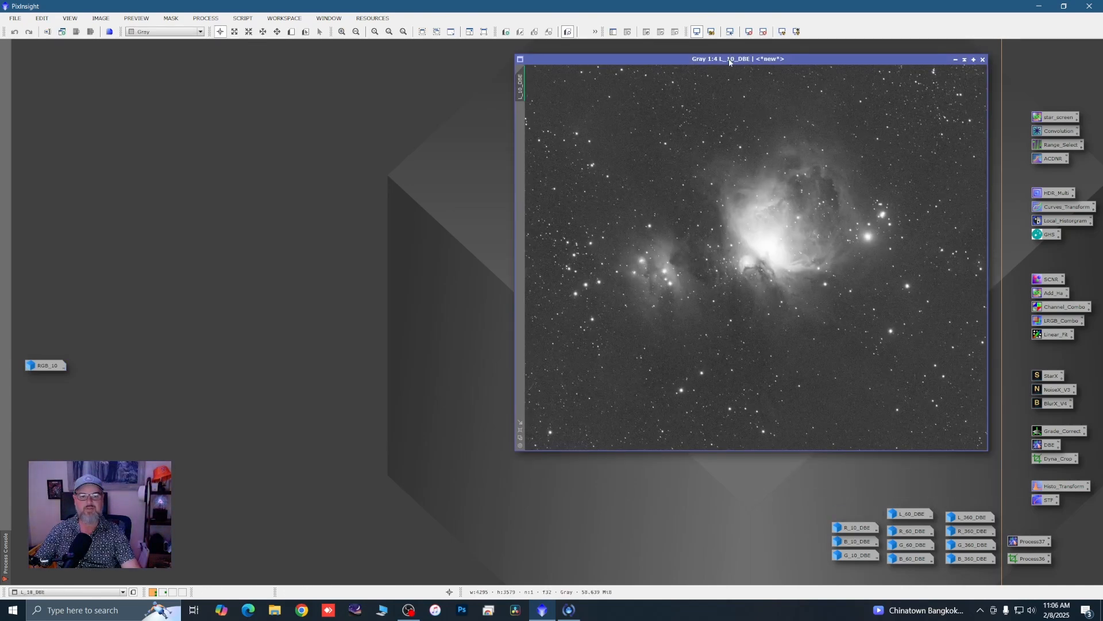
drag(730, 62, 575, 69)
drag(421, 69, 259, 73)
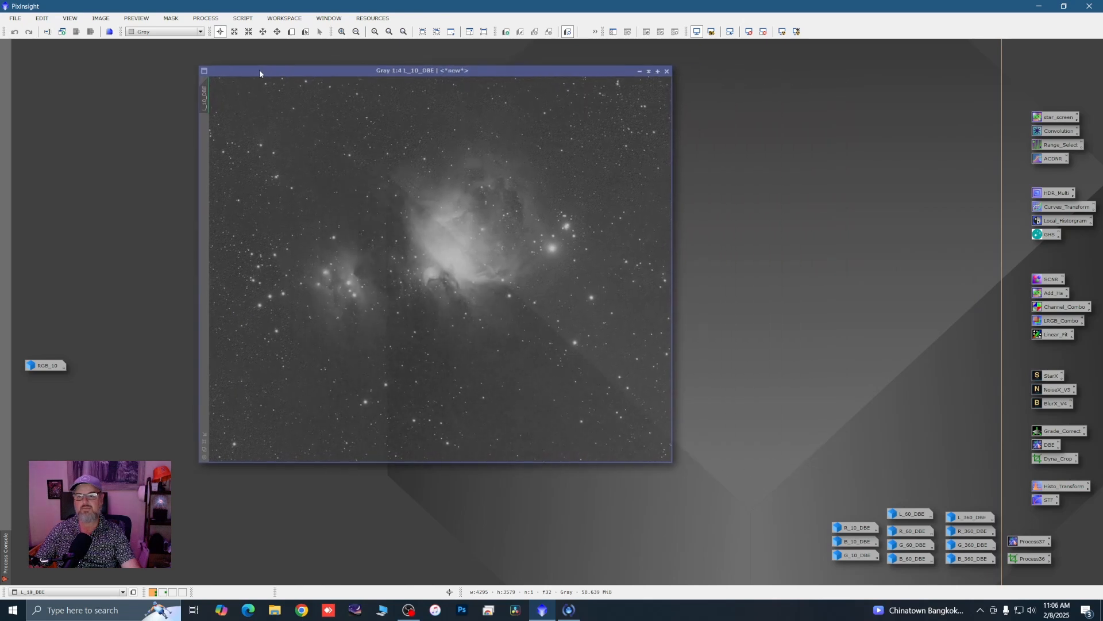
Step: Create a wide preview over the lower Running Man region of L_10_DBE and examine its stars up close
click(292, 31)
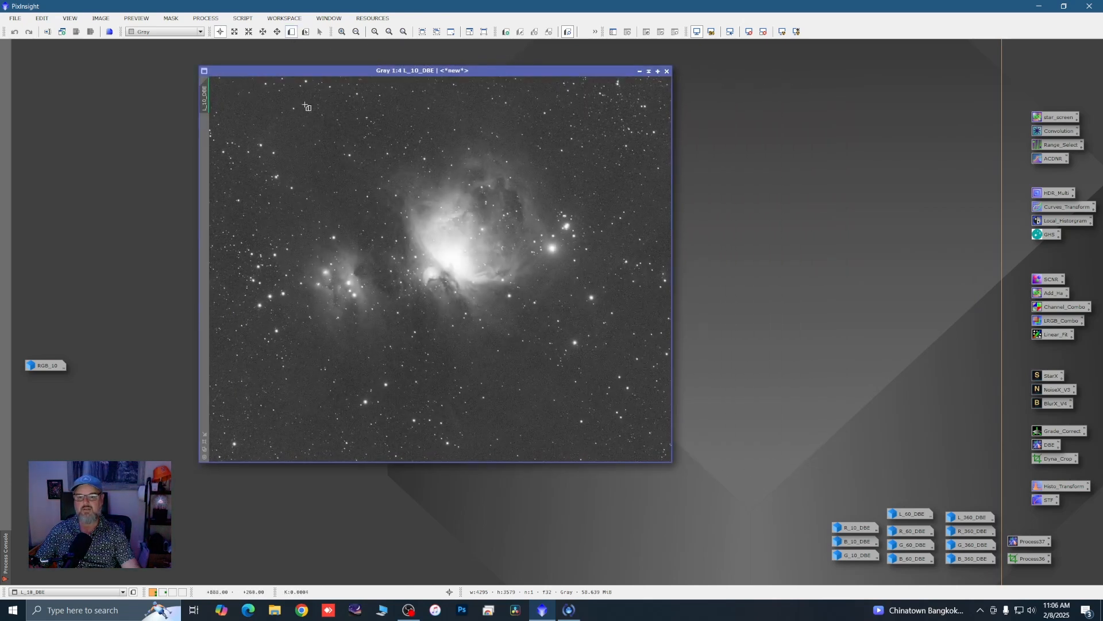
drag(222, 278, 406, 341)
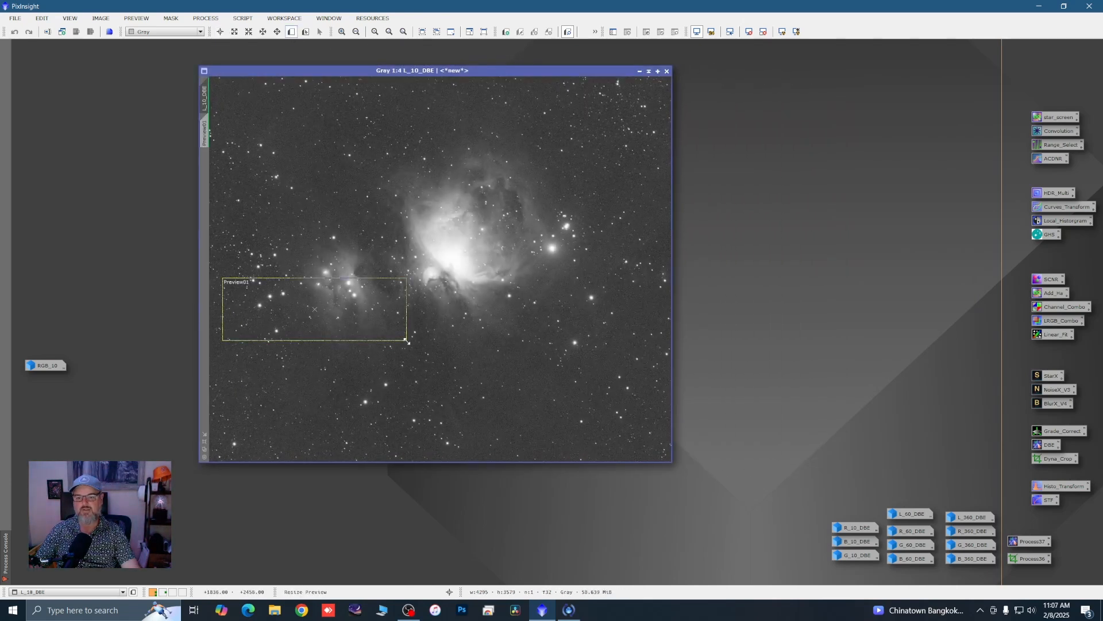
click(209, 135)
scroll(339, 240, up, 1)
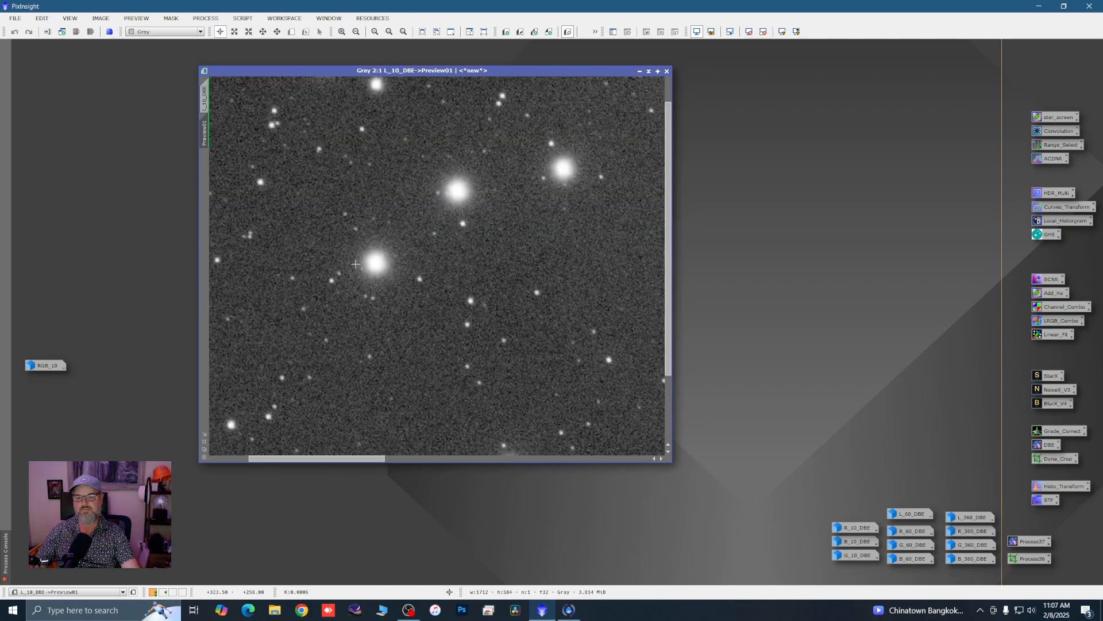
scroll(355, 264, down, 2)
scroll(559, 267, up, 2)
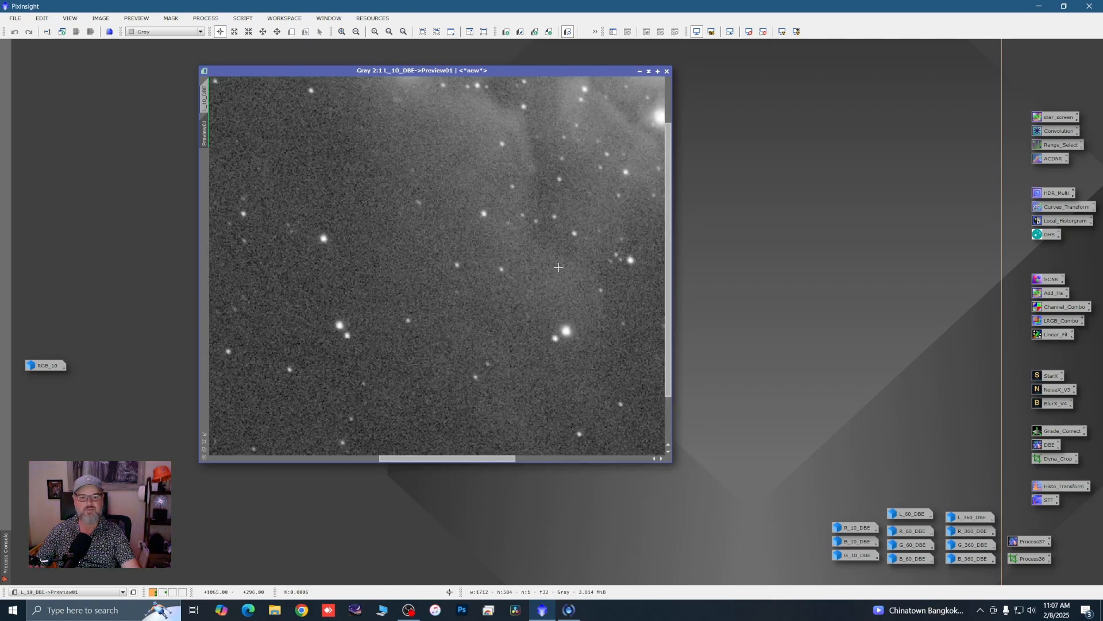
scroll(376, 348, down, 1)
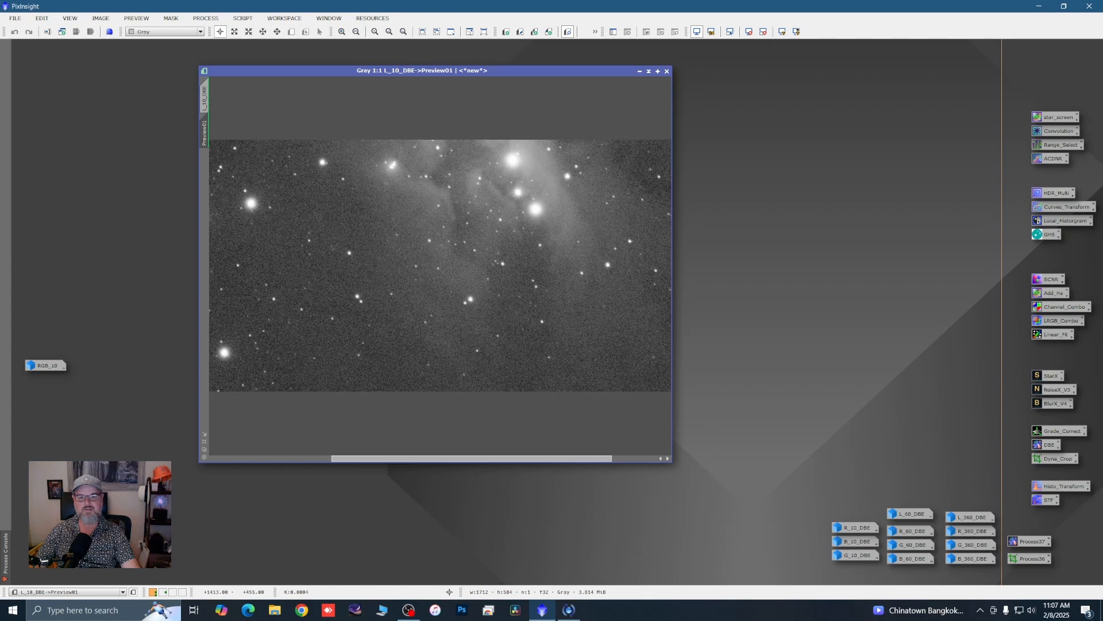
Step: Run BlurXTerminator with the Correct Only option on the L_10_DBE preview
double_click(1051, 404)
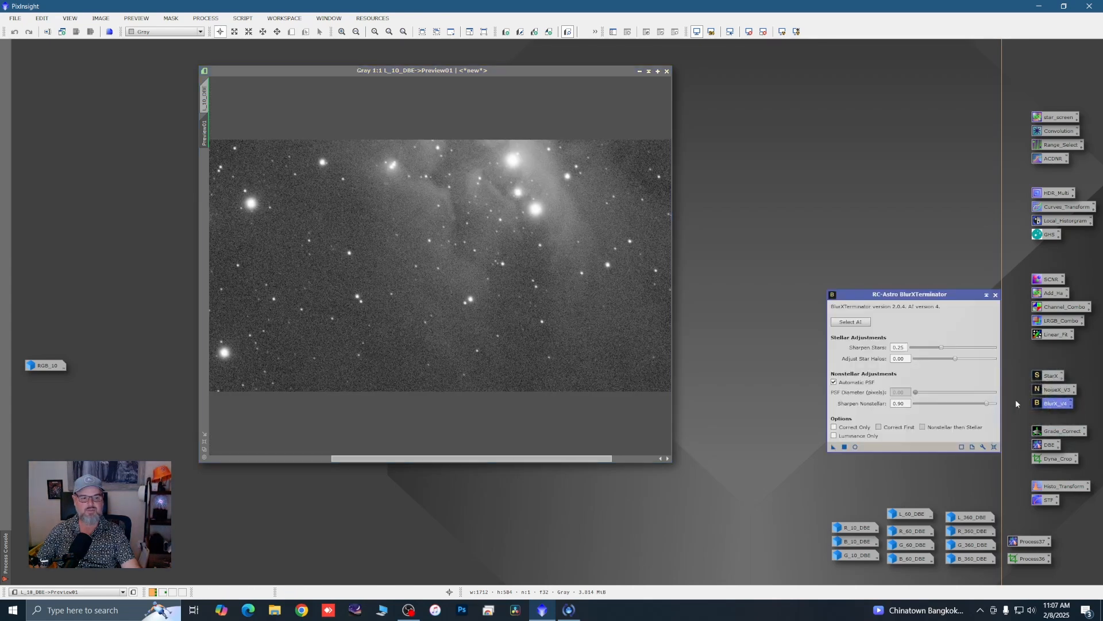
drag(955, 297, 954, 281)
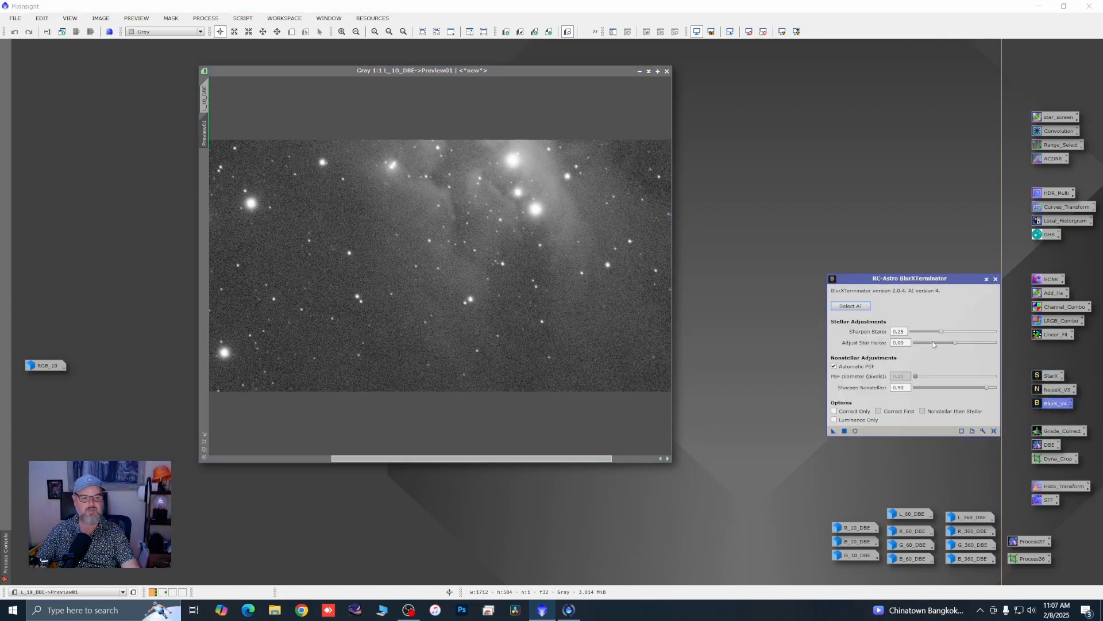
click(834, 411)
click(833, 431)
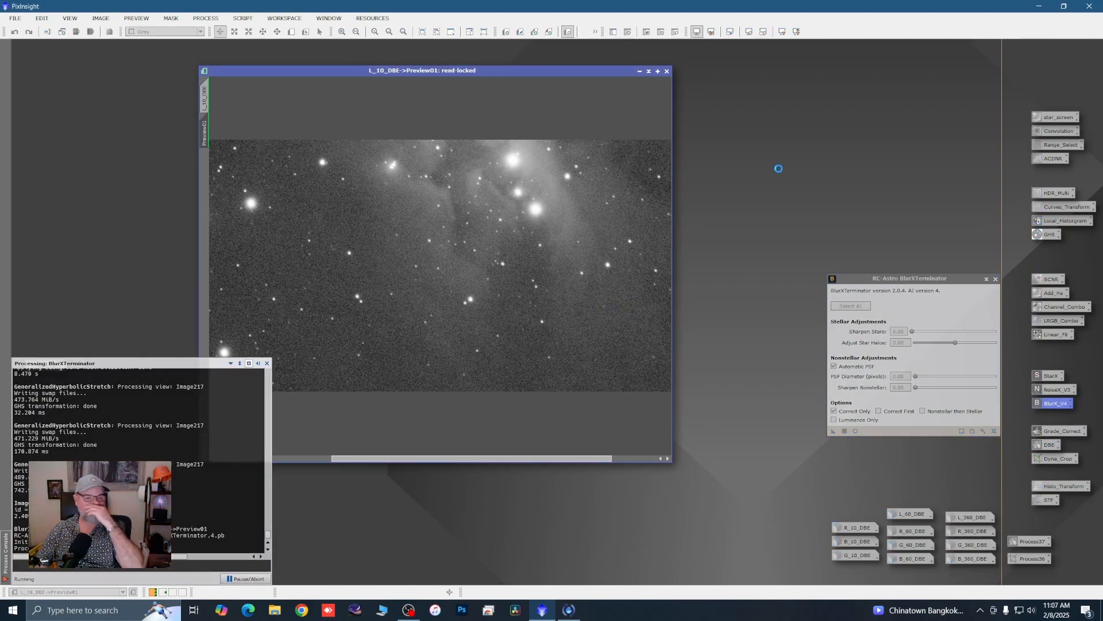
Step: Inspect the corrected stars in the preview and run BlurXTerminator with Correct Only on the whole L_10_DBE image
scroll(517, 202, up, 1)
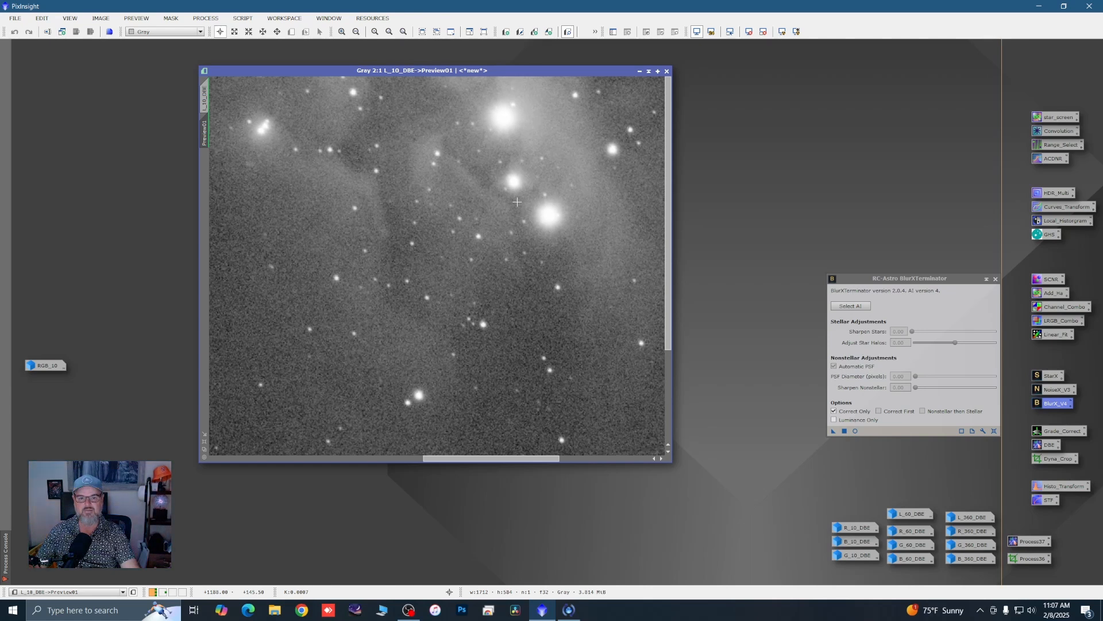
click(206, 99)
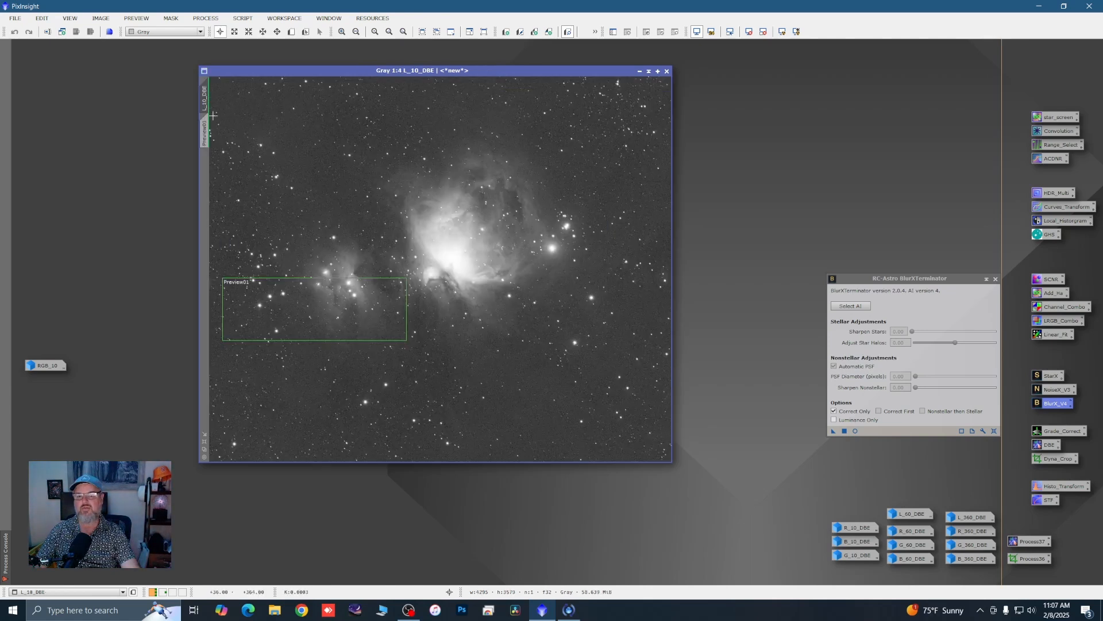
drag(831, 432, 619, 422)
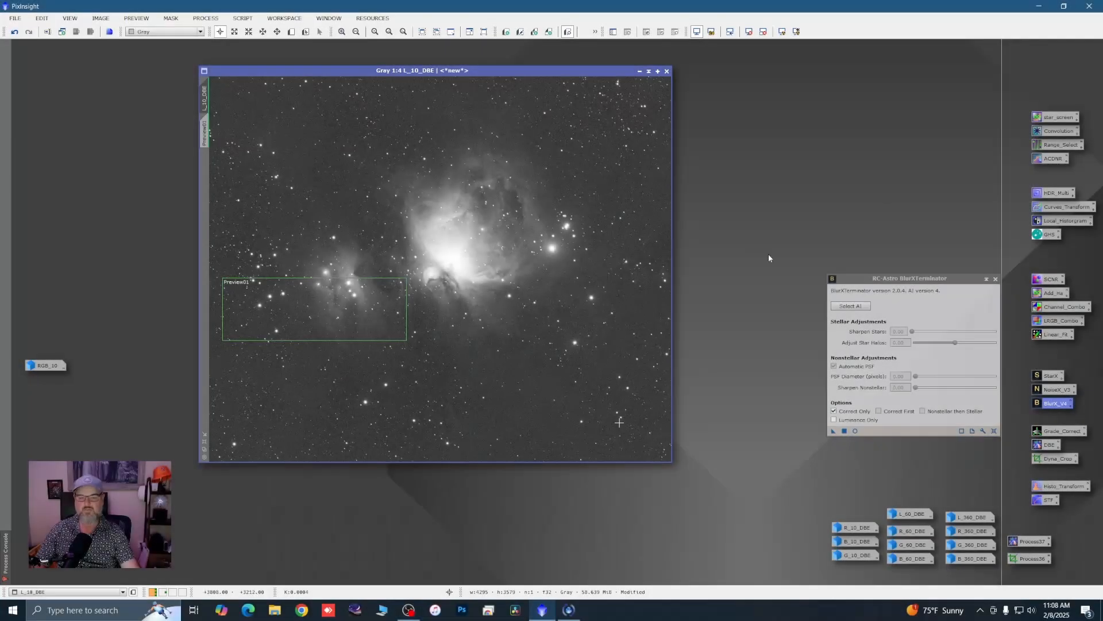
Step: Delete Preview01 from L_10_DBE, shift the image window aside and close BlurXTerminator
right_click(211, 136)
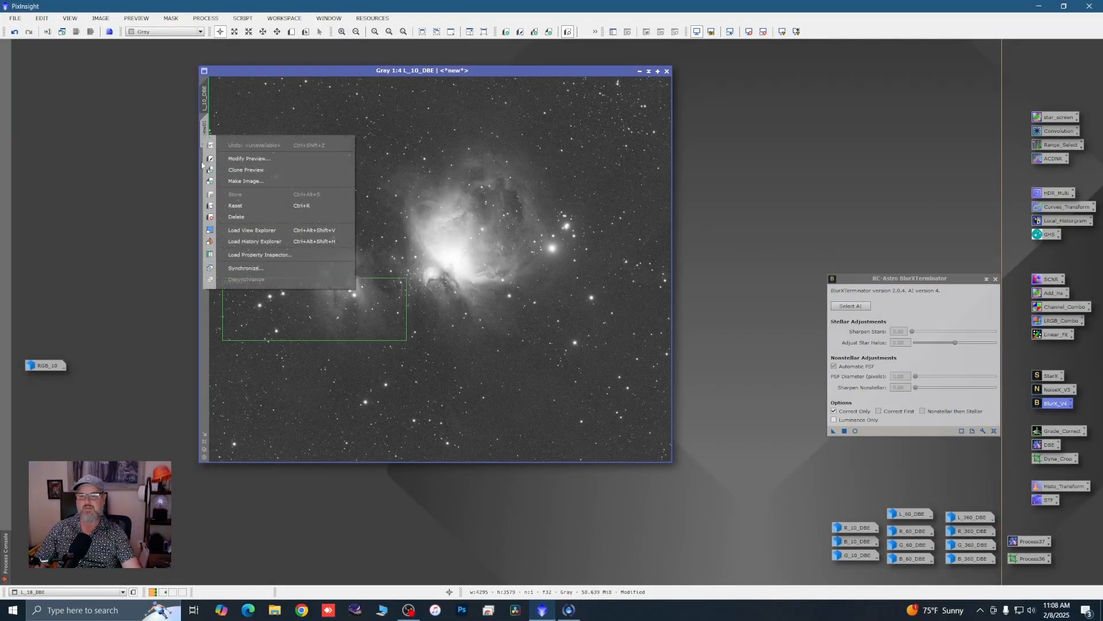
click(220, 216)
drag(515, 71, 460, 72)
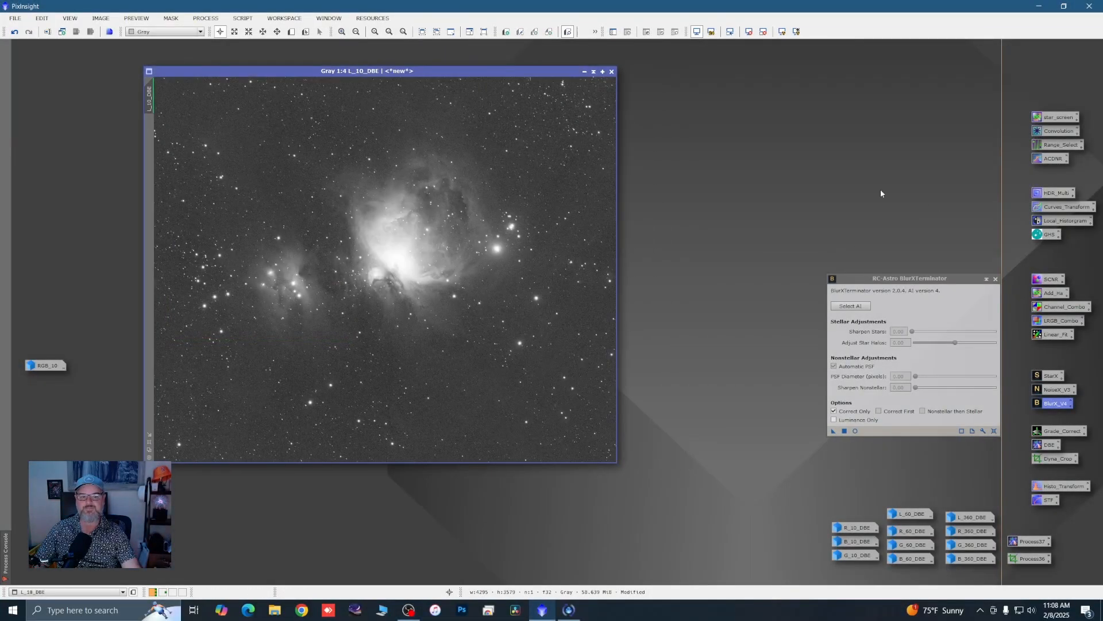
click(996, 279)
Step: Create a wide preview on L_10_DBE spanning the dark sky above the Running Man and the bright Orion core
scroll(316, 224, up, 2)
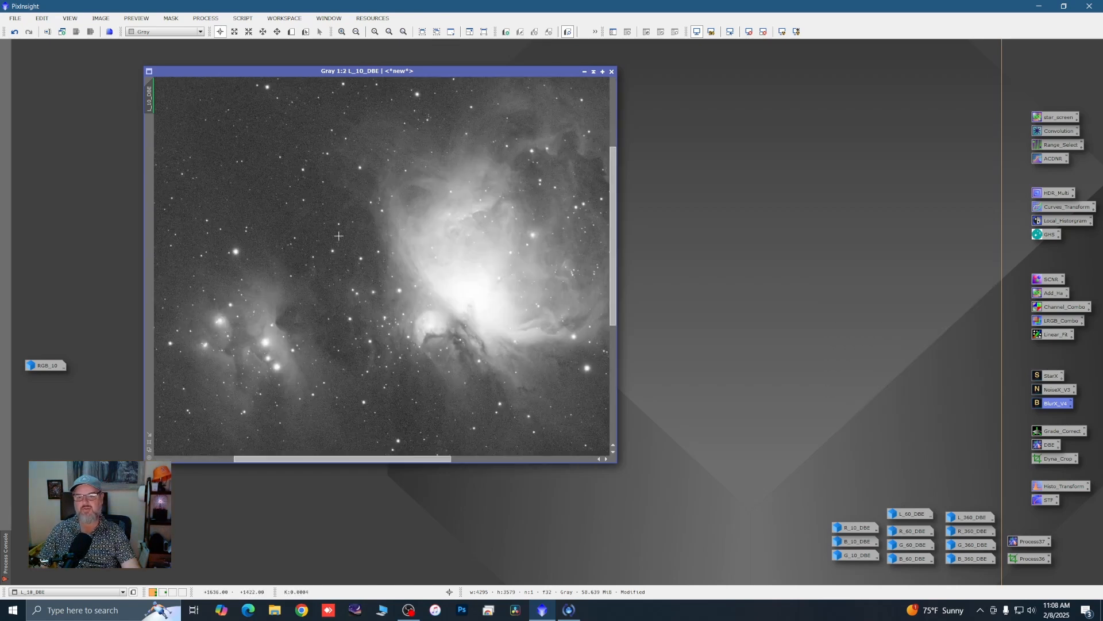
scroll(416, 243, down, 1)
scroll(379, 222, up, 1)
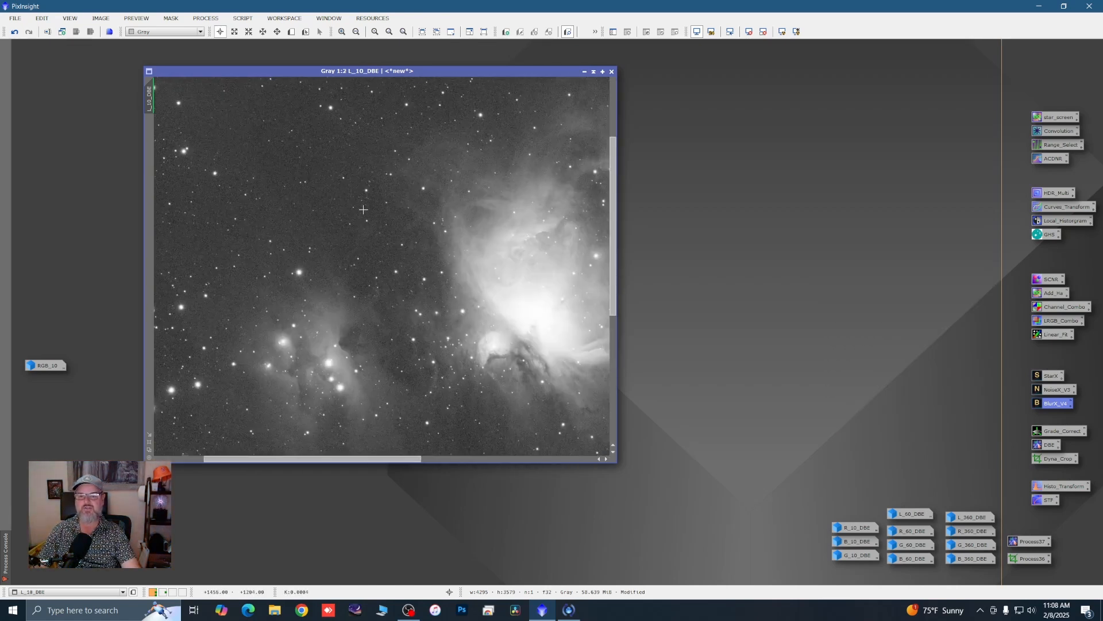
scroll(263, 295, down, 1)
scroll(345, 279, up, 2)
scroll(356, 273, down, 1)
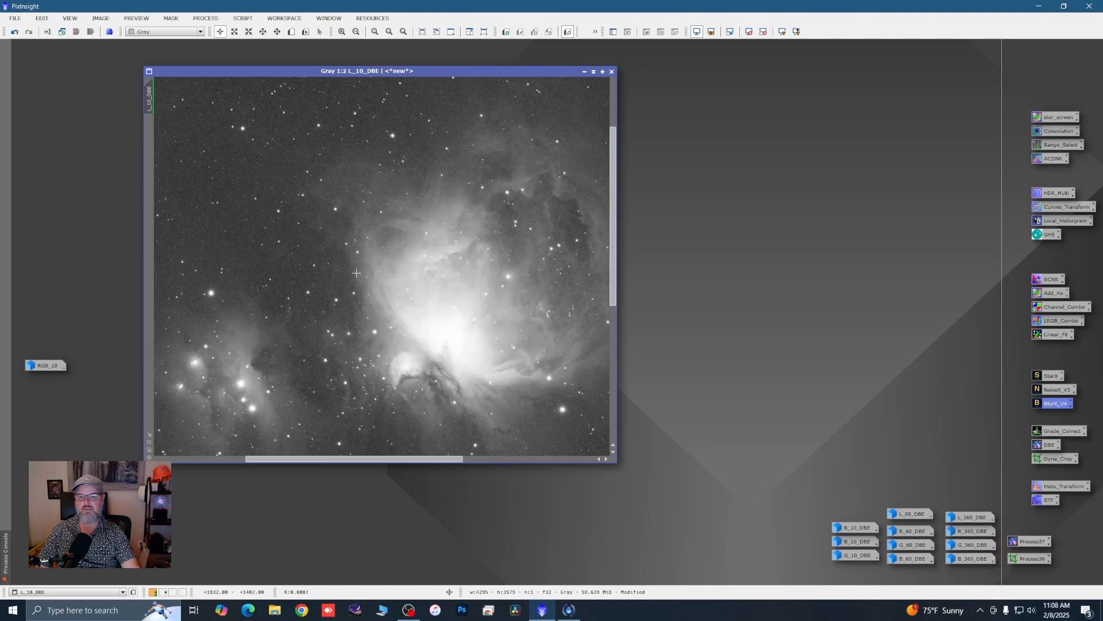
click(291, 31)
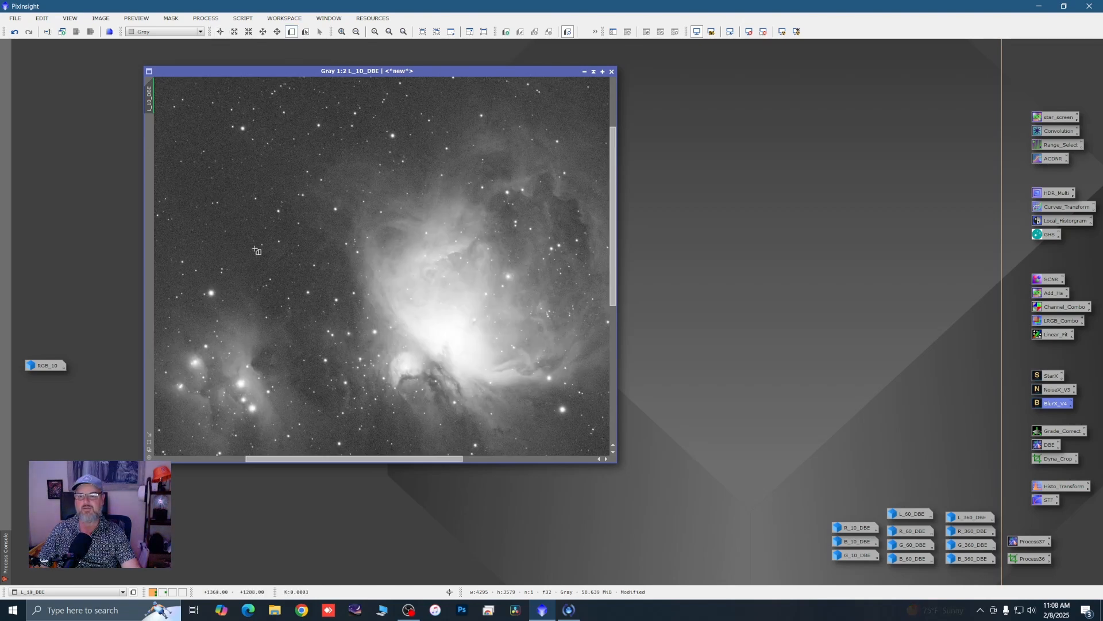
drag(193, 224, 489, 321)
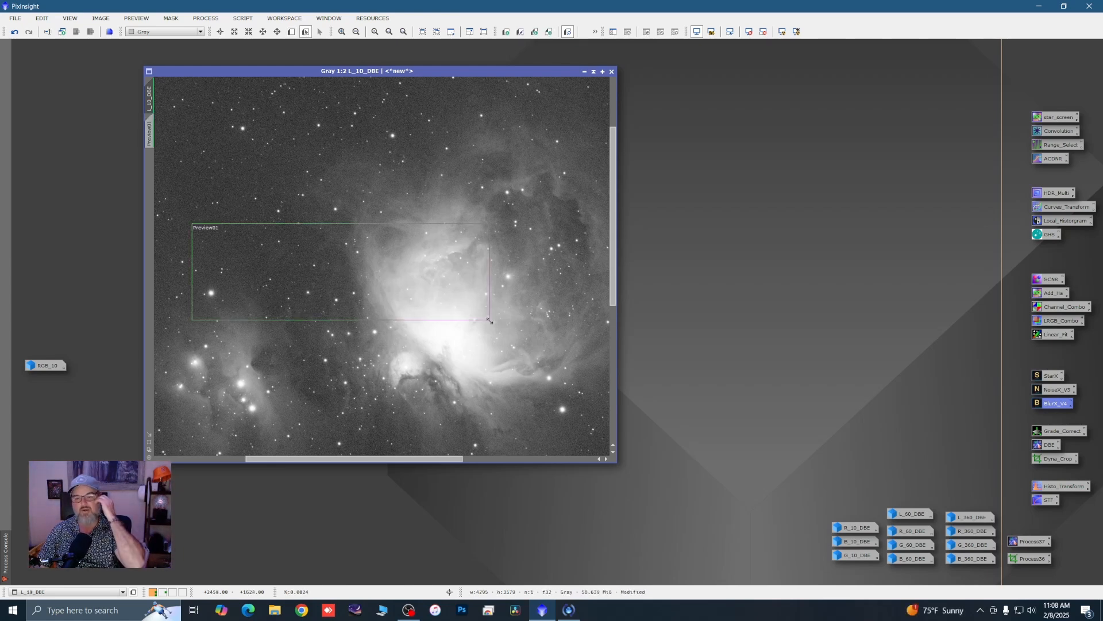
scroll(490, 321, down, 1)
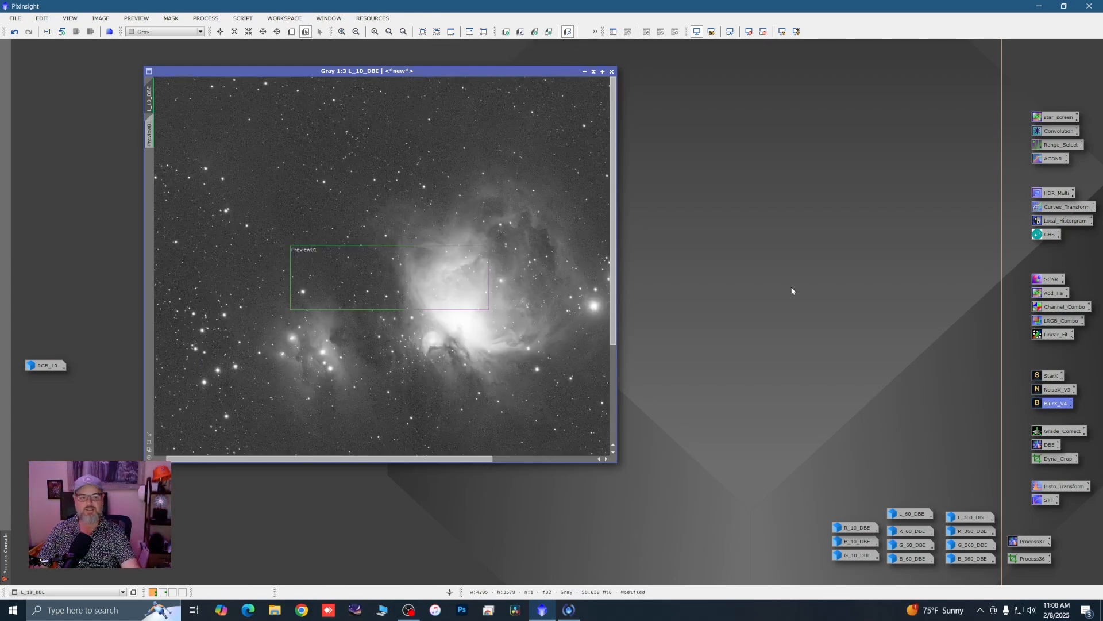
Step: Configure NoiseXTerminator with frequency separation, Denoise HF 0.65, Denoise LF 0.50 and 3 iterations
click(1052, 390)
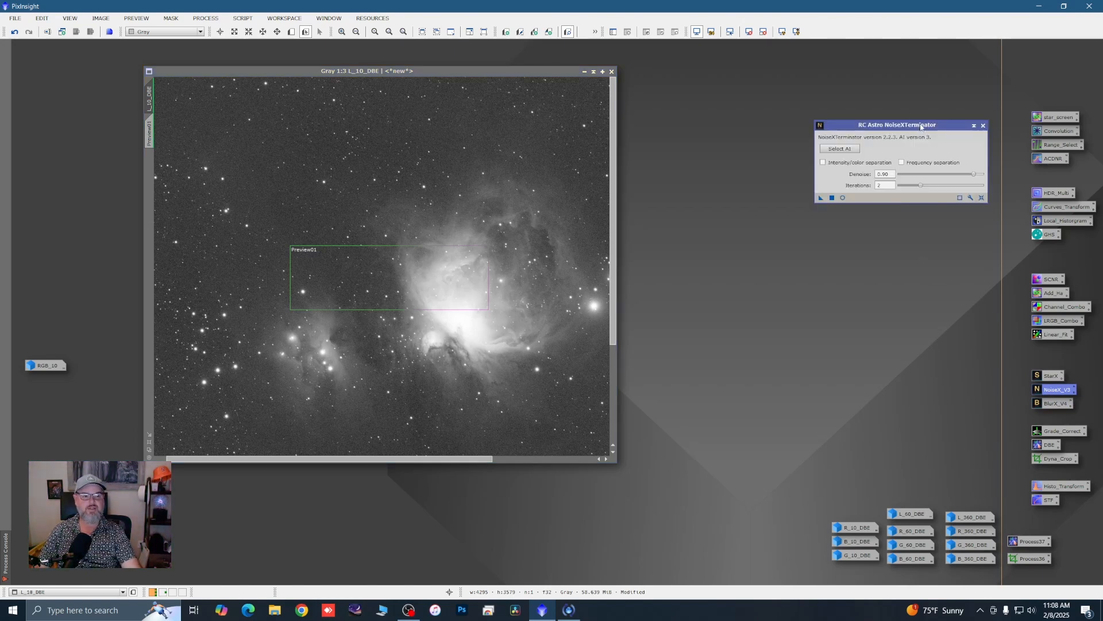
drag(945, 130, 949, 150)
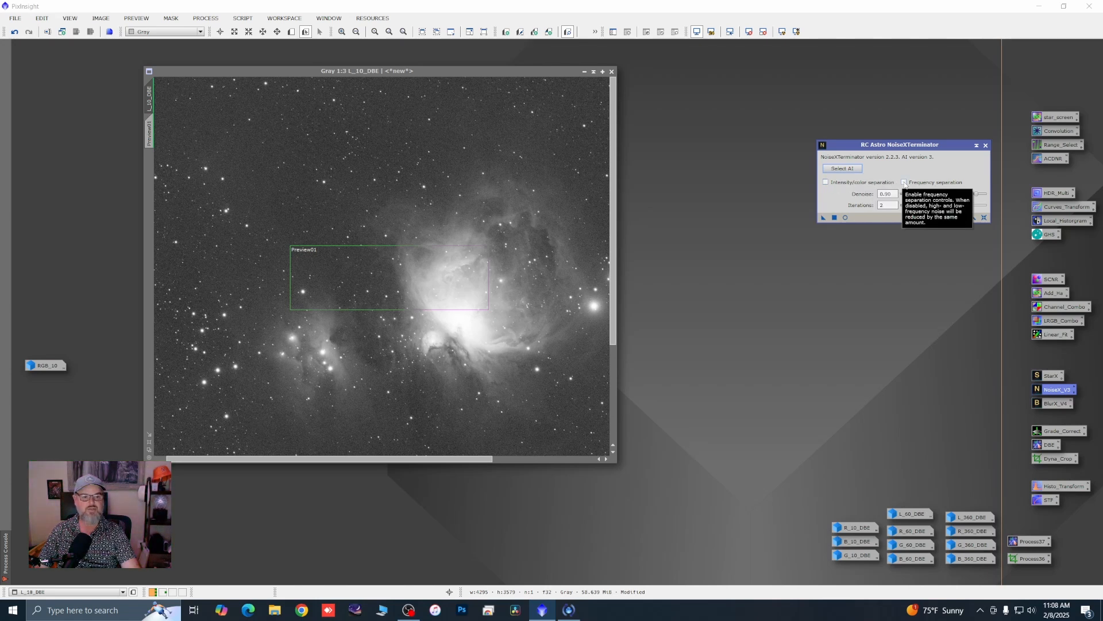
click(905, 182)
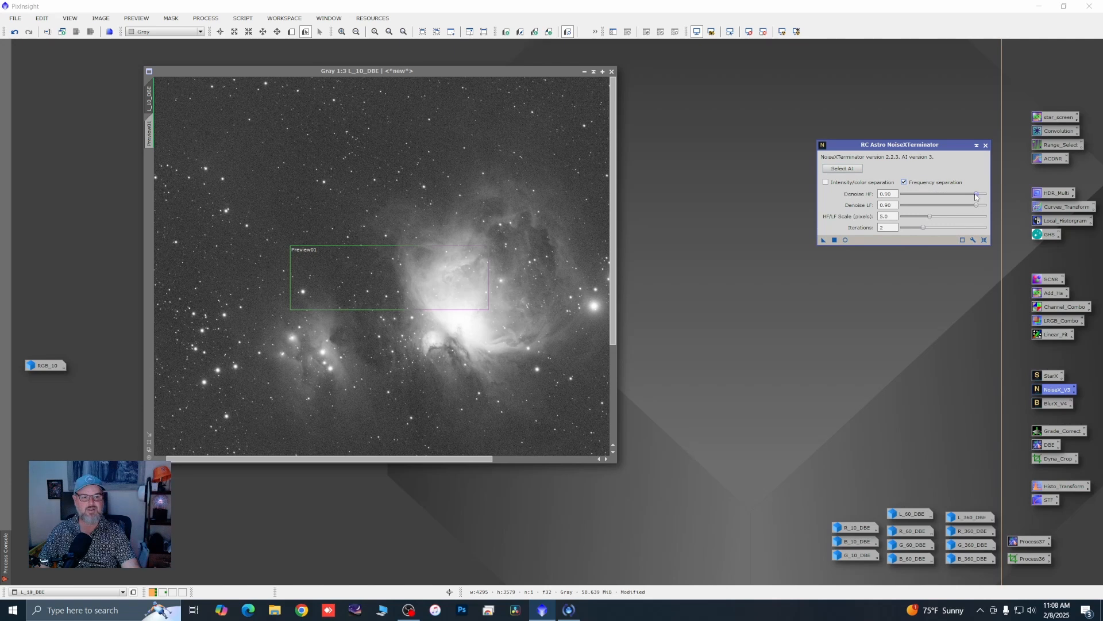
drag(976, 196, 949, 197)
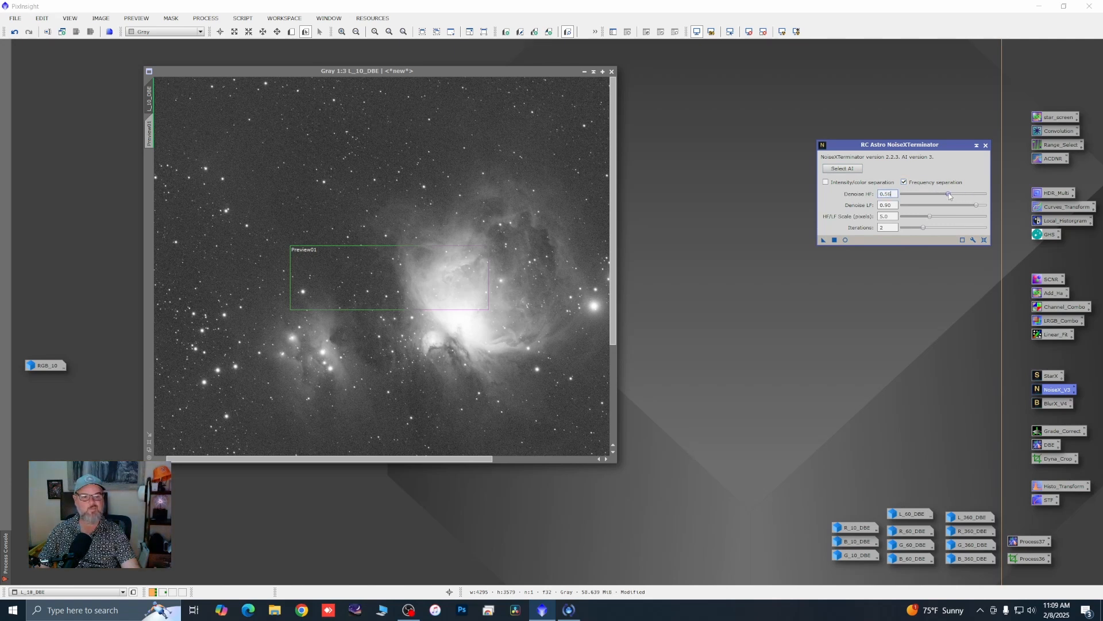
drag(949, 196, 957, 196)
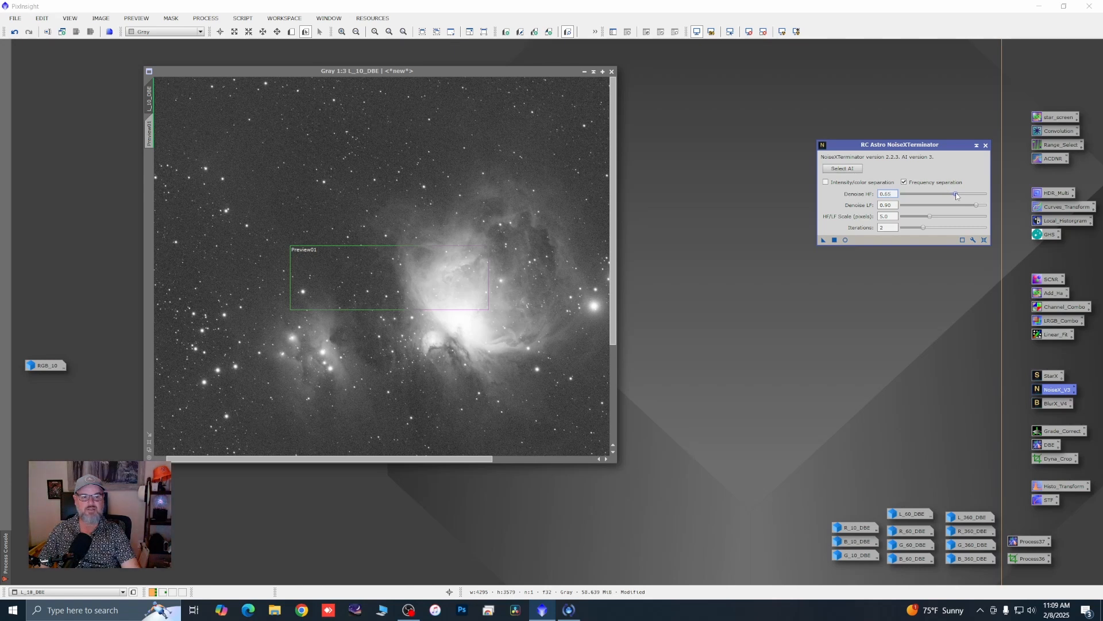
drag(976, 206, 943, 207)
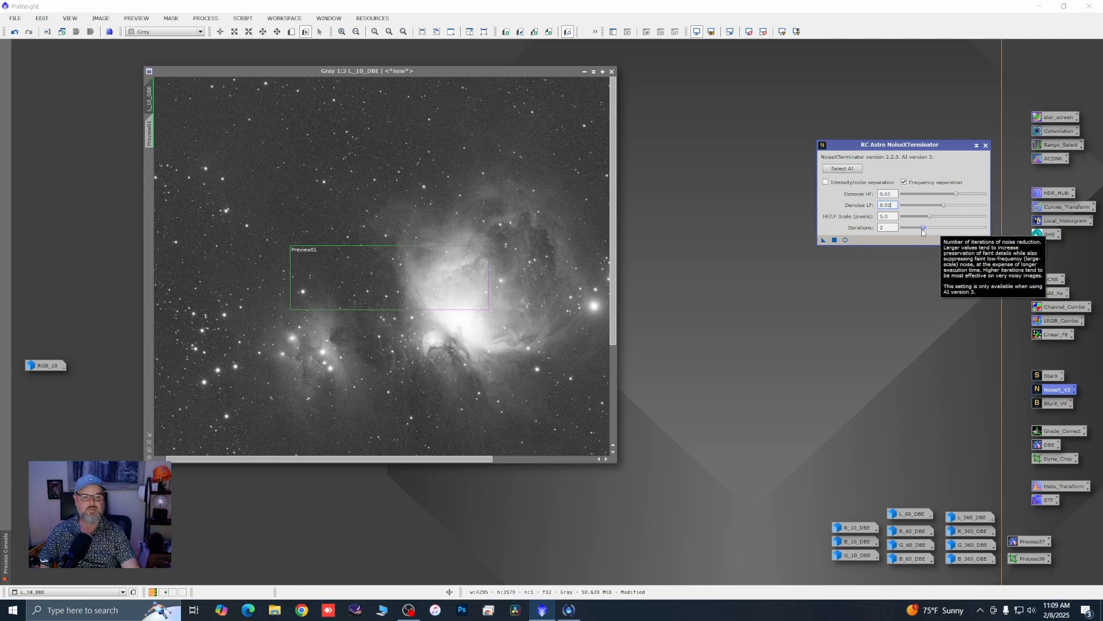
drag(923, 229, 952, 231)
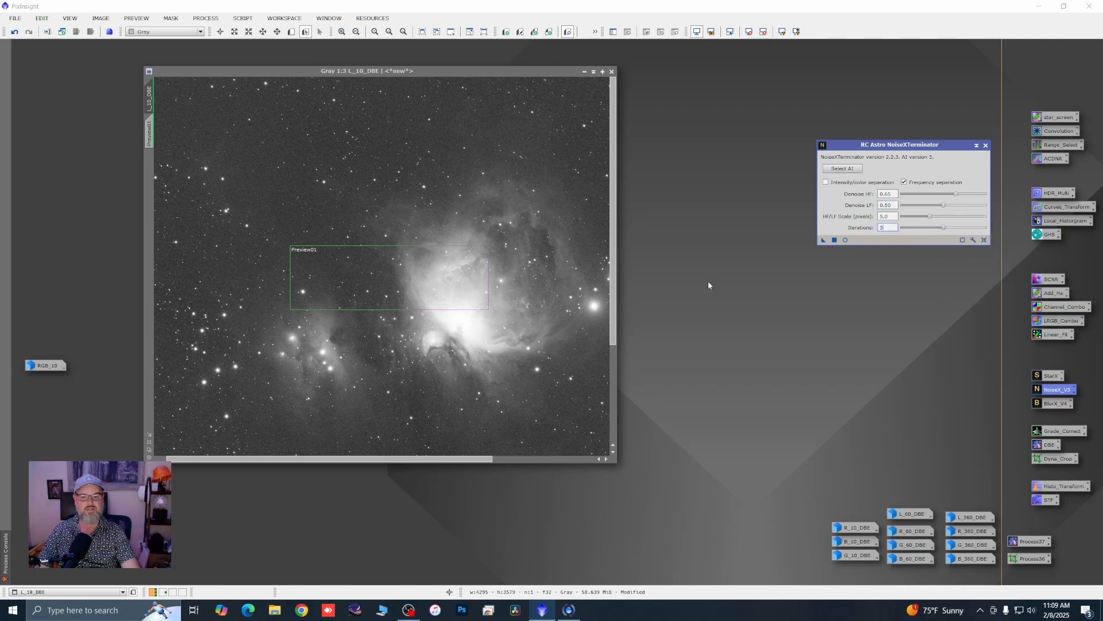
Step: Examine the noise in Preview01 and test NoiseXTerminator on that preview
click(149, 138)
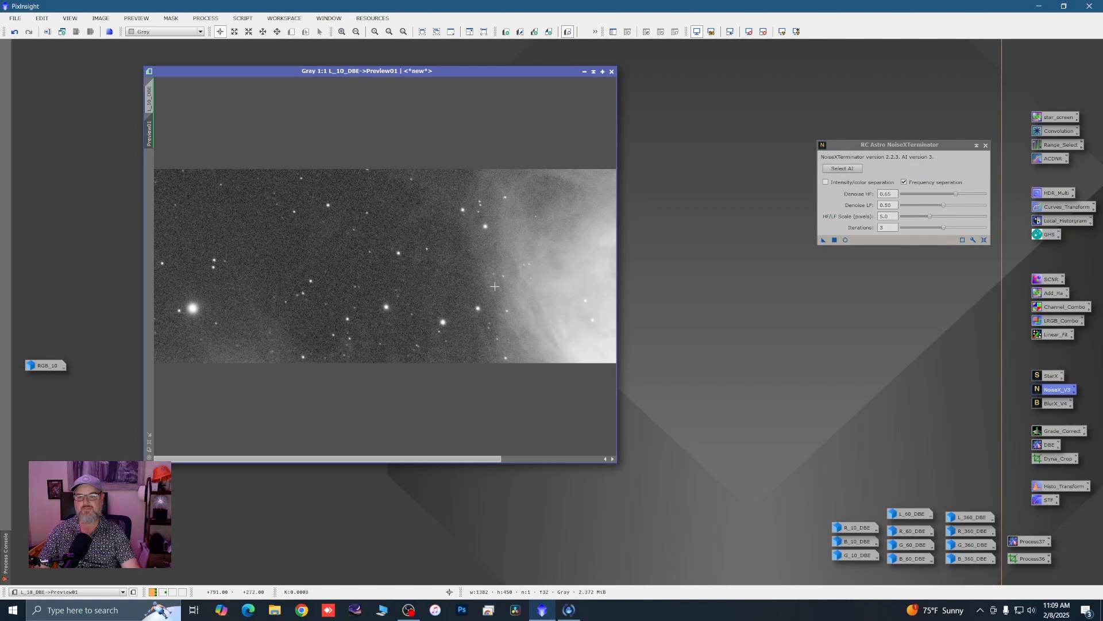
scroll(495, 286, up, 1)
scroll(495, 286, down, 1)
click(823, 240)
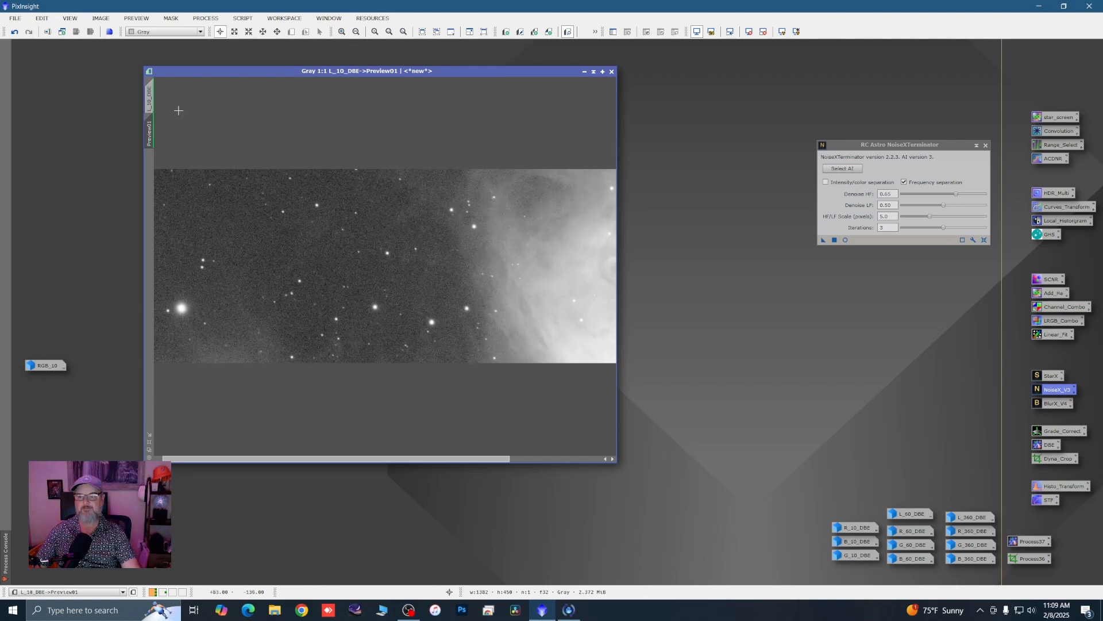
Step: Run NoiseXTerminator on the full L_10_DBE image, then delete its preview and close the process
click(150, 95)
drag(823, 240, 529, 325)
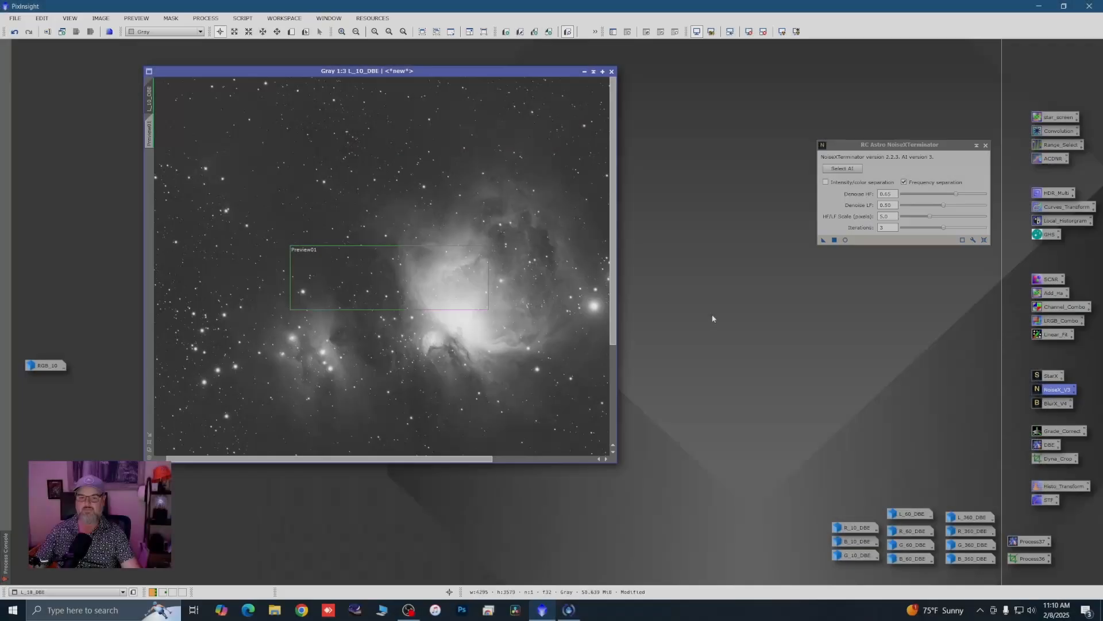
right_click(149, 149)
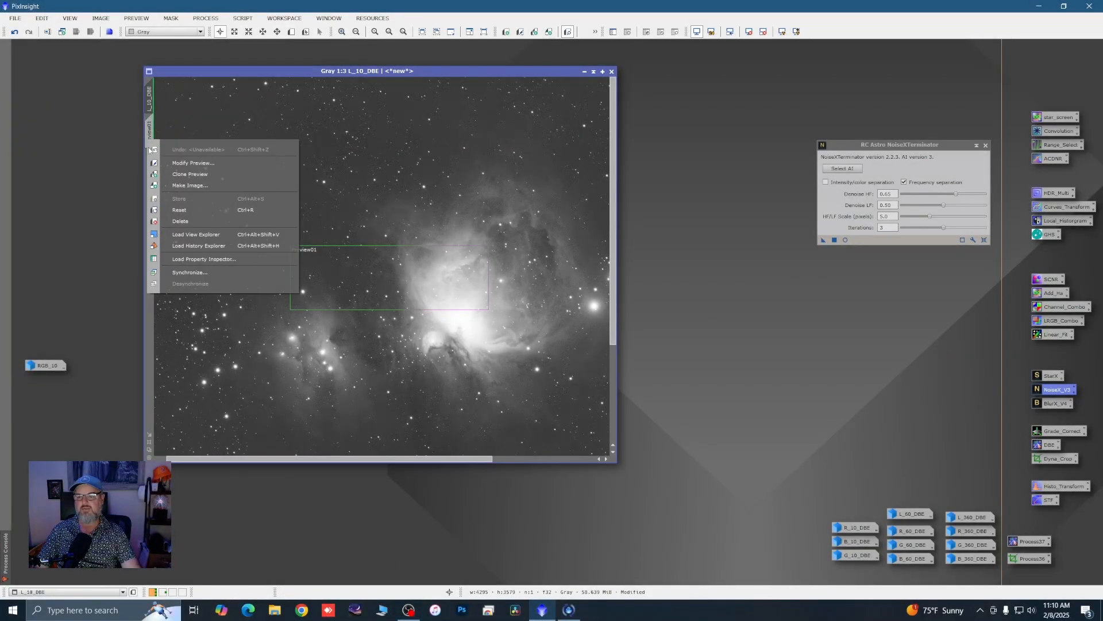
click(187, 221)
click(987, 146)
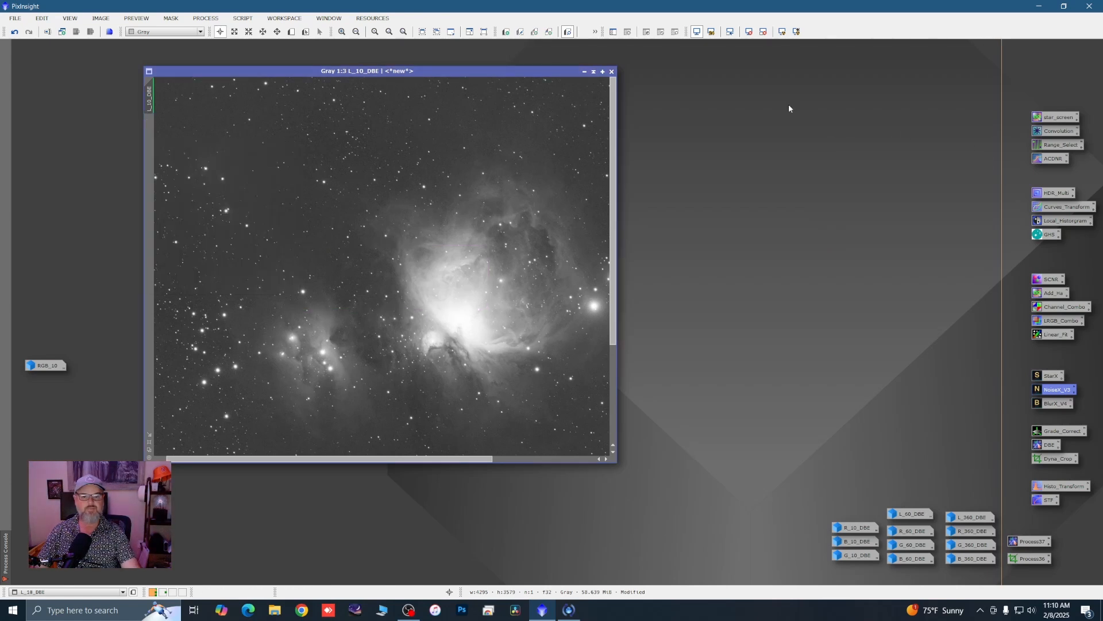
Step: Turn off the screen stretch on L_10_DBE and open GeneralizedHyperbolicStretch with its real-time preview
drag(470, 71, 391, 69)
scroll(421, 326, down, 2)
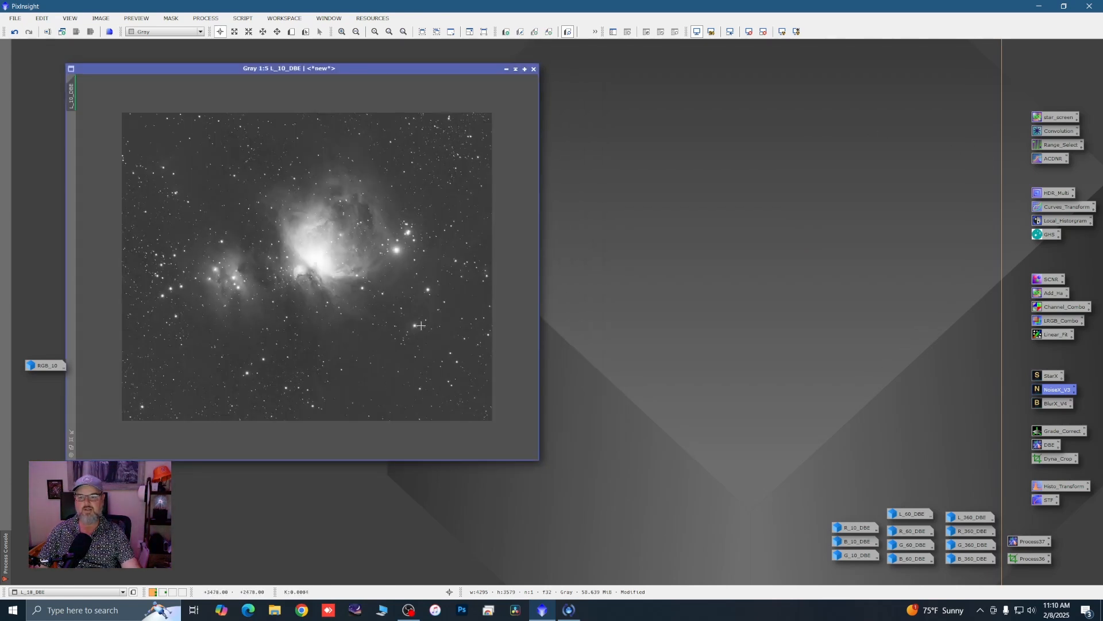
scroll(420, 326, up, 1)
key(ctrl+F12)
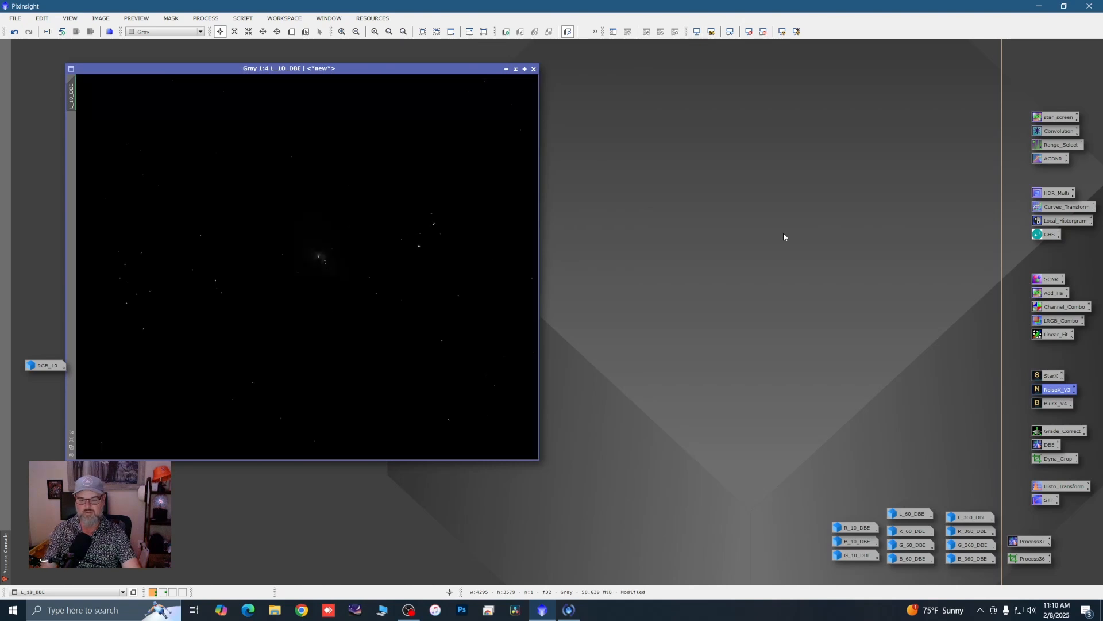
click(1038, 235)
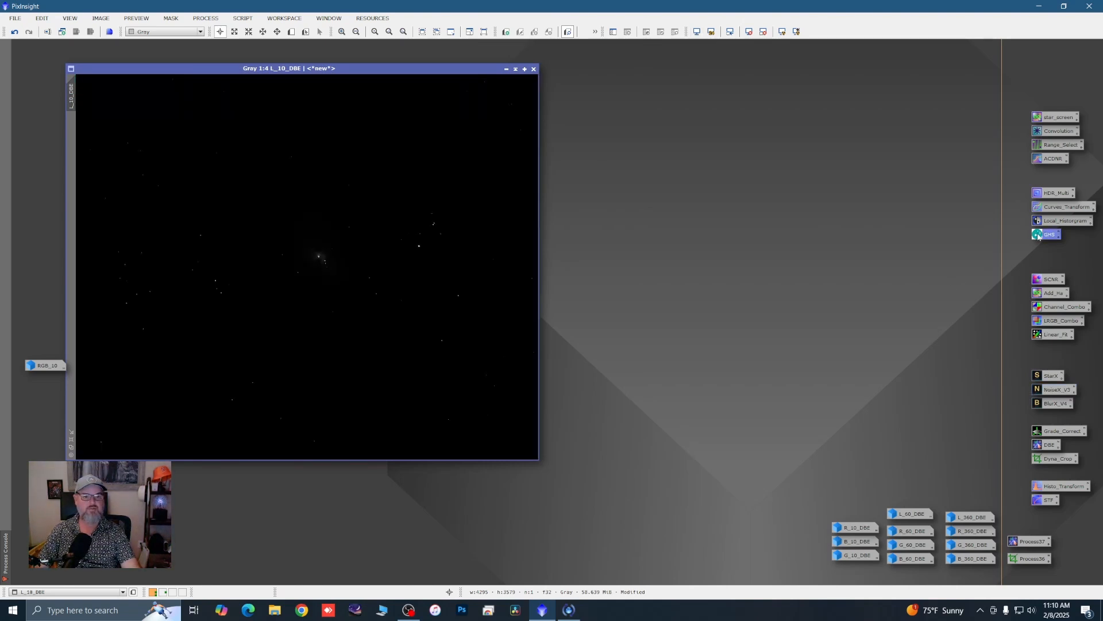
double_click(1038, 235)
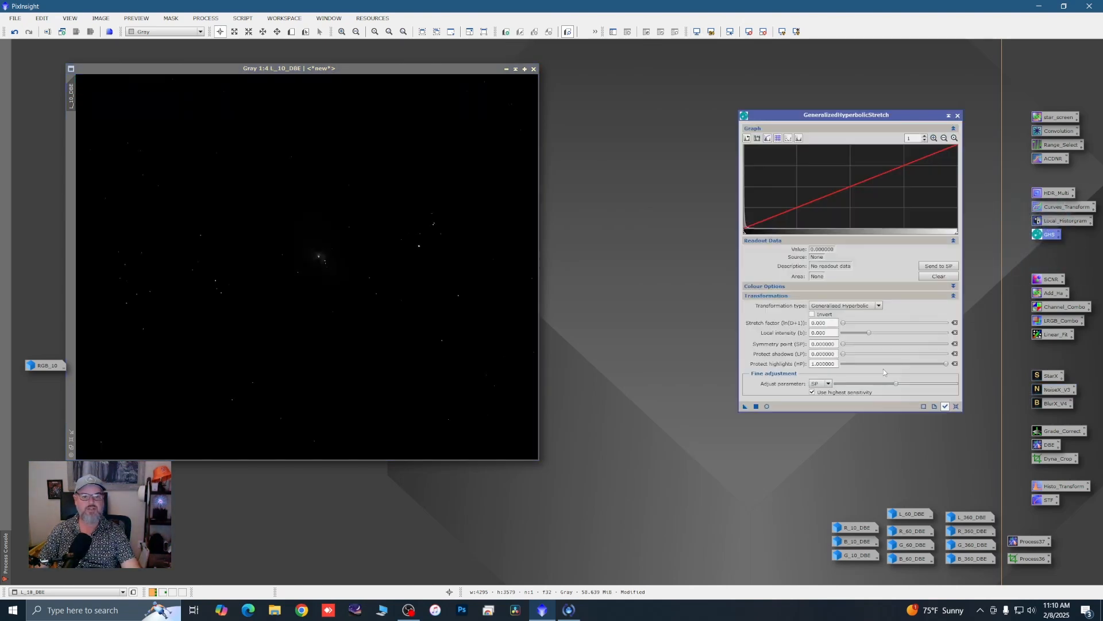
click(768, 406)
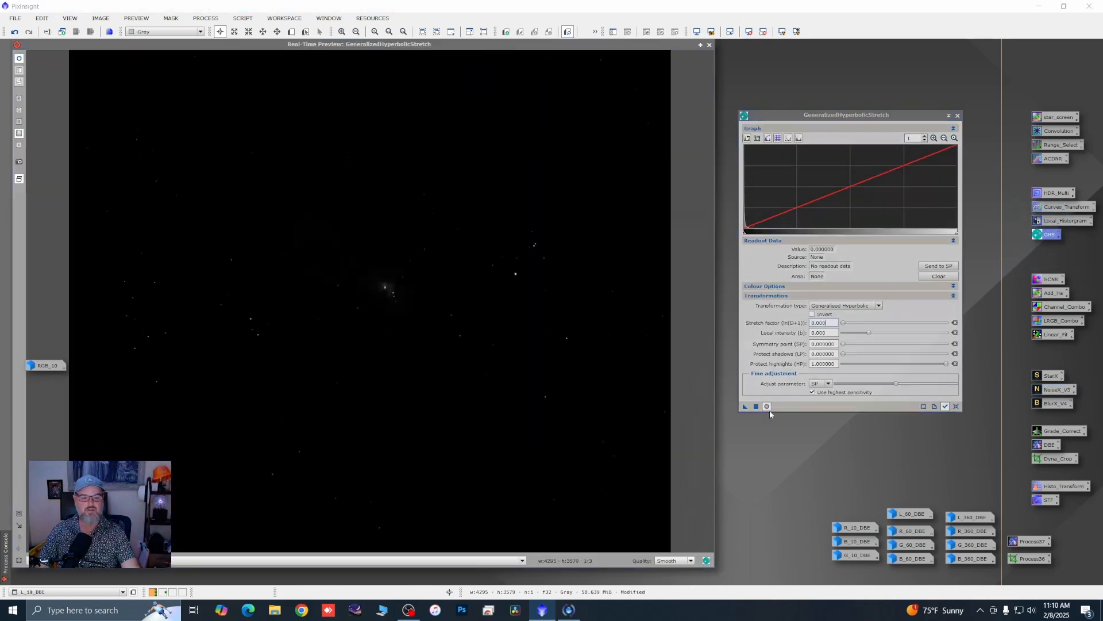
Step: Apply a Linear transformation to L_10_DBE with the blackpoint at 0.000257, just before the histogram peak, and reset the stretch settings
click(934, 138)
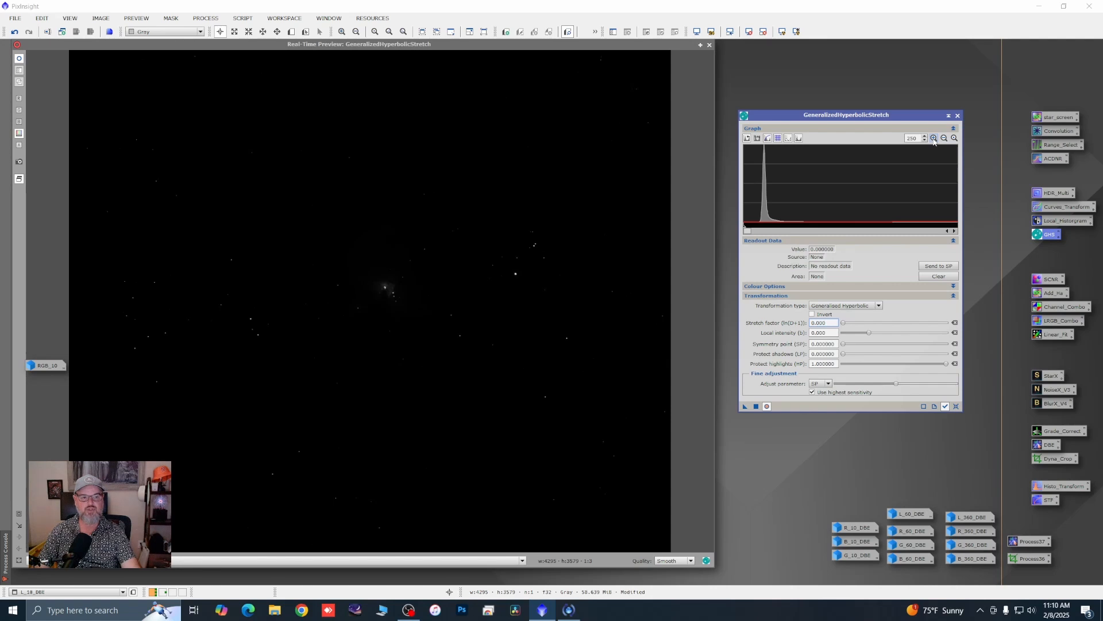
click(934, 139)
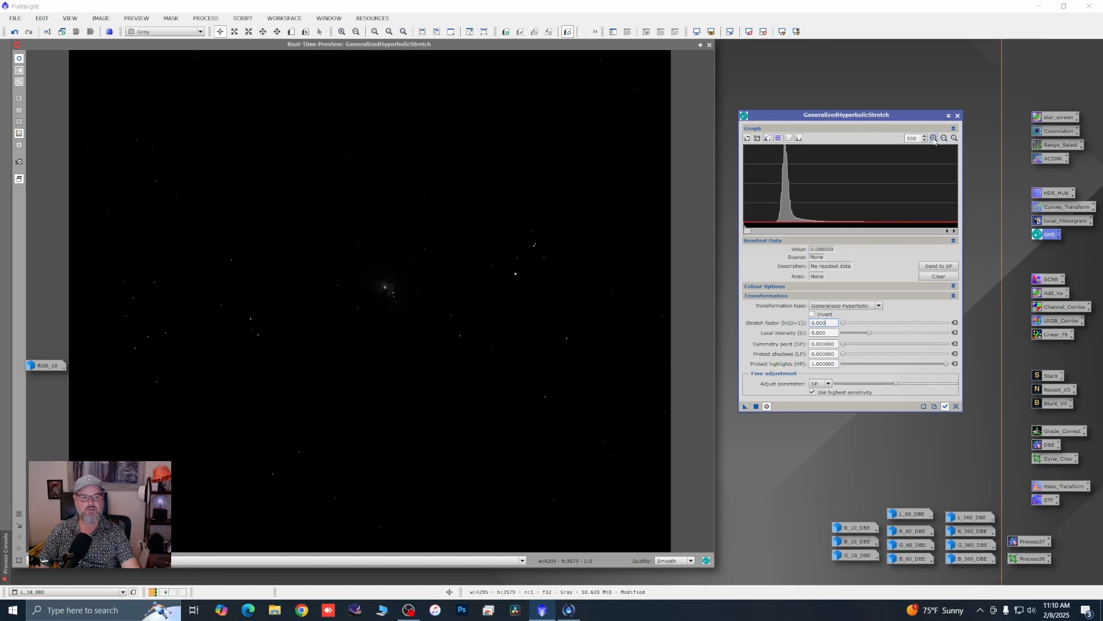
click(771, 181)
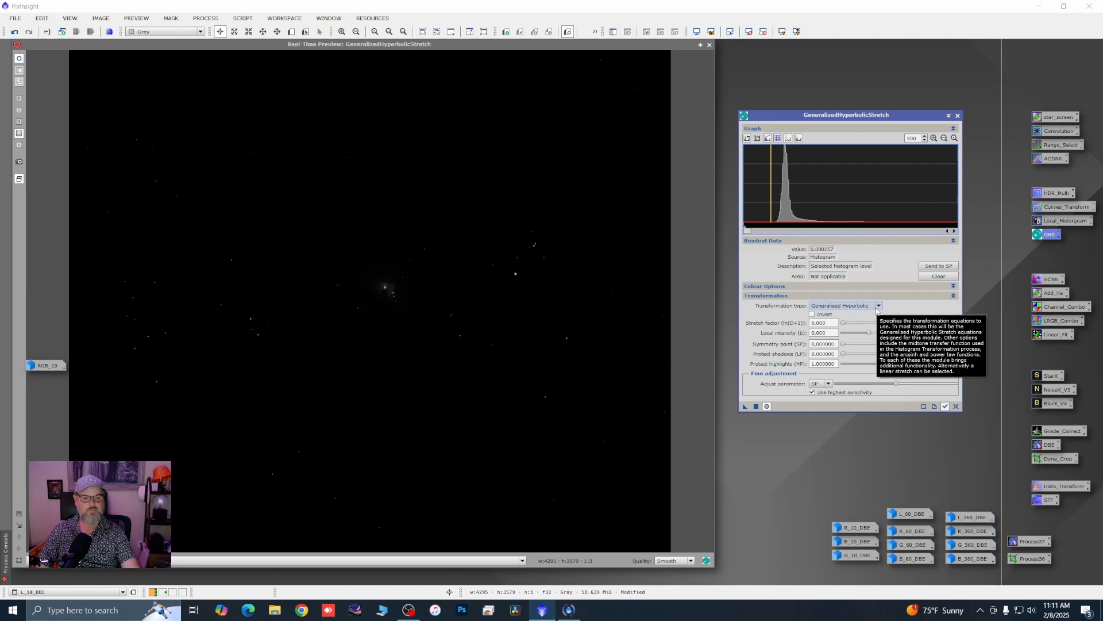
click(877, 311)
click(842, 341)
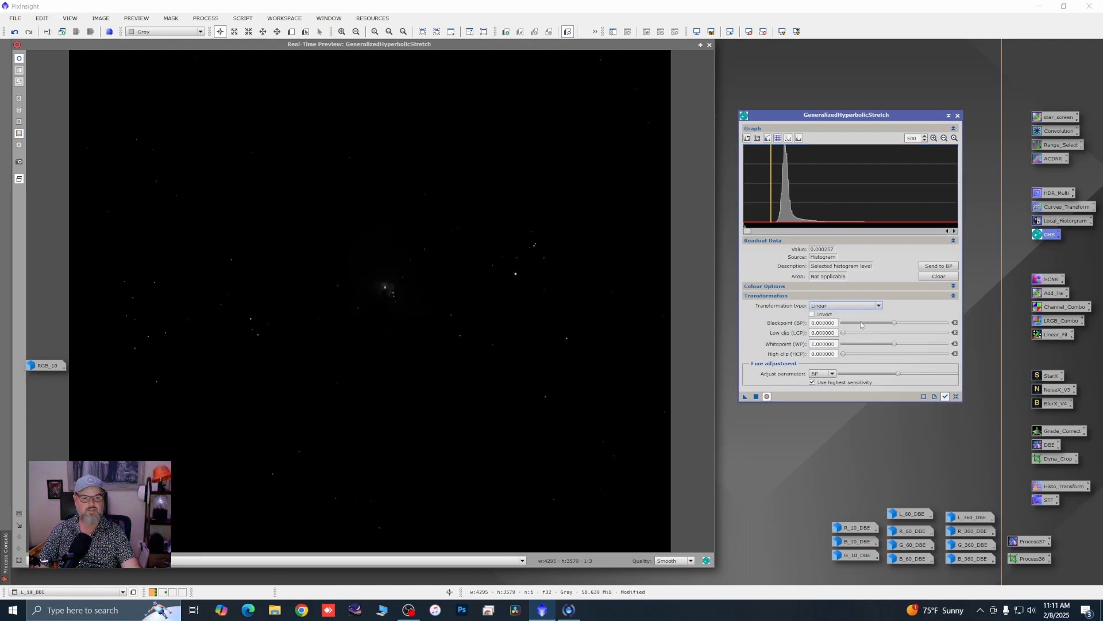
click(931, 266)
click(756, 396)
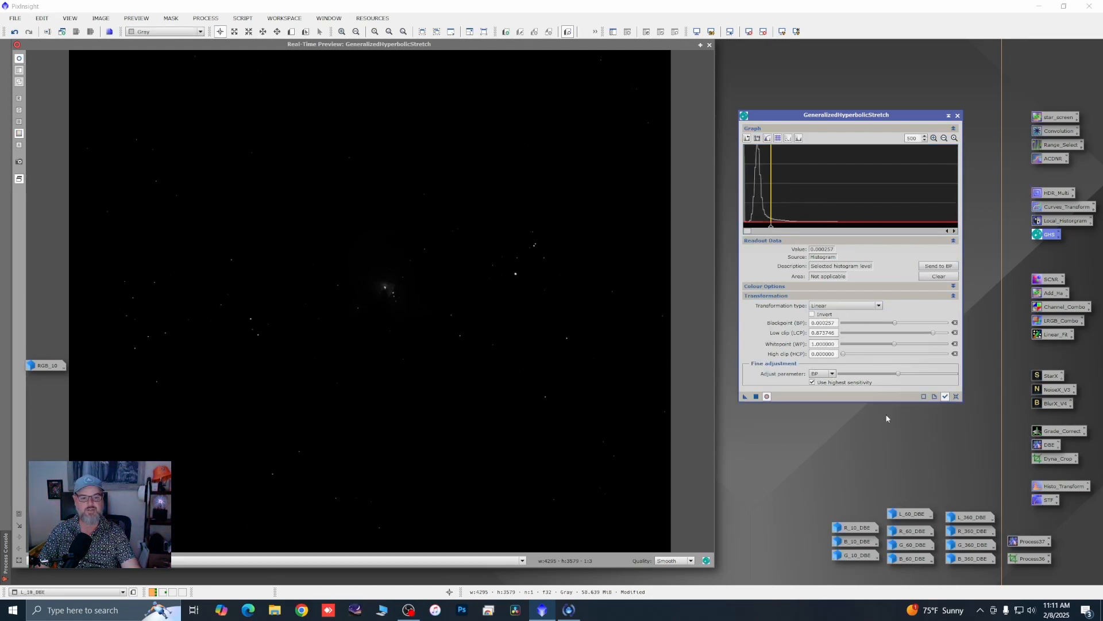
click(956, 396)
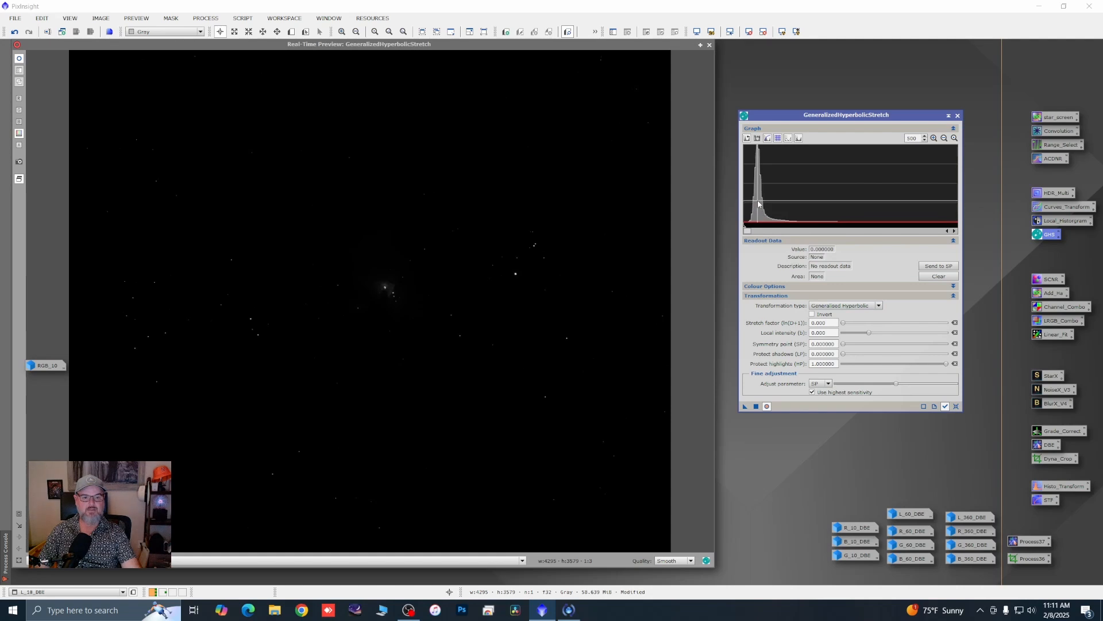
mouse_move(758, 202)
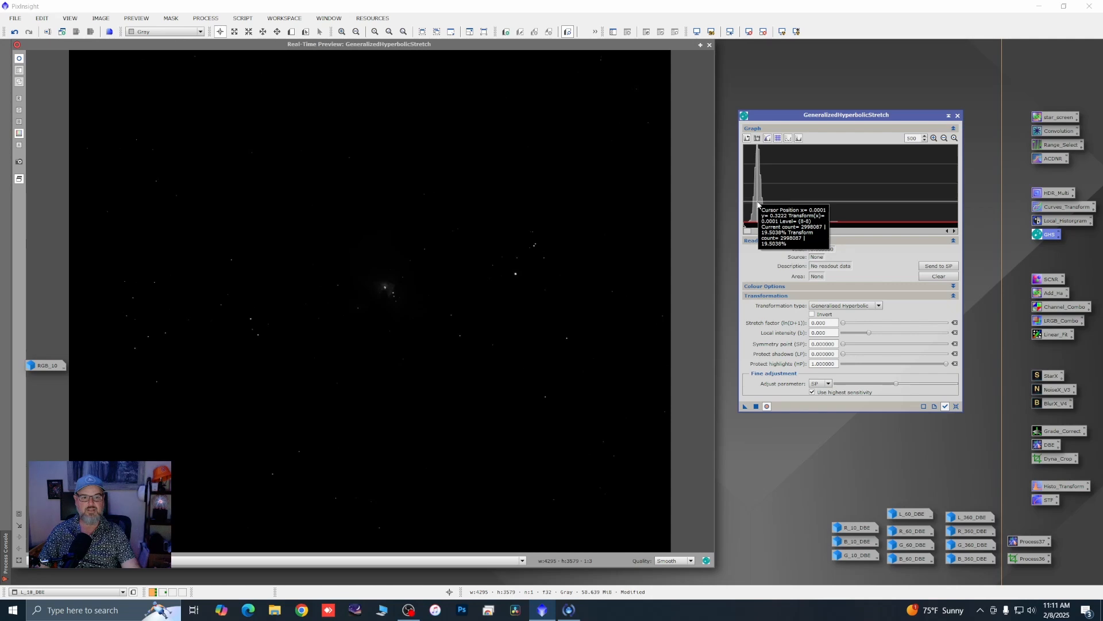
Step: Stretch L_10_DBE with the symmetry point at 0.000129 on the histogram peak, stretch factor 5.770 and local intensity about 2
click(758, 204)
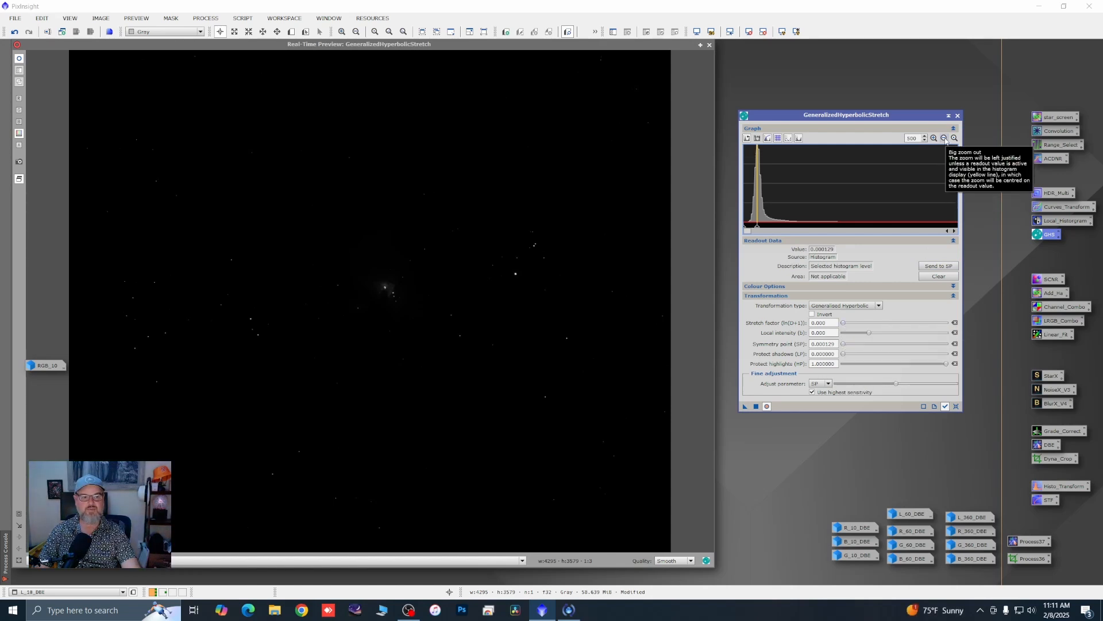
click(946, 139)
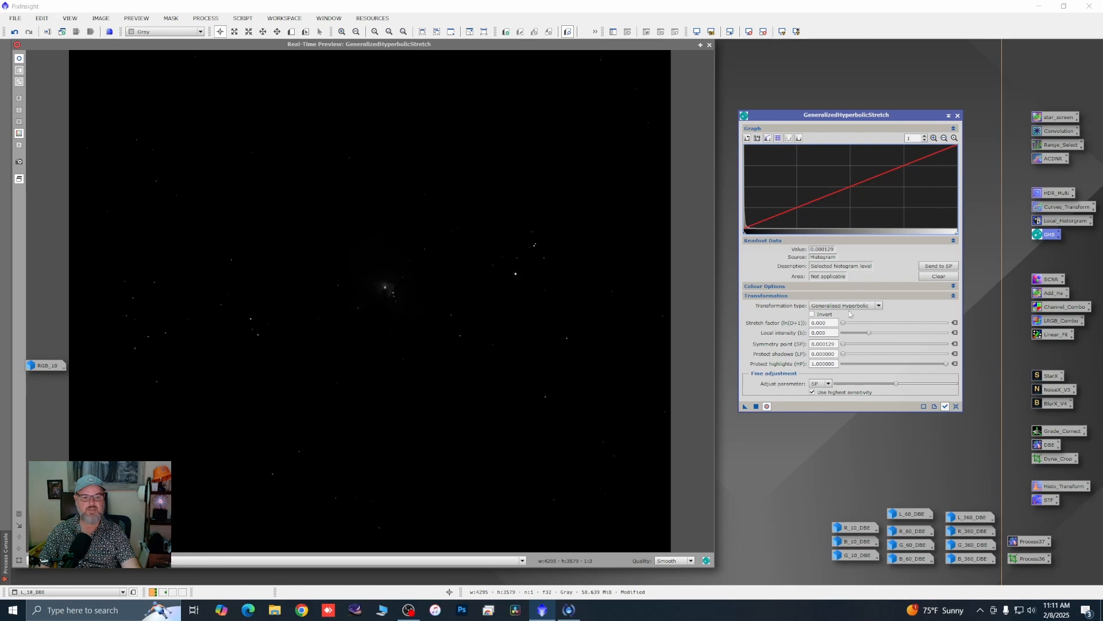
drag(844, 325, 881, 333)
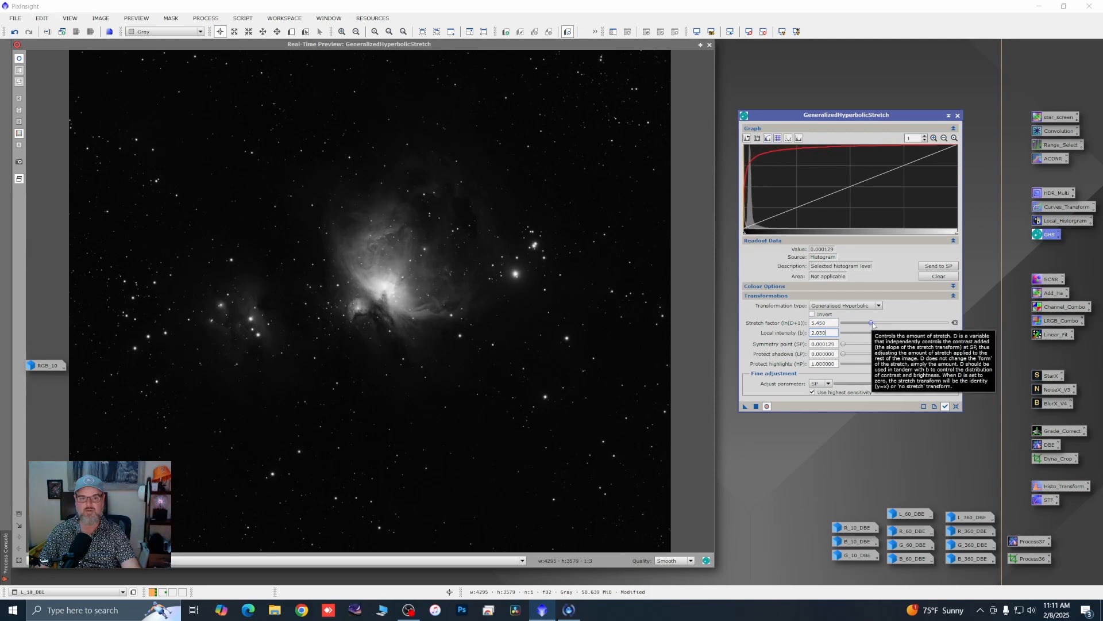
drag(872, 324, 874, 324)
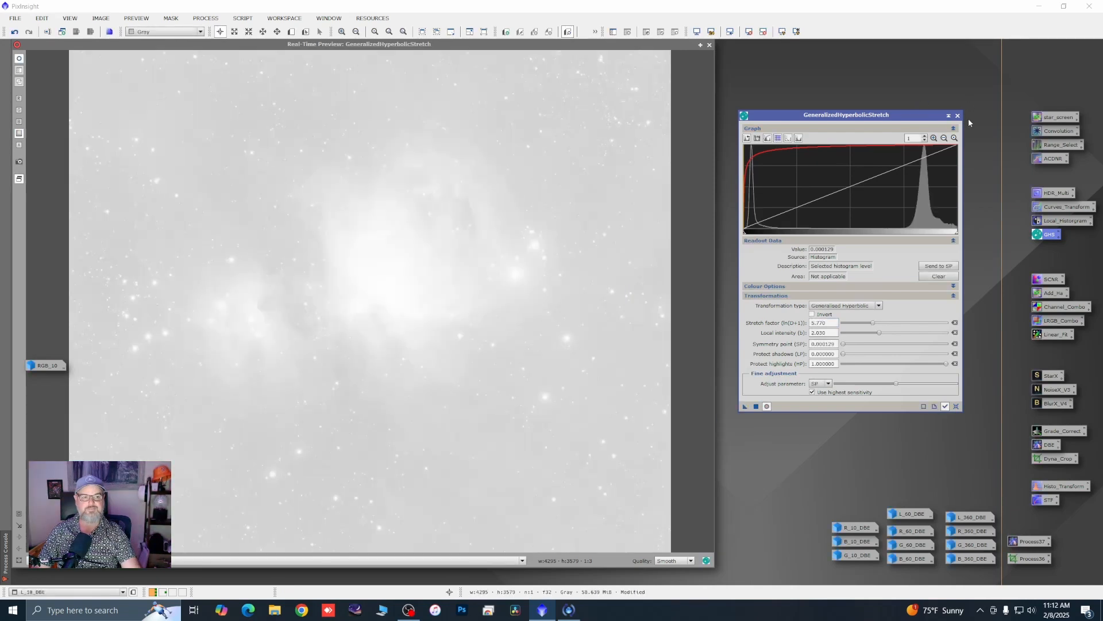
Step: Close GeneralizedHyperbolicStretch and its real-time preview, inspect the stretched nebula core in L_10_DBE, and minimize the image to an icon
click(958, 115)
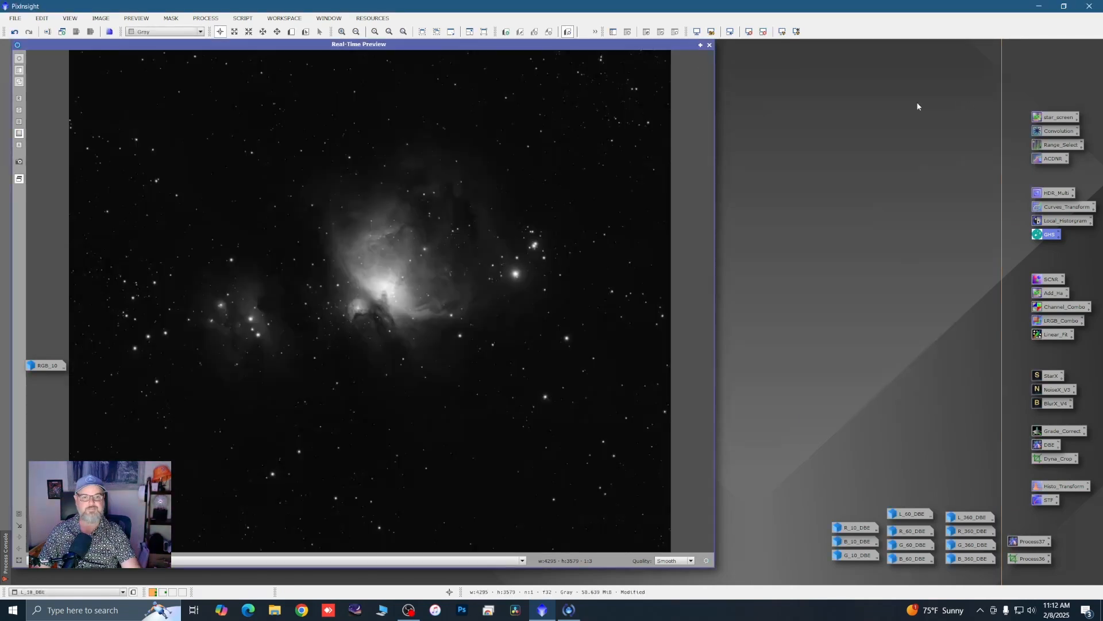
click(709, 45)
scroll(314, 254, up, 5)
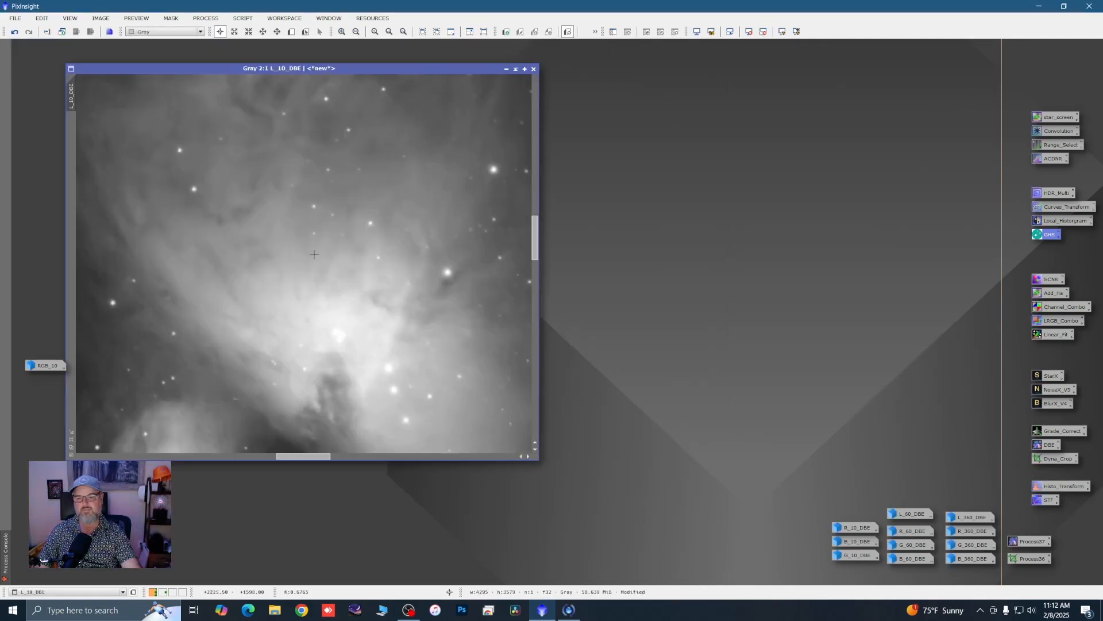
scroll(315, 254, down, 2)
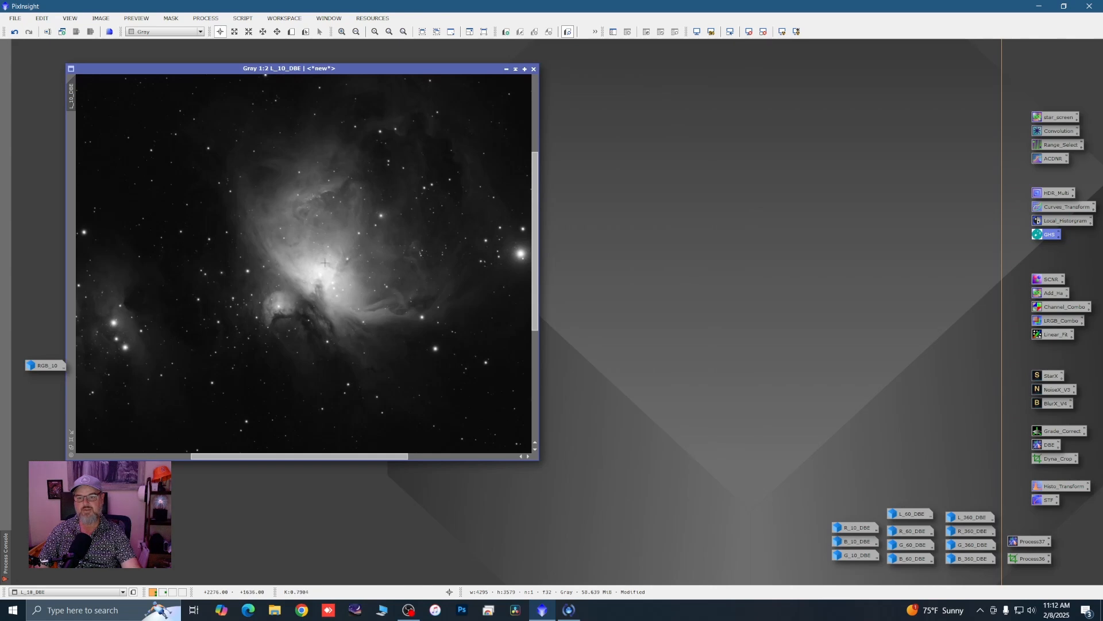
scroll(339, 276, down, 1)
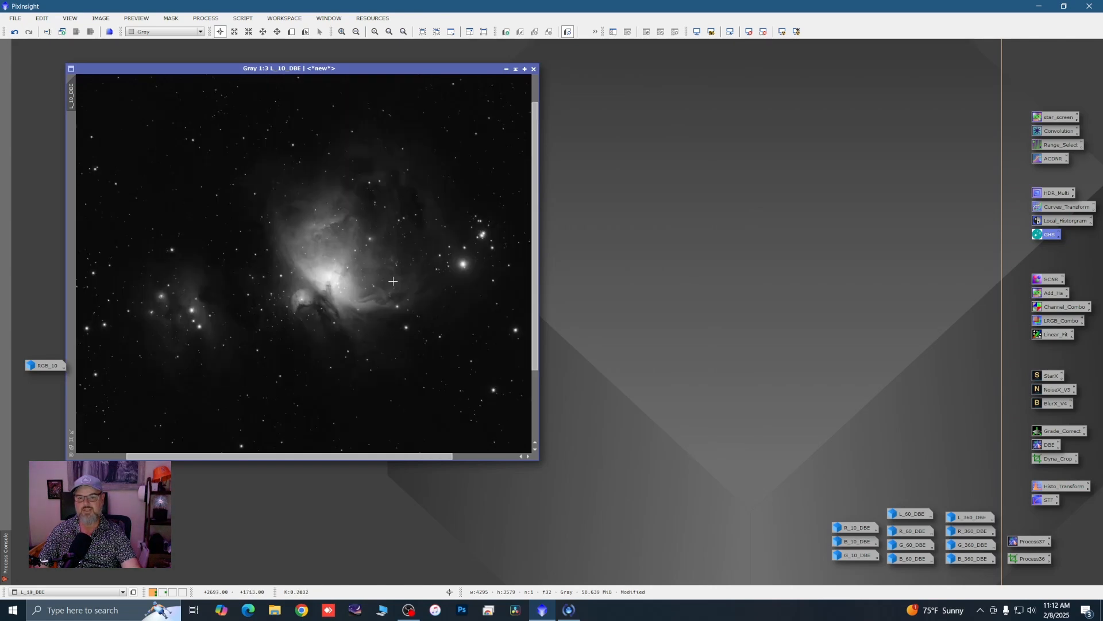
click(507, 69)
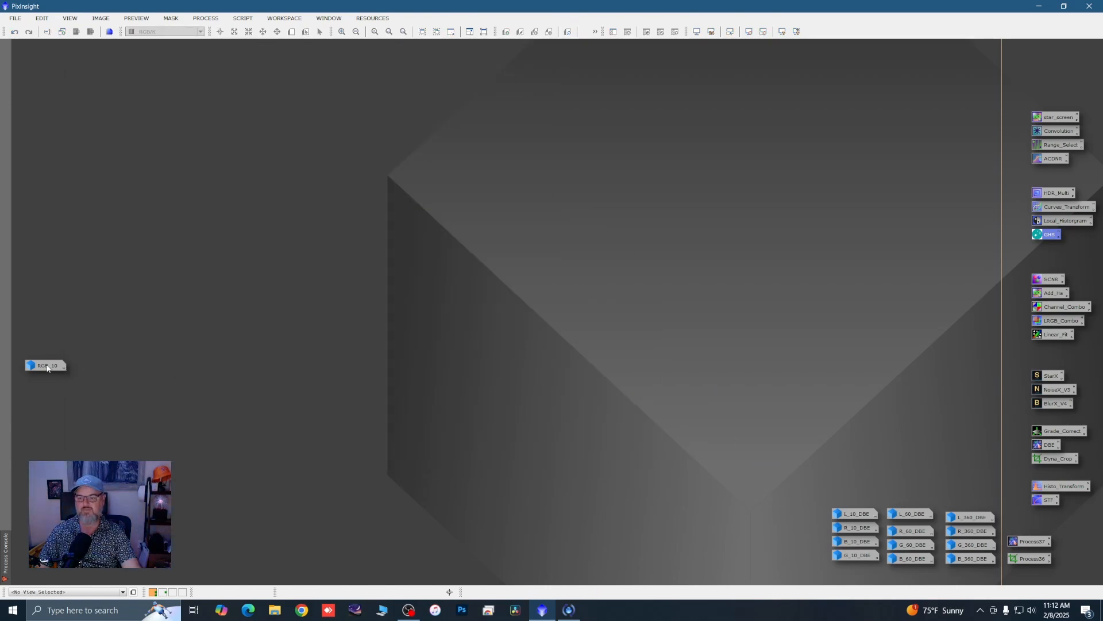
Step: Open the ImageBlend script and reset all of its parameters to their defaults
mouse_move(48, 369)
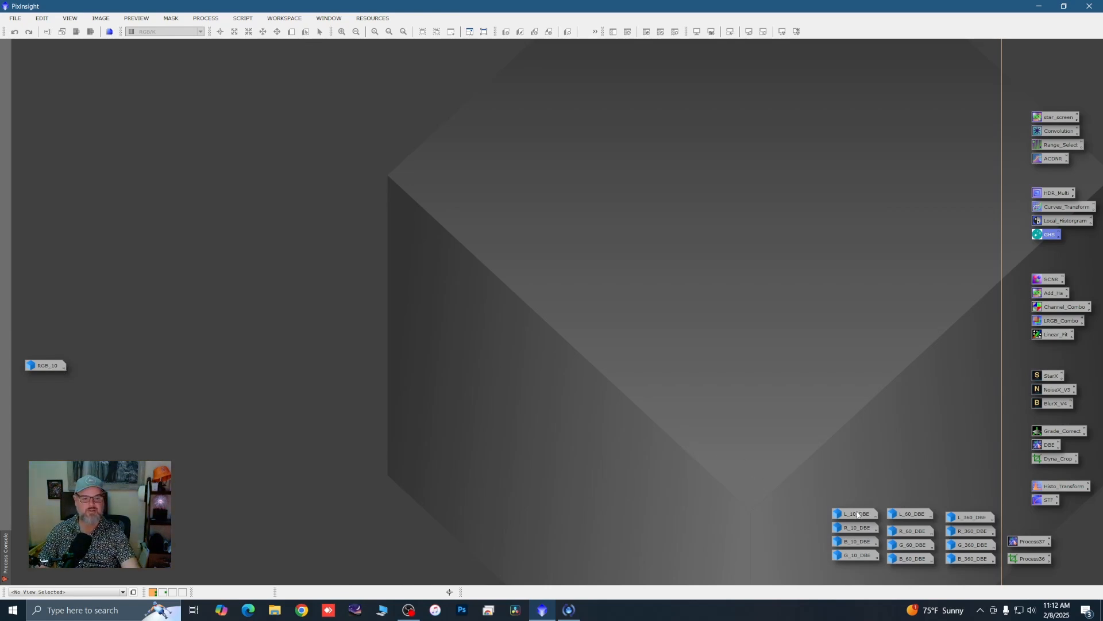
click(48, 371)
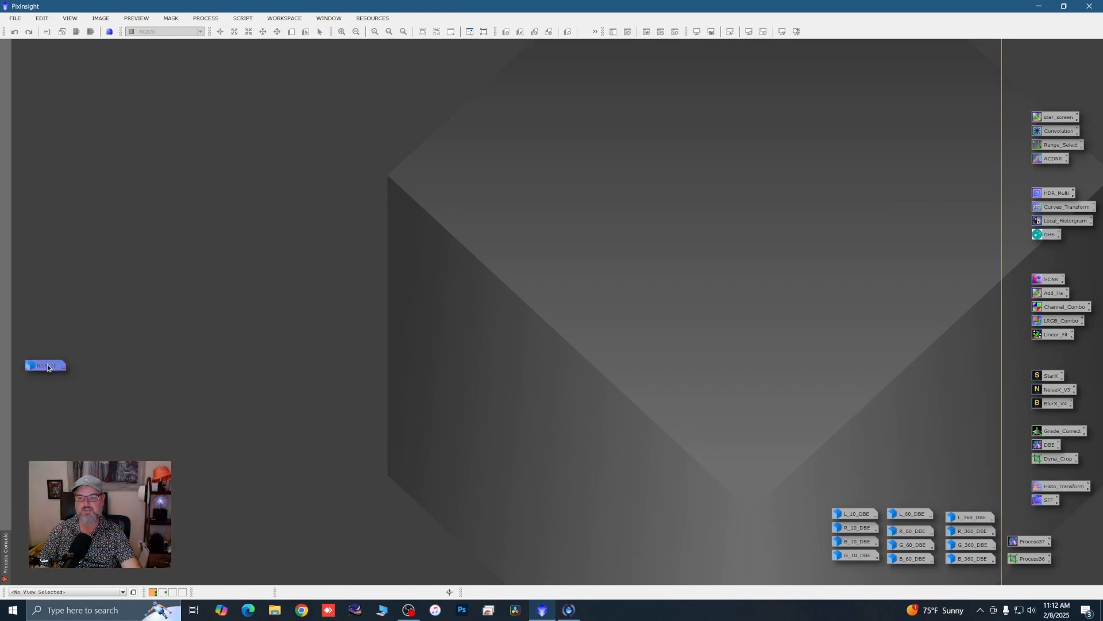
mouse_move(49, 371)
mouse_down()
mouse_move(42, 406)
mouse_move(45, 374)
mouse_up()
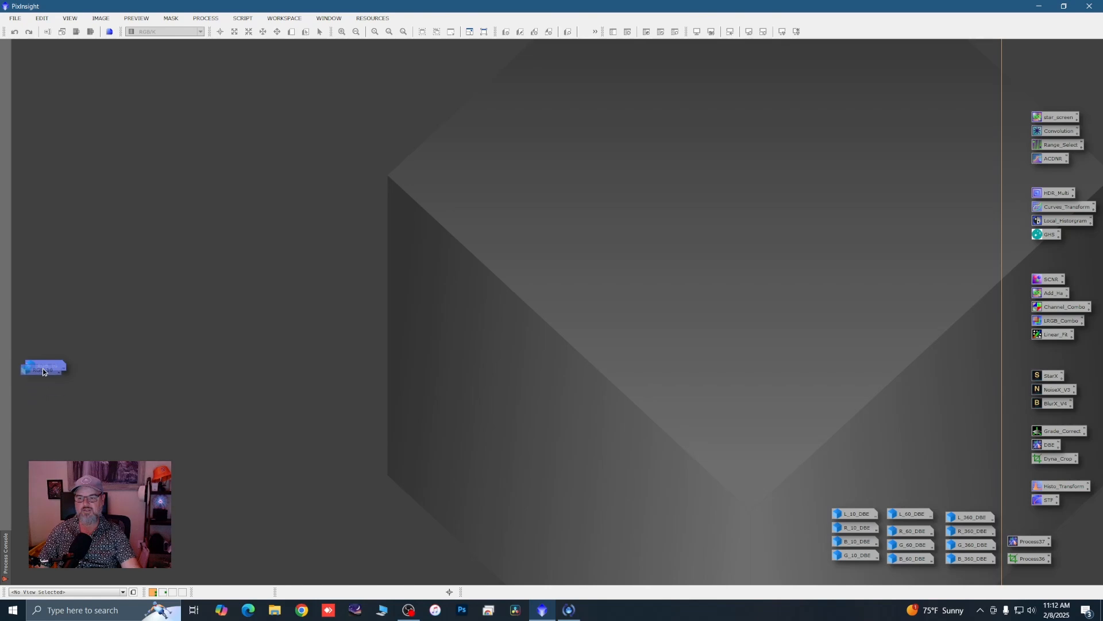
click(243, 20)
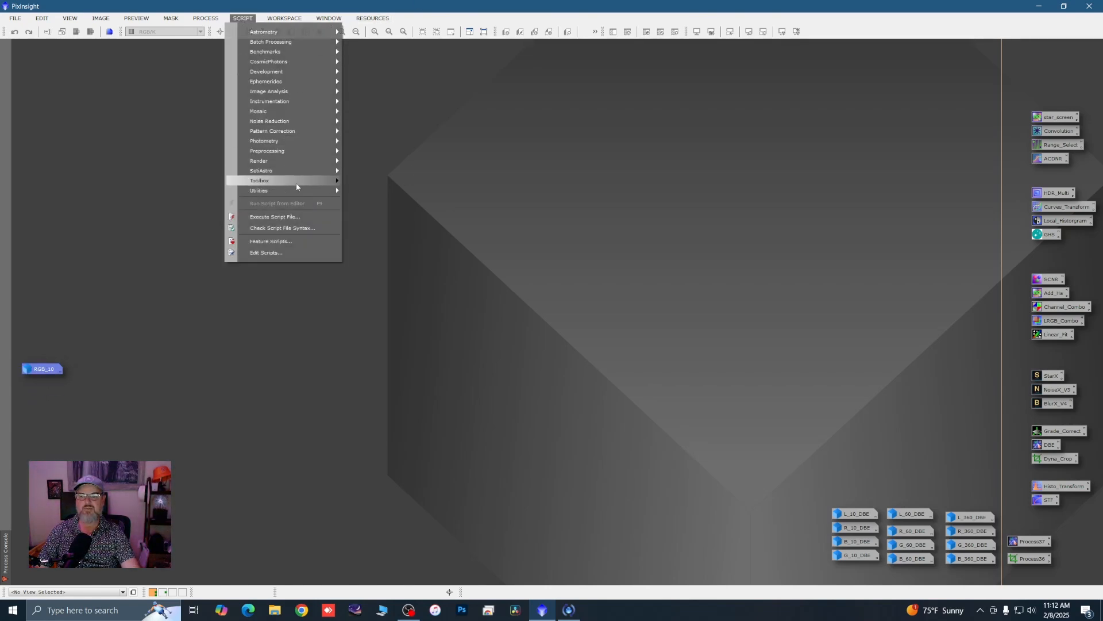
mouse_move(328, 205)
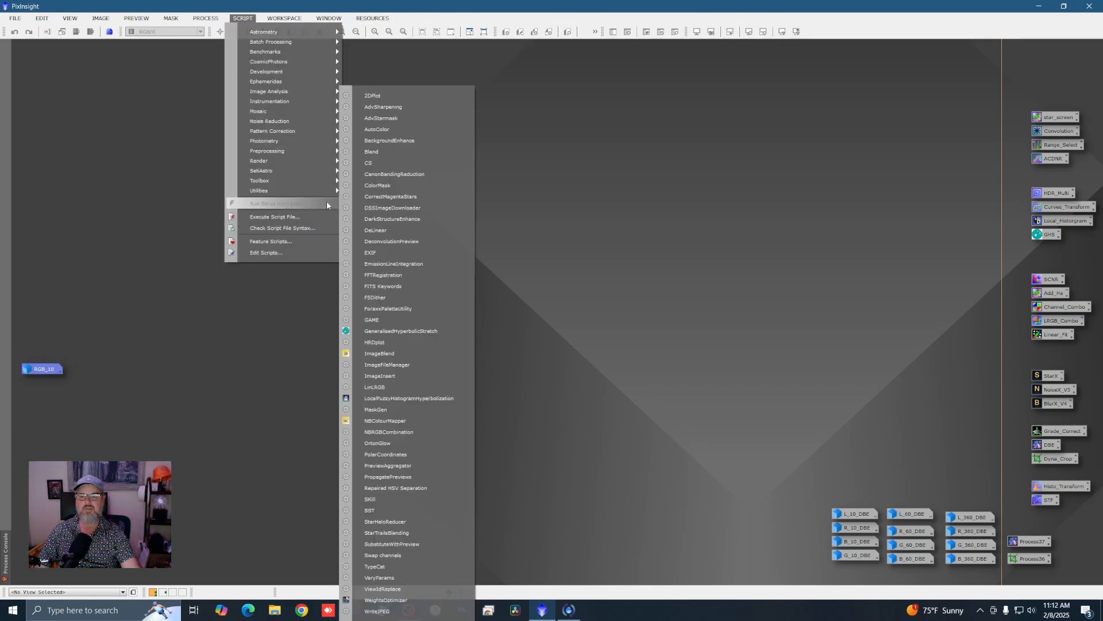
click(379, 353)
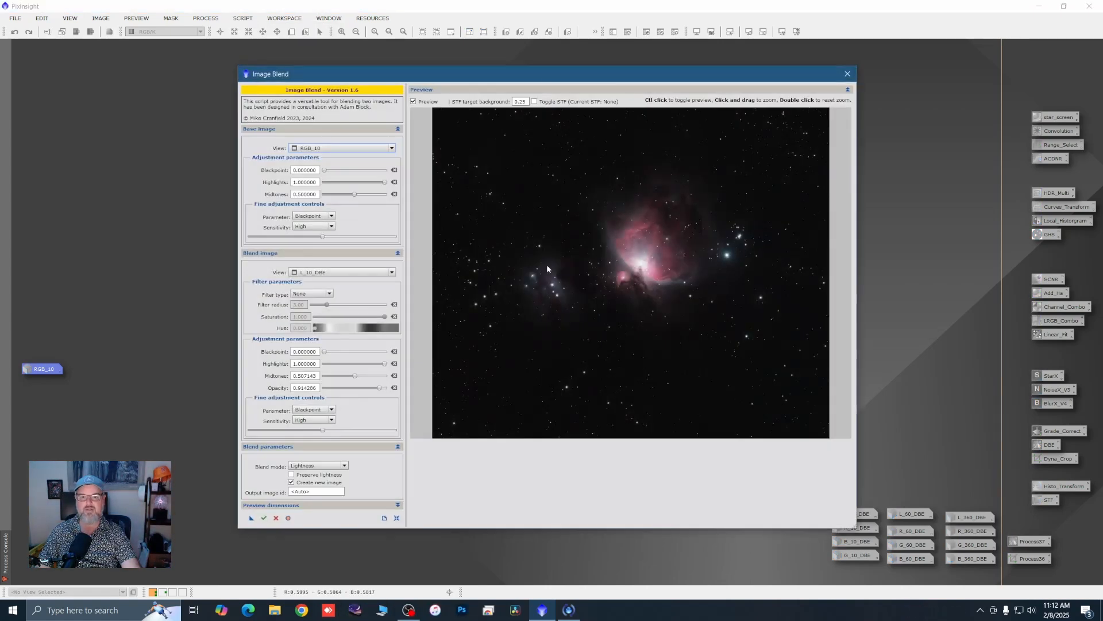
drag(548, 79, 527, 57)
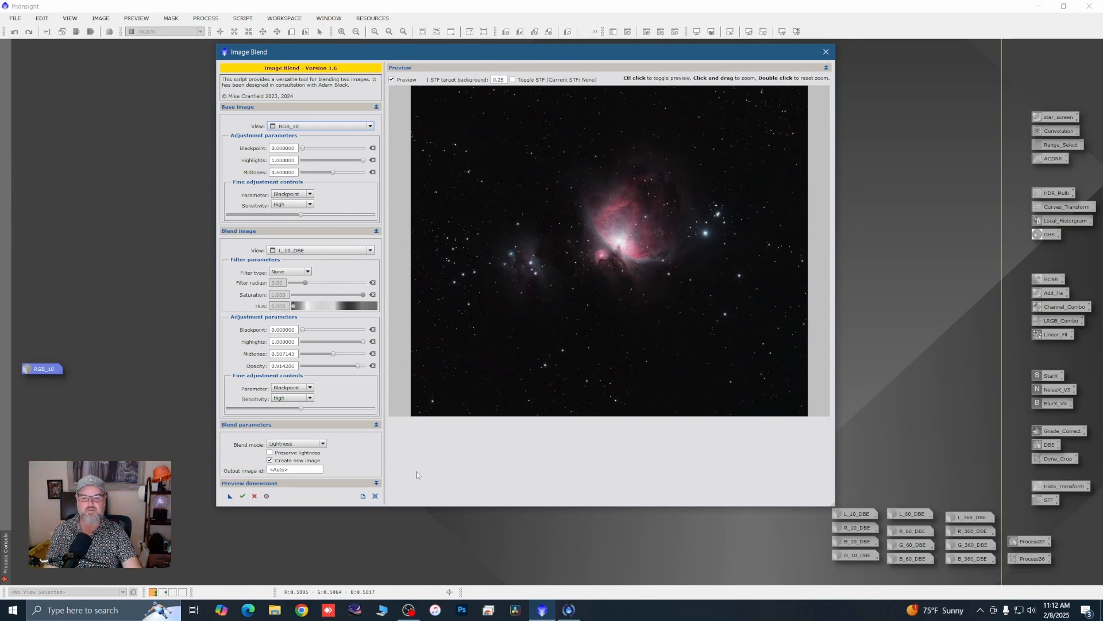
click(376, 495)
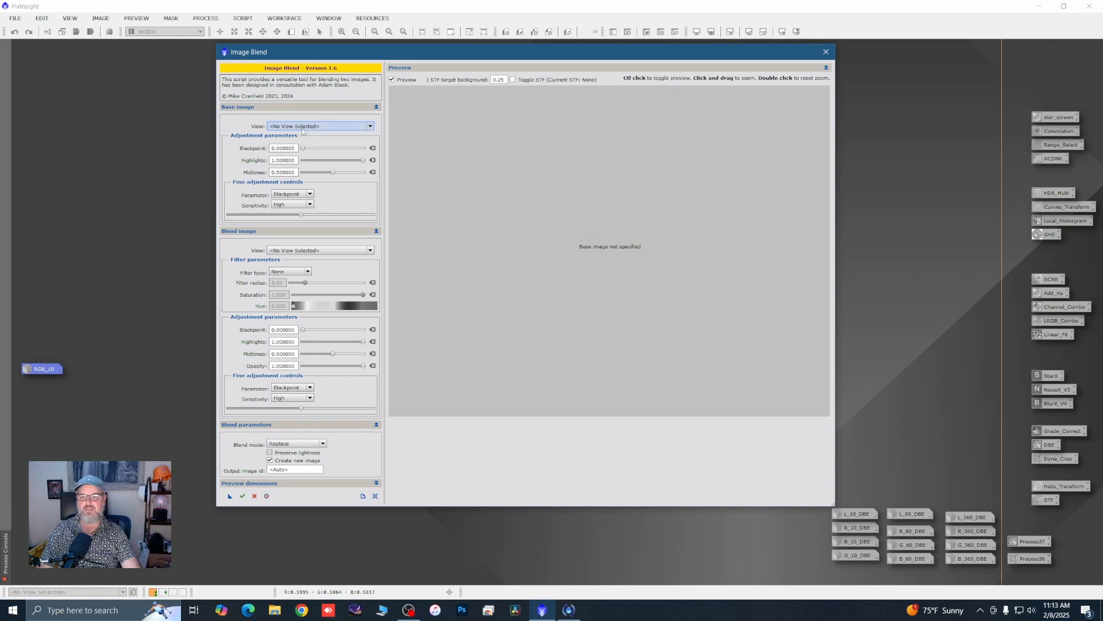
Step: Set RGB_10 as the base image and L_10_DBE as the blend image, using the Lightness blend mode
click(370, 127)
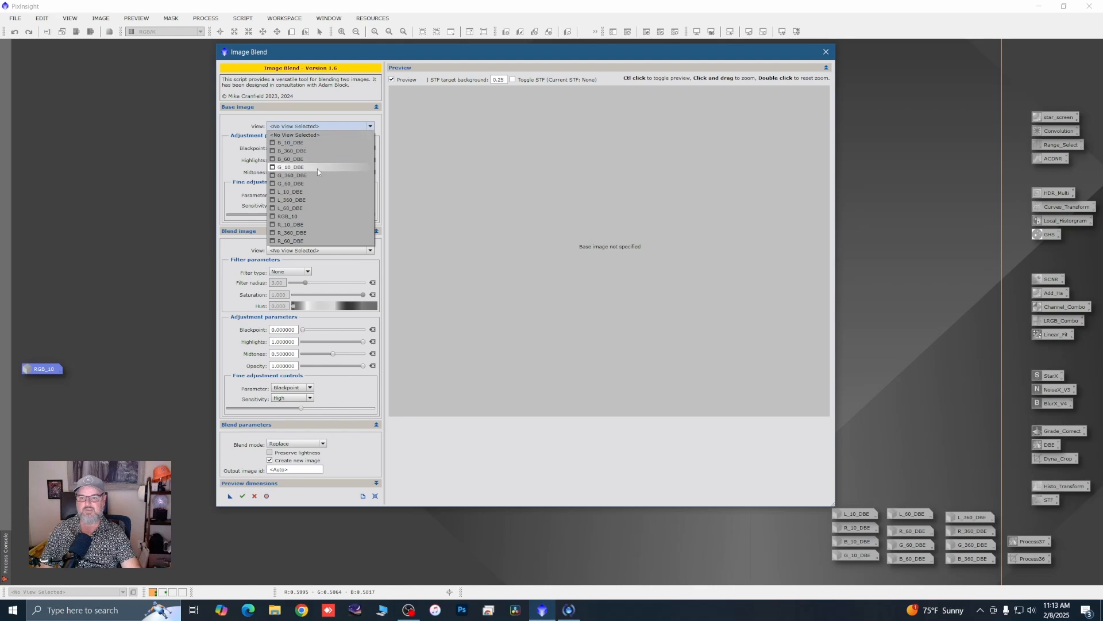
click(350, 216)
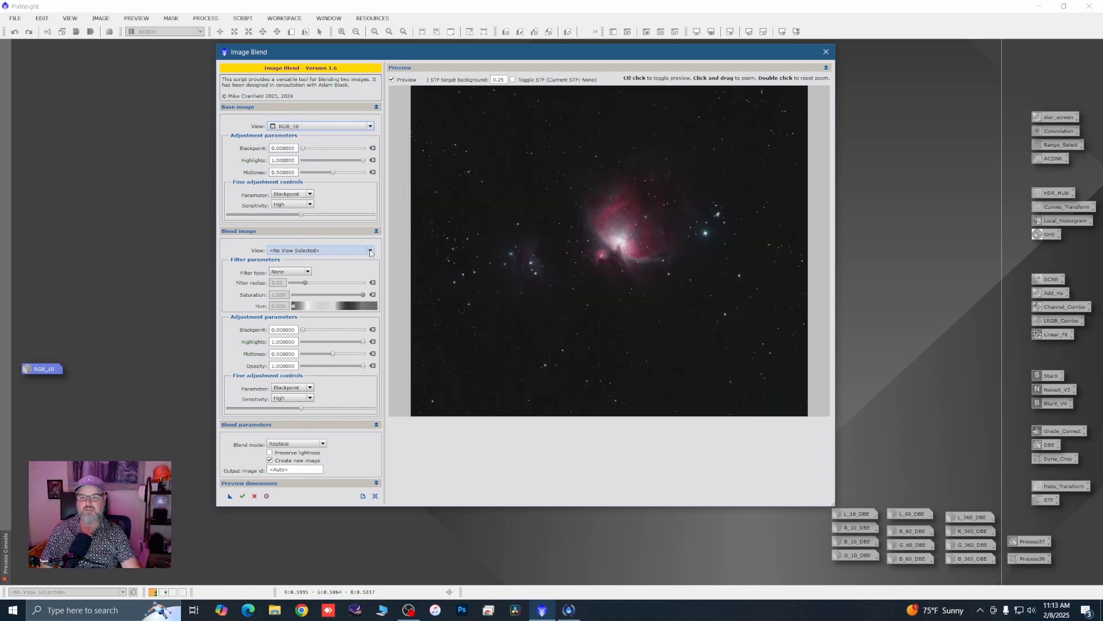
click(371, 251)
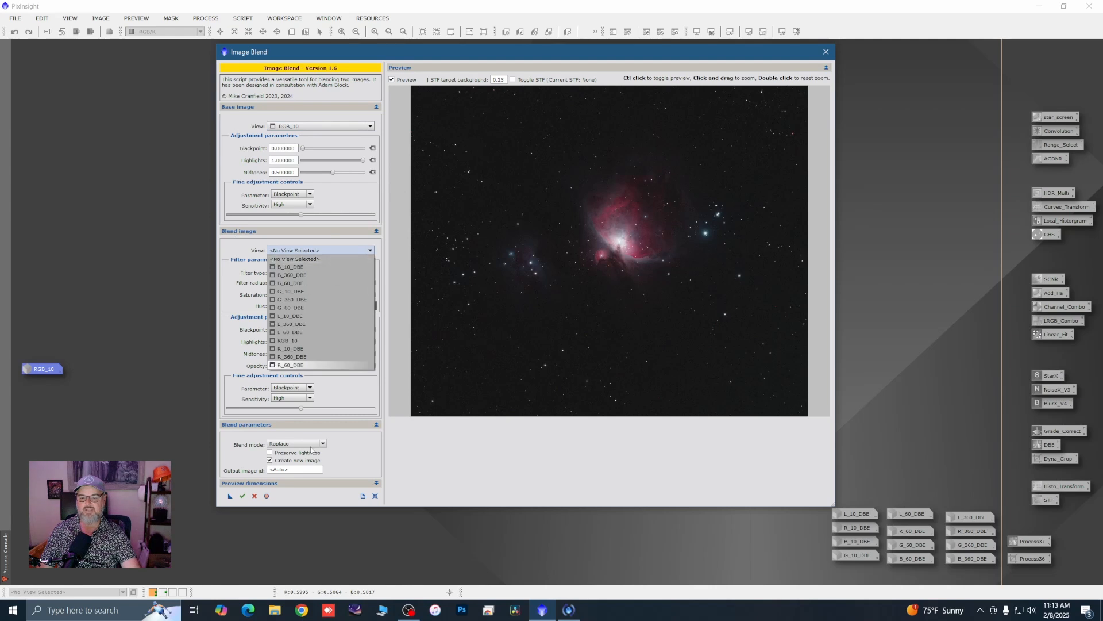
click(296, 315)
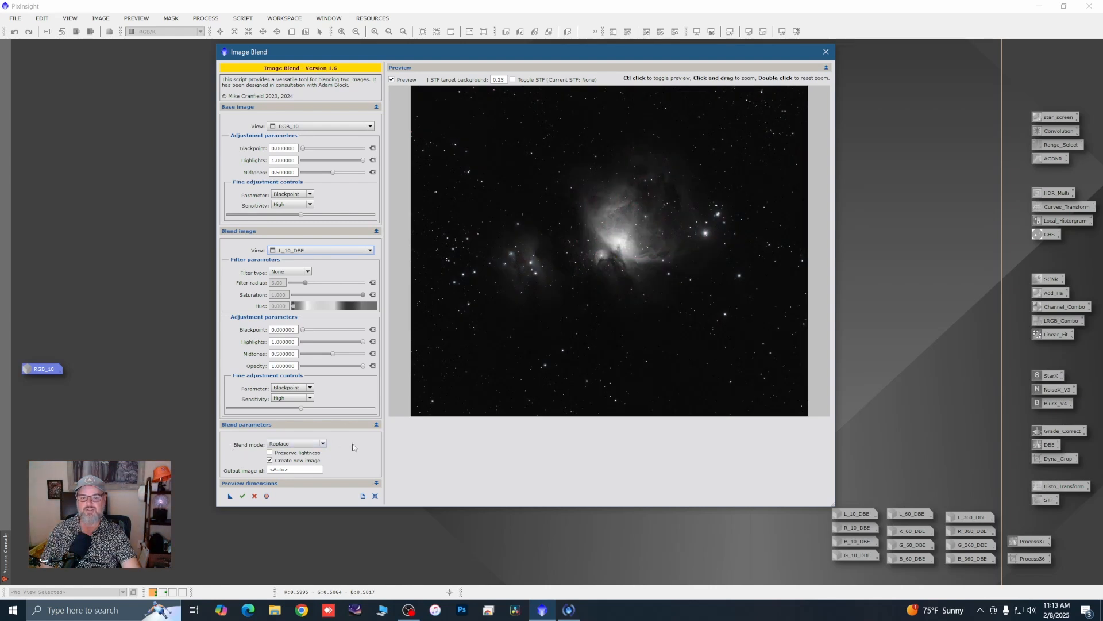
click(318, 444)
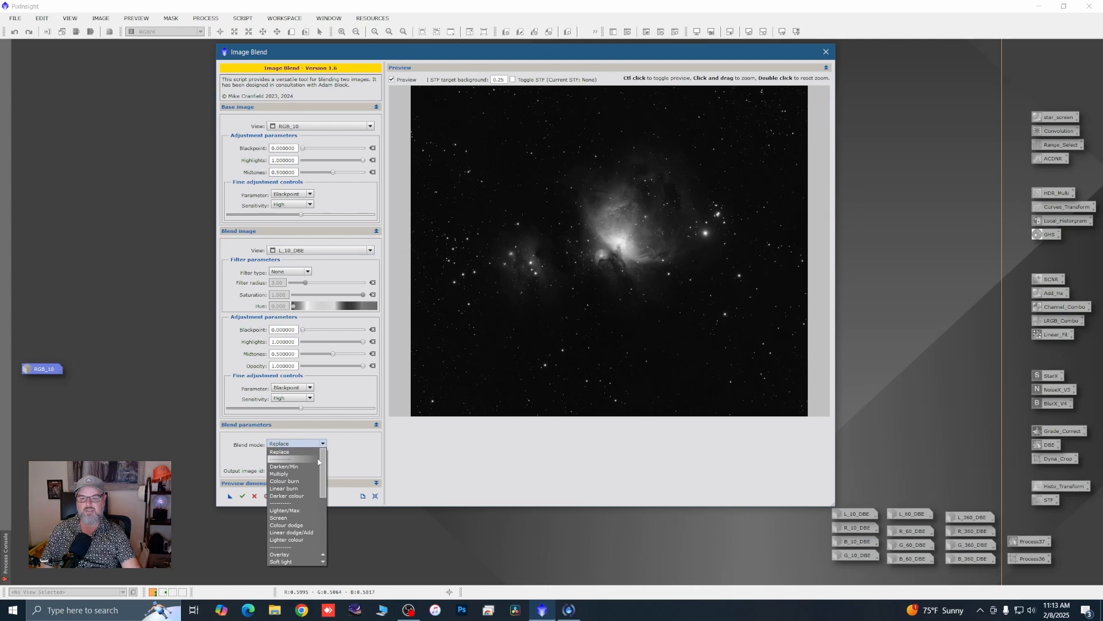
drag(323, 476, 320, 530)
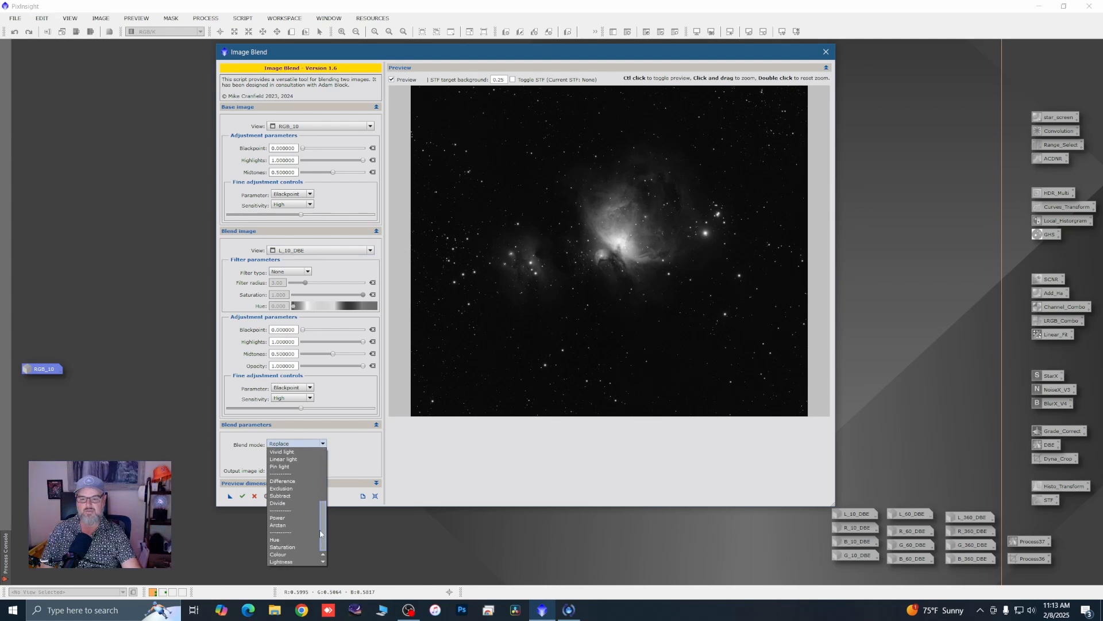
click(284, 562)
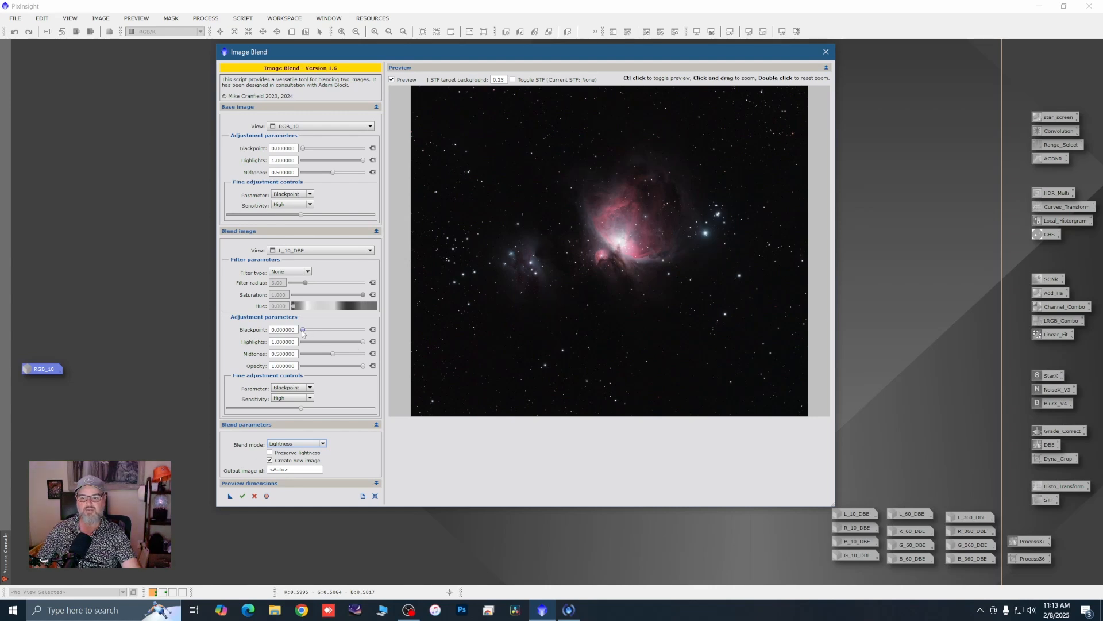
Step: Set the blend image's highlights to 0.942857, midtones to 0.542857 and opacity to 0.907143, run the blend and close the script
drag(303, 330, 306, 331)
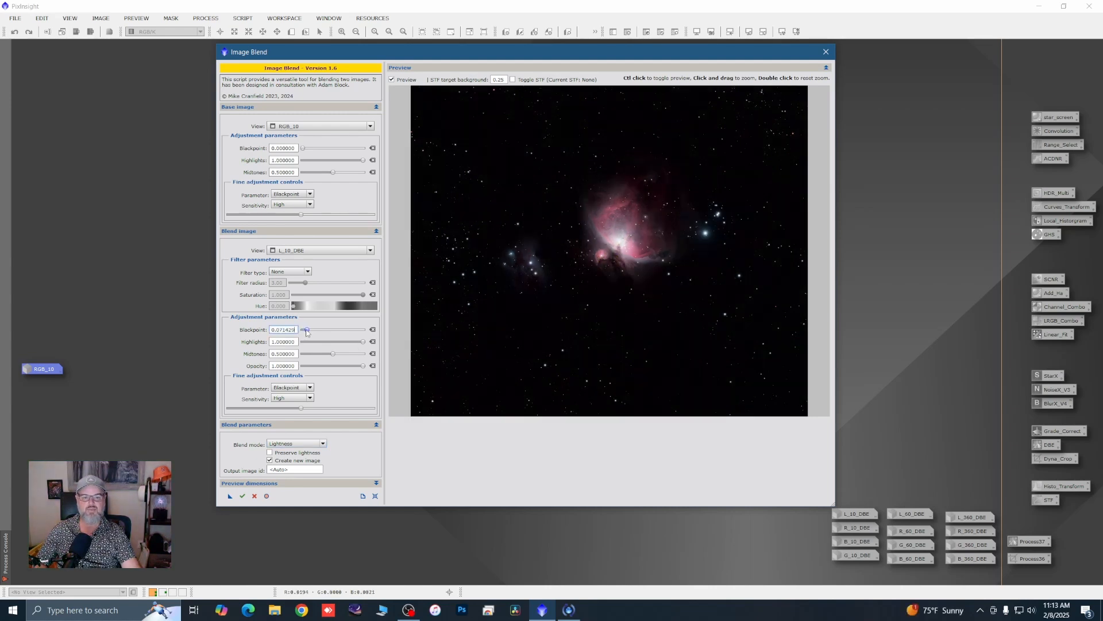
drag(307, 332, 302, 331)
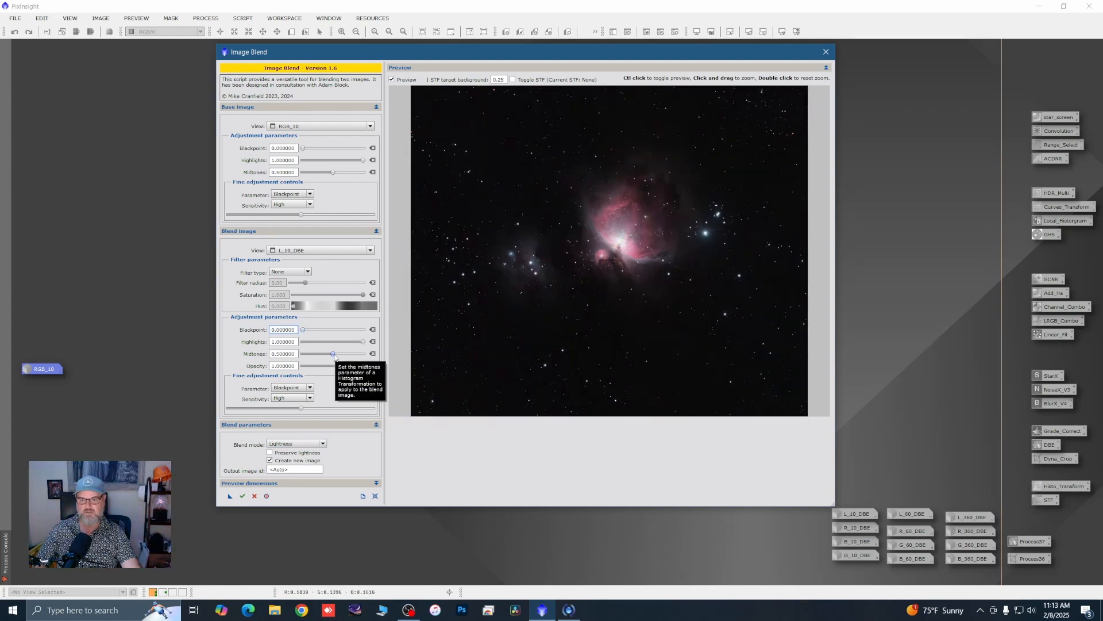
click(364, 342)
drag(363, 342, 335, 359)
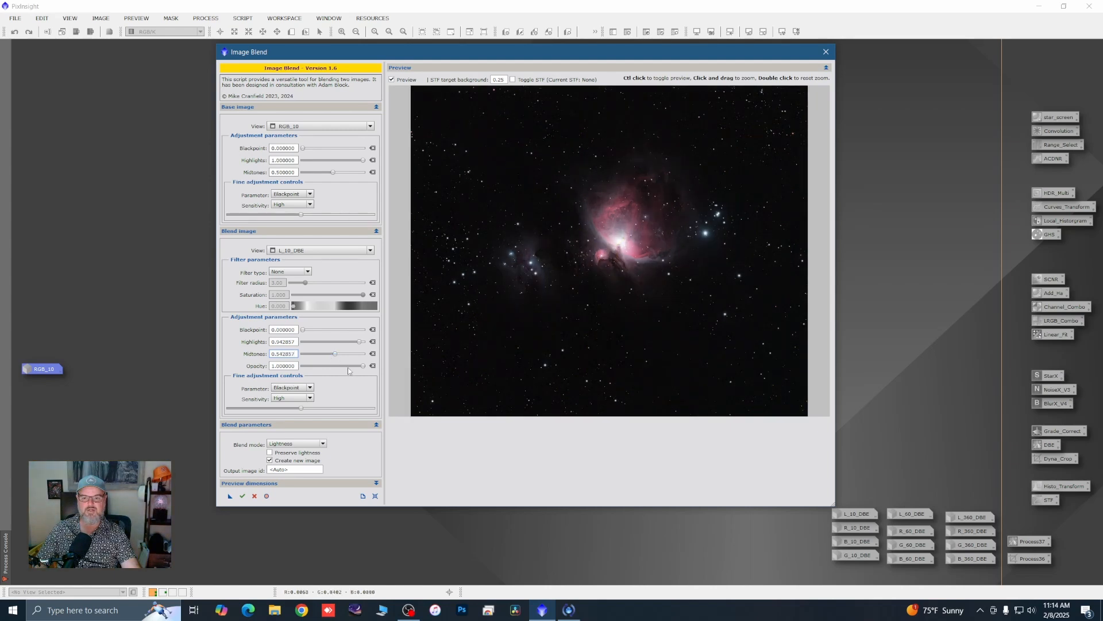
click(363, 366)
drag(363, 367, 358, 368)
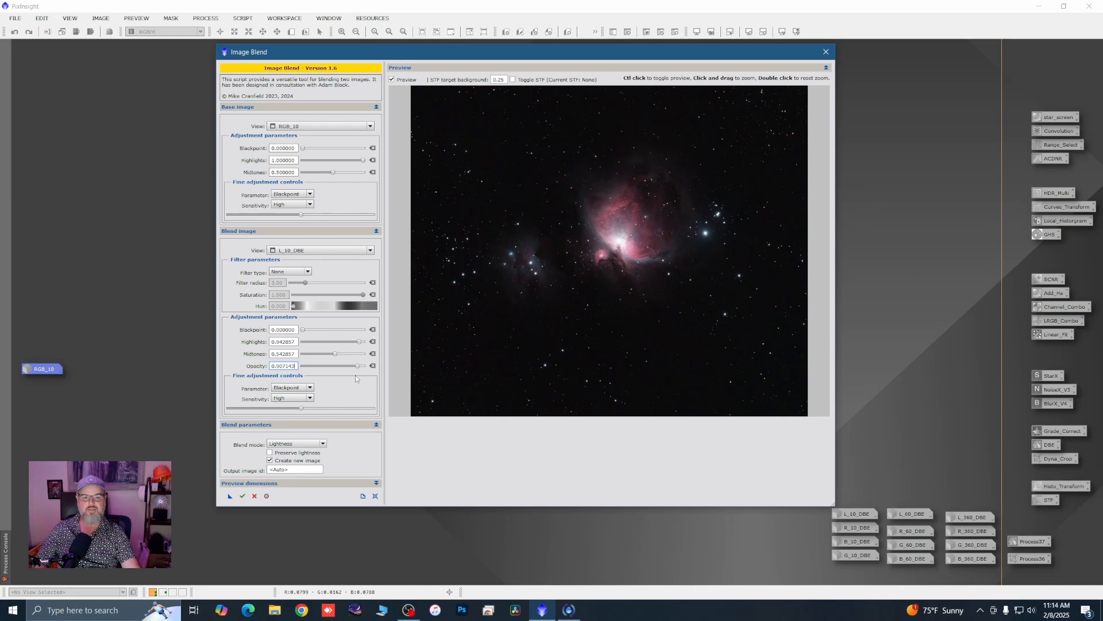
click(243, 495)
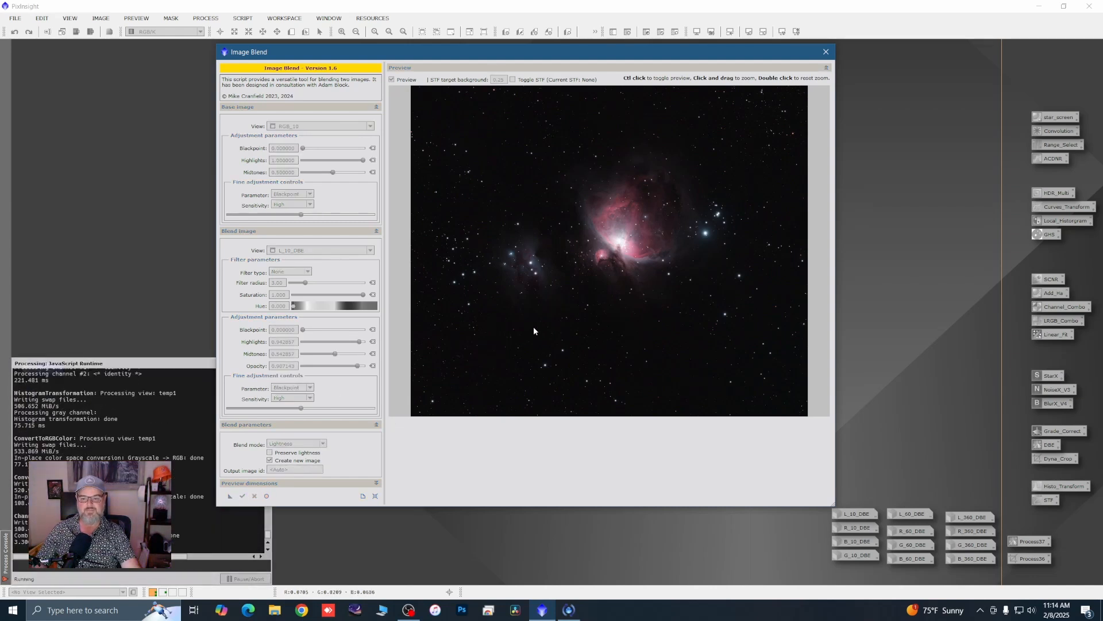
click(826, 52)
Step: Change the identifier of the new blended image to Master_10
drag(665, 131, 561, 135)
double_click(272, 167)
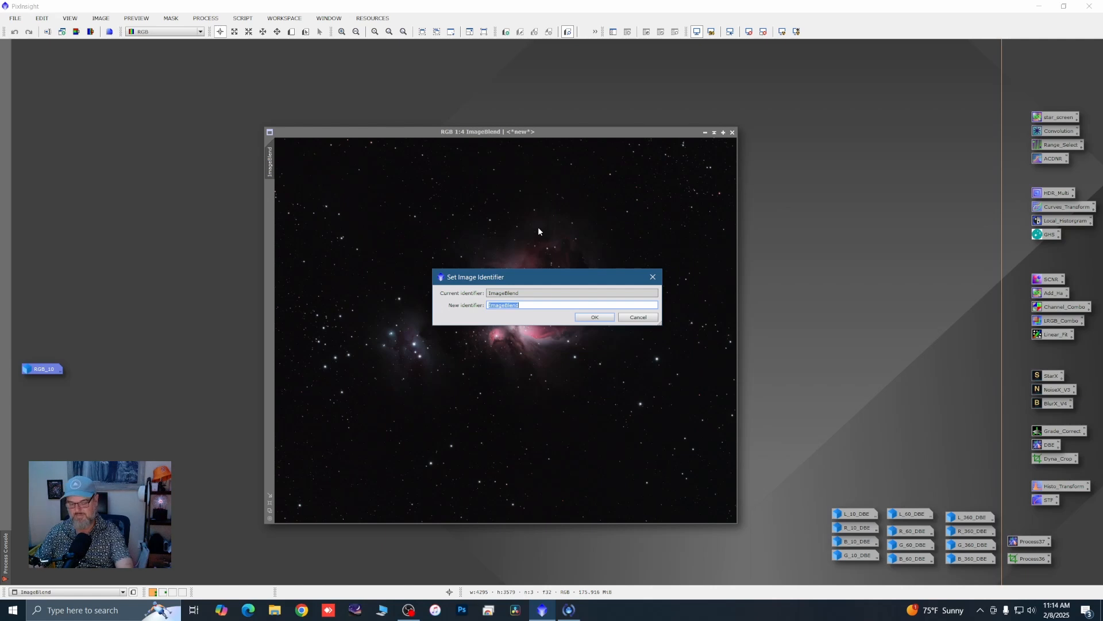
text(Mast)
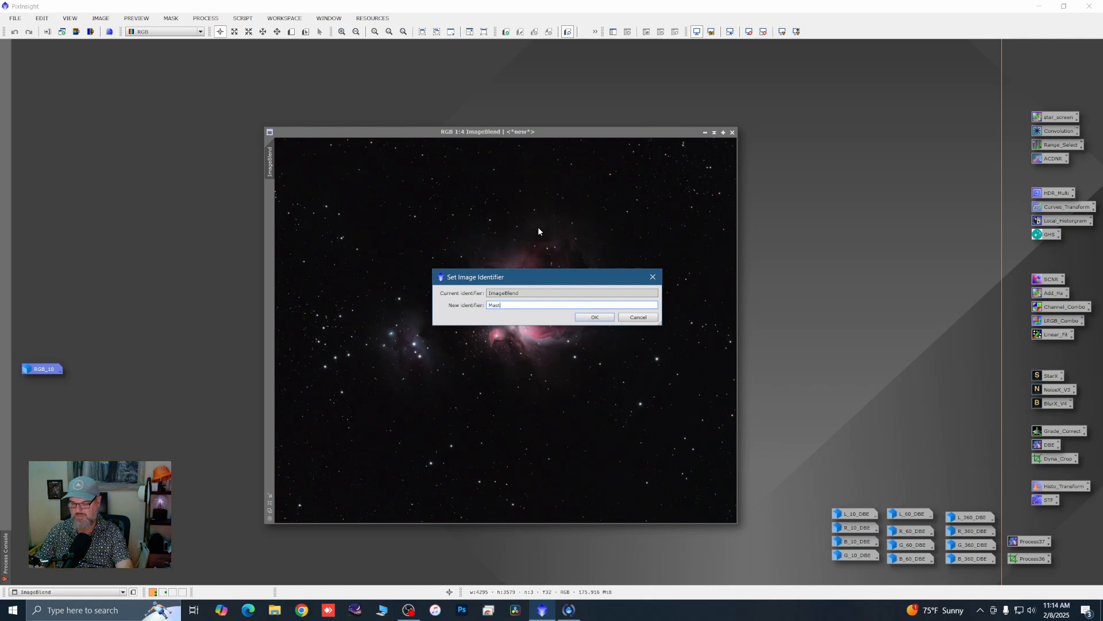
text(er_10)
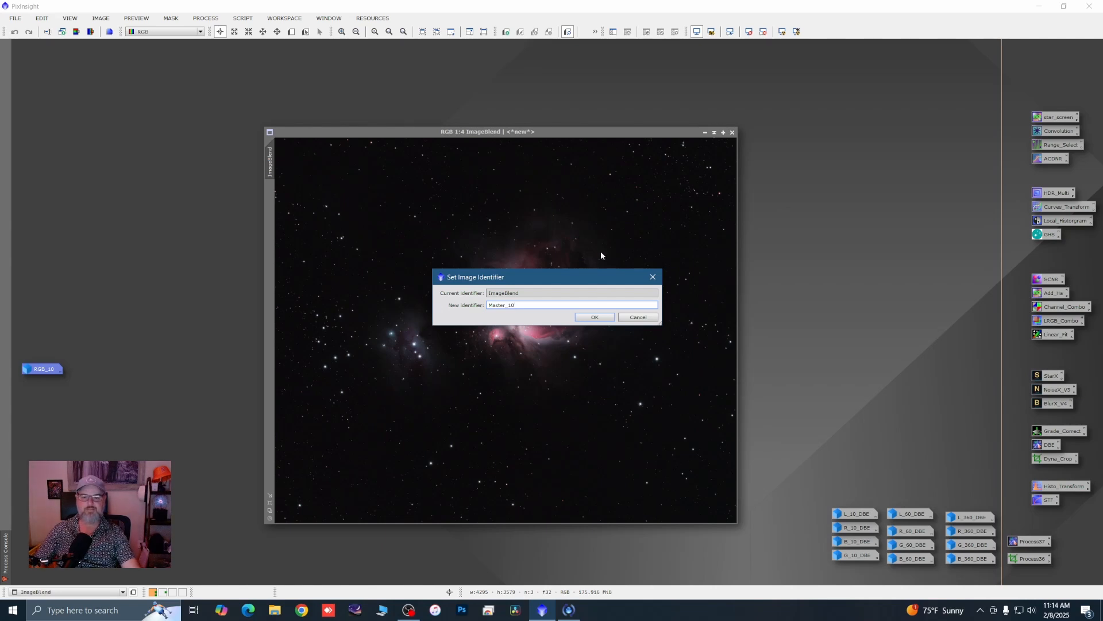
click(595, 316)
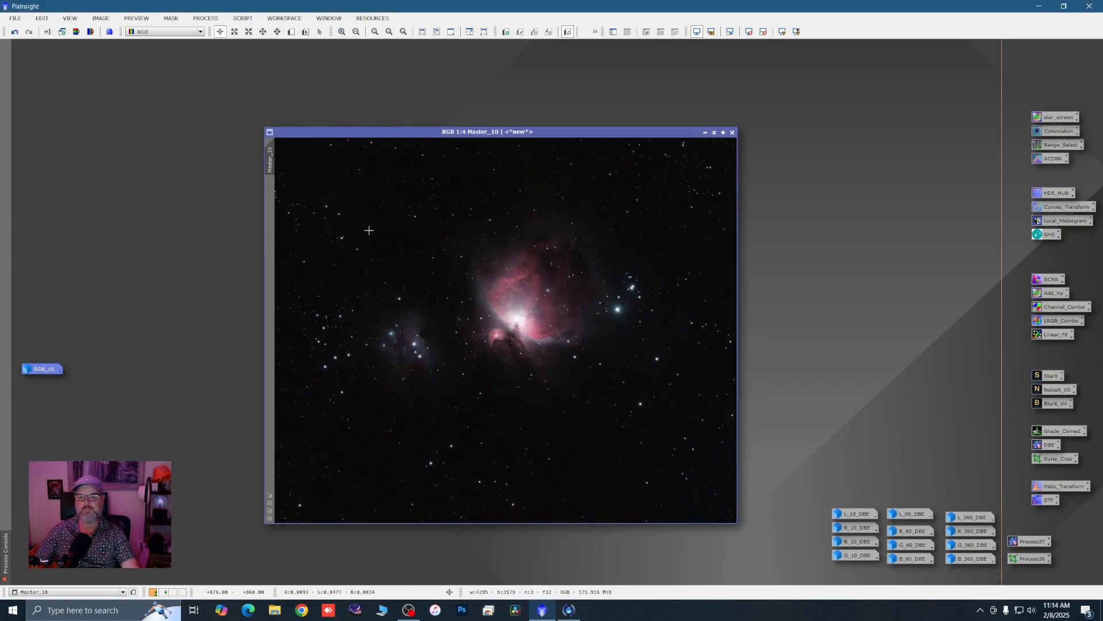
Step: Delete the RGB_10 image without saving it, then minimize Master_10 to an icon and set it aside in the workspace
right_click(49, 371)
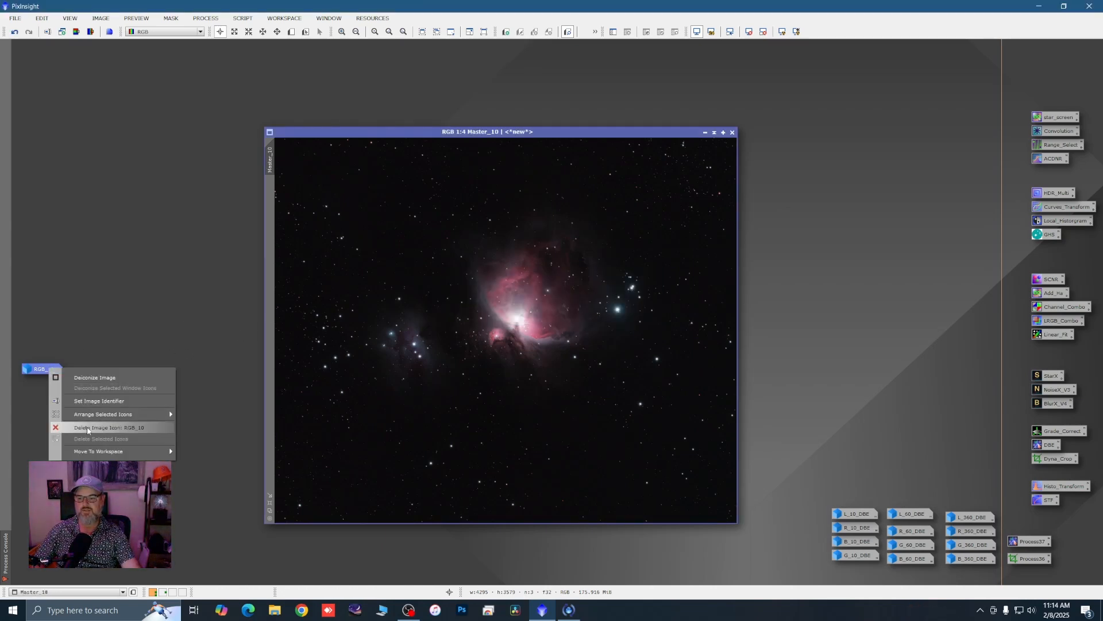
click(140, 421)
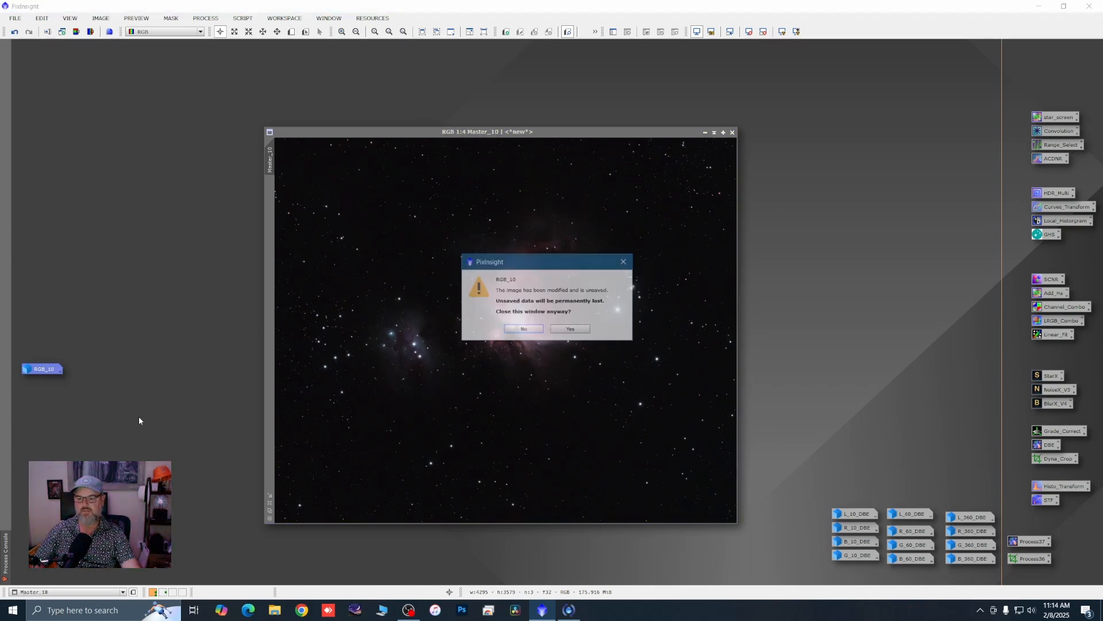
click(564, 331)
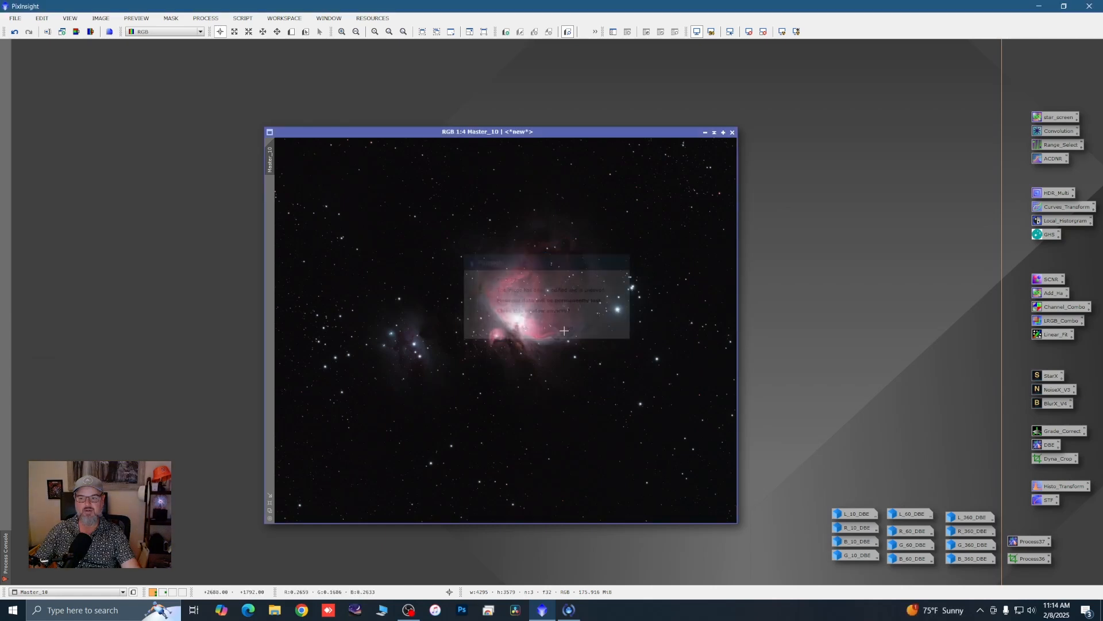
click(703, 132)
drag(524, 331, 42, 59)
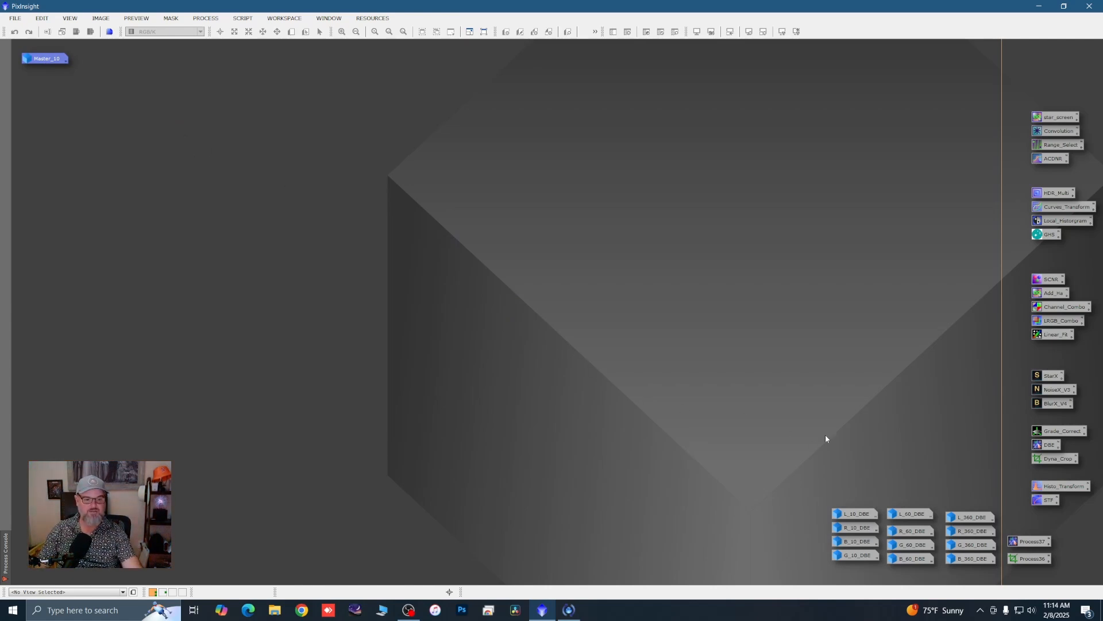
Step: Combine R_60_DBE, G_60_DBE and B_60_DBE into a new RGB image with ChannelCombination and close the process
double_click(1052, 310)
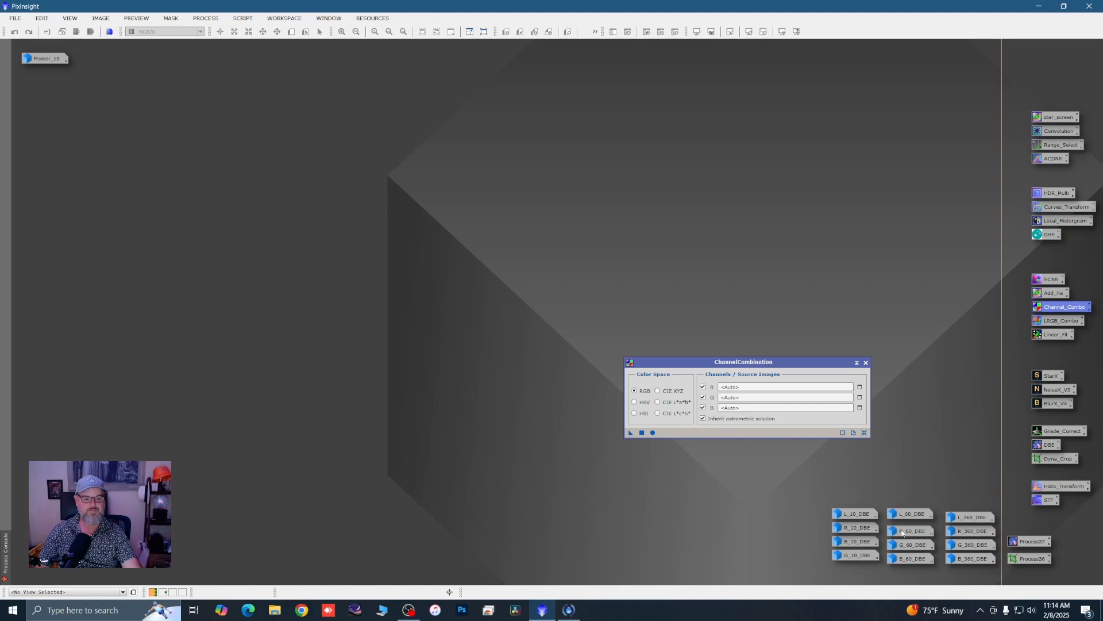
drag(903, 532, 747, 391)
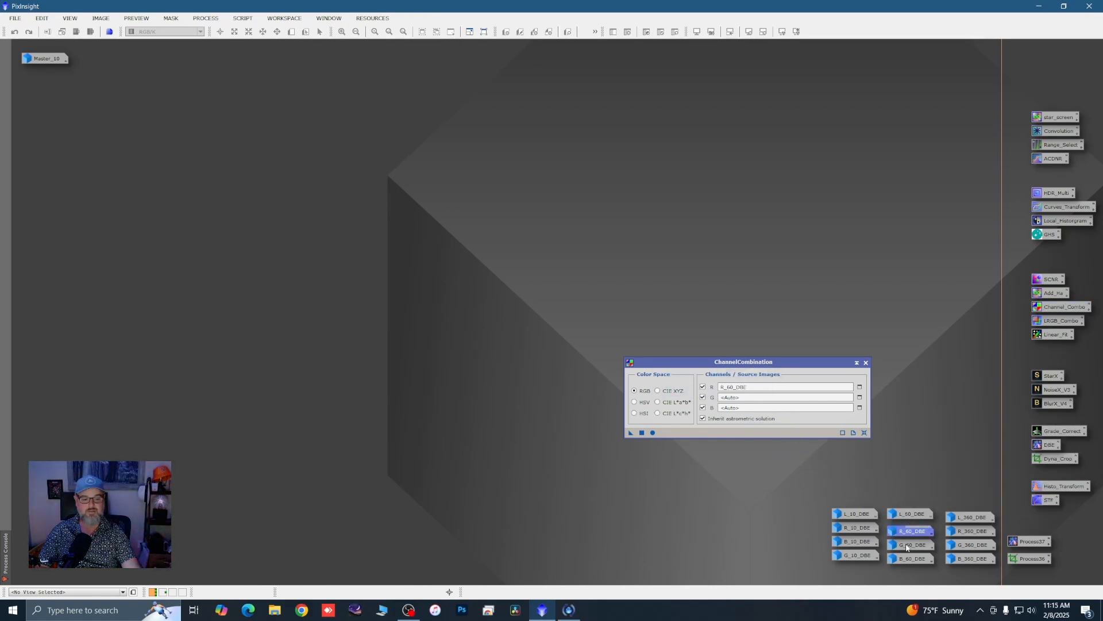
drag(930, 546, 745, 401)
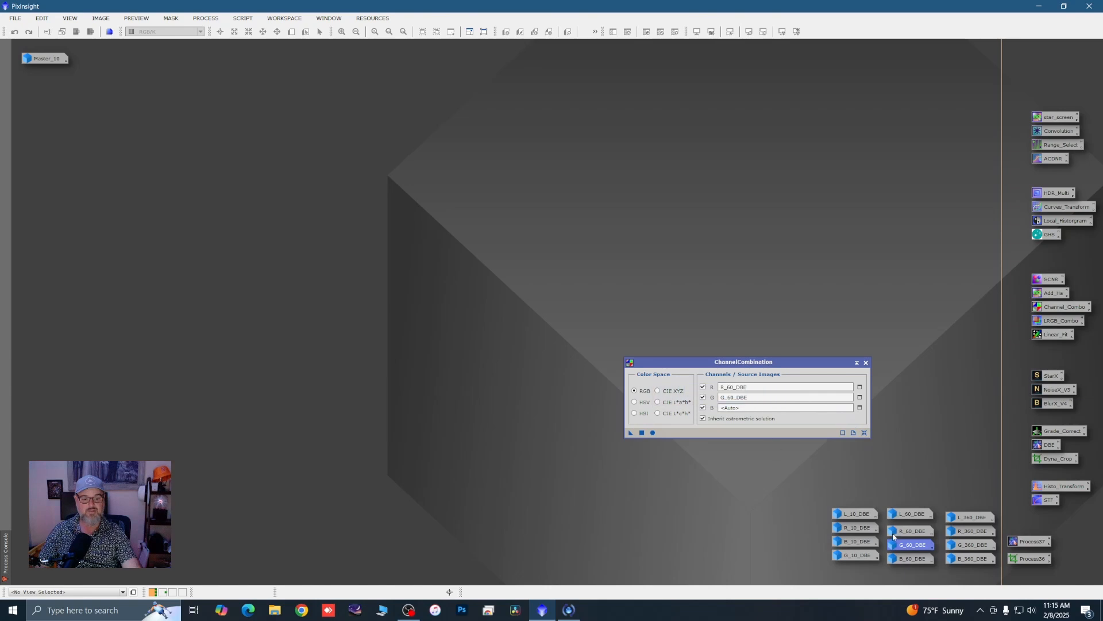
drag(907, 560, 739, 408)
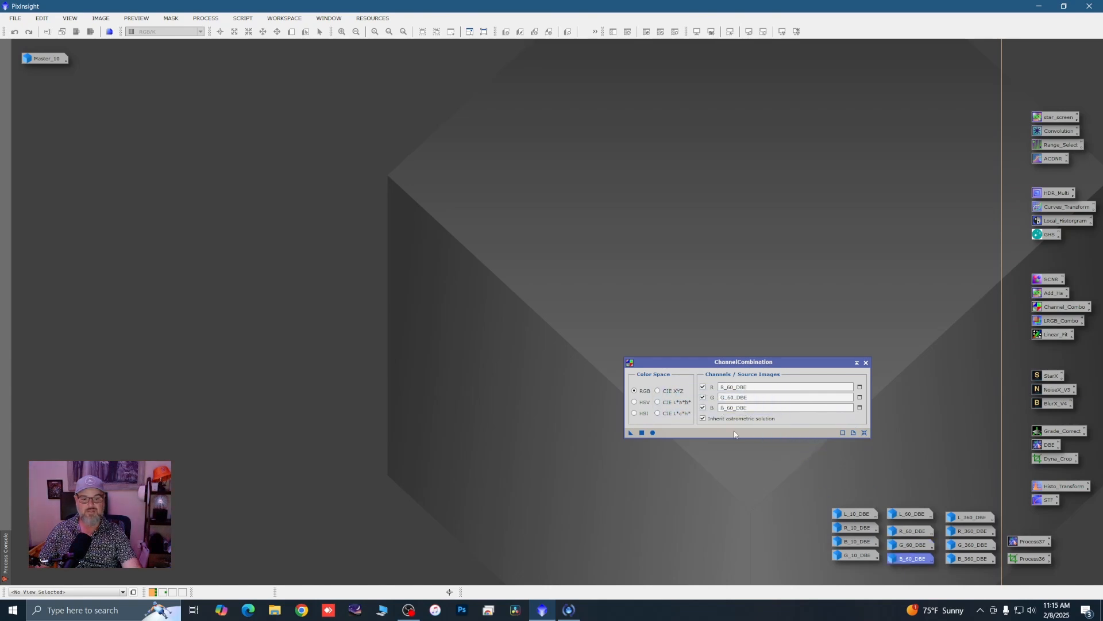
click(654, 432)
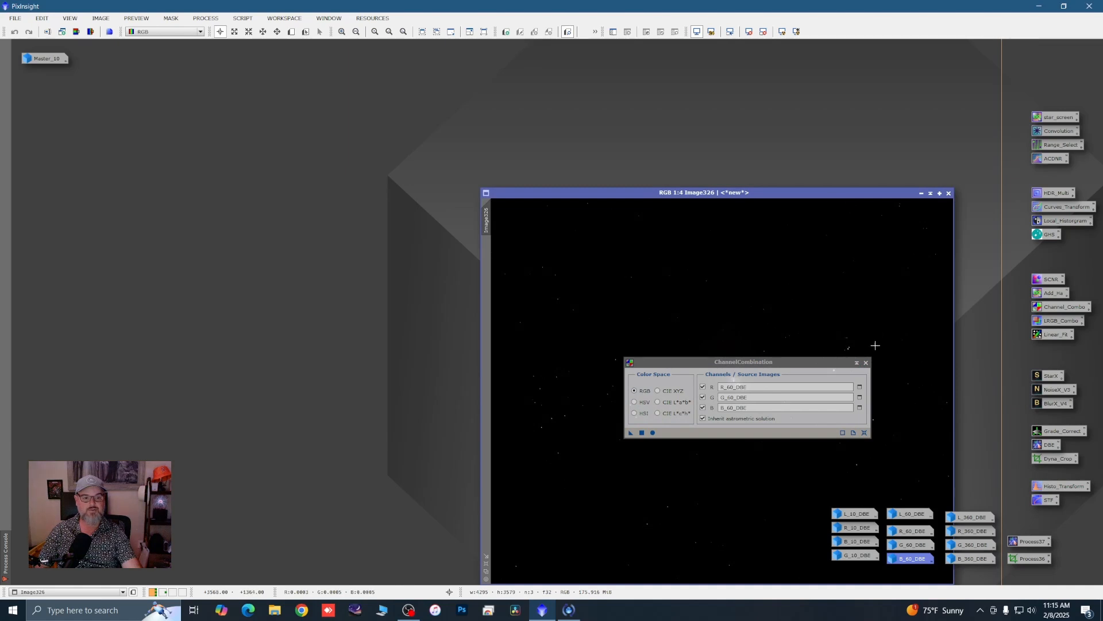
click(866, 362)
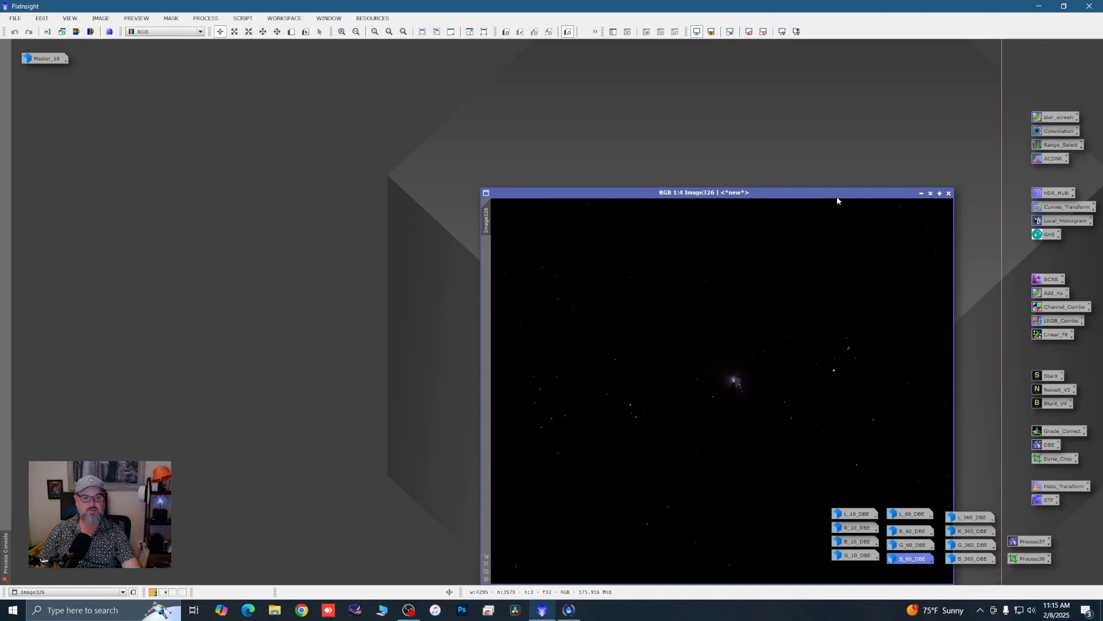
Step: Move the new RGB image into clear workspace and apply an automatic screen stretch to it
drag(836, 195, 456, 119)
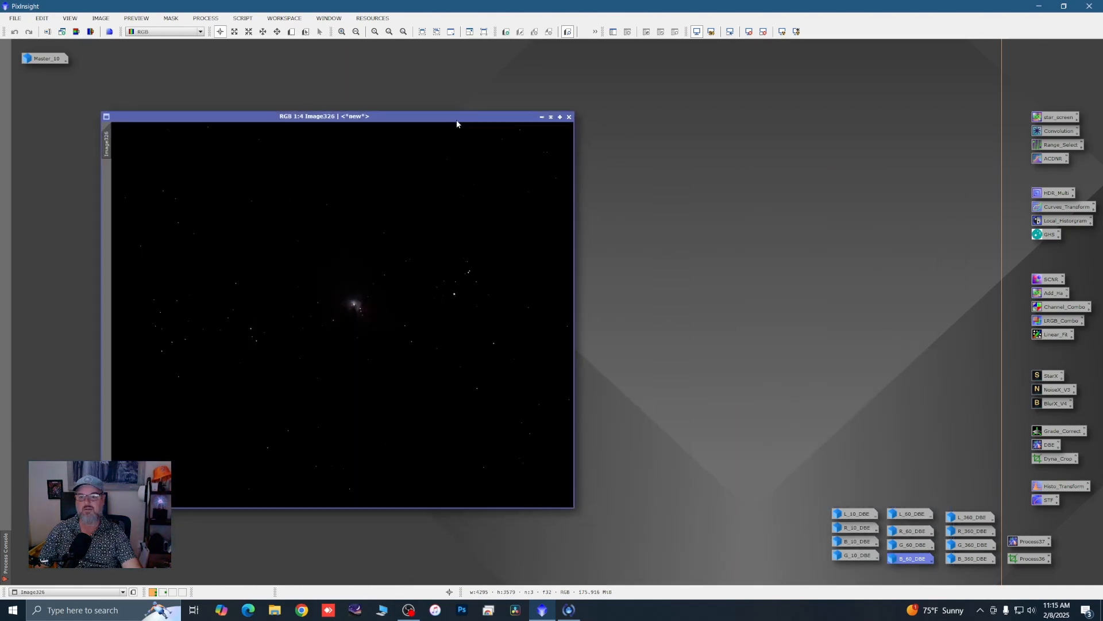
key(ctrl+a)
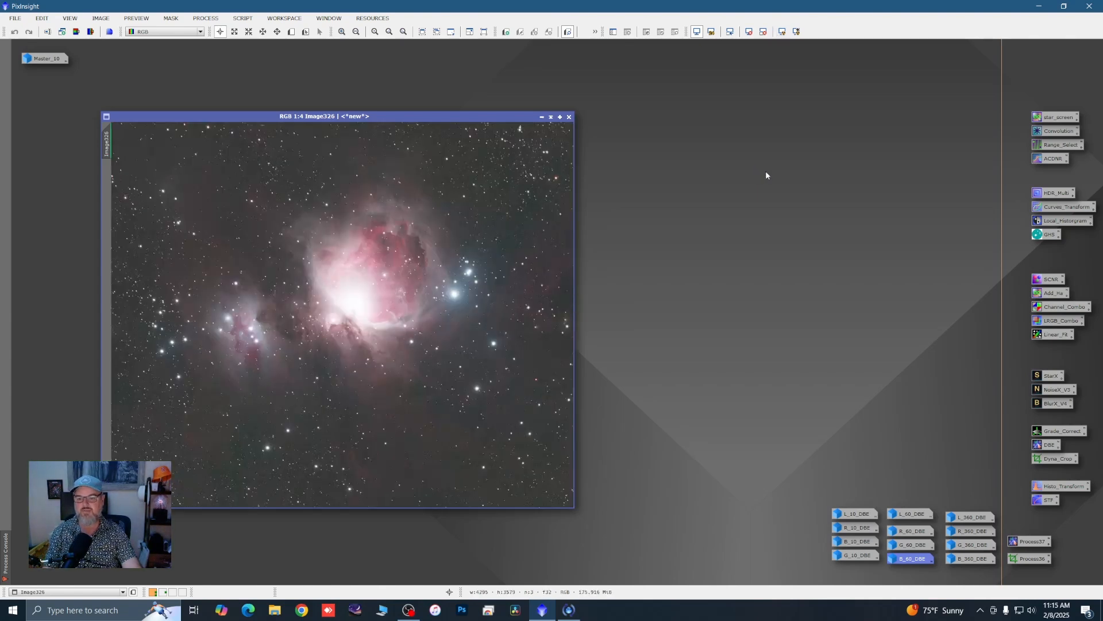
drag(391, 116, 338, 103)
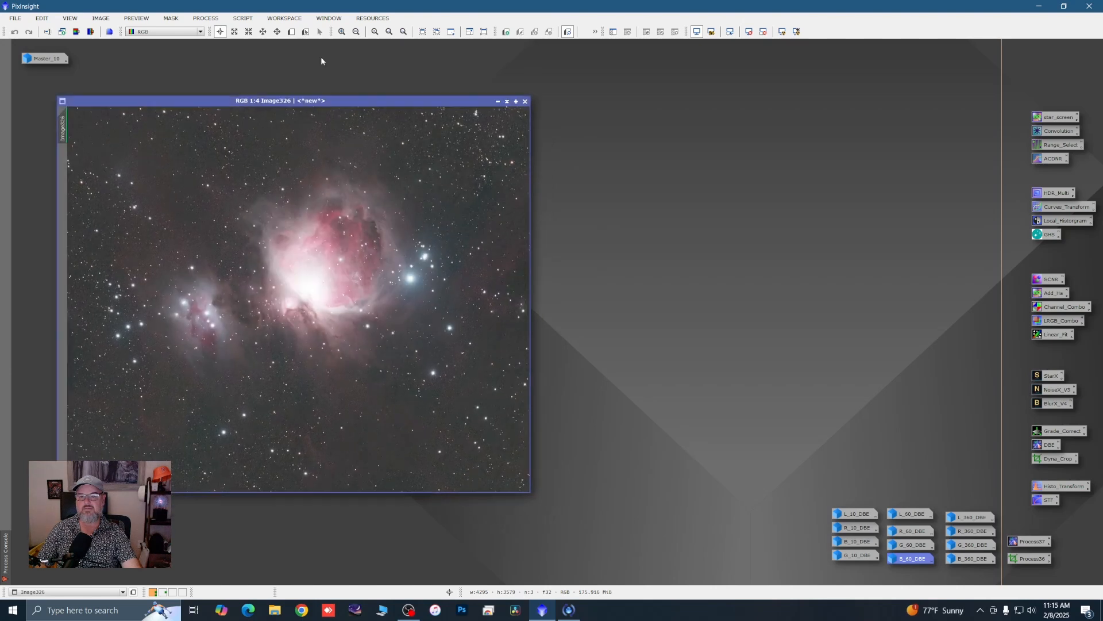
click(244, 18)
mouse_move(276, 31)
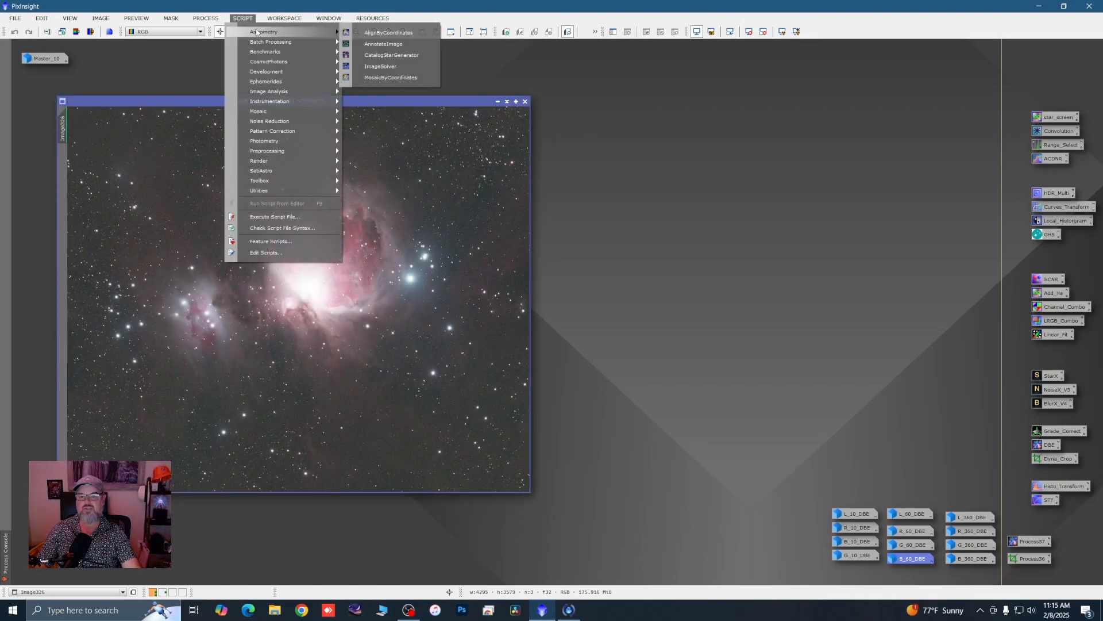
click(372, 43)
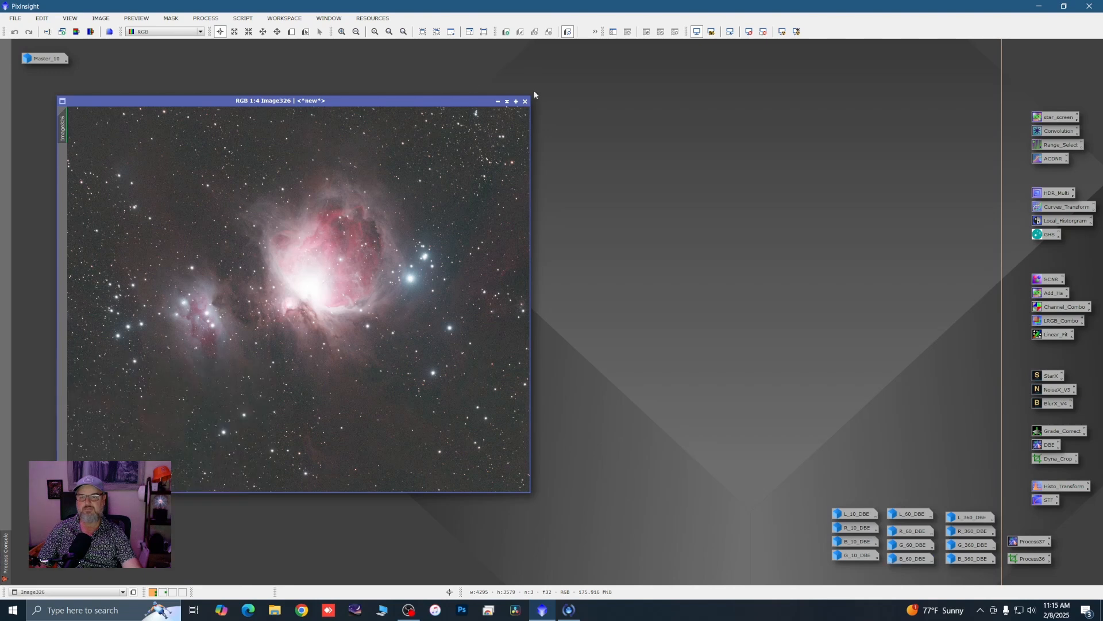
Step: Plate-solve the combined image with the ImageSolver script, using coordinates from an online search for M42 and focal distance for the image scale
click(242, 18)
mouse_move(265, 32)
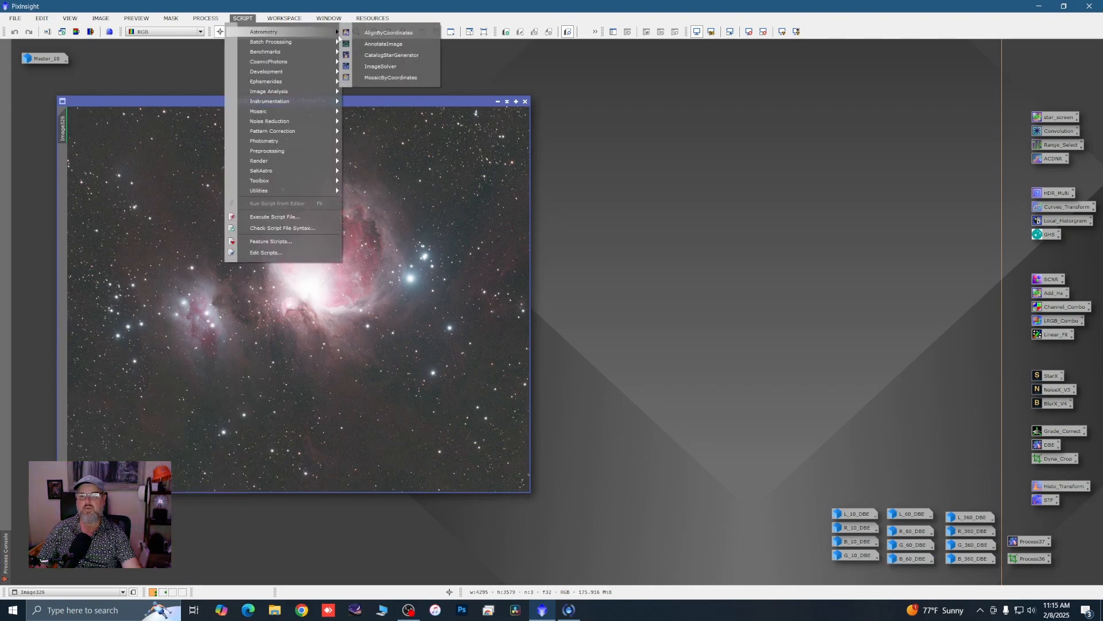
click(380, 66)
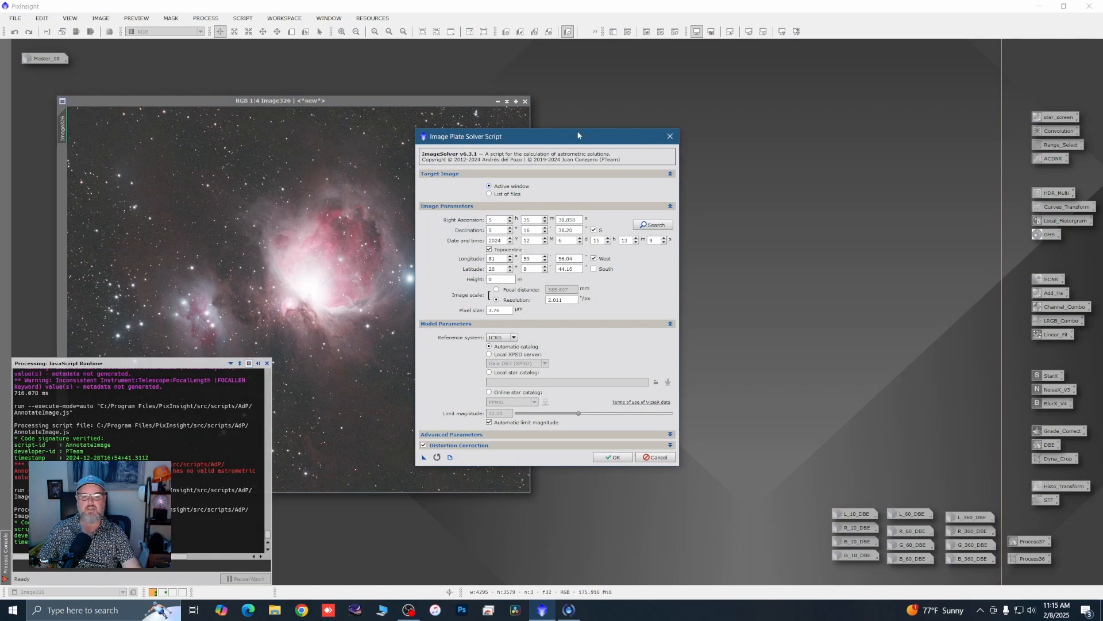
drag(577, 137, 705, 124)
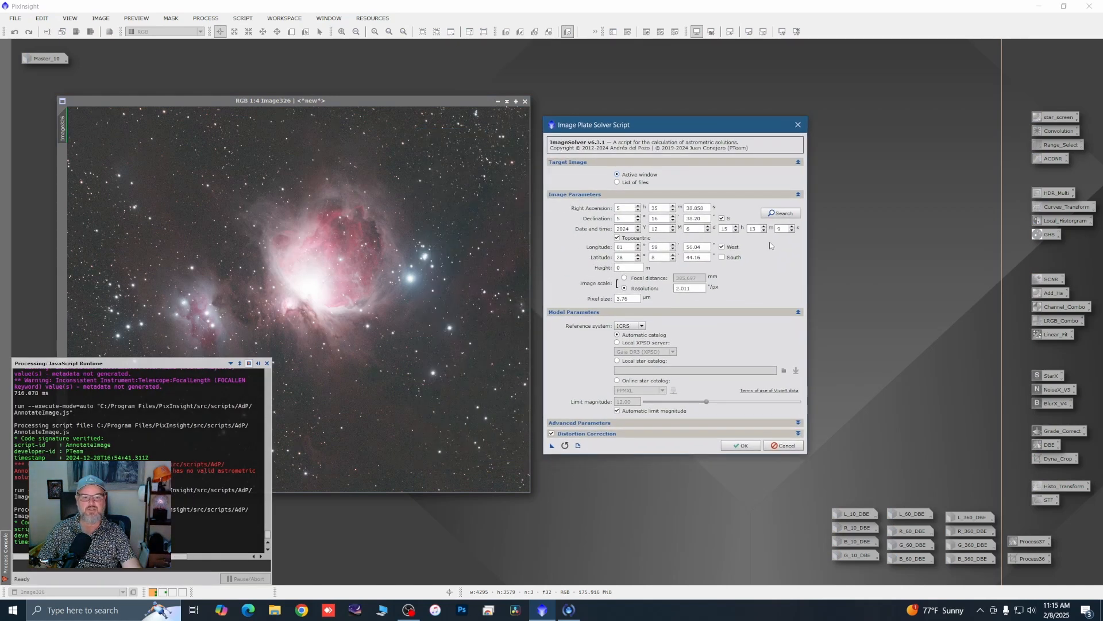
click(781, 213)
click(493, 246)
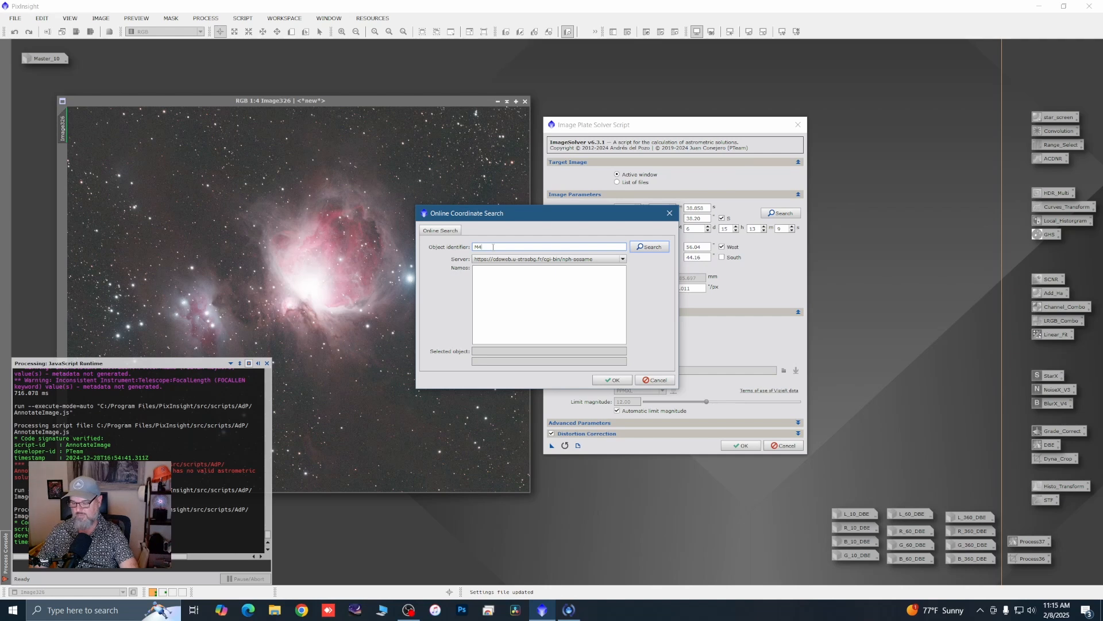
click(647, 248)
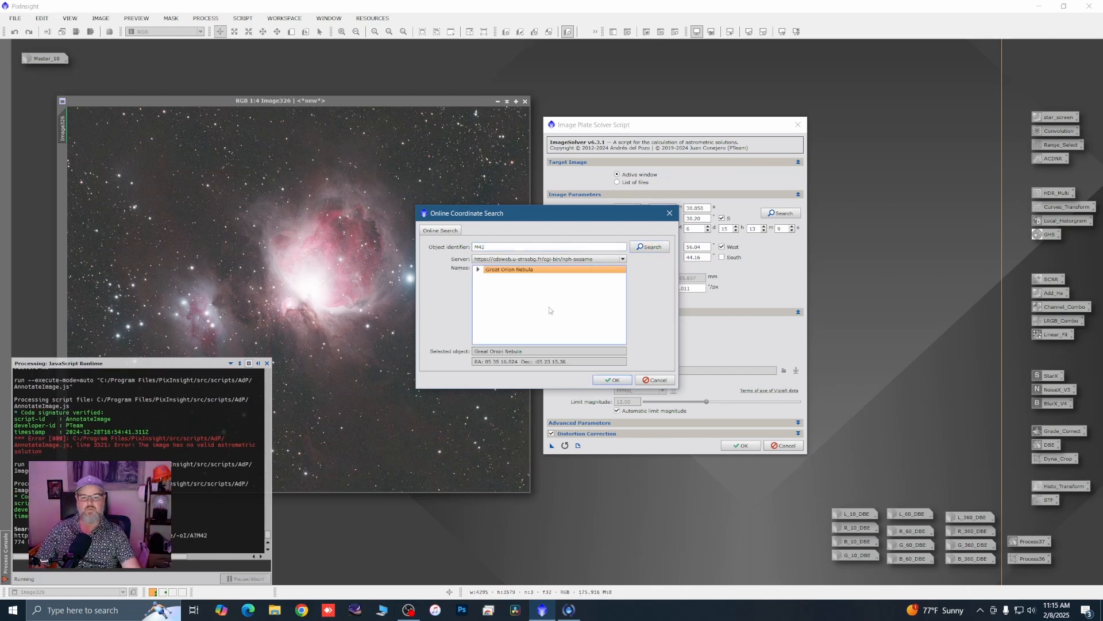
click(615, 380)
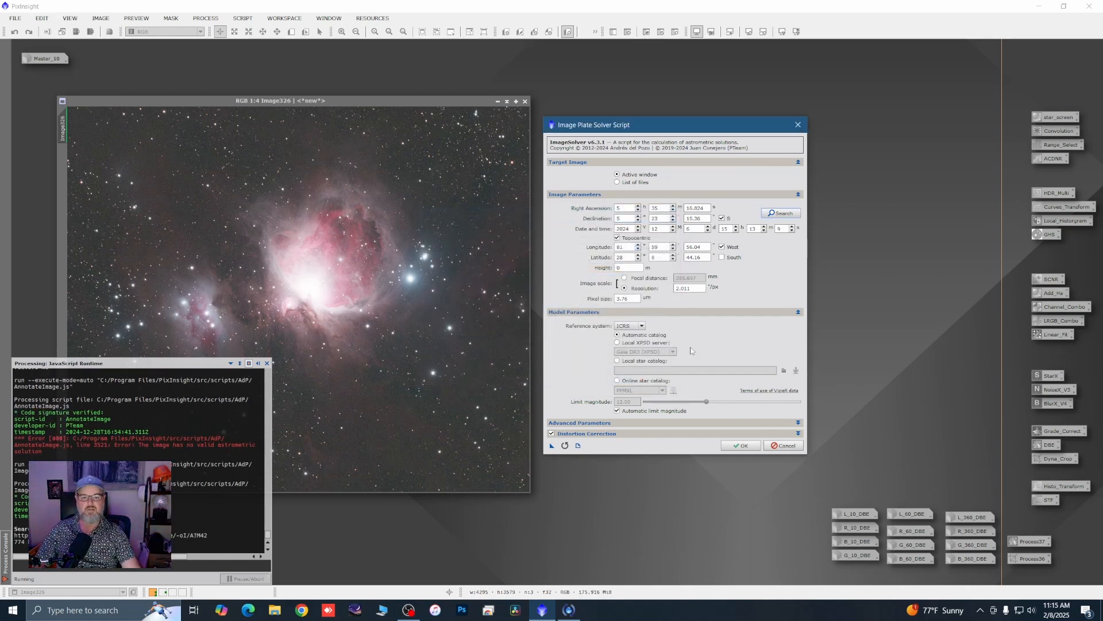
click(624, 278)
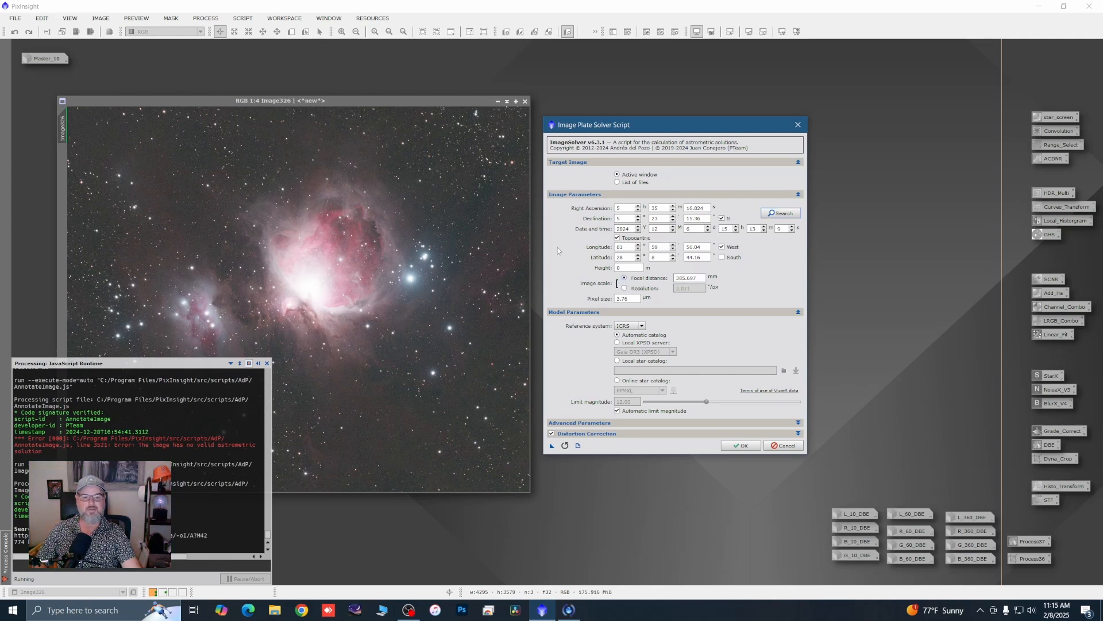
click(741, 445)
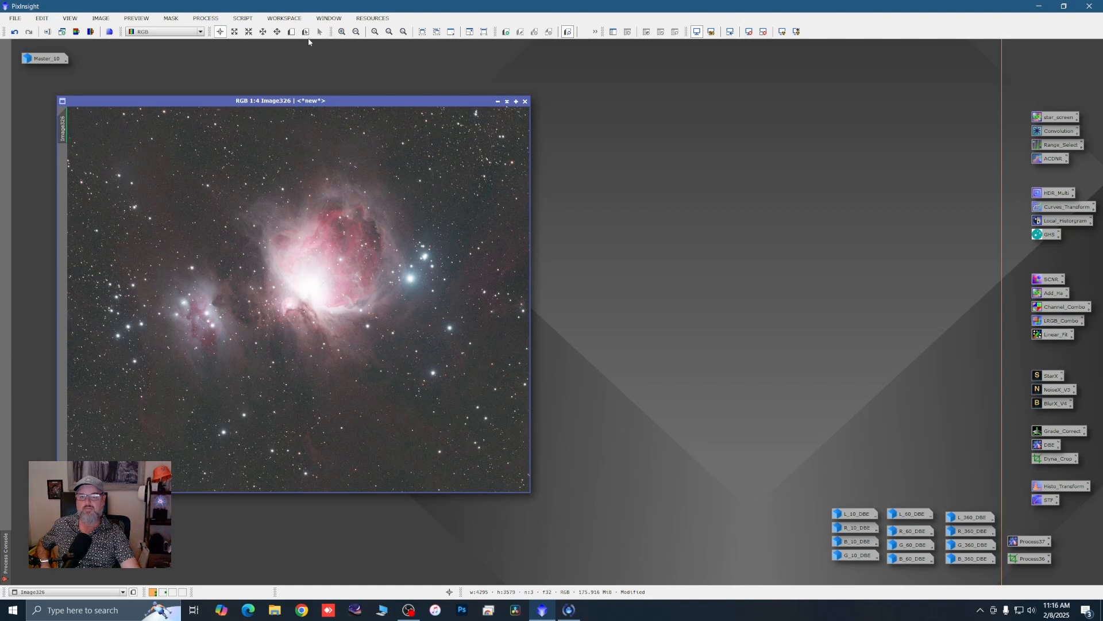
Step: Draw a background preview about 168 × 100 px below the nebula and use it as the region of interest in SpectrophotometricColorCalibration
click(292, 33)
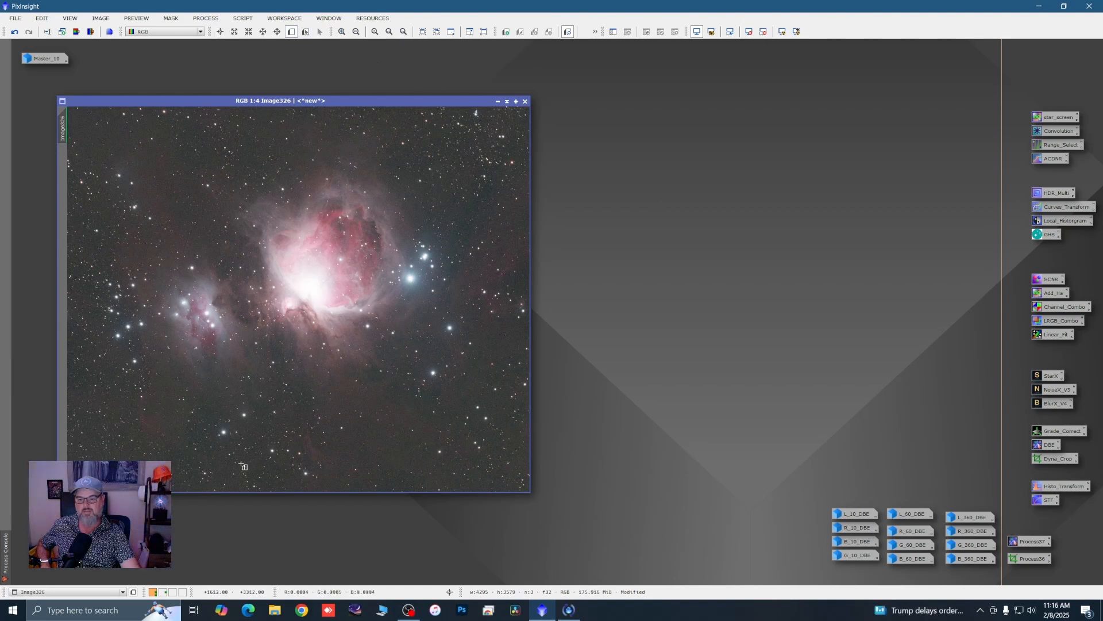
drag(253, 470, 259, 474)
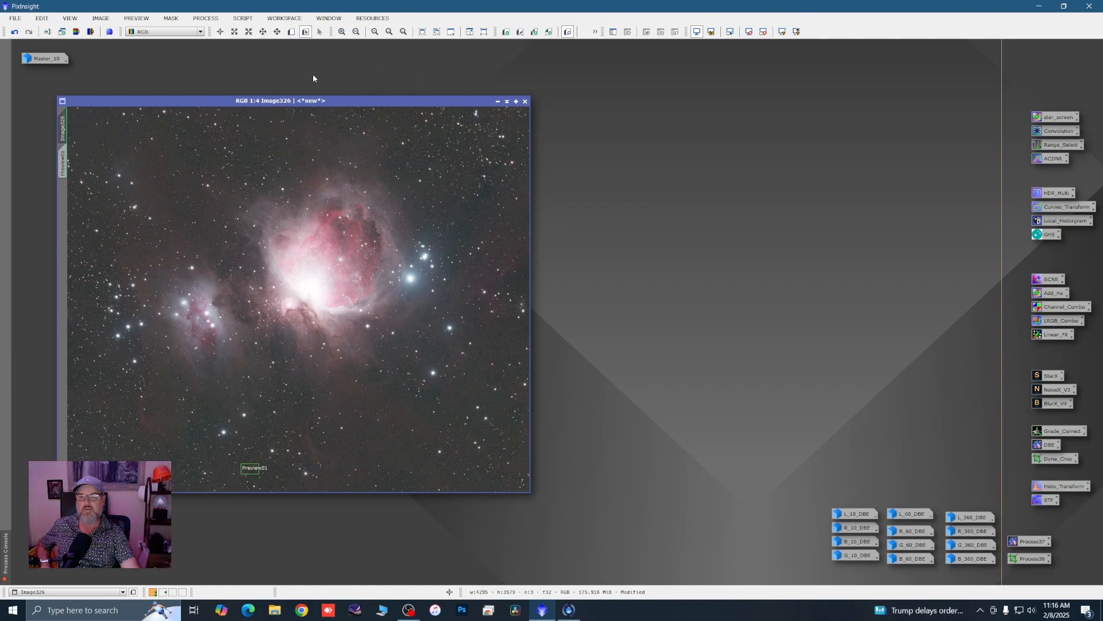
click(206, 18)
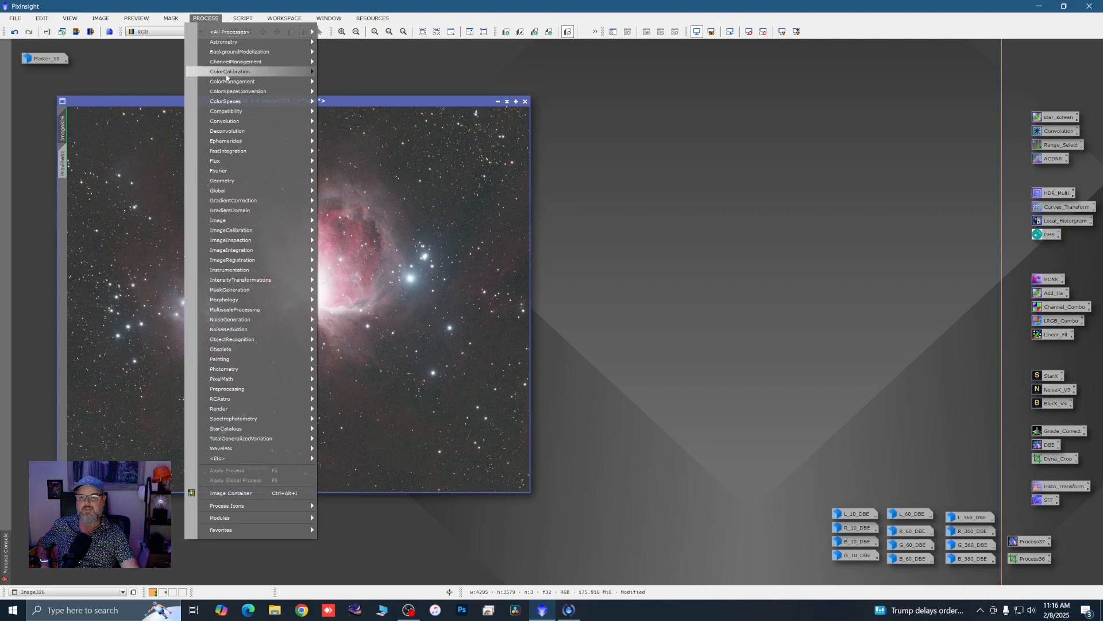
mouse_move(227, 77)
click(383, 140)
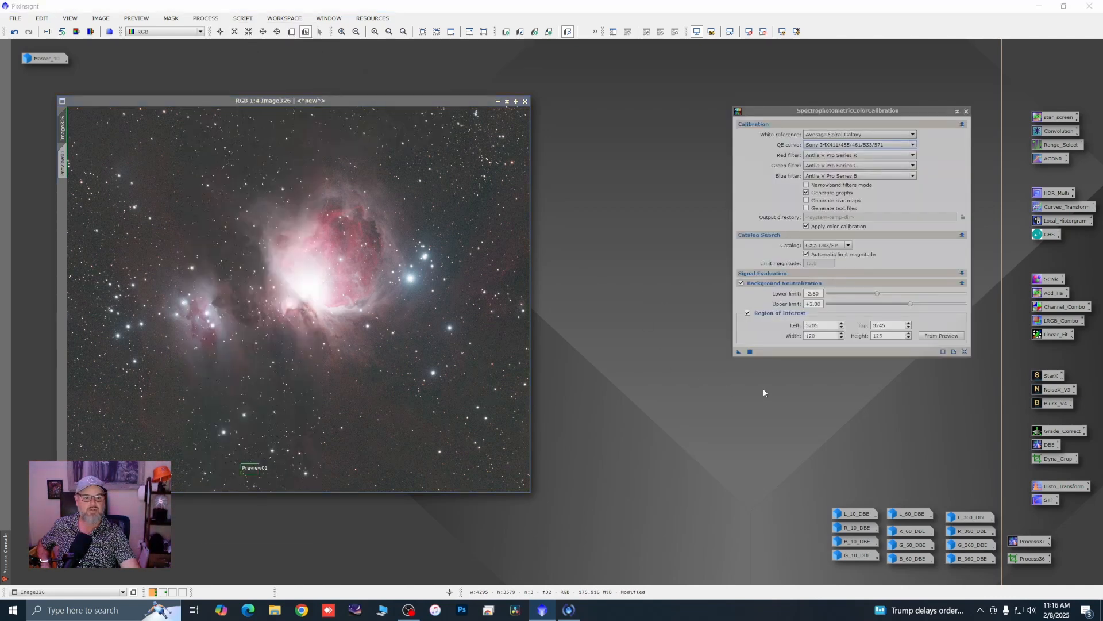
click(63, 164)
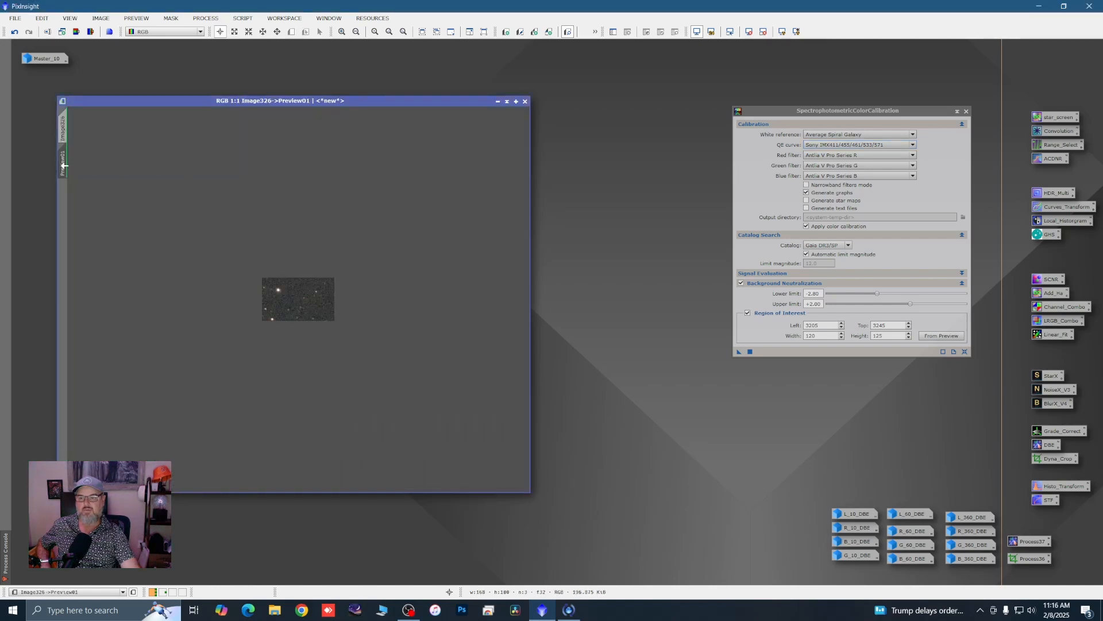
drag(63, 165, 939, 337)
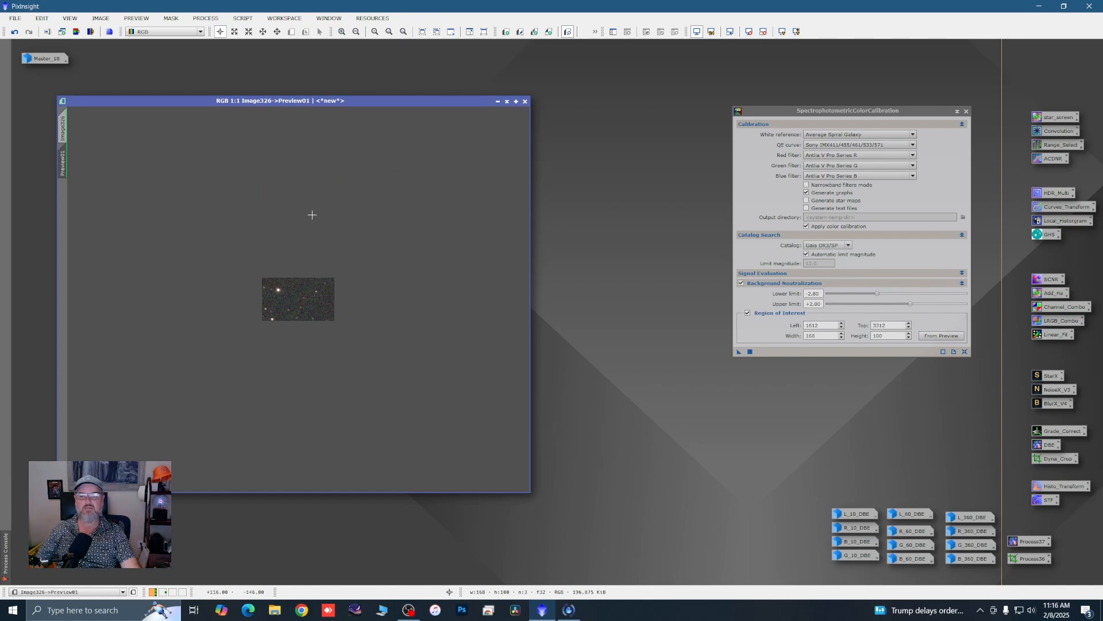
Step: Apply the spectrophotometric color calibration to the full image, then close the process and its white balance graphs
click(63, 129)
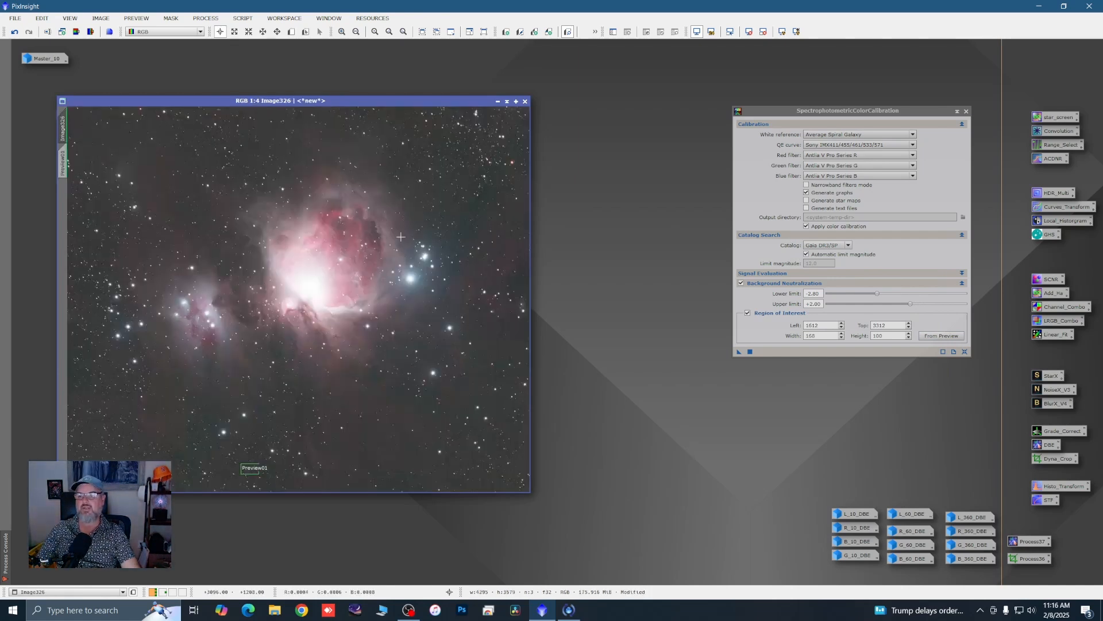
click(739, 351)
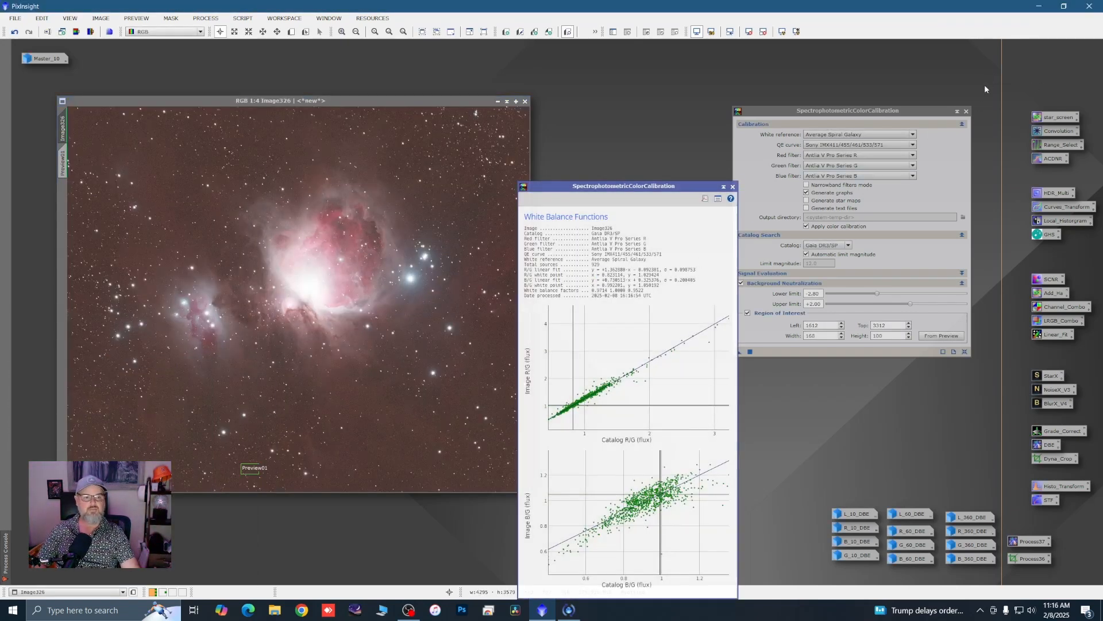
click(966, 111)
click(732, 187)
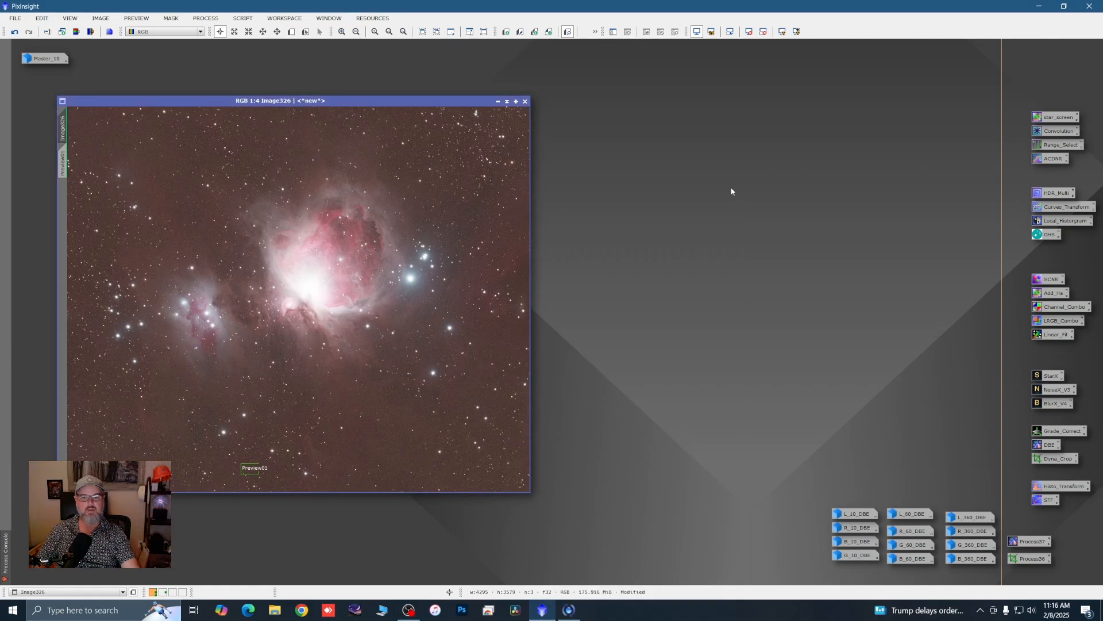
Step: Reset the color-calibrated image's screen stretch and apply a fresh automatic stretch
key(ctrl+F12)
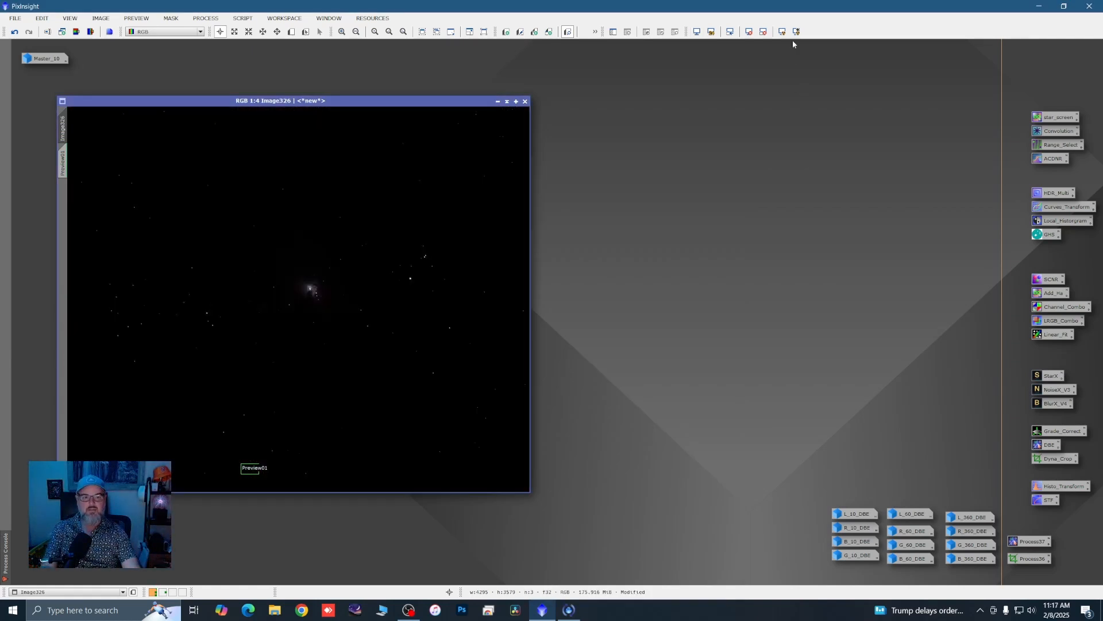
key(ctrl+a)
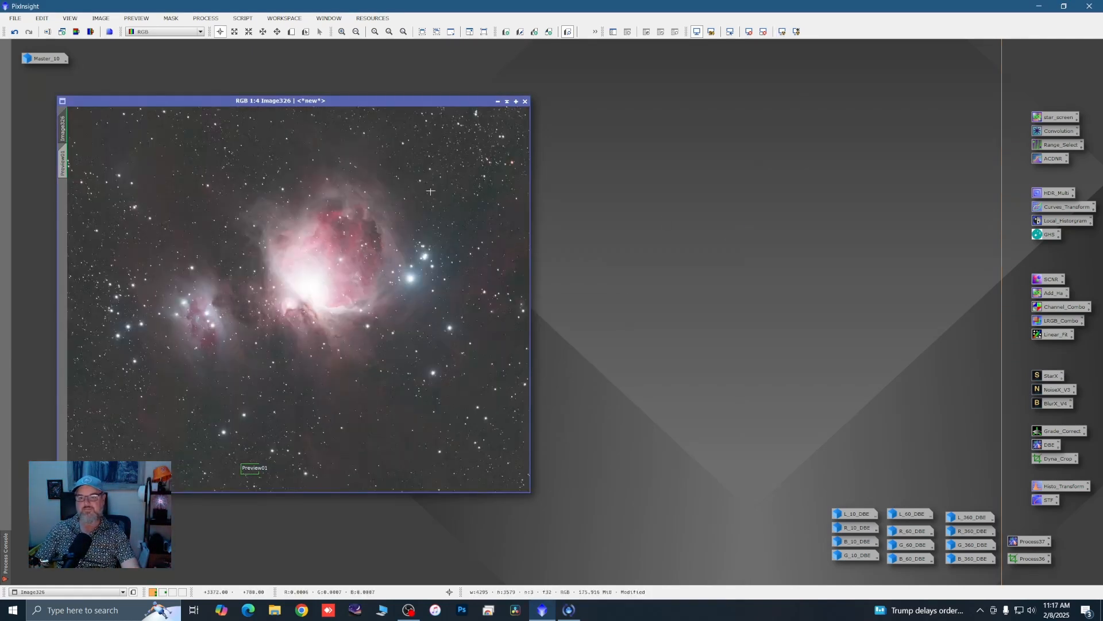
scroll(337, 289, up, 4)
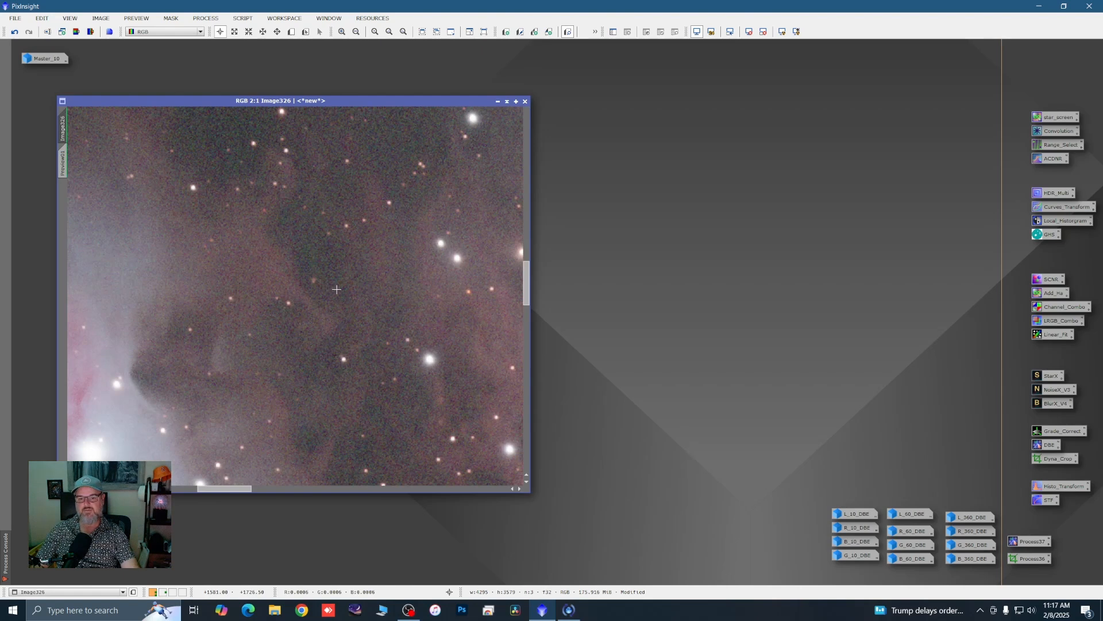
Step: Examine the color-calibrated 60-second image at several magnifications, checking background noise, star colors and the nebula's core
scroll(337, 289, down, 1)
key(space)
drag(178, 231, 470, 179)
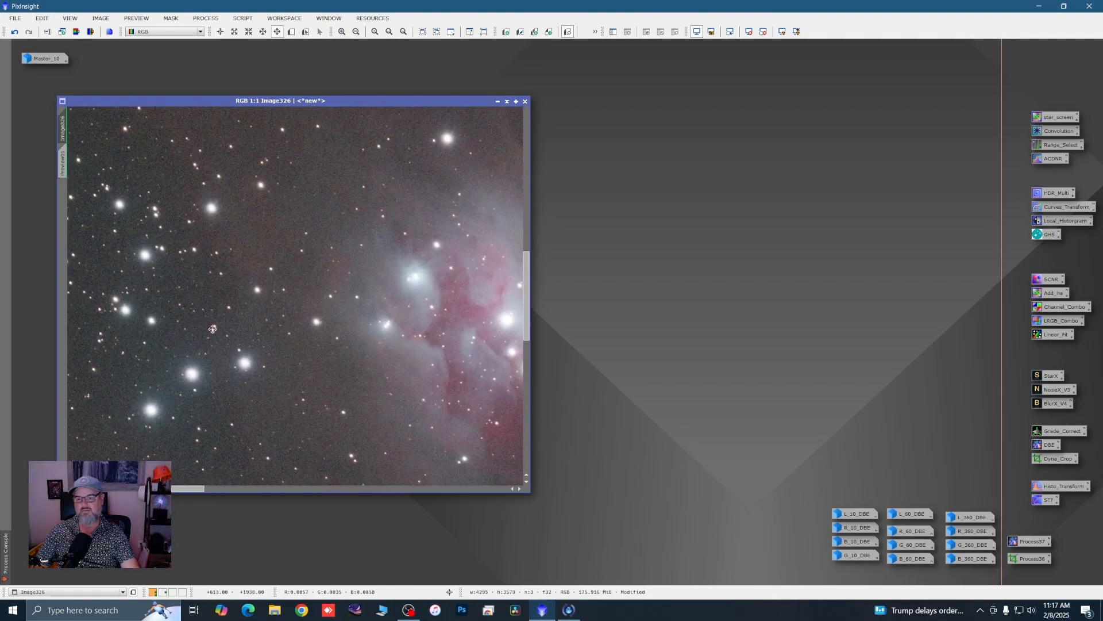
scroll(217, 293, down, 3)
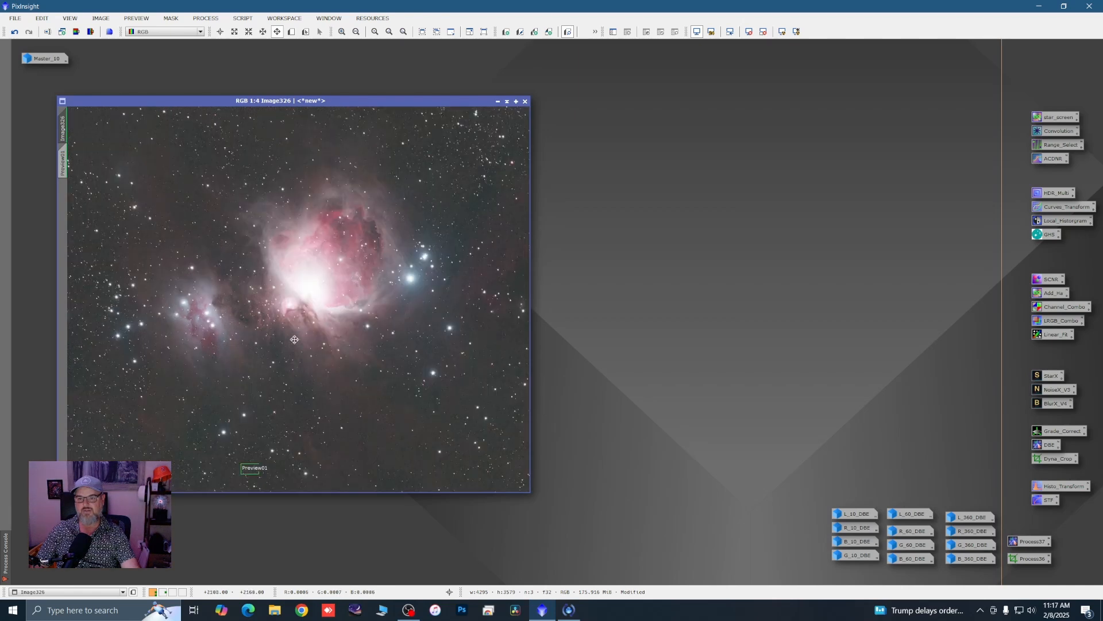
scroll(308, 343, down, 1)
scroll(273, 389, up, 1)
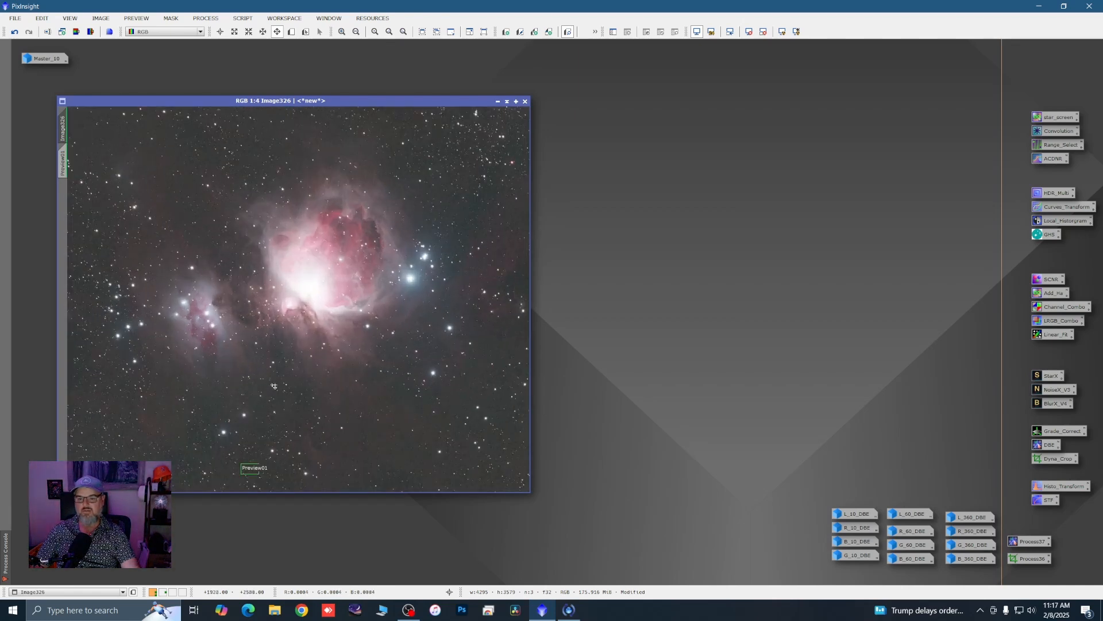
scroll(279, 369, up, 2)
scroll(278, 368, down, 2)
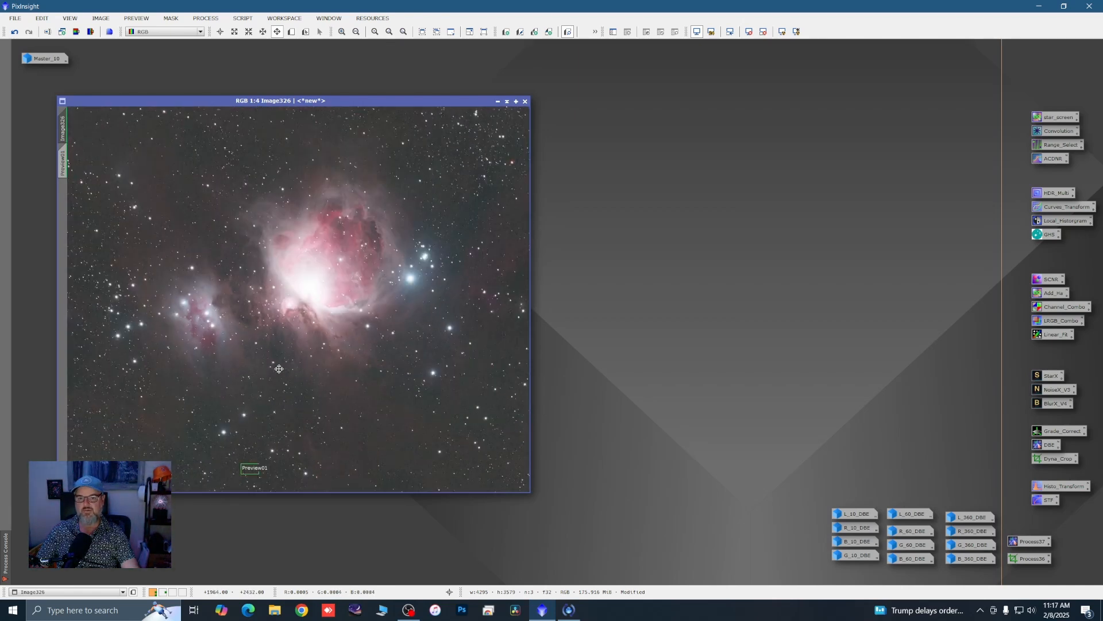
scroll(280, 369, up, 2)
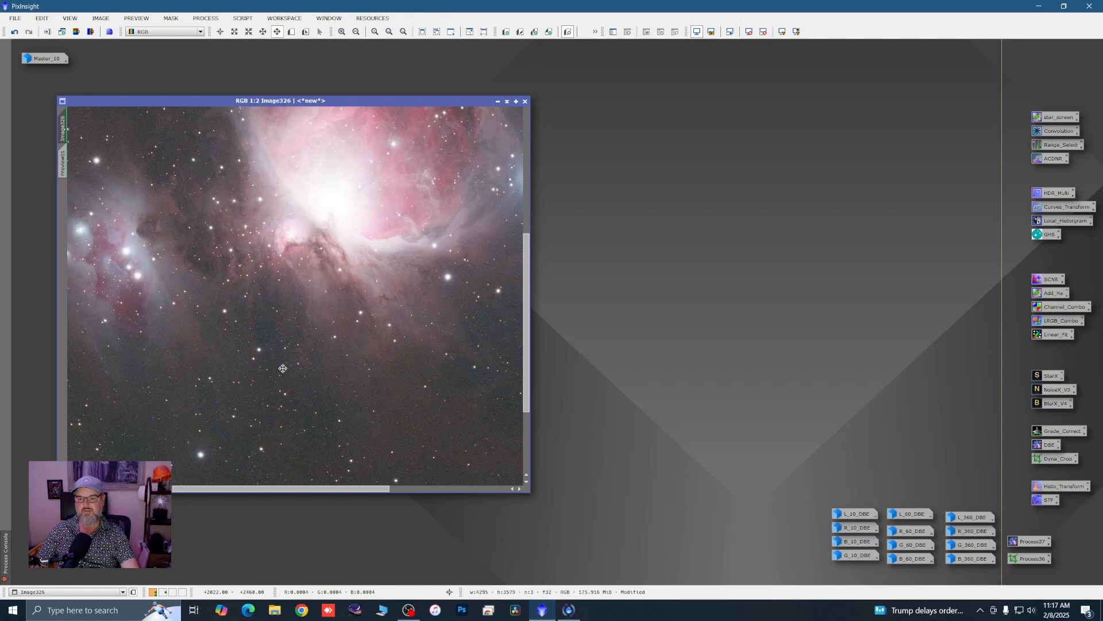
scroll(283, 368, up, 1)
scroll(283, 368, down, 2)
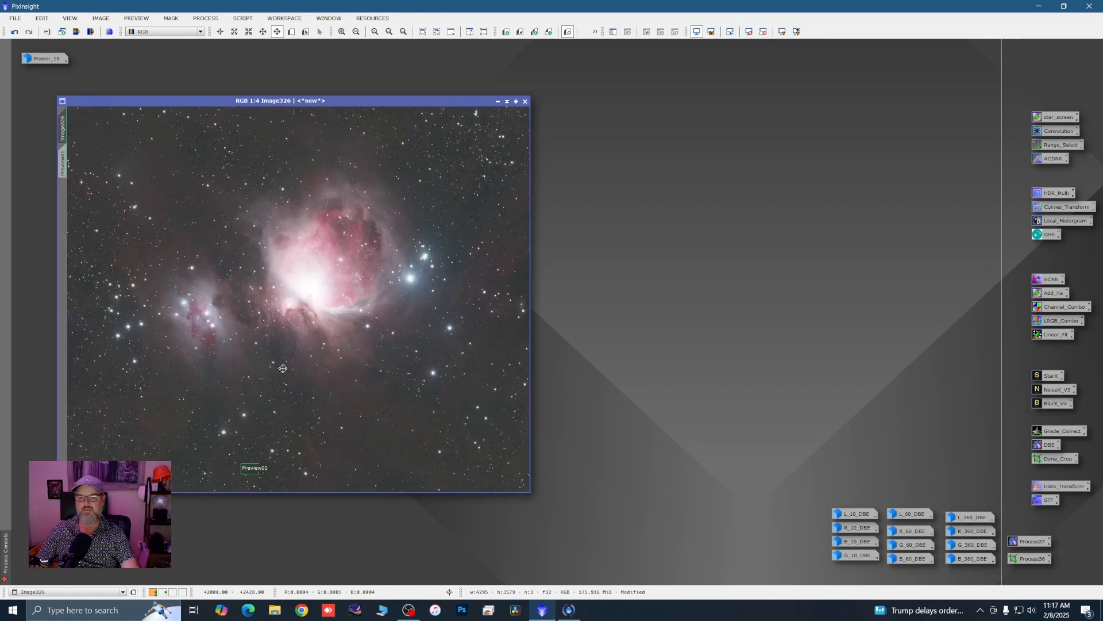
key(alt+r)
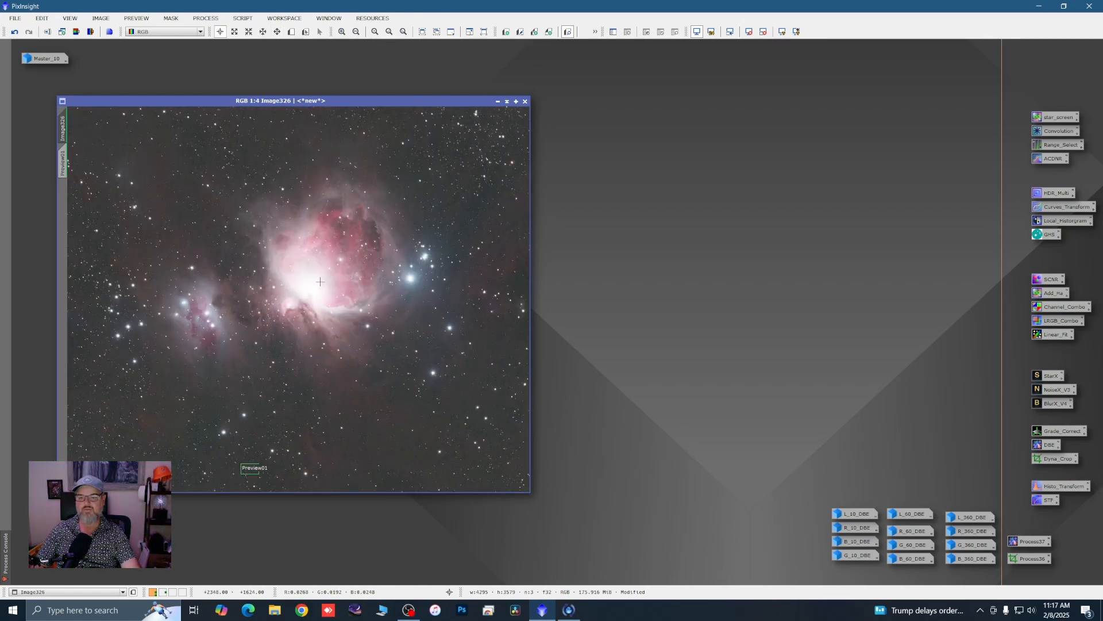
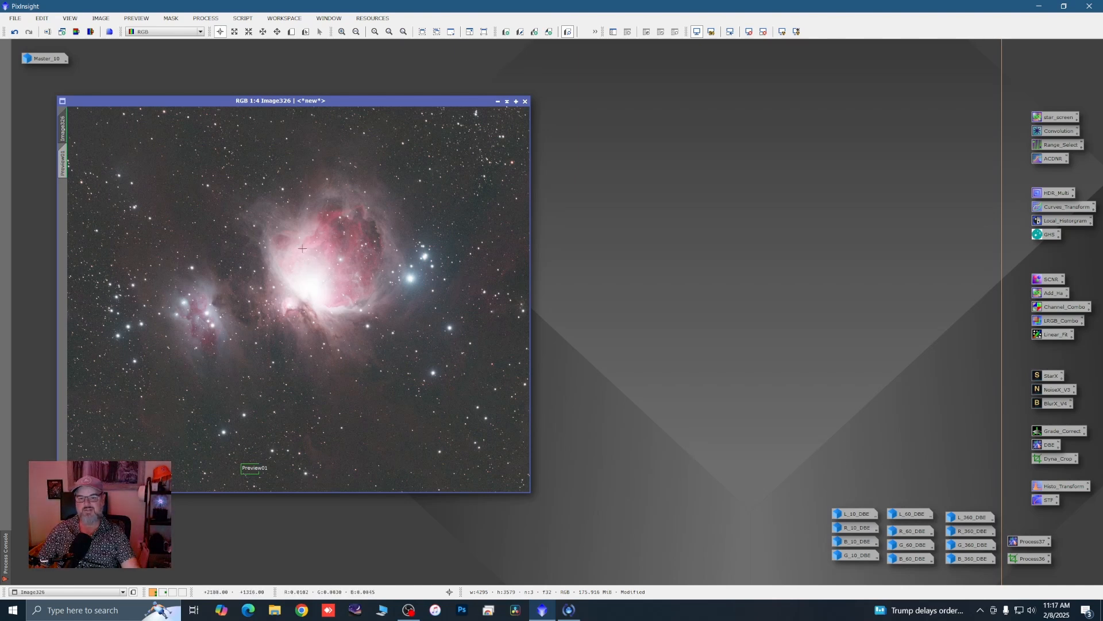
scroll(302, 248, up, 1)
scroll(336, 280, down, 1)
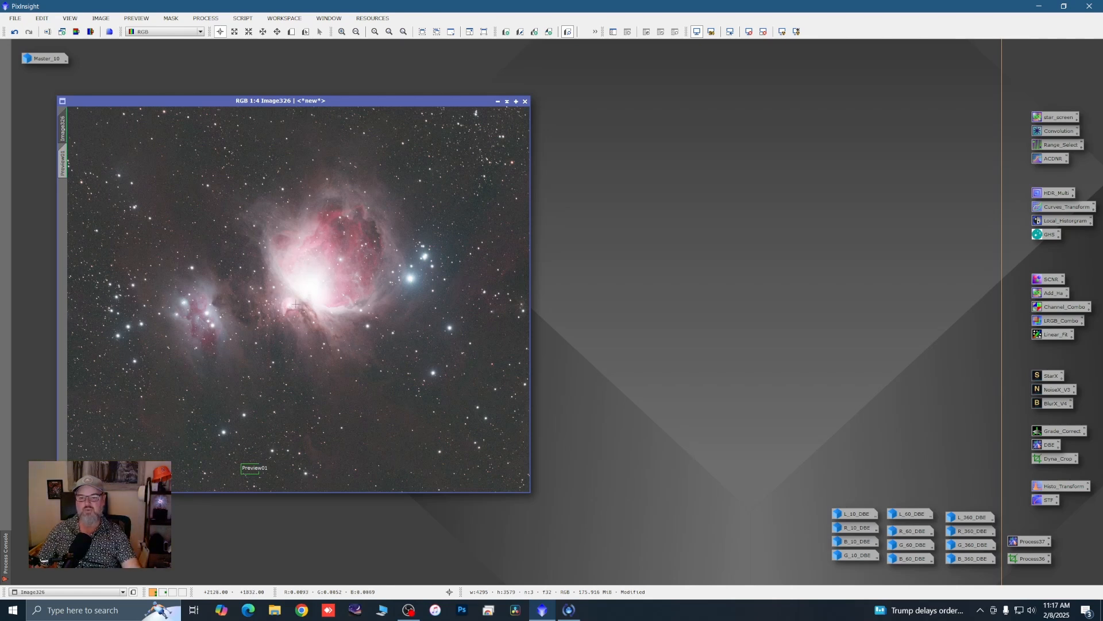
Step: Remove the image's screen stretch and open GeneralizedHyperbolicStretch with a real-time preview
key(ctrl+F12)
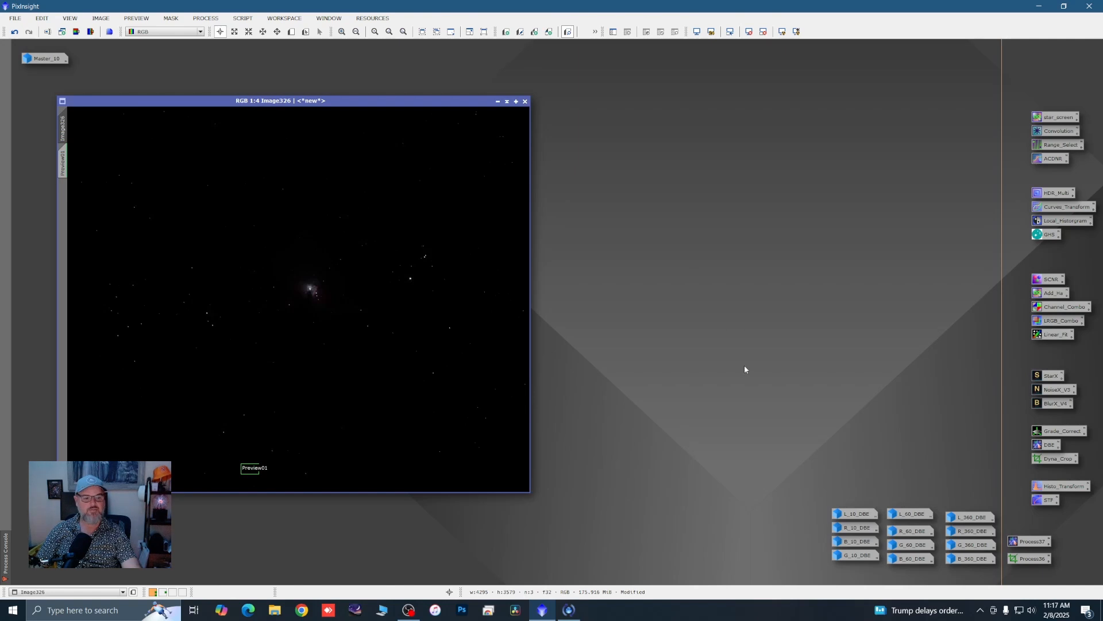
double_click(1047, 234)
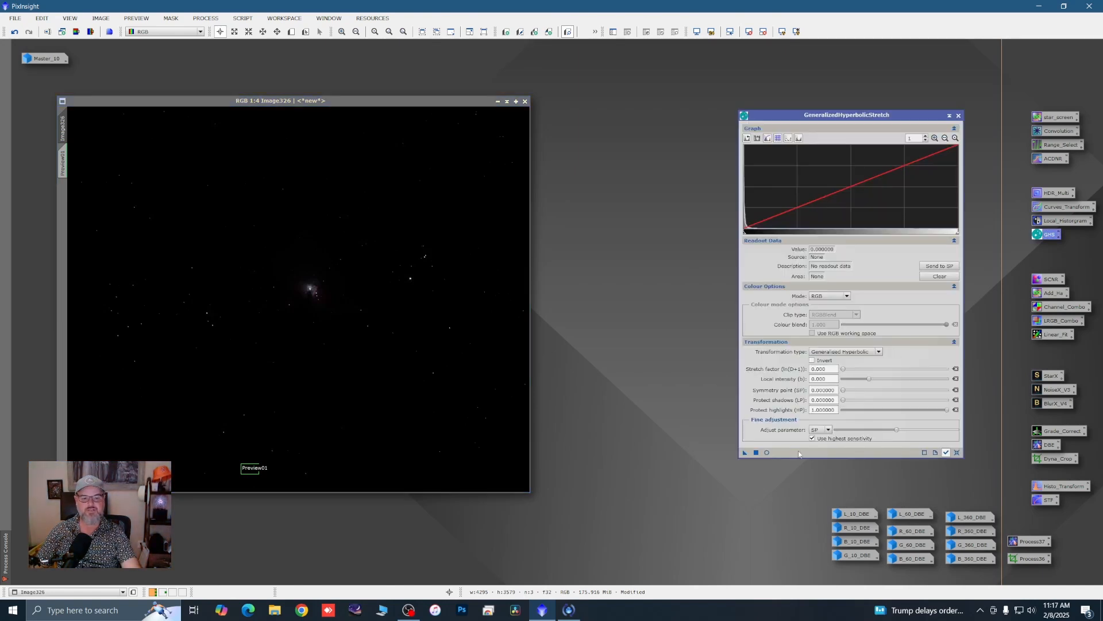
click(766, 452)
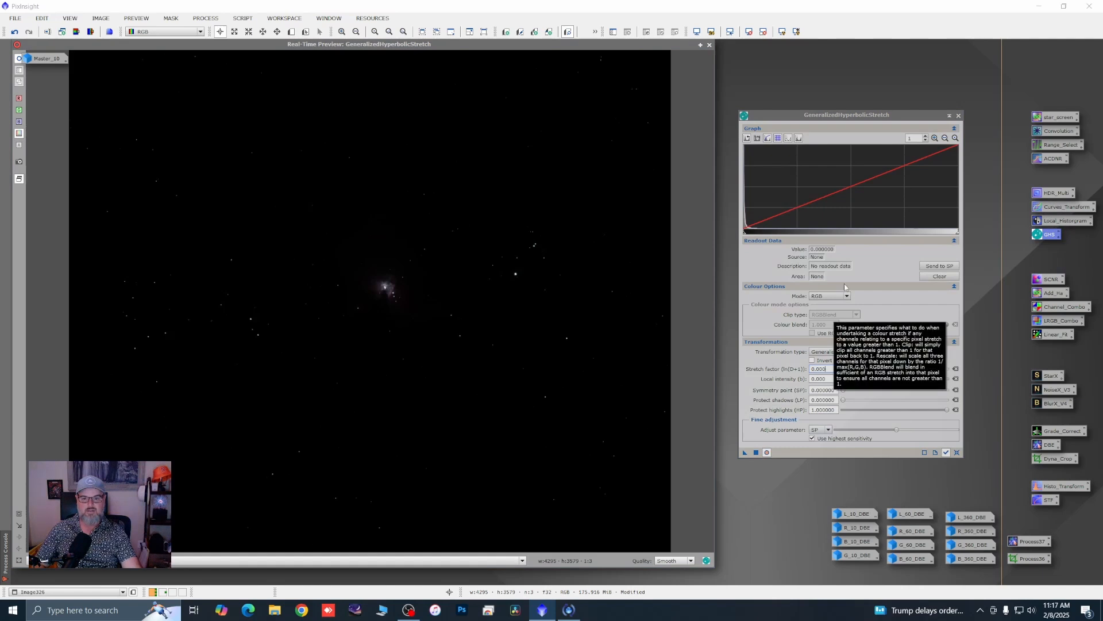
Step: Apply a Linear transformation with the blackpoint at 0.000160, just before the histogram's rise, then reset the stretch settings
click(935, 139)
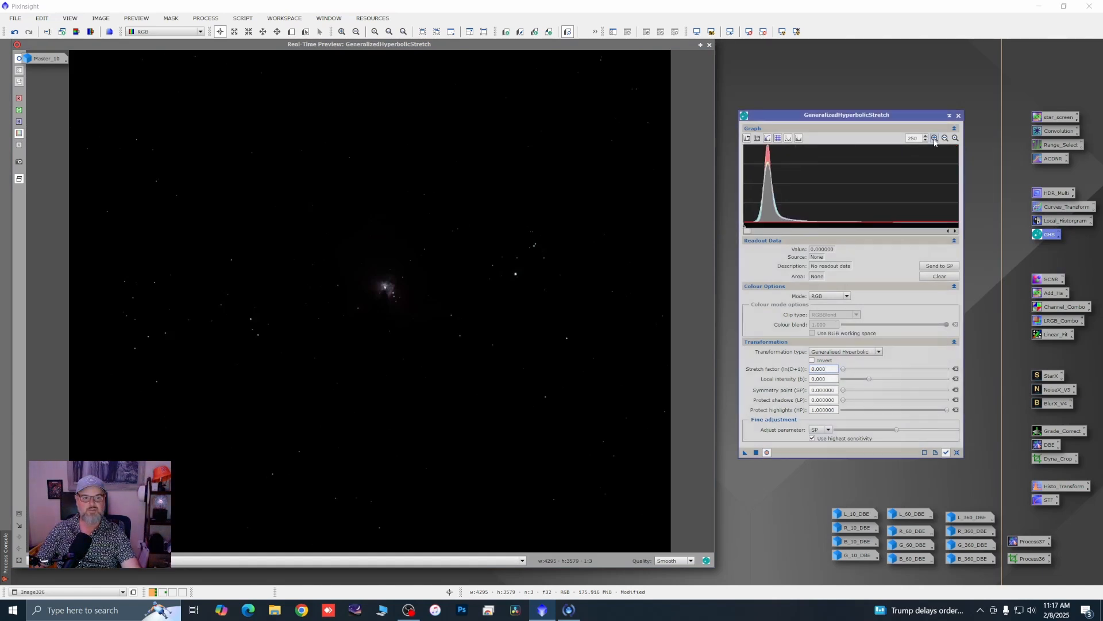
click(935, 139)
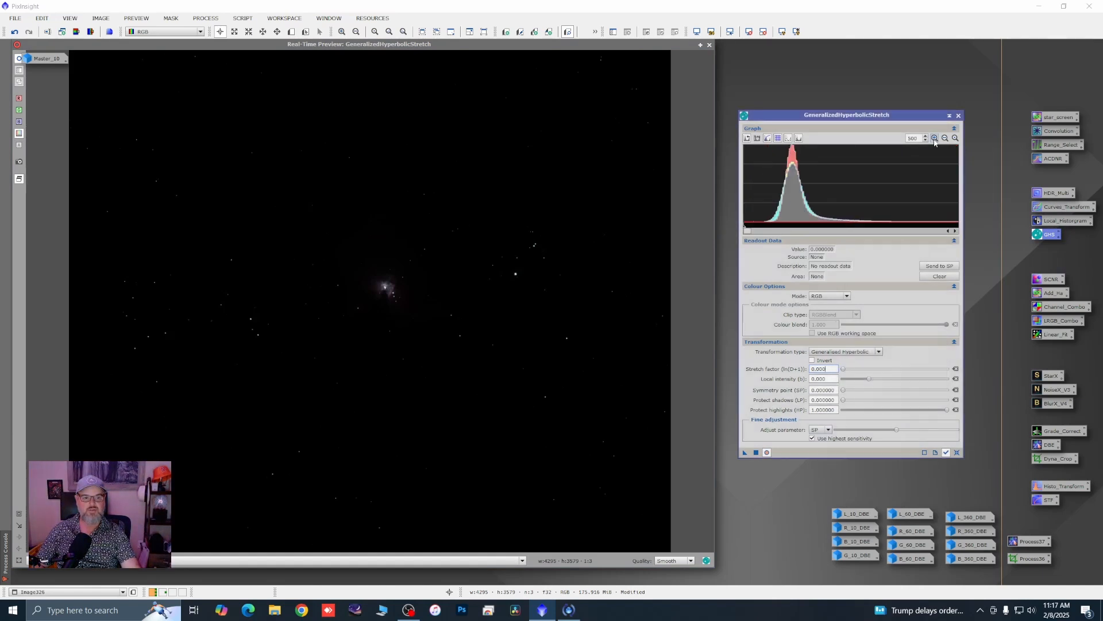
click(760, 189)
click(879, 352)
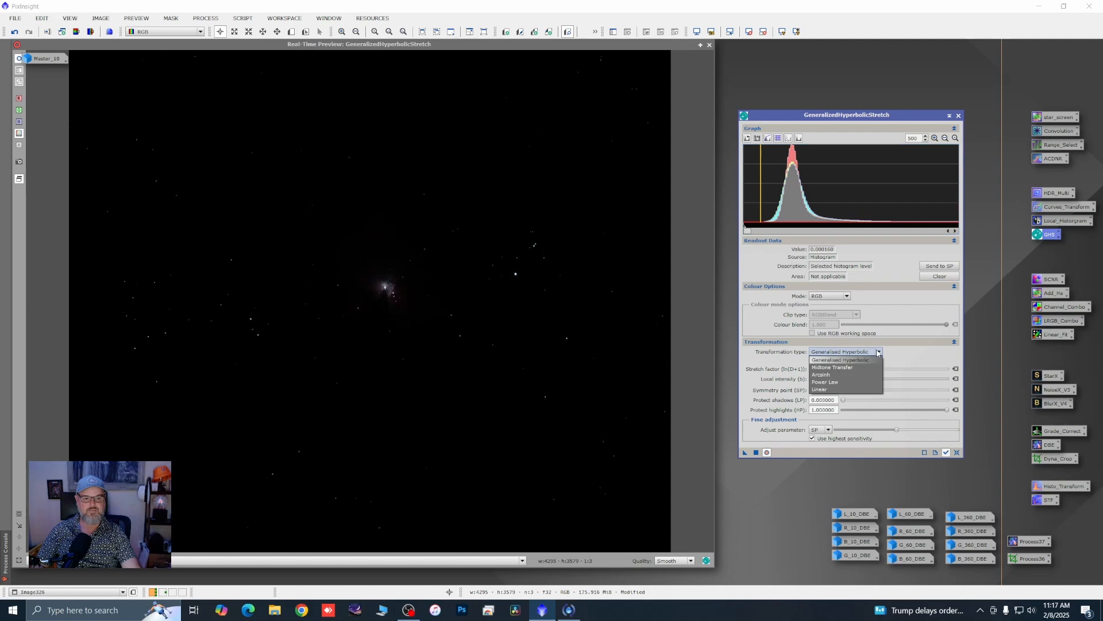
click(827, 389)
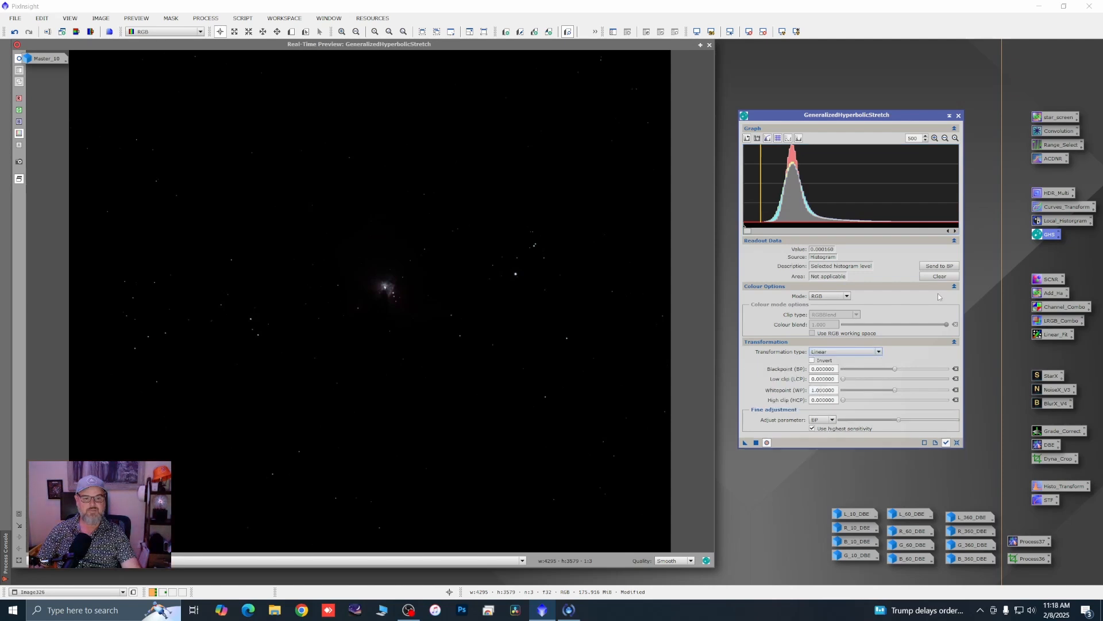
click(940, 266)
click(759, 442)
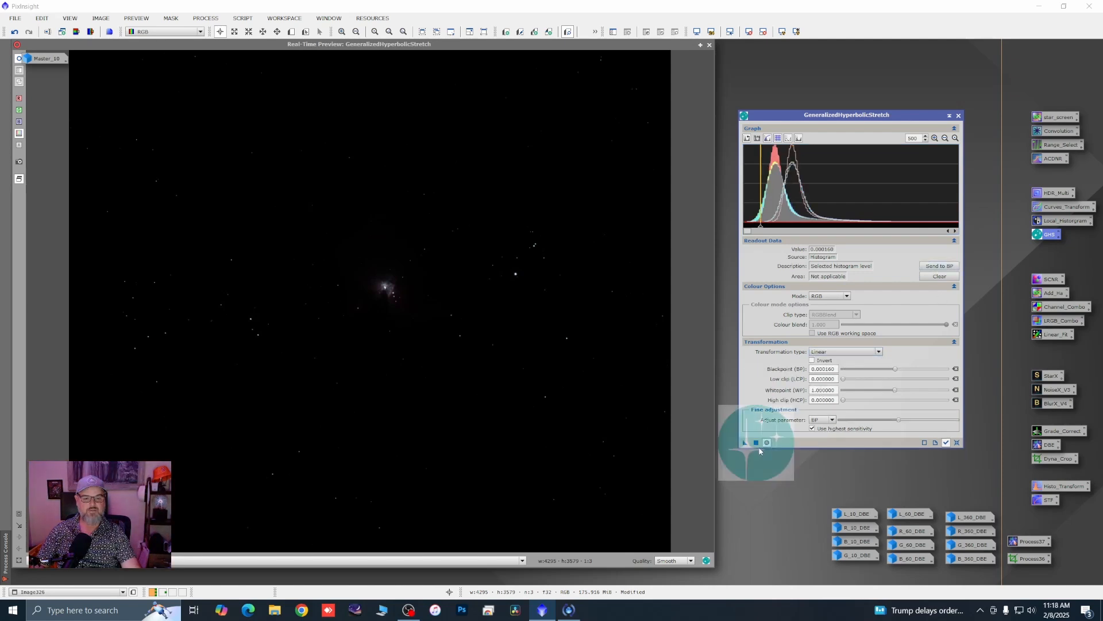
click(957, 444)
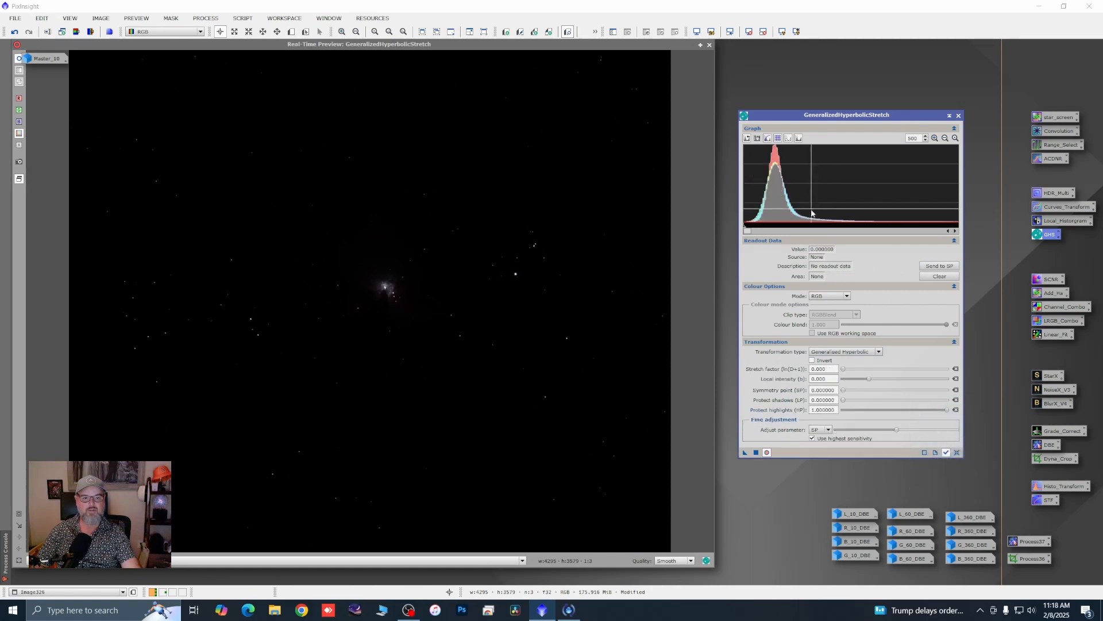
Step: Apply a Generalised Hyperbolic stretch with the symmetry point at the histogram peak, stretch factor 6.550 and local intensity about 3.1
click(775, 214)
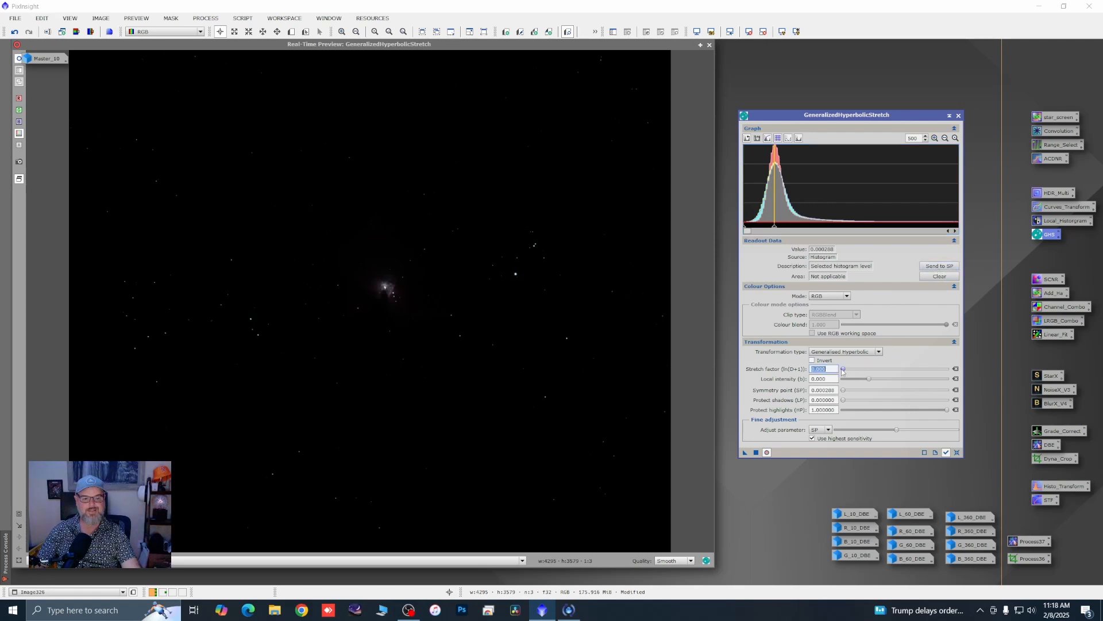
drag(844, 371, 876, 372)
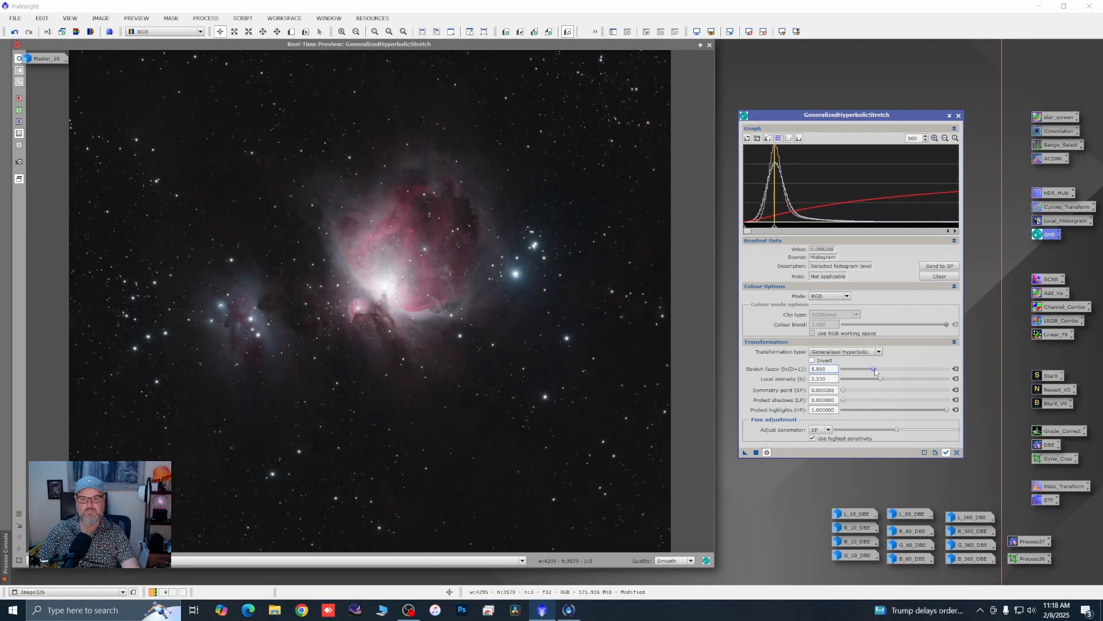
click(881, 380)
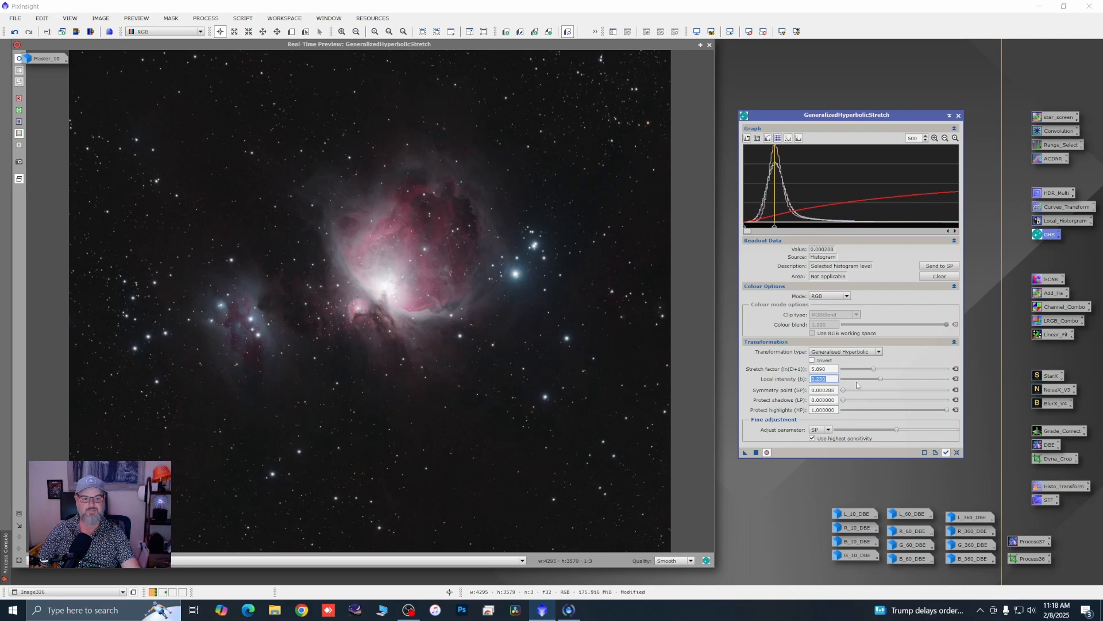
click(875, 372)
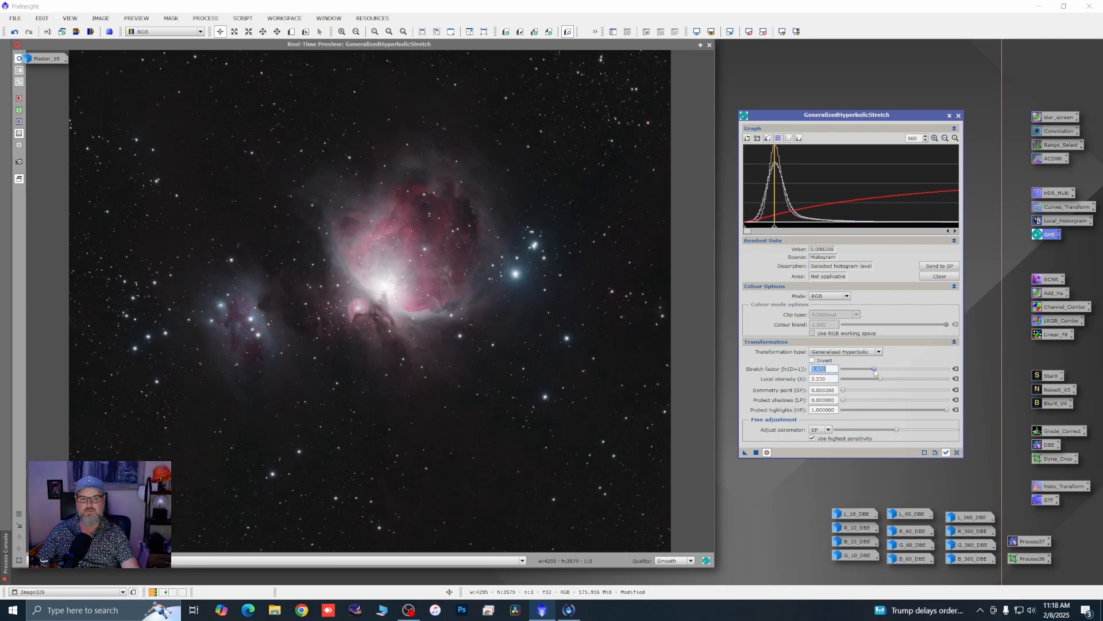
mouse_move(875, 372)
mouse_down()
mouse_move(906, 381)
mouse_move(883, 380)
mouse_up()
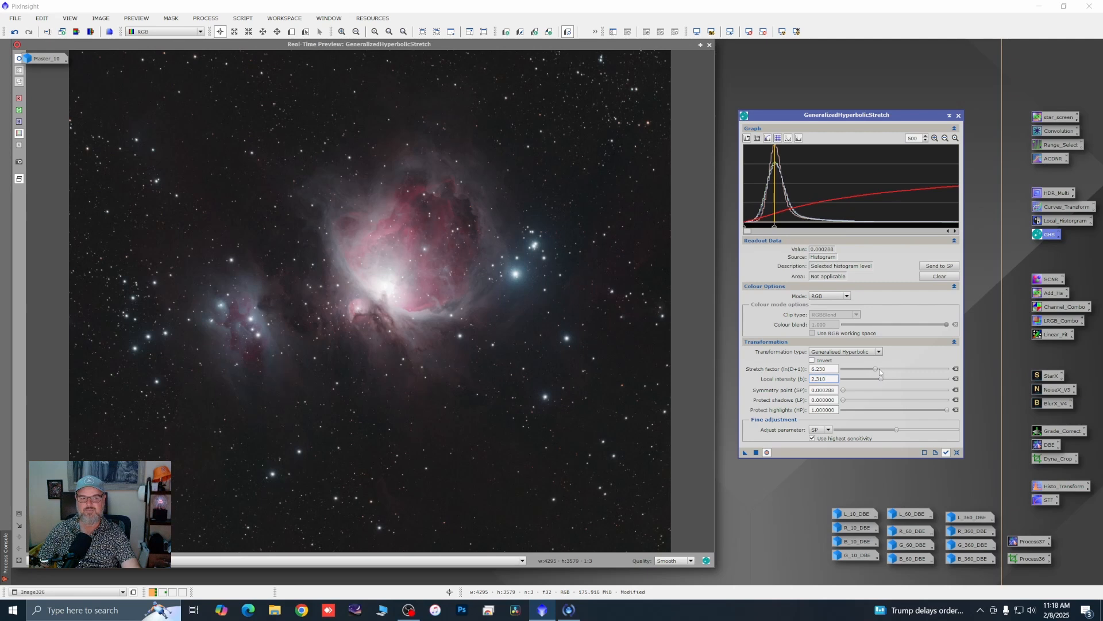
click(880, 368)
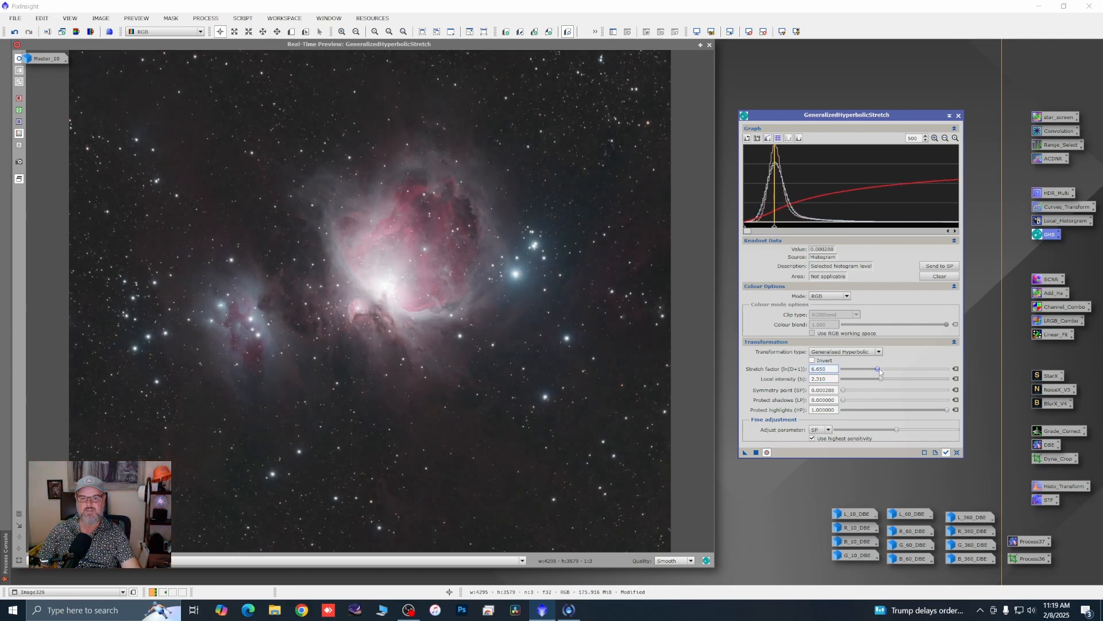
drag(879, 368, 887, 381)
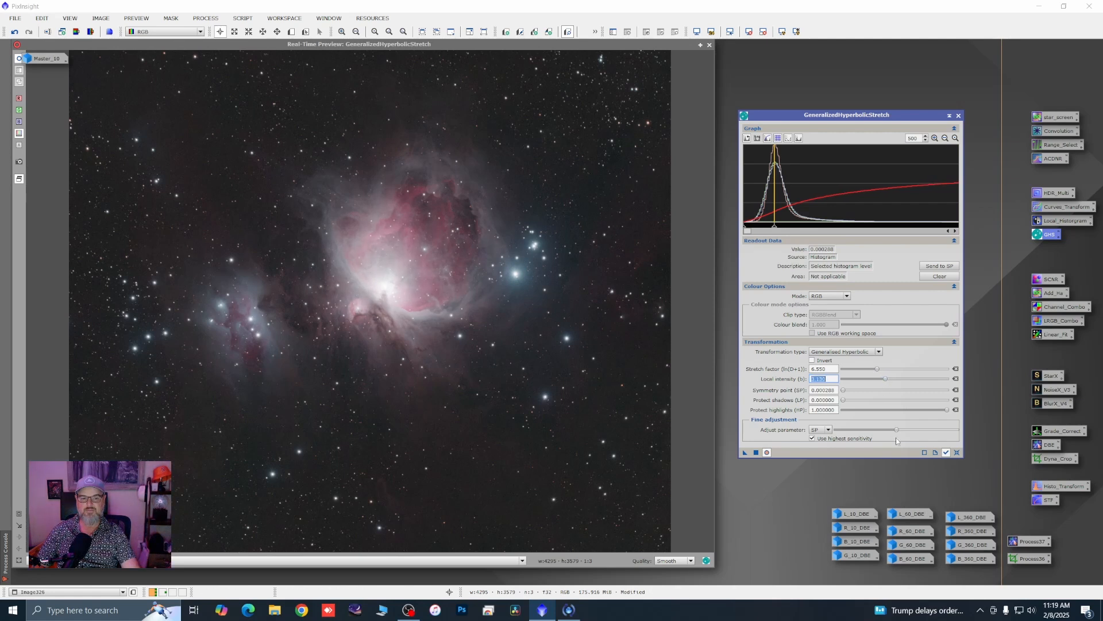
click(756, 452)
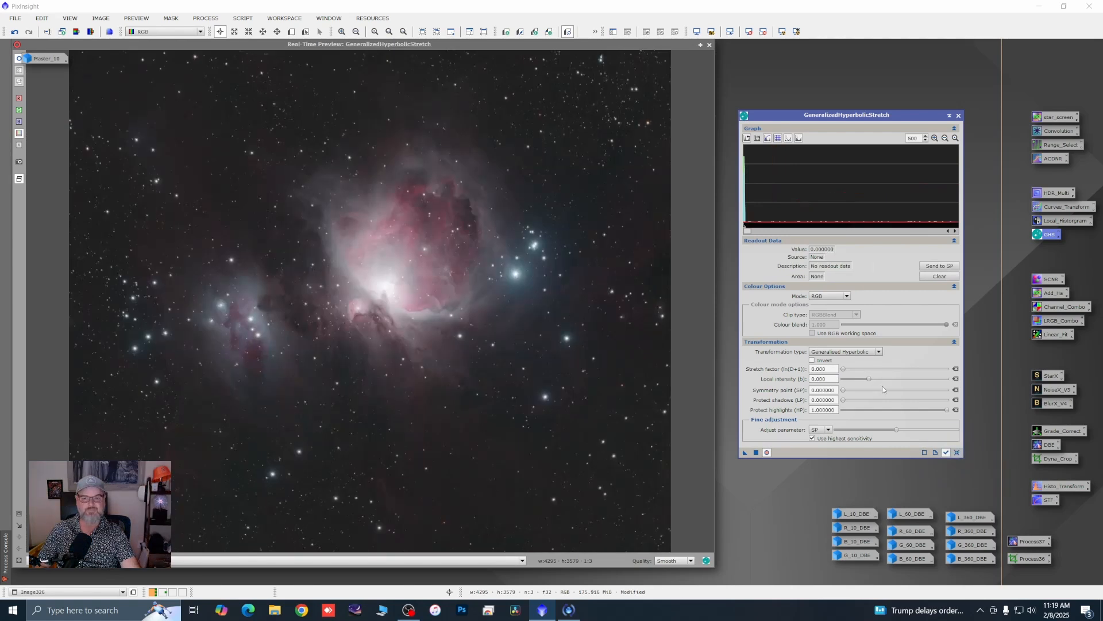
Step: Apply a Saturation-mode stretch with a stretch factor of 1.000, then close the stretch process and its real-time preview
click(880, 354)
click(880, 353)
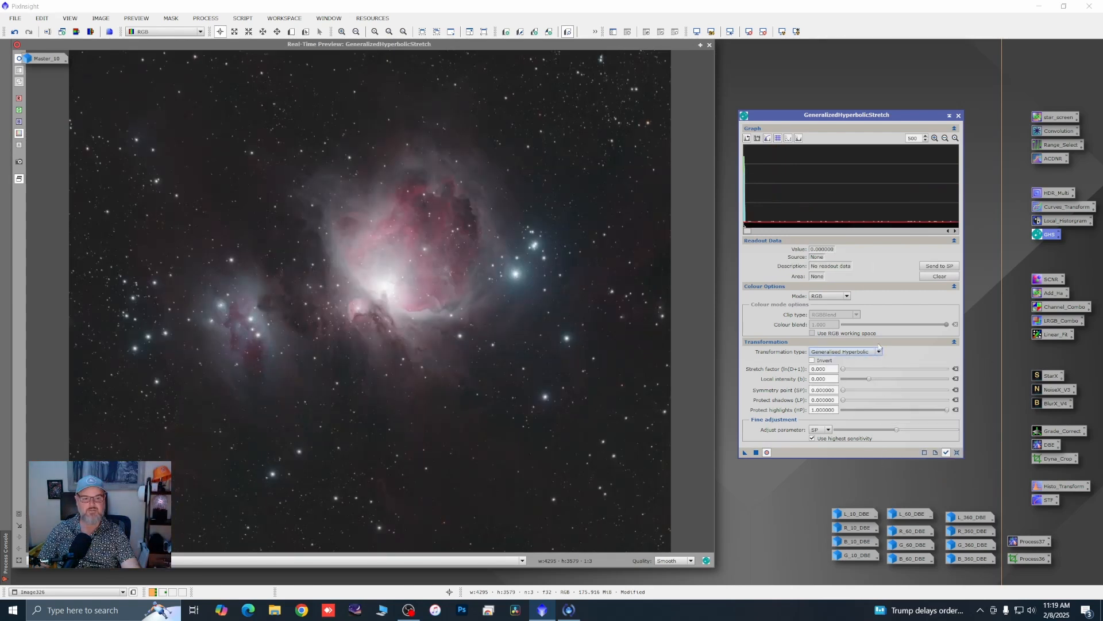
click(847, 296)
click(828, 345)
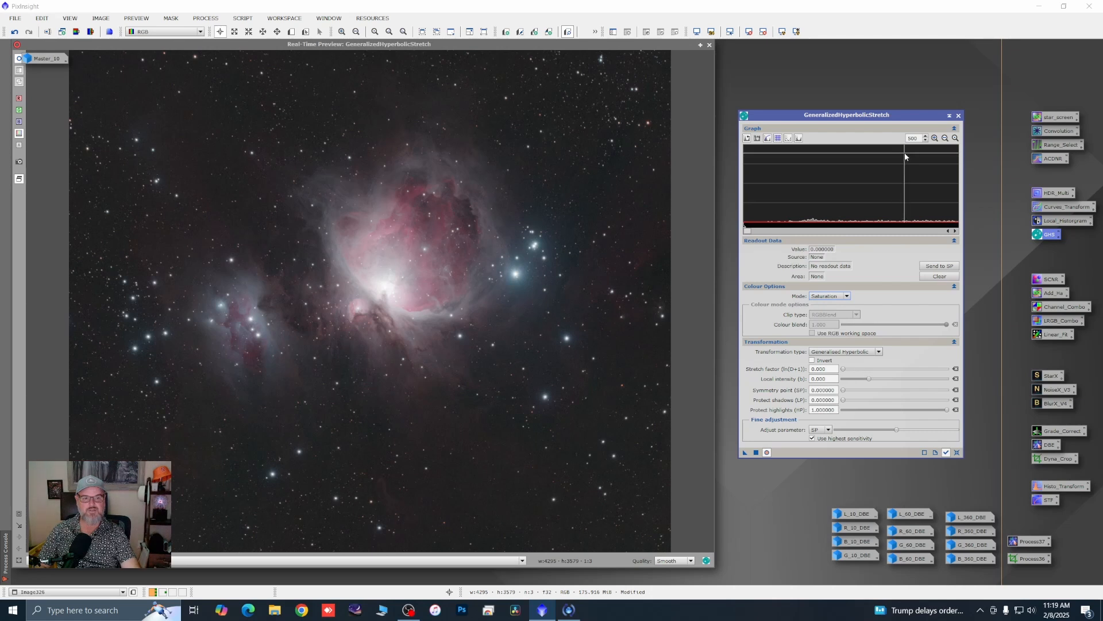
click(956, 138)
click(850, 370)
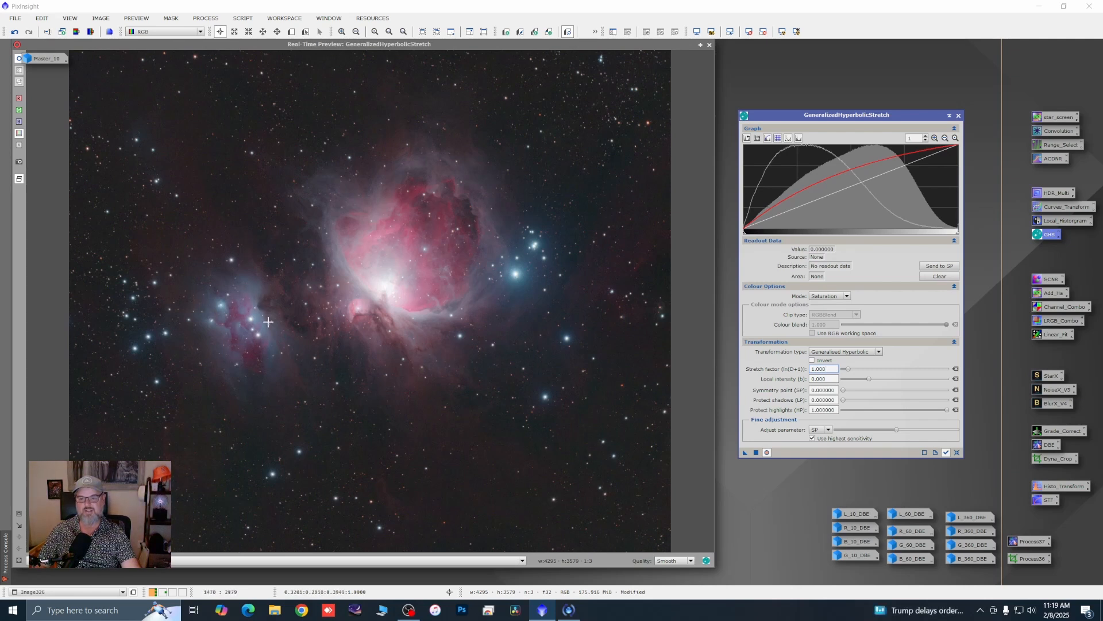
click(755, 453)
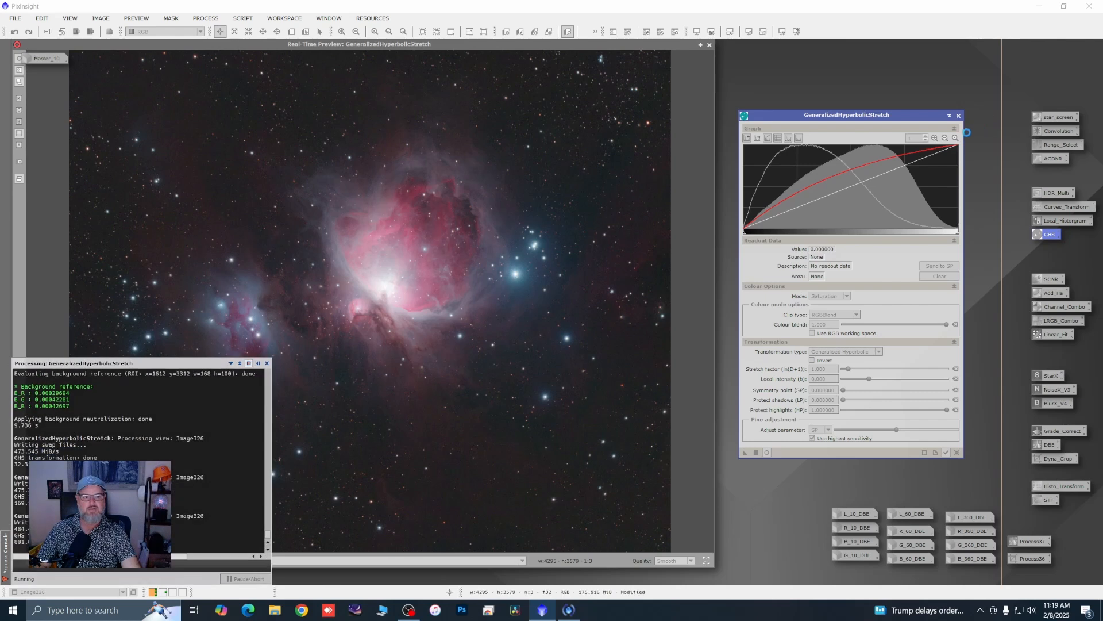
click(958, 115)
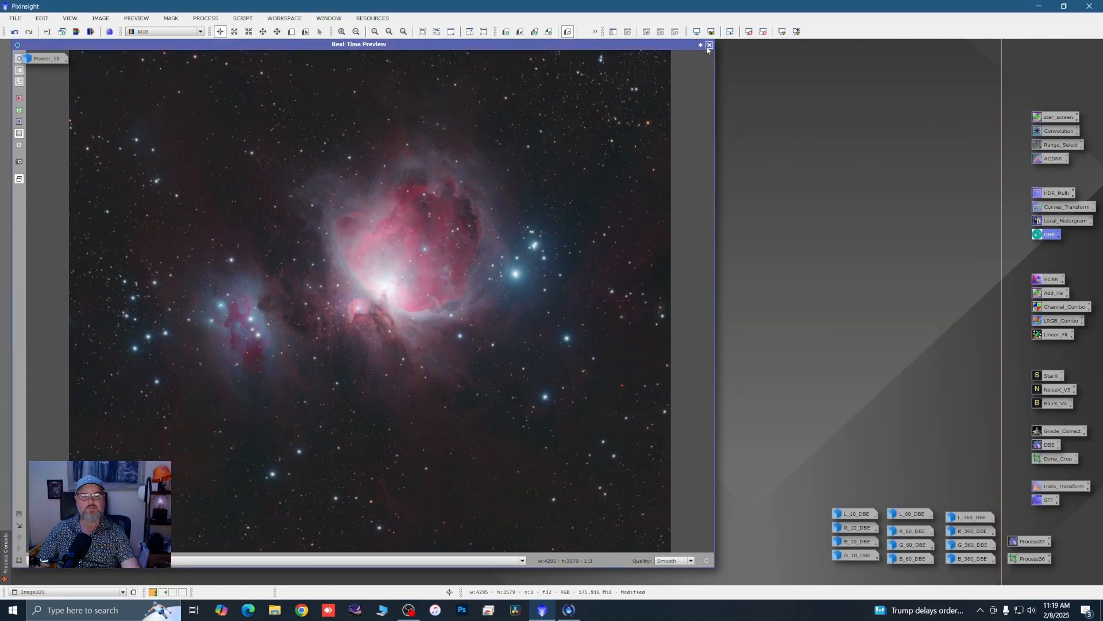
click(710, 46)
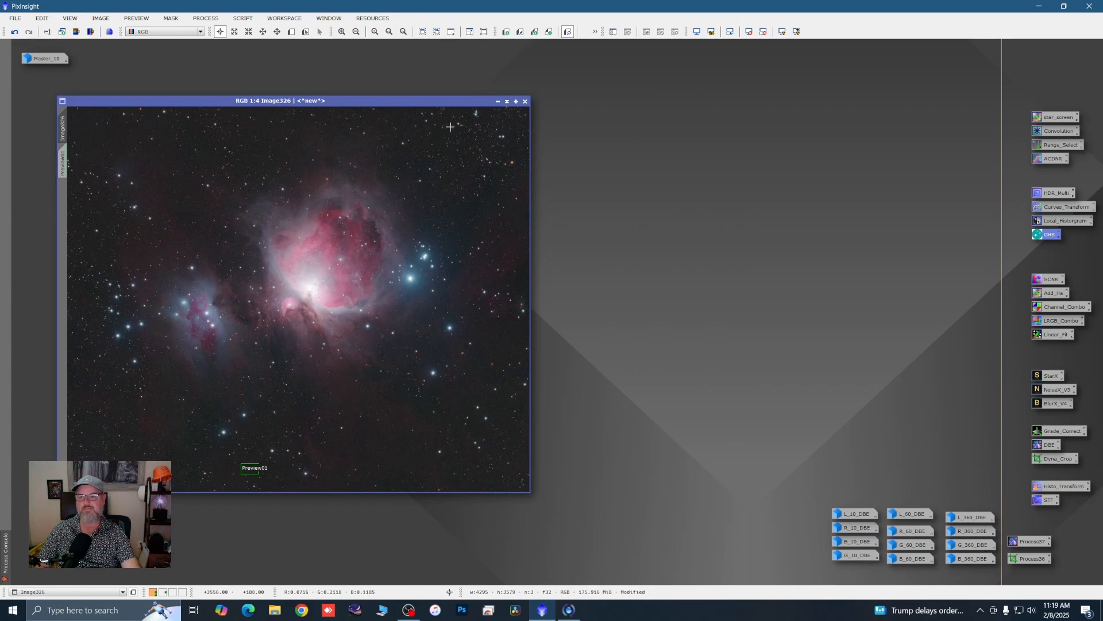
Step: Delete the background preview, rename the stretched image as RGB_60 and minimize its window
right_click(62, 158)
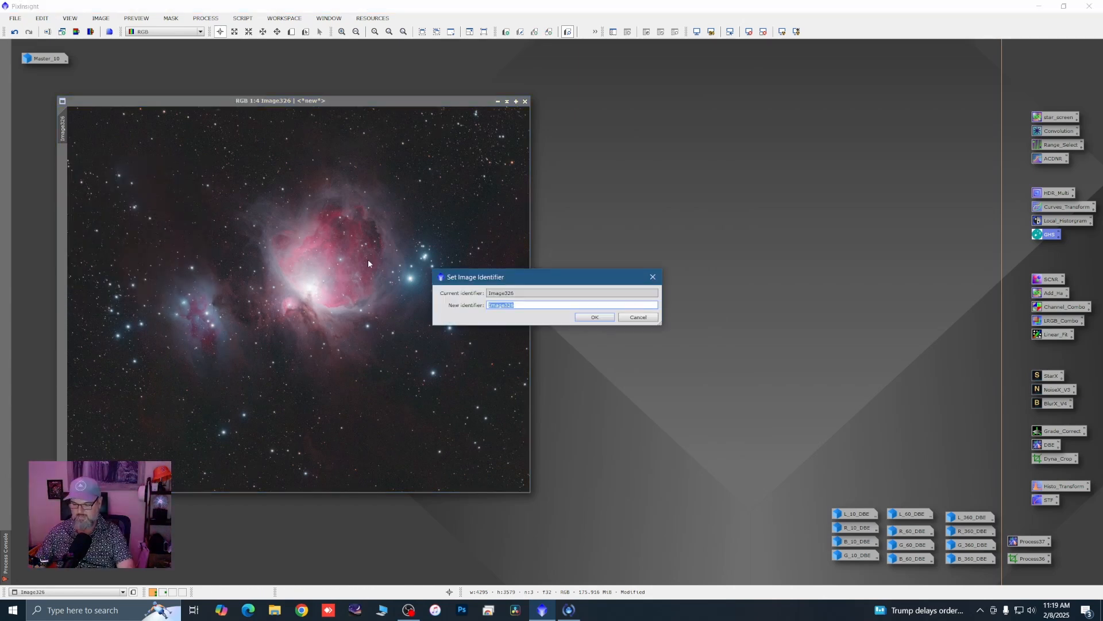
text(RGB_60)
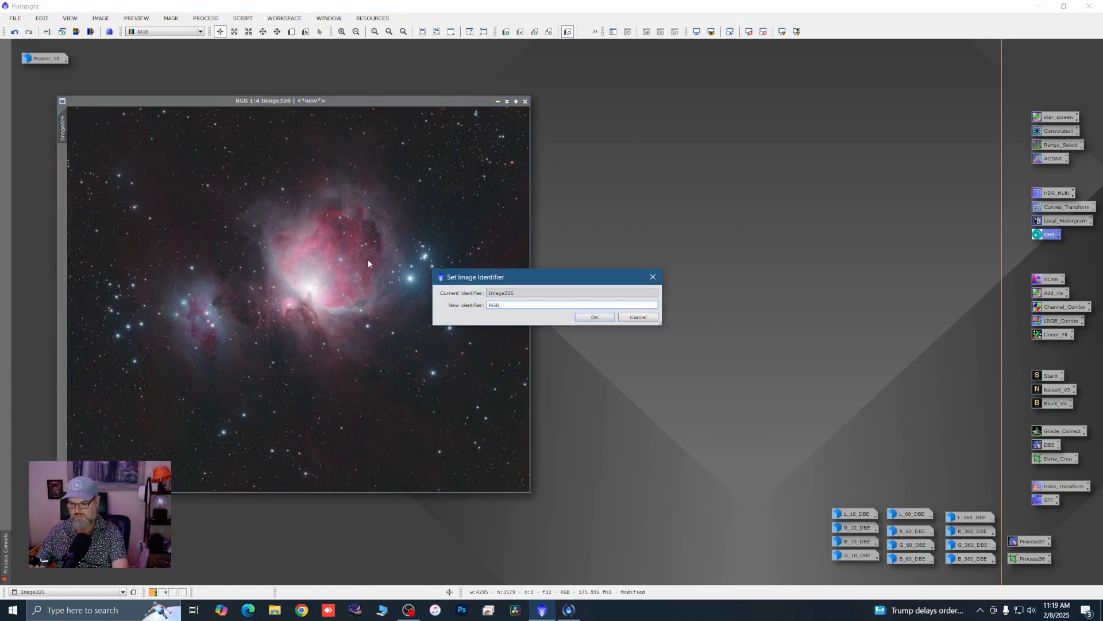
click(595, 317)
click(516, 102)
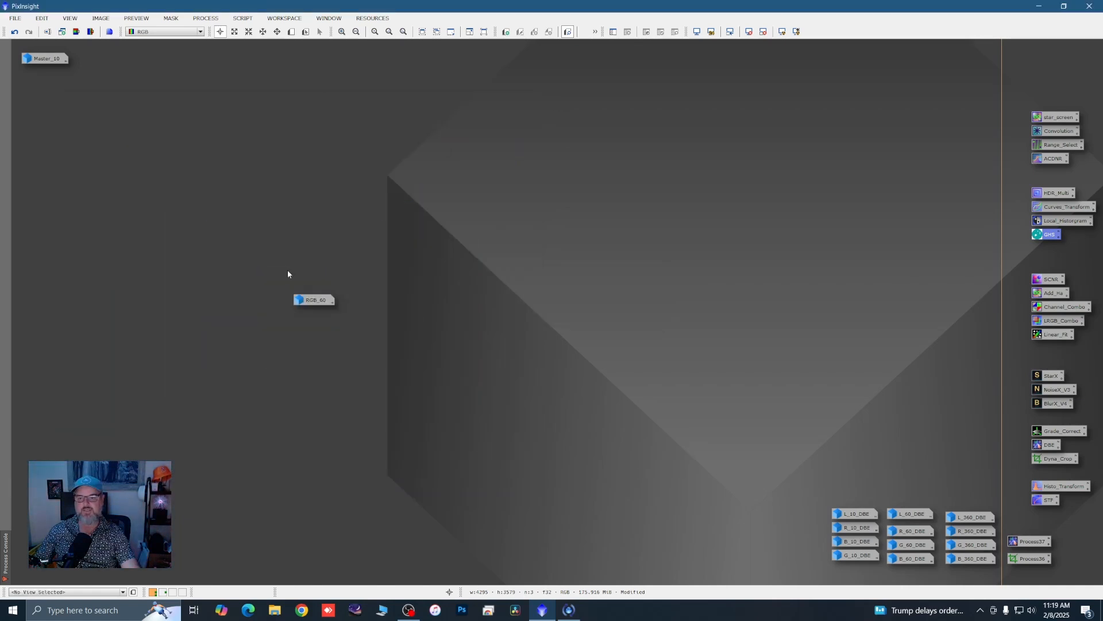
Step: Park the minimized RGB_60 image below Master_10, then restore L_60_DBE and apply BlurXTerminator to it in Correct Only mode
drag(313, 300, 48, 348)
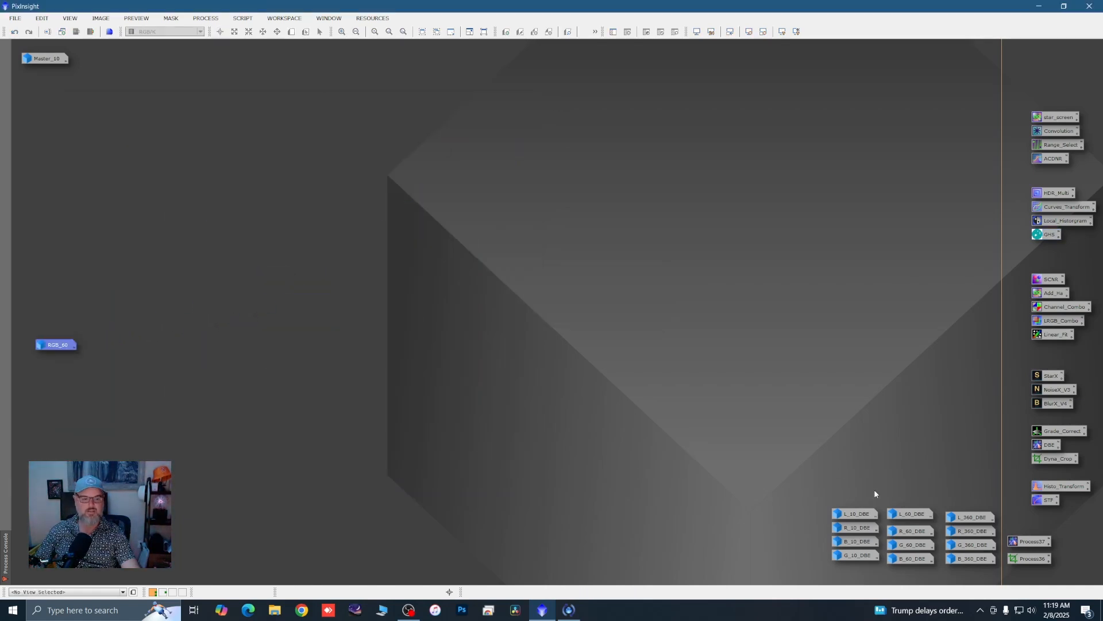
double_click(908, 513)
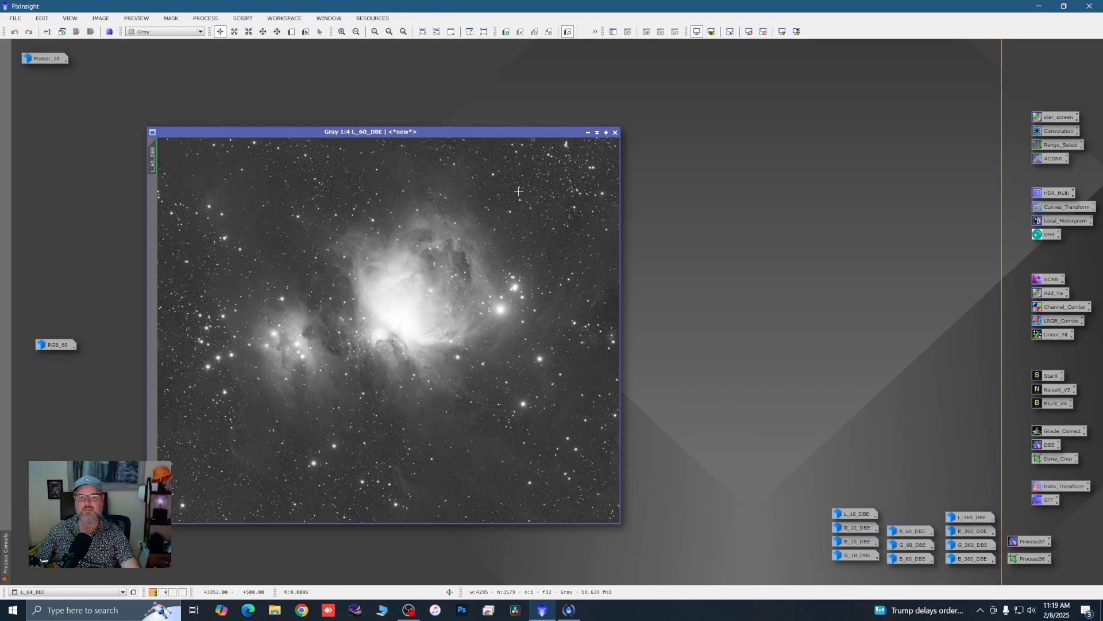
double_click(1056, 403)
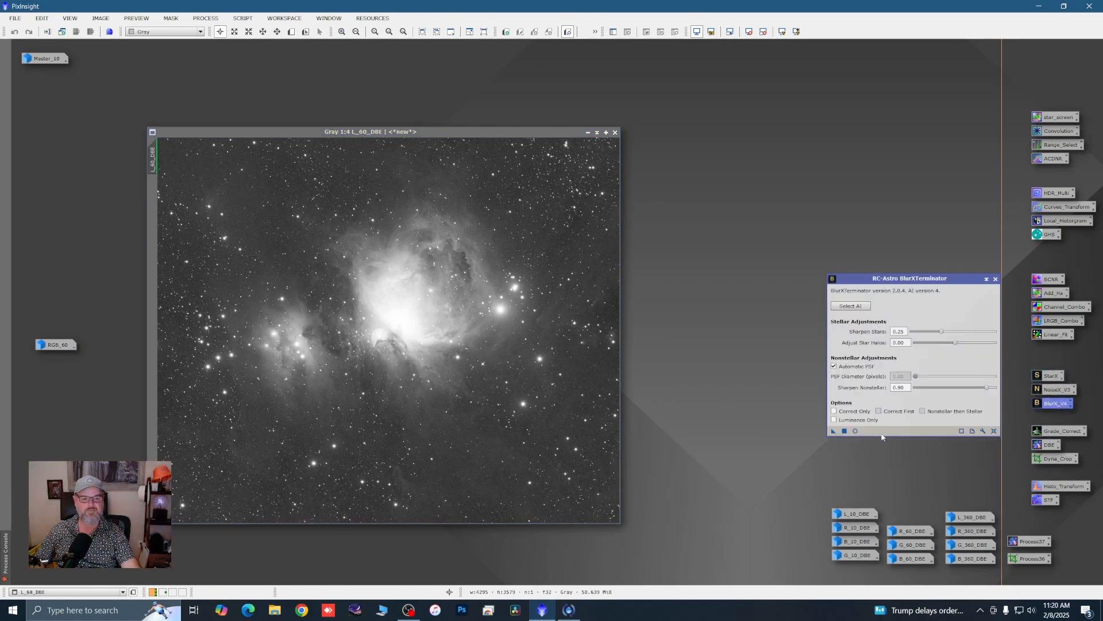
click(846, 412)
drag(834, 434, 612, 422)
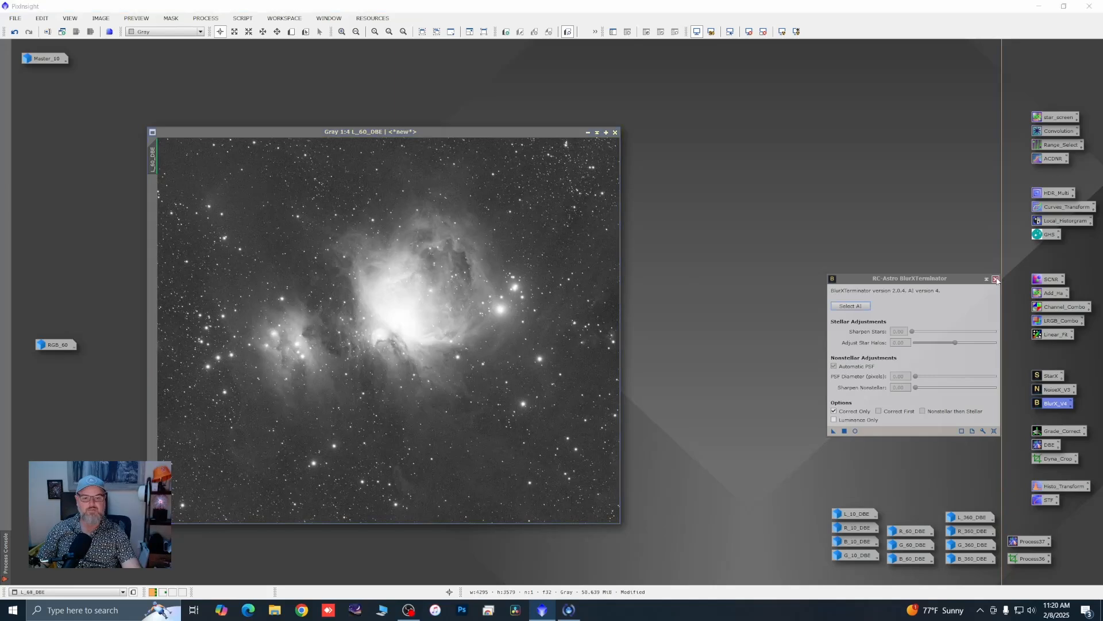
click(996, 280)
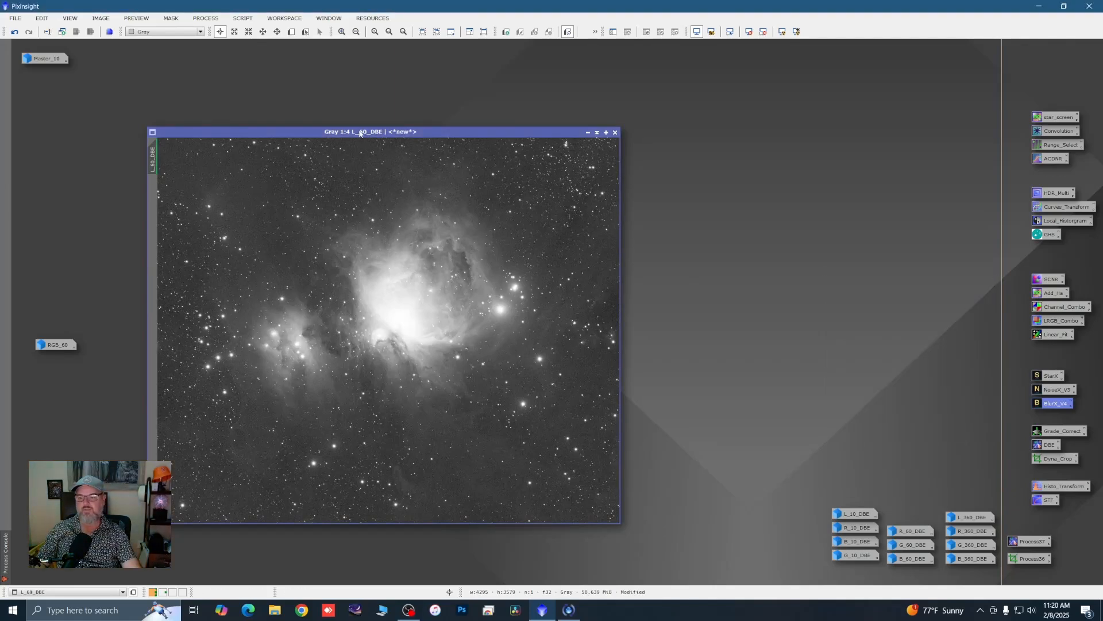
Step: Denoise L_60_DBE with NoiseXTerminator using frequency separation, Denoise HF 0.67, Denoise LF 0.51 and 3 iterations
drag(363, 133, 355, 131)
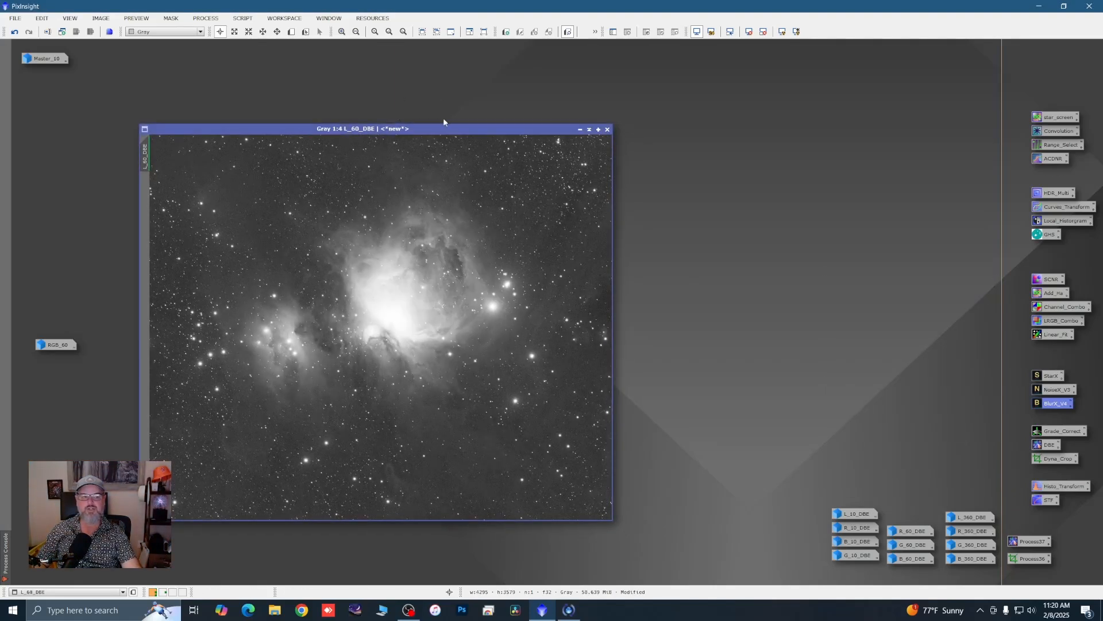
double_click(1046, 392)
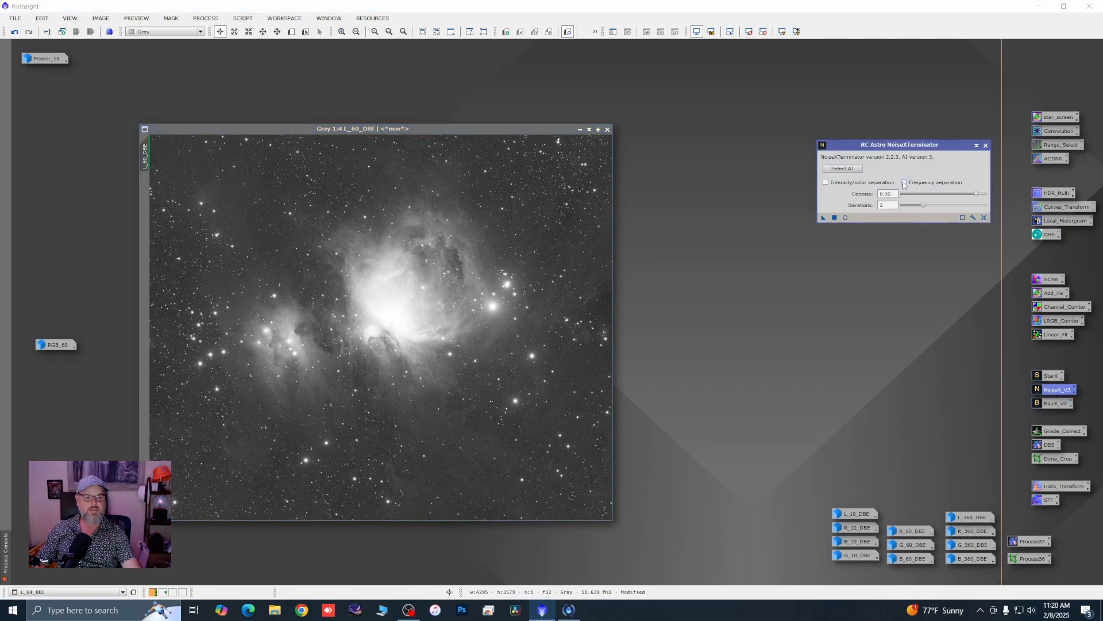
click(904, 183)
drag(977, 194, 952, 197)
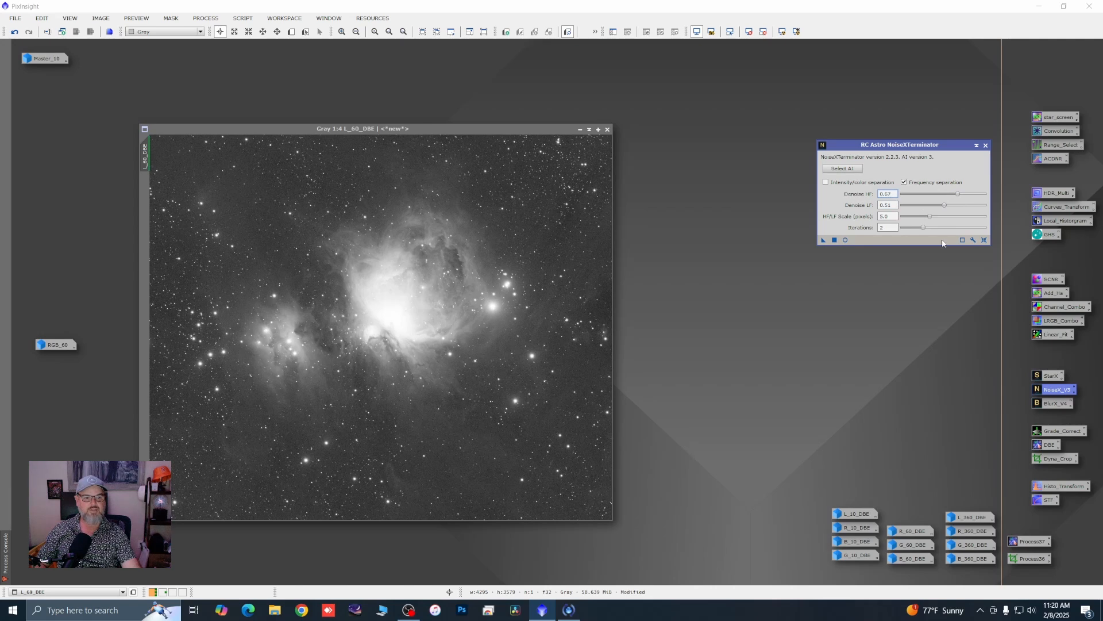
drag(925, 230, 939, 231)
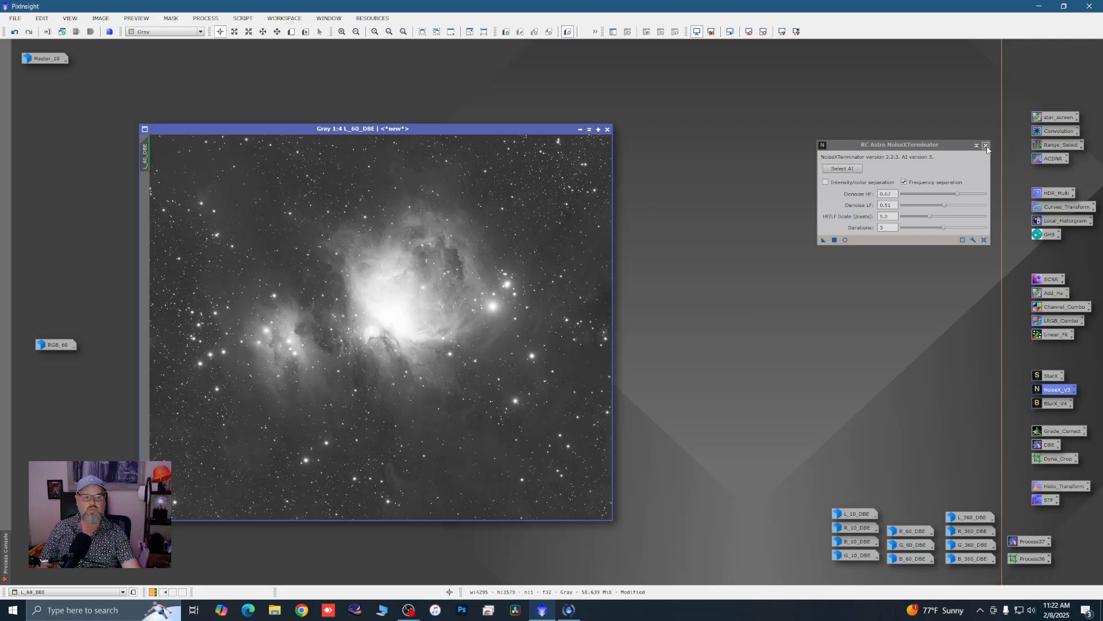
click(985, 146)
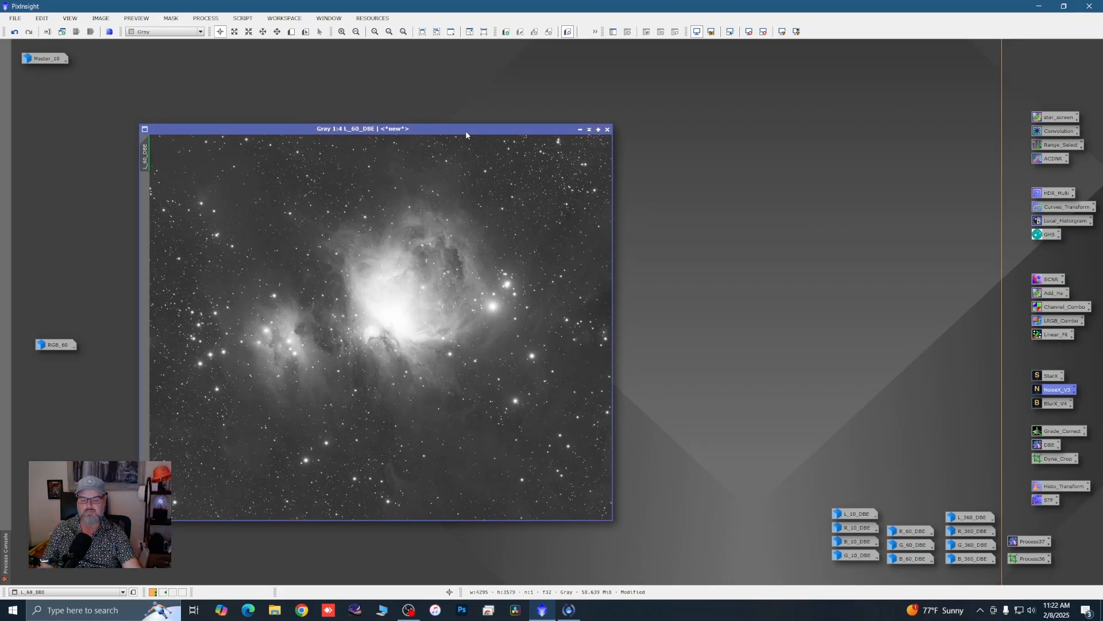
Step: Remove the screen stretch from L_60_DBE and open GeneralizedHyperbolicStretch with a real-time preview
key(ctrl+F12)
drag(465, 130, 439, 62)
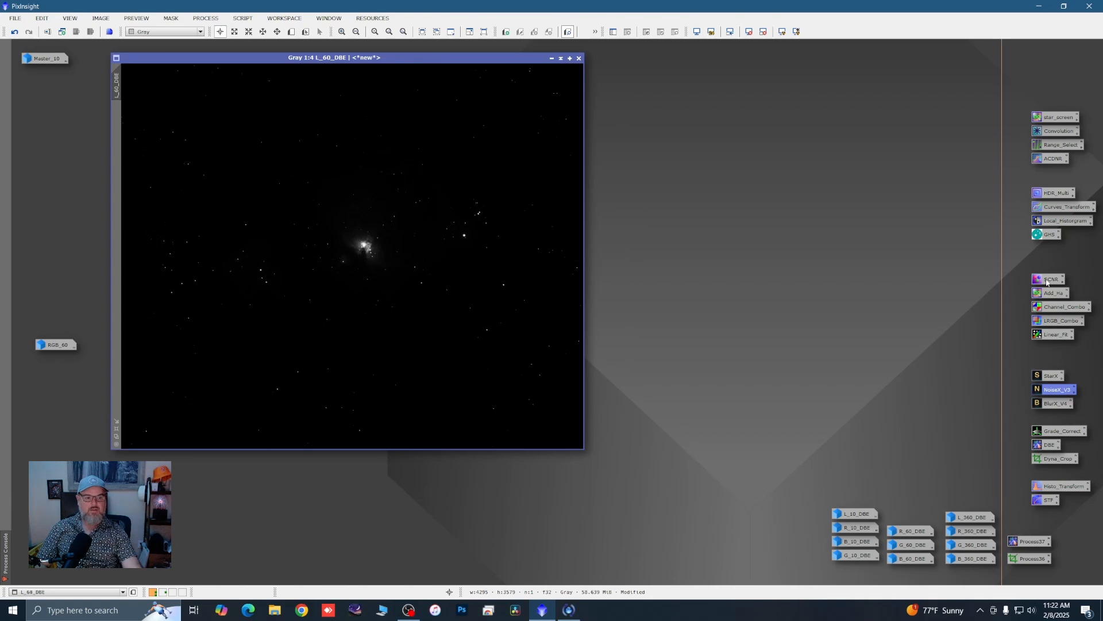
double_click(1048, 235)
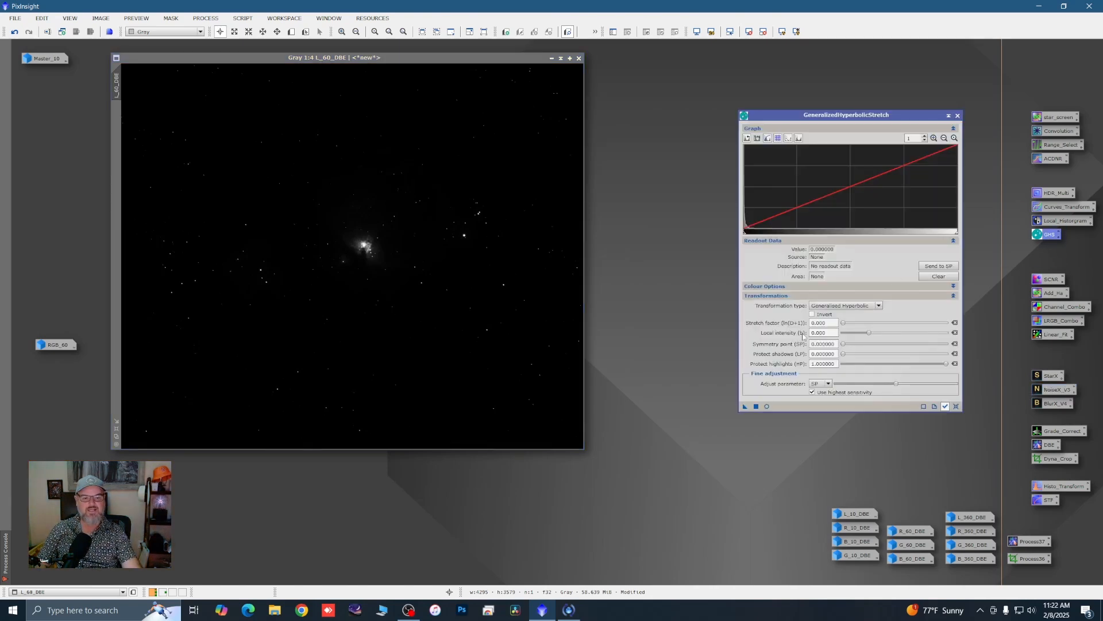
click(767, 406)
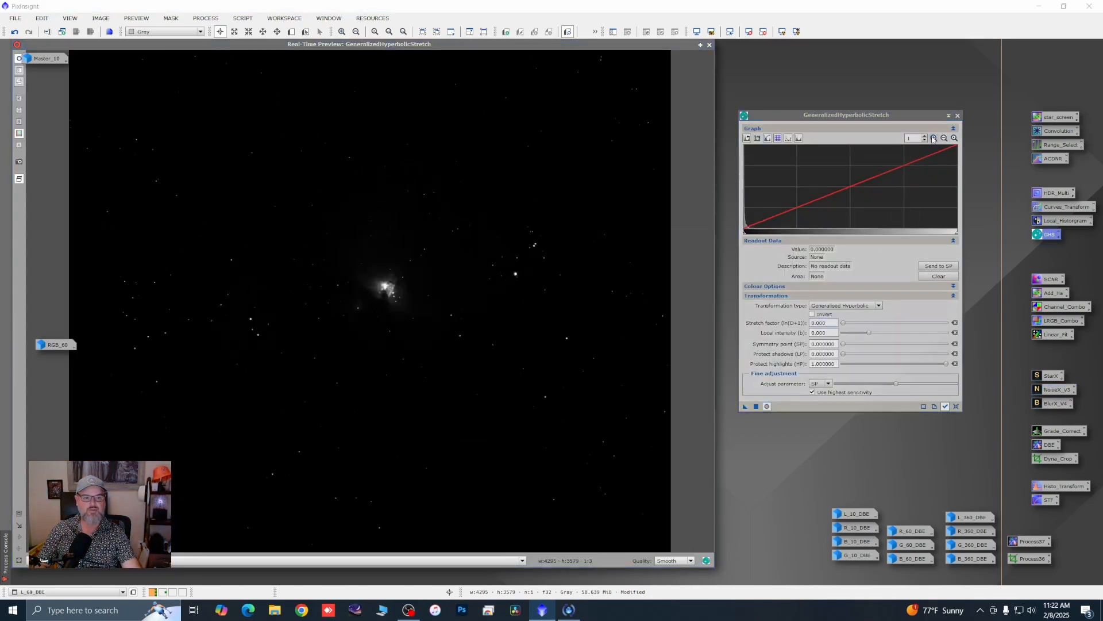
Step: Apply a Linear transformation to L_60_DBE with the blackpoint at 0.000490, just before the histogram's rise, then reset the stretch settings
click(934, 138)
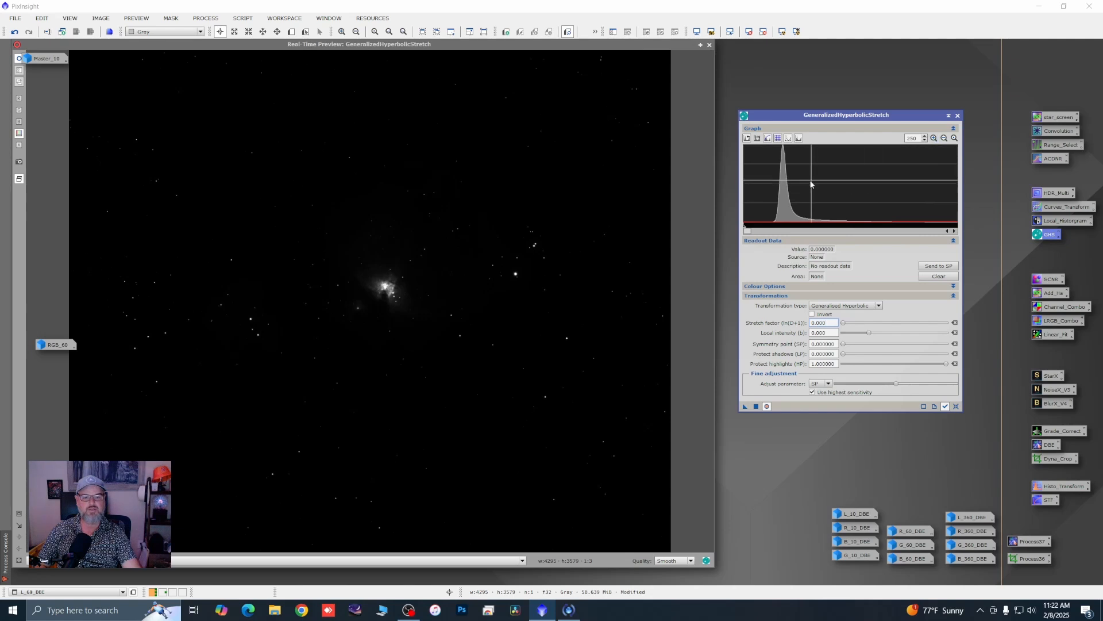
mouse_move(822, 199)
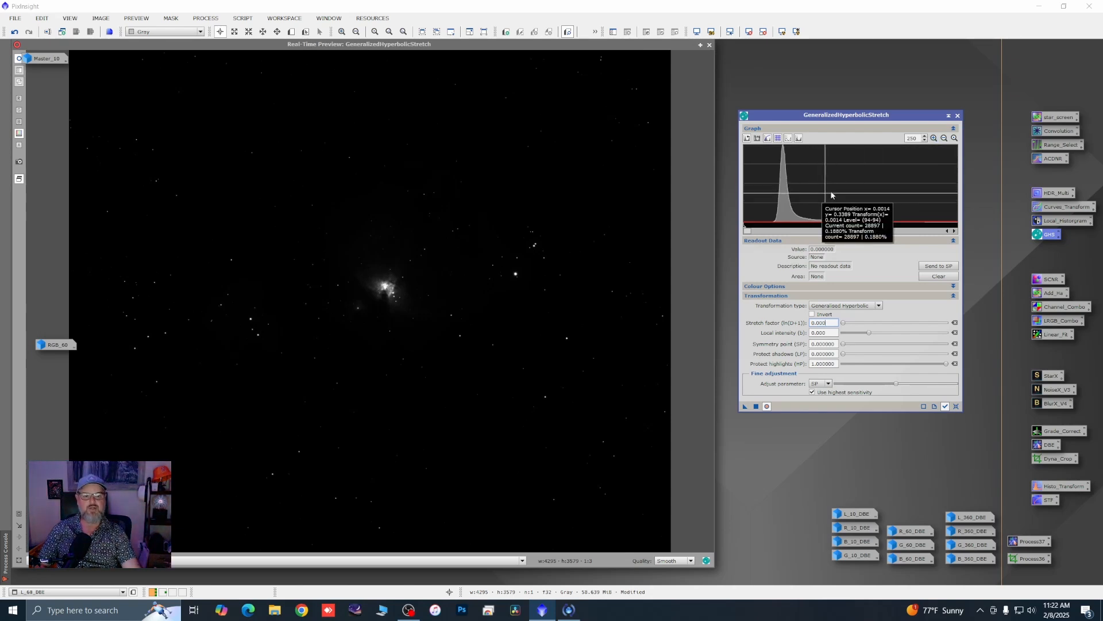
click(771, 199)
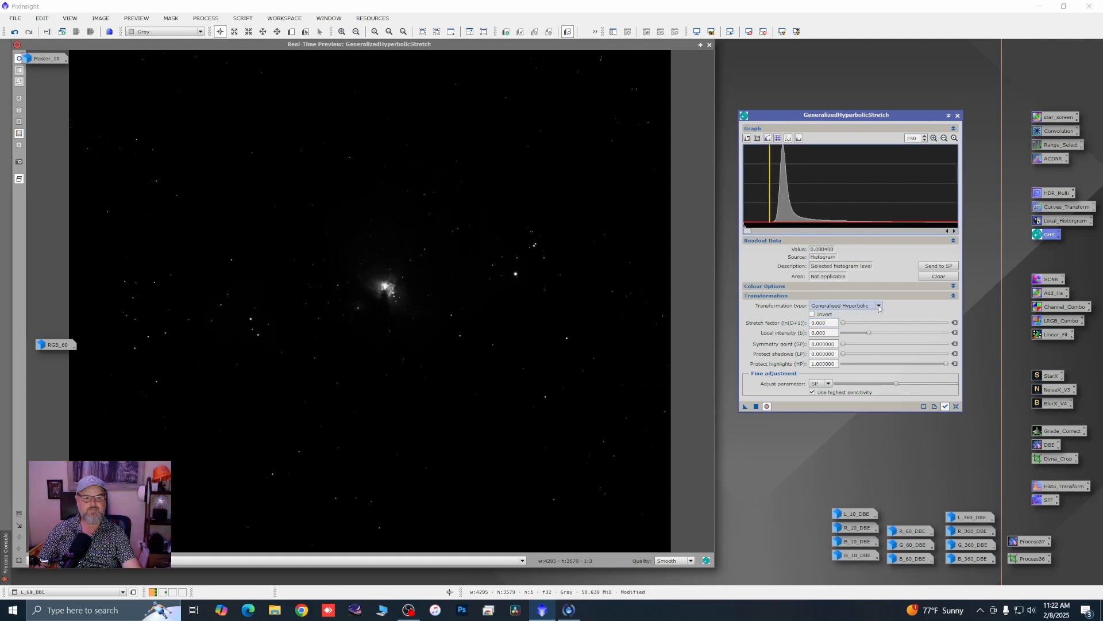
click(845, 306)
click(839, 344)
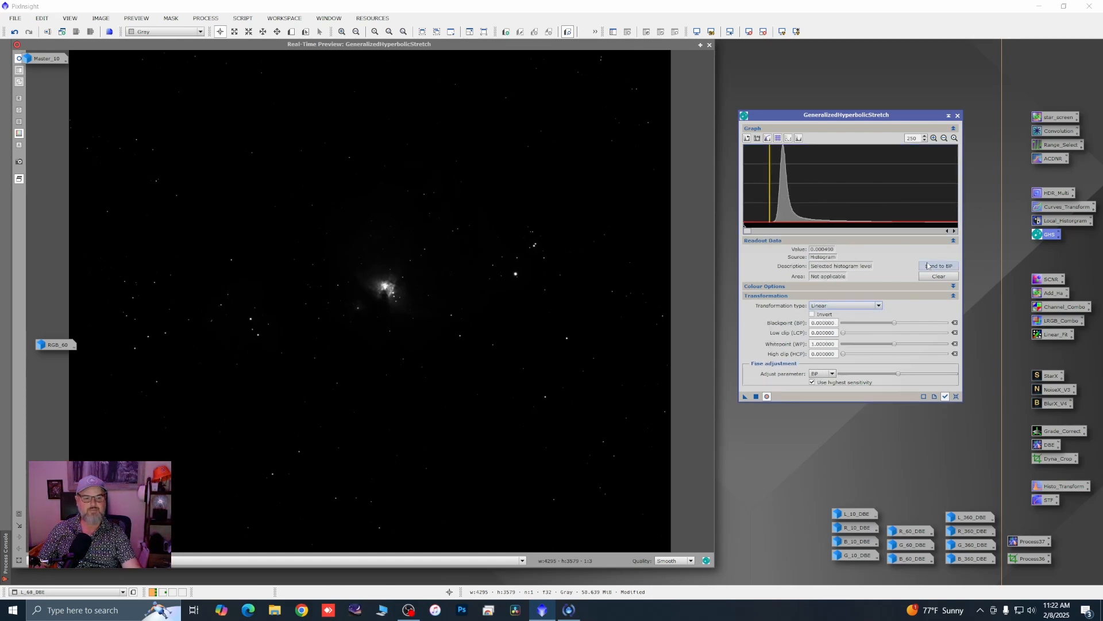
click(923, 266)
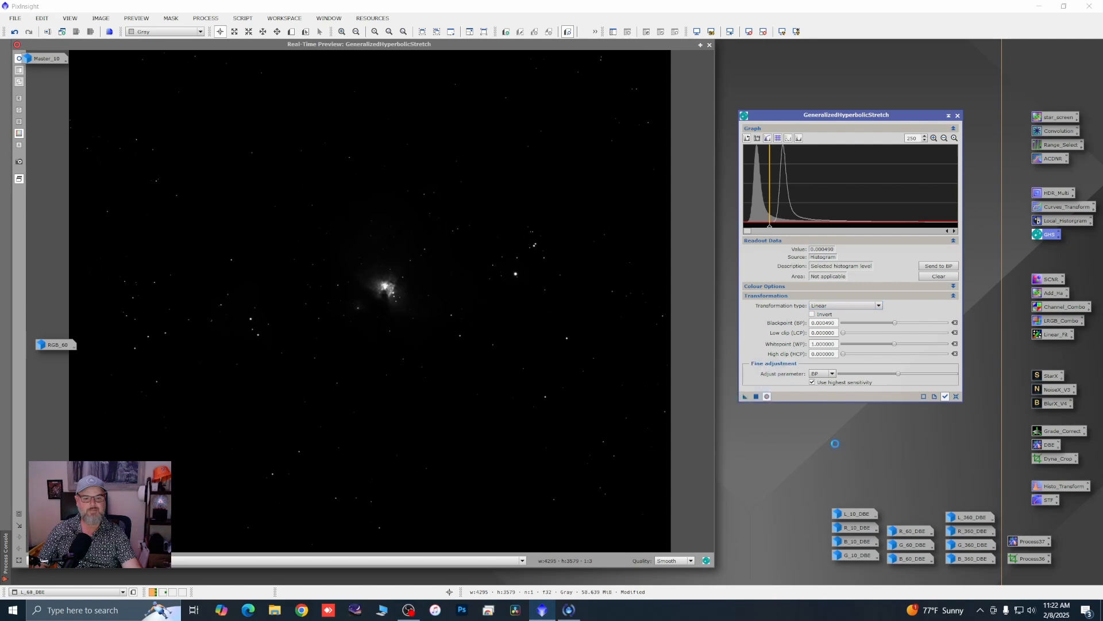
click(957, 396)
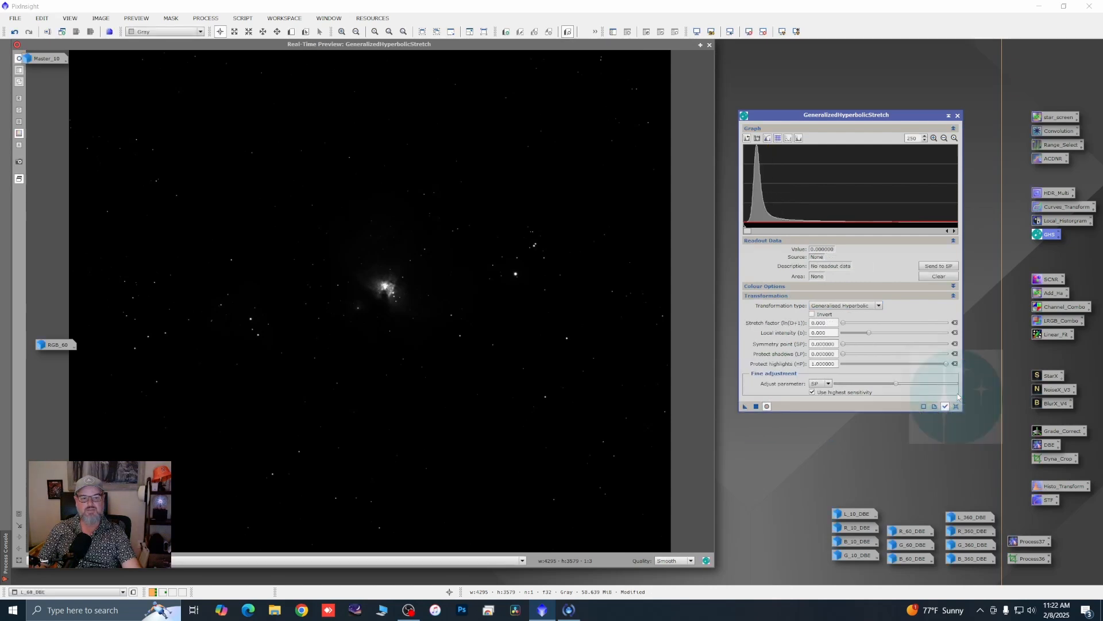
Step: Stretch L_60_DBE with symmetry point 0.000249 at the histogram peak, stretch factor 5.950 and local intensity 2.190, then close the stretch tools and minimize the image
click(757, 202)
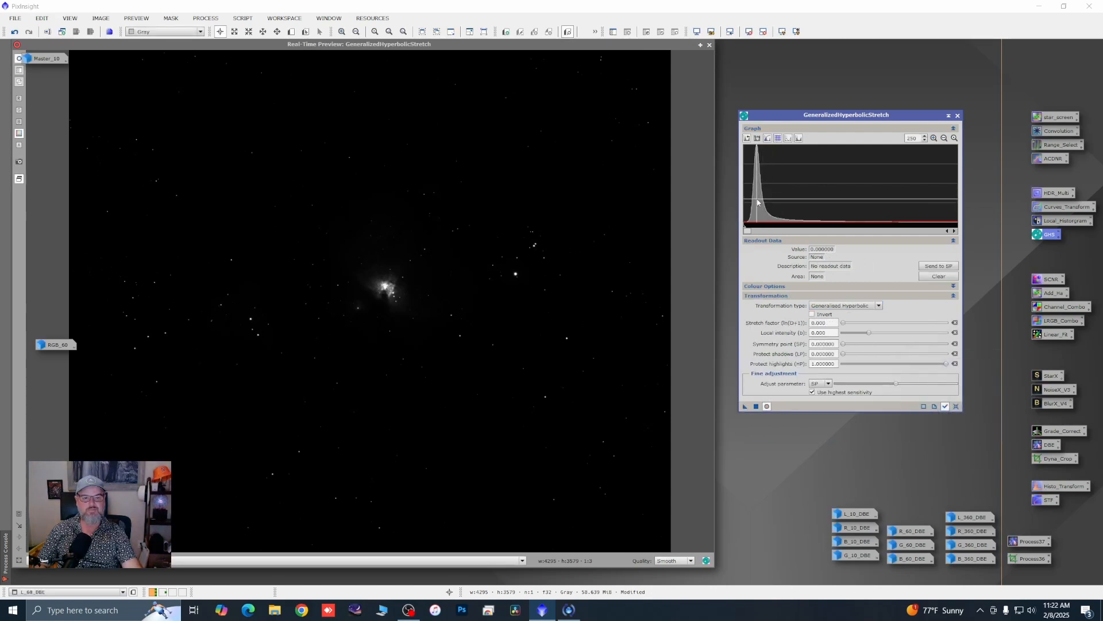
click(938, 266)
drag(847, 325, 874, 324)
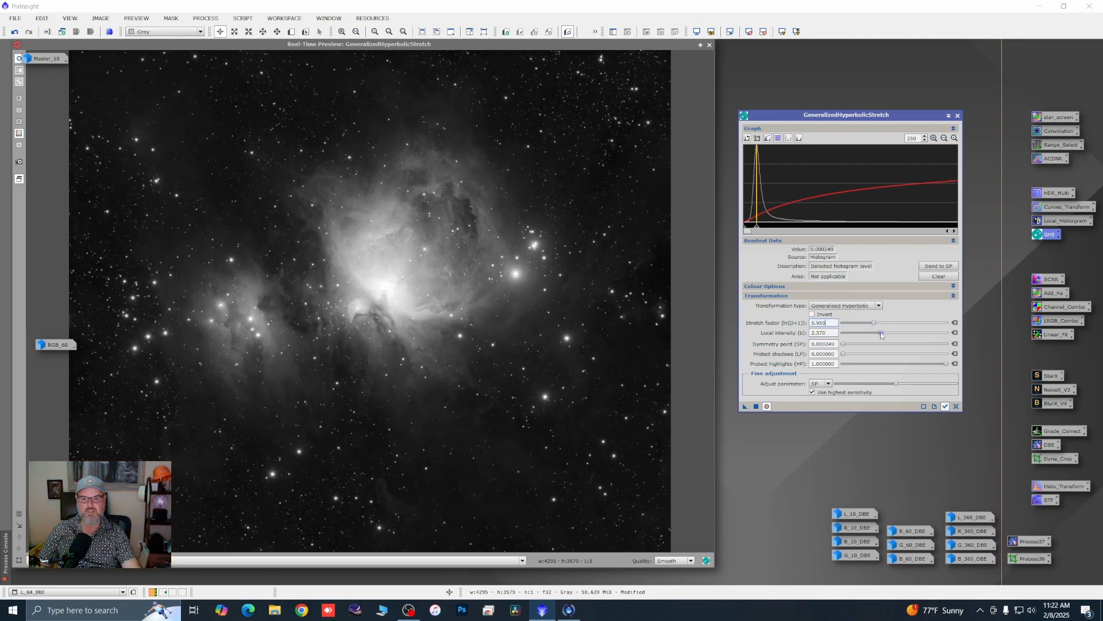
drag(882, 336, 883, 336)
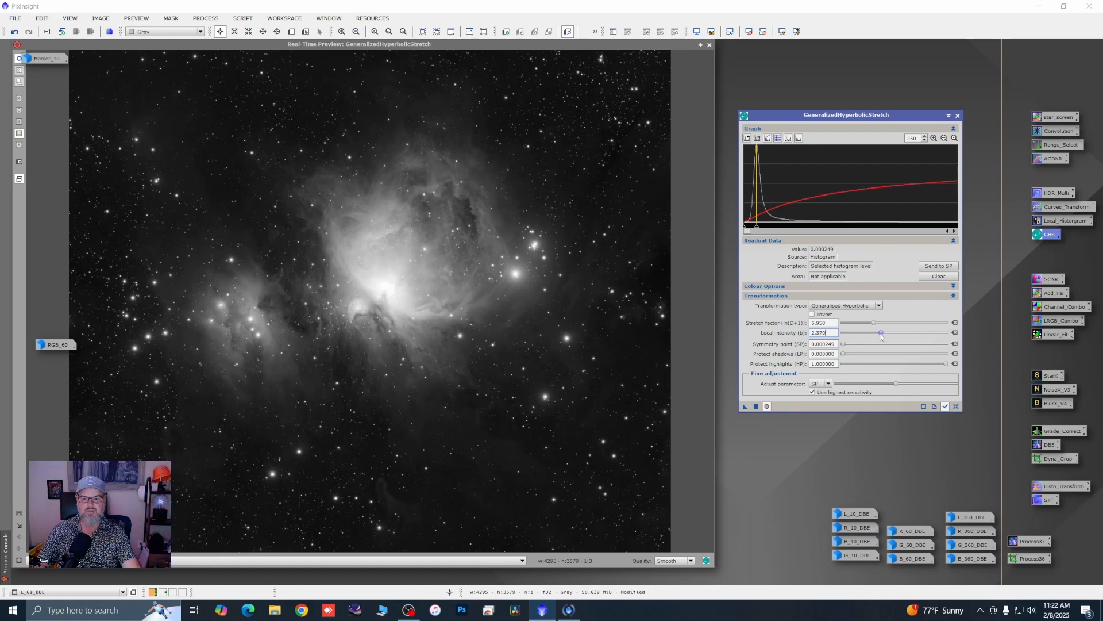
click(755, 406)
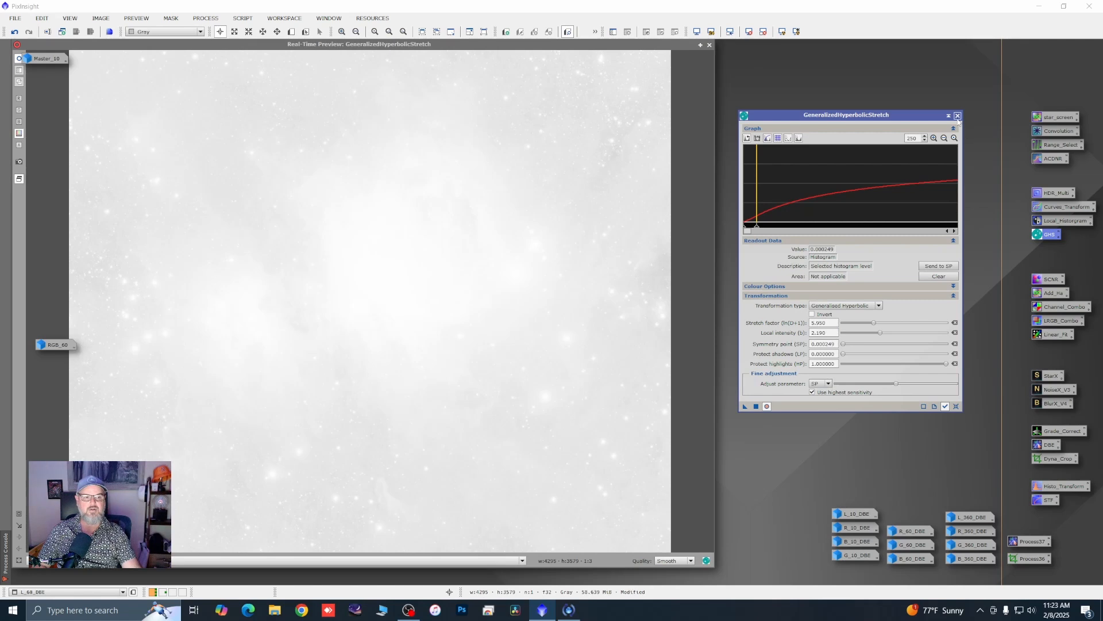
click(958, 116)
click(711, 46)
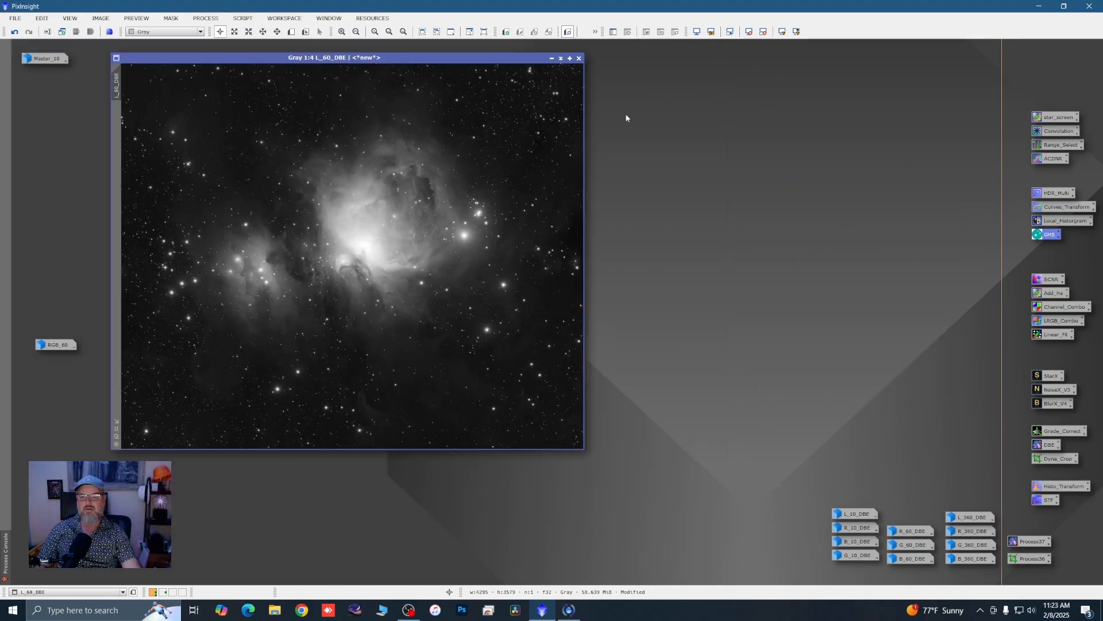
click(552, 59)
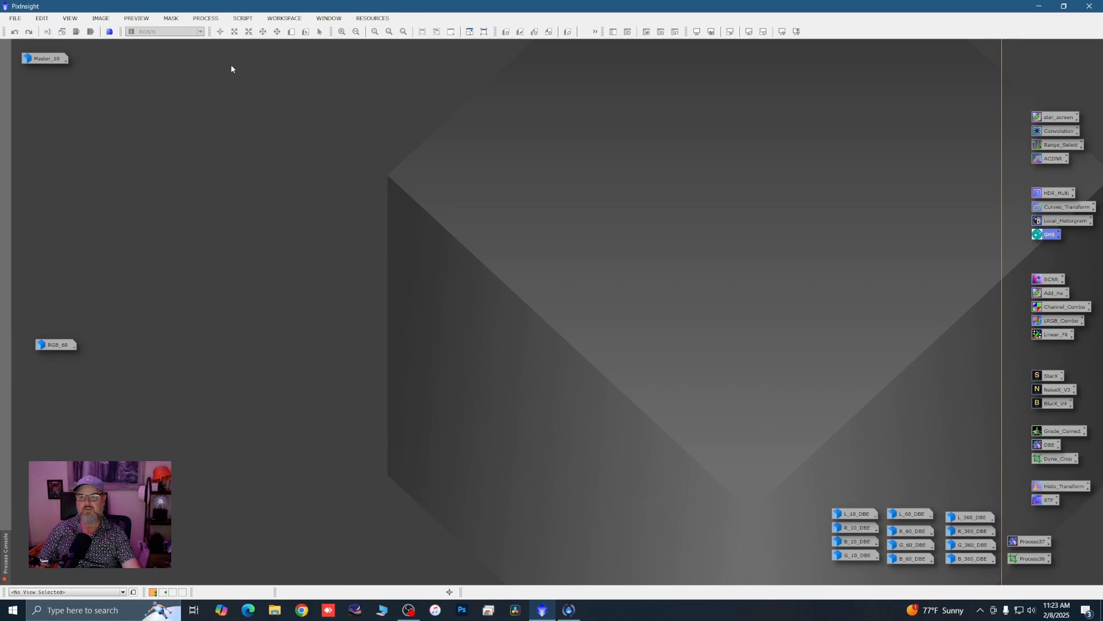
Step: Open the ImageBlend script and reset its parameters to the defaults
click(243, 18)
mouse_move(308, 188)
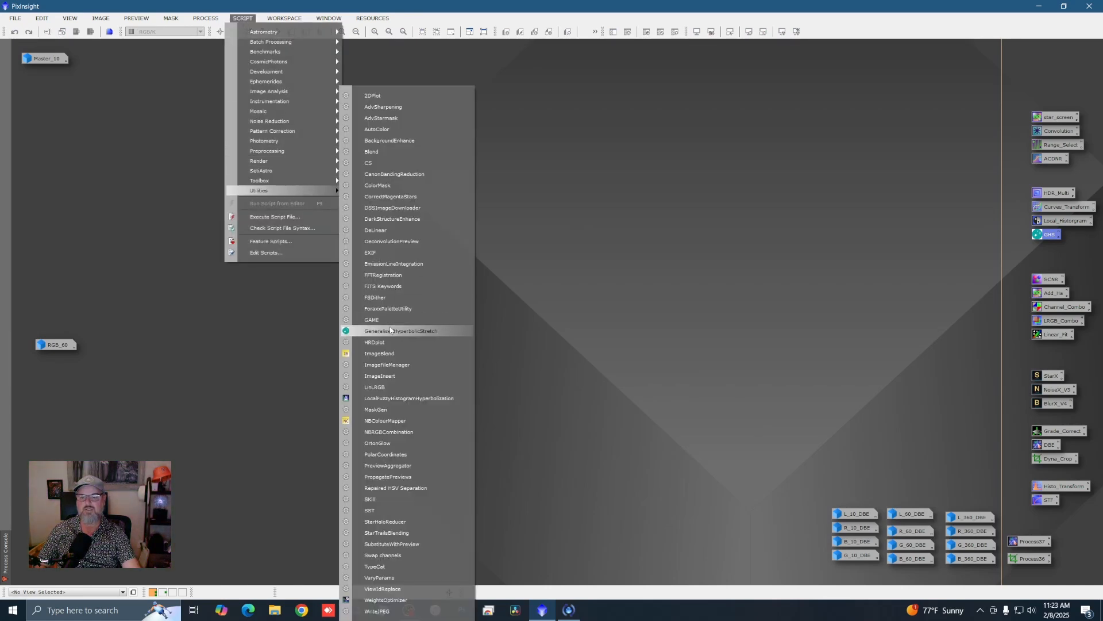
click(380, 352)
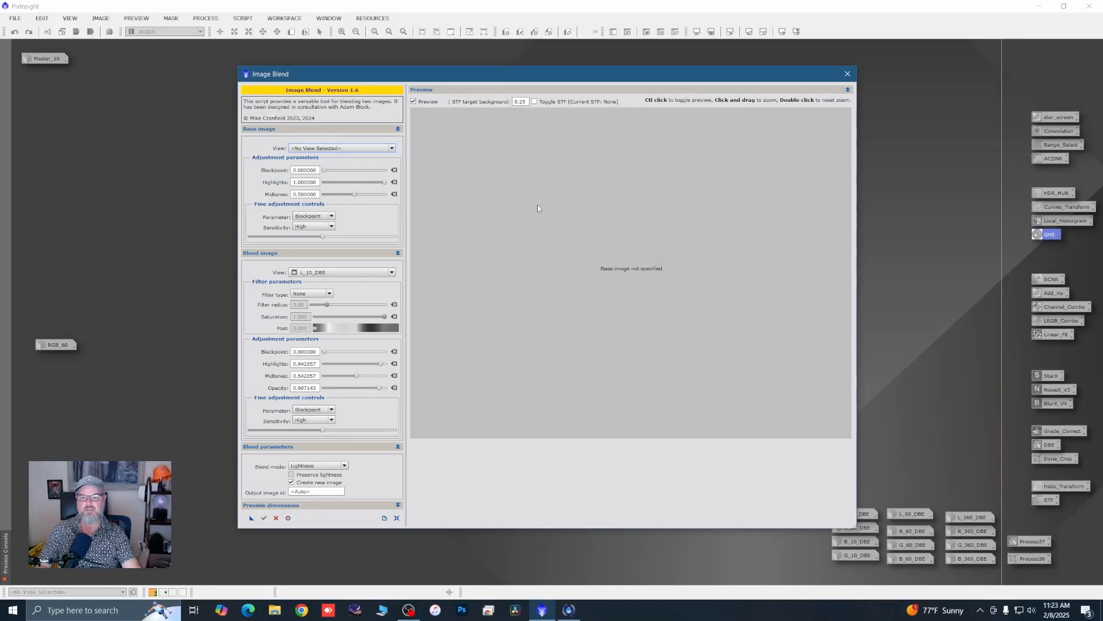
click(396, 517)
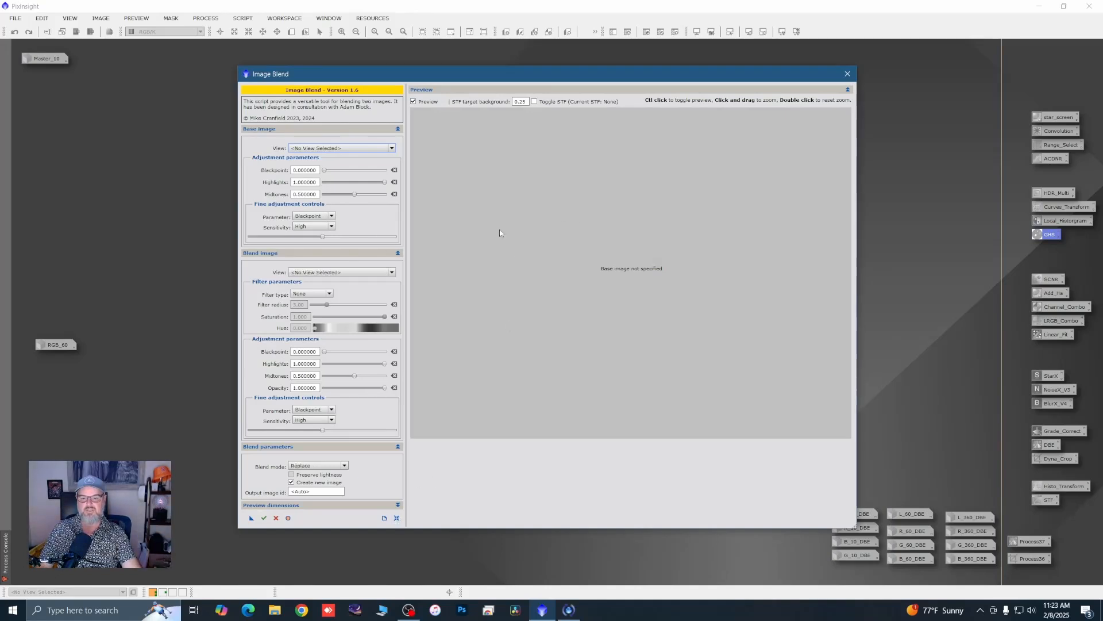
Step: Set RGB_60 as the base image and L_60_DBE as the blend image, using the Lightness blend mode
click(392, 148)
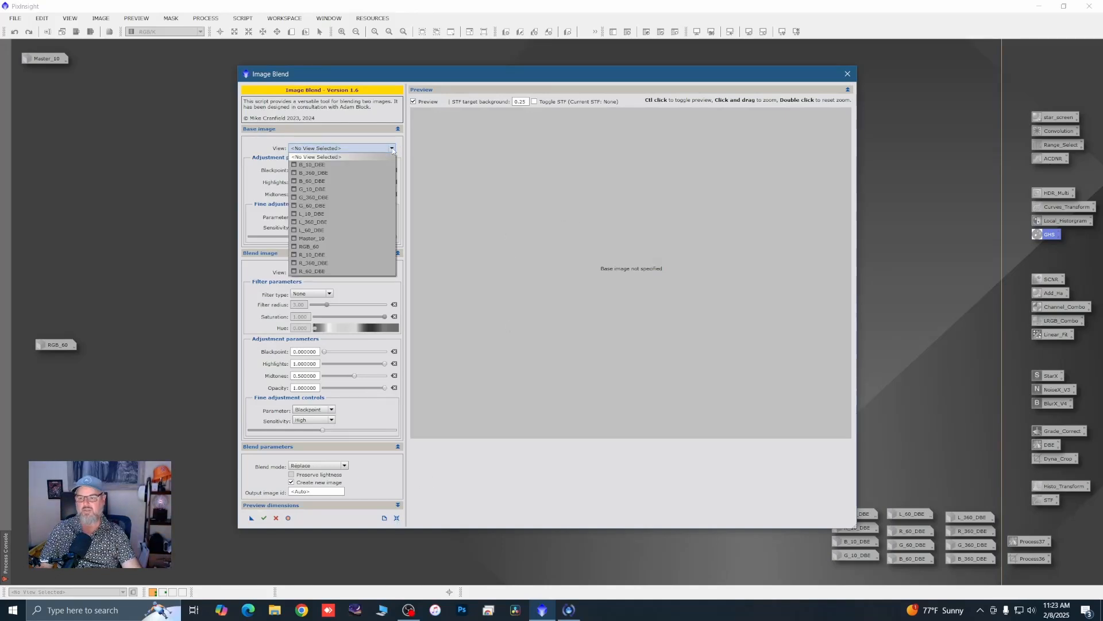
click(315, 247)
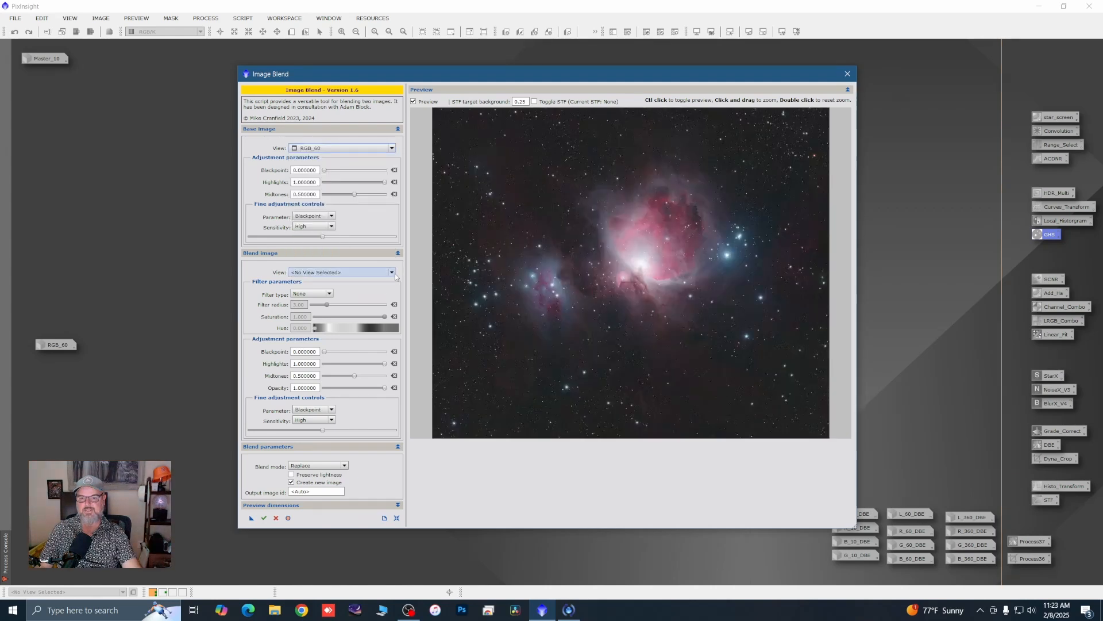
click(393, 273)
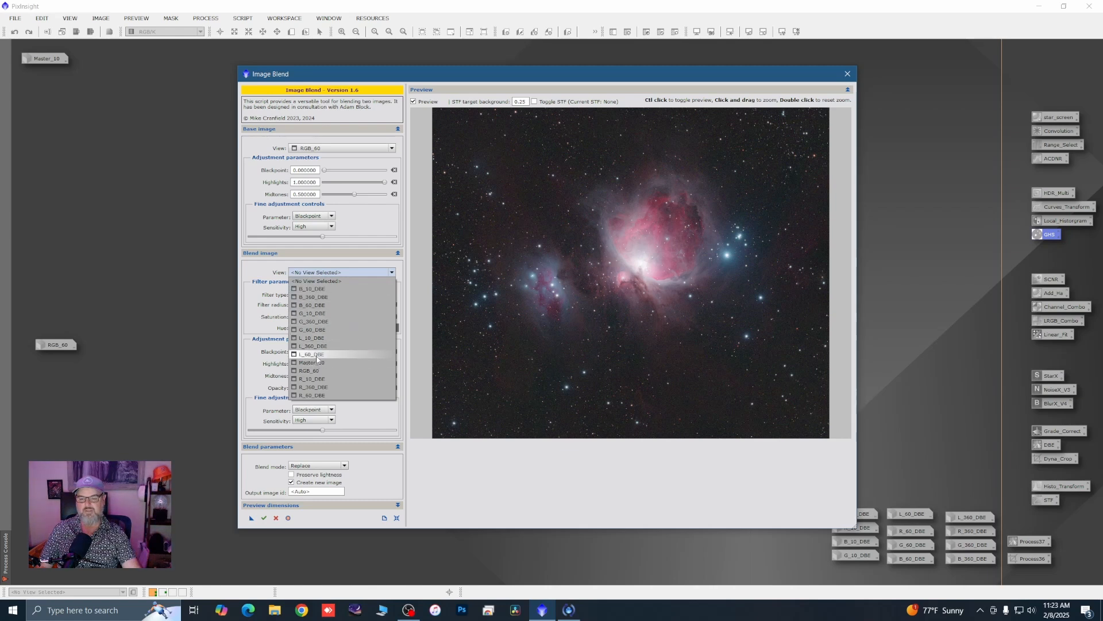
click(316, 354)
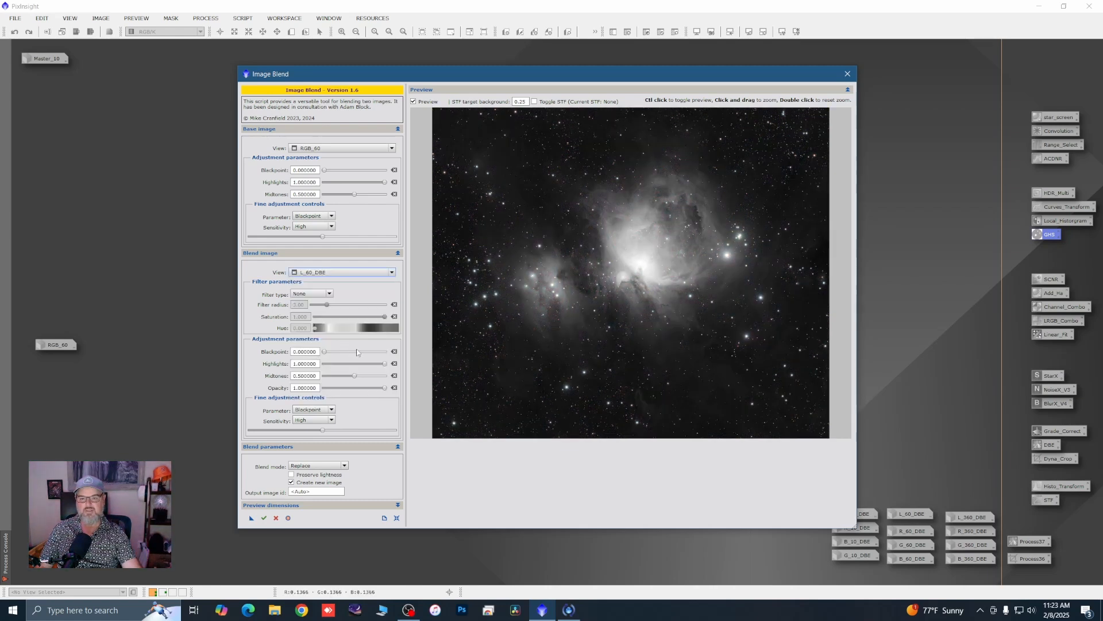
click(345, 466)
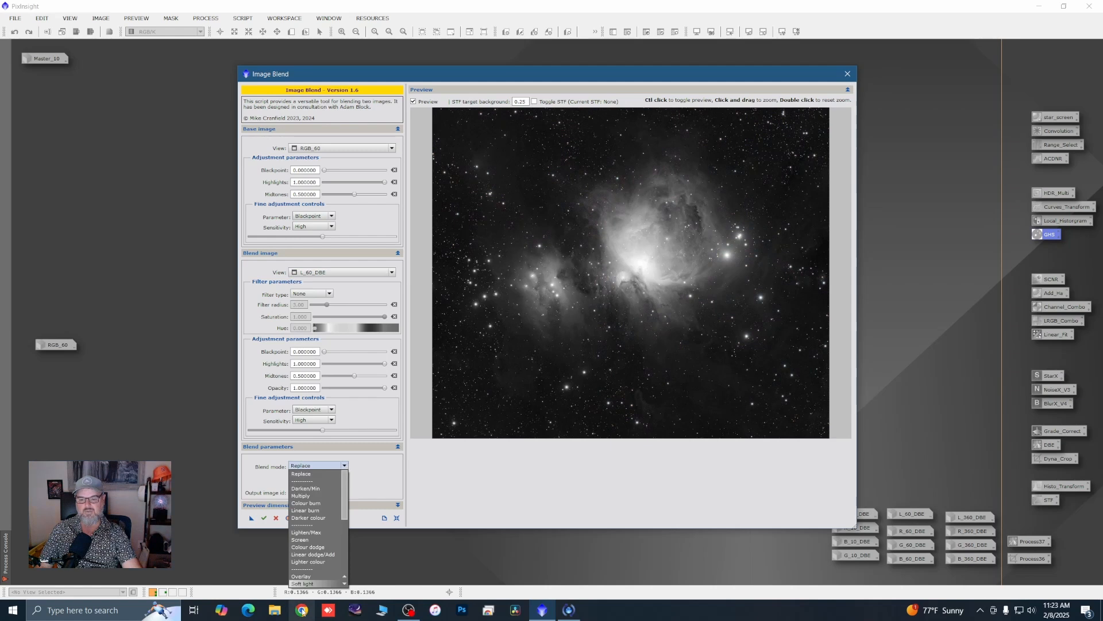
scroll(312, 561, down, 3)
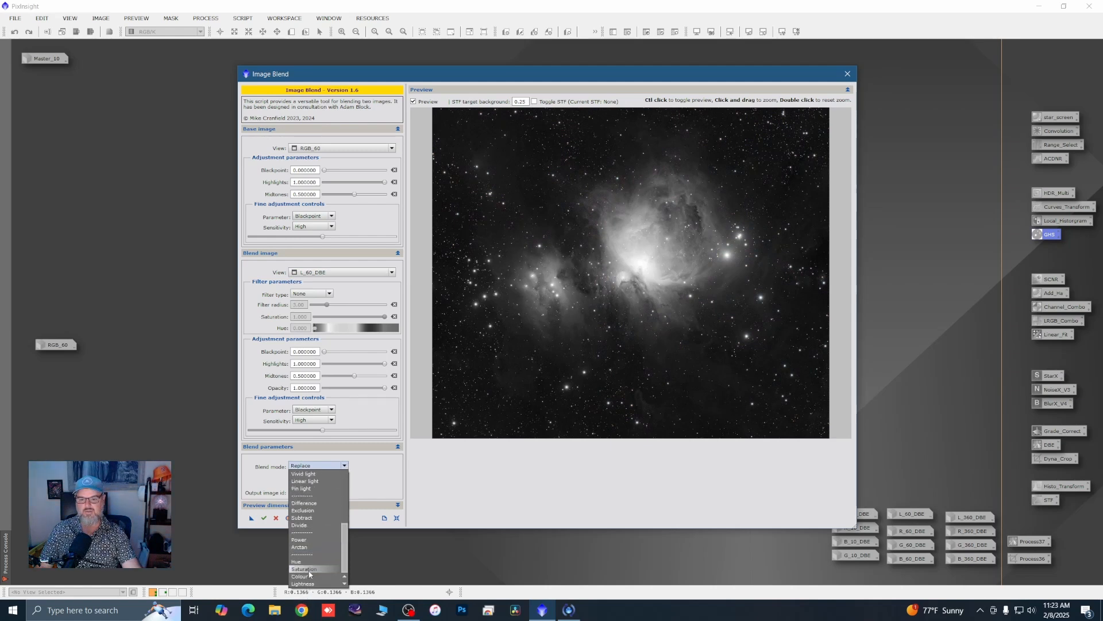
click(307, 585)
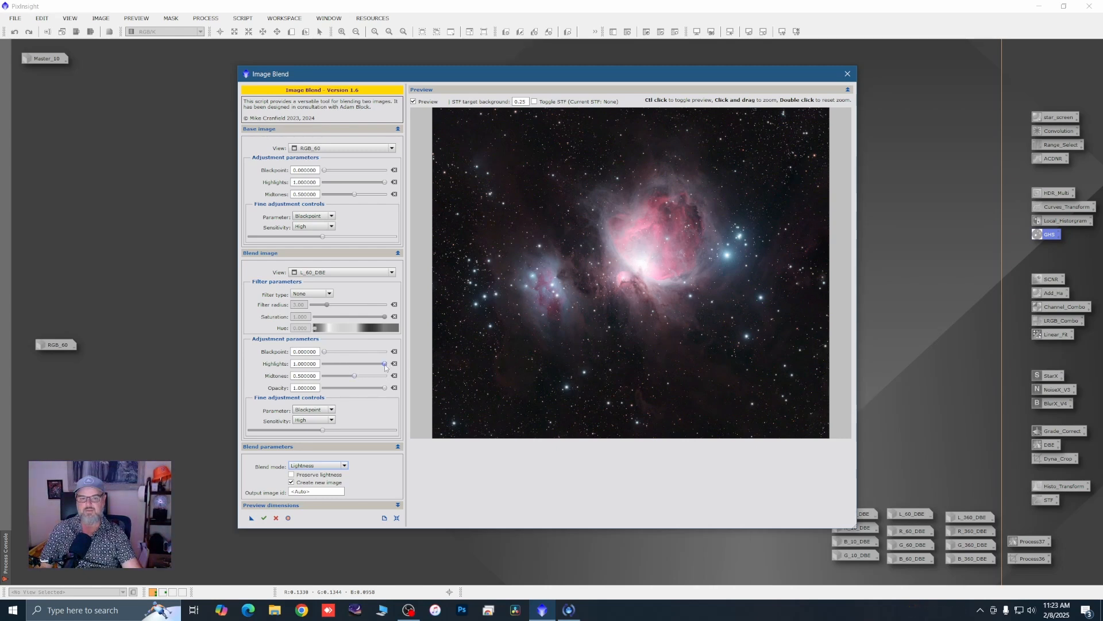
Step: Set the blend image's highlights to 0.985714, midtones to 0.521429 and opacity to 0.921429, then execute the blend and close ImageBlend
drag(385, 363, 356, 377)
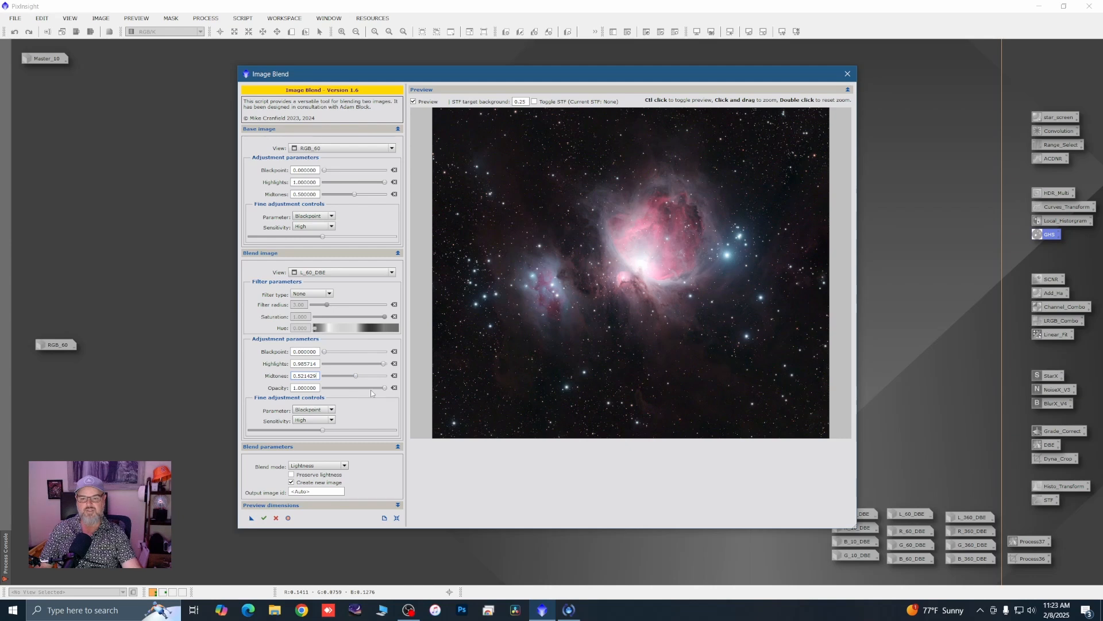
drag(385, 389, 380, 389)
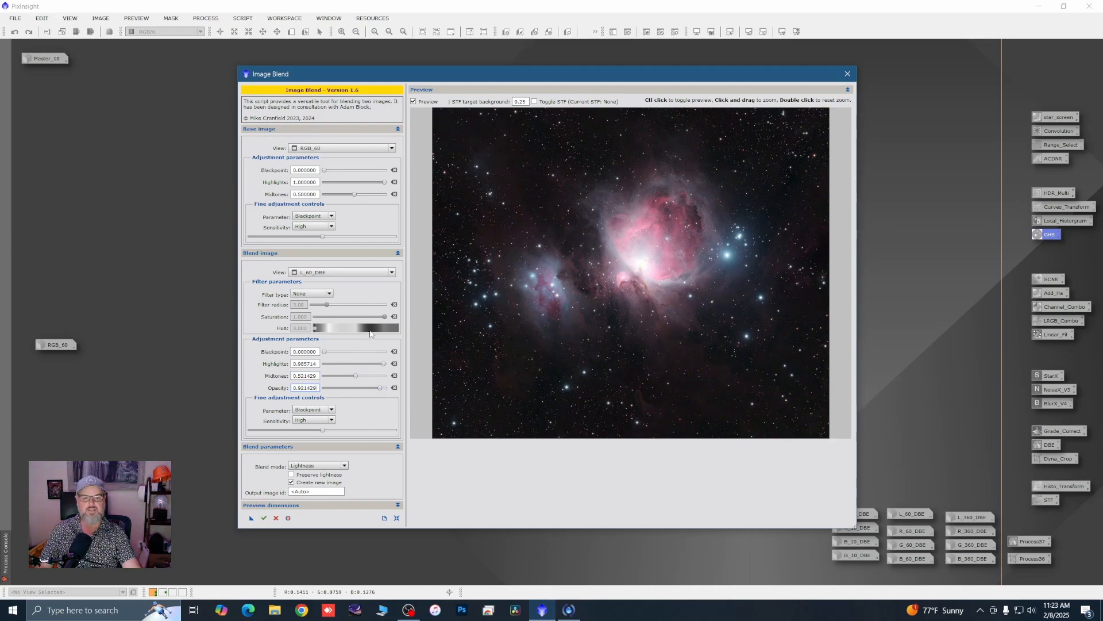
click(264, 517)
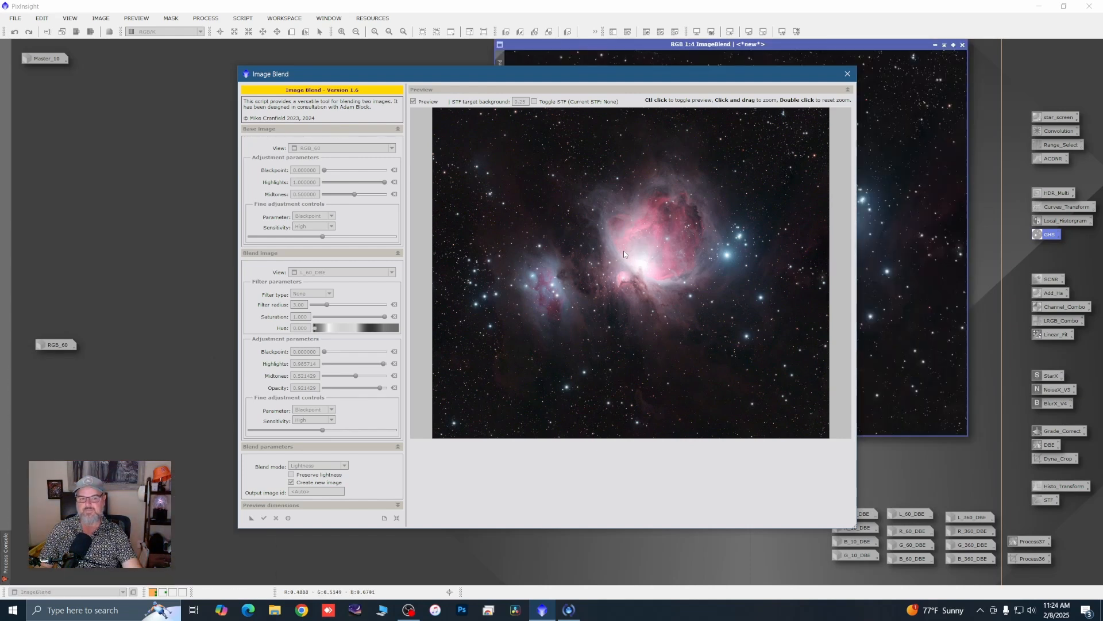
click(847, 74)
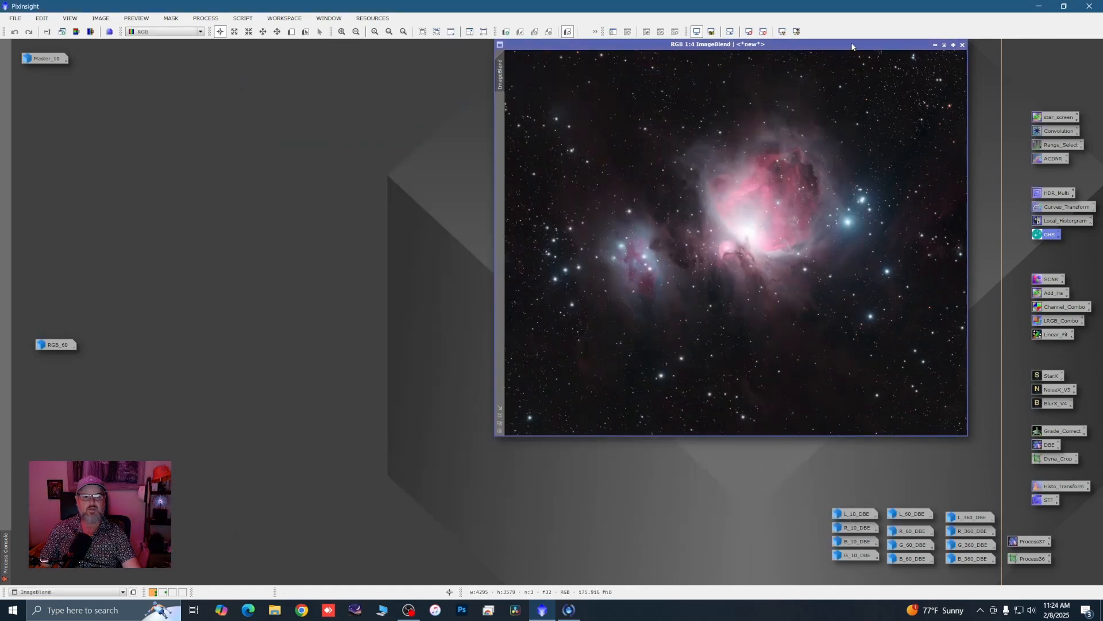
Step: Rename the blended image as Master_60, minimize it and place its icon directly below Master_10
drag(778, 45, 658, 65)
scroll(627, 227, up, 2)
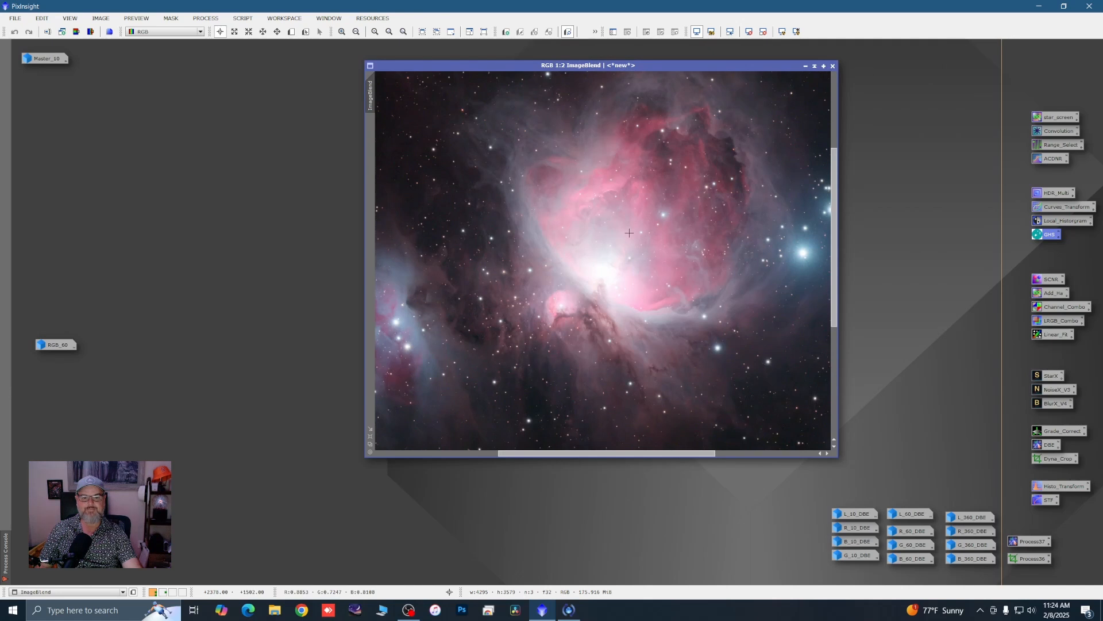
scroll(508, 258, down, 2)
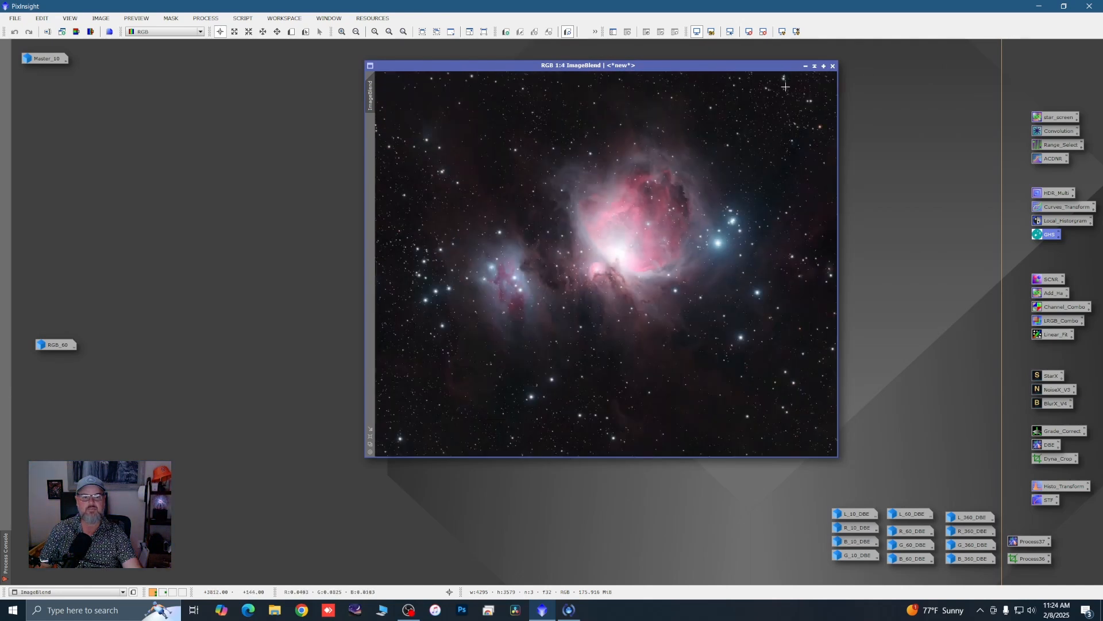
double_click(370, 99)
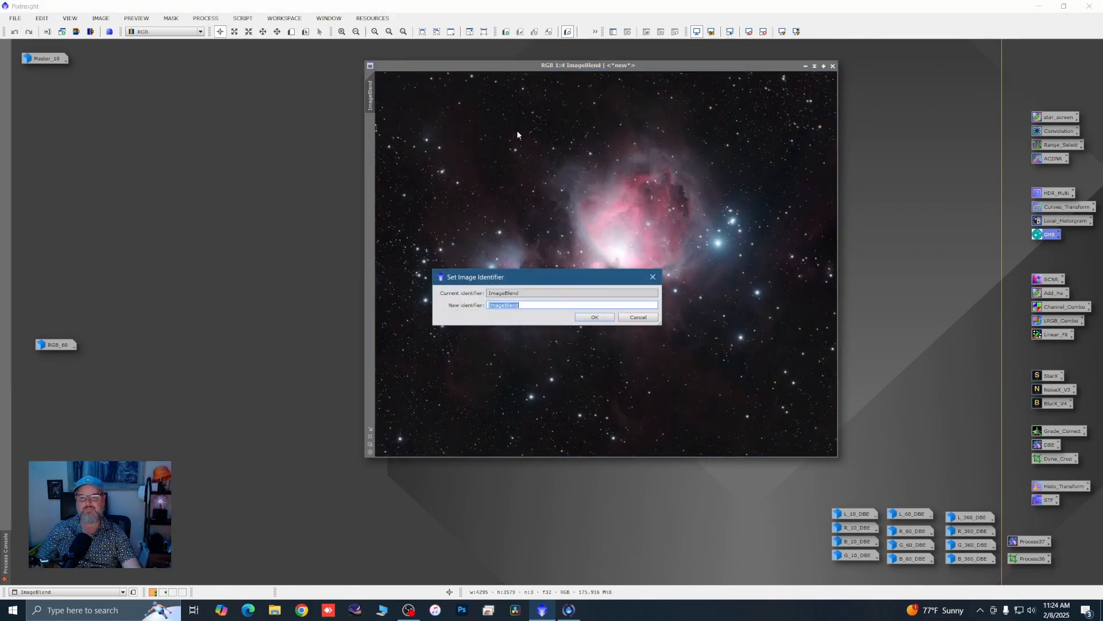
text(Mas)
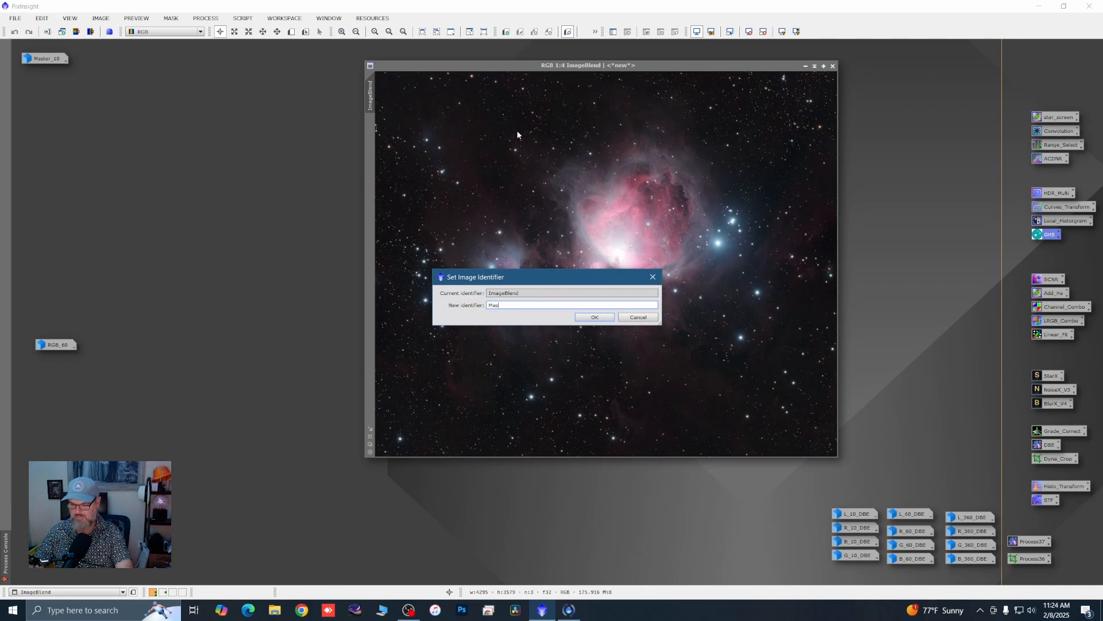
text(ter_60)
click(594, 316)
click(805, 66)
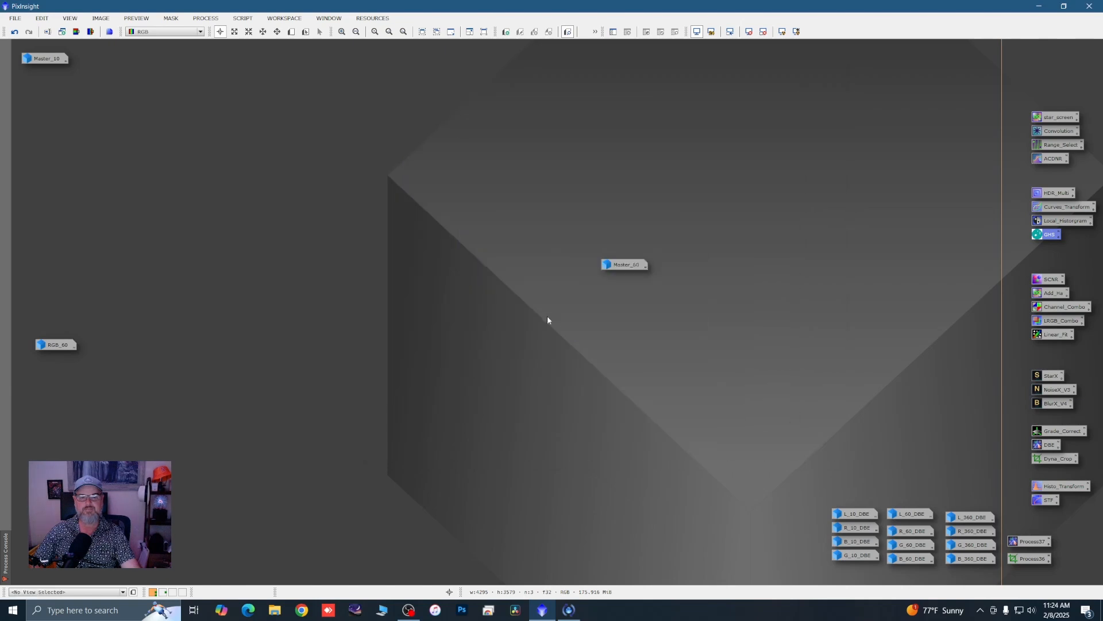
drag(621, 266, 44, 77)
Step: Delete the minimized RGB_60 image without saving it
right_click(58, 345)
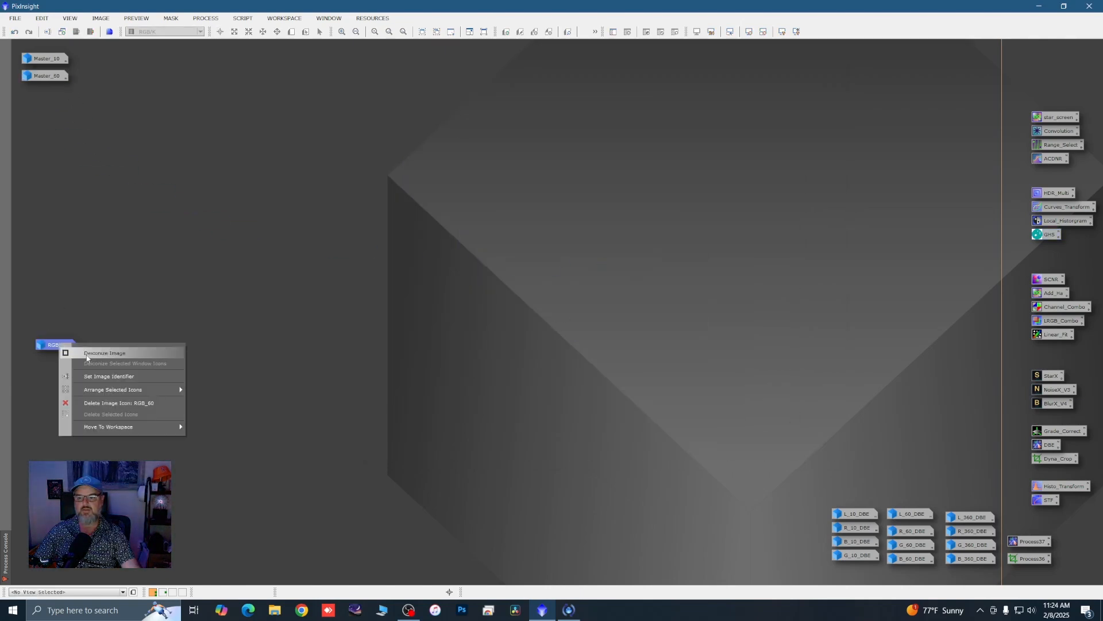
click(112, 403)
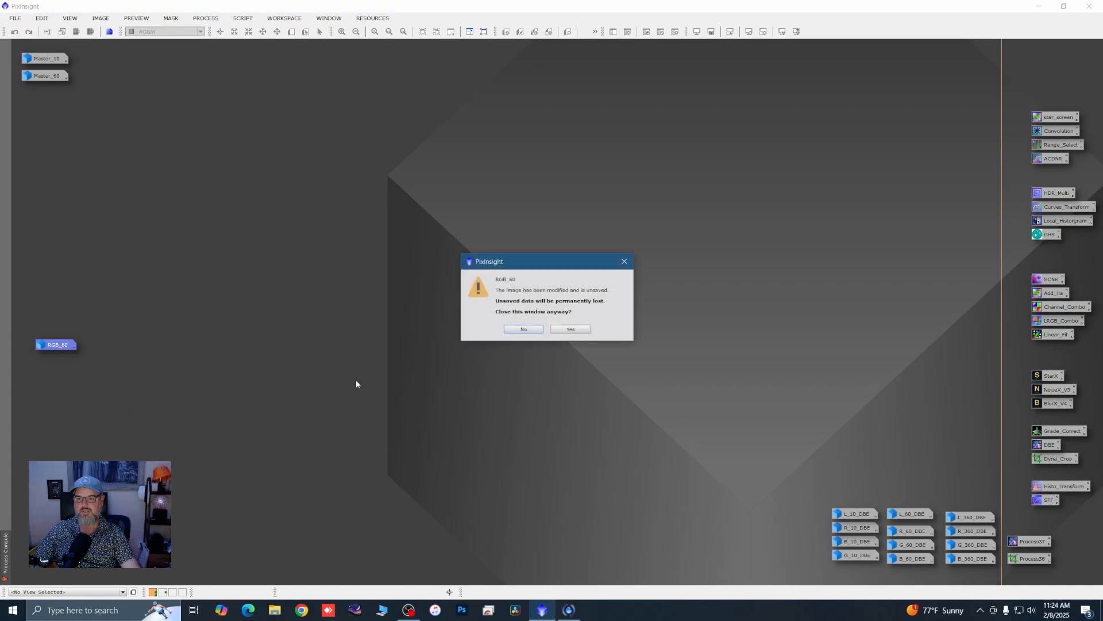
click(560, 330)
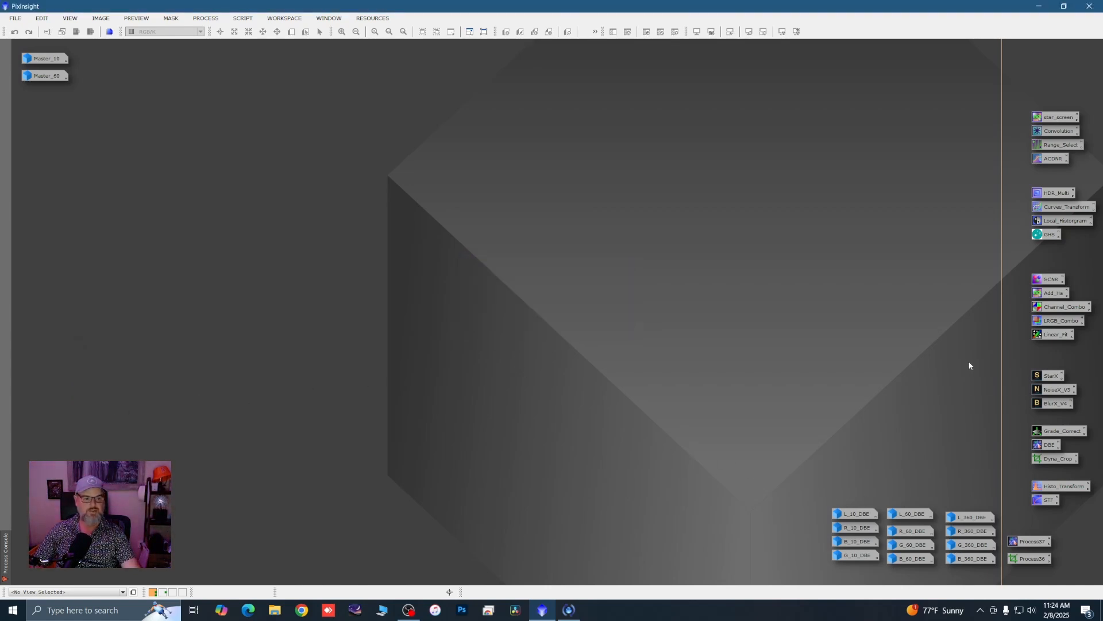
Step: Combine R_360_DBE, G_360_DBE and B_360_DBE into a new RGB image with ChannelCombination, then close the process
double_click(1044, 307)
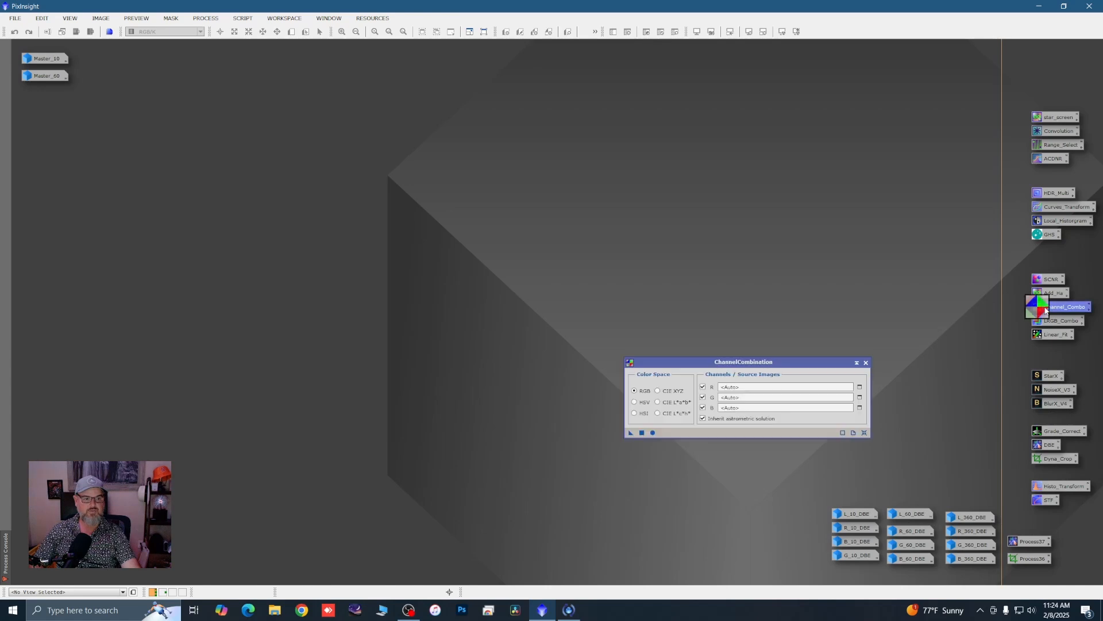
drag(965, 531, 746, 393)
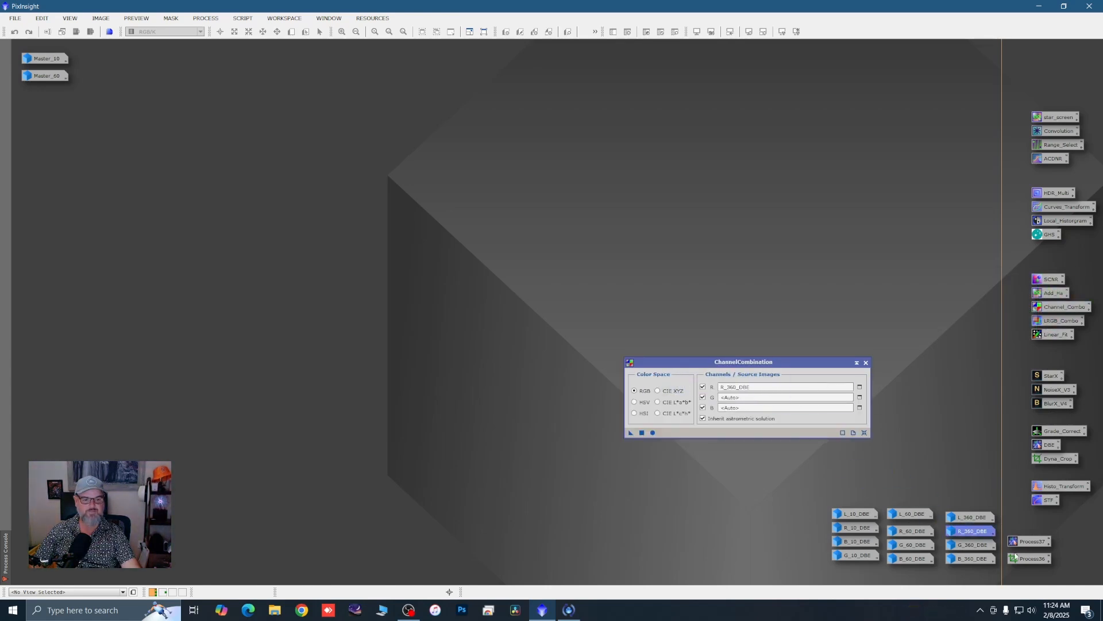
drag(971, 545, 766, 402)
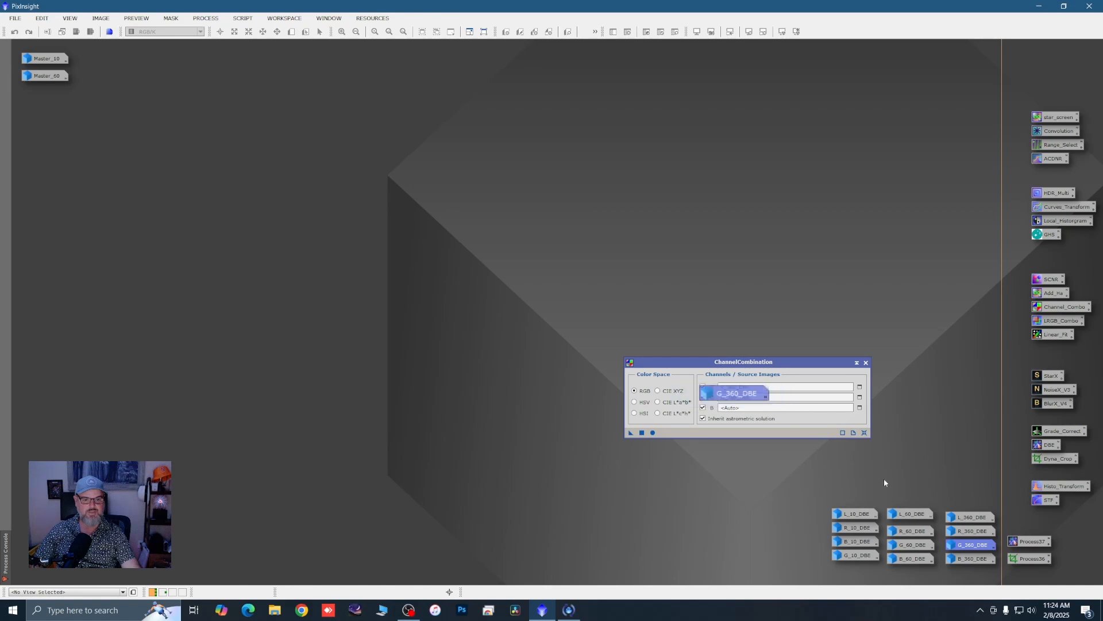
drag(972, 560, 725, 407)
click(654, 432)
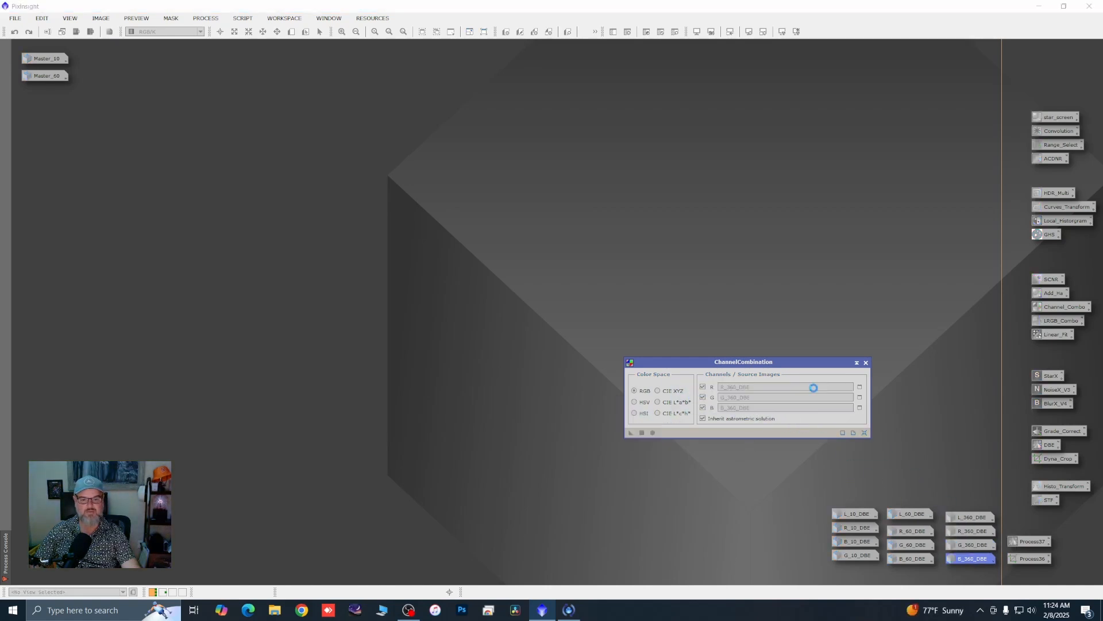
click(866, 363)
Step: Apply a screen auto-stretch to the new combined image and move it to the workspace's free area beside the Master icons
drag(793, 159, 381, 102)
click(783, 32)
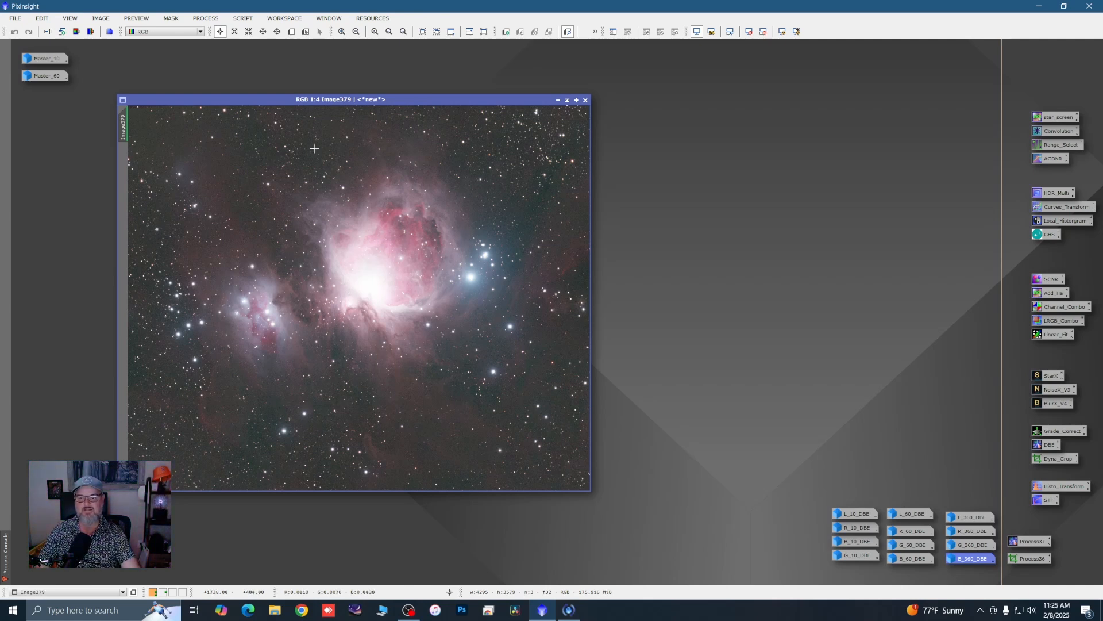
drag(305, 104, 274, 104)
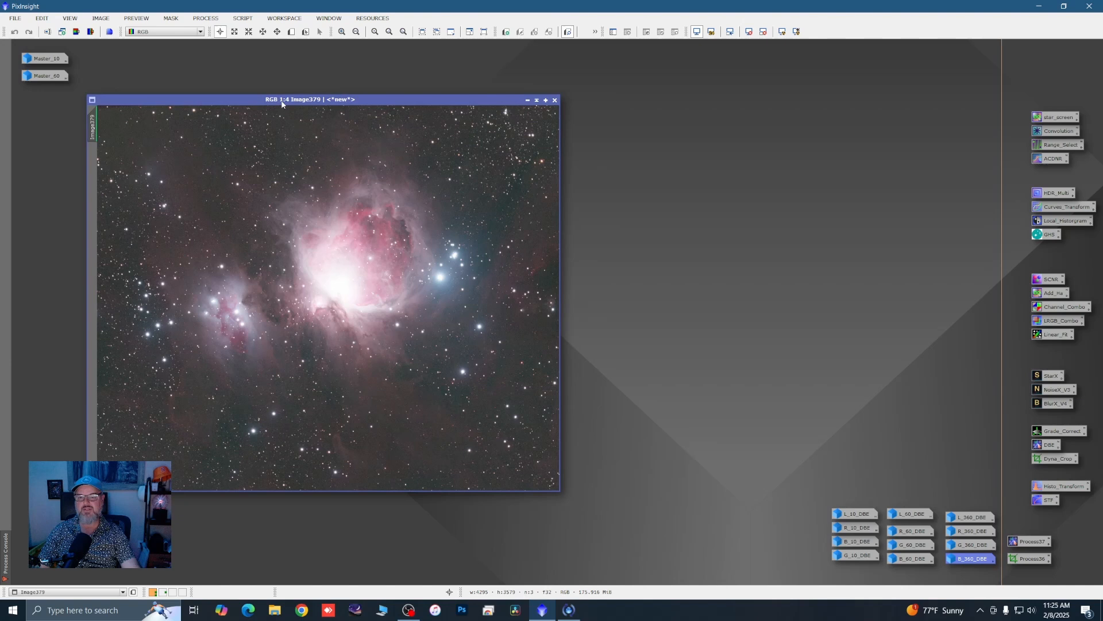
Step: Open the ImageSolver script, load the Great Orion Nebula coordinates by searching for M42, and base the image scale on focal distance
click(242, 22)
mouse_move(256, 33)
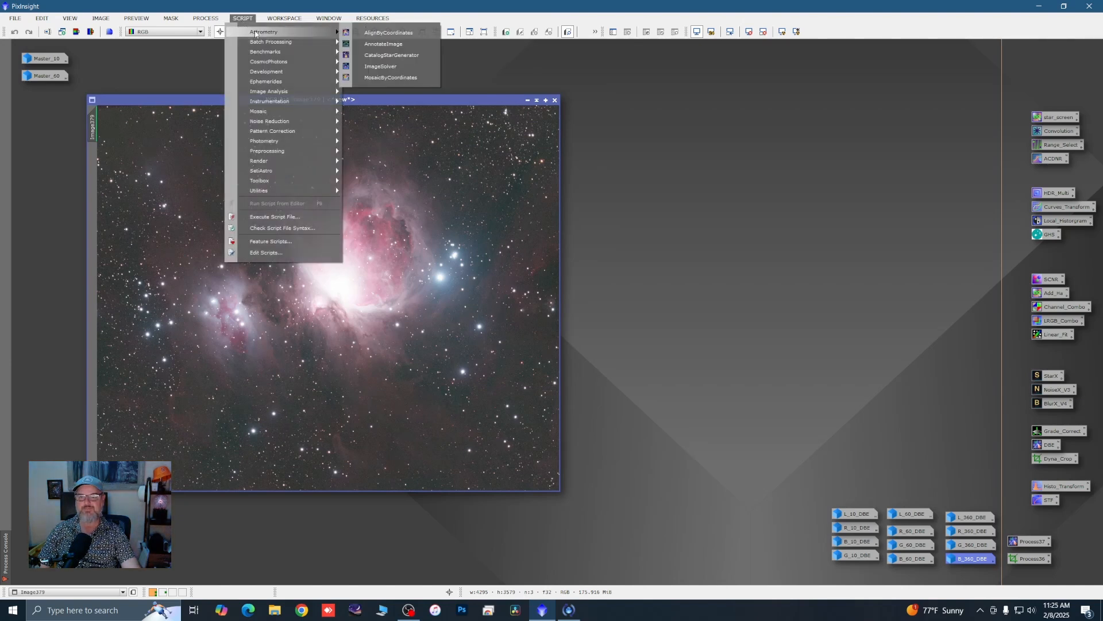
click(378, 69)
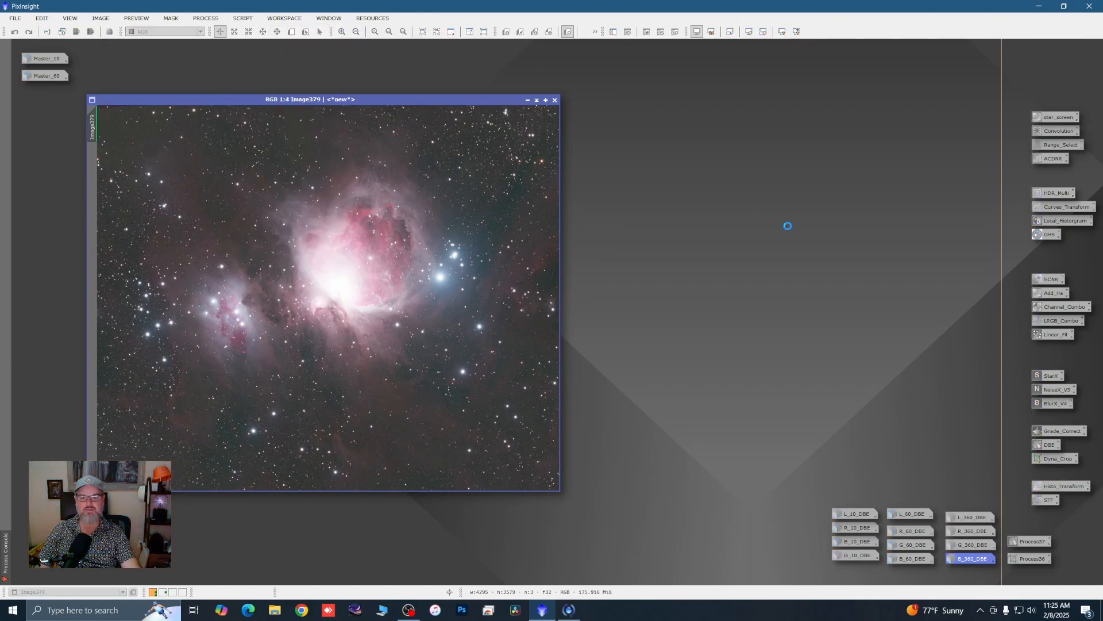
click(654, 225)
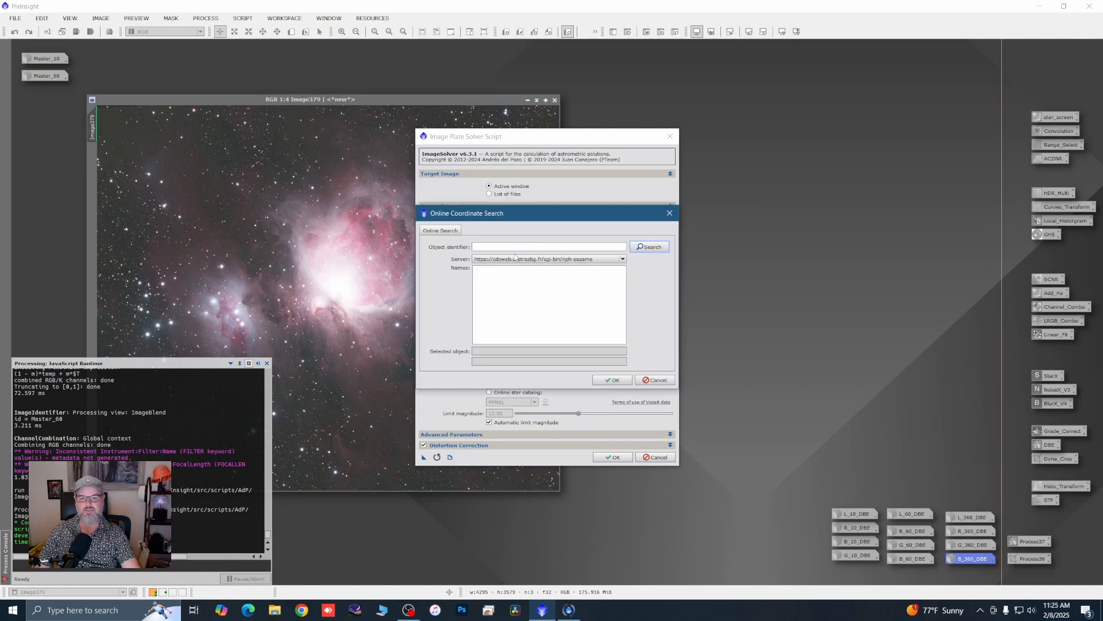
click(498, 249)
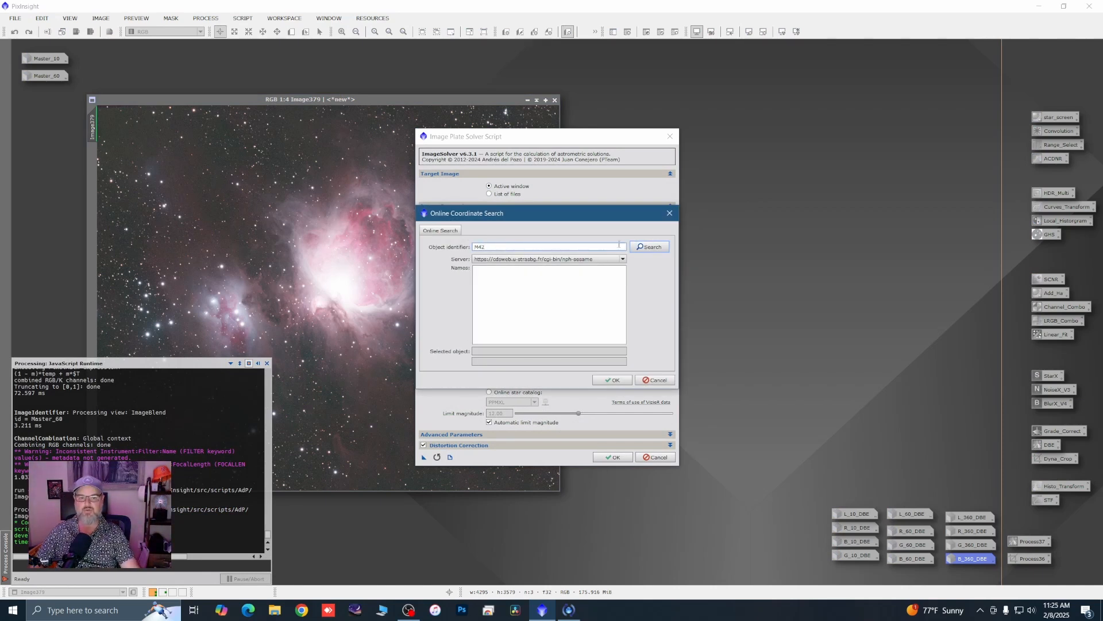
click(649, 247)
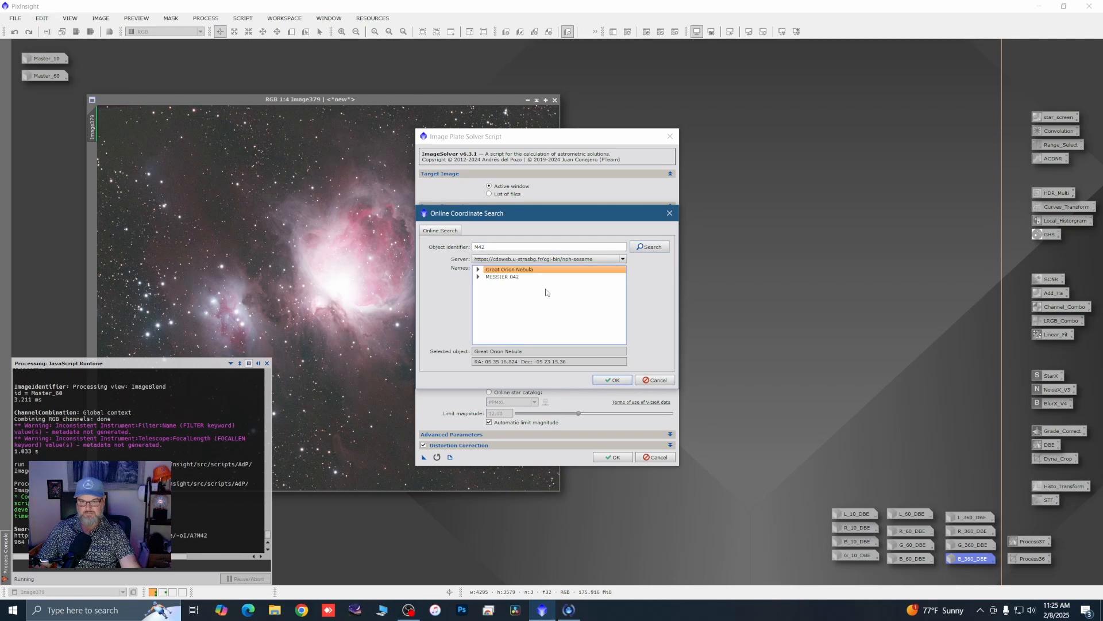
click(613, 380)
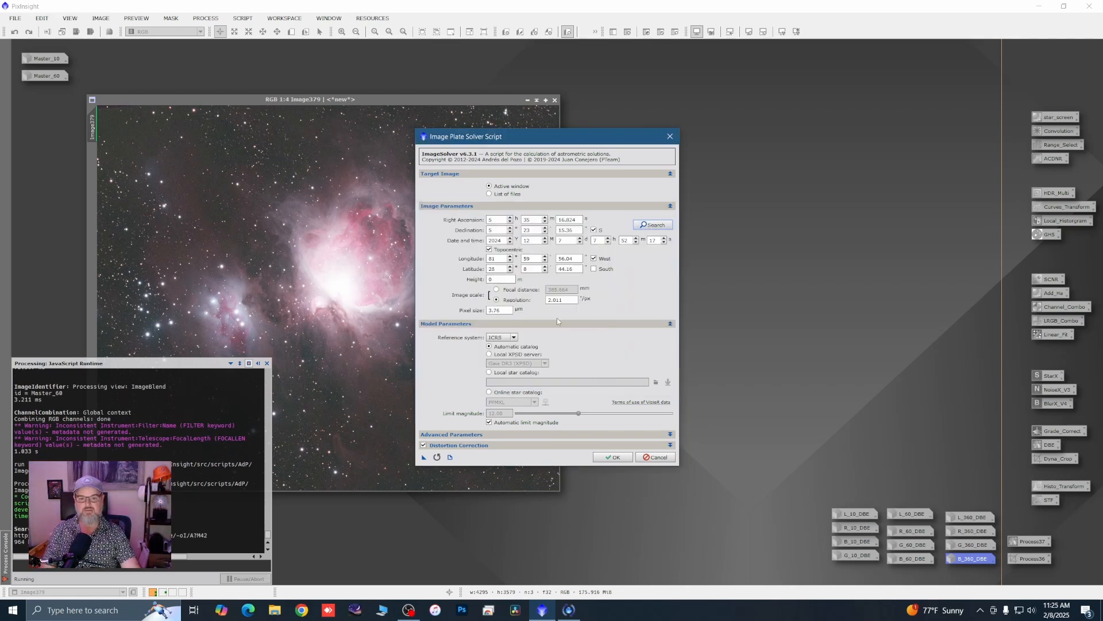
click(497, 290)
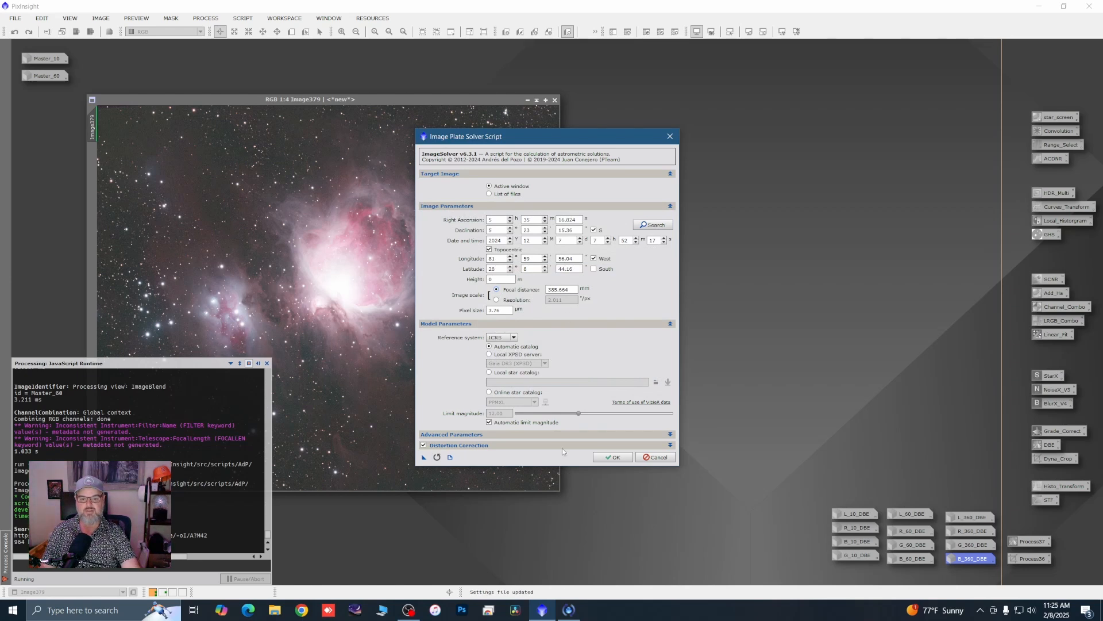
drag(610, 139, 783, 108)
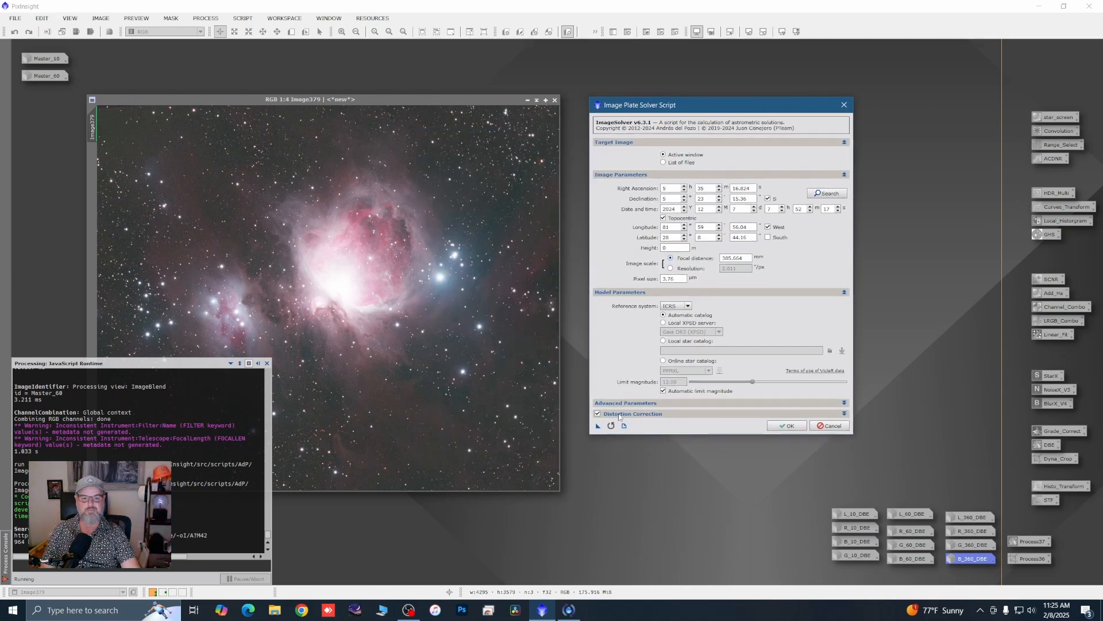
drag(597, 425, 538, 426)
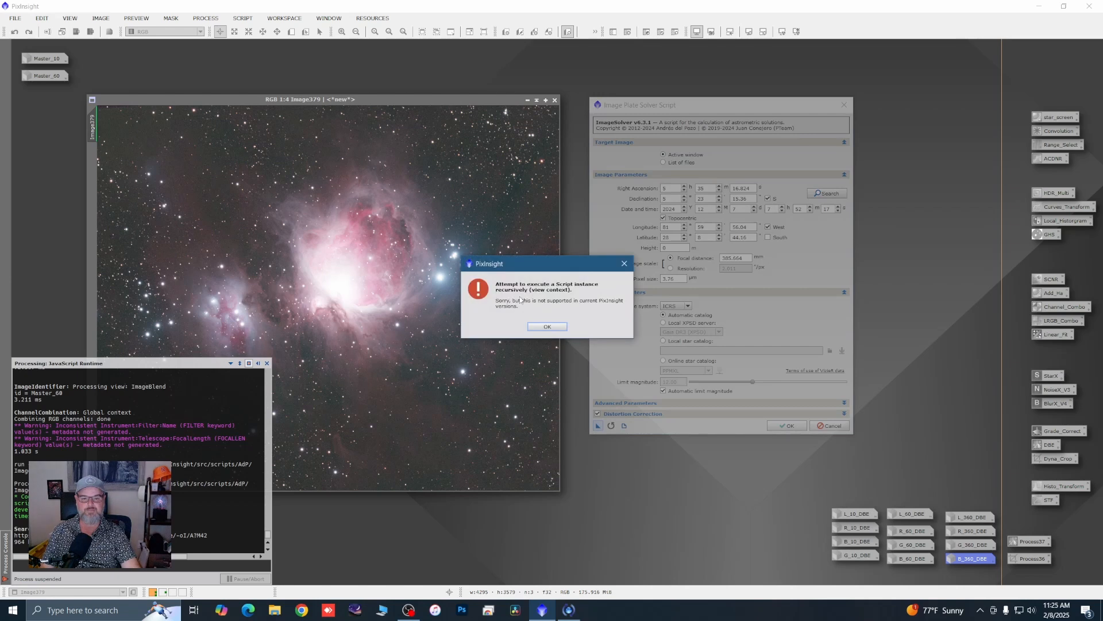
click(547, 326)
Step: Plate-solve the combined 360-second RGB image with the current ImageSolver settings and hide the process console
click(788, 425)
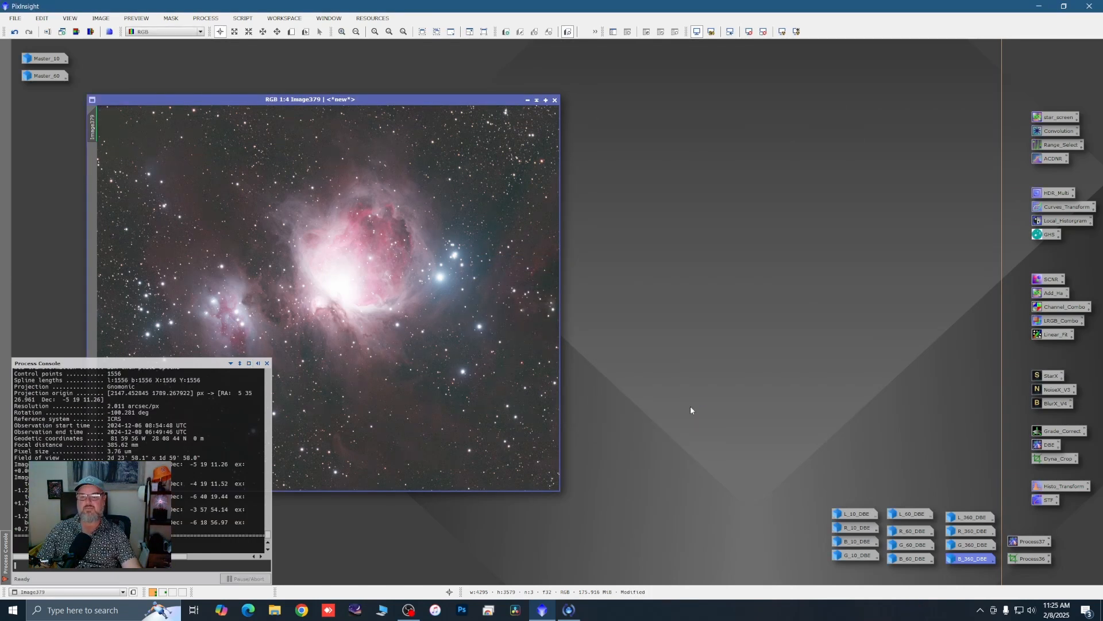
click(714, 352)
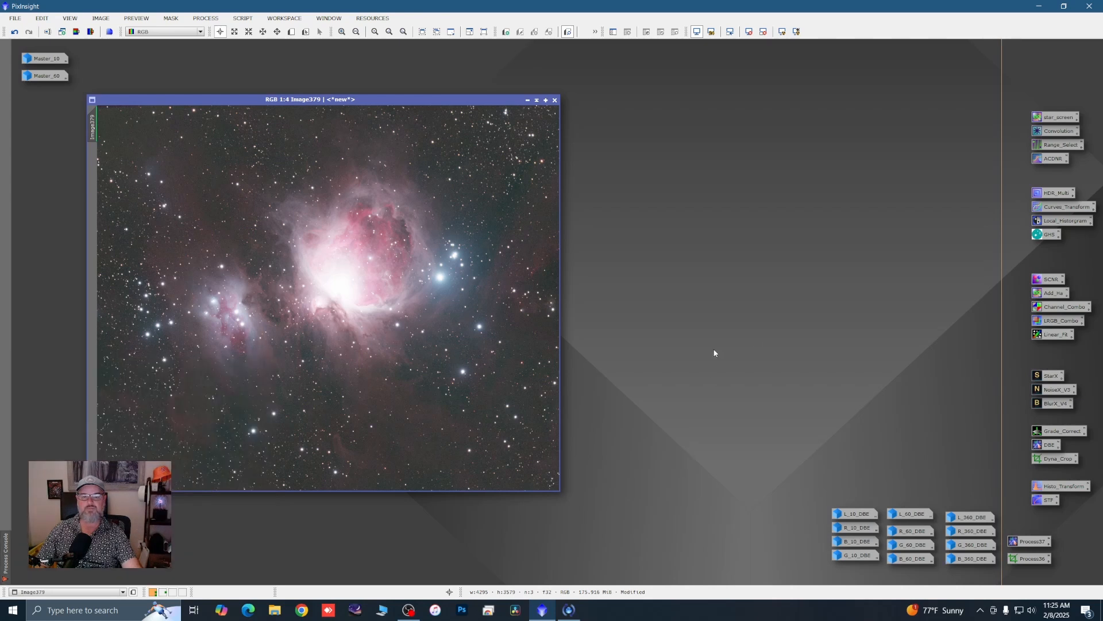
Step: Draw a background preview about 140 x 96 px near the image's lower-left edge and use it as SpectrophotometricColorCalibration's region of interest
click(291, 32)
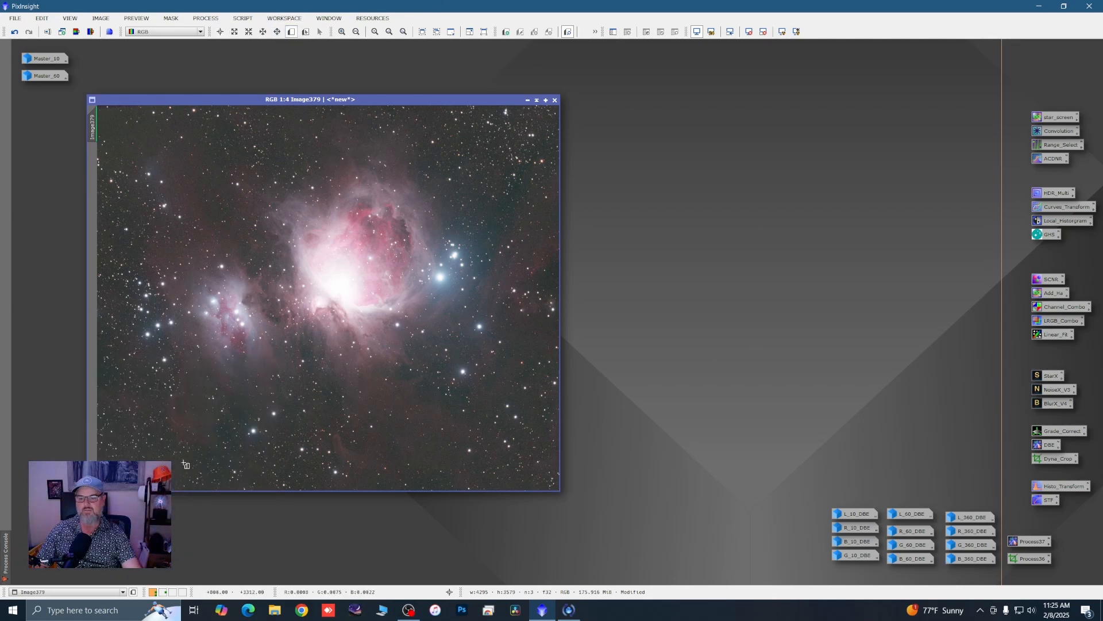
drag(174, 470, 176, 470)
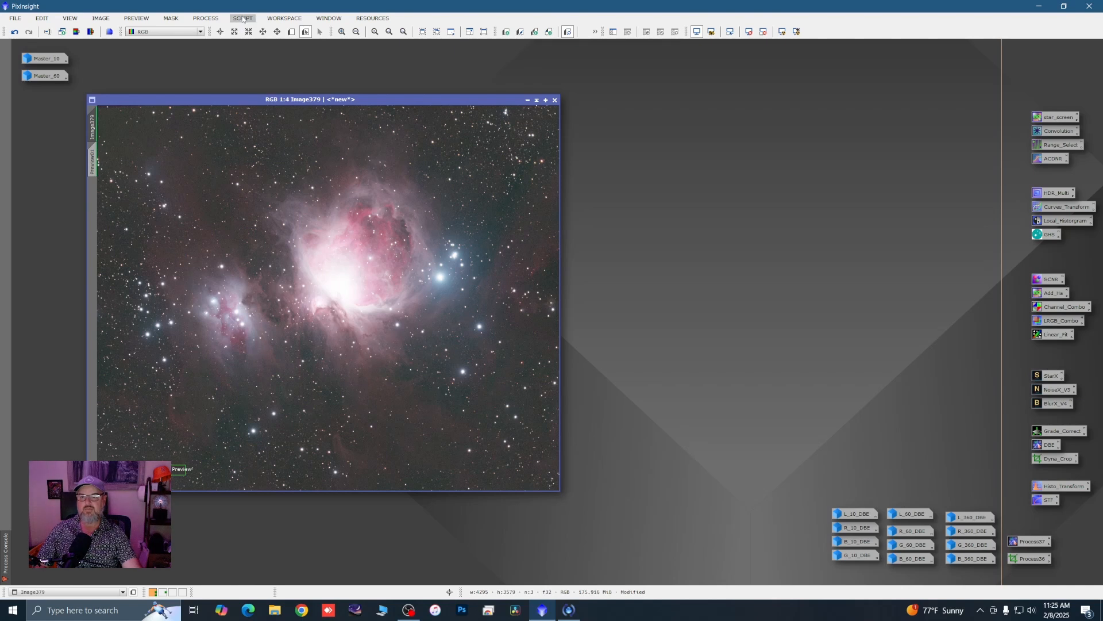
click(206, 17)
mouse_move(239, 73)
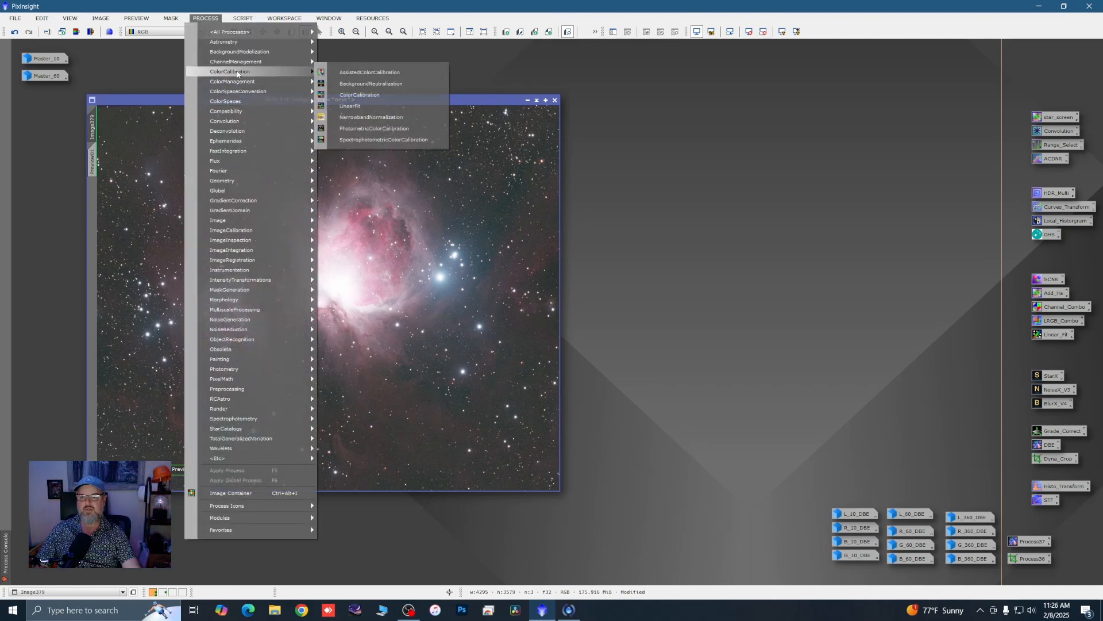
click(364, 139)
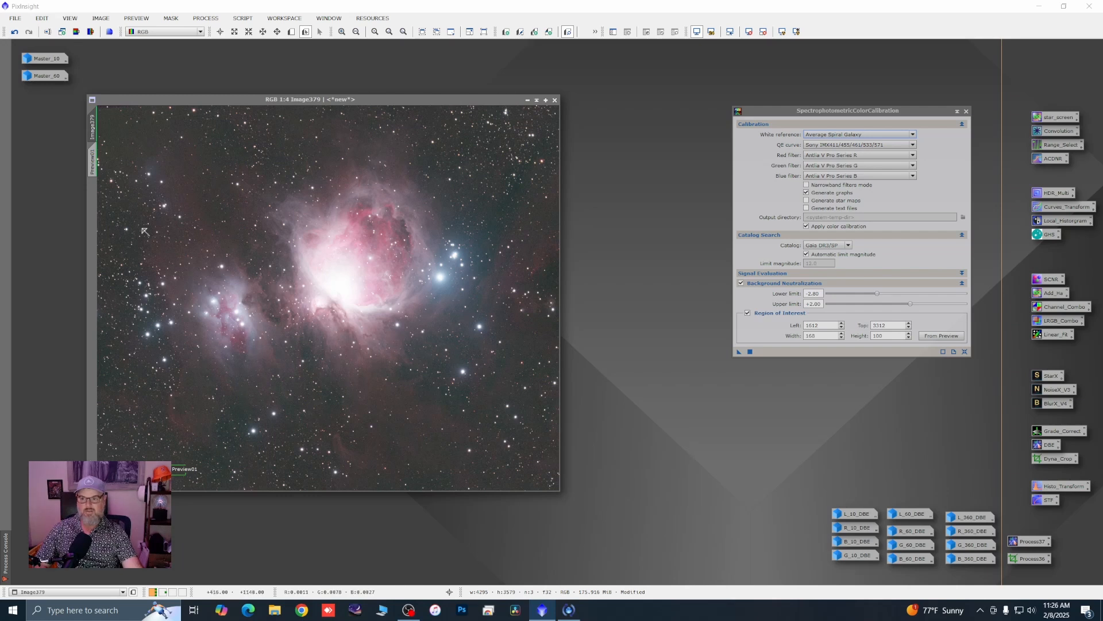
click(94, 163)
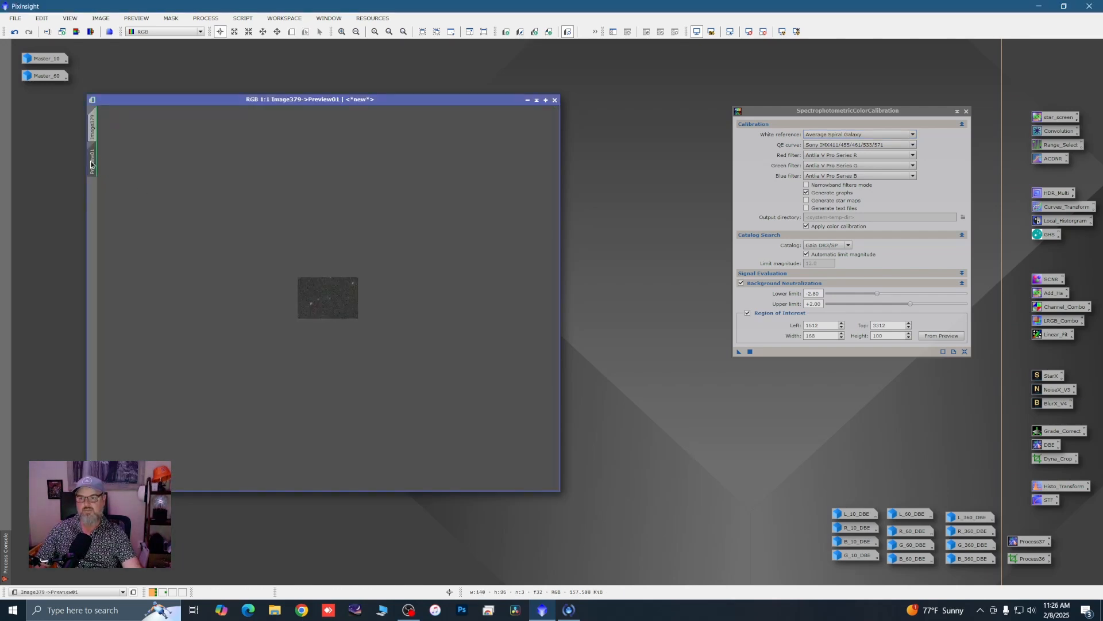
click(933, 337)
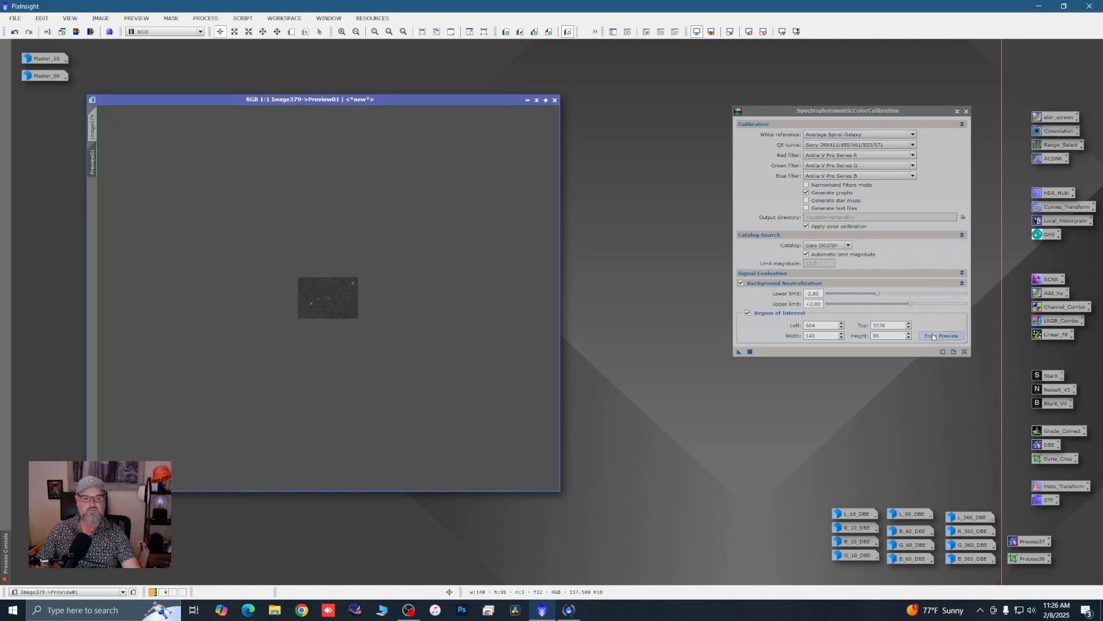
Step: Apply SpectrophotometricColorCalibration to the full 360-second RGB image and close its settings and white balance graph
click(92, 128)
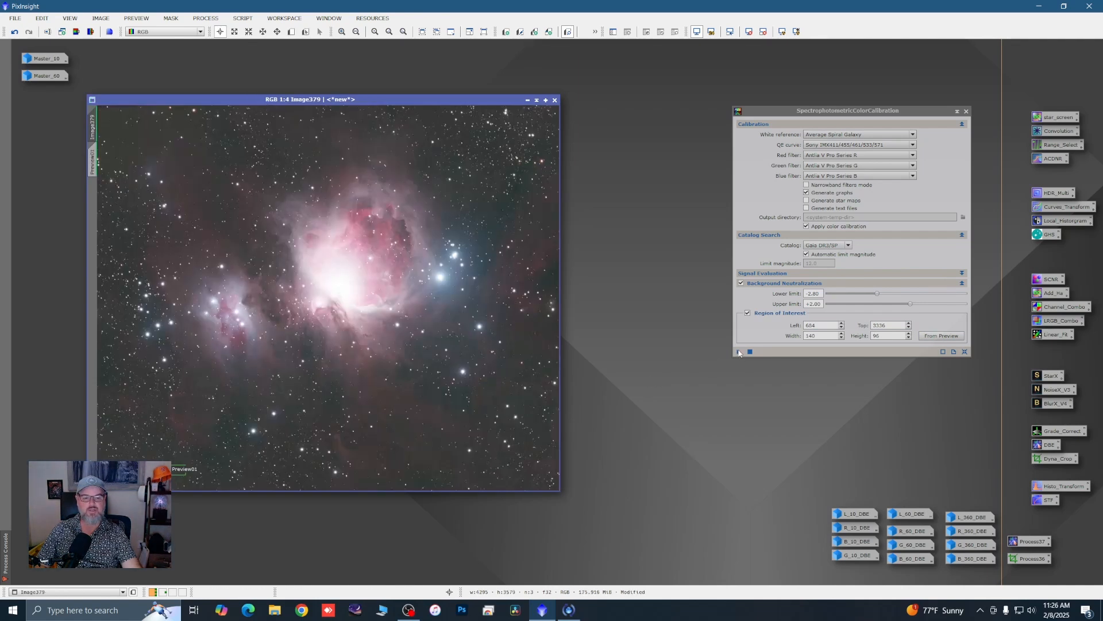
drag(740, 352, 502, 387)
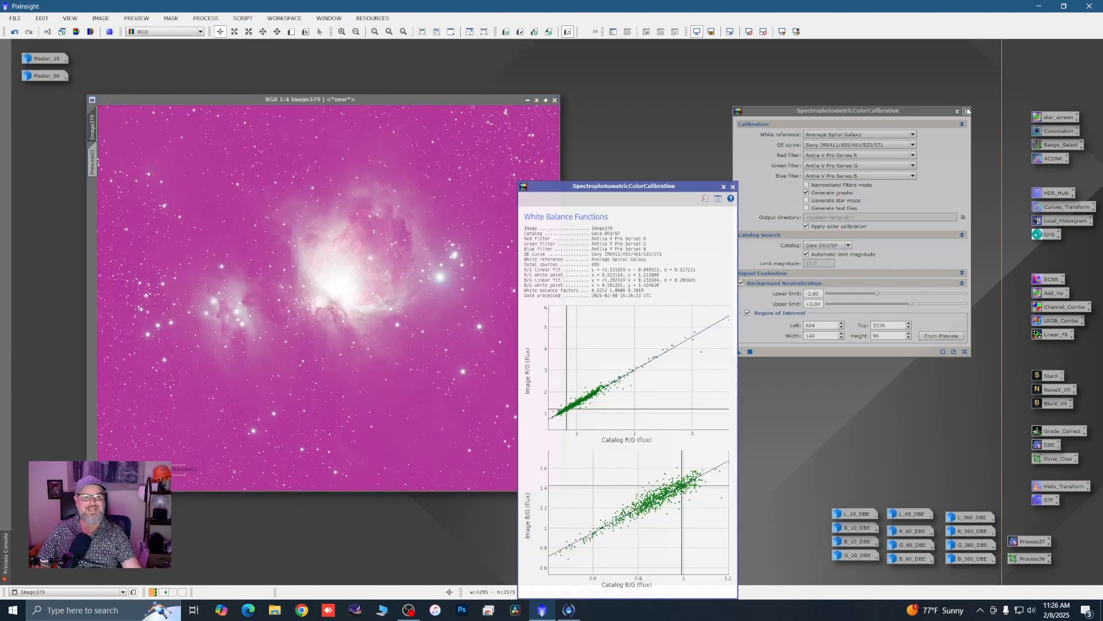
click(967, 111)
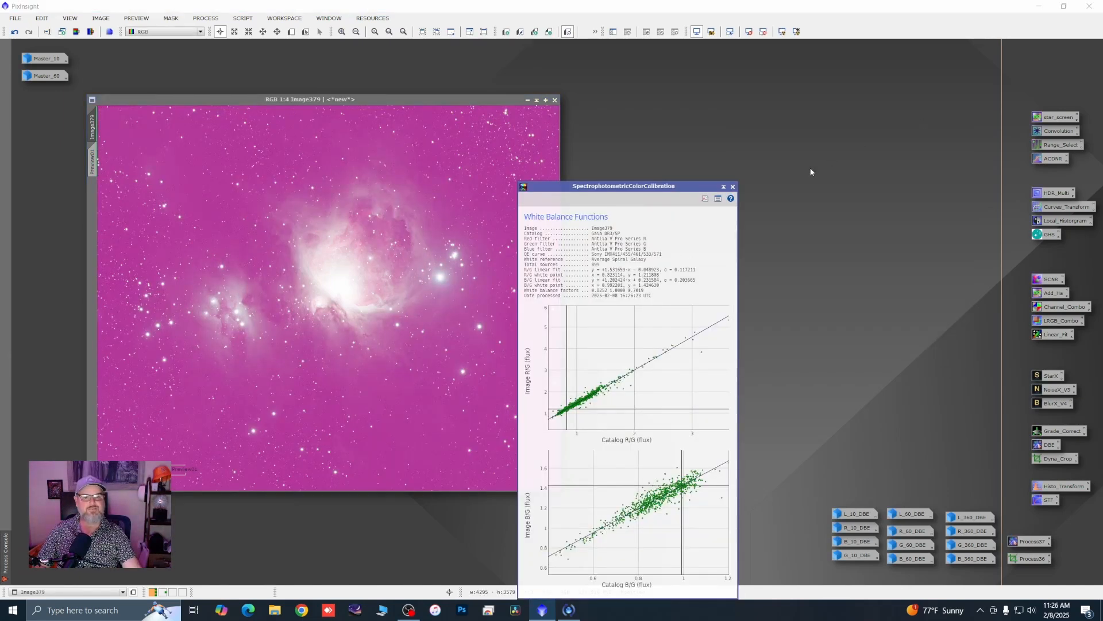
click(733, 187)
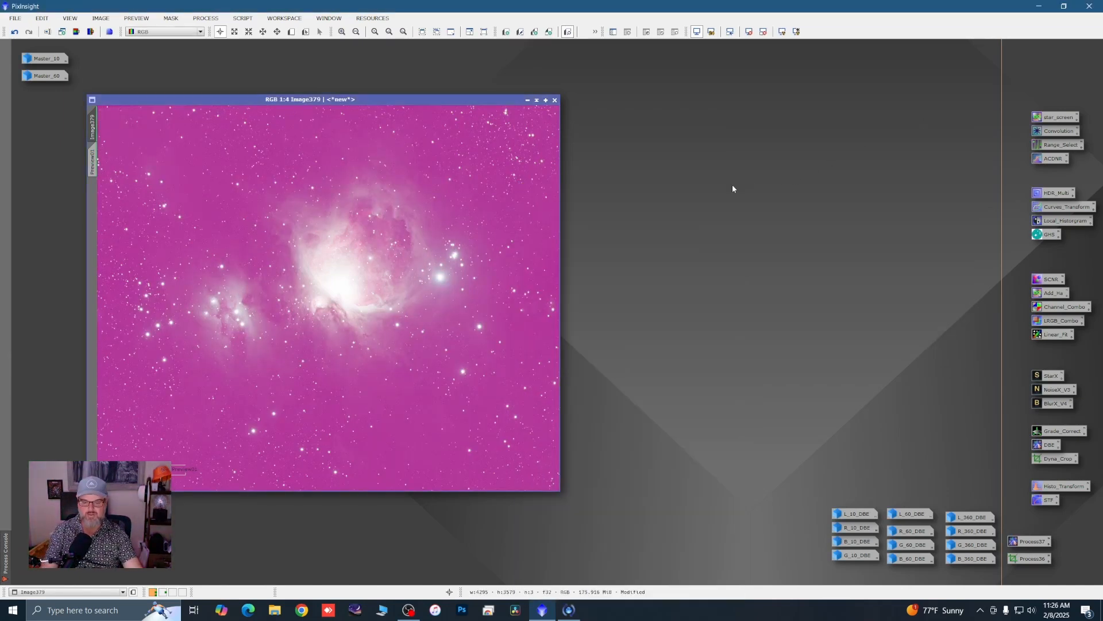
Step: Reset the image's screen stretch, apply a fresh auto-stretch, and delete the background preview
key(ctrl+F12)
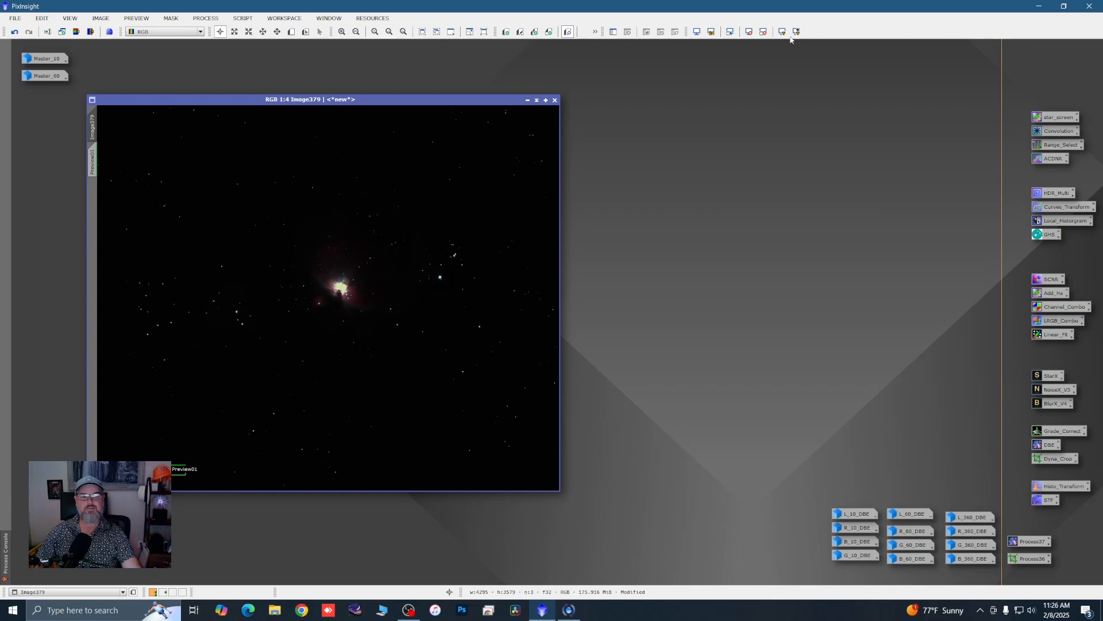
key(ctrl+a)
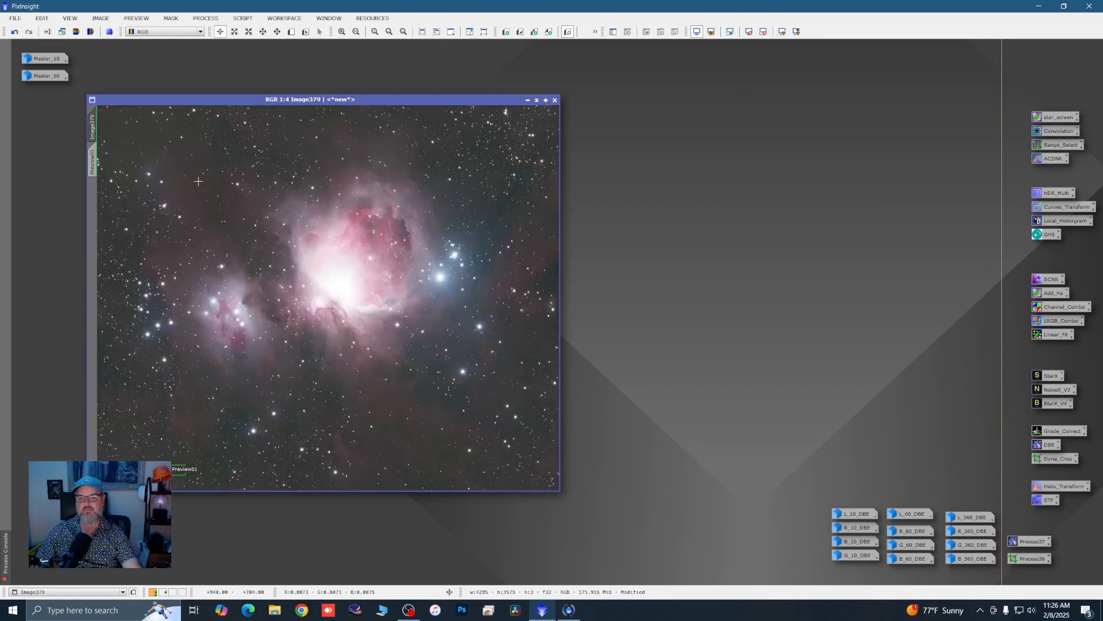
right_click(98, 161)
click(120, 251)
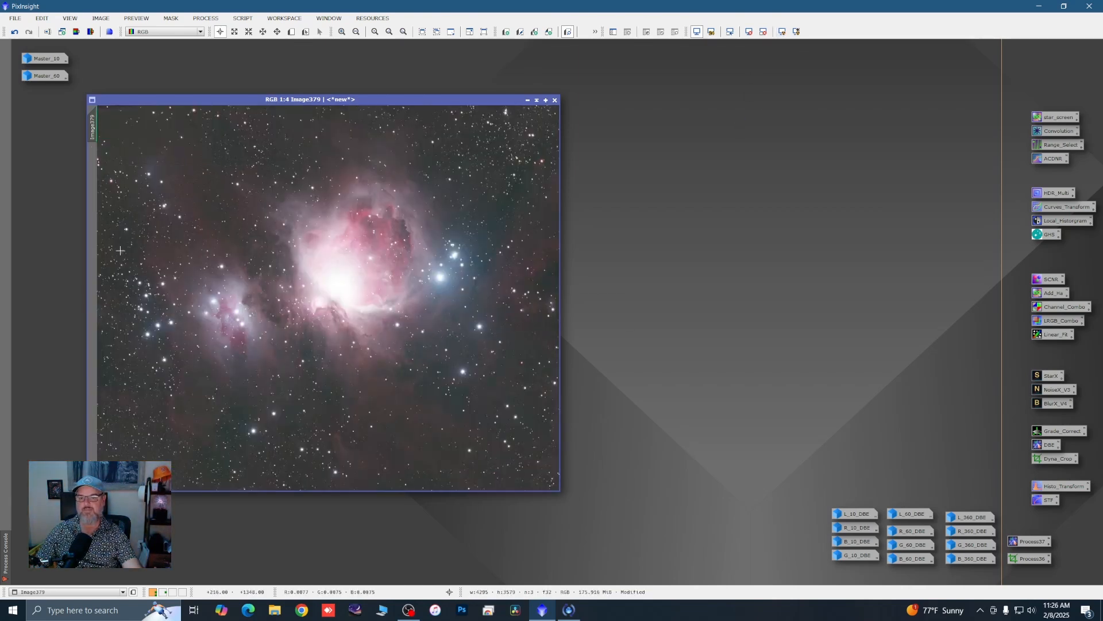
Step: Examine the star shapes and nebula detail around the Running Man region at close zoom
scroll(243, 275, up, 3)
scroll(416, 261, up, 1)
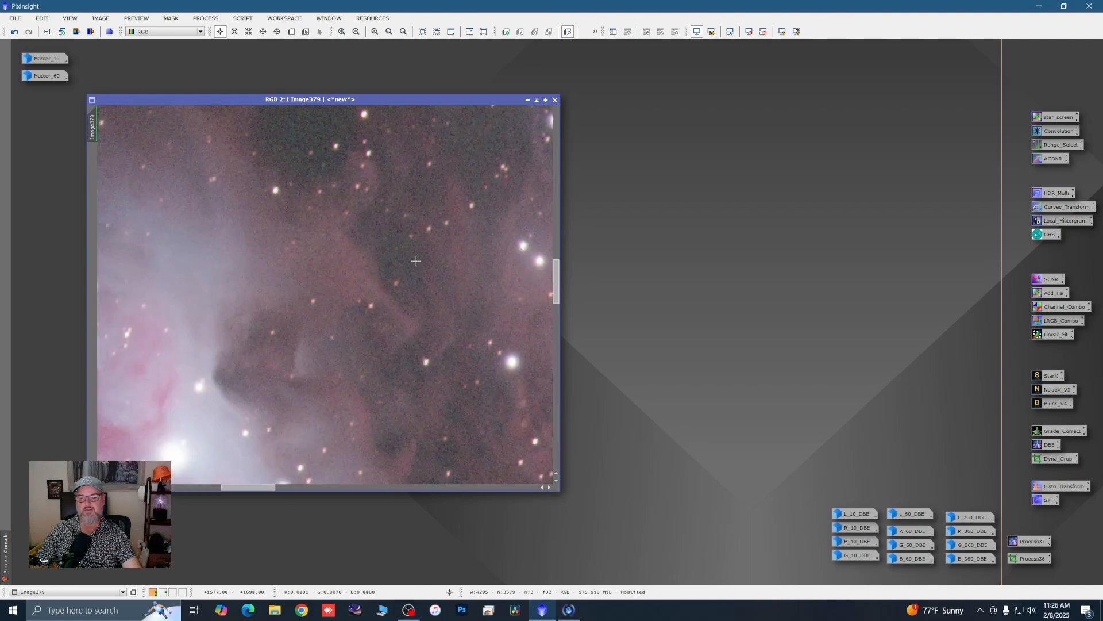
scroll(371, 237, down, 1)
scroll(199, 309, up, 1)
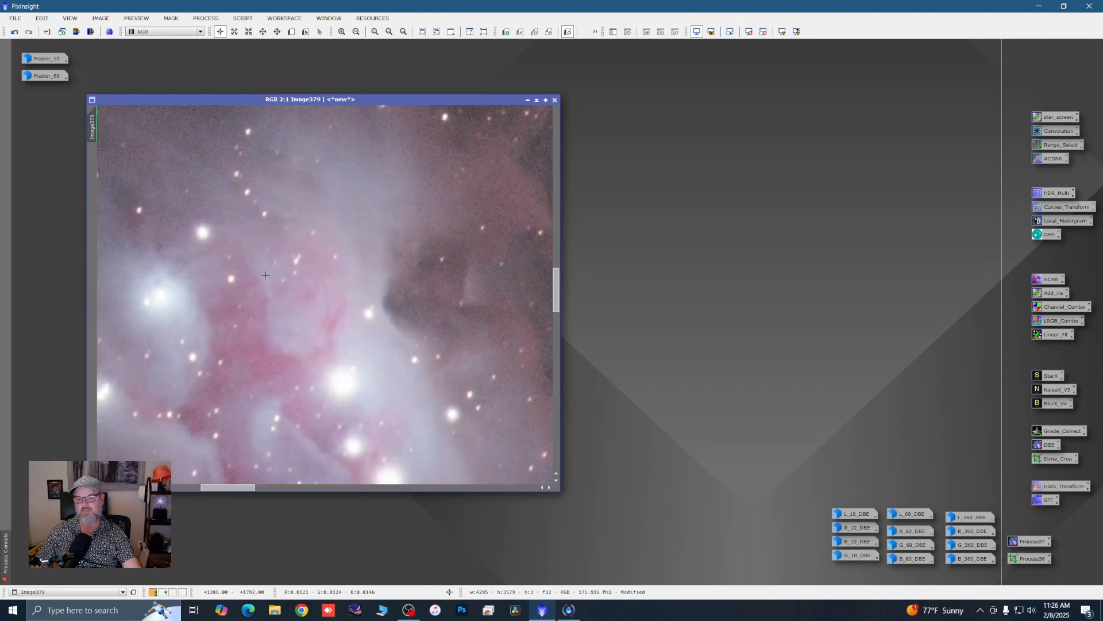
scroll(287, 268, down, 1)
scroll(352, 367, up, 1)
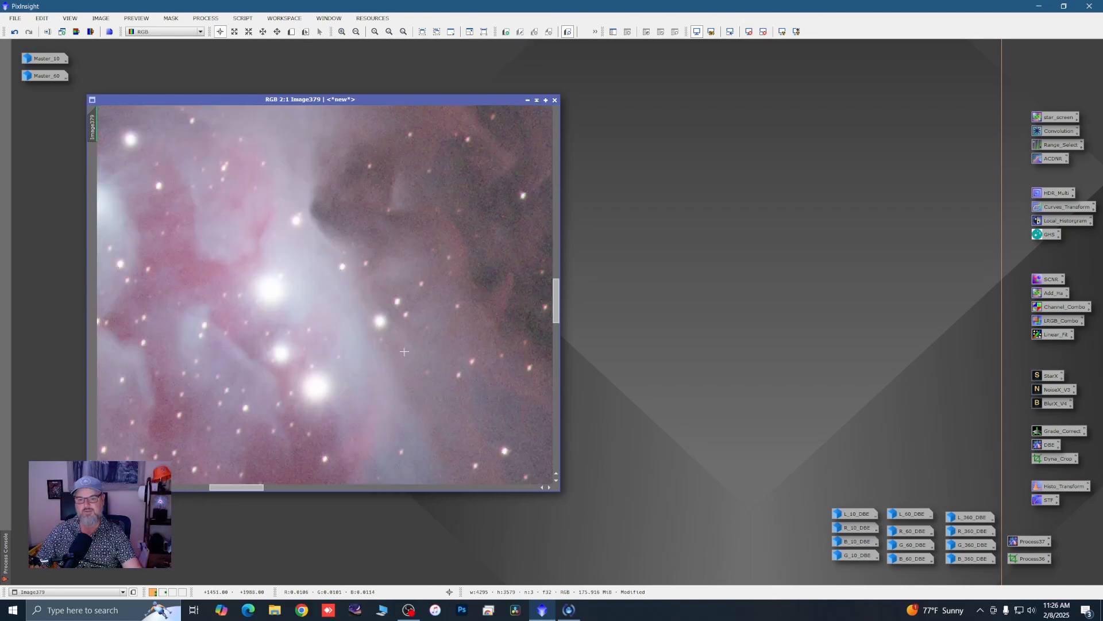
scroll(308, 329, down, 1)
scroll(261, 380, up, 1)
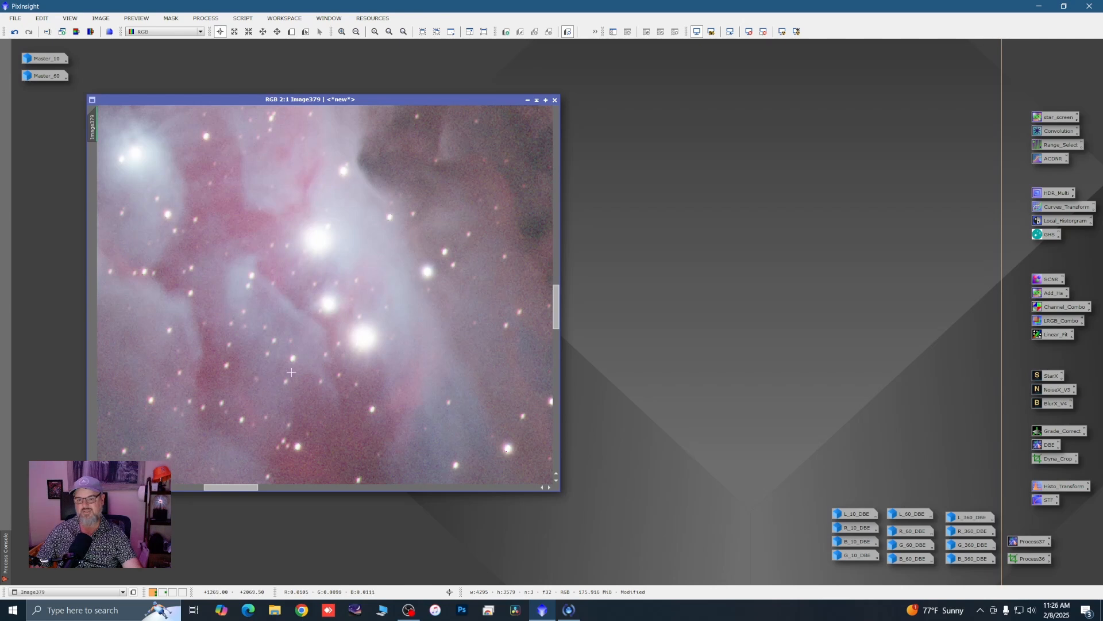
scroll(262, 353, down, 2)
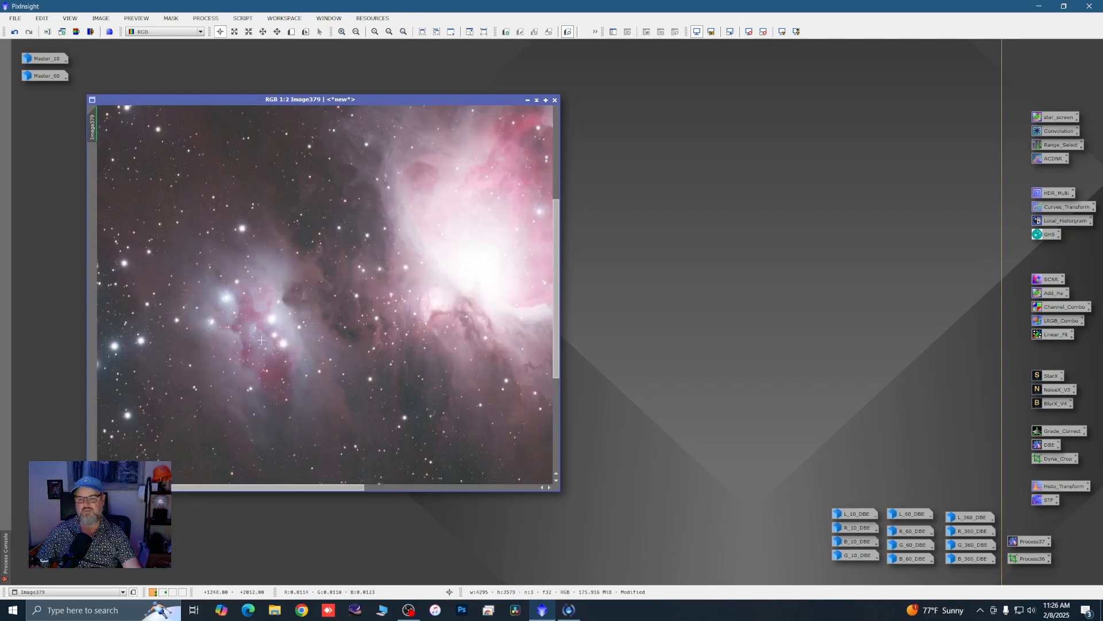
scroll(360, 347, down, 1)
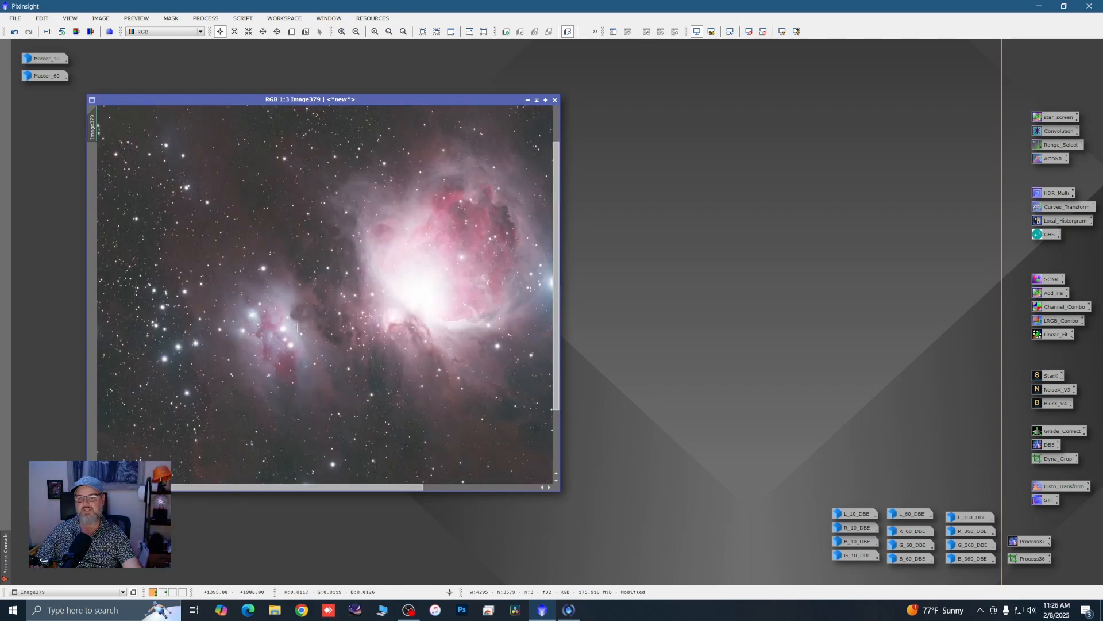
scroll(297, 328, down, 1)
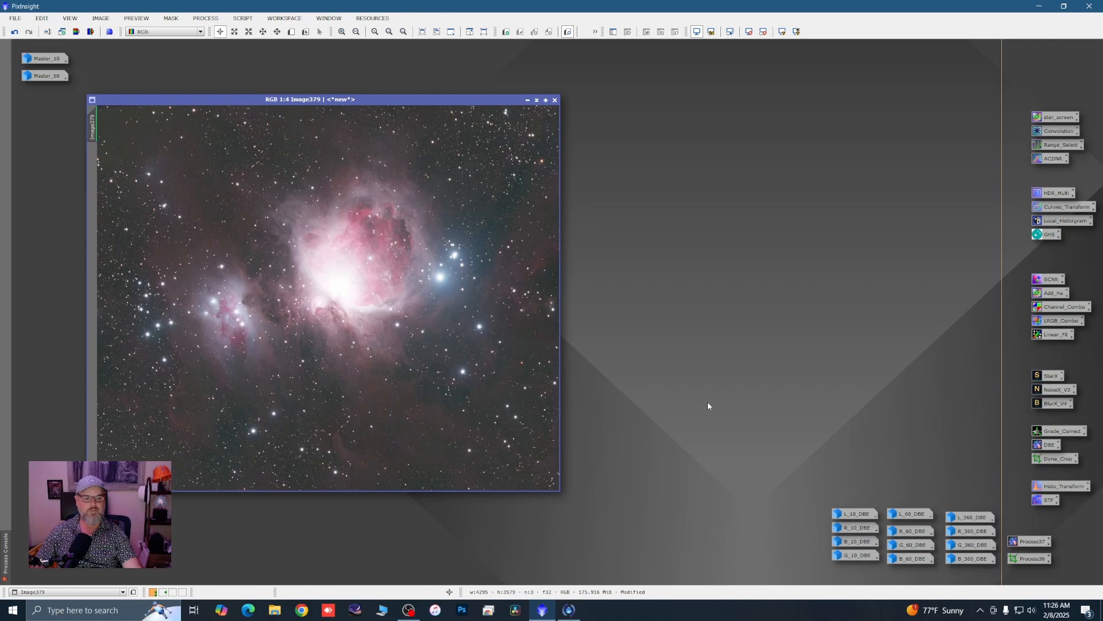
Step: Run BlurXTerminator on the 360-second RGB image with Correct Only enabled, deleting the stray process icon and closing the tool
double_click(1040, 404)
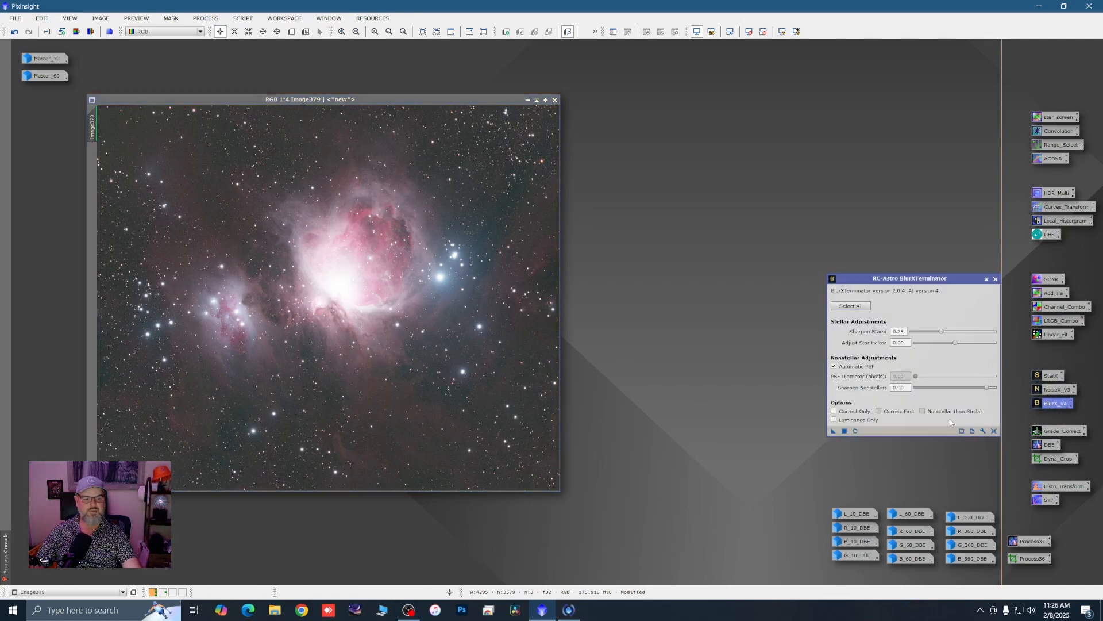
click(835, 411)
drag(832, 432, 598, 421)
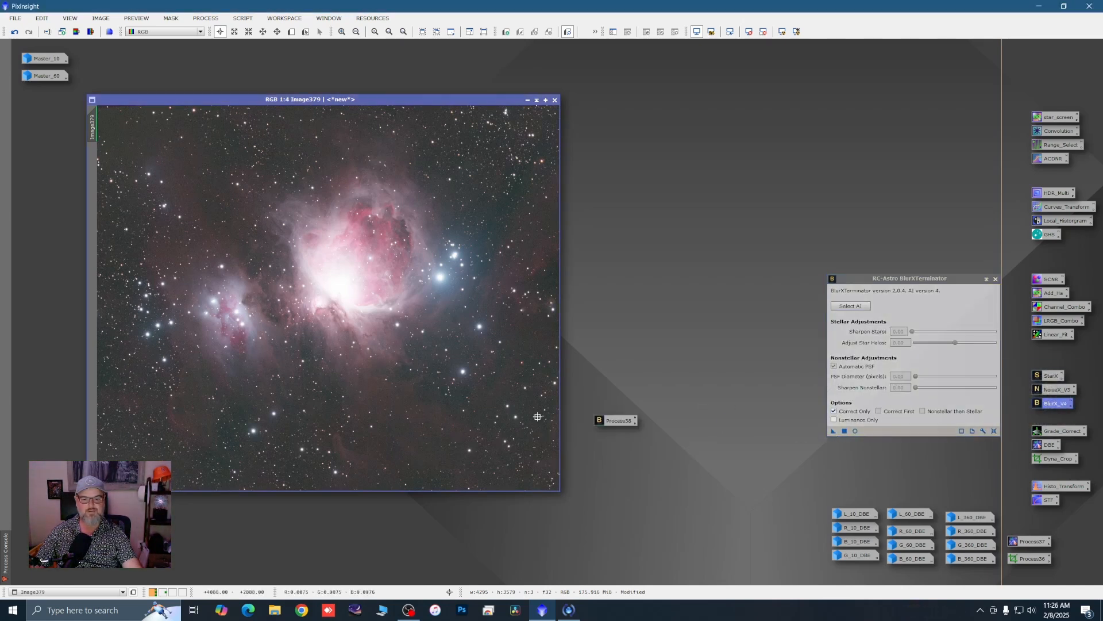
right_click(609, 422)
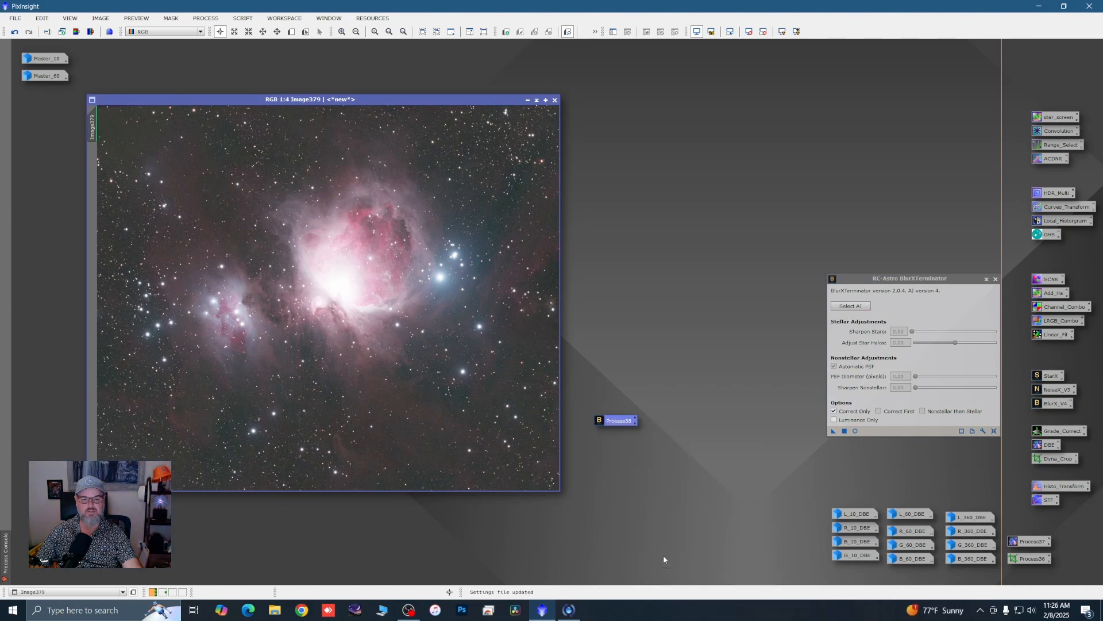
click(663, 555)
drag(833, 433, 463, 394)
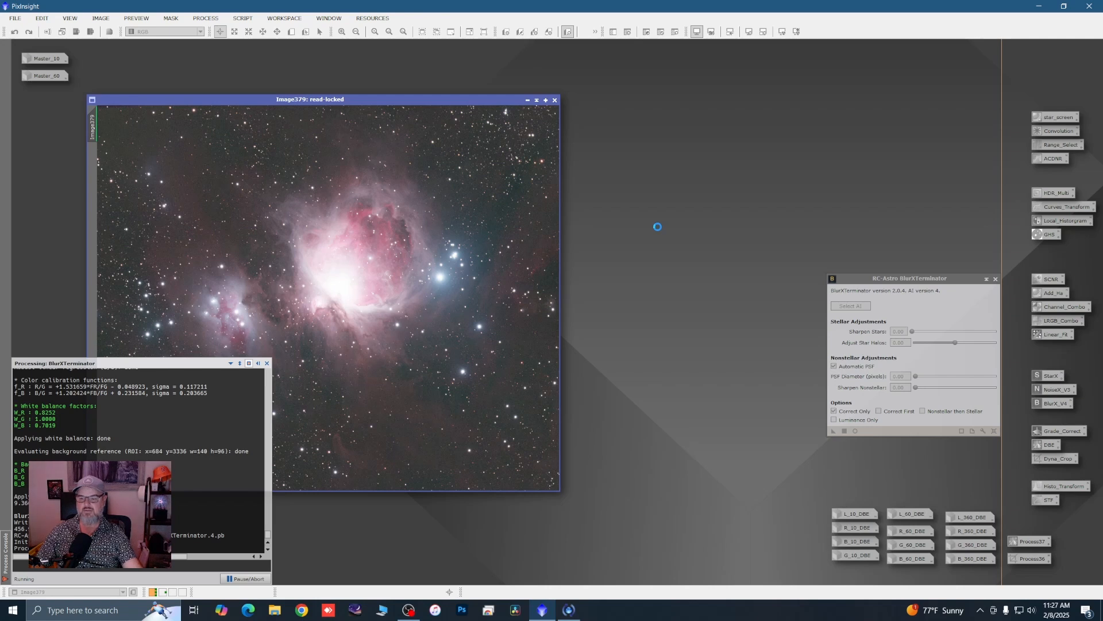
click(996, 279)
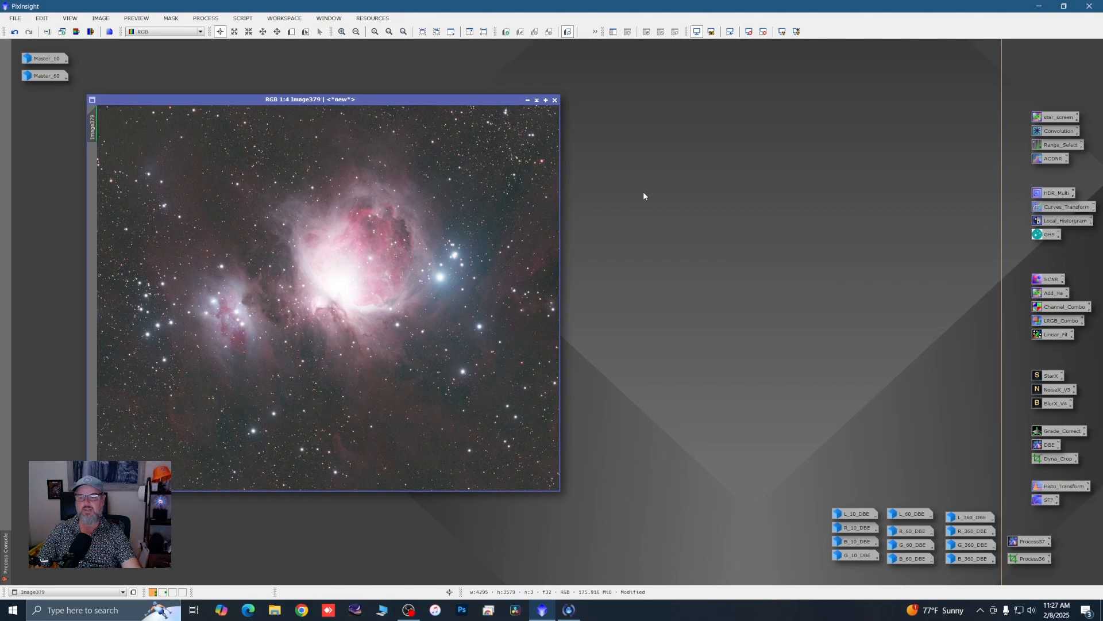
Step: Remove the image's screen stretch and open GeneralizedHyperbolicStretch with a real-time preview of the linear image
key(ctrl+F12)
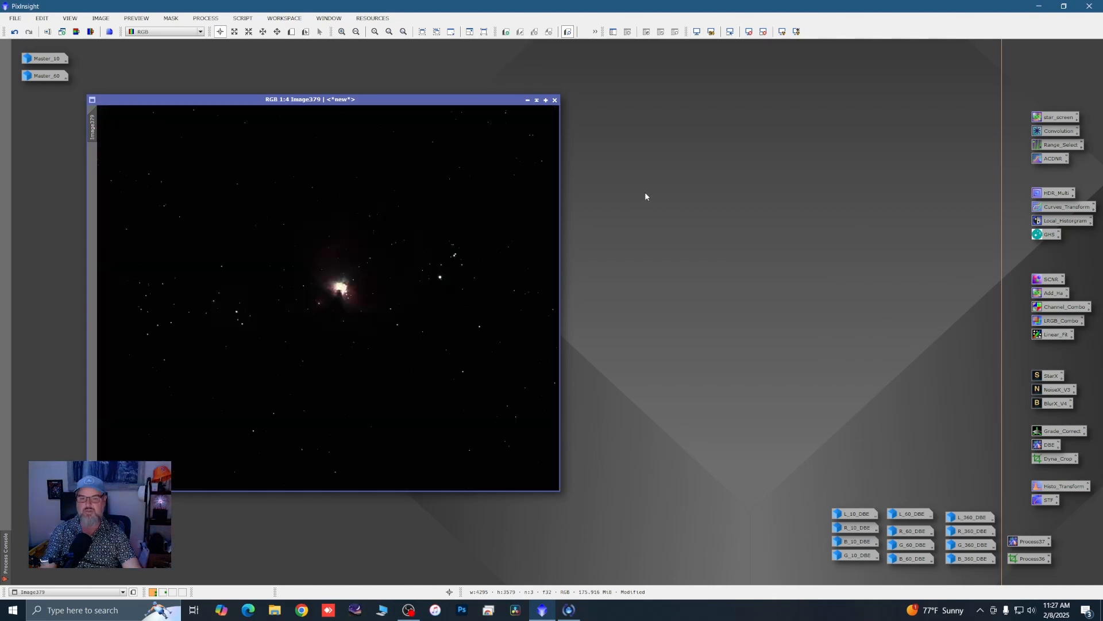
drag(473, 99, 449, 96)
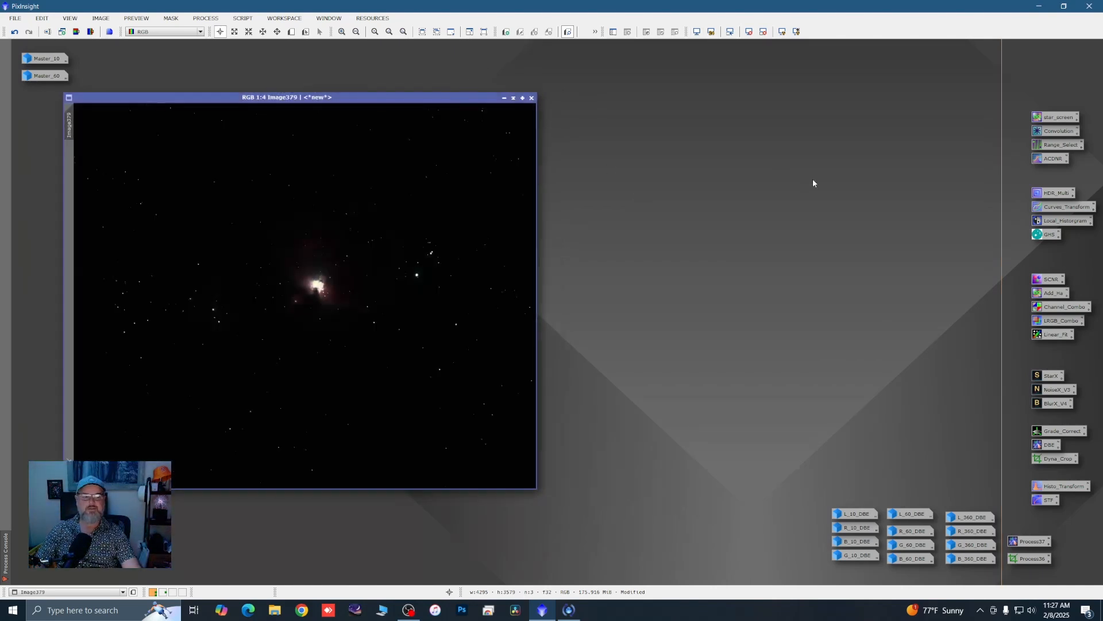
double_click(1050, 234)
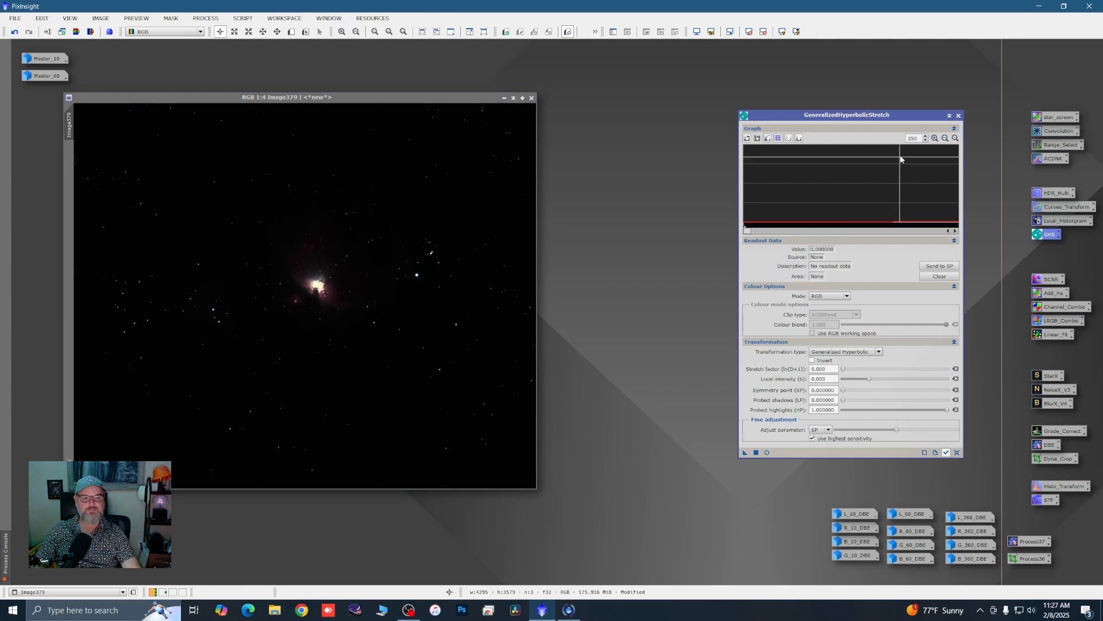
click(944, 139)
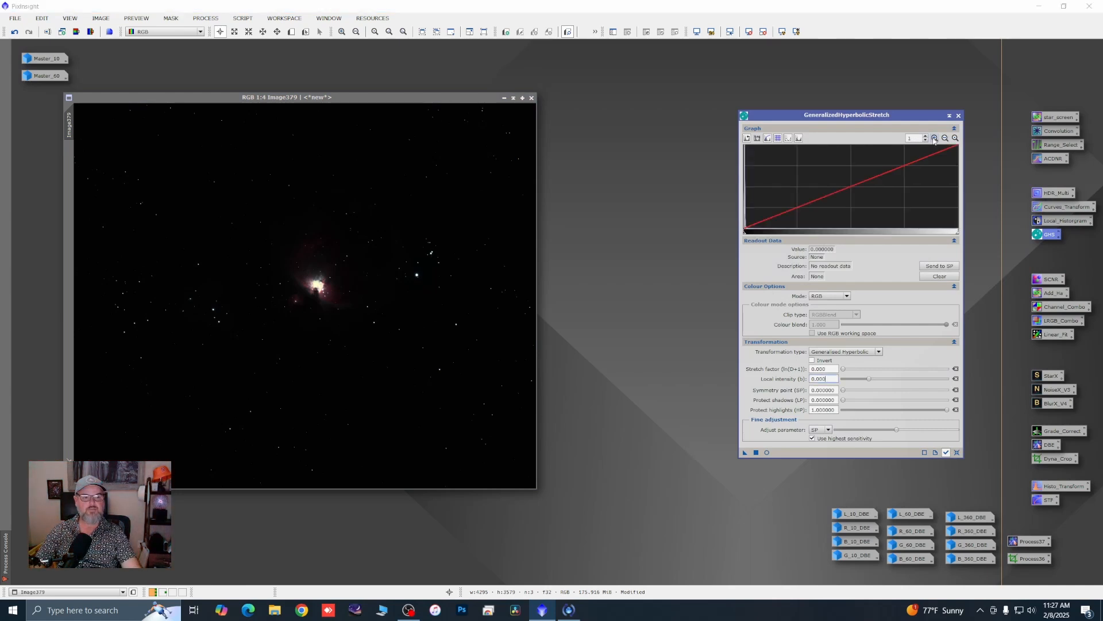
click(766, 452)
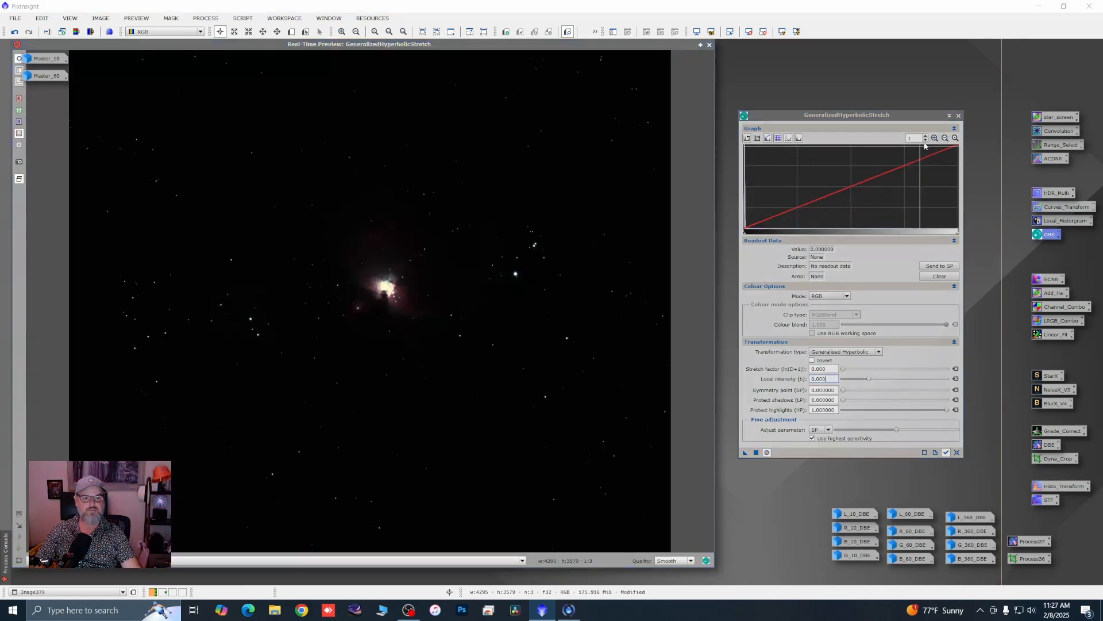
click(935, 138)
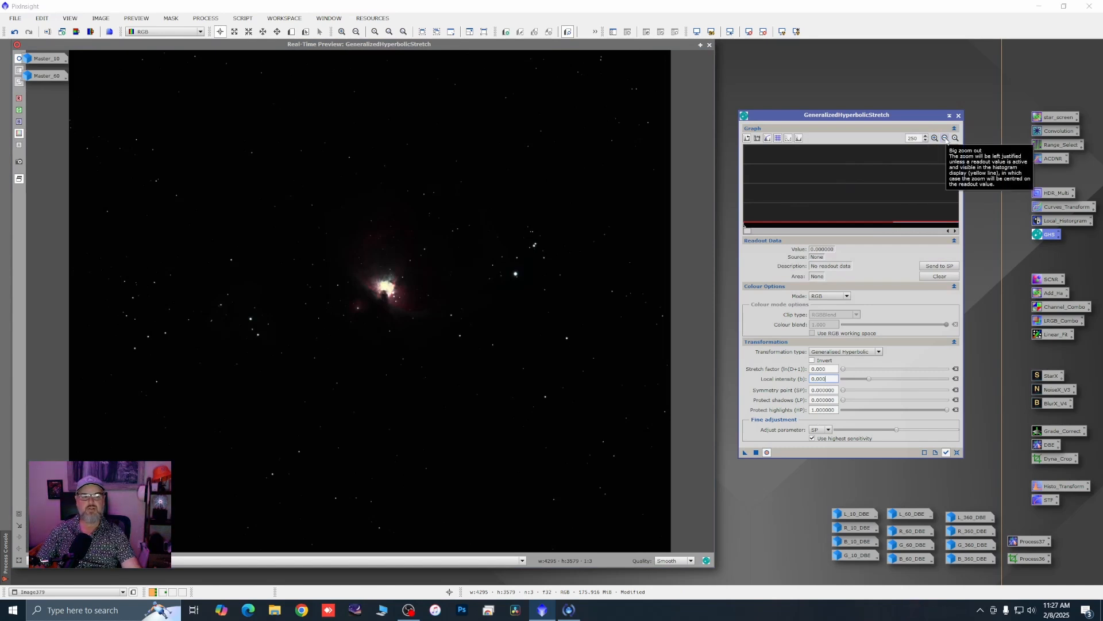
click(946, 138)
click(935, 138)
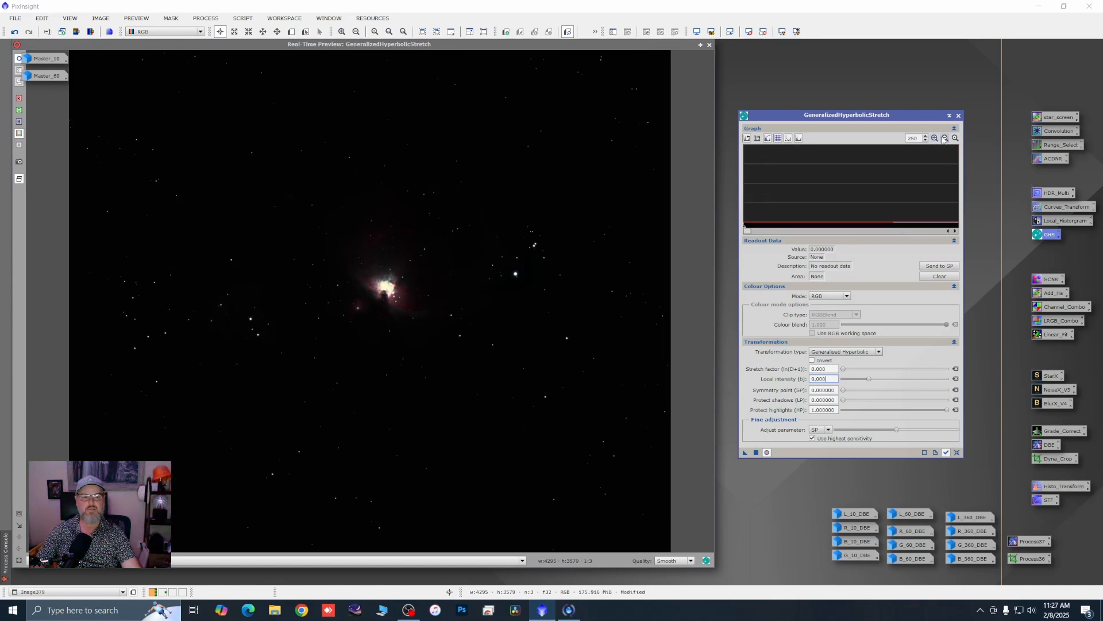
click(946, 138)
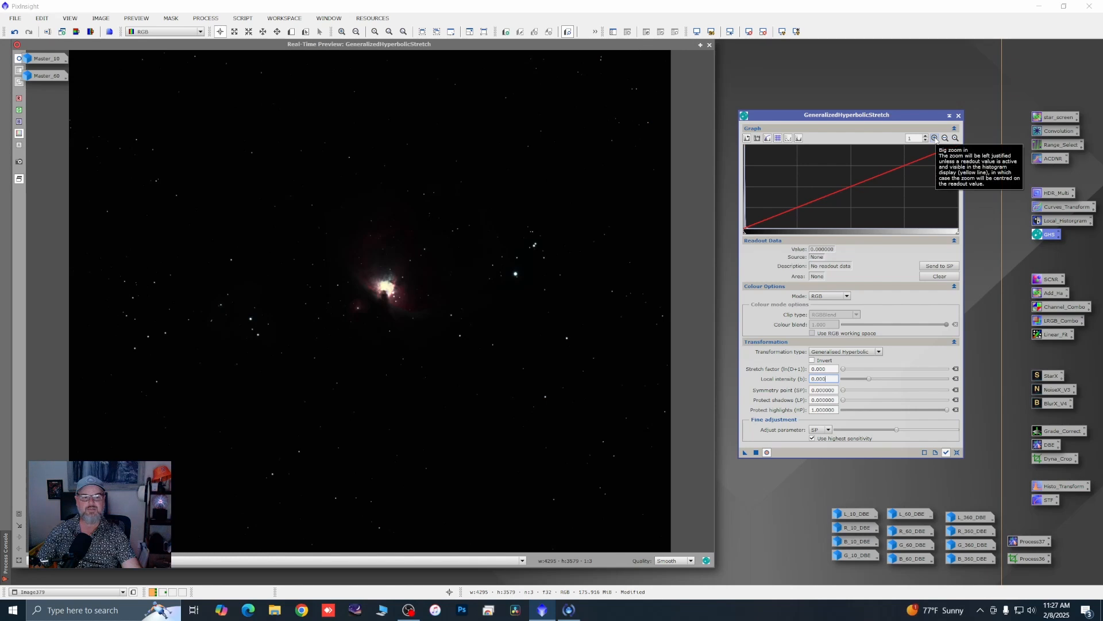
click(935, 138)
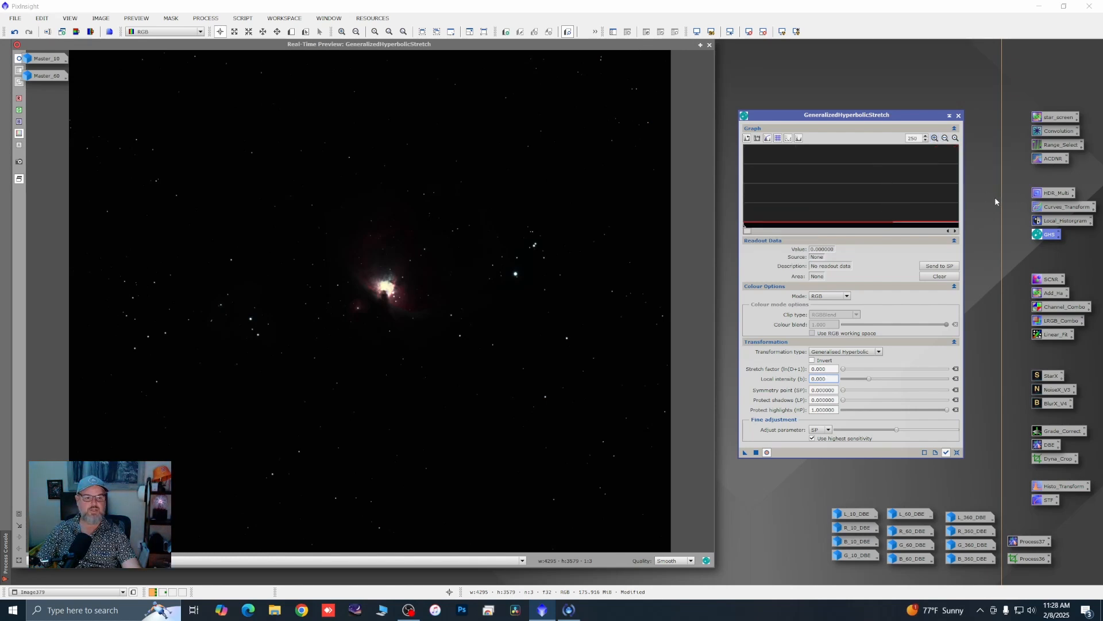
mouse_move(964, 229)
mouse_down()
mouse_move(1066, 229)
mouse_move(965, 229)
mouse_up()
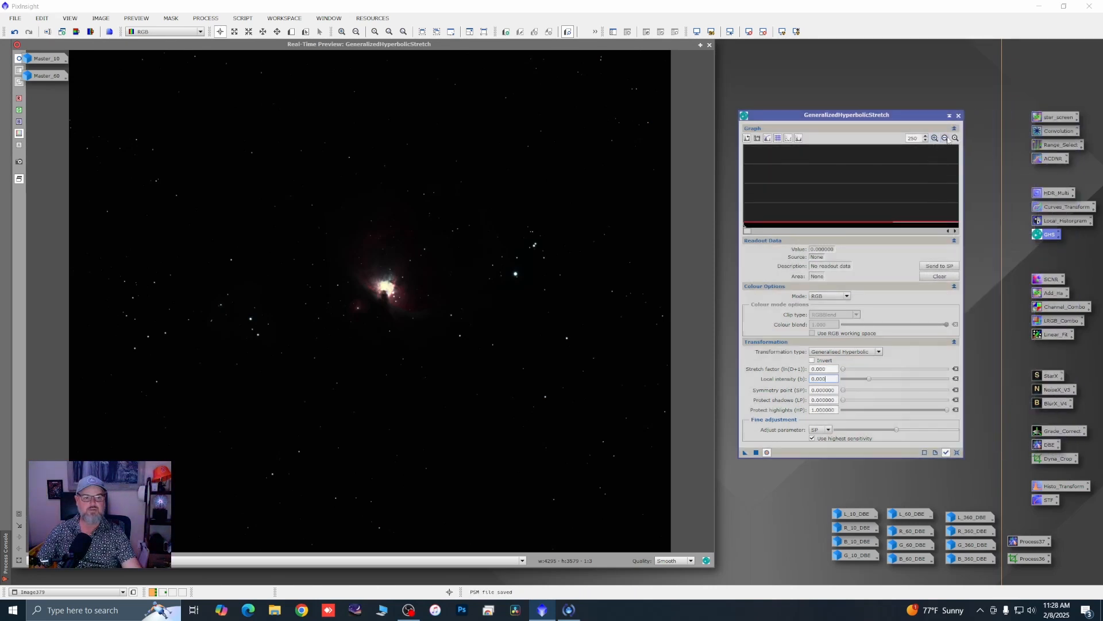
Step: Pick the histogram level just before the peak, about 0.006148, and send it as the blackpoint of a Linear transformation
click(946, 139)
click(926, 138)
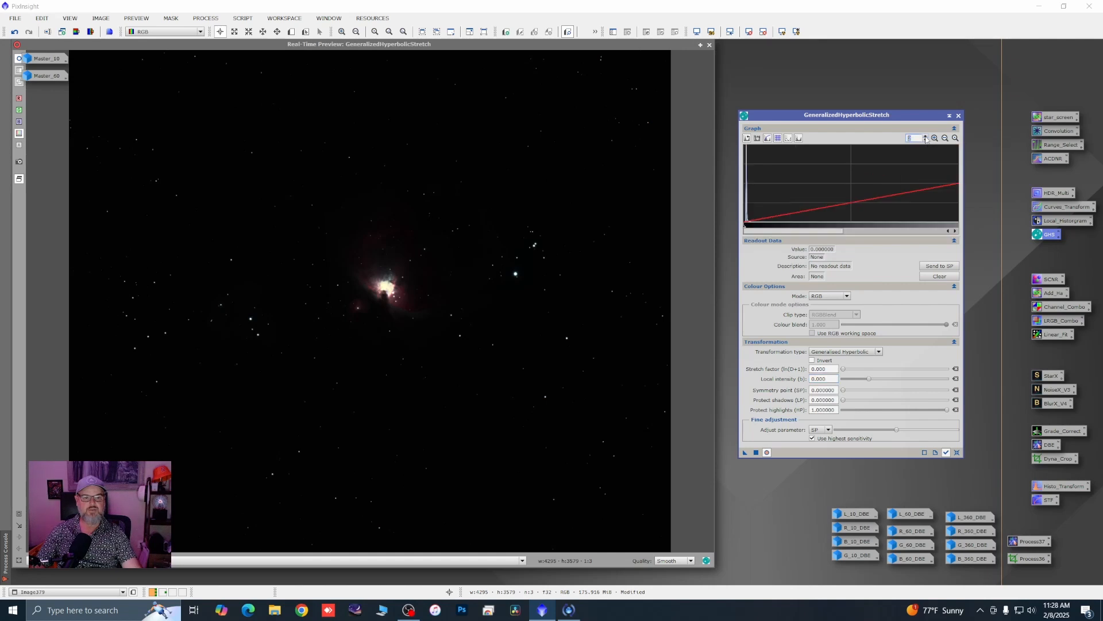
click(926, 138)
click(926, 138)
click(926, 138)
click(925, 138)
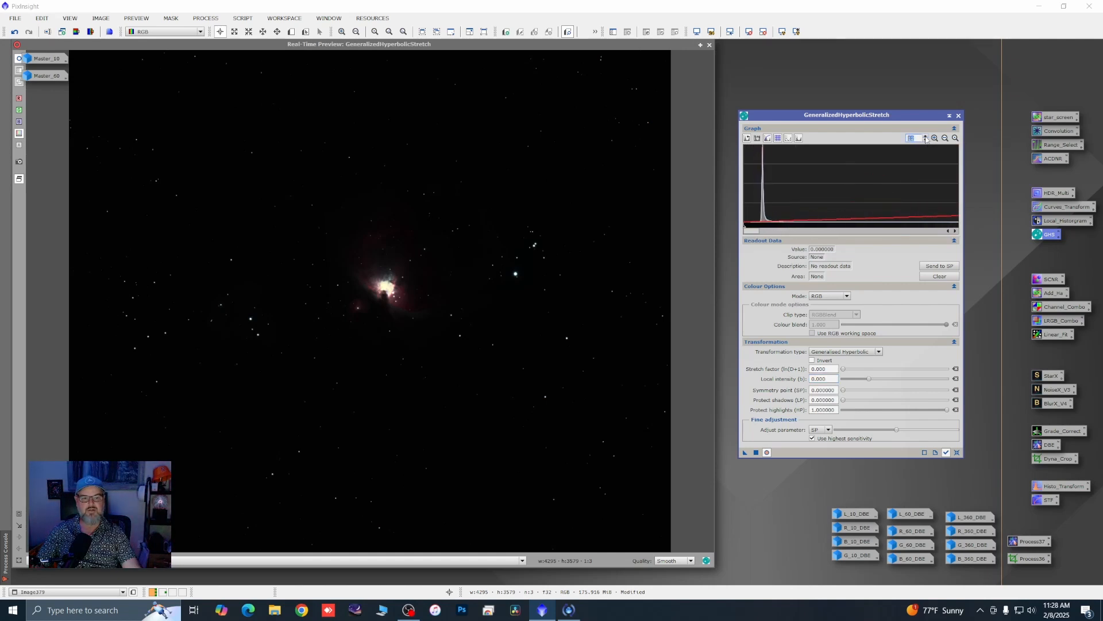
click(926, 138)
click(926, 138)
click(926, 138)
click(926, 138)
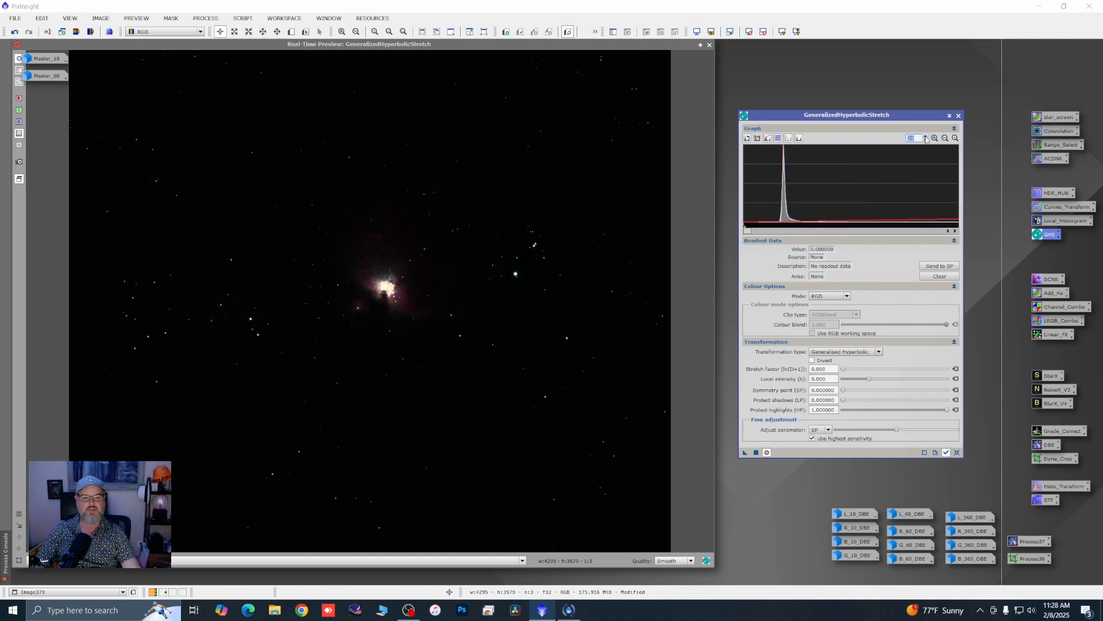
click(925, 138)
click(926, 138)
click(925, 138)
click(926, 138)
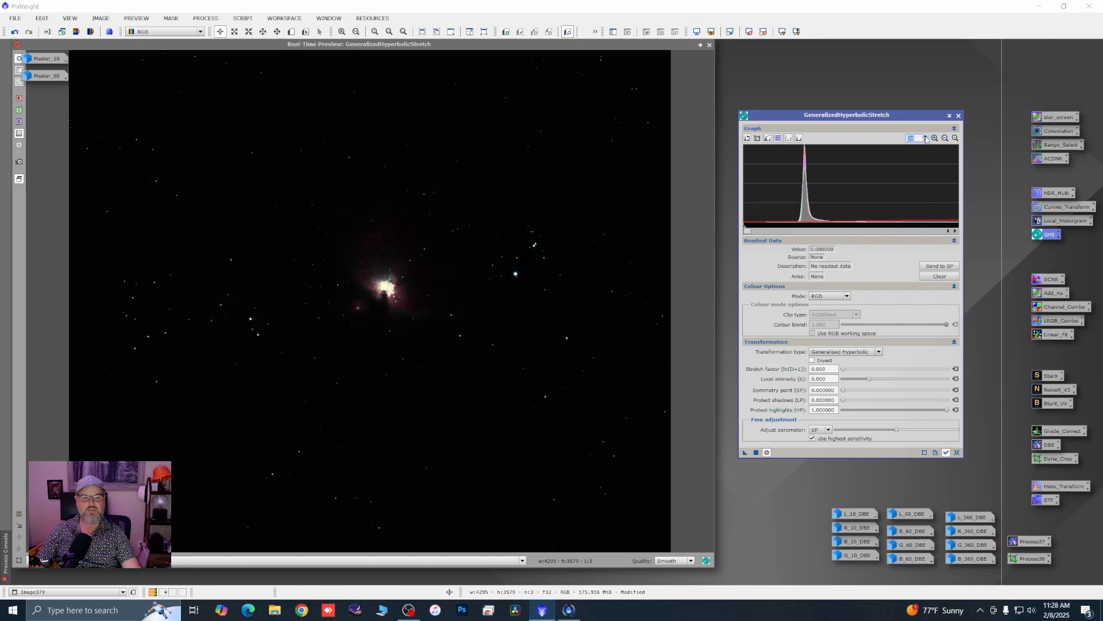
click(926, 137)
click(925, 137)
click(926, 137)
click(926, 138)
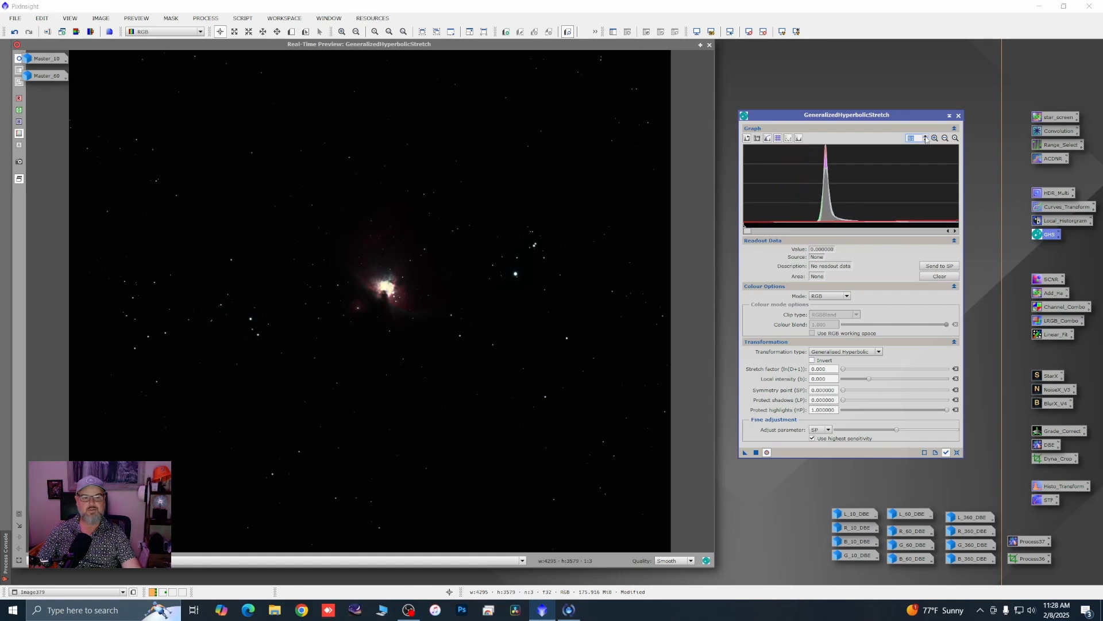
click(926, 138)
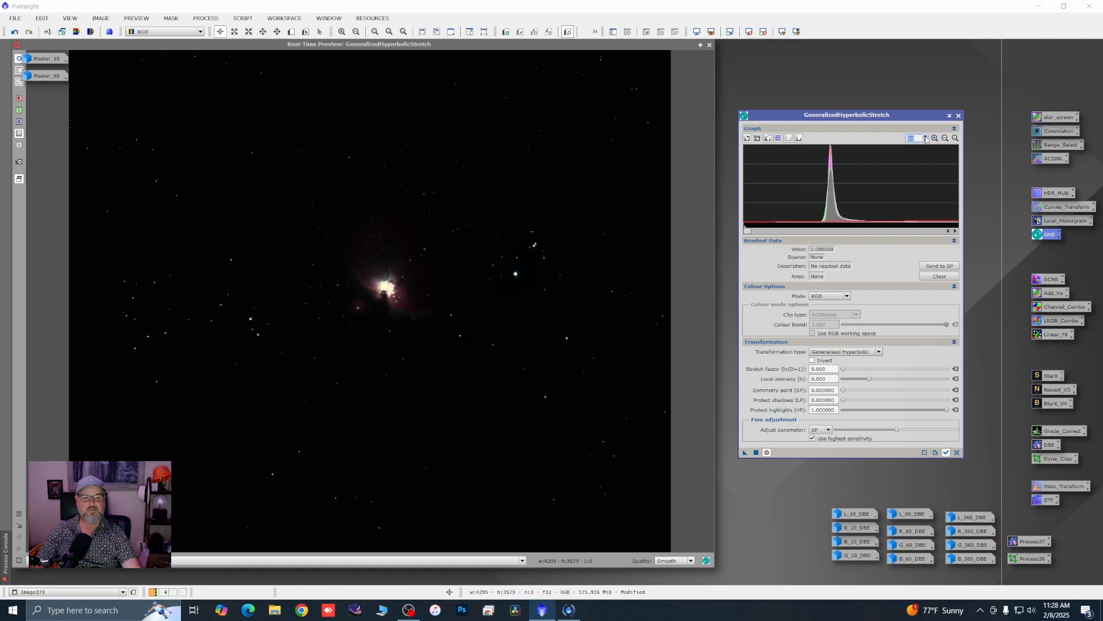
click(815, 193)
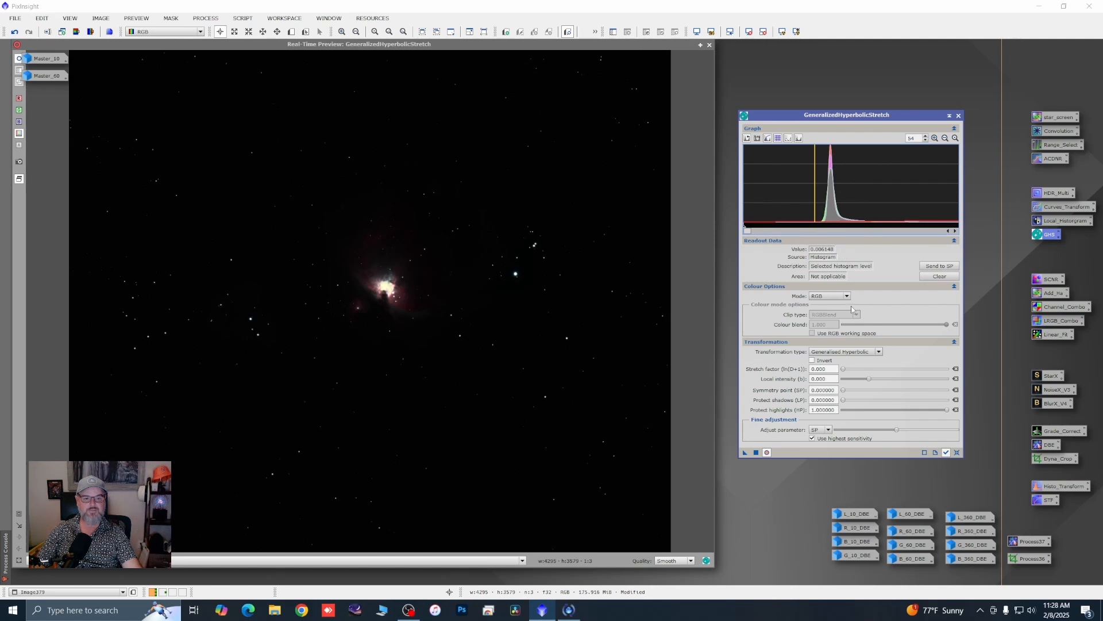
click(844, 351)
click(836, 390)
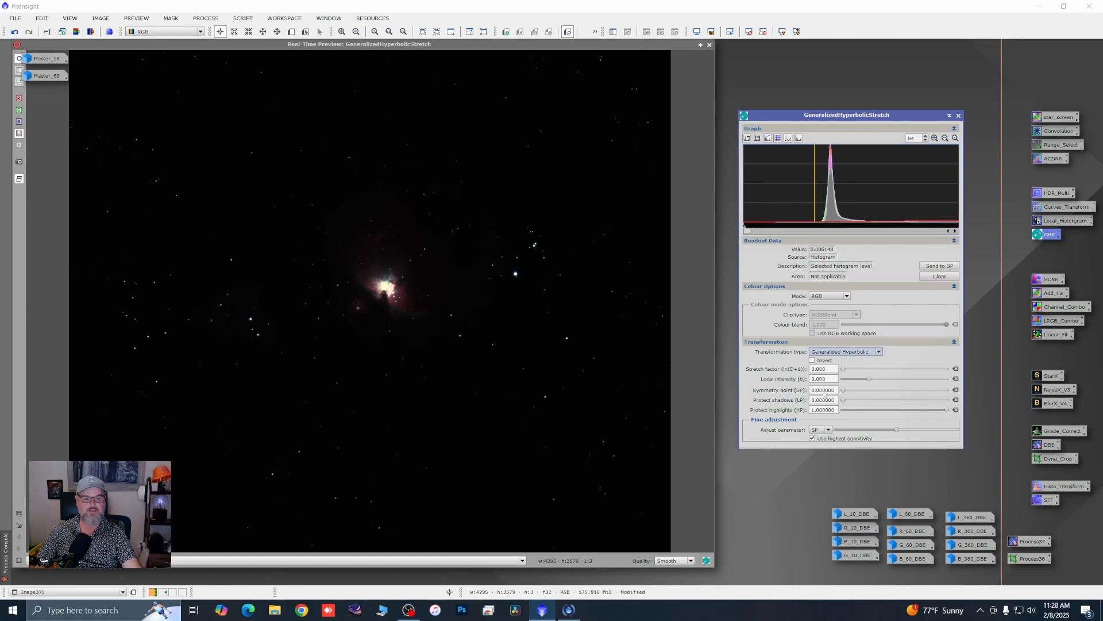
click(938, 266)
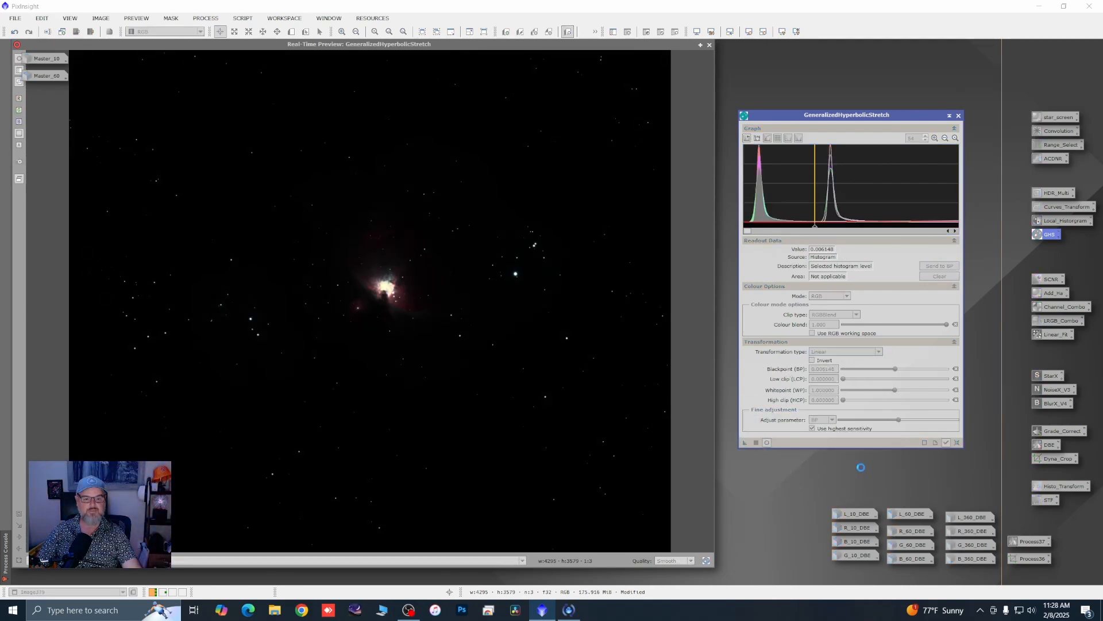
Step: Reset the GeneralizedHyperbolicStretch settings and set the symmetry point to the histogram peak at 0.001370
click(957, 443)
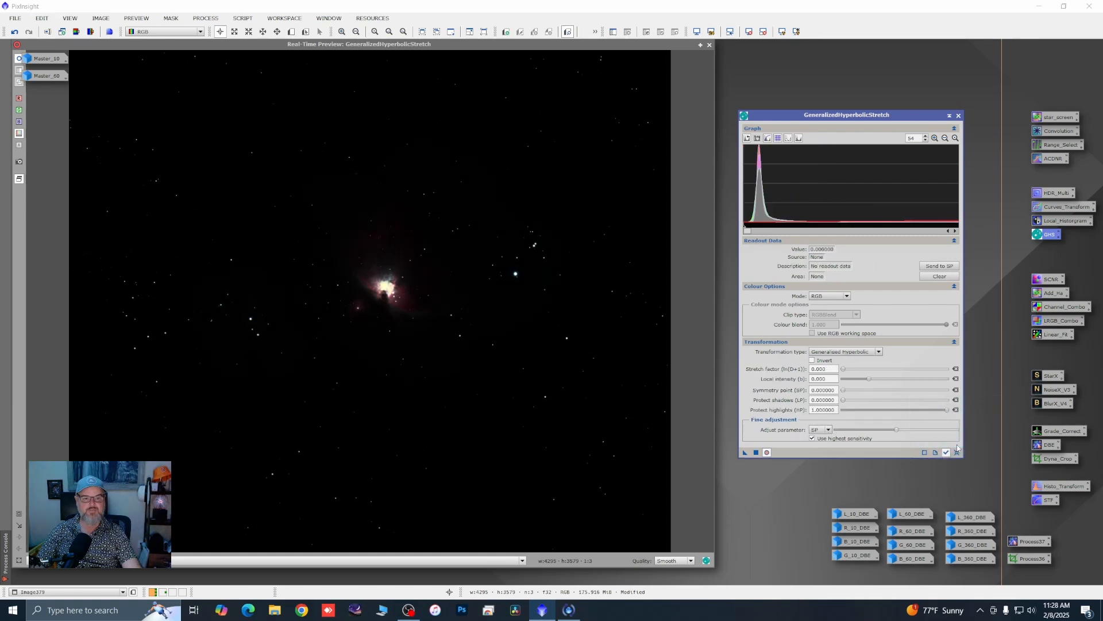
click(761, 214)
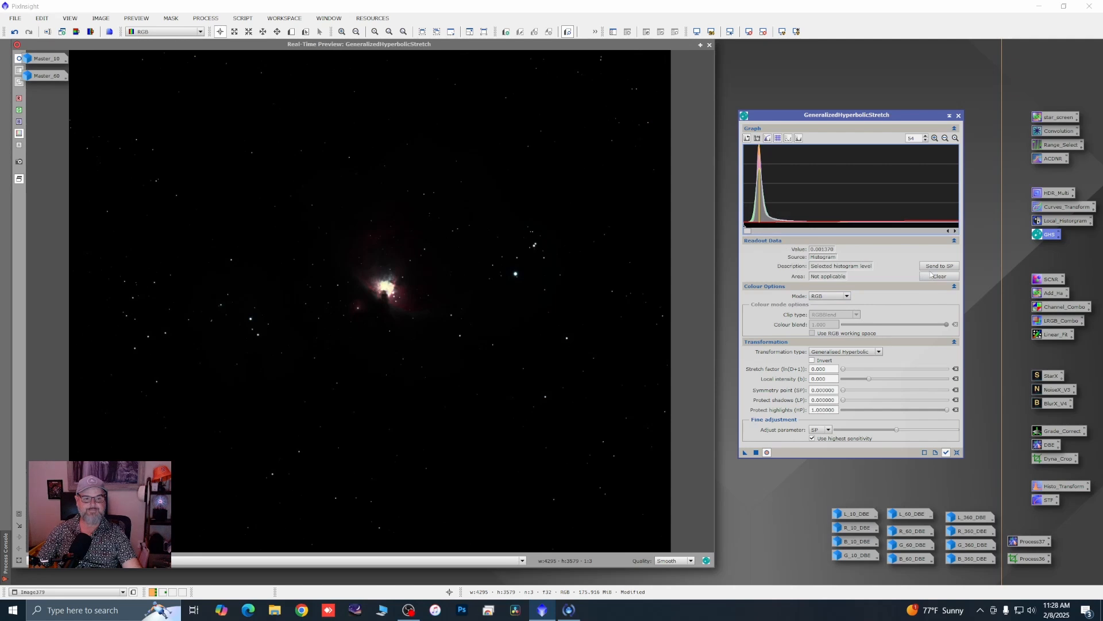
click(934, 266)
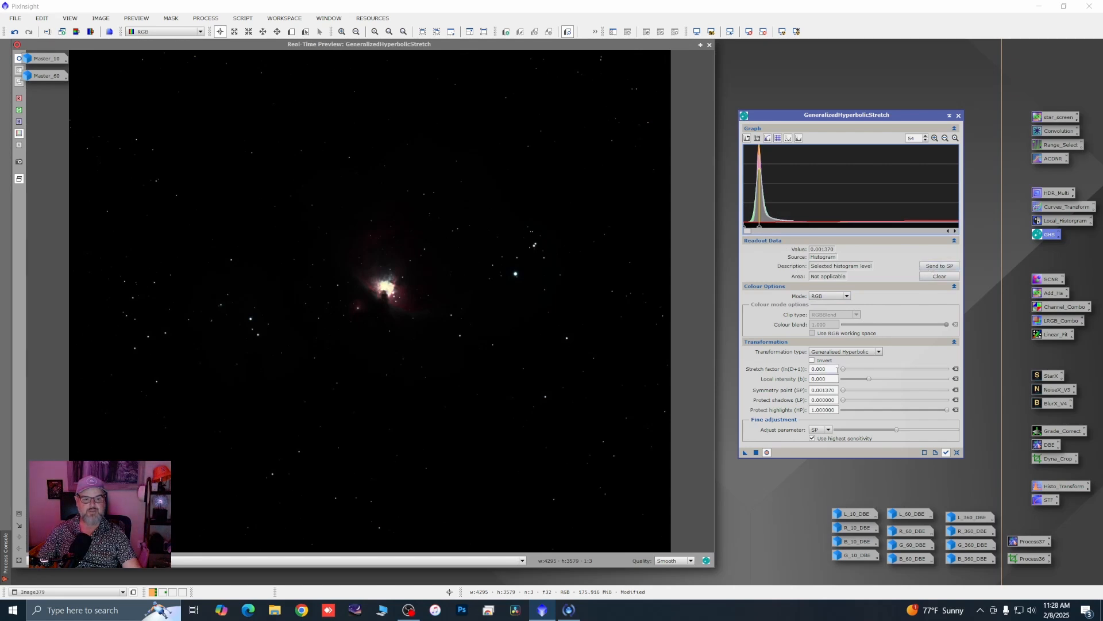
Step: Stretch the color image with a stretch factor of 5.150 and local intensity of 1.310, and reset the stretch settings
drag(843, 372, 876, 380)
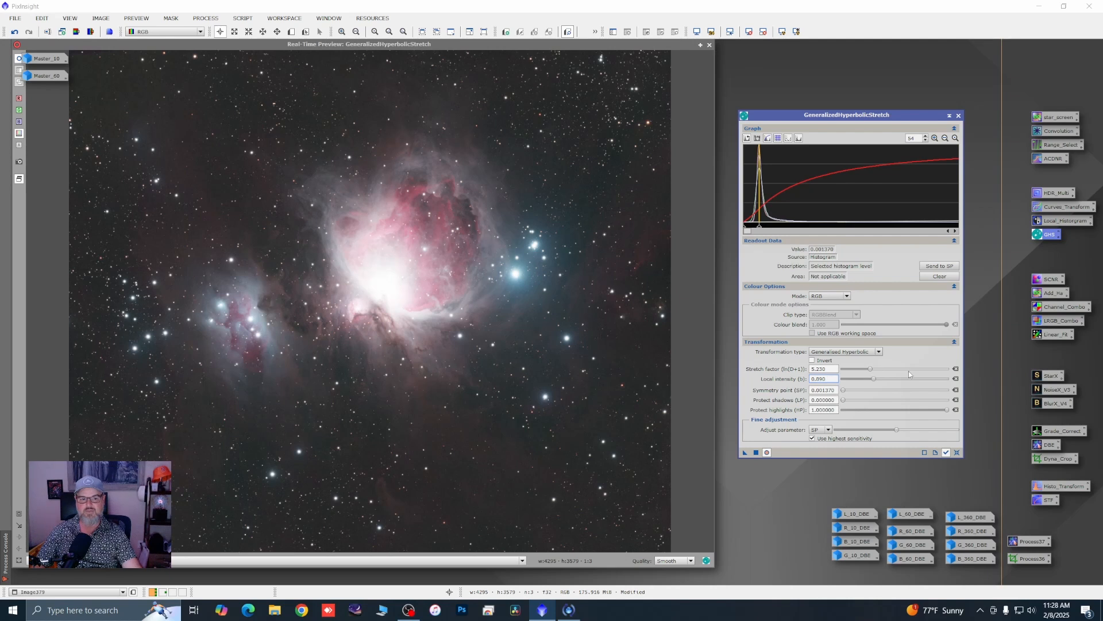
drag(872, 371, 875, 372)
drag(874, 371, 871, 378)
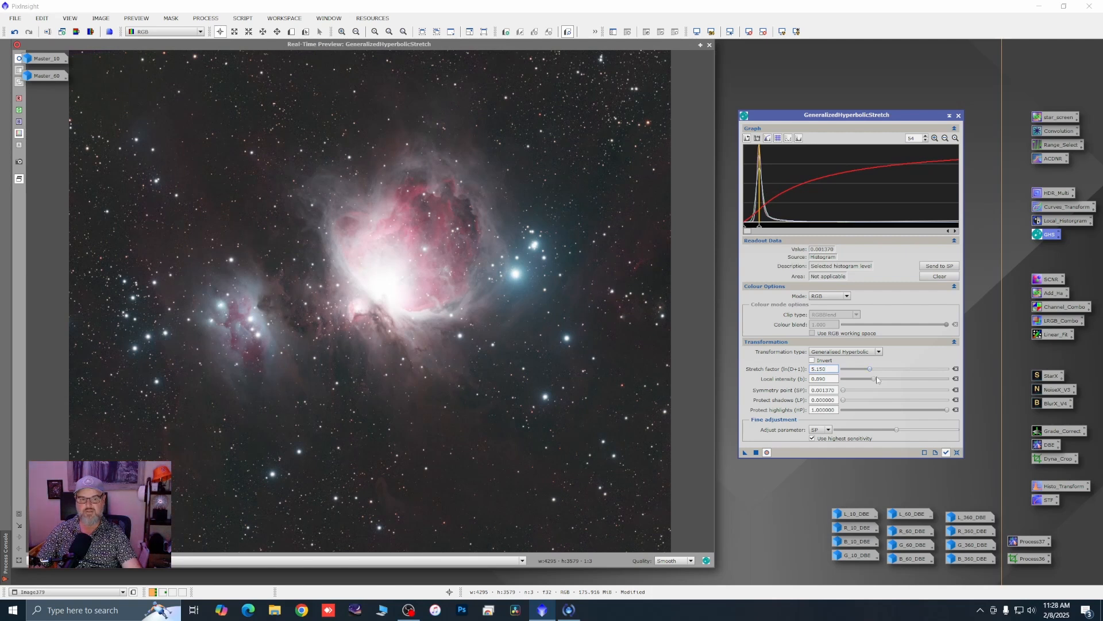
drag(871, 377, 877, 383)
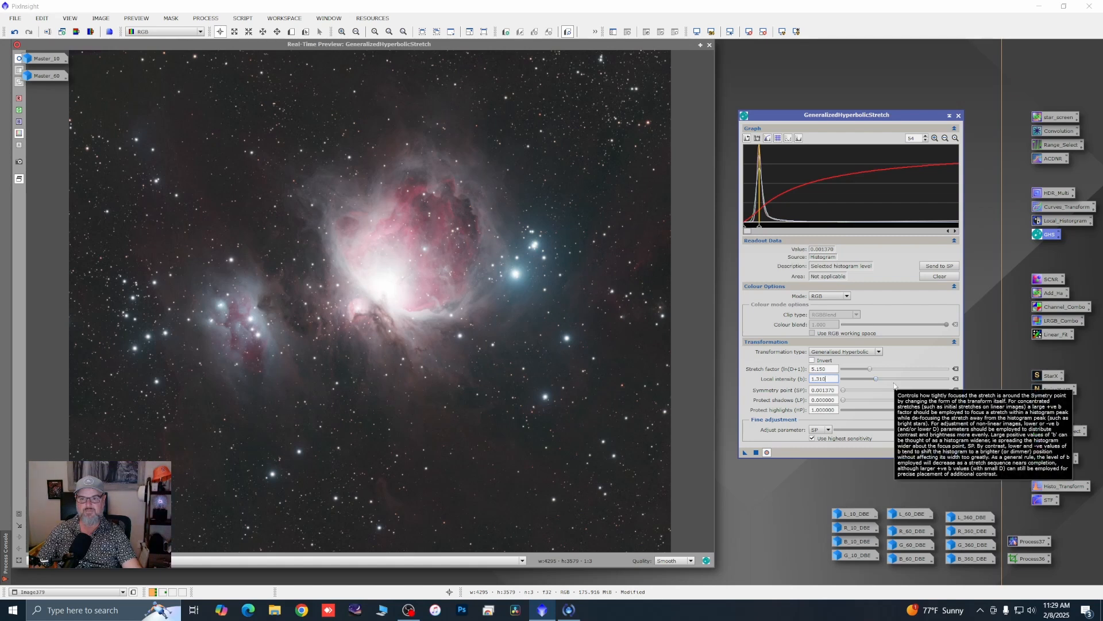
click(756, 454)
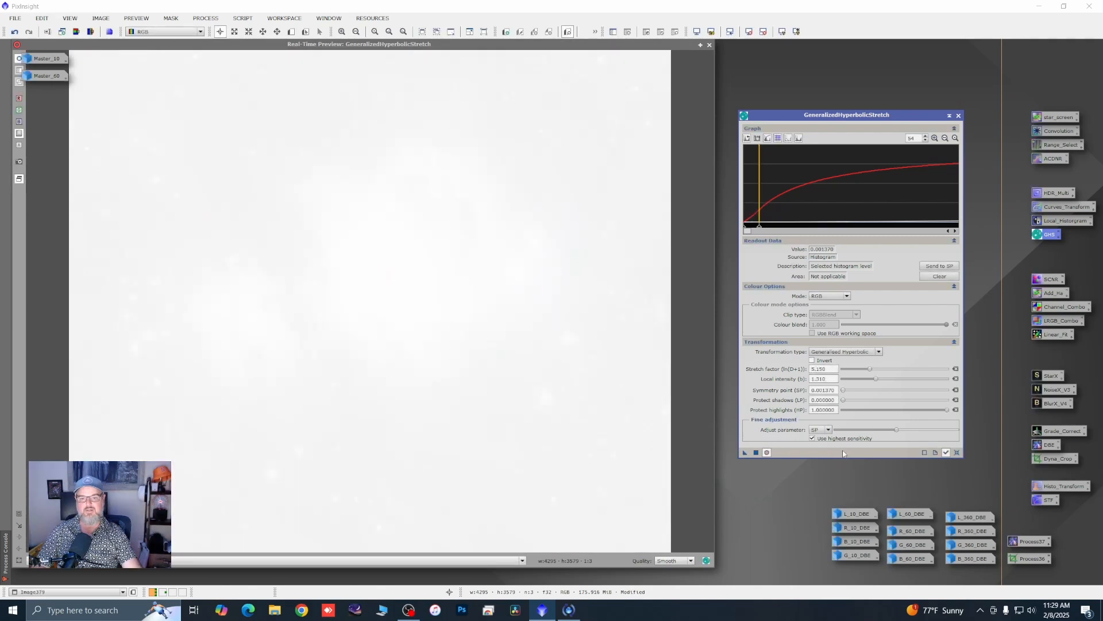
click(935, 452)
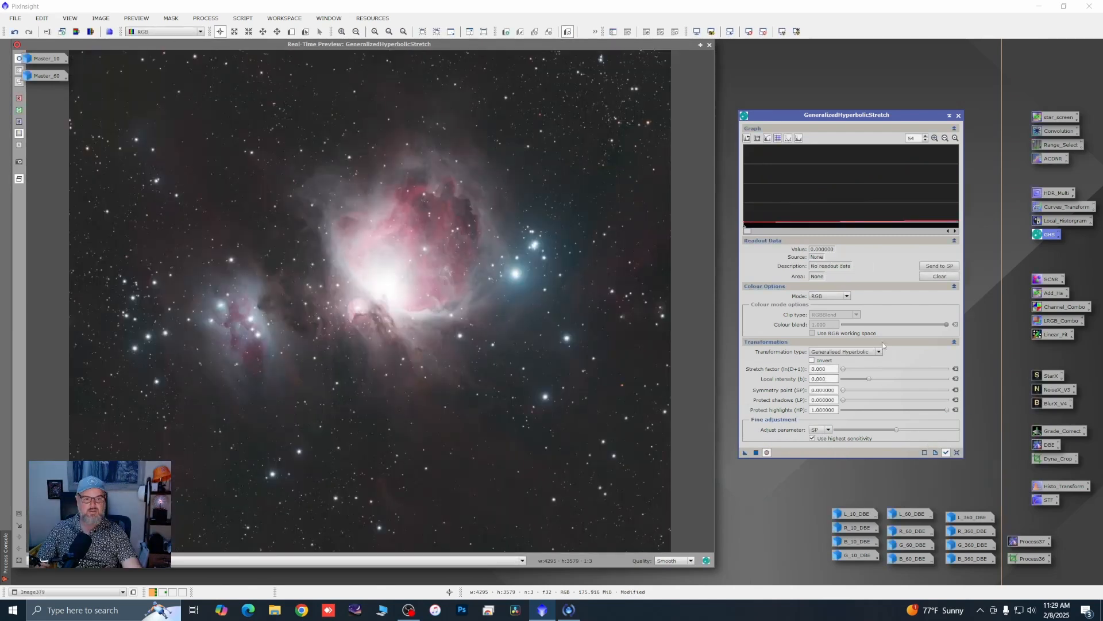
Step: Apply a saturation stretch to the image with a stretch factor of 1.160, and close the stretch tool and real-time preview
click(847, 296)
click(839, 341)
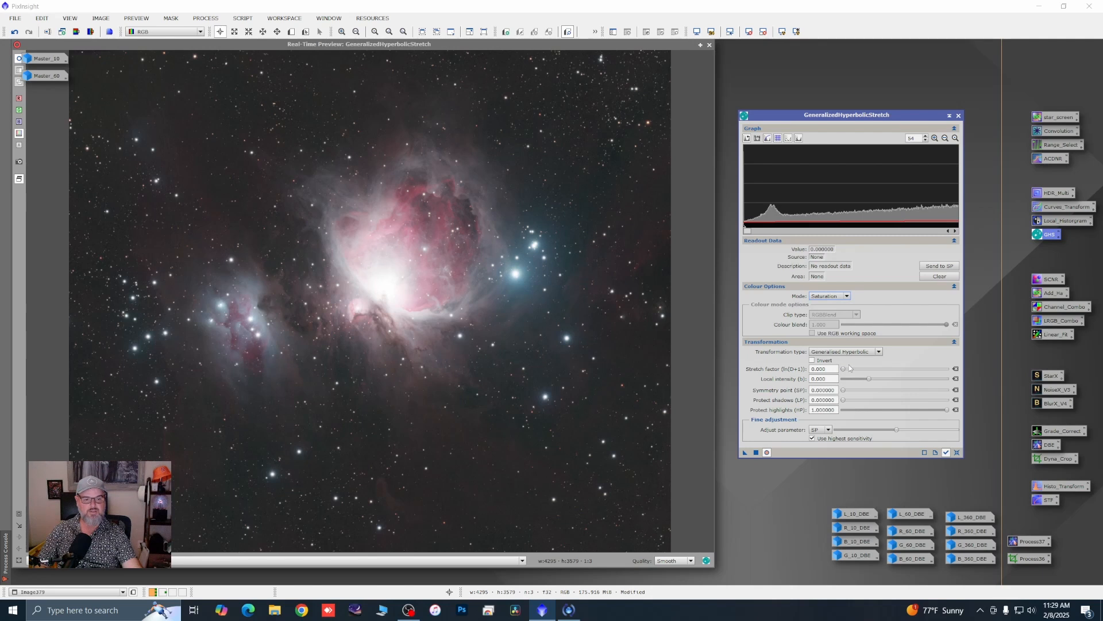
drag(844, 371, 851, 372)
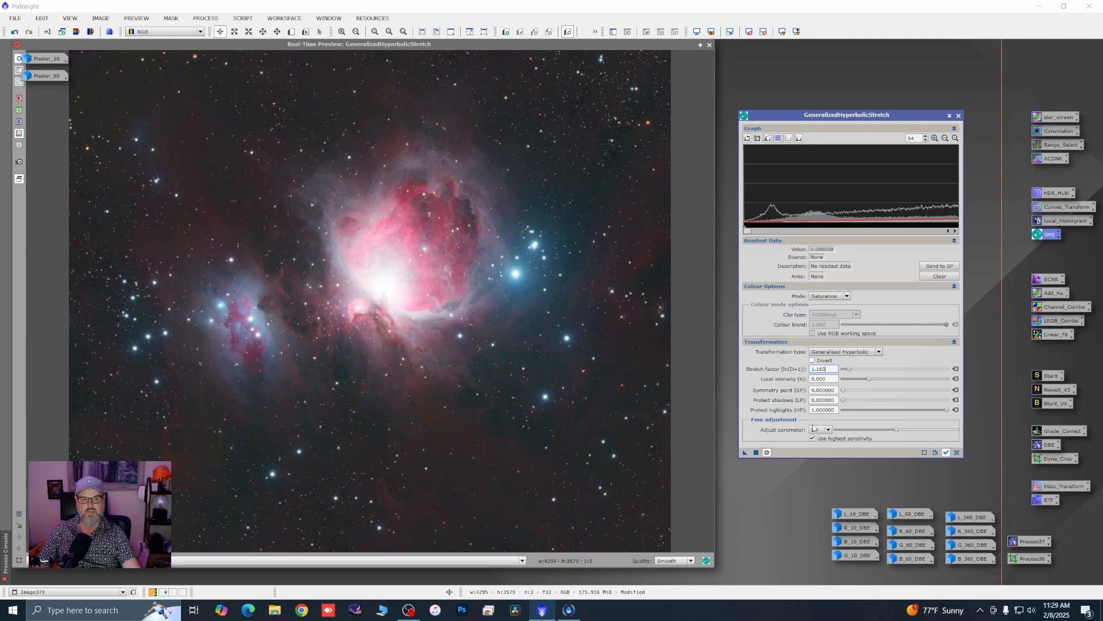
click(766, 452)
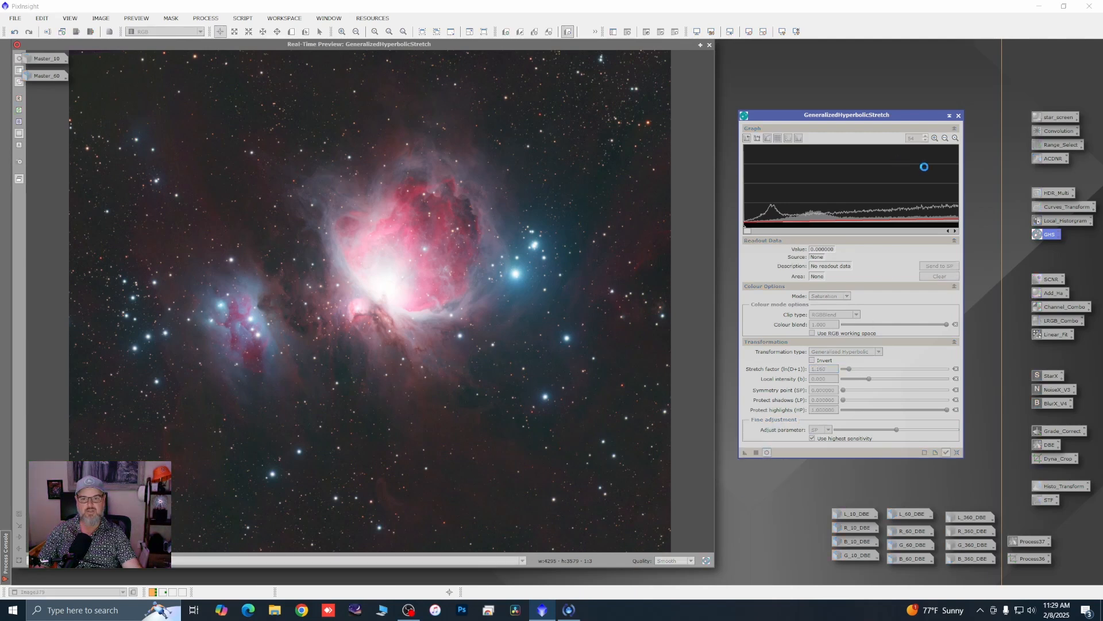
click(959, 115)
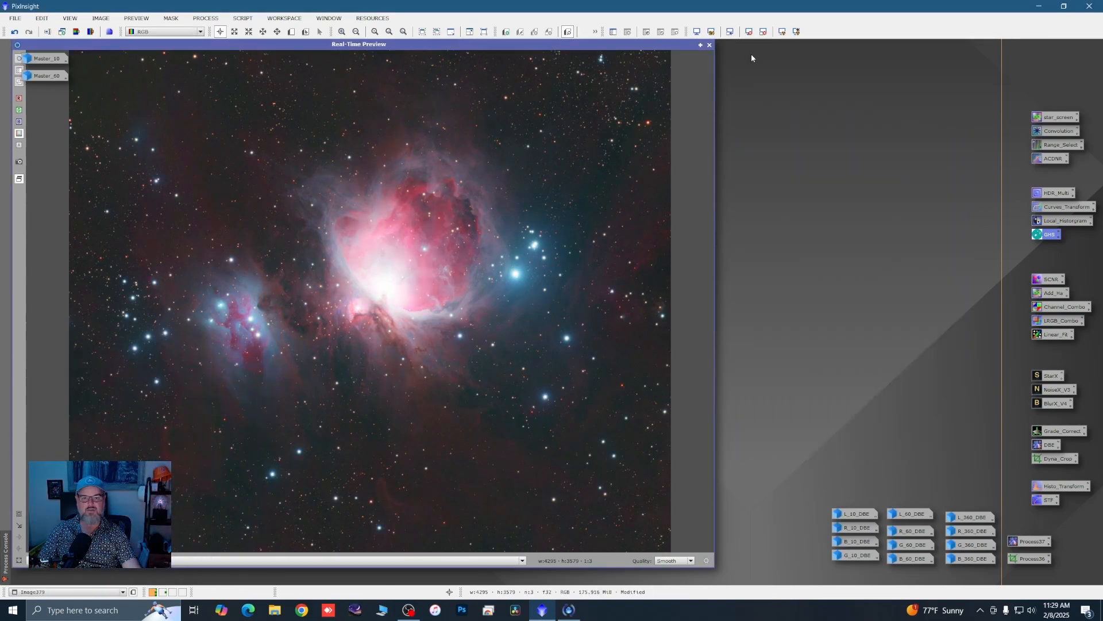
click(709, 45)
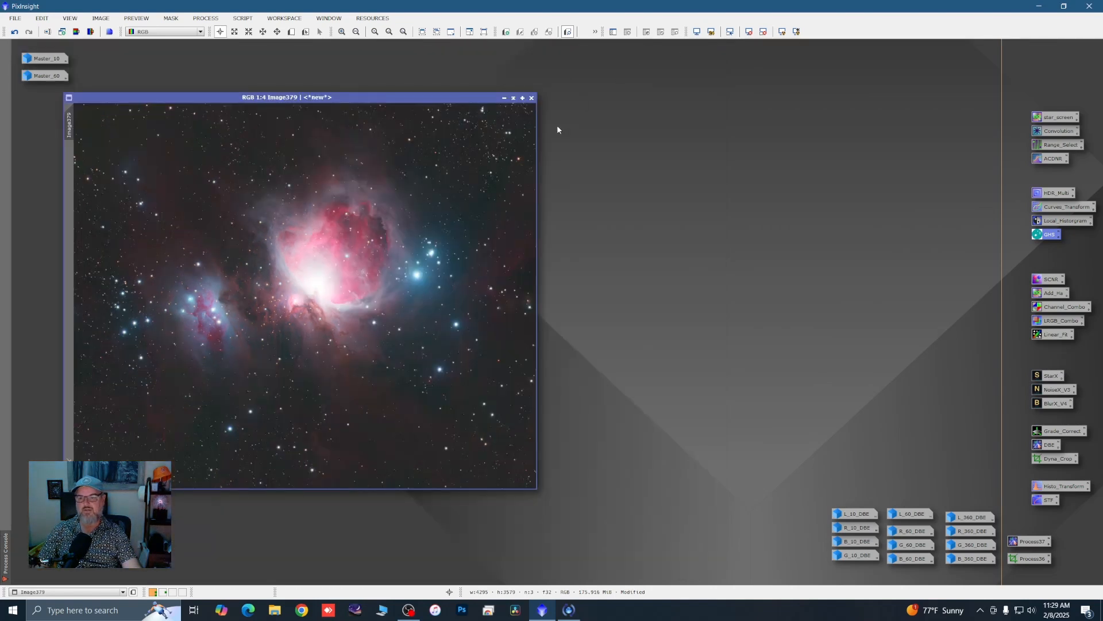
Step: Blur the color image using Convolution with a StdDev of 4.60, and close the tool and its real-time preview
scroll(309, 257, up, 3)
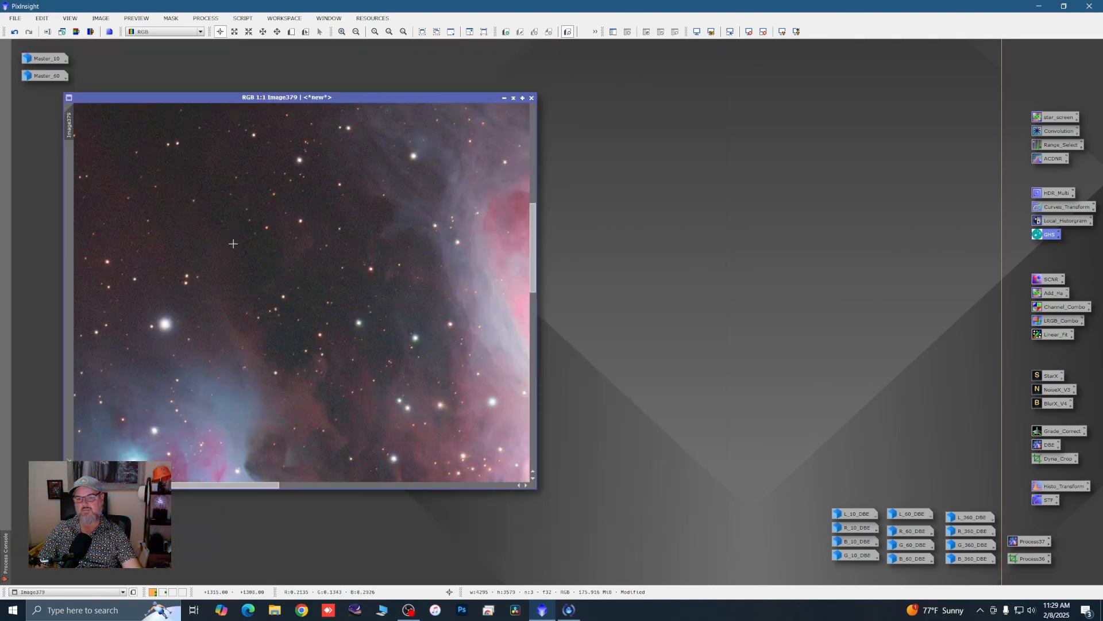
scroll(309, 257, down, 1)
scroll(309, 257, down, 2)
scroll(303, 327, up, 2)
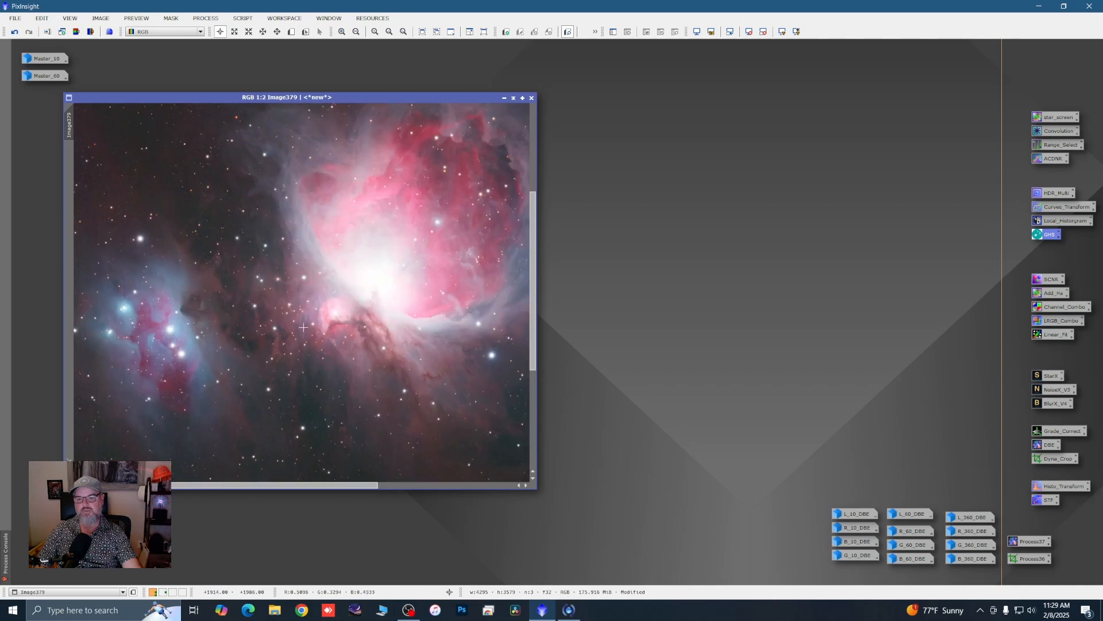
scroll(328, 333, down, 2)
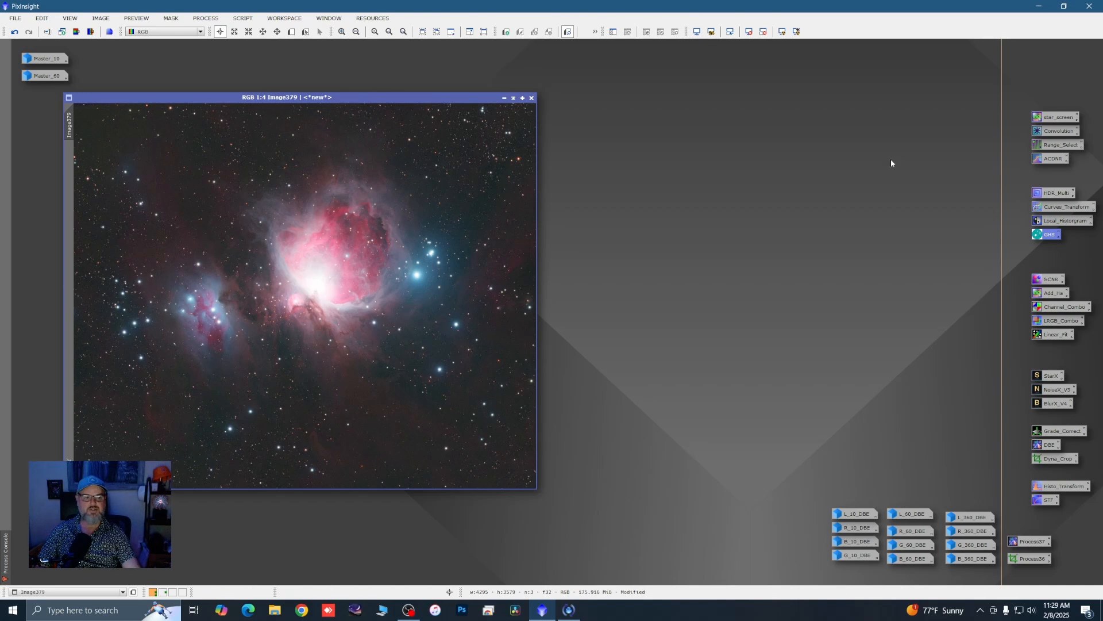
double_click(1059, 131)
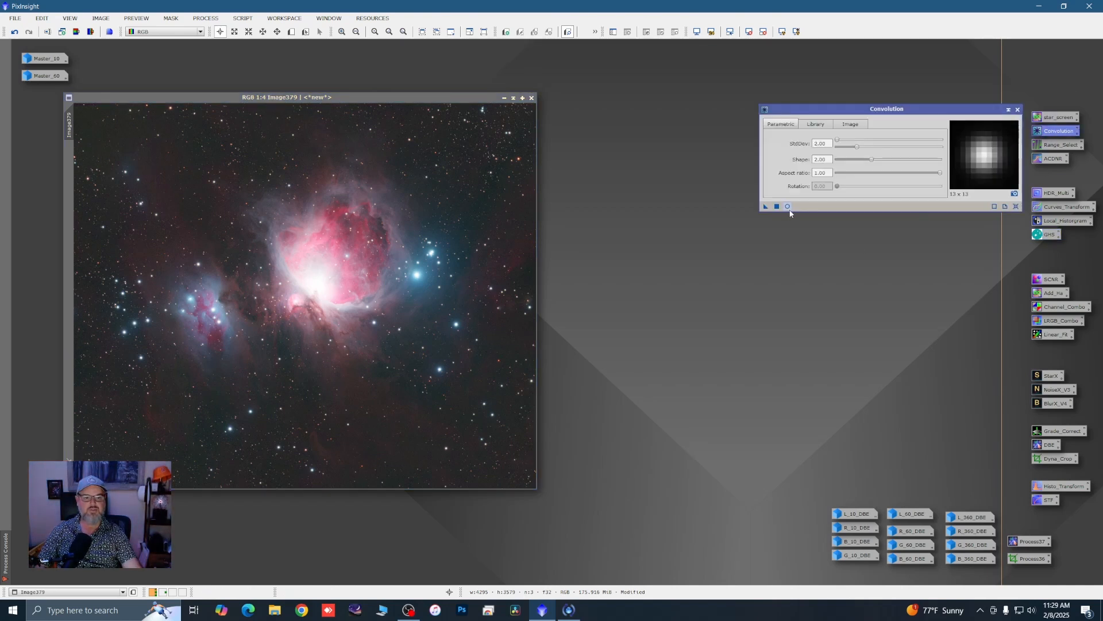
click(788, 206)
drag(856, 147, 885, 147)
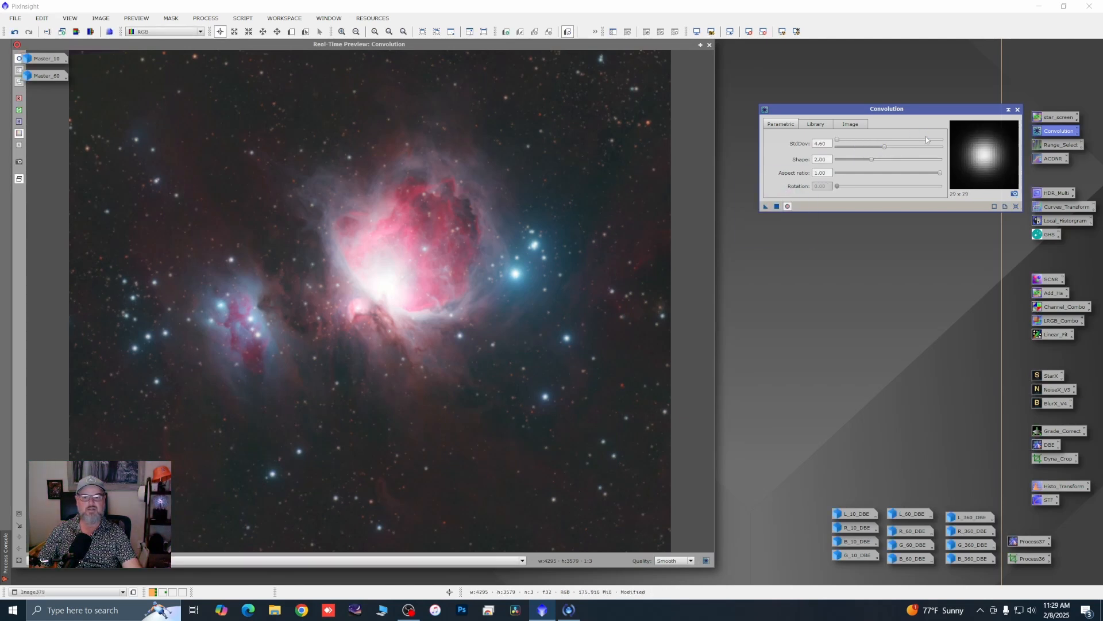
click(1018, 109)
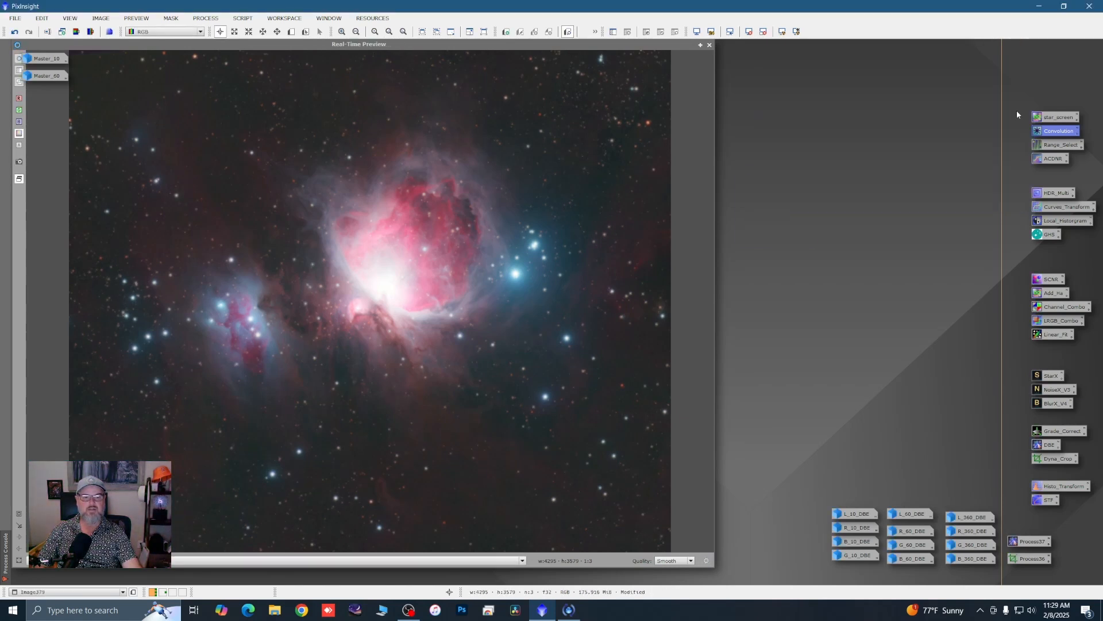
click(710, 45)
Step: Rename the color image's identifier to RGB_360
drag(426, 96, 424, 105)
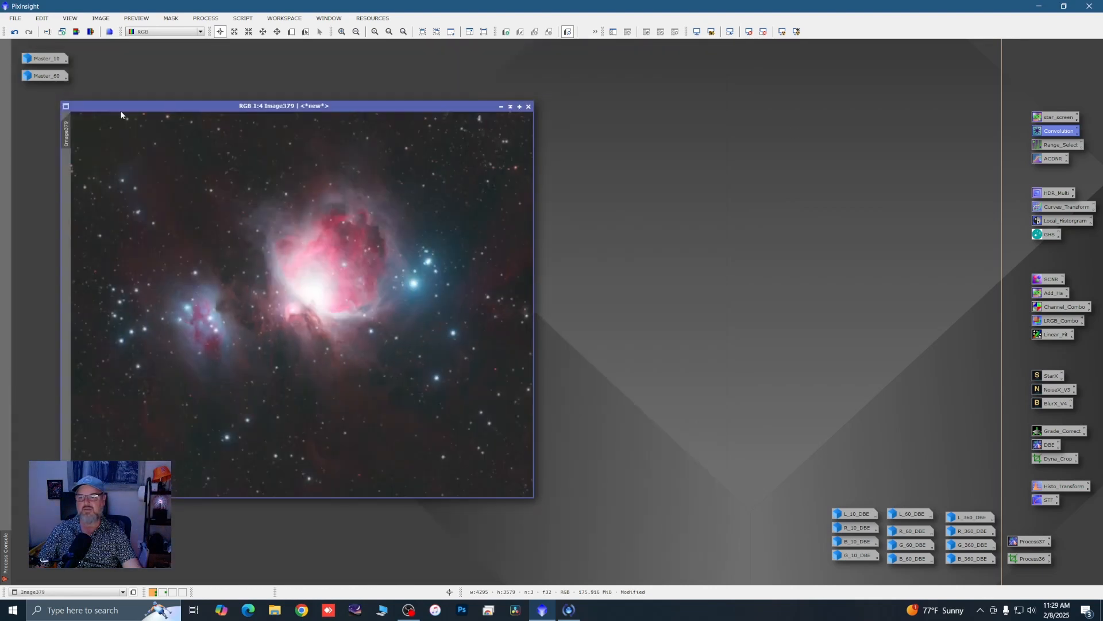
double_click(67, 136)
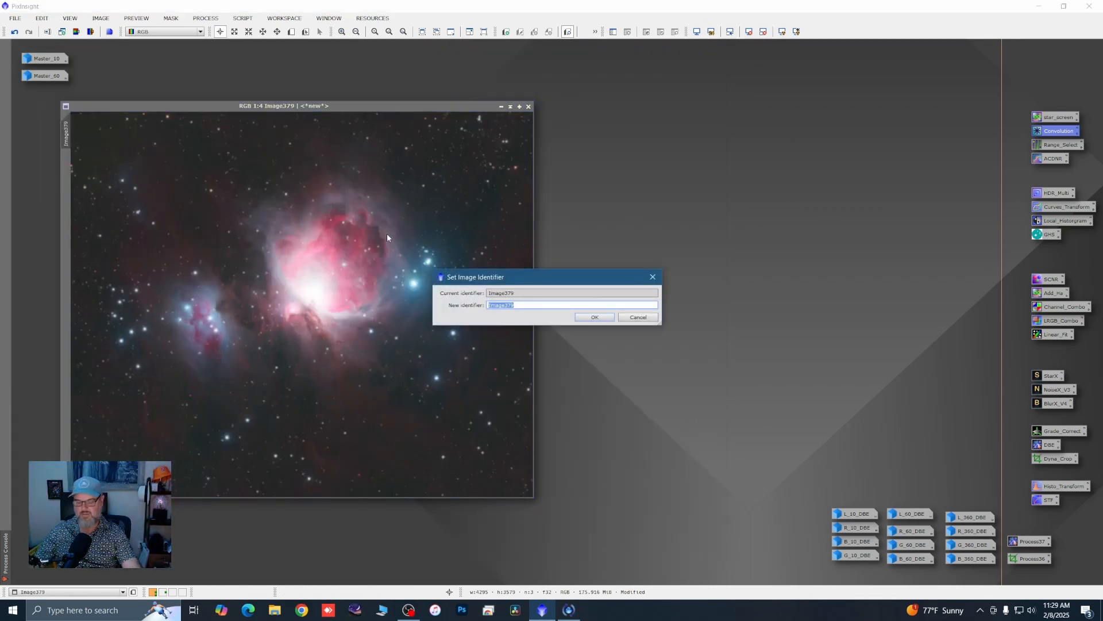
text(RGB)
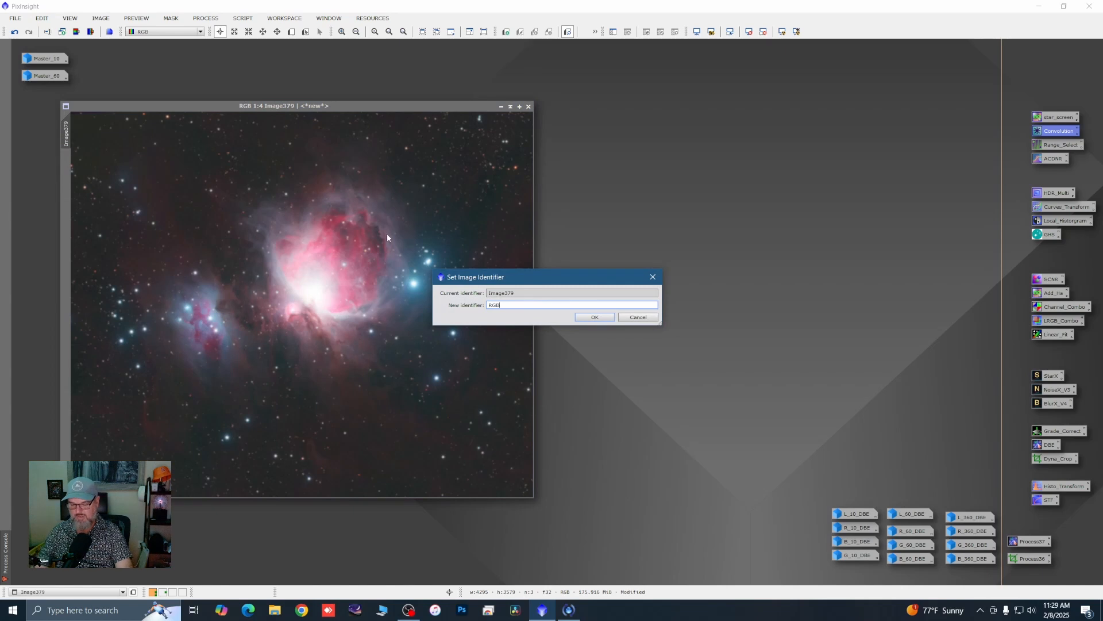
text(_360)
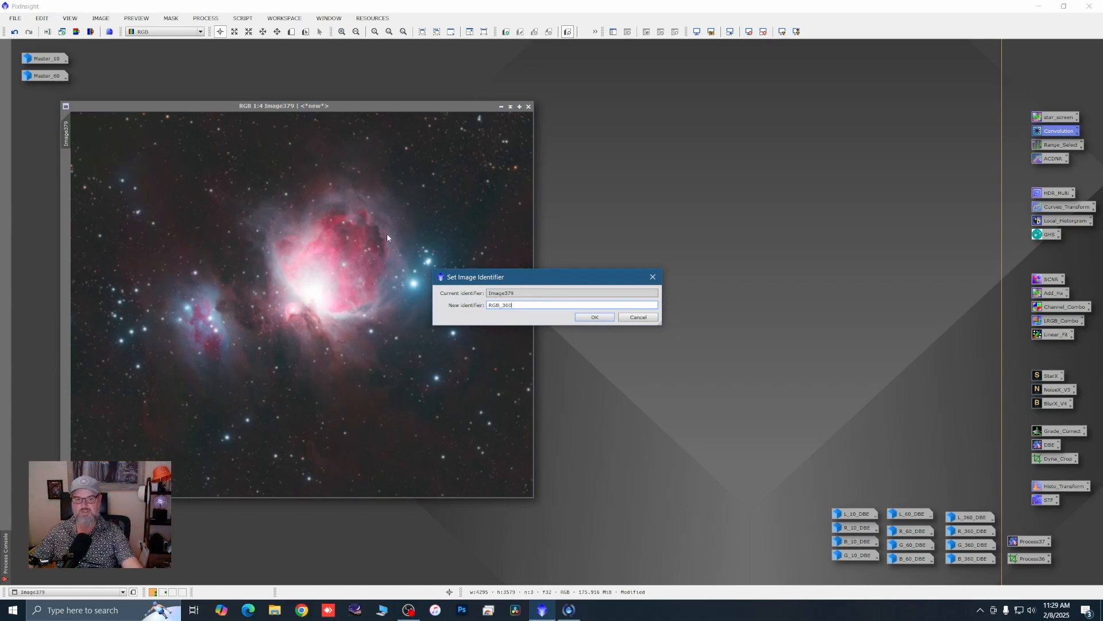
click(587, 316)
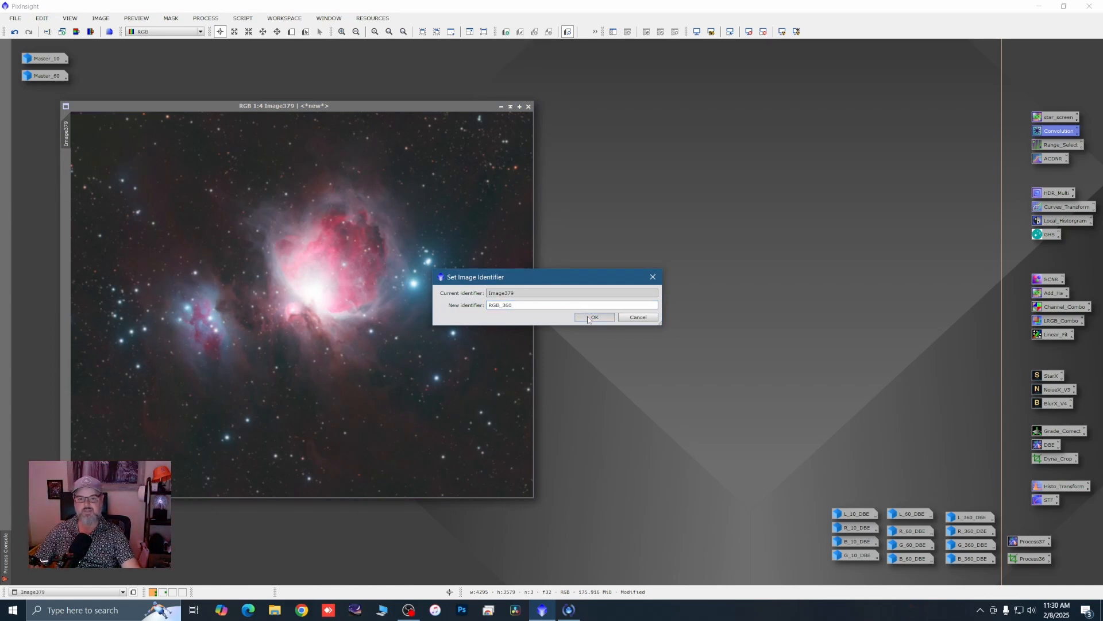
Step: Minimize the RGB_360 image and park its icon in line below the Master icons
drag(428, 110, 423, 110)
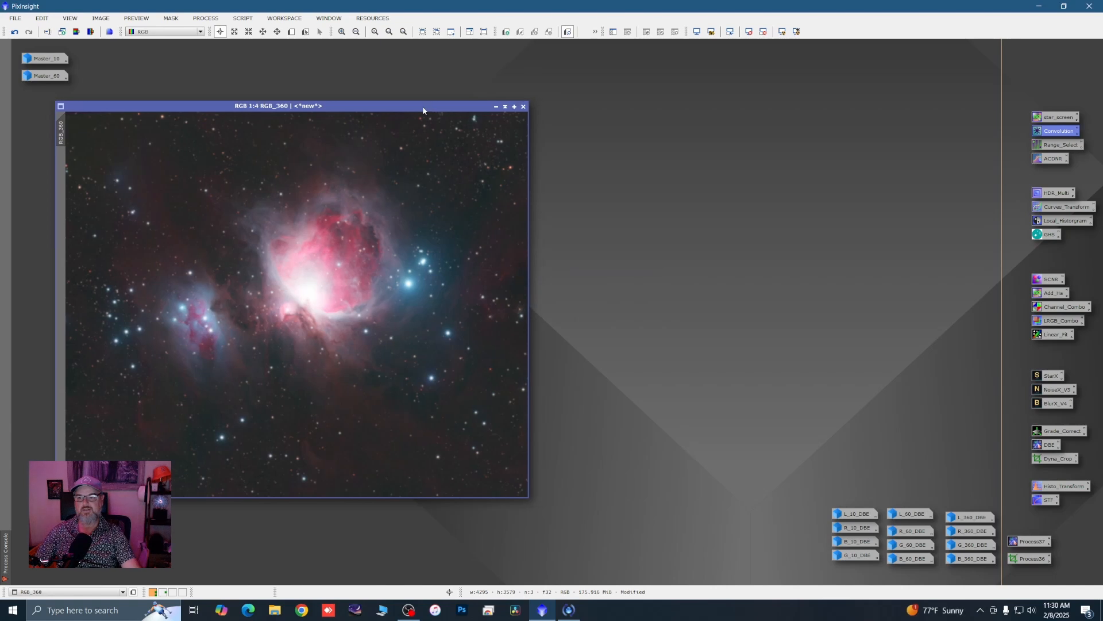
click(496, 106)
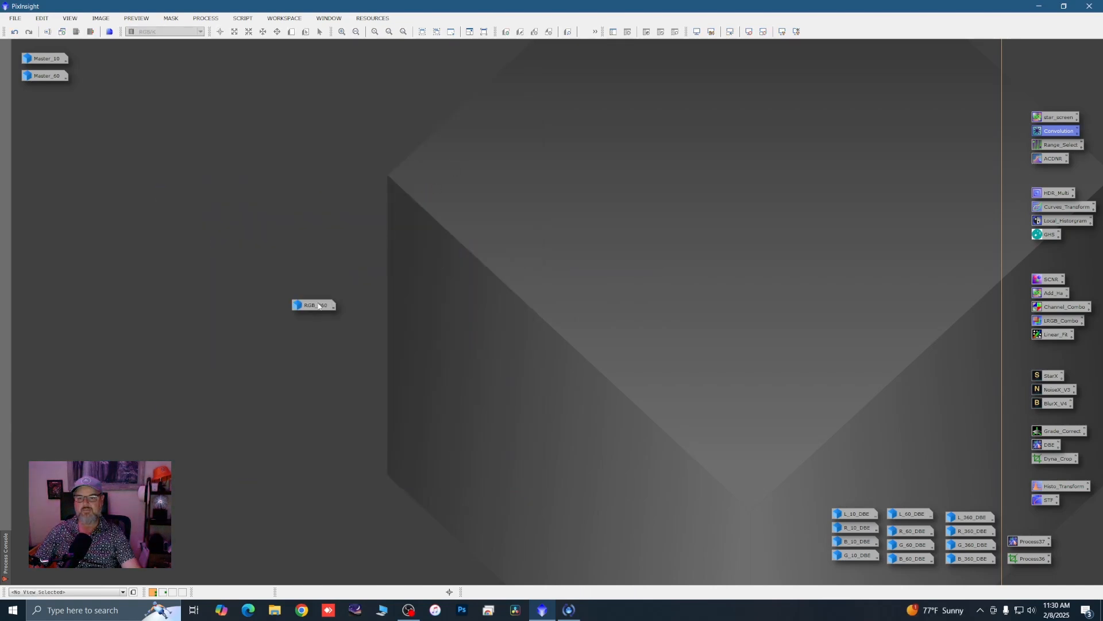
drag(319, 306, 48, 318)
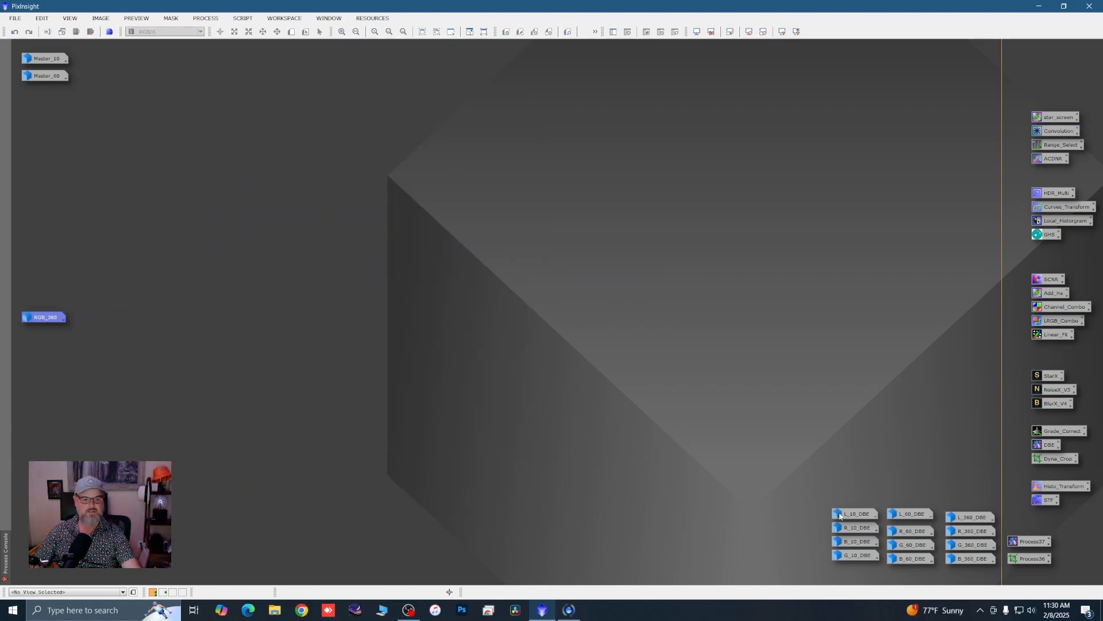
Step: Open the L_360_DBE image and run BlurXTerminator on it with the Correct Only option
double_click(964, 517)
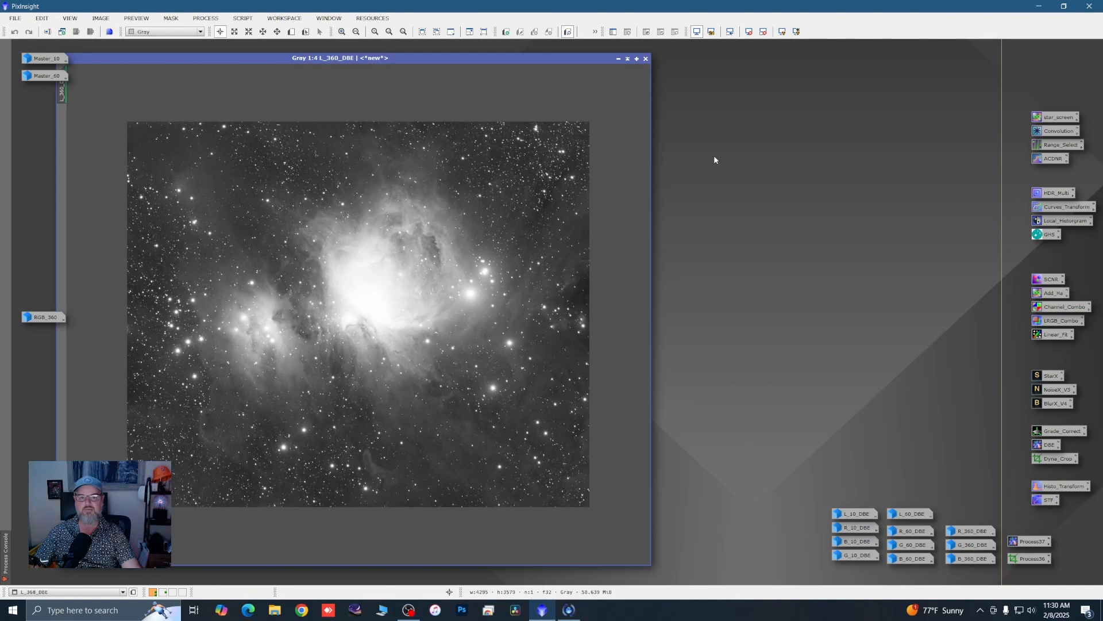
double_click(1045, 405)
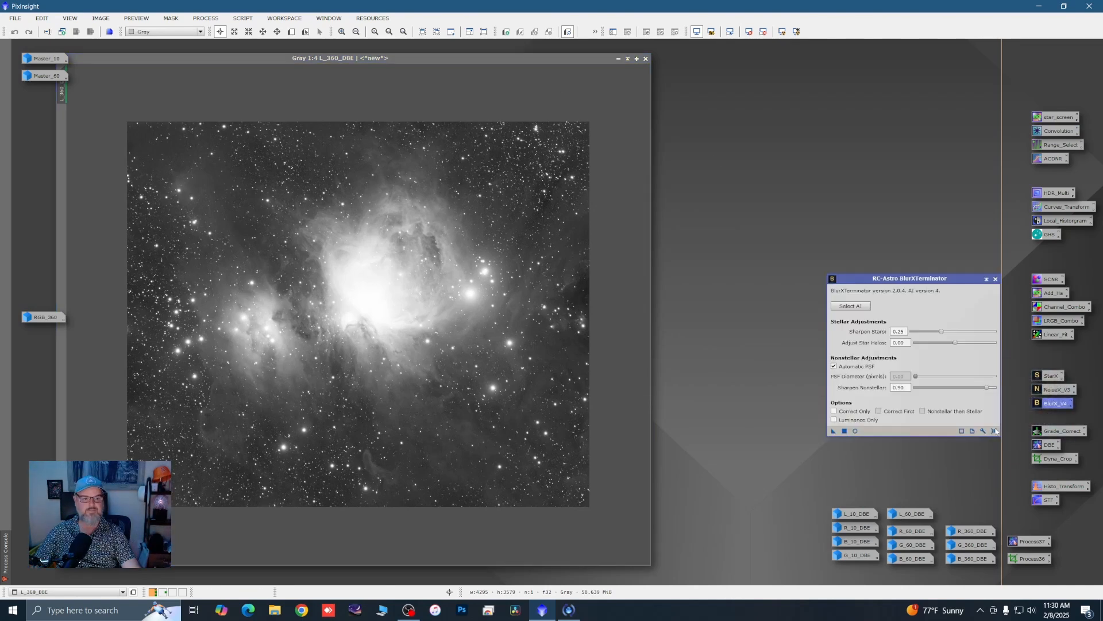
click(835, 411)
drag(833, 431, 575, 381)
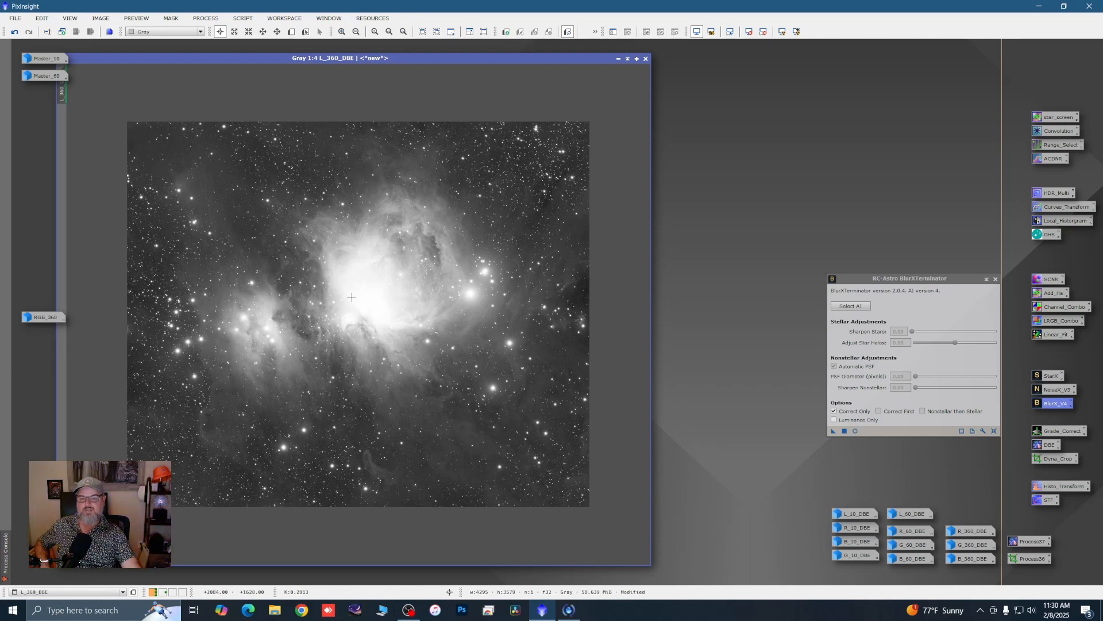
Step: Create a wide preview region on L_360_DBE, spanning the lower edge of the bright core and the smaller nebula beside it
scroll(297, 120, up, 1)
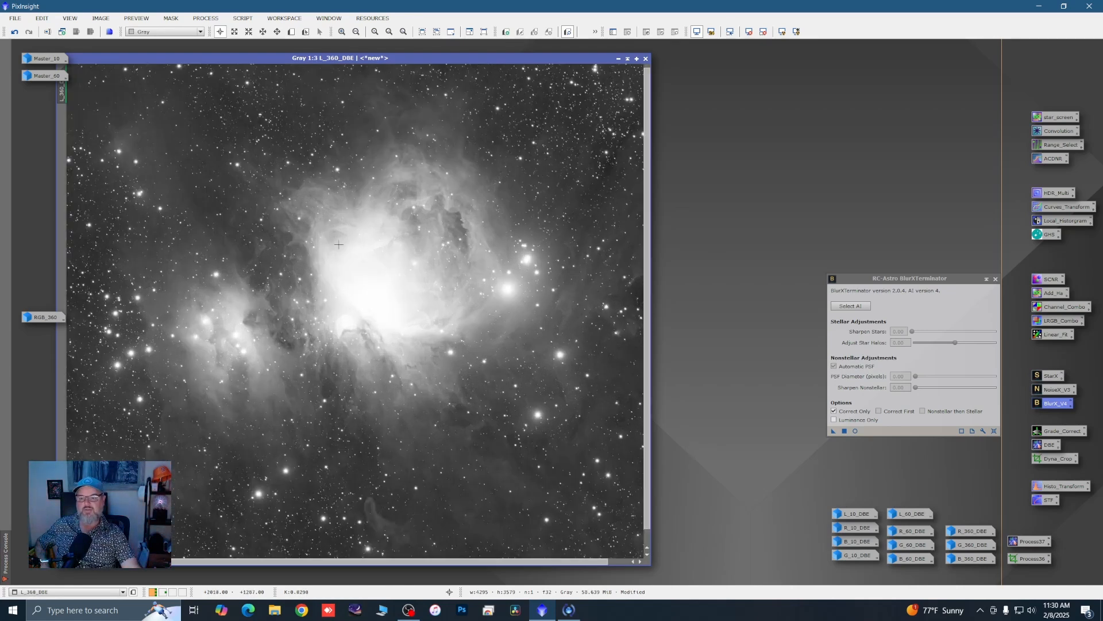
click(291, 31)
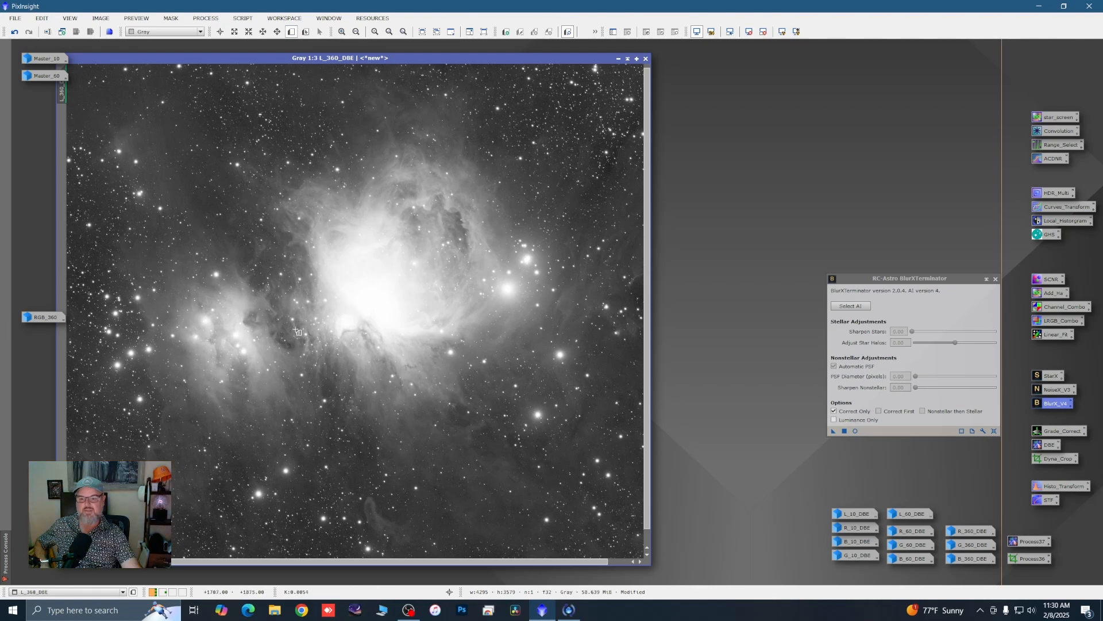
drag(292, 318, 575, 434)
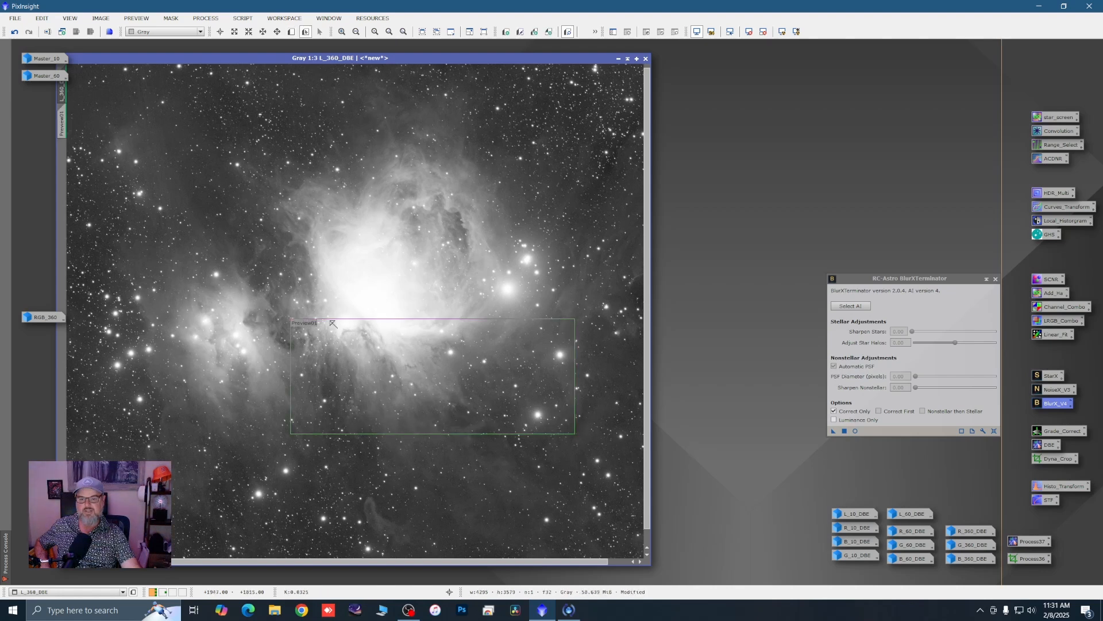
drag(327, 318, 325, 311)
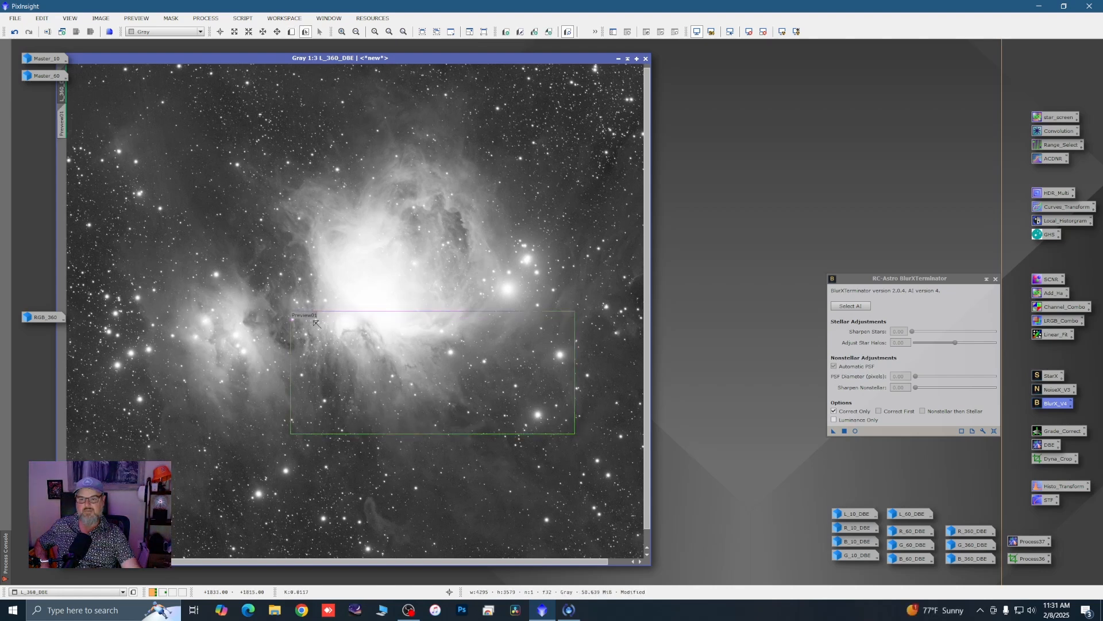
drag(290, 345, 213, 336)
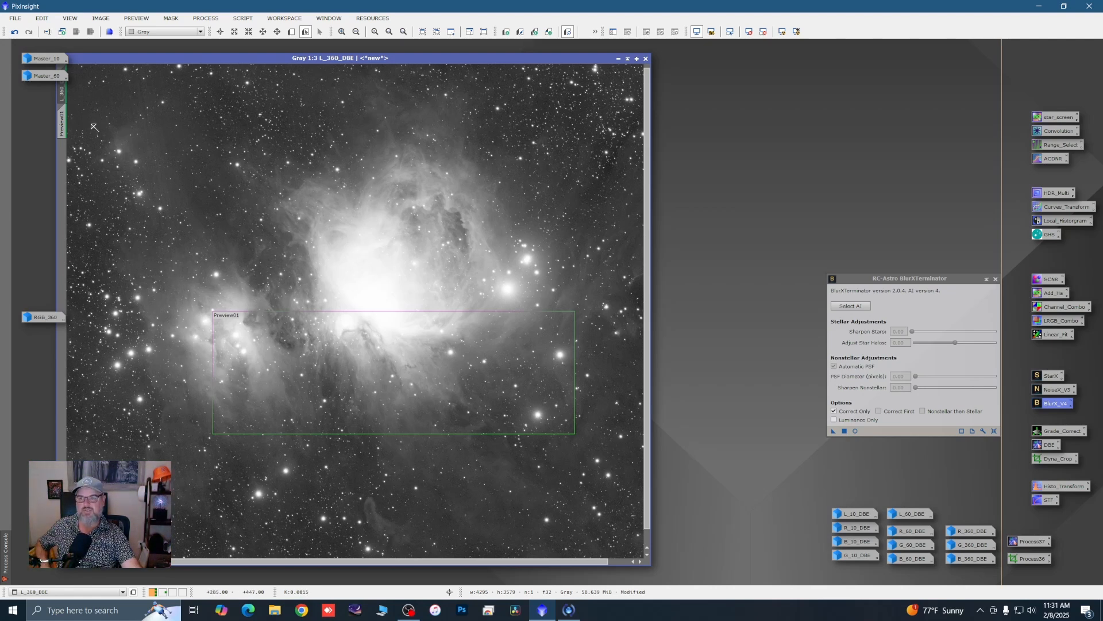
Step: Reset BlurXTerminator, set Sharpen Stars to 0.33 and Sharpen Nonstellar to 0.57, and apply it to Preview01 of L_360_DBE
click(62, 124)
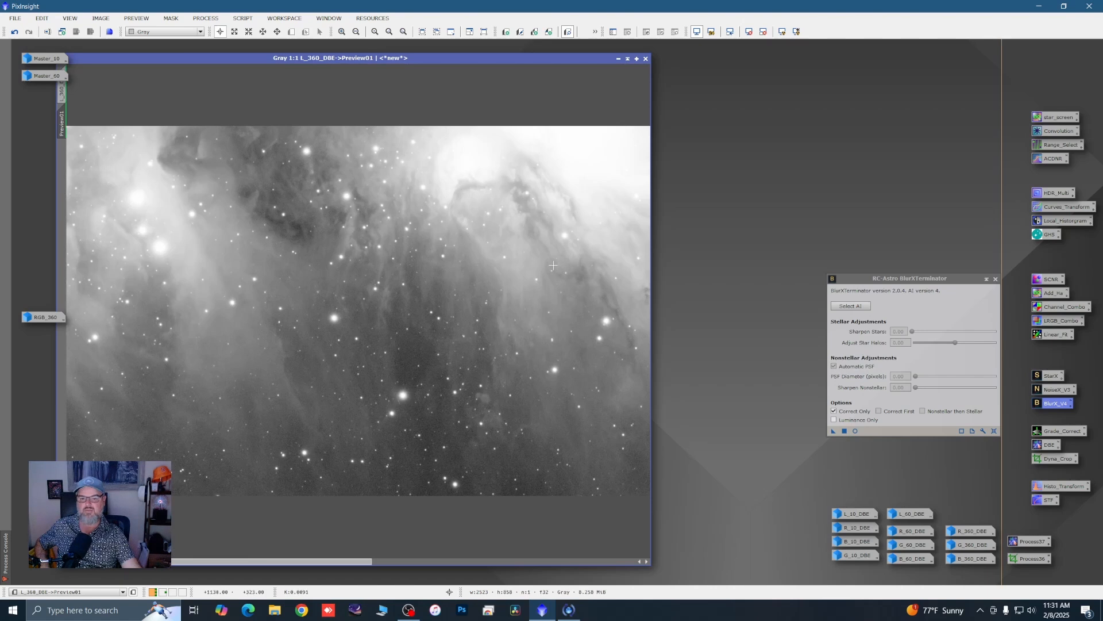
scroll(394, 243, up, 1)
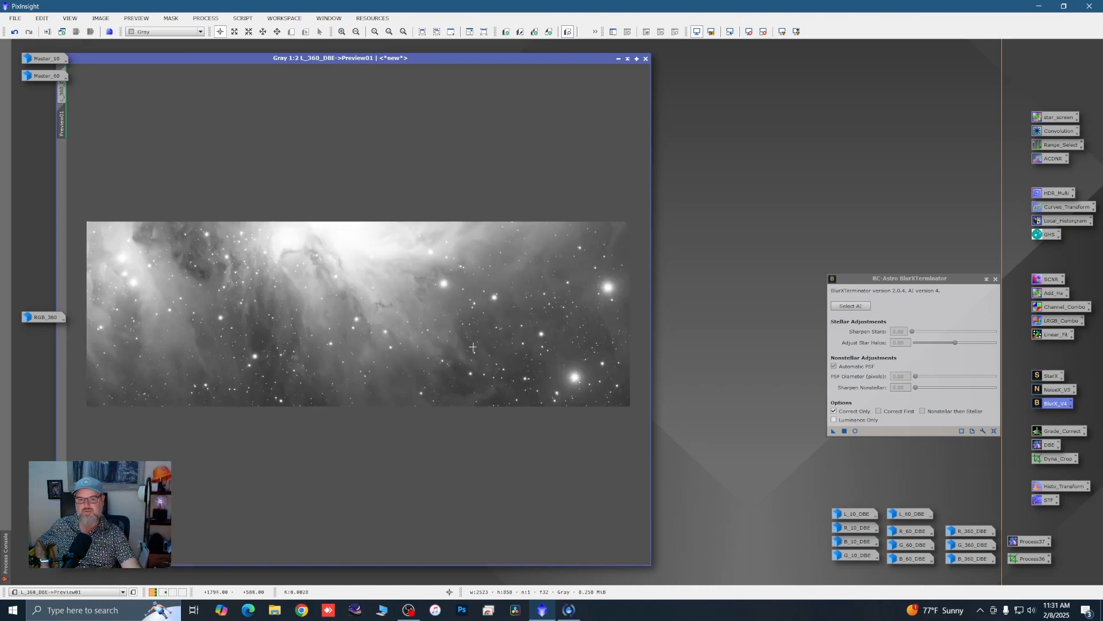
scroll(165, 274, up, 1)
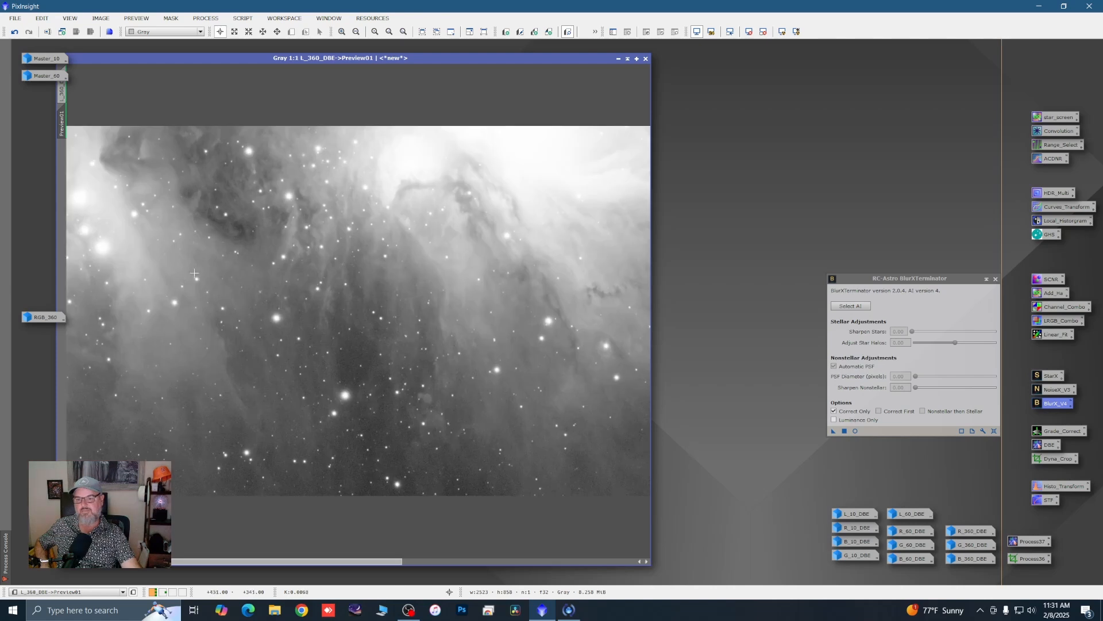
scroll(341, 294, down, 1)
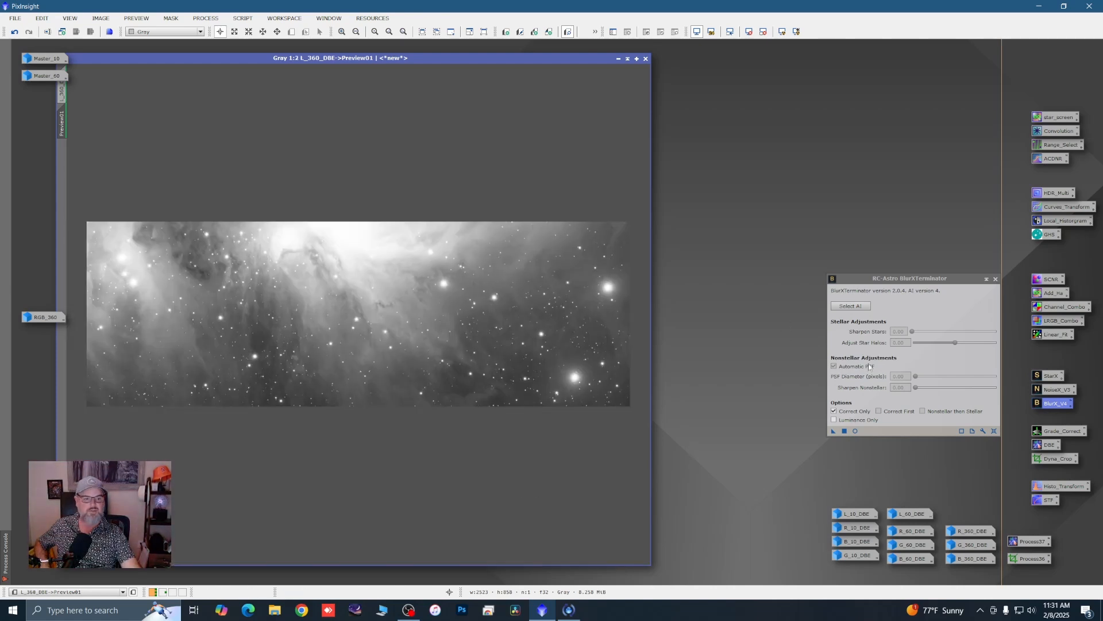
click(994, 431)
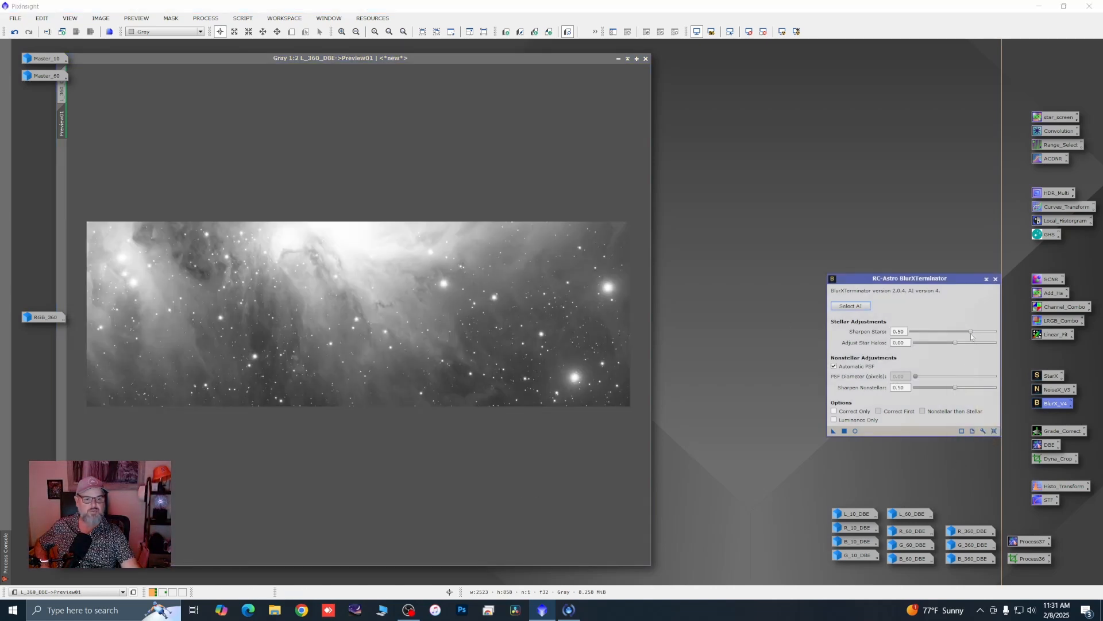
drag(971, 332, 952, 336)
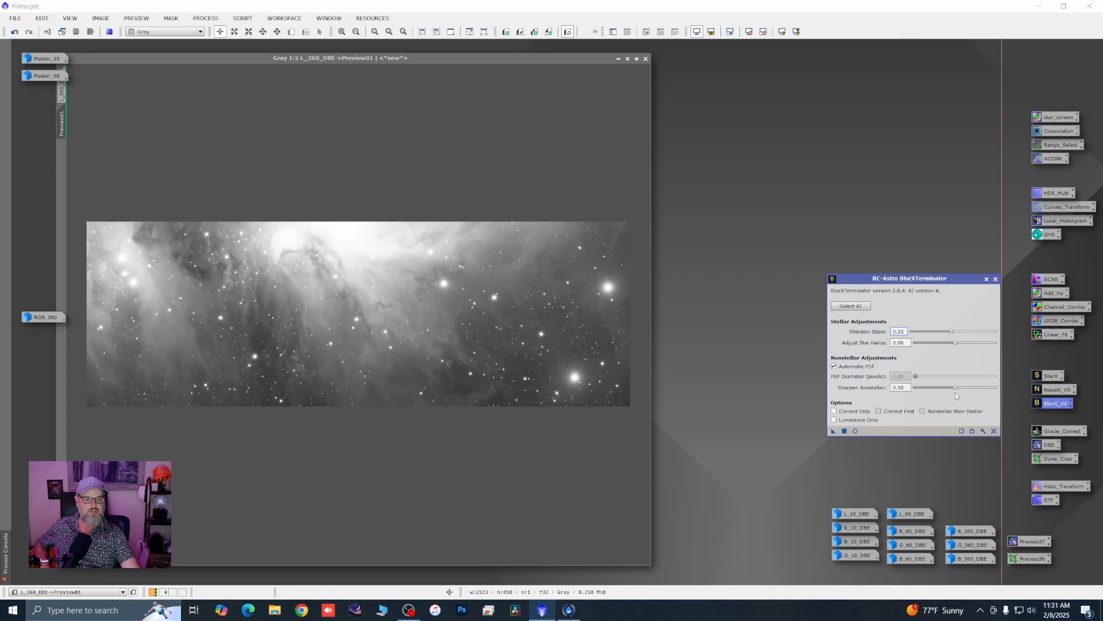
drag(956, 389, 958, 389)
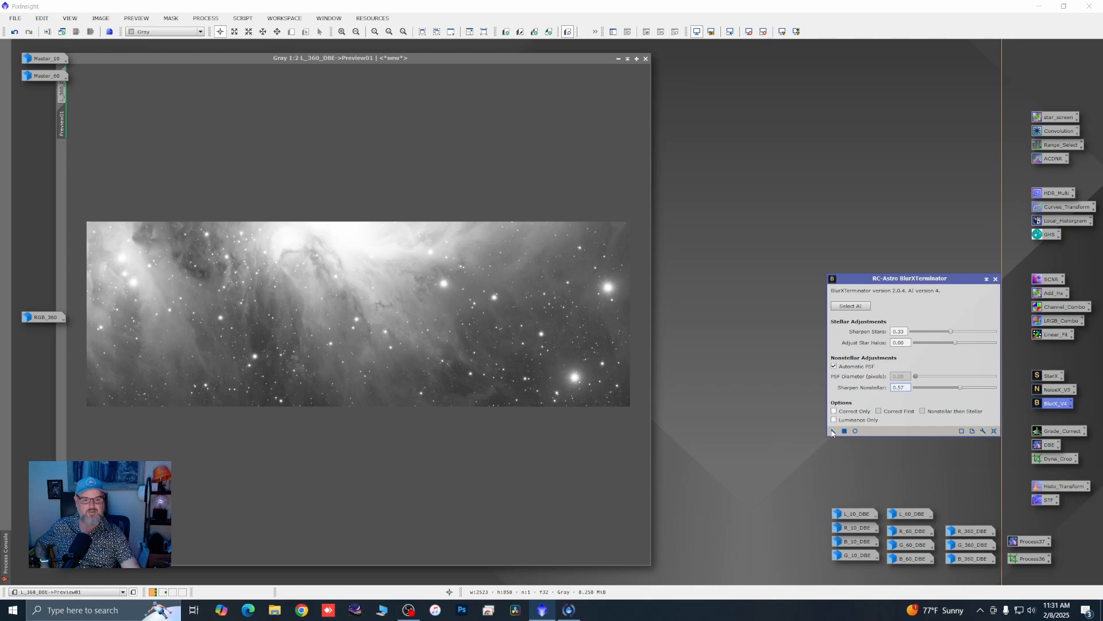
drag(834, 431, 564, 381)
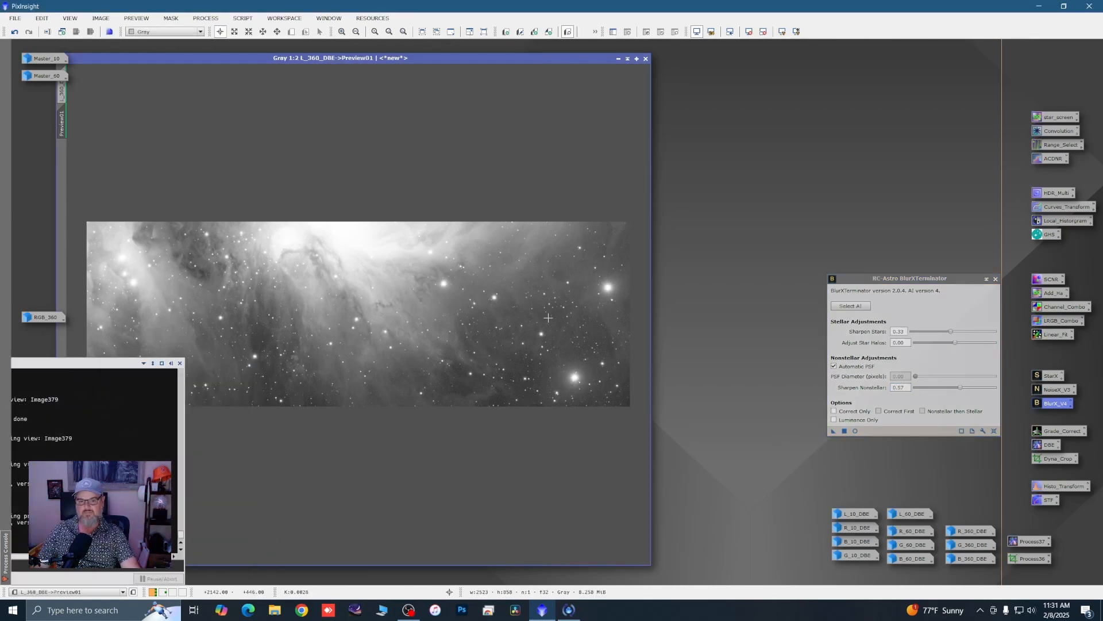
Step: Compare Preview01 repeatedly before and after the BlurXTerminator sharpening, examining nebula detail, stars and noise at 1:1 and 2:1 zoom
scroll(293, 278, up, 1)
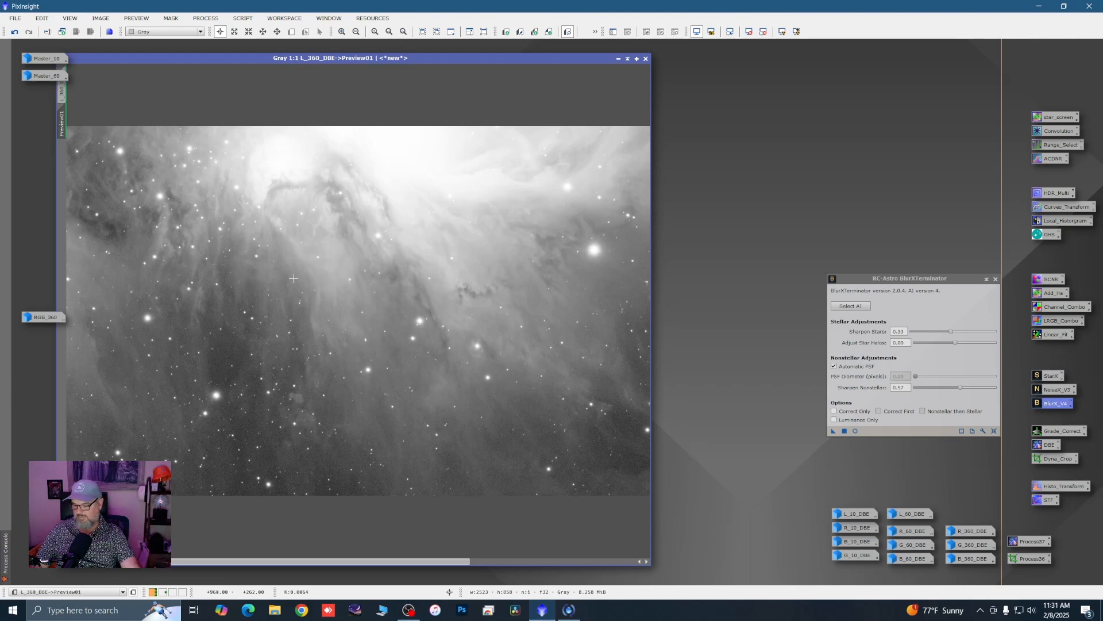
key(ctrl+shift+z)
key(ctrl+shift+z)
key(ctrl+shift+z)
key(ctrl+shift+z)
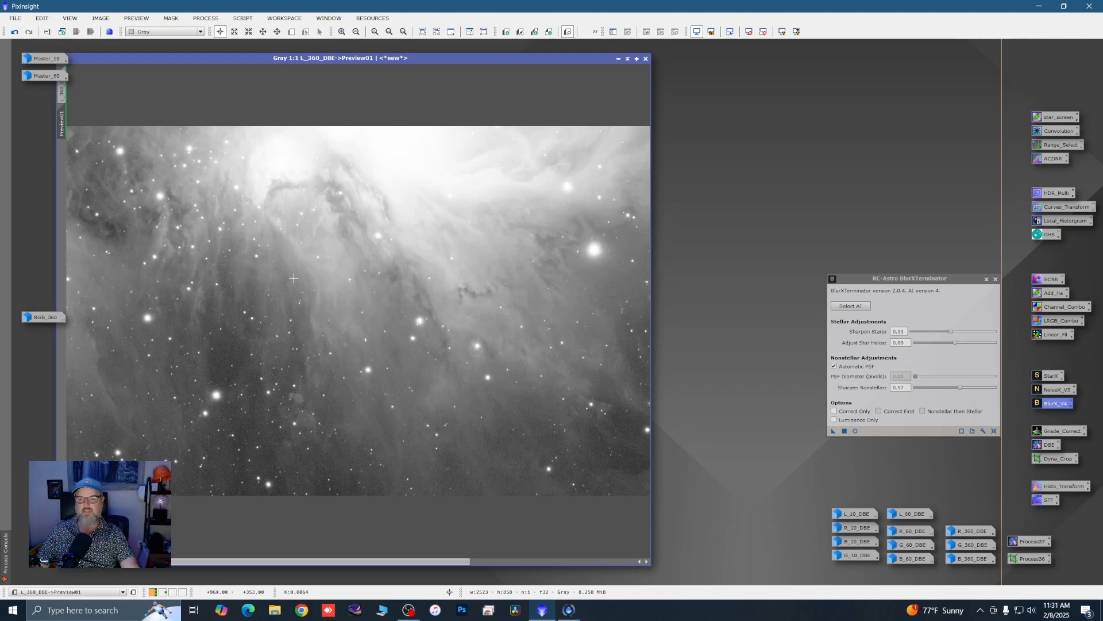
key(ctrl+shift+z)
key(ctrl+shift+z)
key(ctrl+shift+z)
key(ctrl+shift+z)
key(ctrl+shift+z)
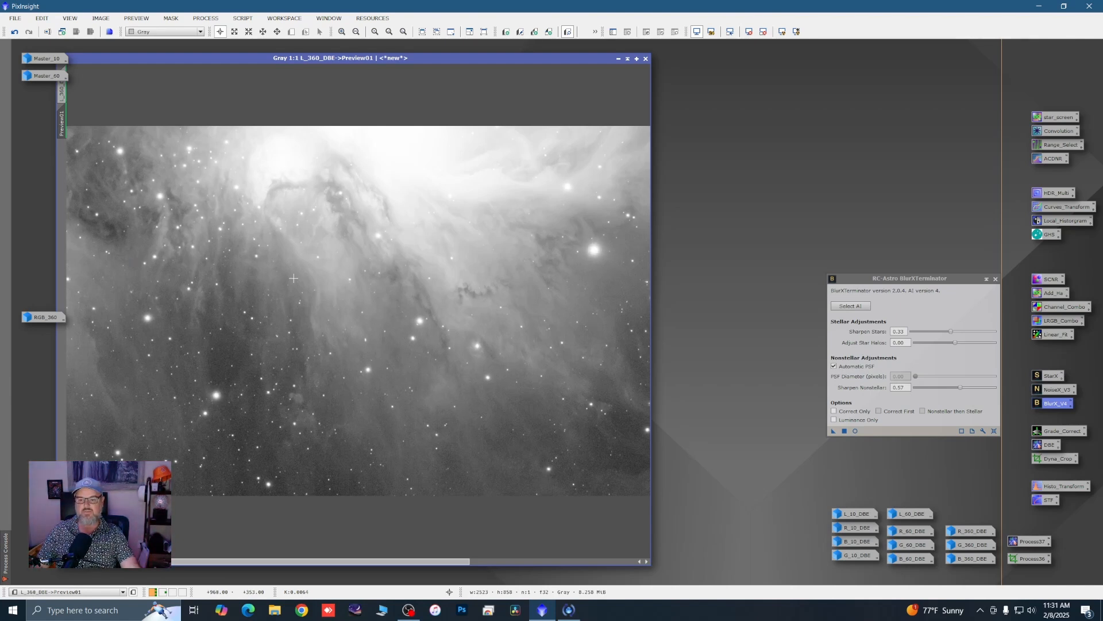
scroll(293, 408, up, 1)
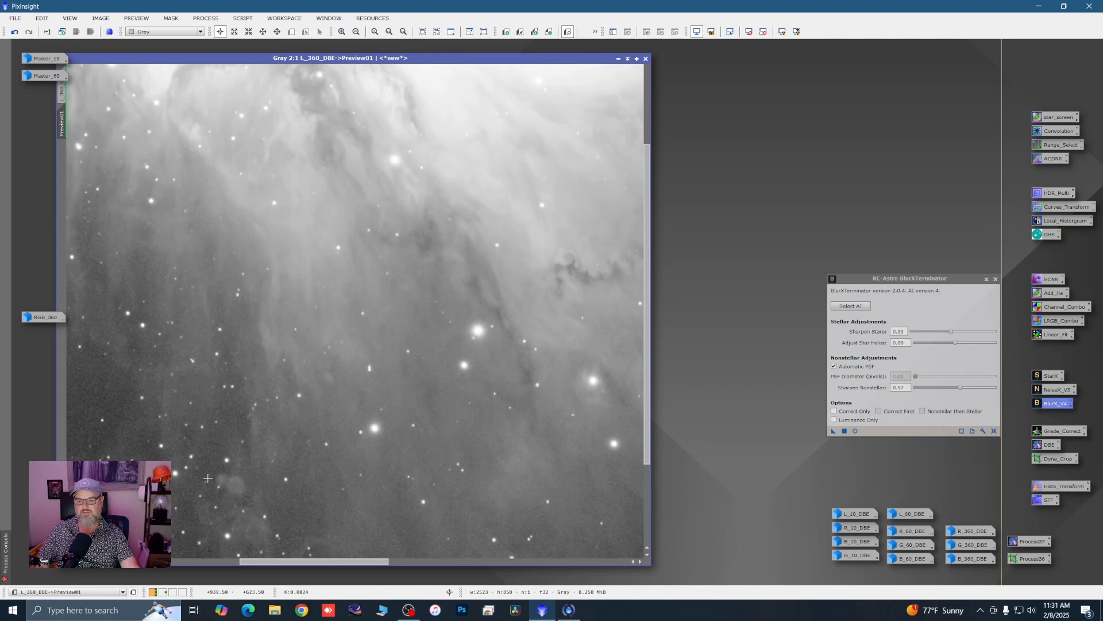
key(ctrl+shift+z)
key(ctrl+shift+z)
key(ctrl+shift+z)
key(ctrl+shift+z)
key(ctrl+shift+z)
key(ctrl+shift+z)
key(ctrl+shift+z)
key(ctrl+shift+z)
key(ctrl+shift+z)
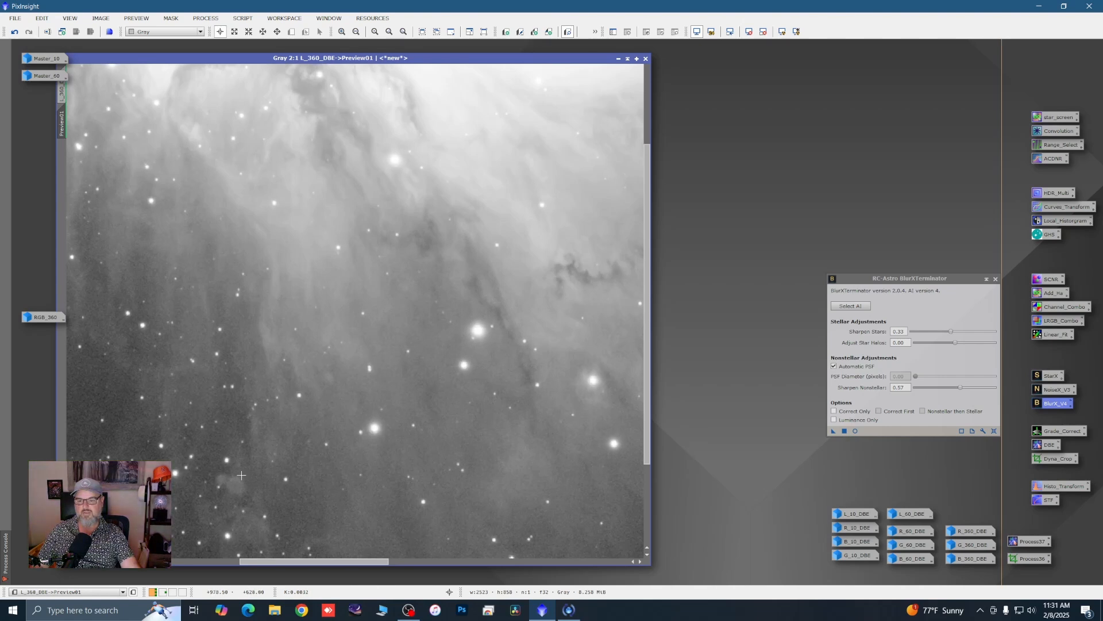
key(ctrl+shift+z)
key(ctrl+shift+z)
key(ctrl+shift+z)
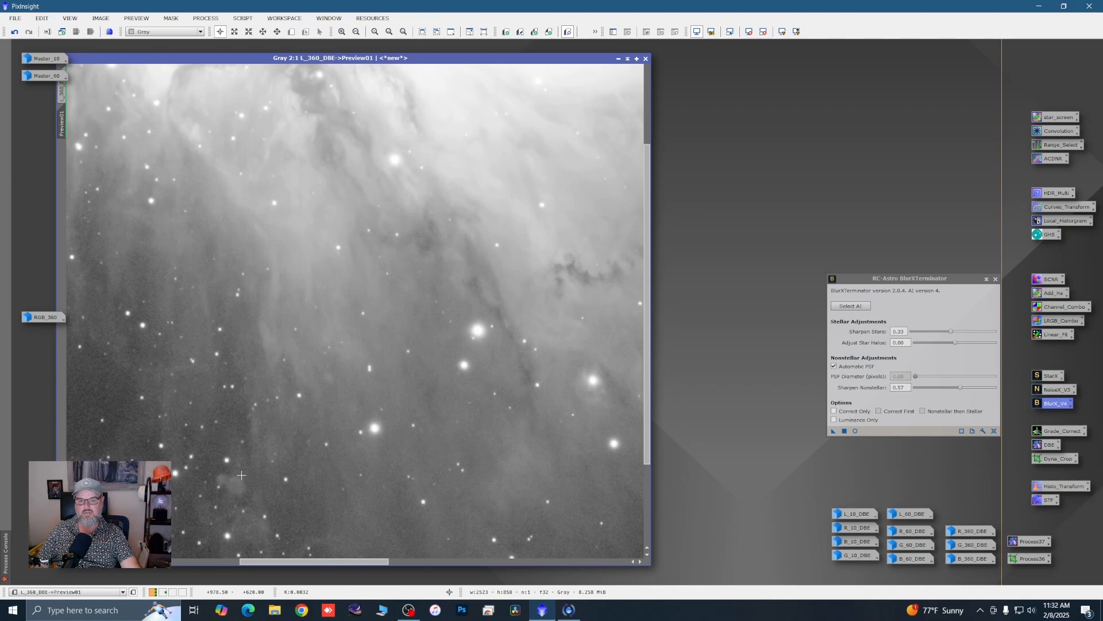
scroll(382, 440, down, 1)
key(ctrl+shift+z)
key(ctrl+shift+z)
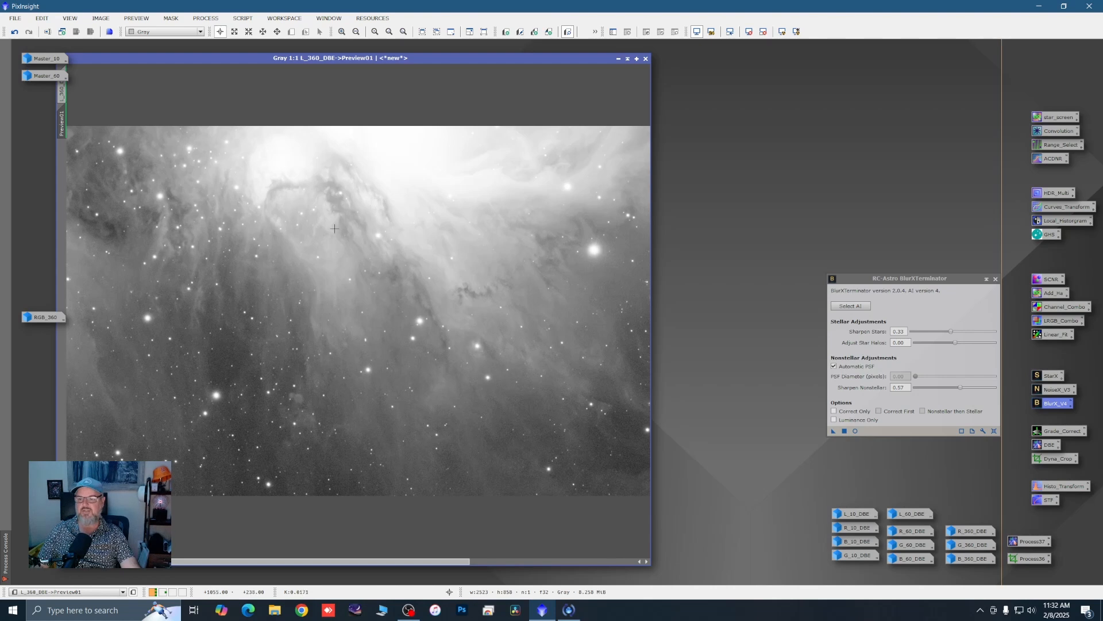
key(ctrl+shift+z)
key(ctrl+shift+z)
key(ctrl+shift+z)
key(ctrl+shift+z)
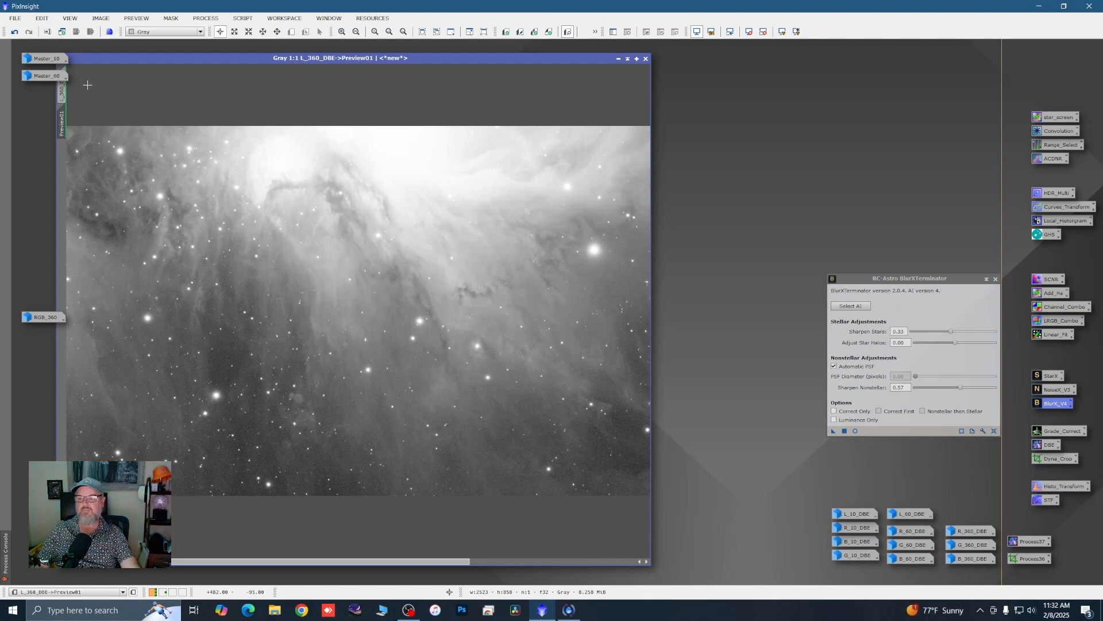
Step: Apply BlurXTerminator with the same sharpening settings to the full L_360_DBE image
click(61, 92)
click(834, 431)
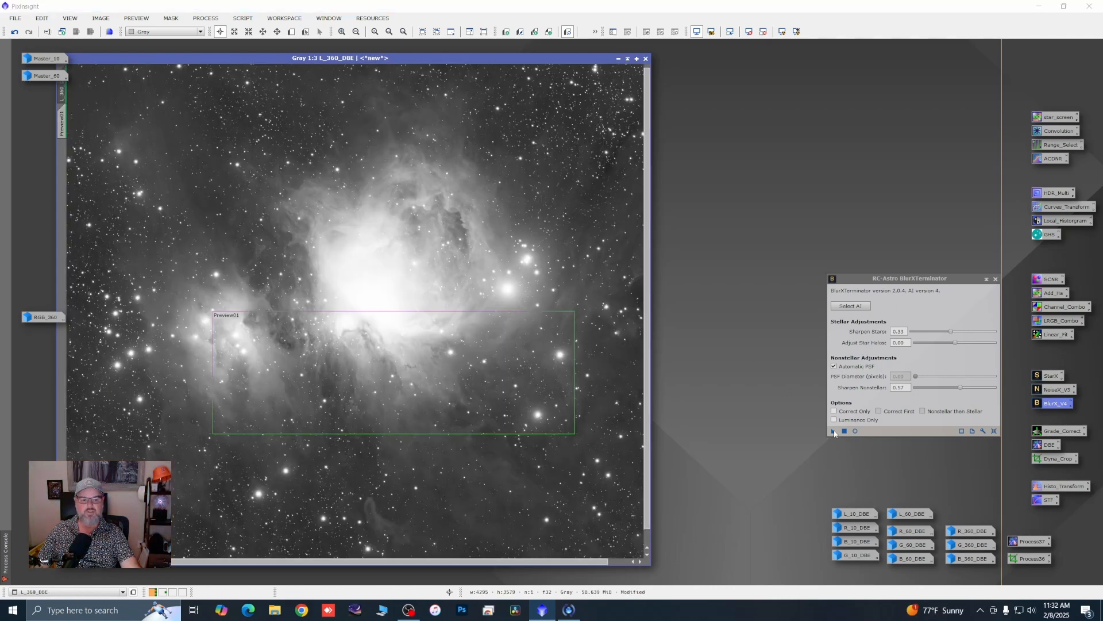
drag(835, 433, 631, 441)
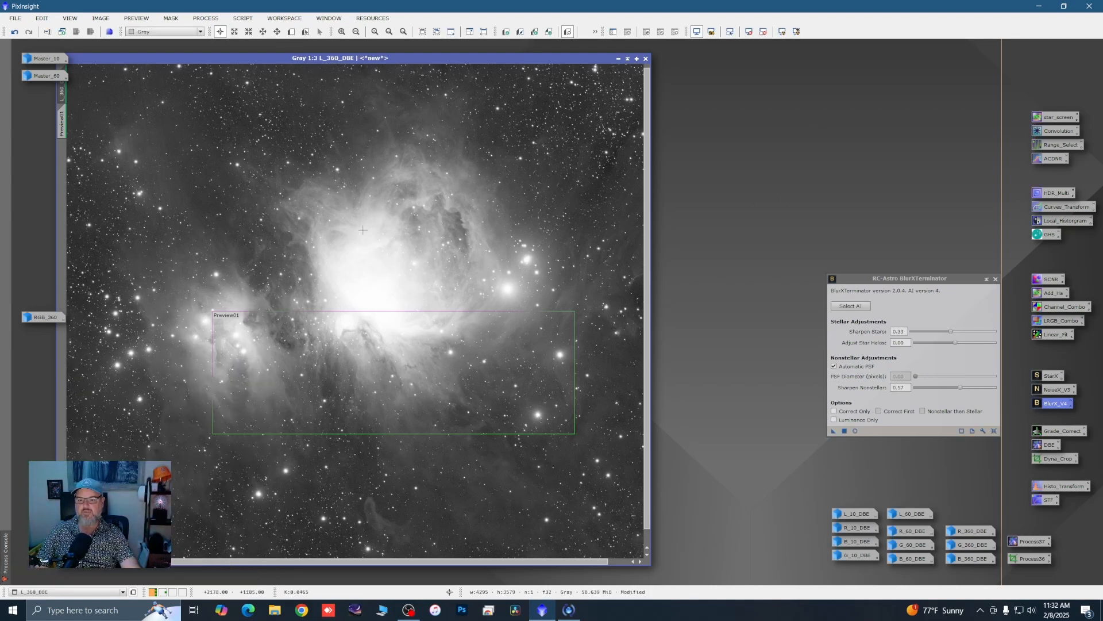
Step: Run NoiseXTerminator on Preview01 with frequency separation, Denoise HF 0.60, Denoise LF 0.55 and 3 iterations, and inspect the noise reduction
click(62, 121)
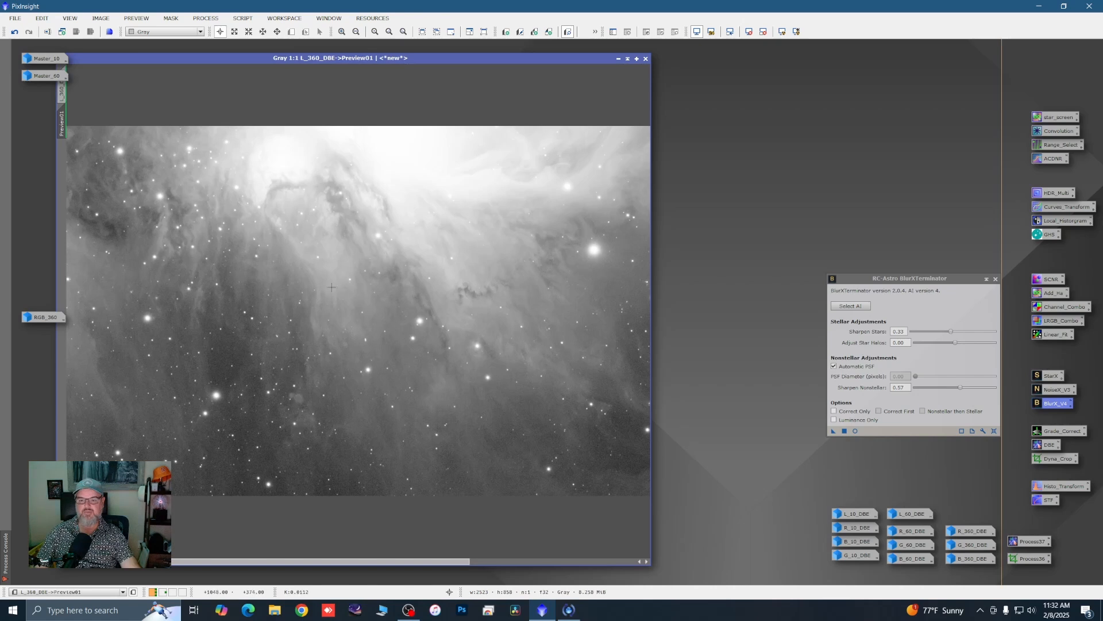
scroll(345, 295, down, 1)
click(996, 278)
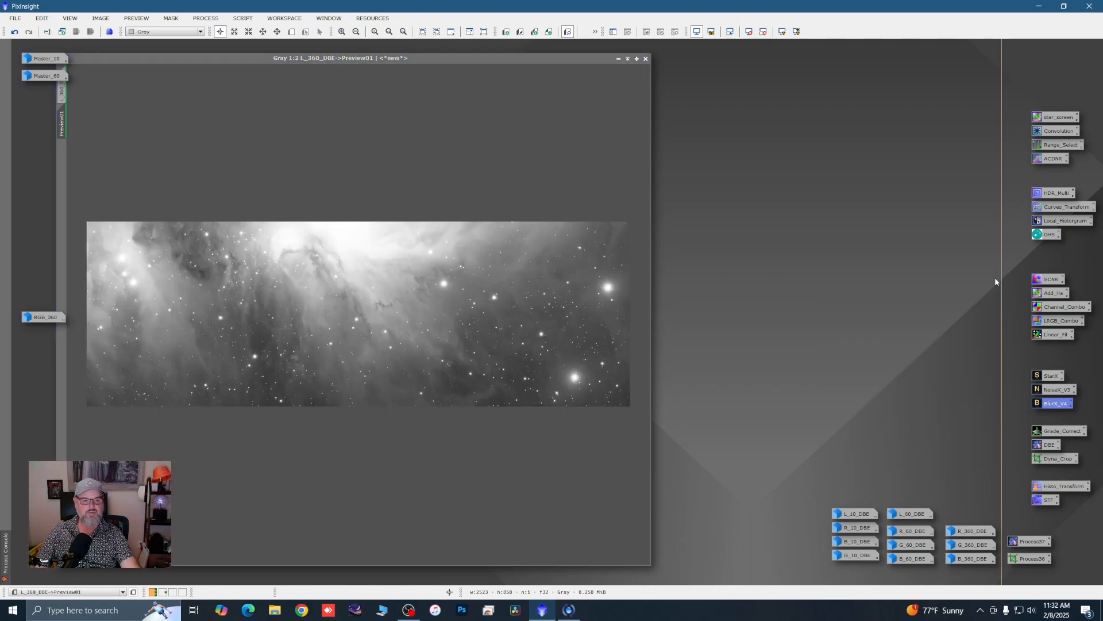
double_click(1051, 390)
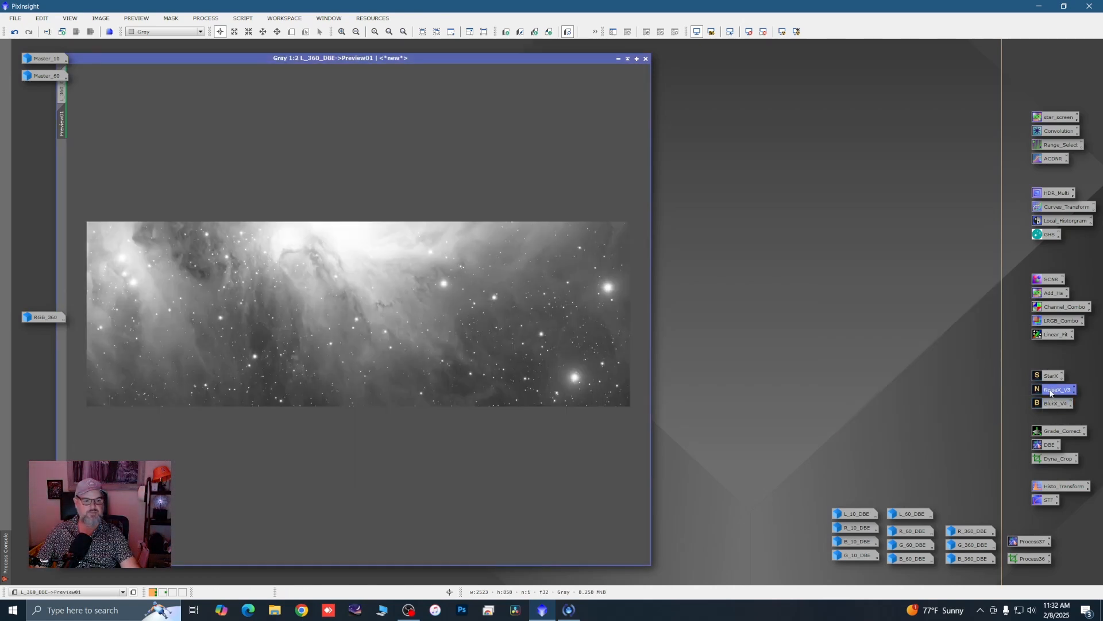
click(904, 182)
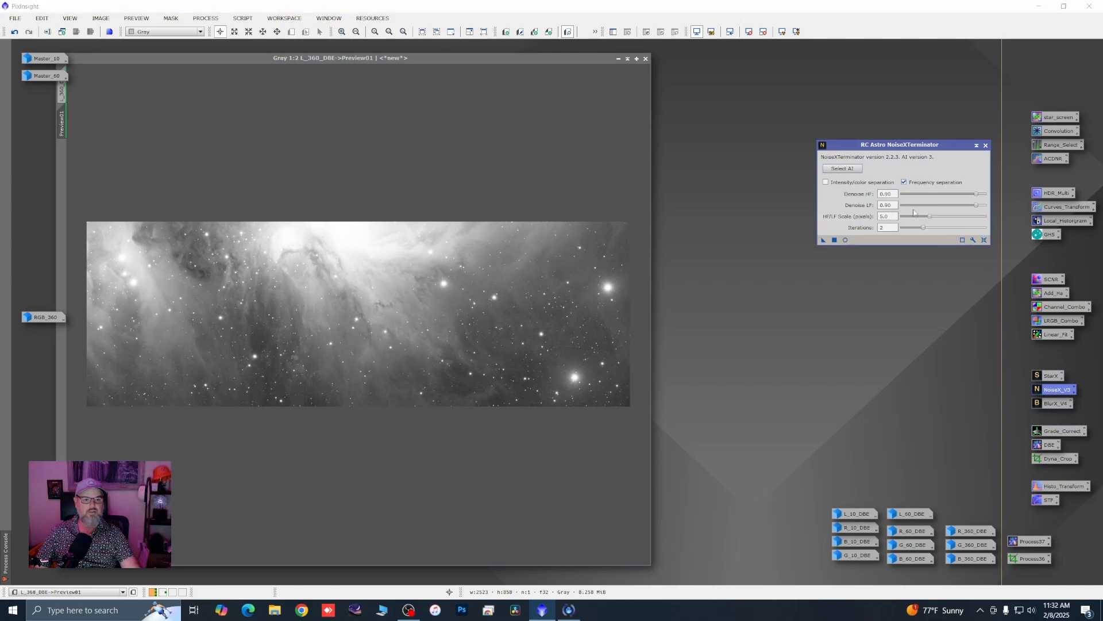
drag(977, 194, 943, 228)
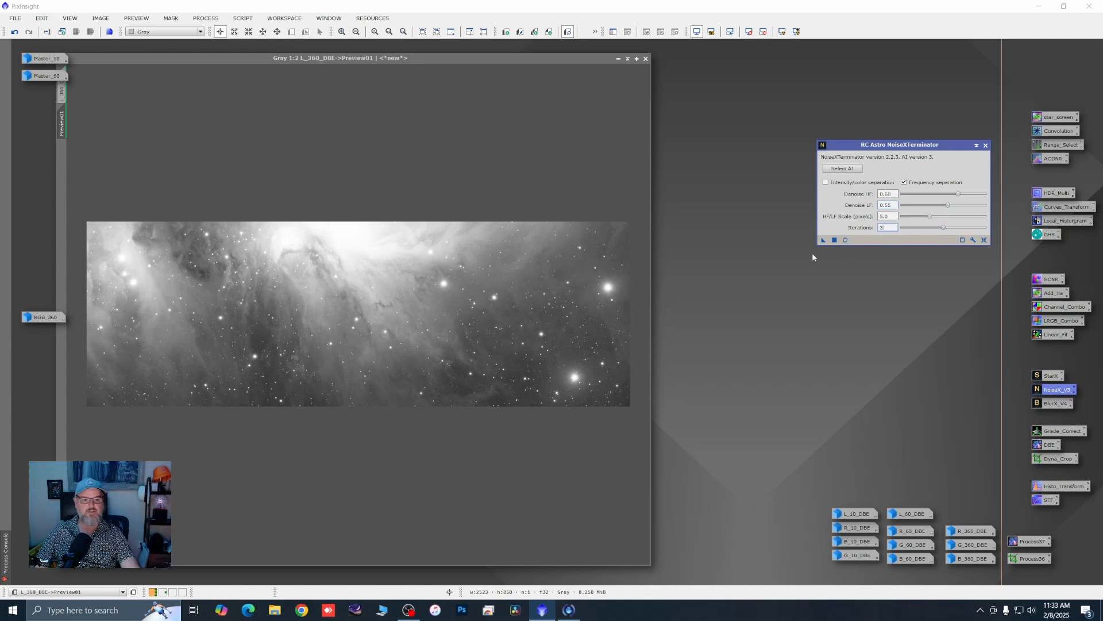
drag(605, 283, 606, 283)
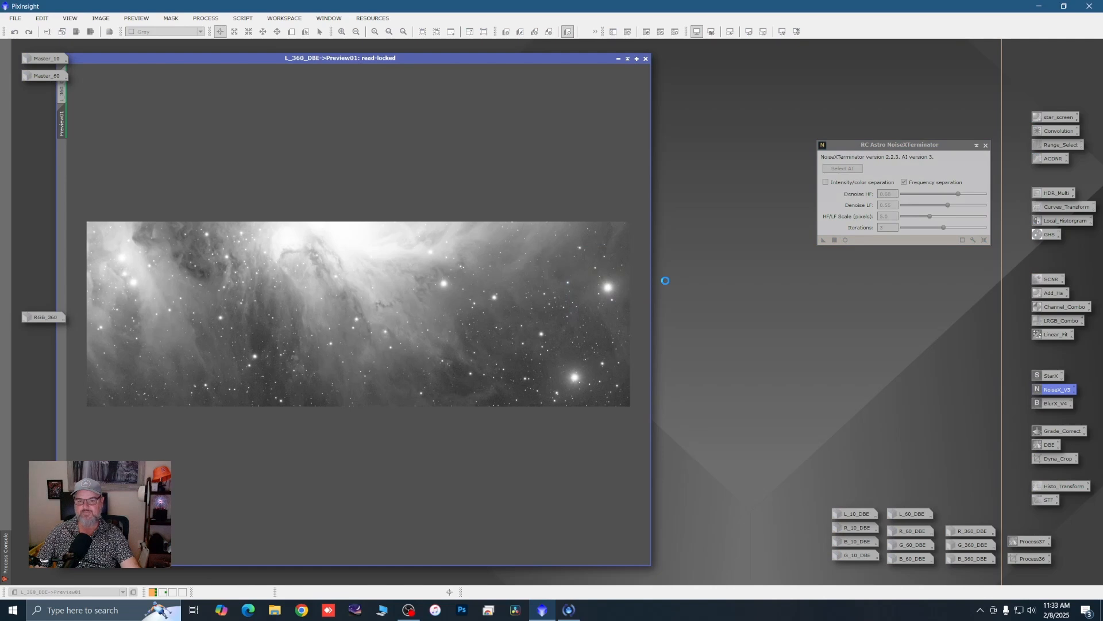
scroll(362, 301, up, 1)
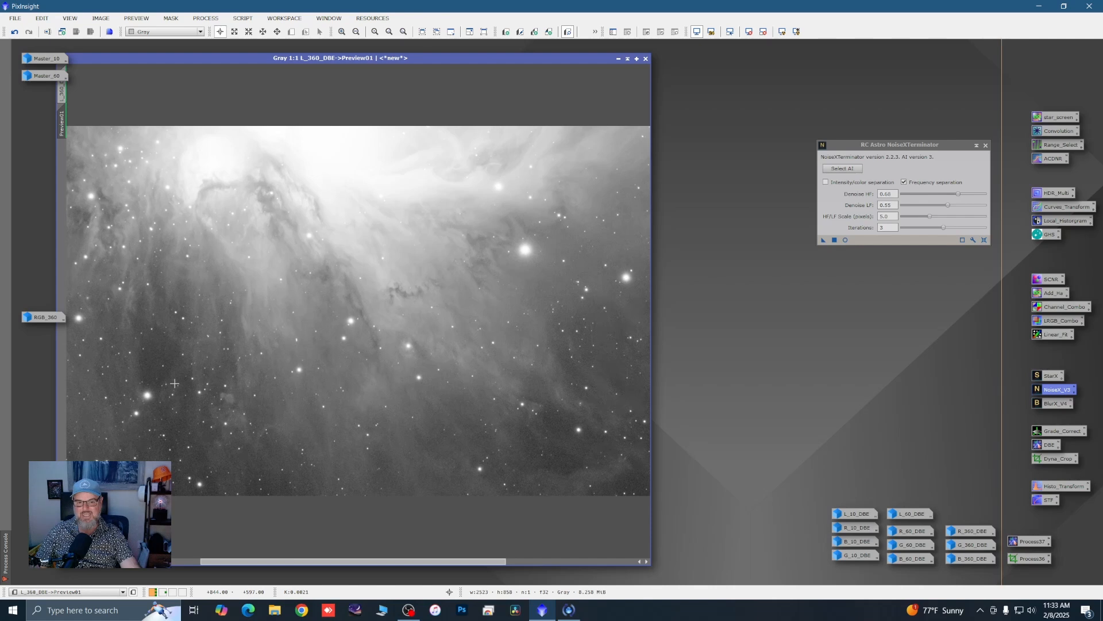
scroll(558, 366, up, 1)
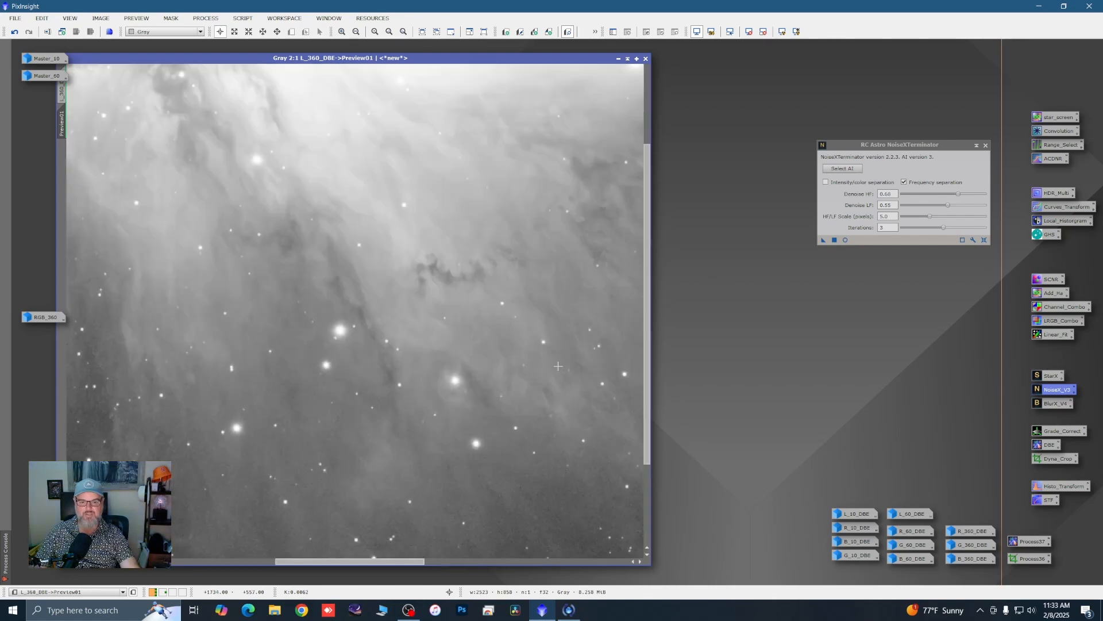
drag(647, 300, 644, 424)
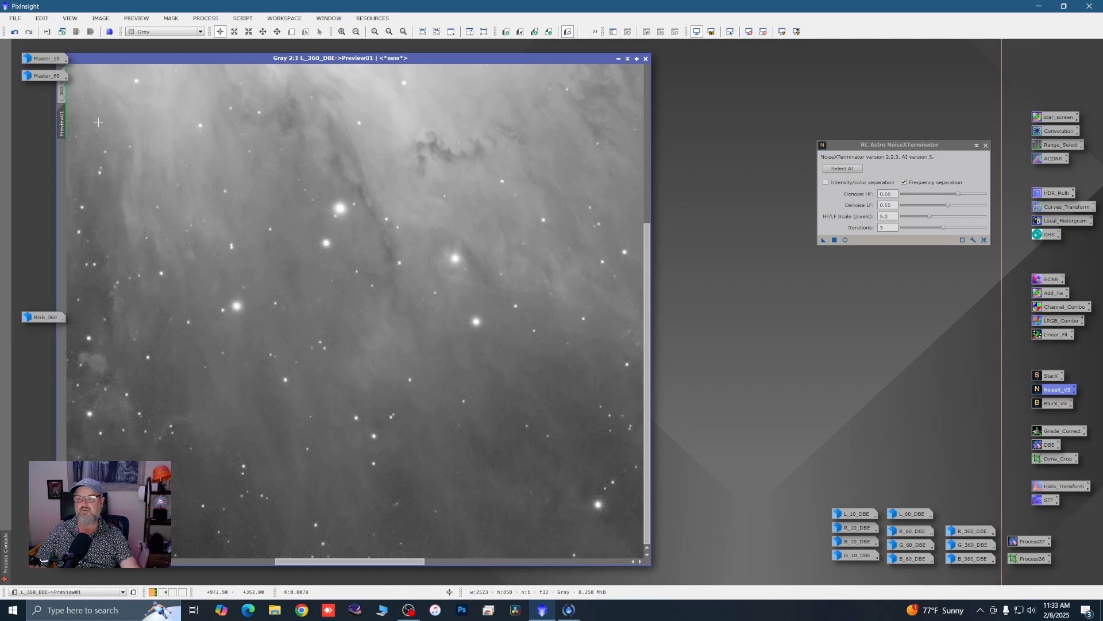
Step: Apply NoiseXTerminator with the same settings to the full L_360_DBE image and close the process
click(62, 91)
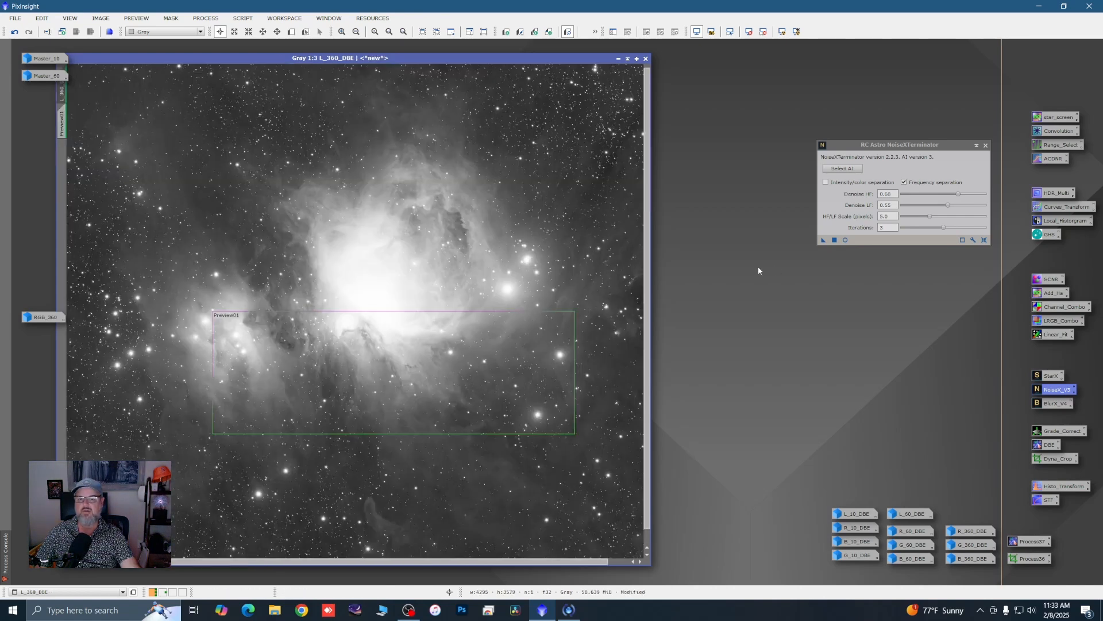
drag(820, 240, 633, 275)
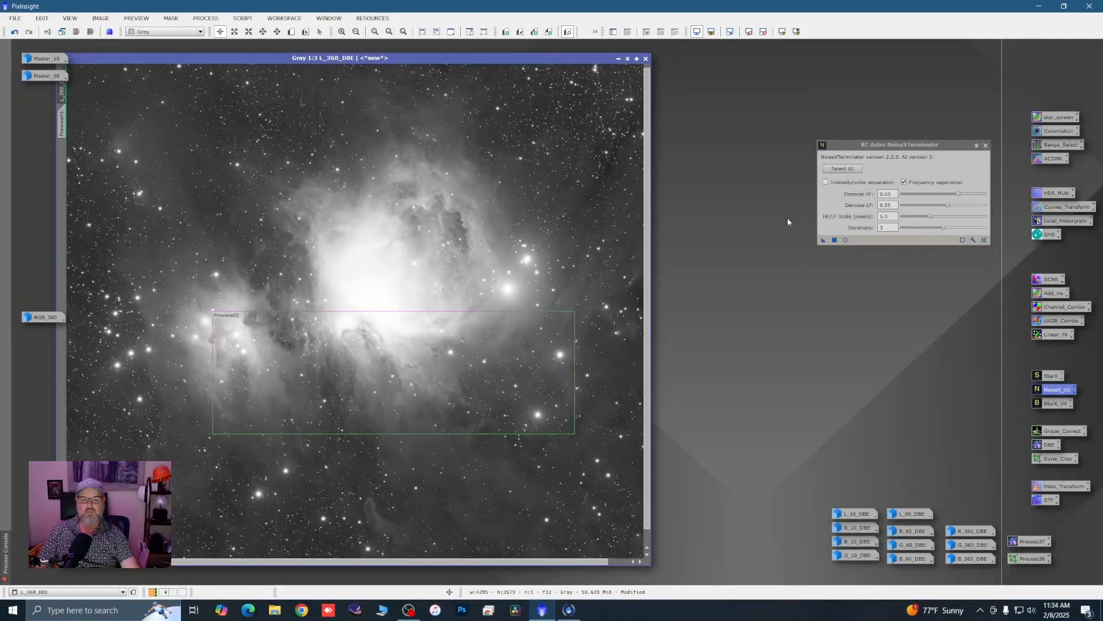
click(985, 145)
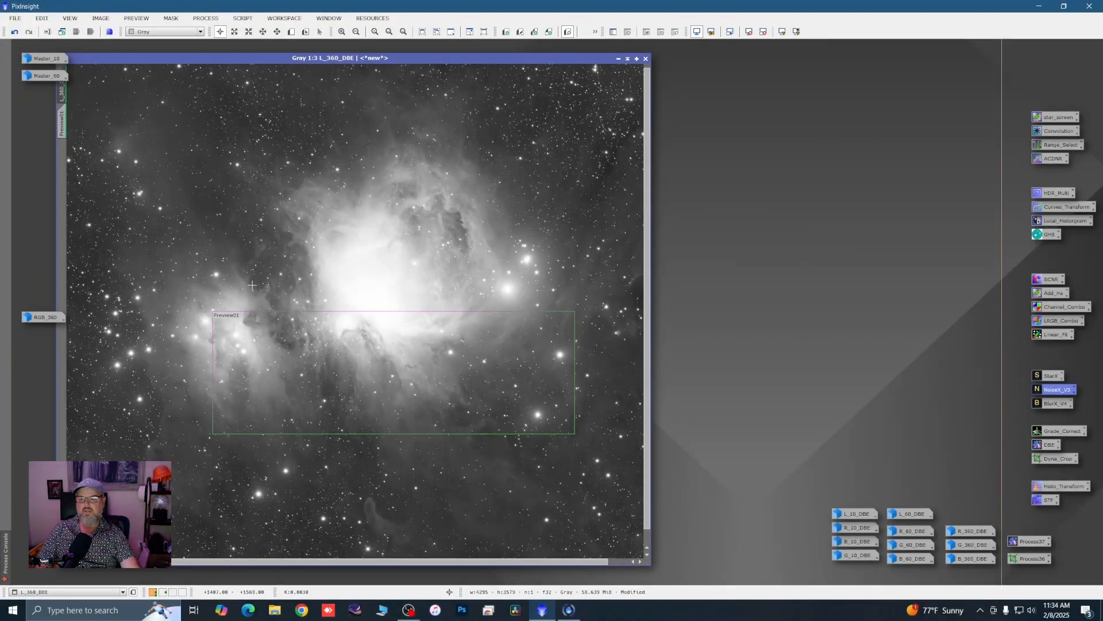
Step: Delete Preview01 from L_360_DBE and remove the temporary screen stretch from the image
right_click(62, 123)
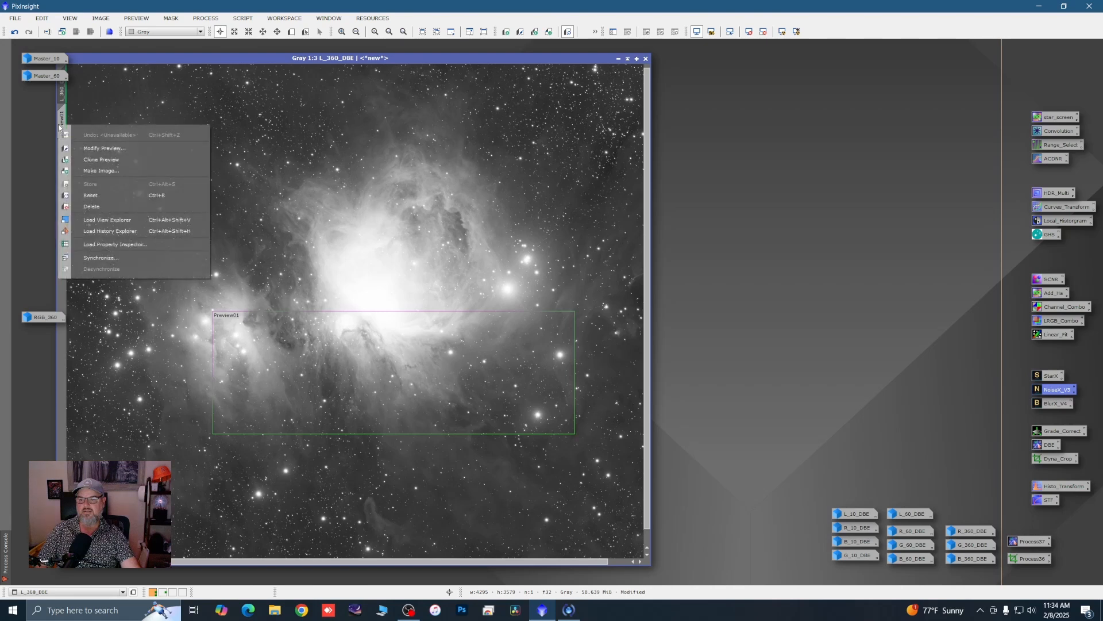
click(95, 206)
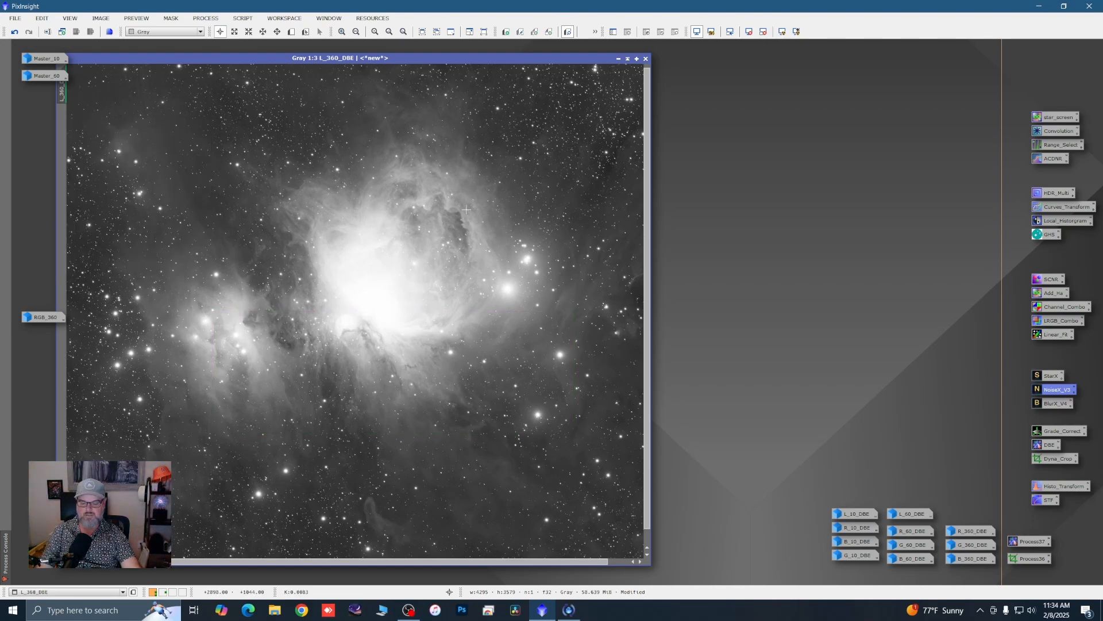
key(ctrl+F12)
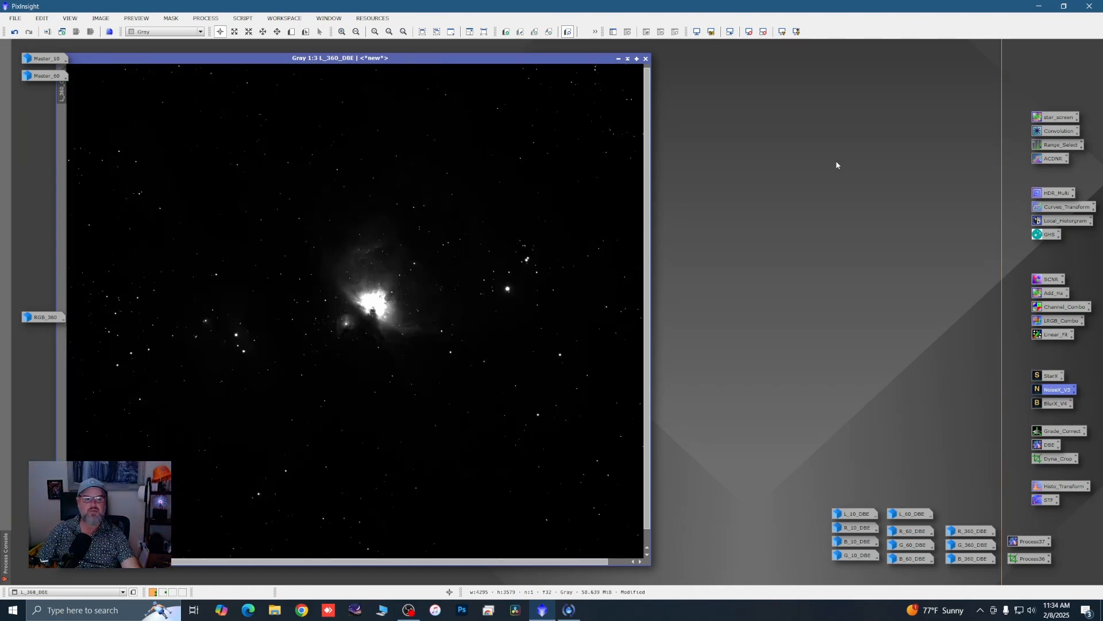
Step: Open GeneralizedHyperbolicStretch with real-time preview, apply a Linear transformation with blackpoint 0.000715 to L_360_DBE, and reset the process
click(1038, 236)
double_click(1038, 235)
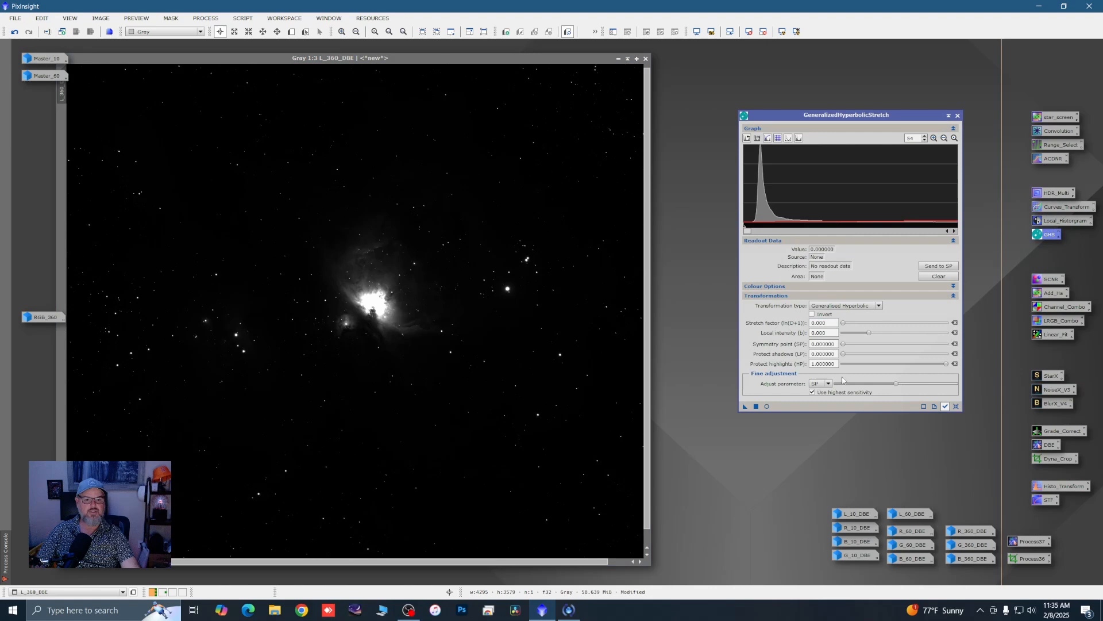
click(767, 407)
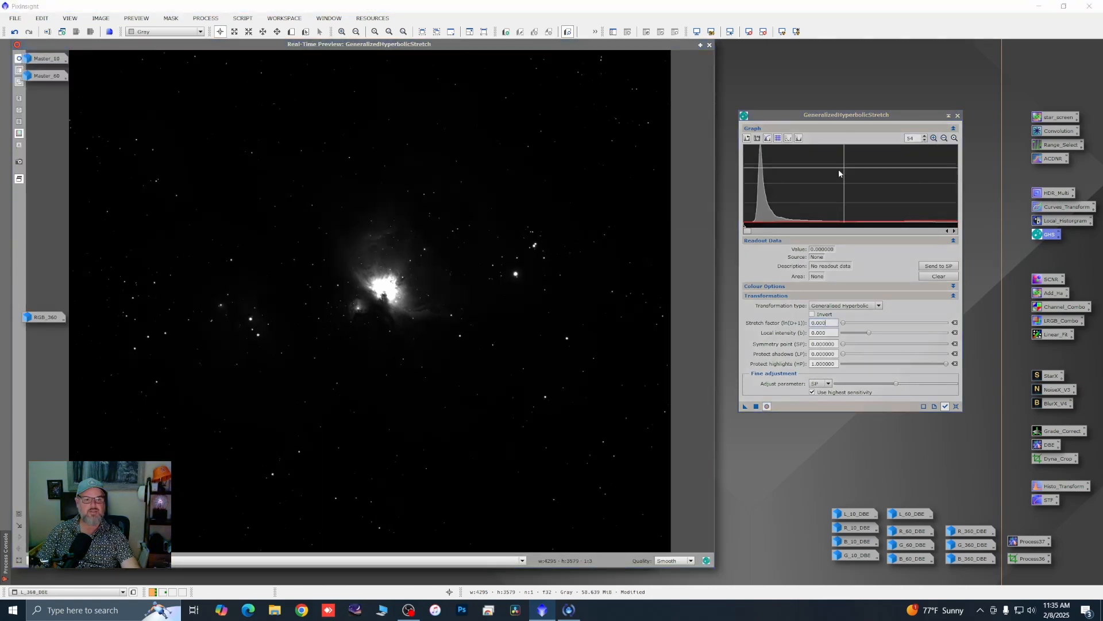
click(943, 138)
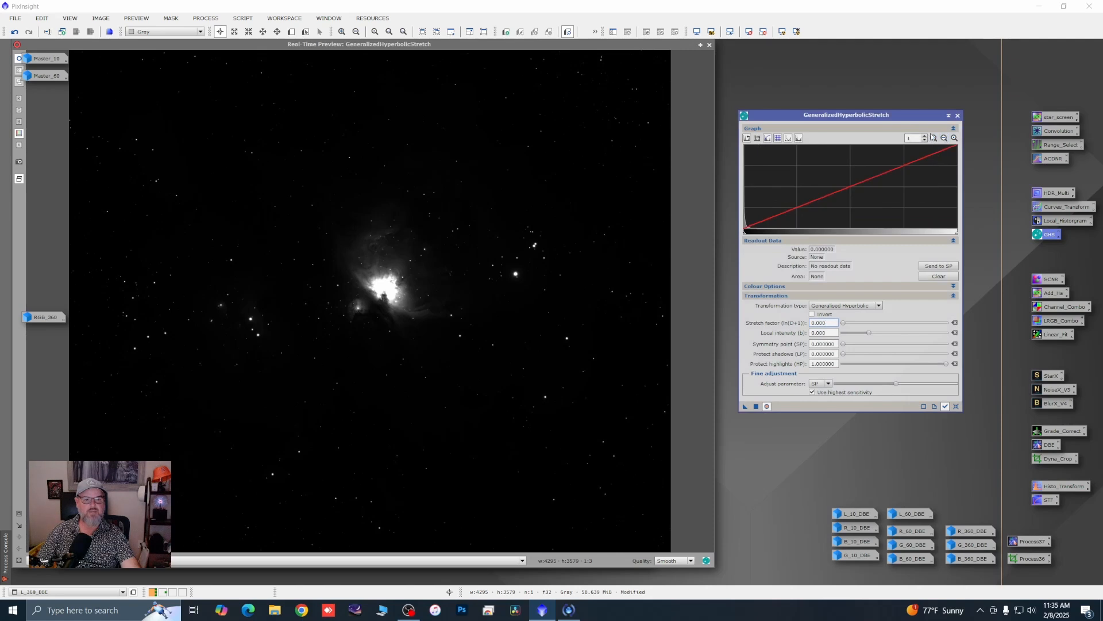
click(933, 137)
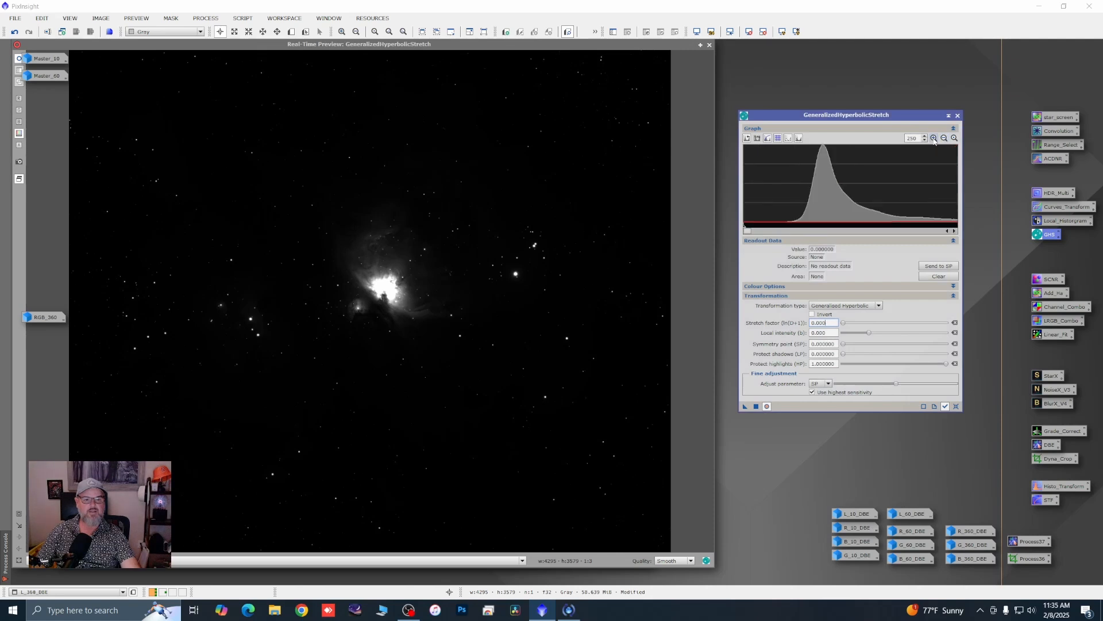
click(783, 197)
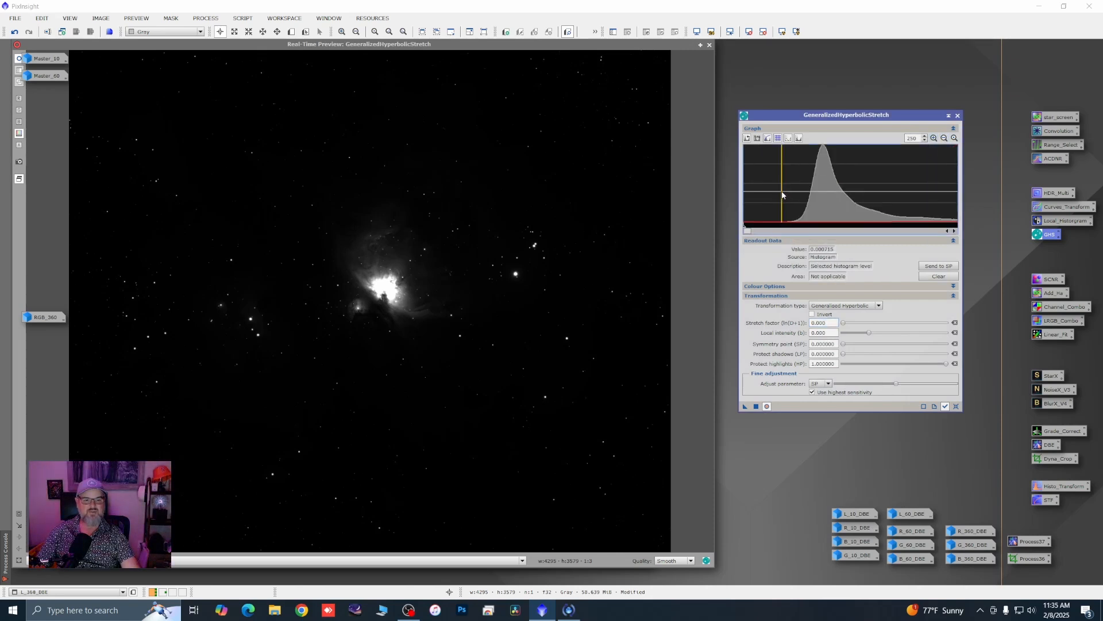
click(874, 306)
click(877, 337)
click(938, 265)
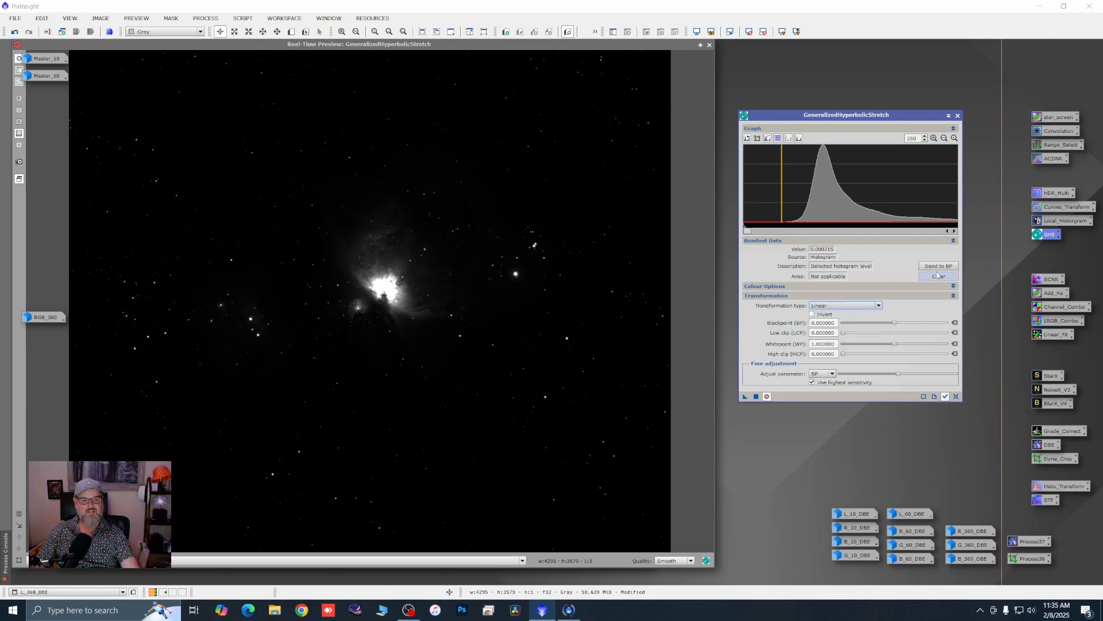
click(755, 397)
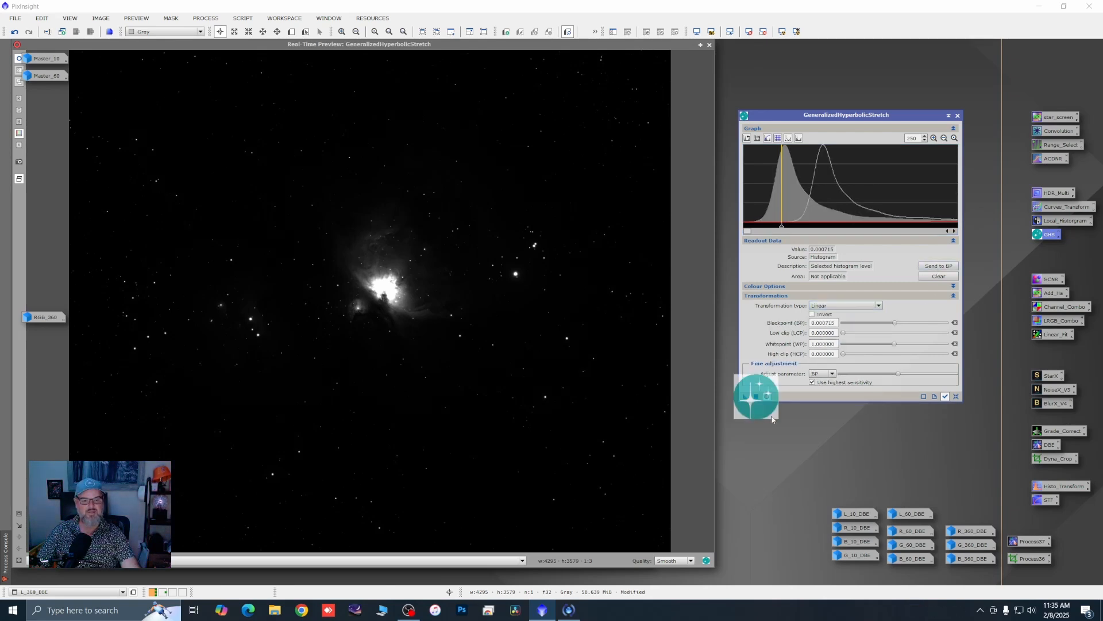
click(956, 397)
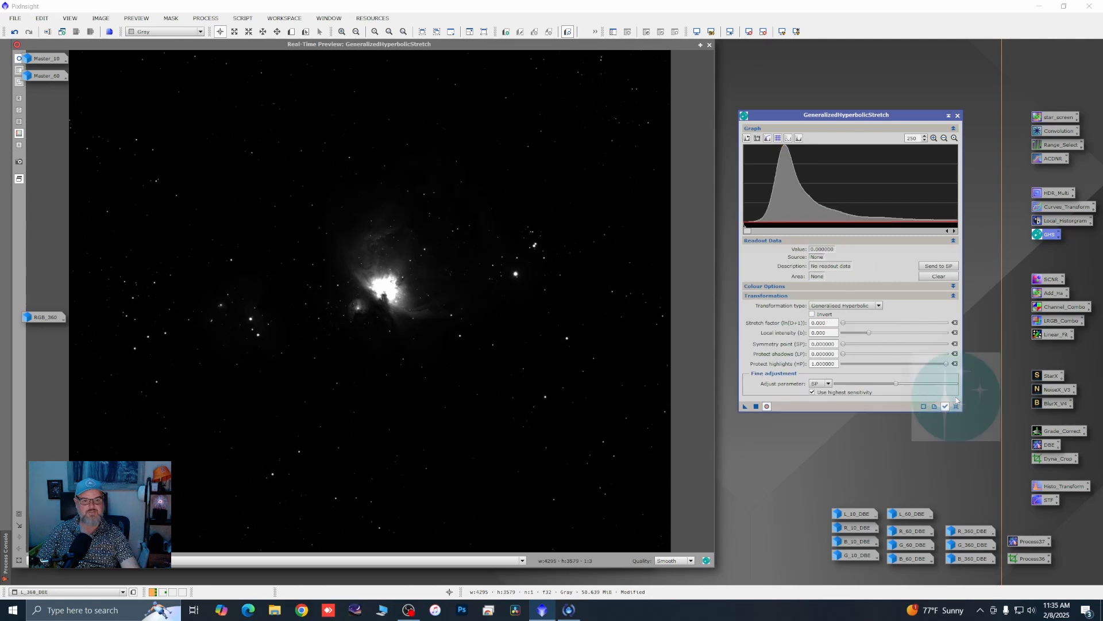
Step: Stretch L_360_DBE with a Generalised Hyperbolic transformation: symmetry point 0.000763 at the histogram peak, stretch factor 5.610, local intensity 1.950
click(784, 201)
click(938, 265)
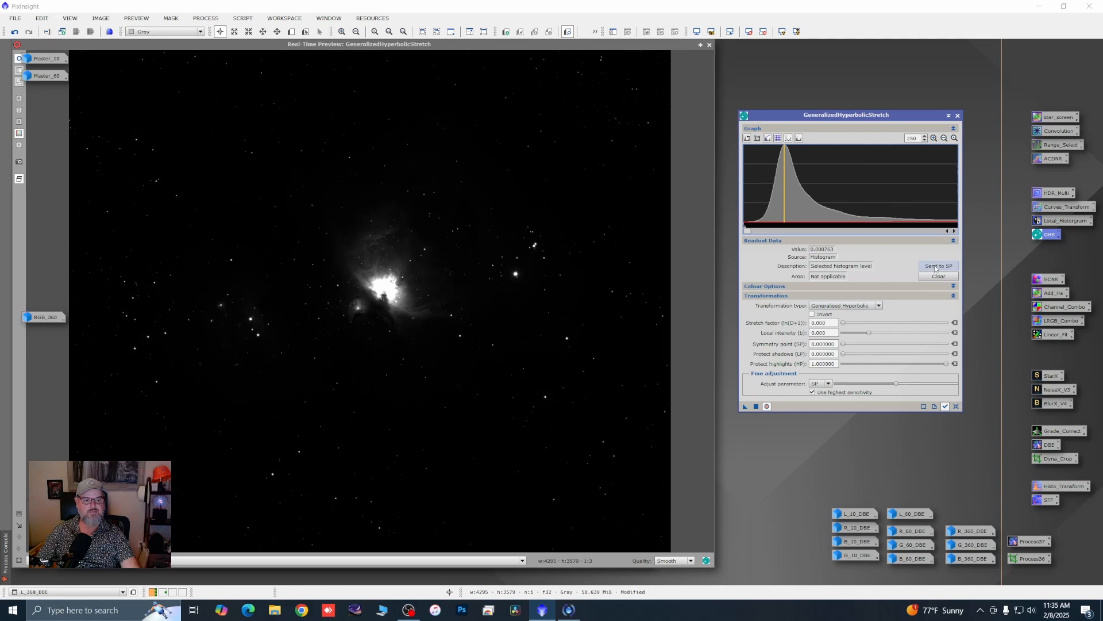
drag(844, 324, 873, 321)
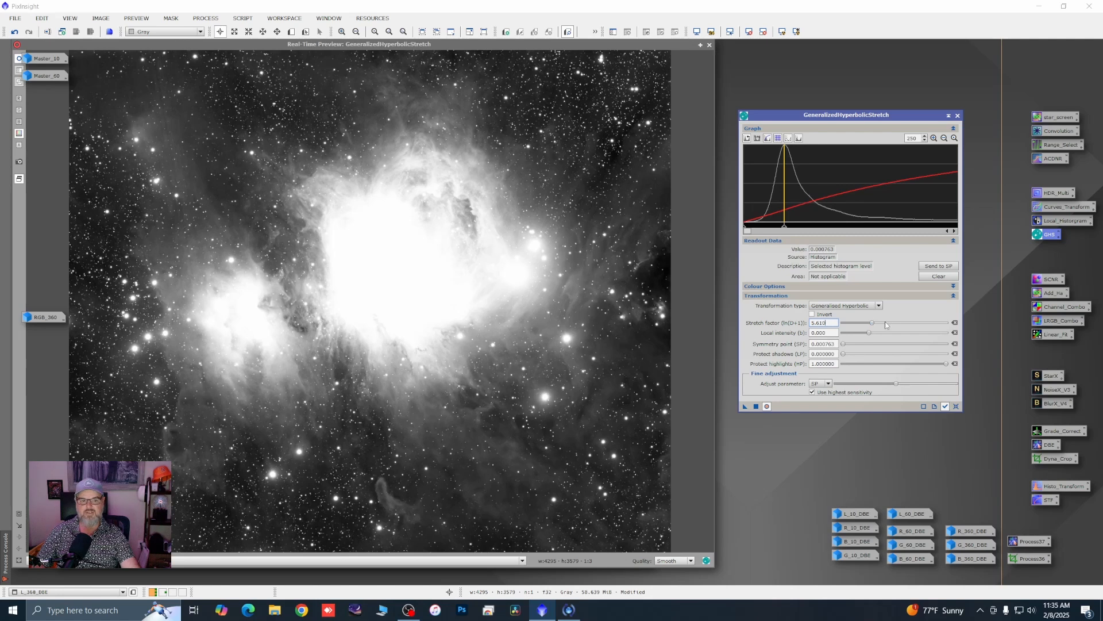
drag(869, 332, 876, 335)
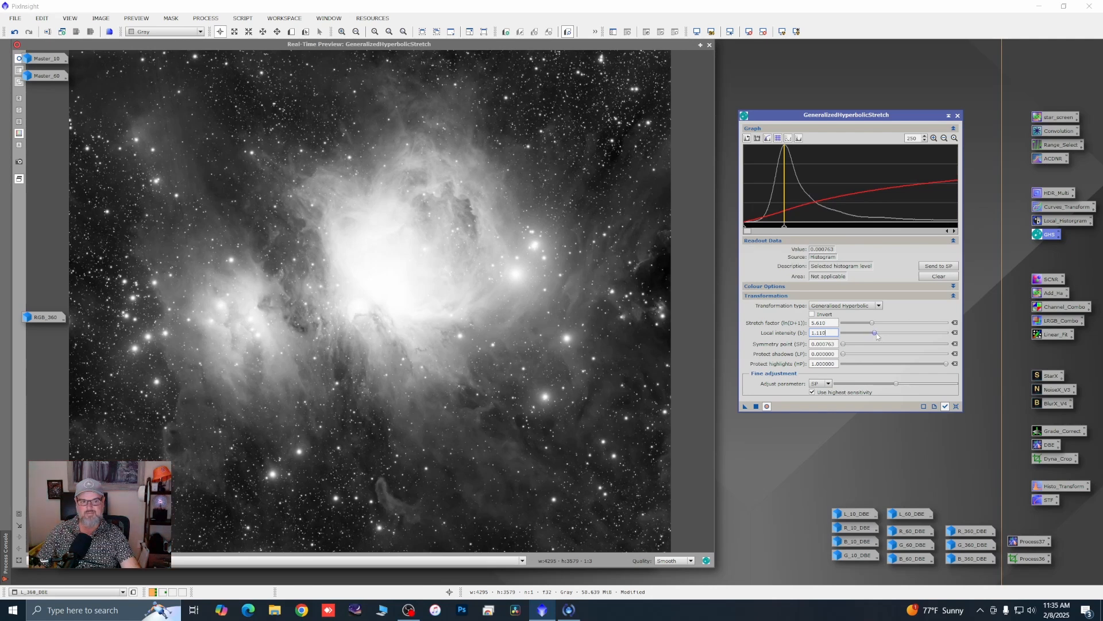
drag(877, 333, 883, 337)
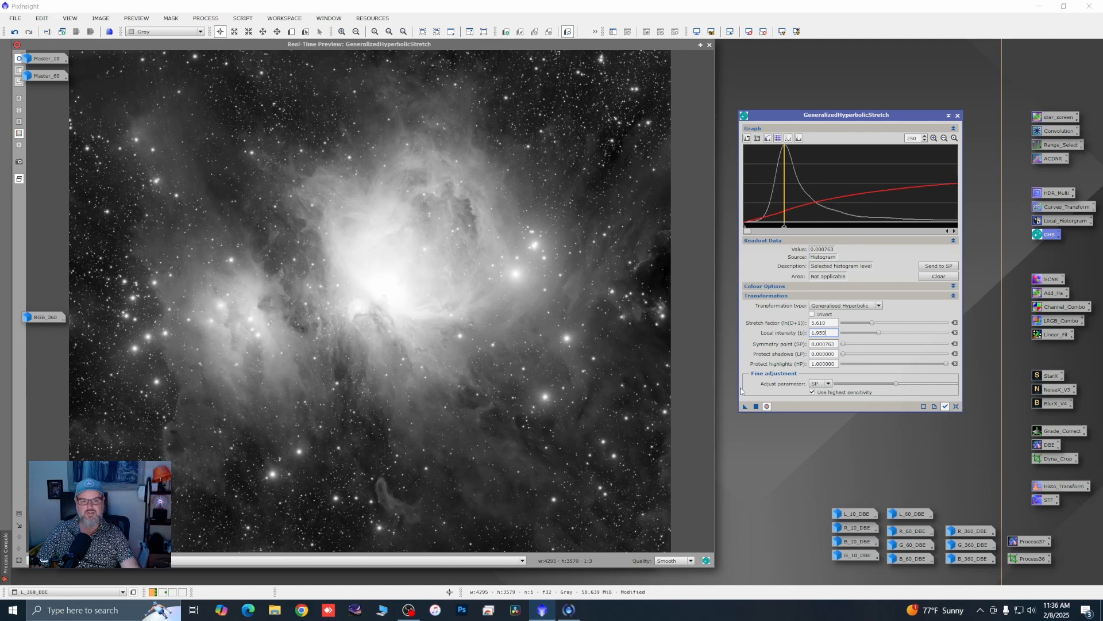
click(756, 405)
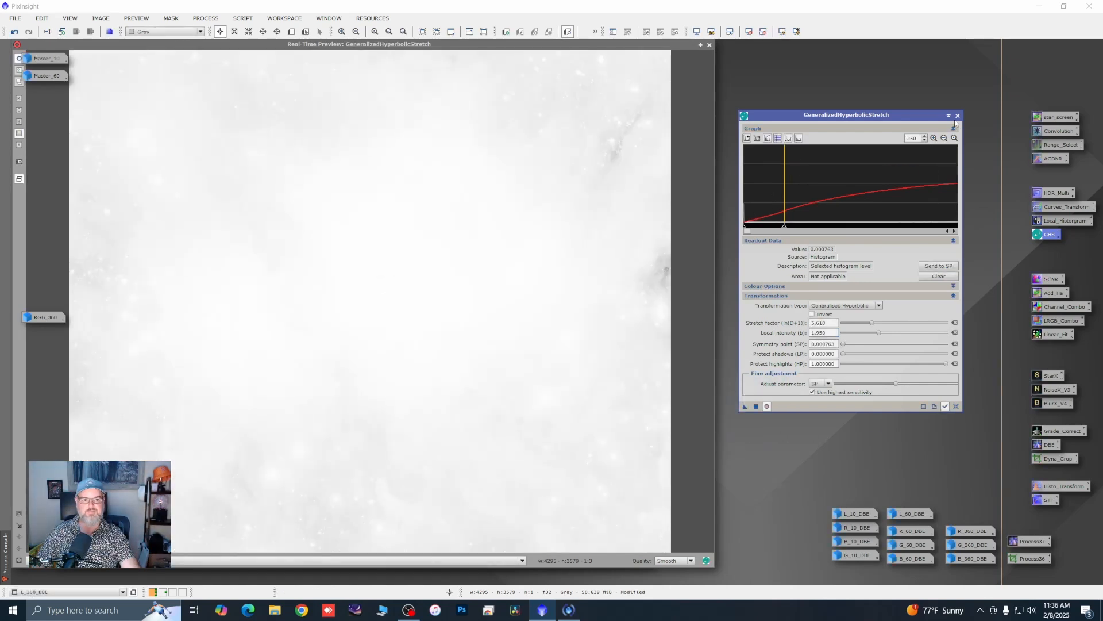
Step: Close the stretch process and its real-time preview, and minimize L_360_DBE to an icon
click(958, 115)
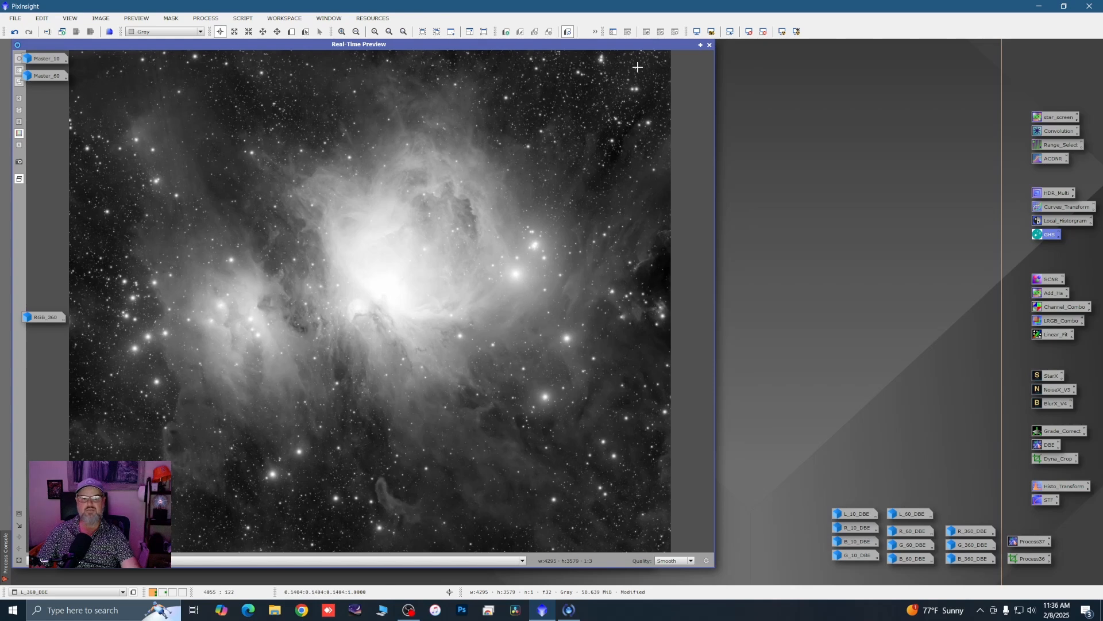
click(710, 46)
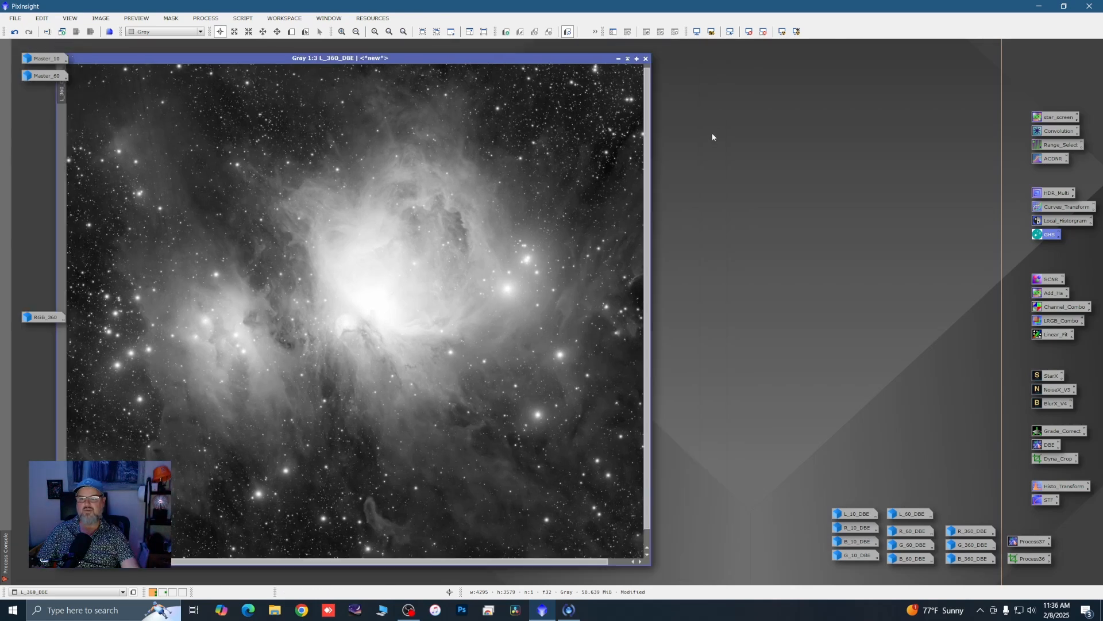
click(619, 58)
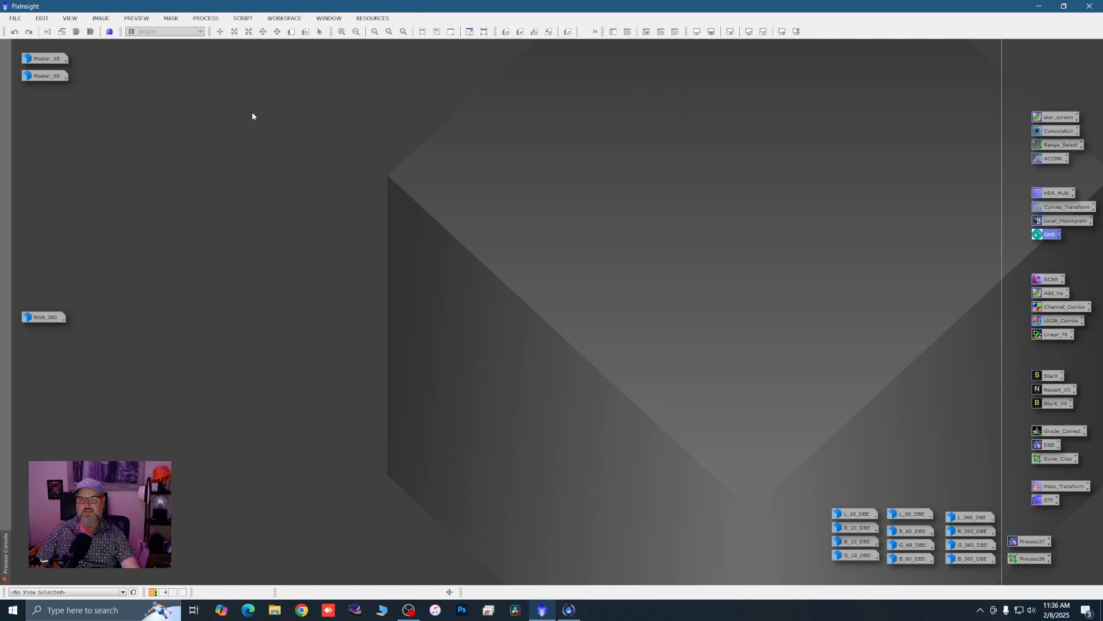
Step: Open the ImageBlend script and choose RGB_360 as the base image and L_360_DBE as the blend image
click(243, 18)
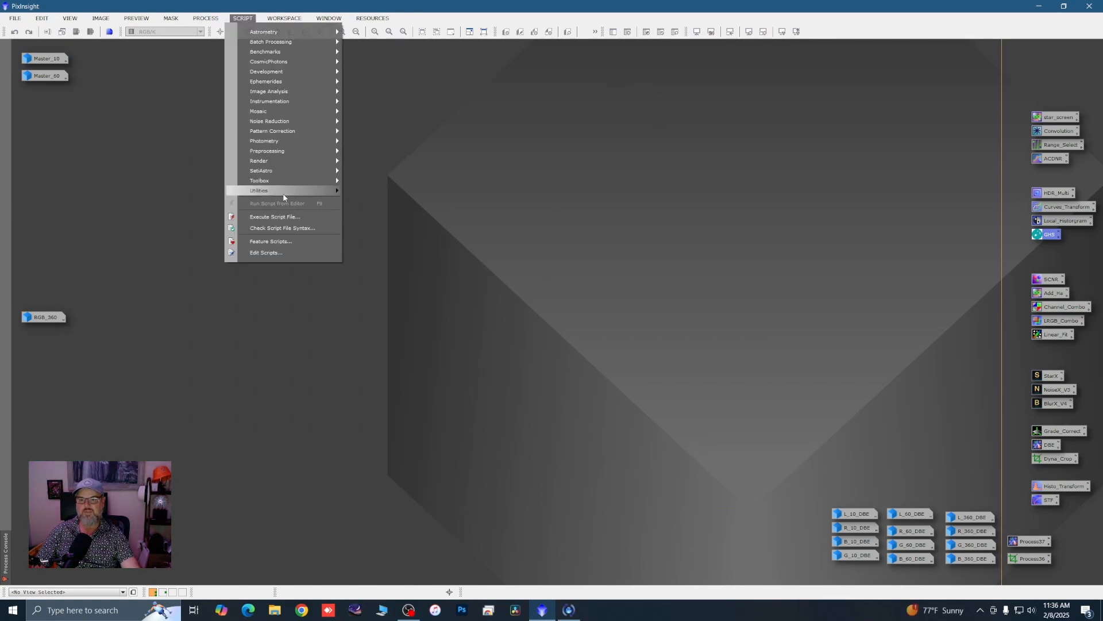
mouse_move(285, 193)
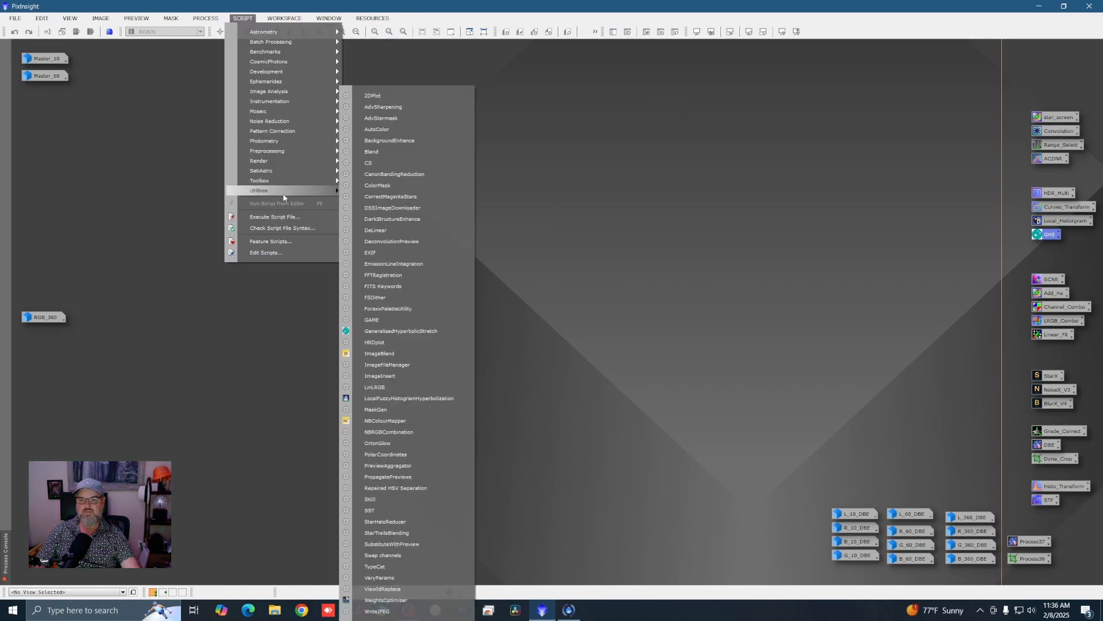
click(372, 354)
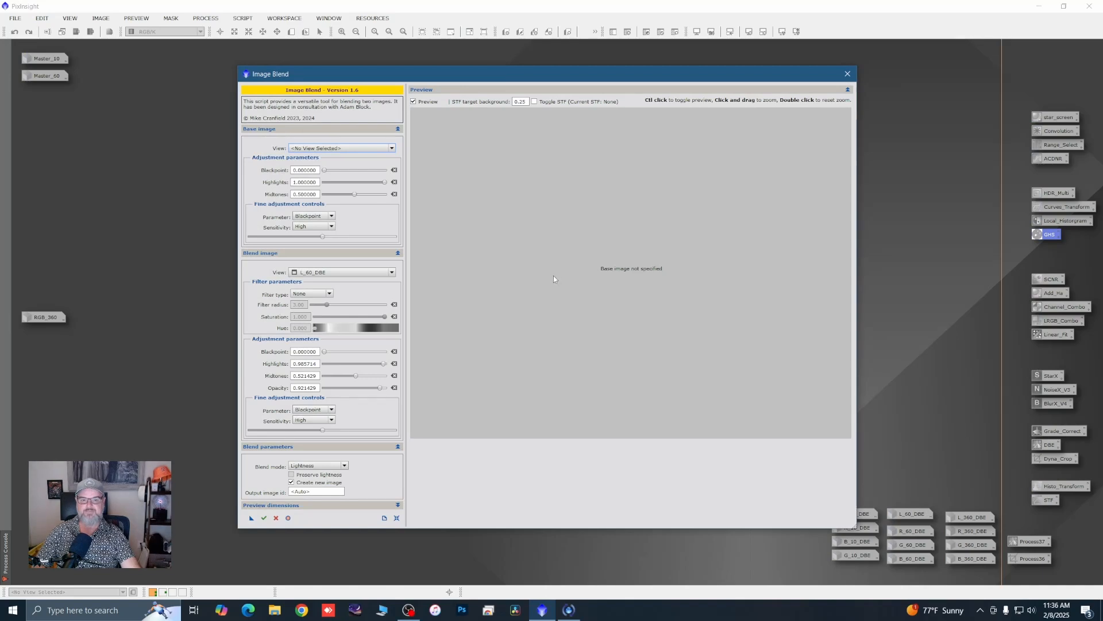
click(391, 148)
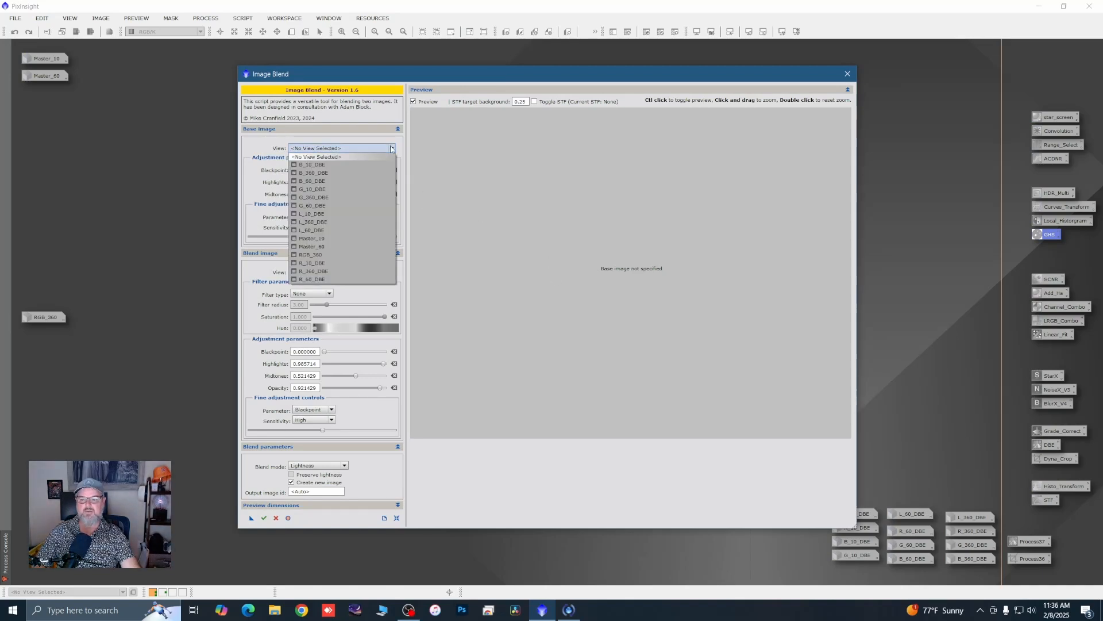
click(322, 255)
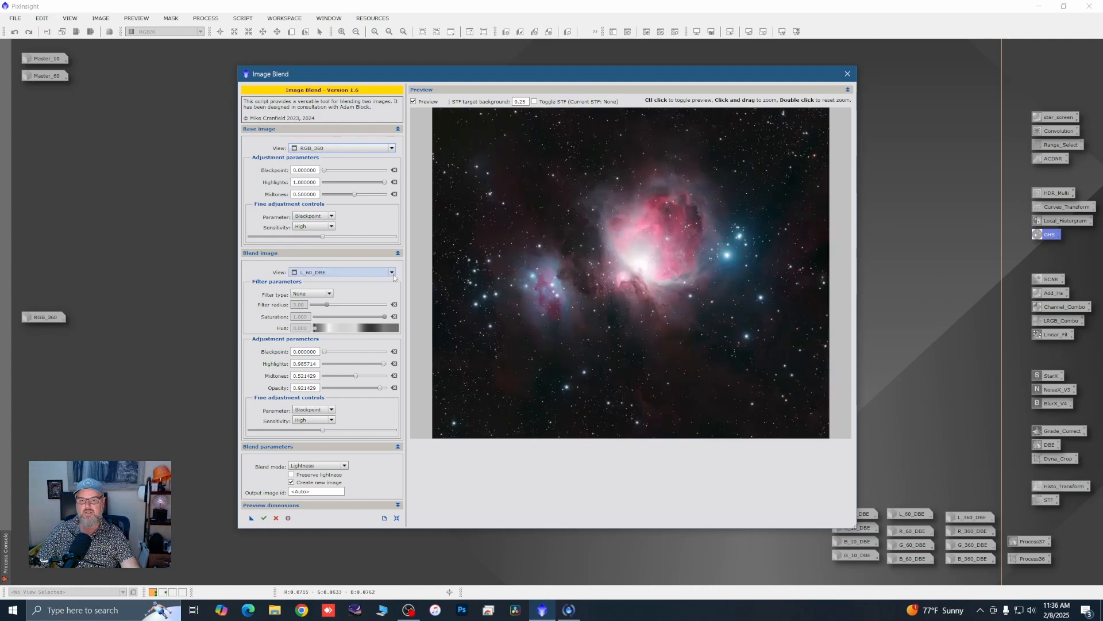
click(391, 272)
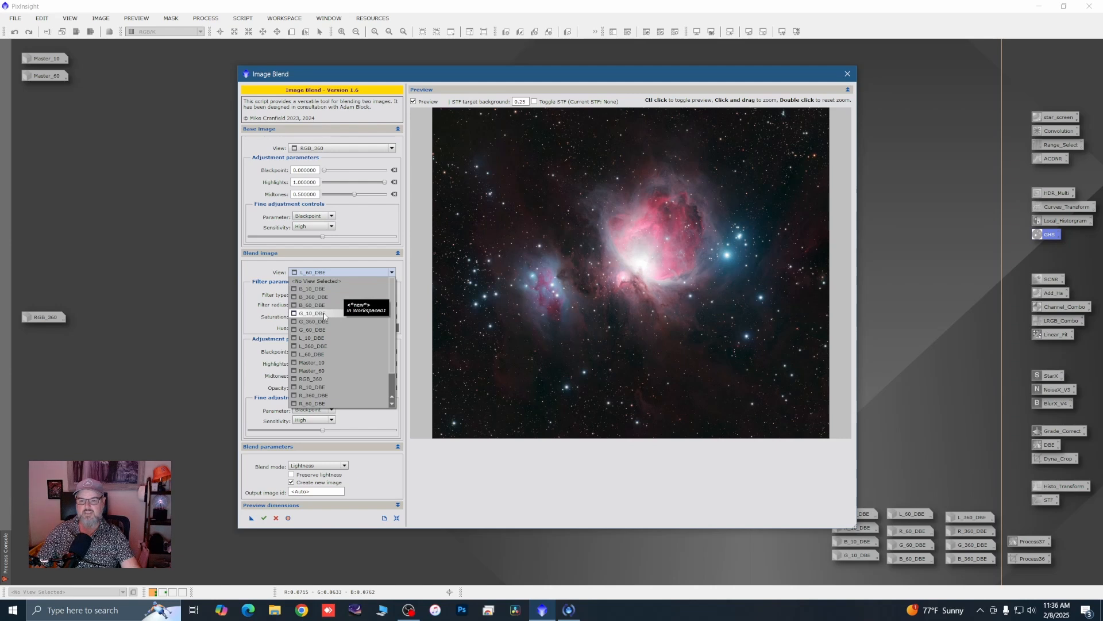
click(323, 346)
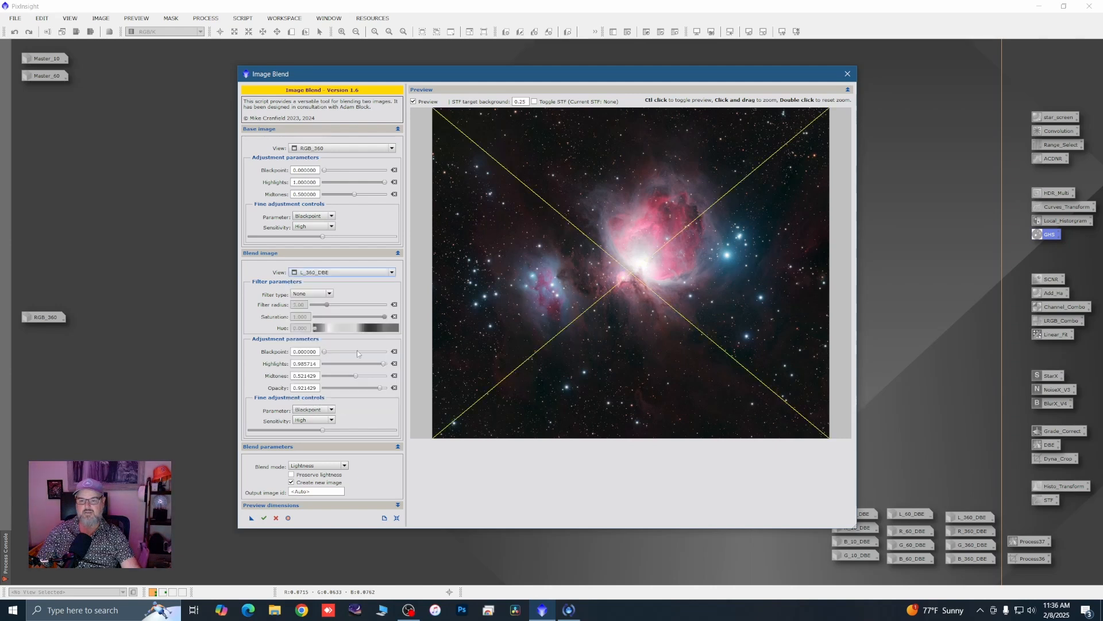
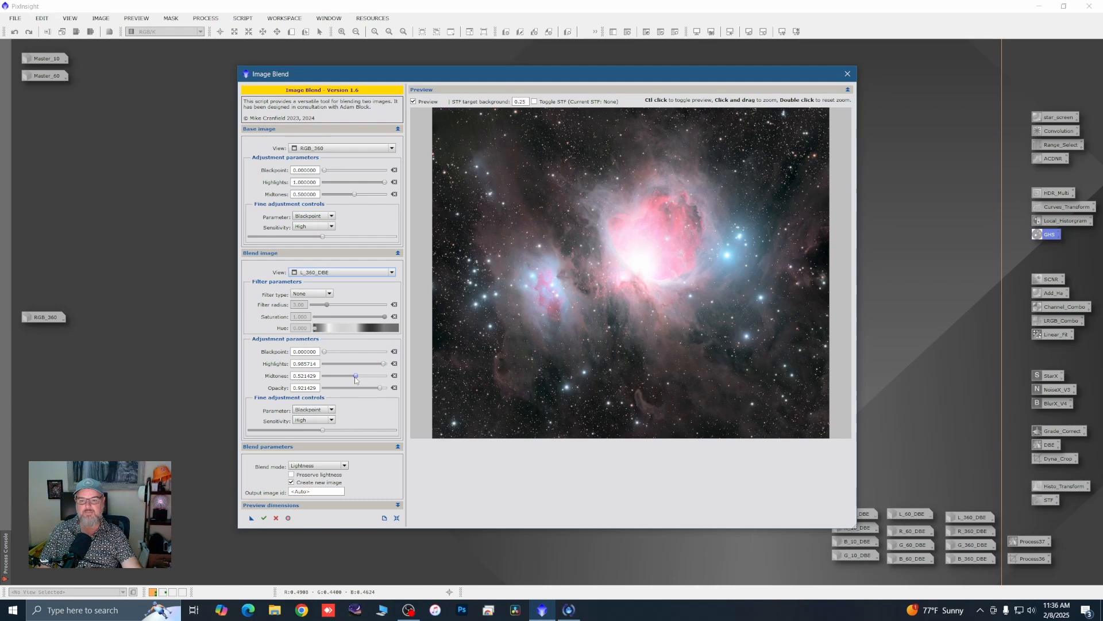
Step: Set the blend image's midtones to 0.55 and opacity to 0.942857, create the Lightness blend as a new image, and close the script
drag(356, 376, 358, 378)
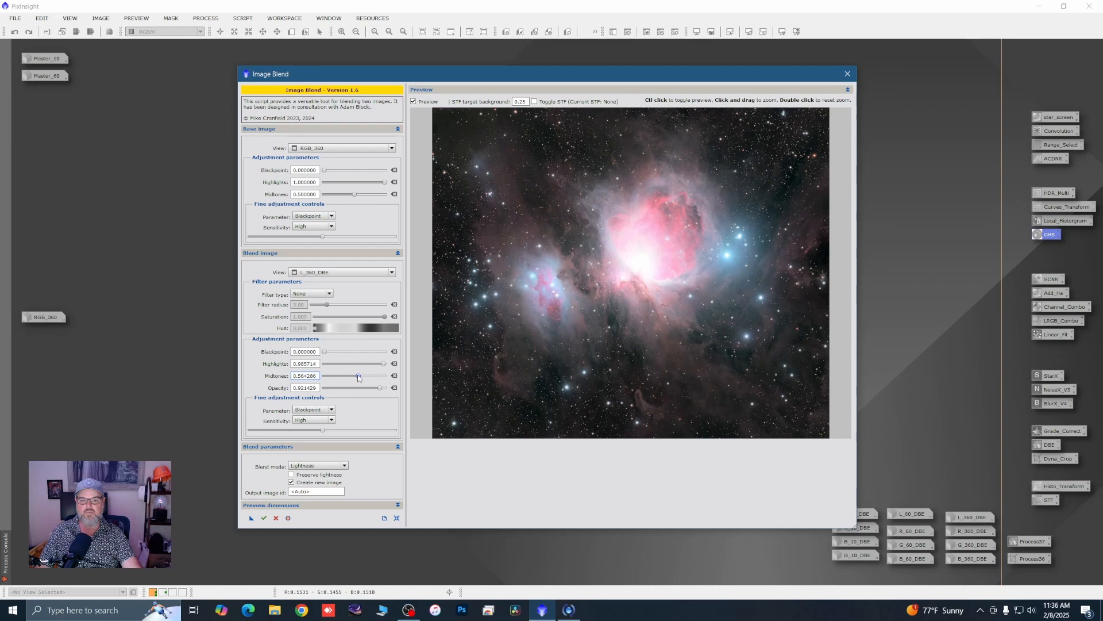
drag(359, 378, 380, 390)
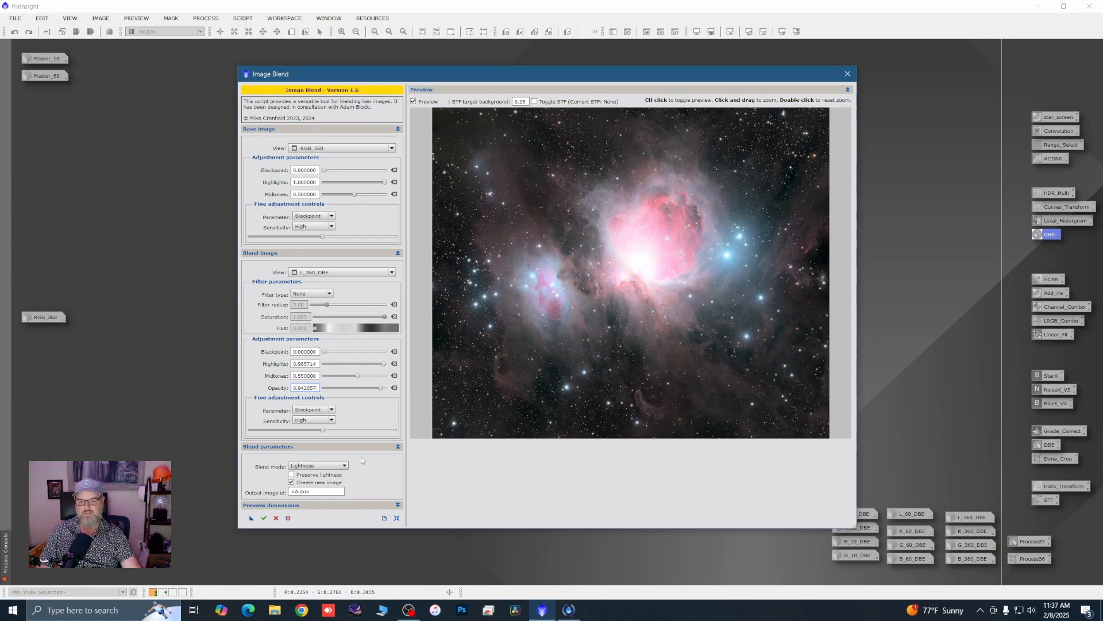
click(264, 517)
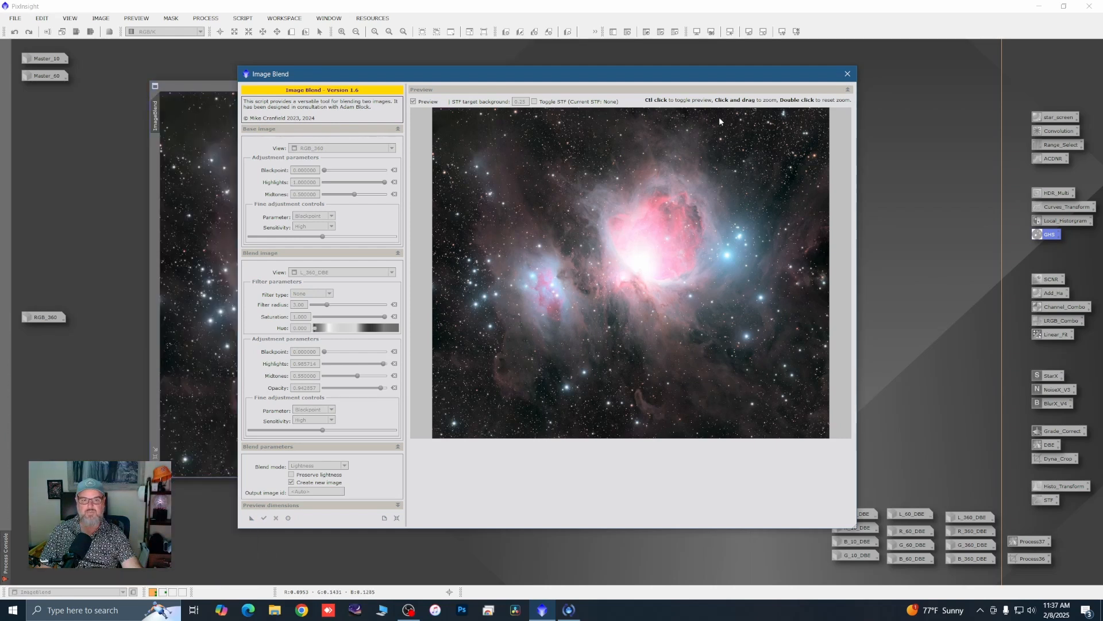
click(848, 74)
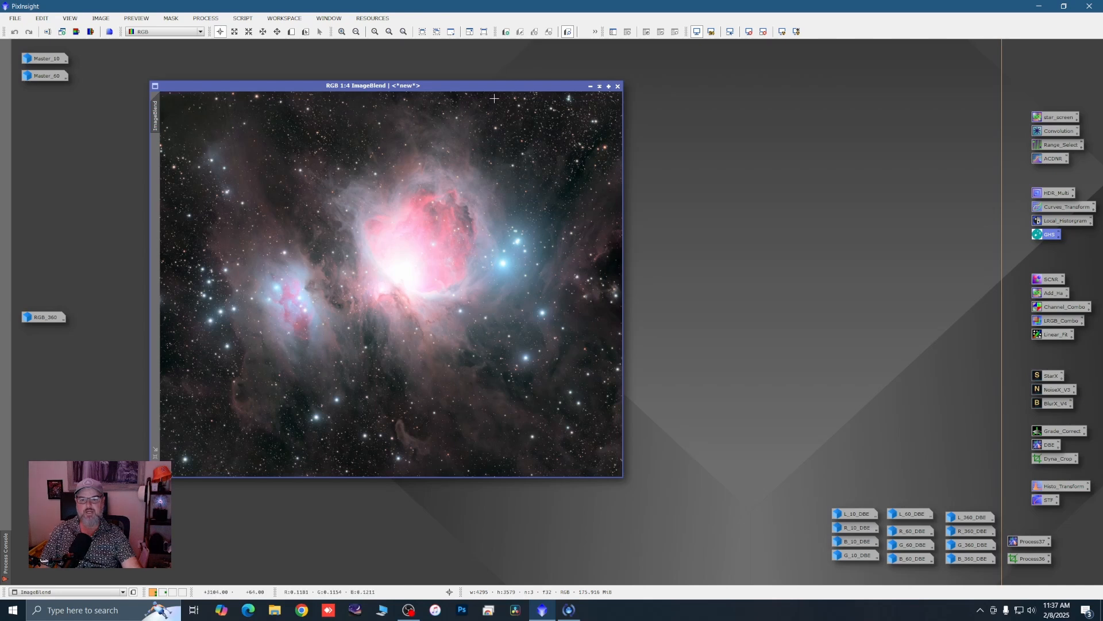
Step: Examine the nebula core and surrounding dust in the blended image at several magnifications, and reposition and enlarge its window
scroll(404, 163, up, 3)
scroll(404, 163, down, 3)
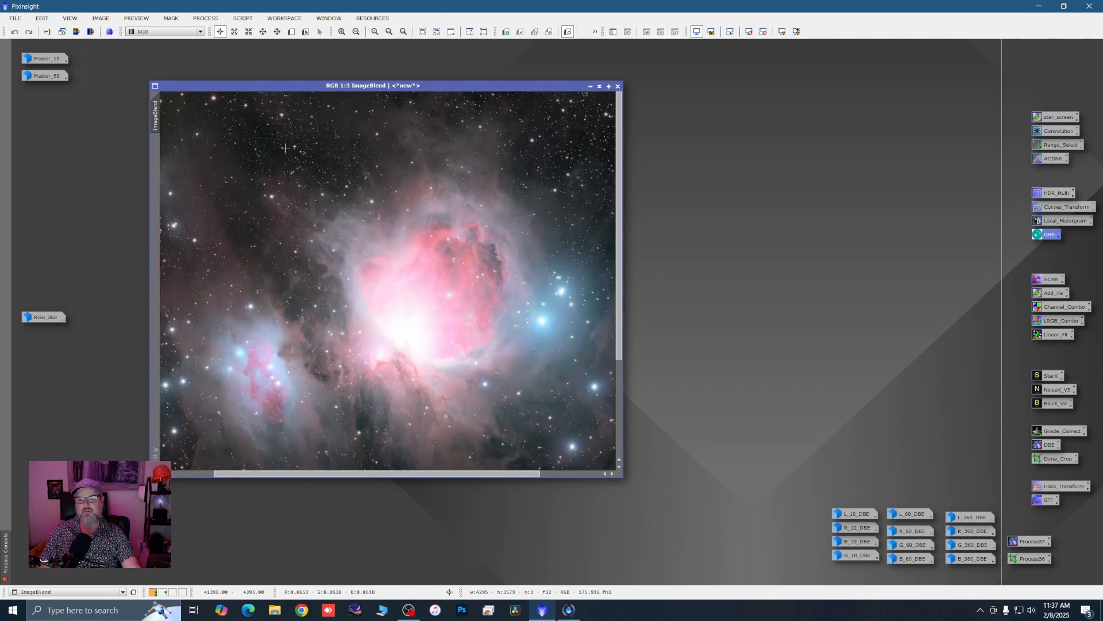
scroll(327, 178, up, 1)
scroll(327, 179, down, 1)
scroll(327, 179, up, 2)
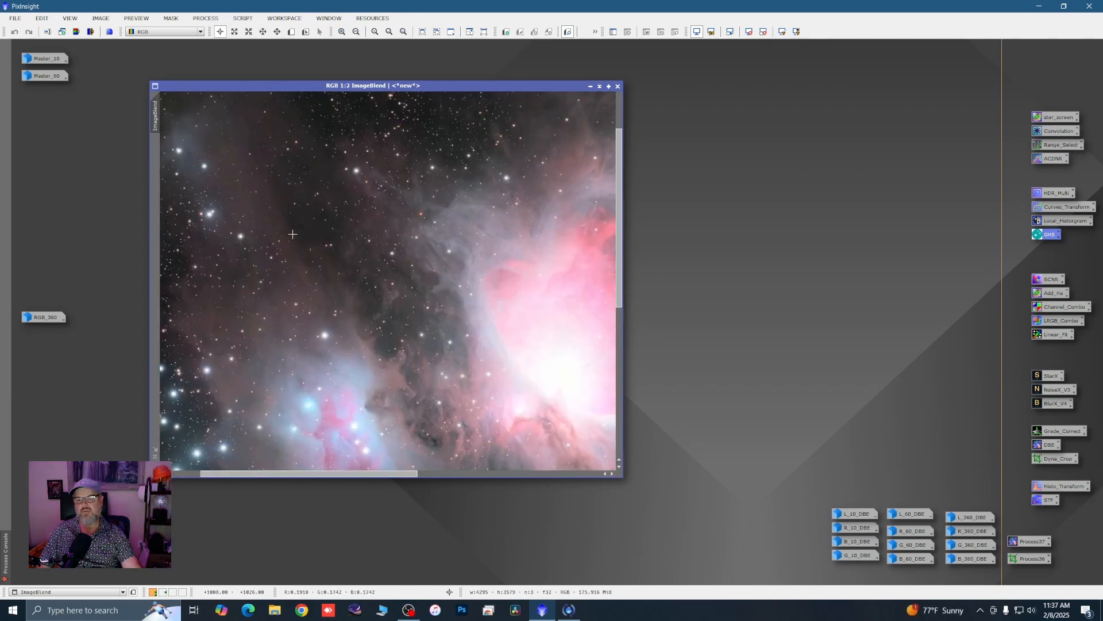
scroll(411, 257, down, 3)
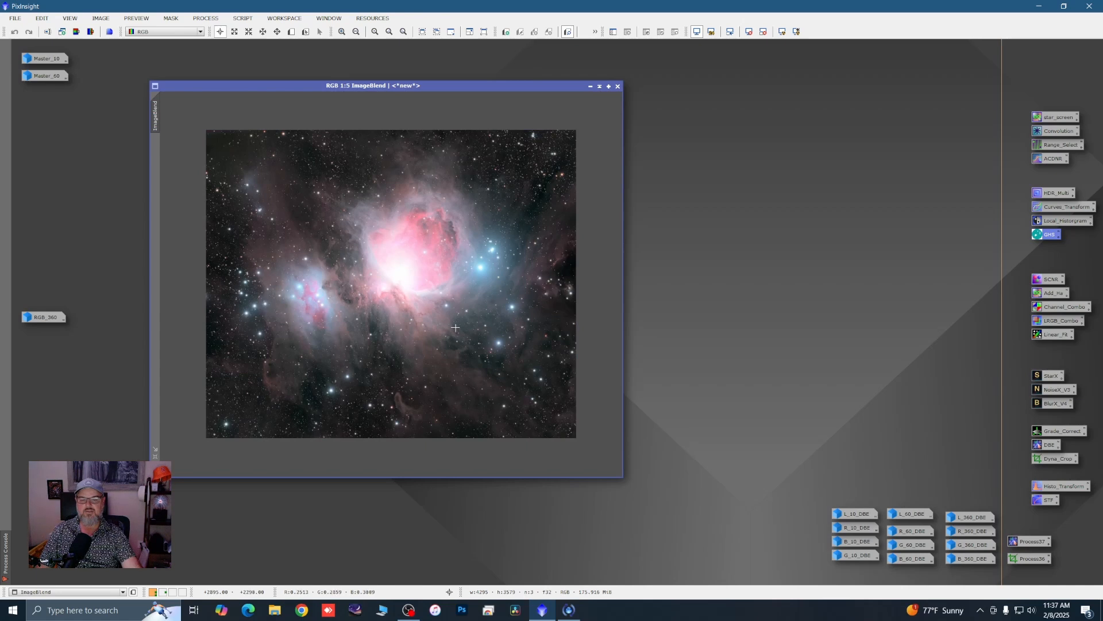
scroll(326, 228, up, 2)
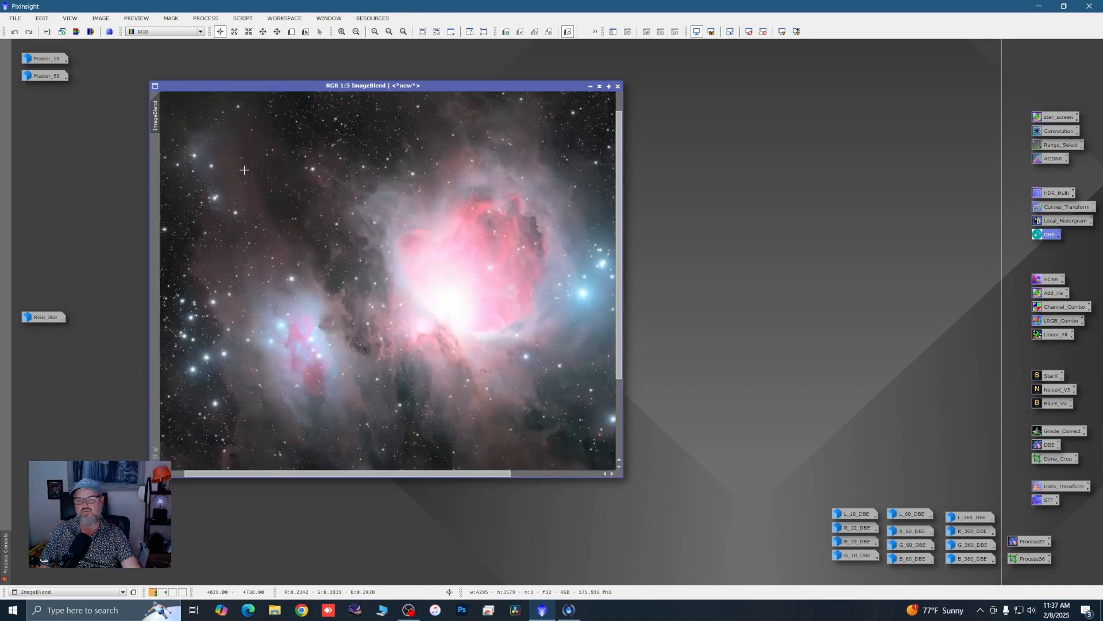
scroll(465, 245, down, 1)
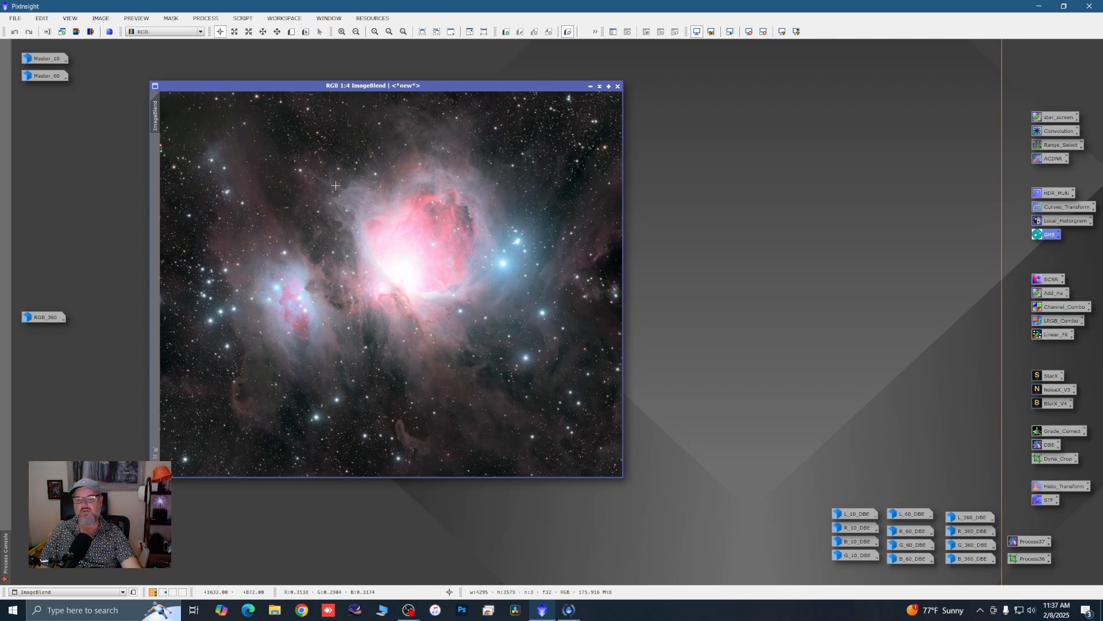
drag(236, 85, 215, 71)
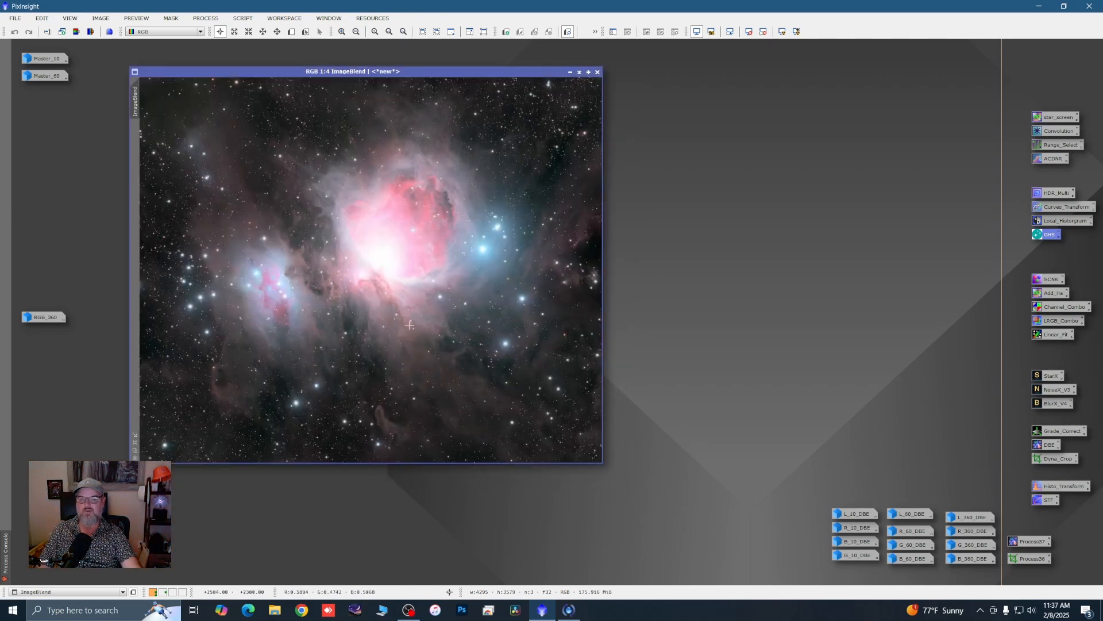
drag(602, 463, 668, 504)
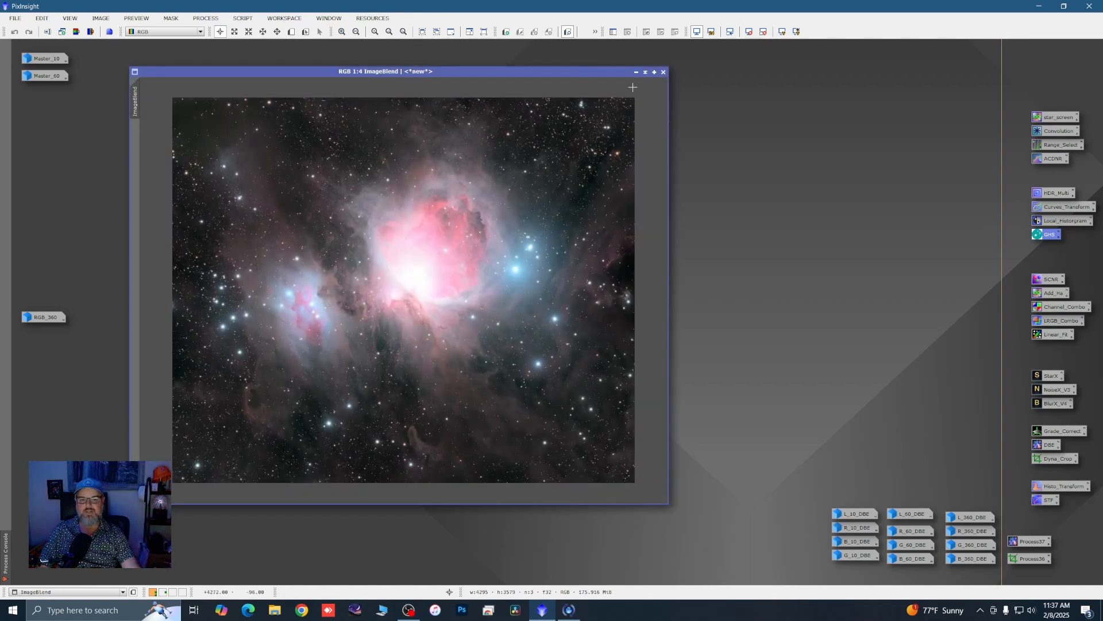
Step: Rename the blended image's identifier to Master_360
double_click(137, 104)
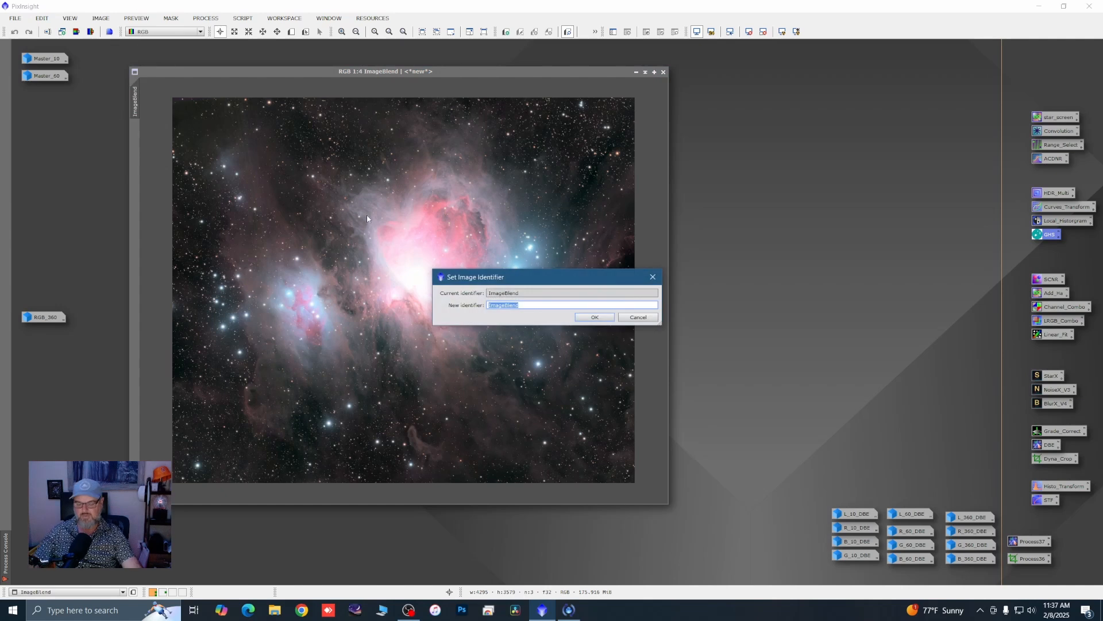
text(Master_360)
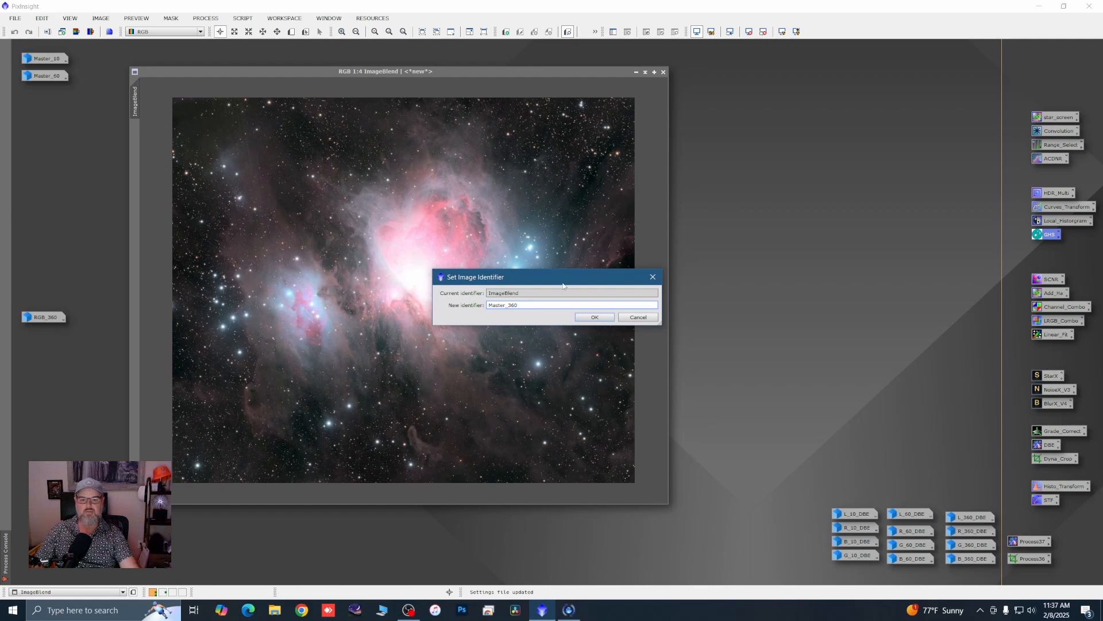
click(595, 317)
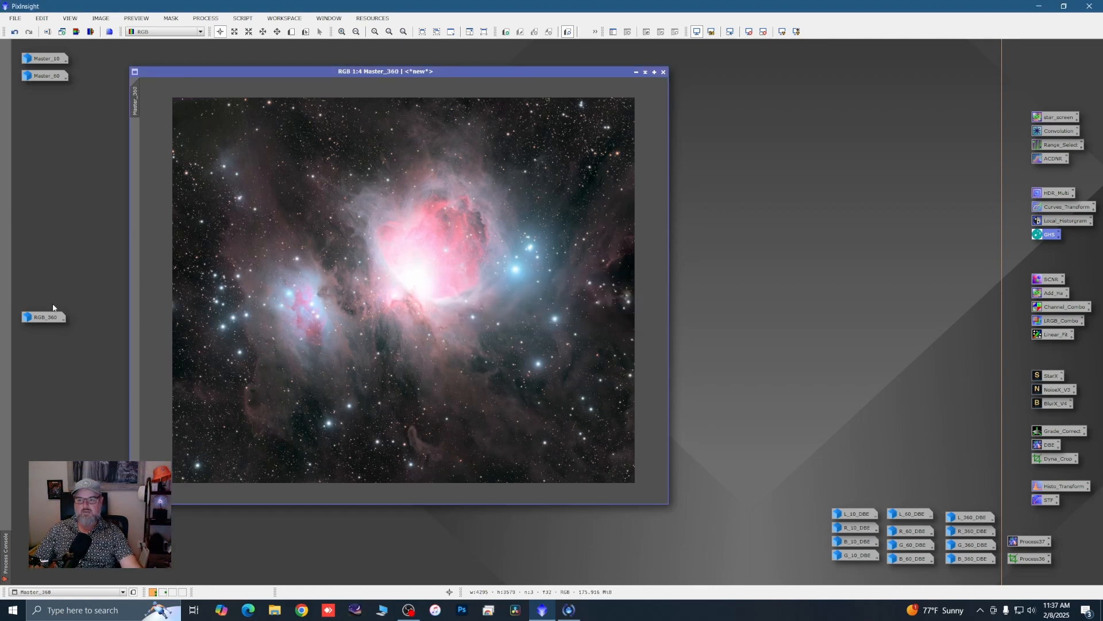
Step: Delete the RGB_360 image, then minimize Master_360 and place its icon below the other two master icons
right_click(46, 321)
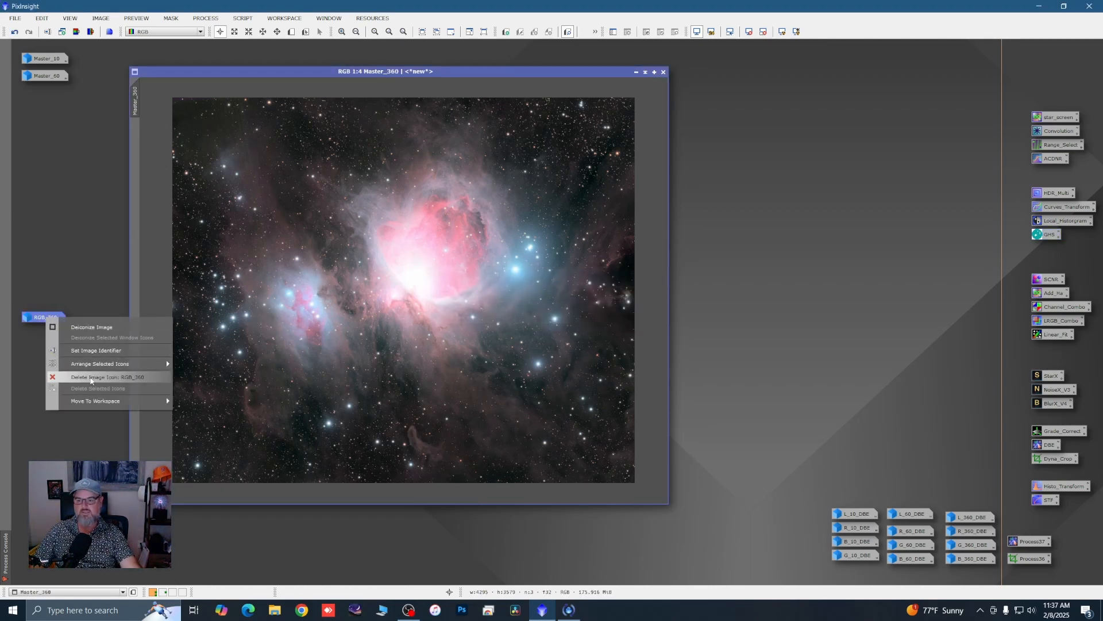
click(121, 377)
click(570, 329)
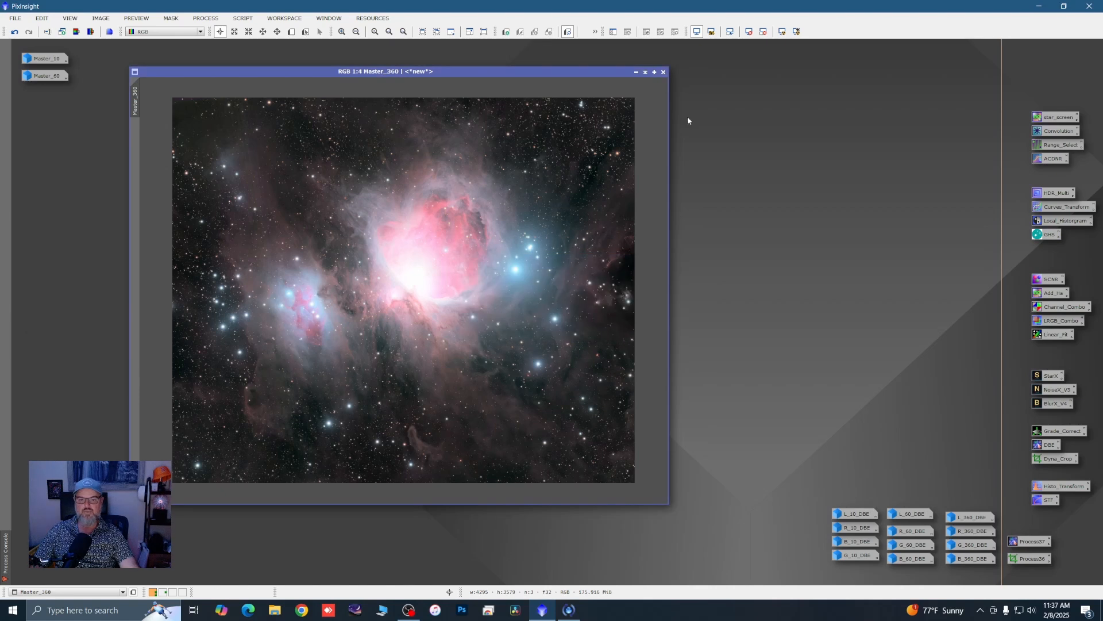
click(647, 72)
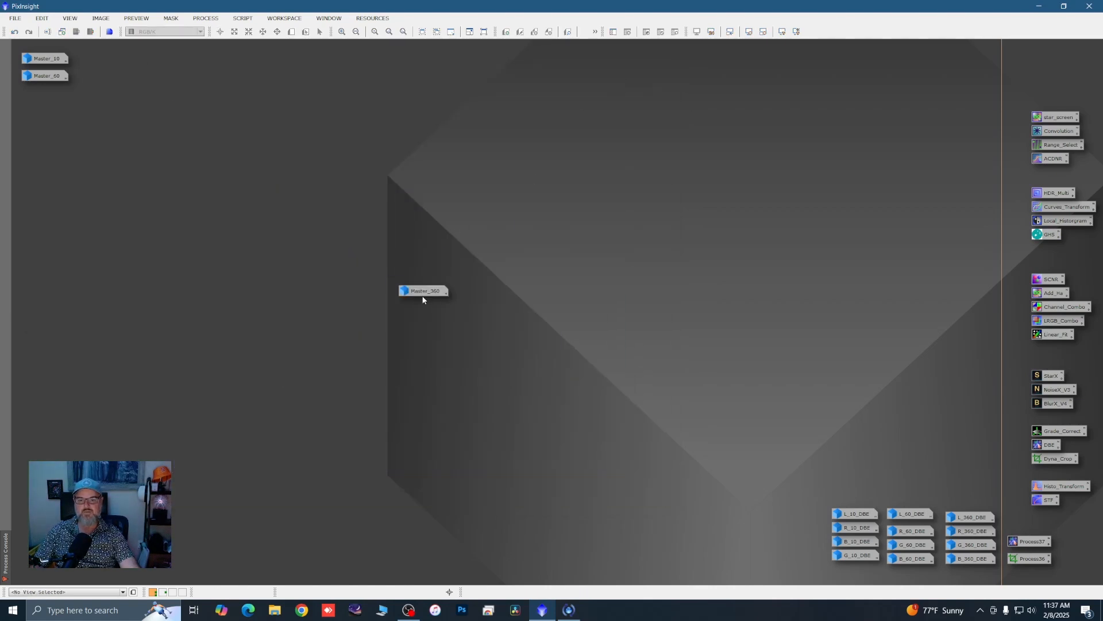
drag(423, 293, 45, 102)
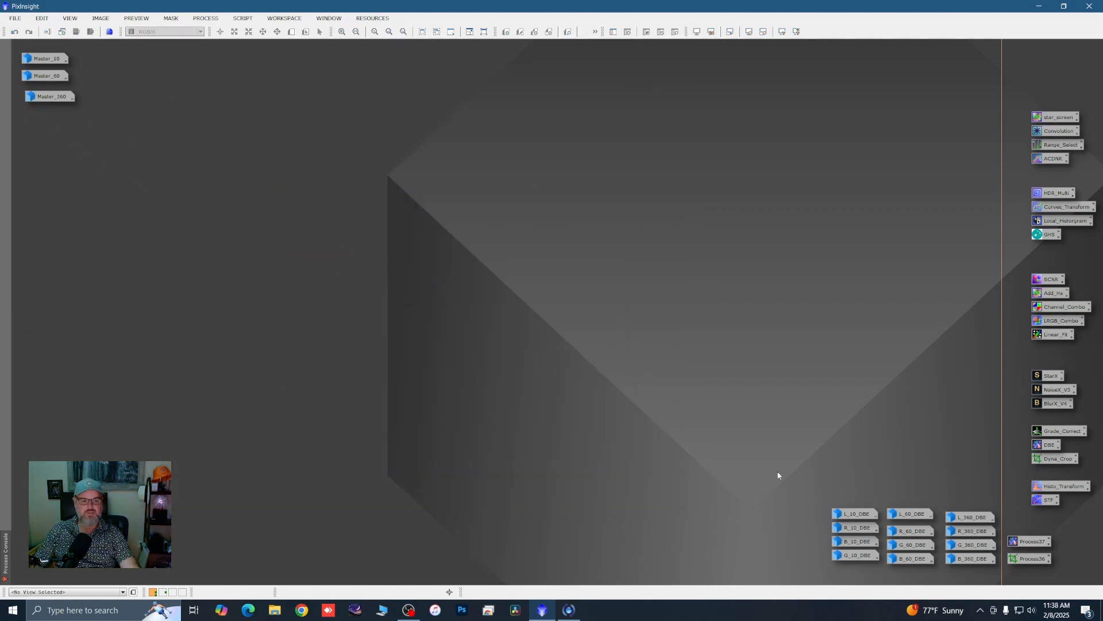
Step: Move all the L, R, G and B DBE image icons to another workspace and stack the three master icons beside Process36 and Process37
drag(778, 472, 976, 563)
right_click(975, 564)
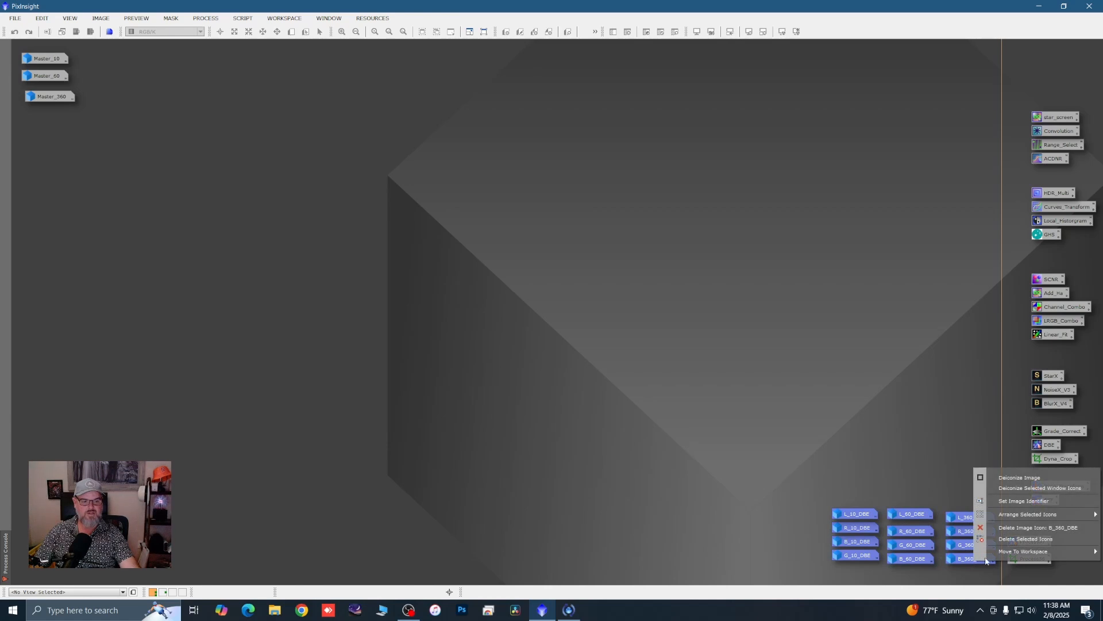
mouse_move(1007, 555)
click(954, 563)
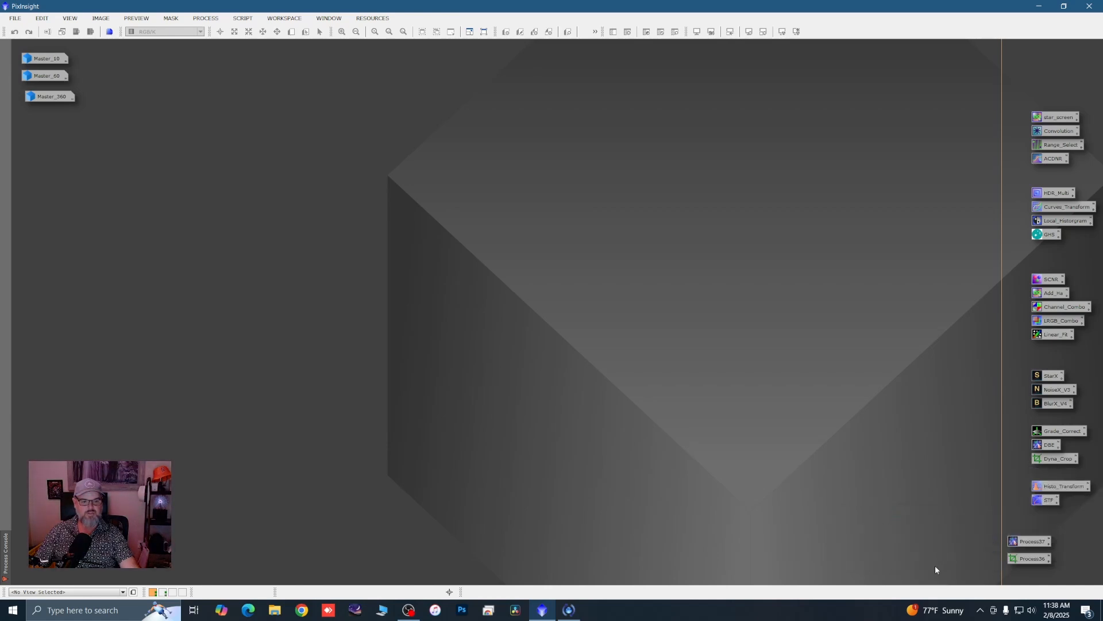
drag(98, 51, 954, 531)
click(949, 471)
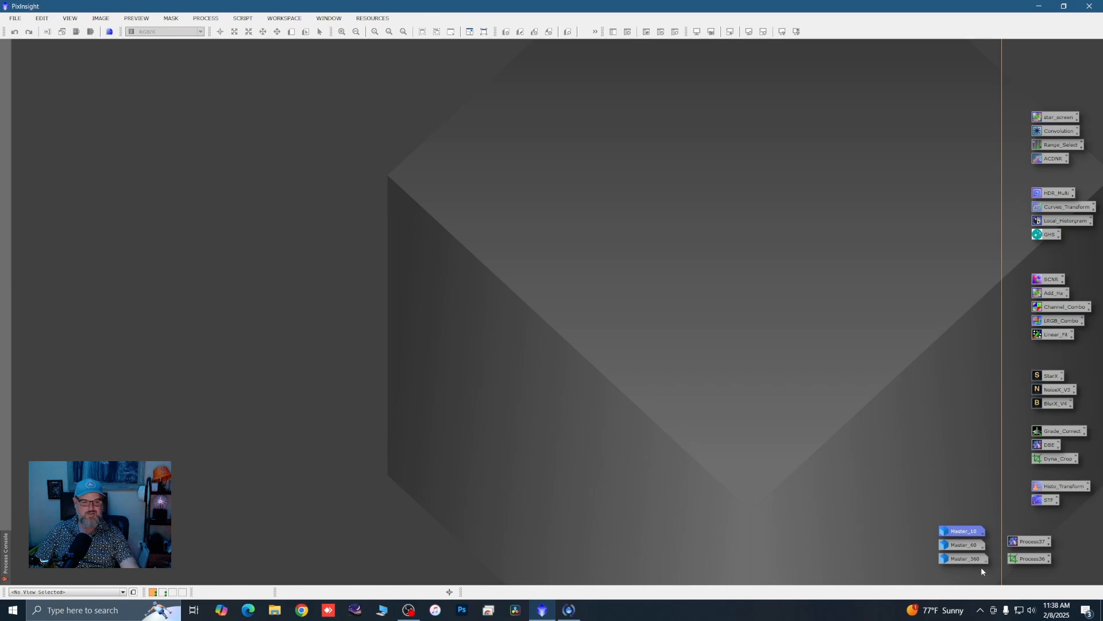
Step: Open Master_10, enlarge its window slightly around the image, and place it clear of the process icons
mouse_move(958, 532)
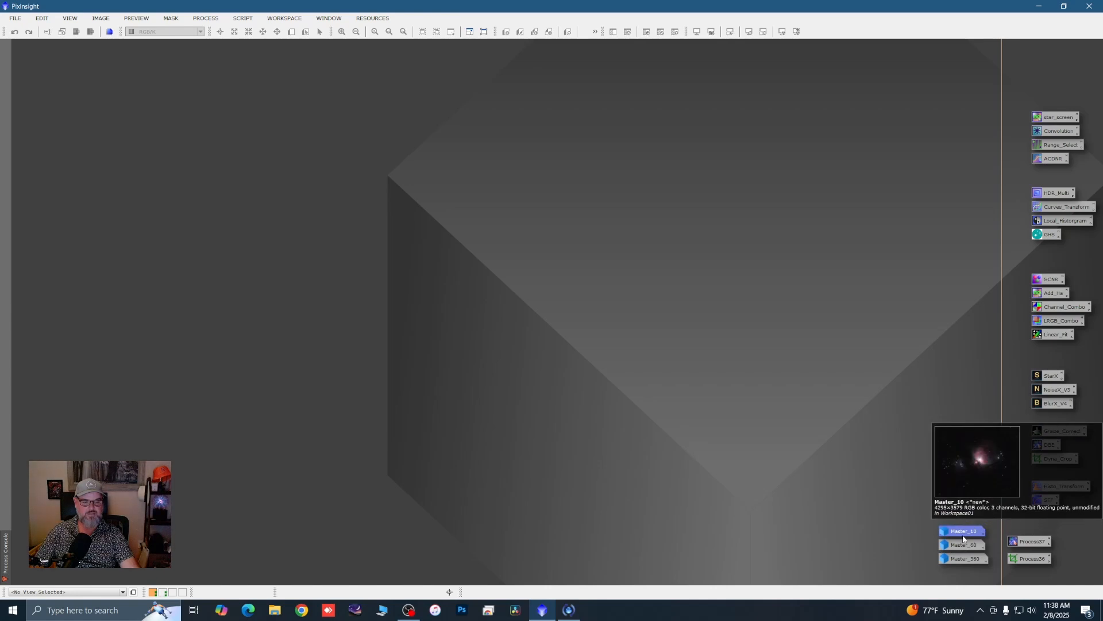
double_click(964, 538)
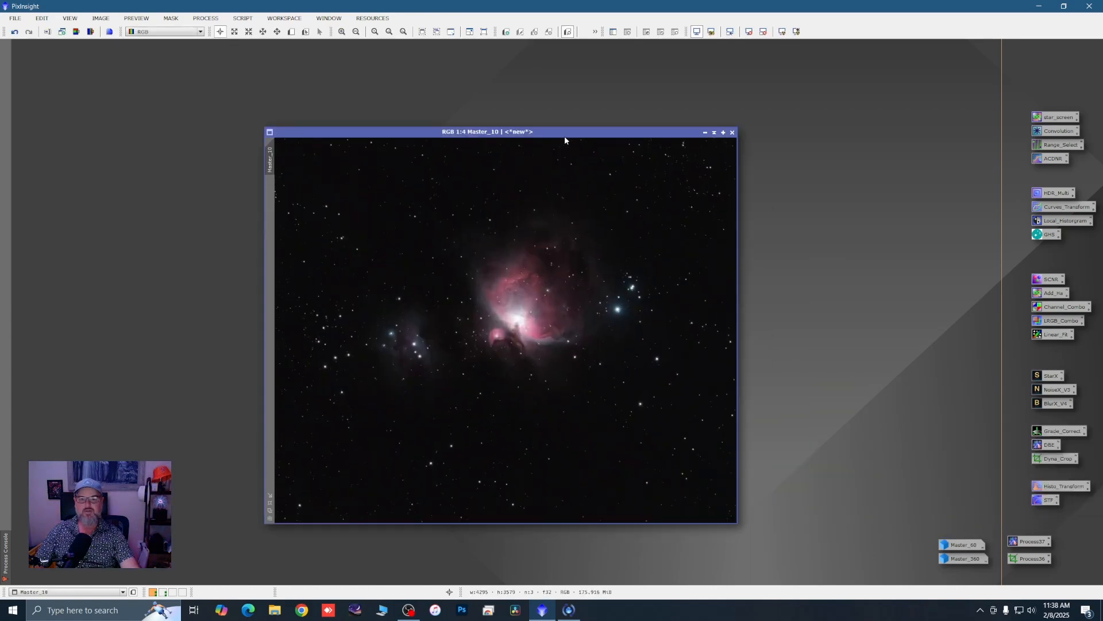
drag(564, 138, 393, 80)
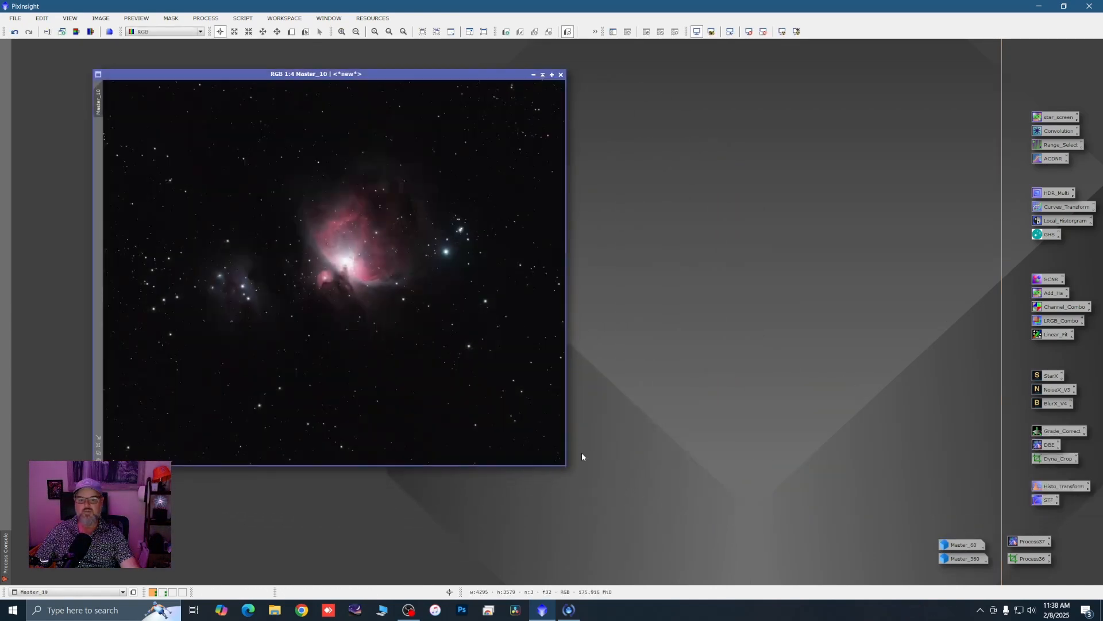
mouse_move(569, 467)
mouse_down()
mouse_move(597, 497)
mouse_move(584, 482)
mouse_up()
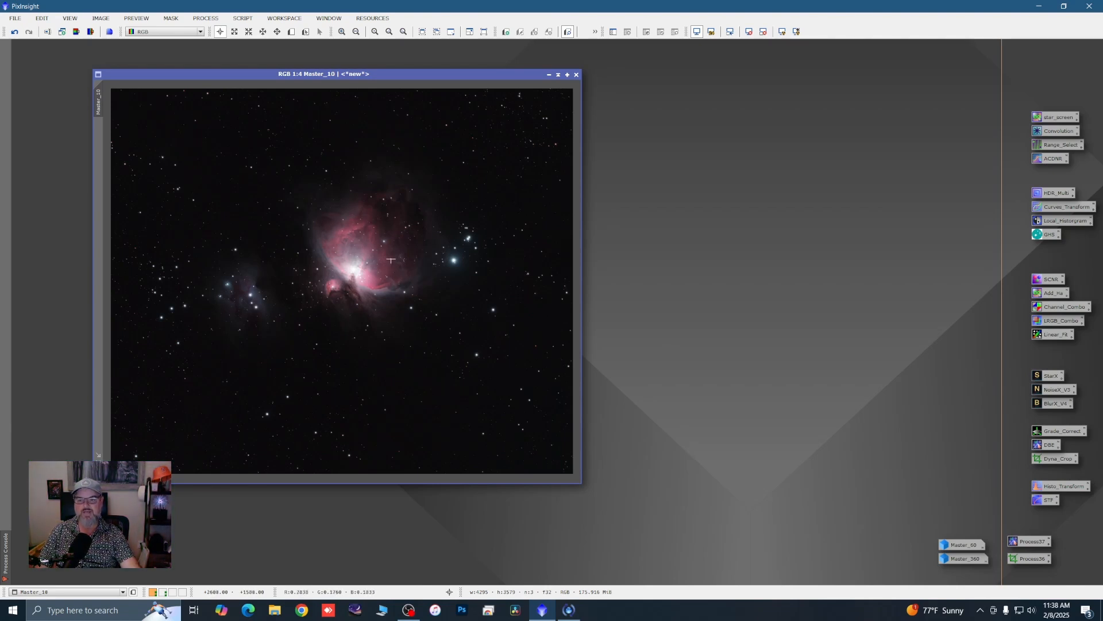
drag(233, 73, 200, 72)
Step: Open RangeSelection with a real-time preview of Master_10, try a lower limit of 0.06, and reset the parameters
double_click(1041, 143)
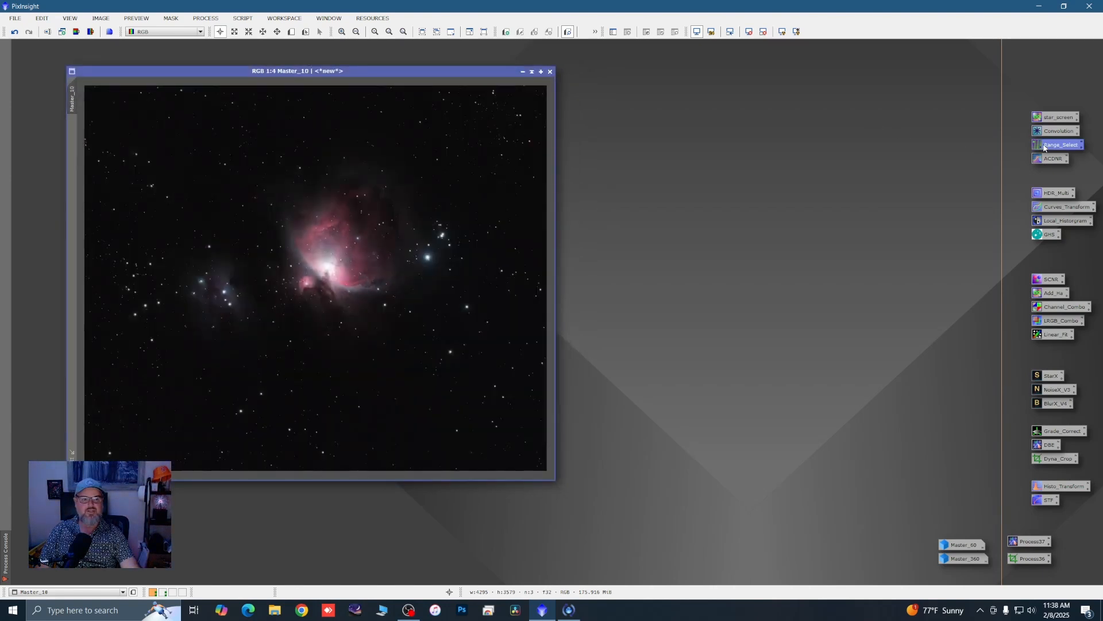
click(818, 179)
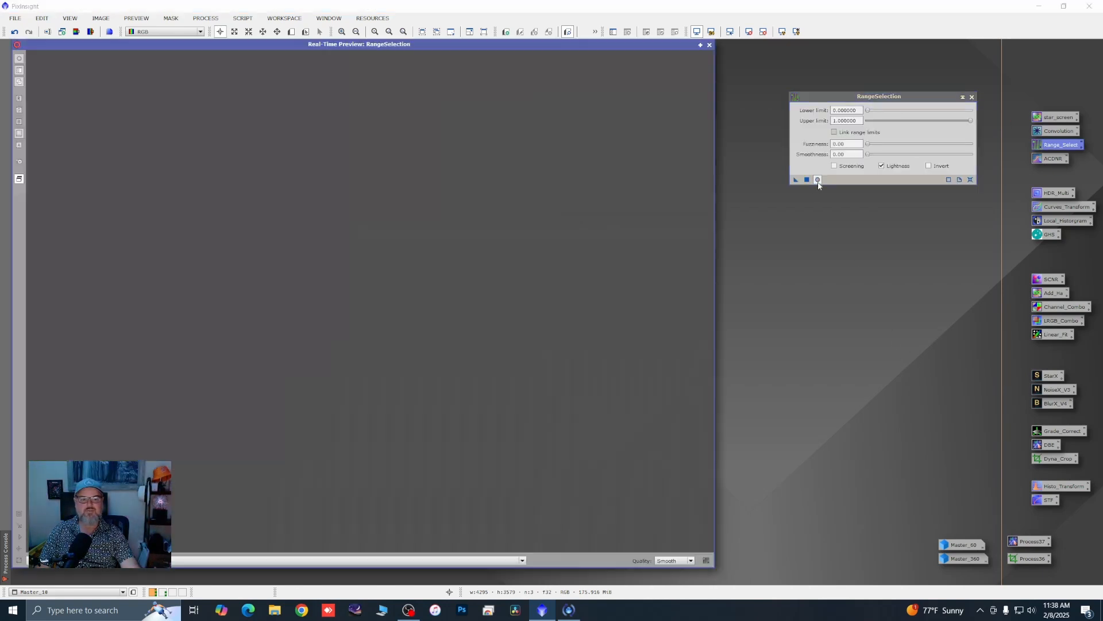
drag(868, 110, 875, 114)
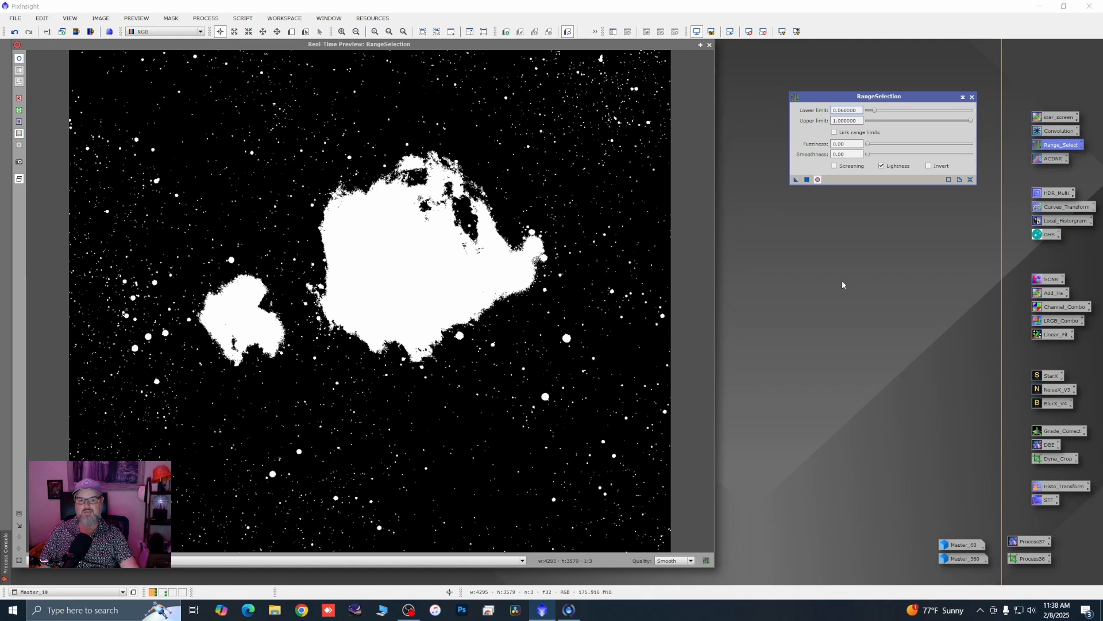
click(971, 180)
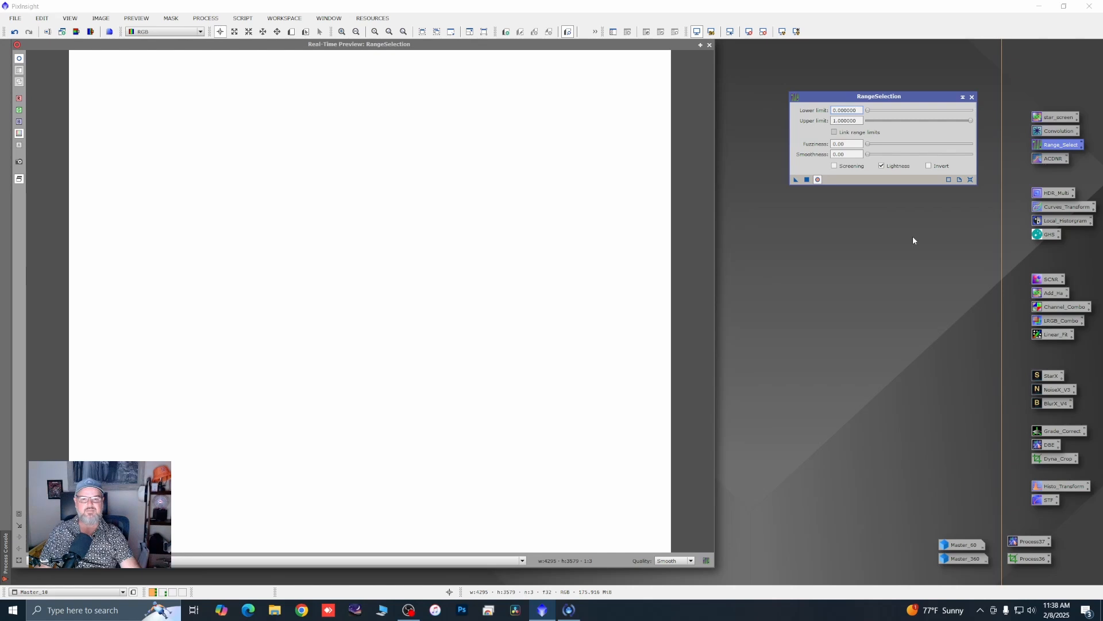
Step: Enable screening, set the lower limit to 0.28 and smoothness to about 24, generate the range mask, and close RangeSelection
click(845, 169)
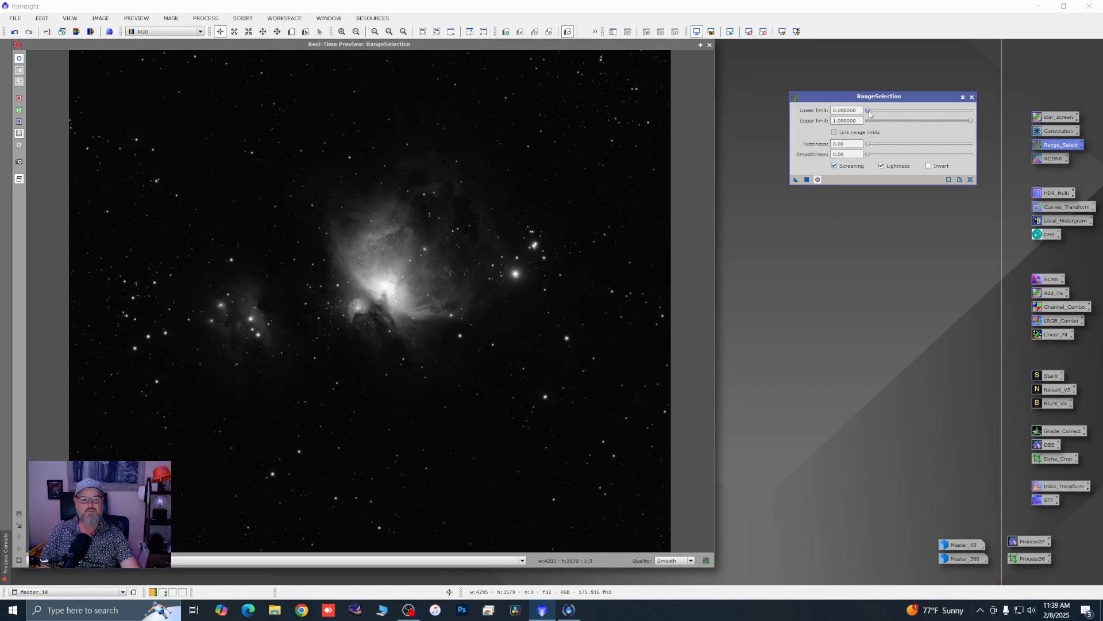
drag(869, 113, 898, 113)
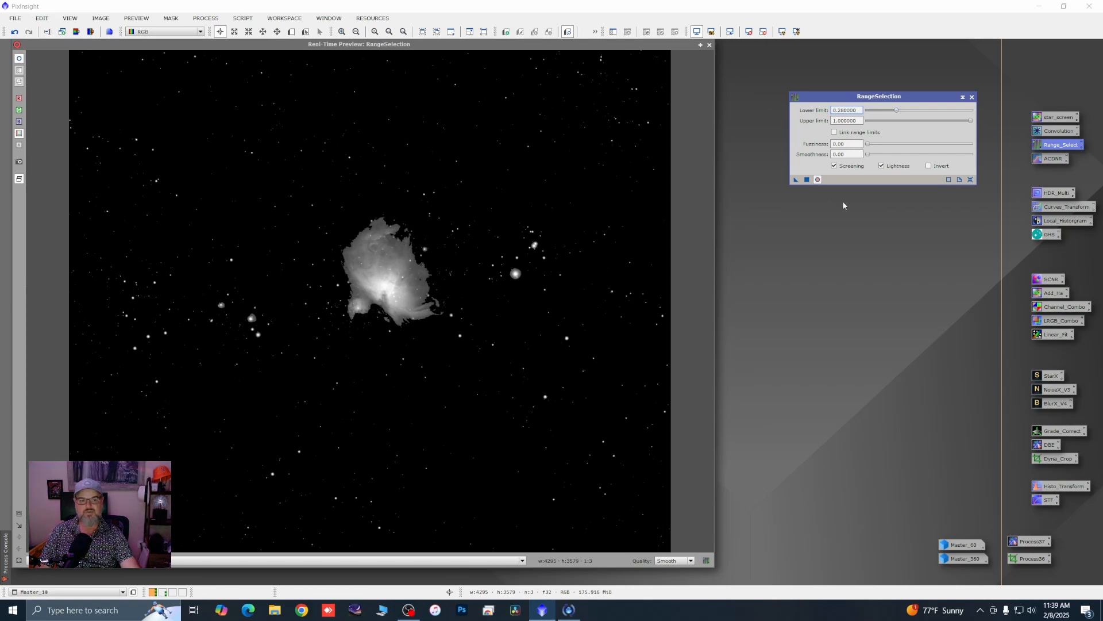
drag(868, 155, 892, 158)
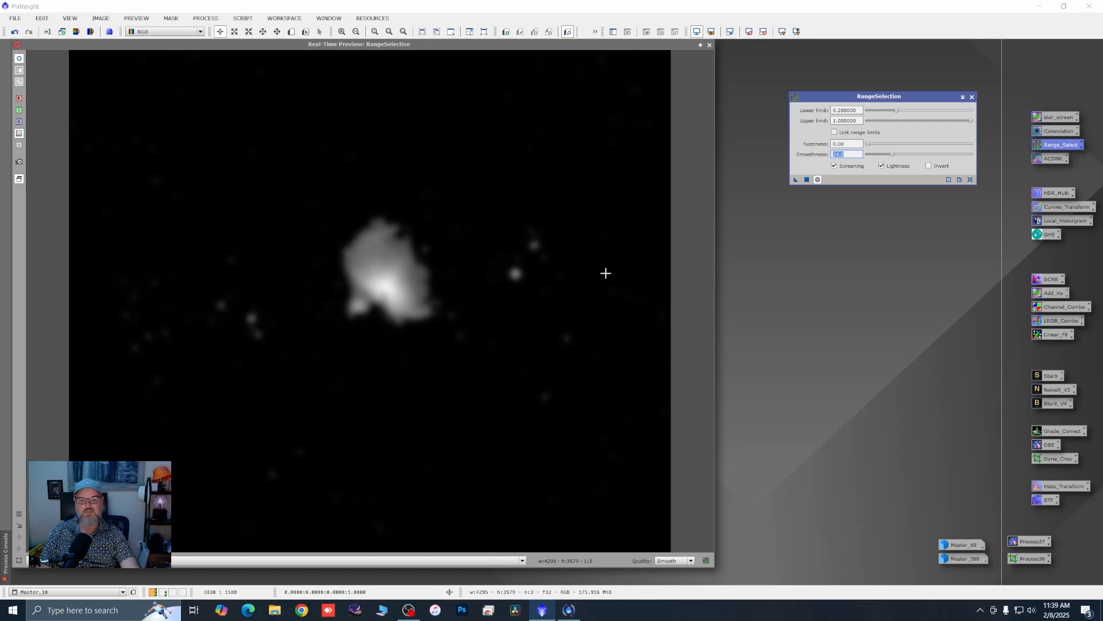
click(807, 180)
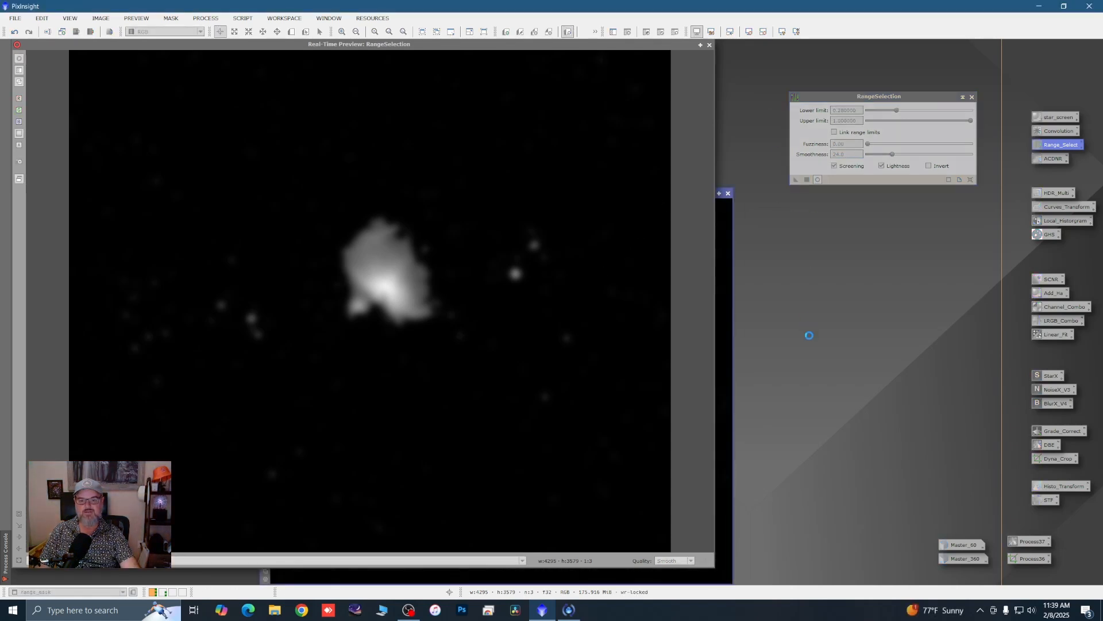
click(972, 96)
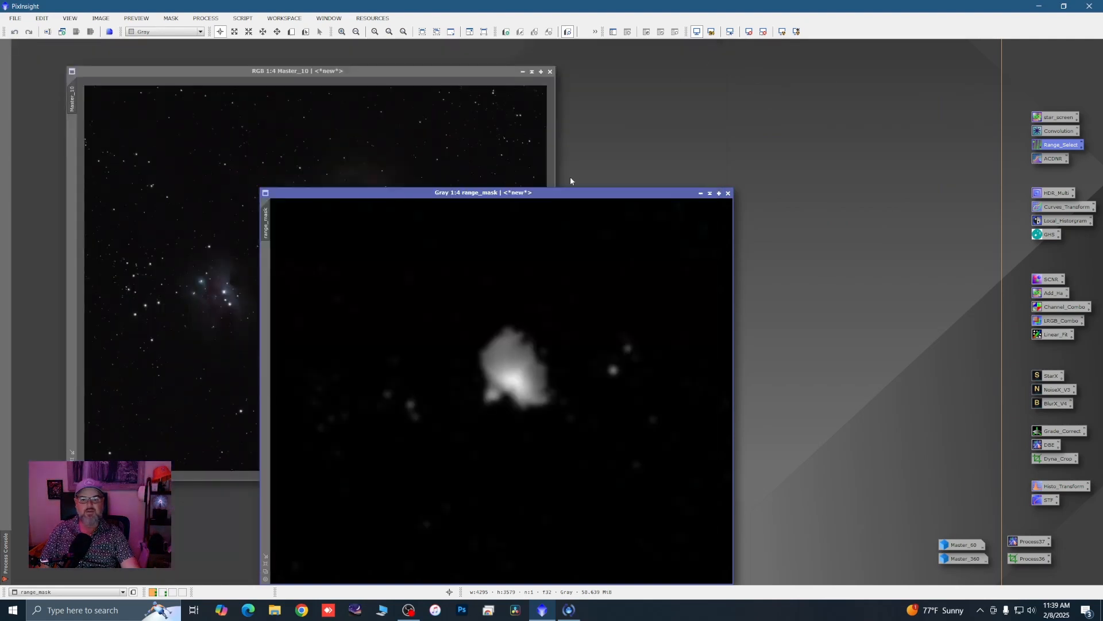
Step: Minimize Master_10, reposition the range_mask window, and blur the mask using Convolution with a StdDev of 92, closing the process and preview
click(523, 72)
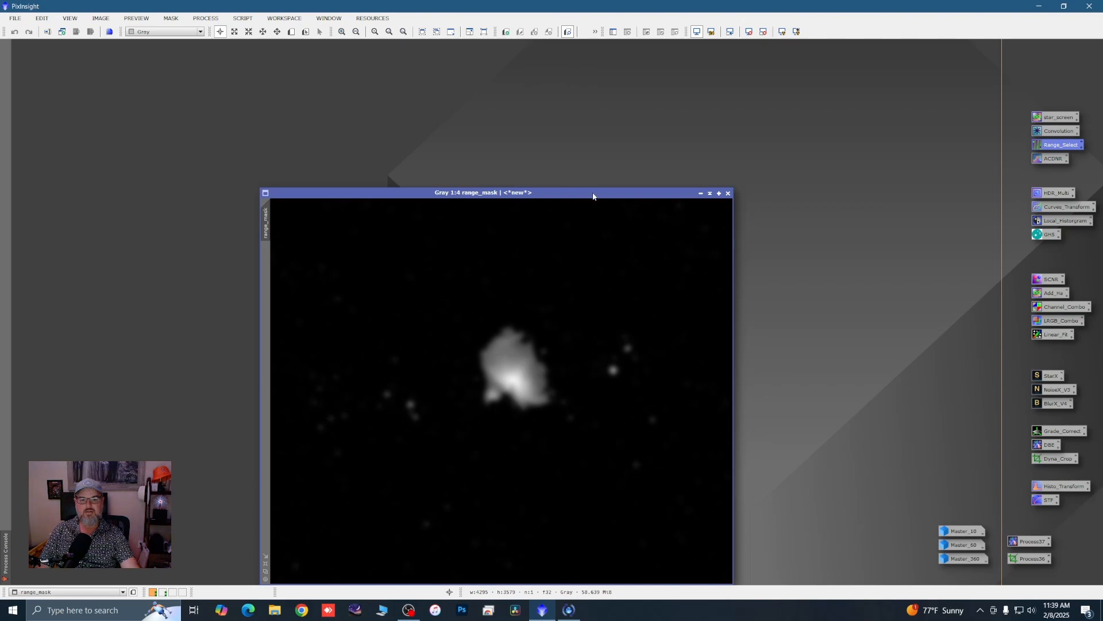
drag(593, 196, 435, 93)
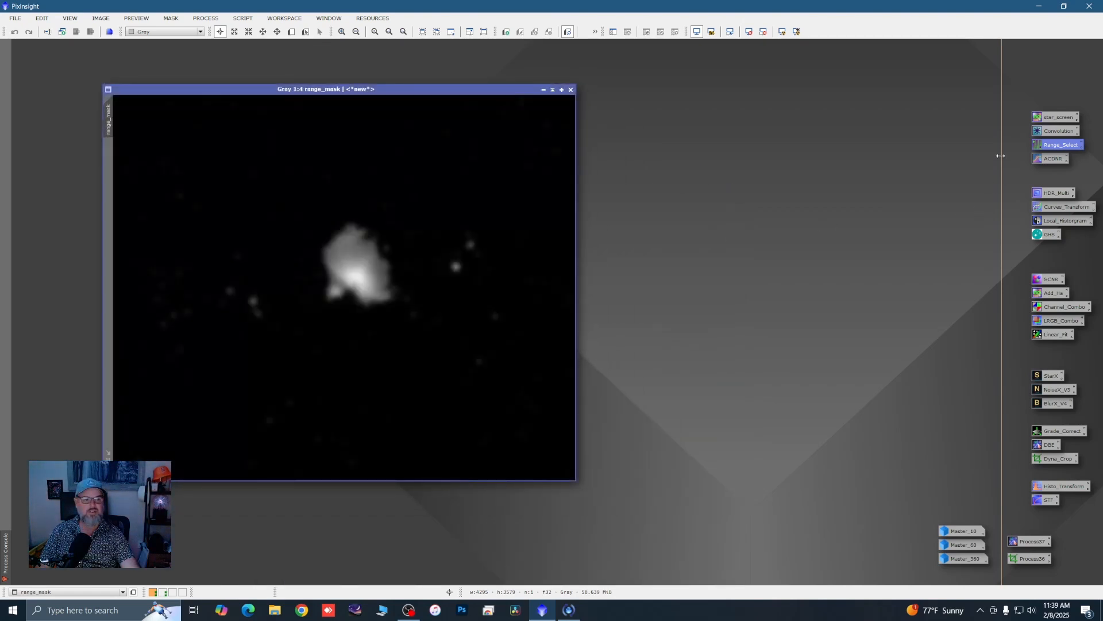
double_click(1054, 134)
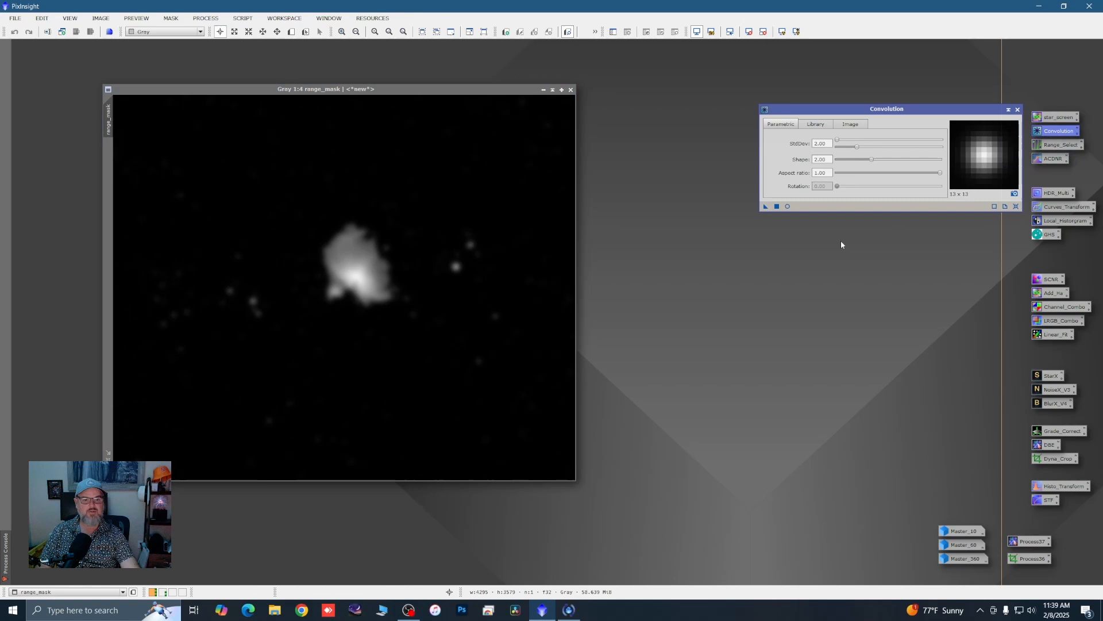
click(787, 206)
drag(838, 143, 872, 142)
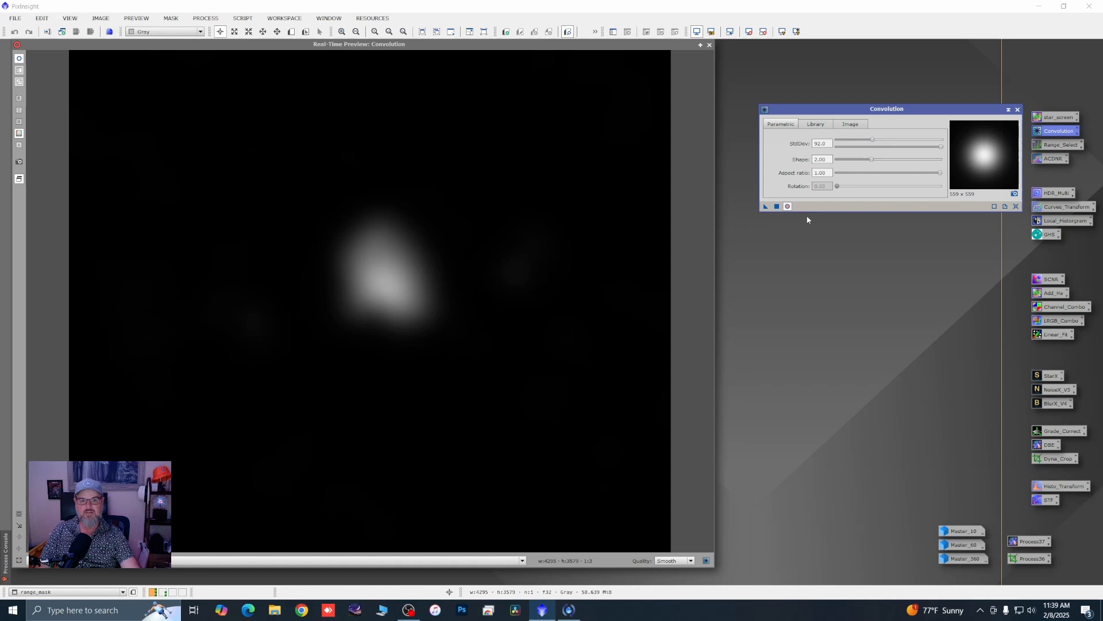
click(777, 207)
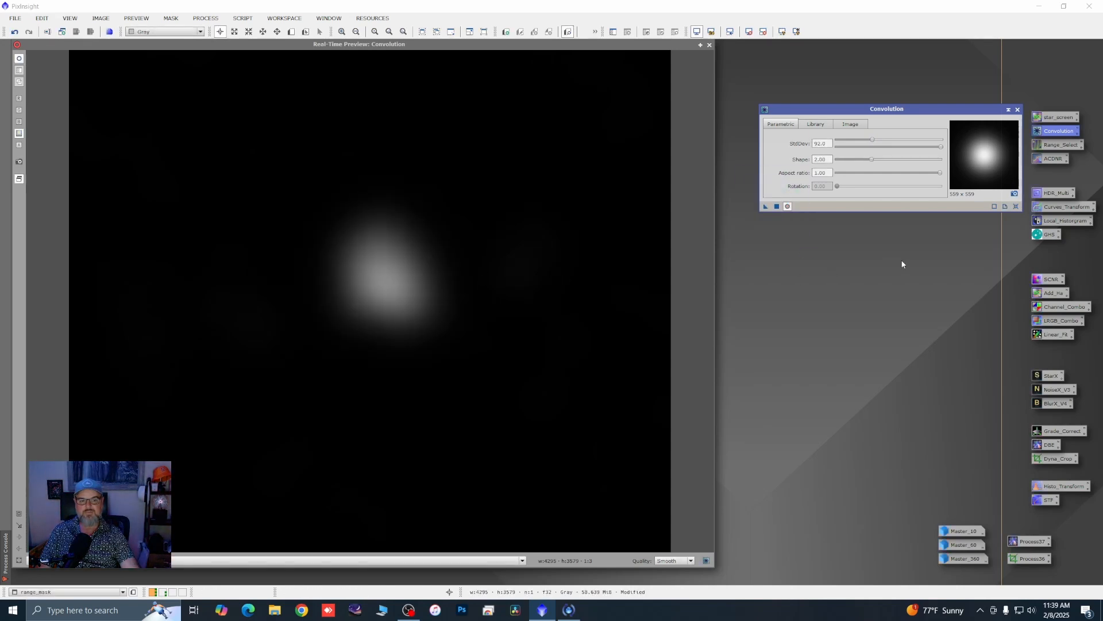
click(1018, 109)
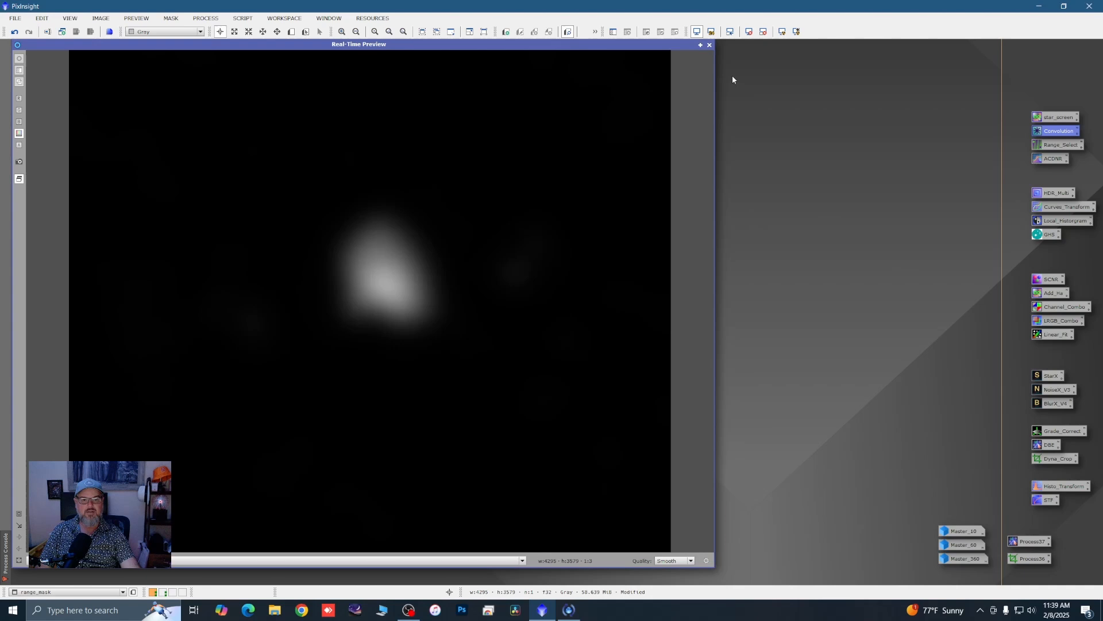
click(710, 45)
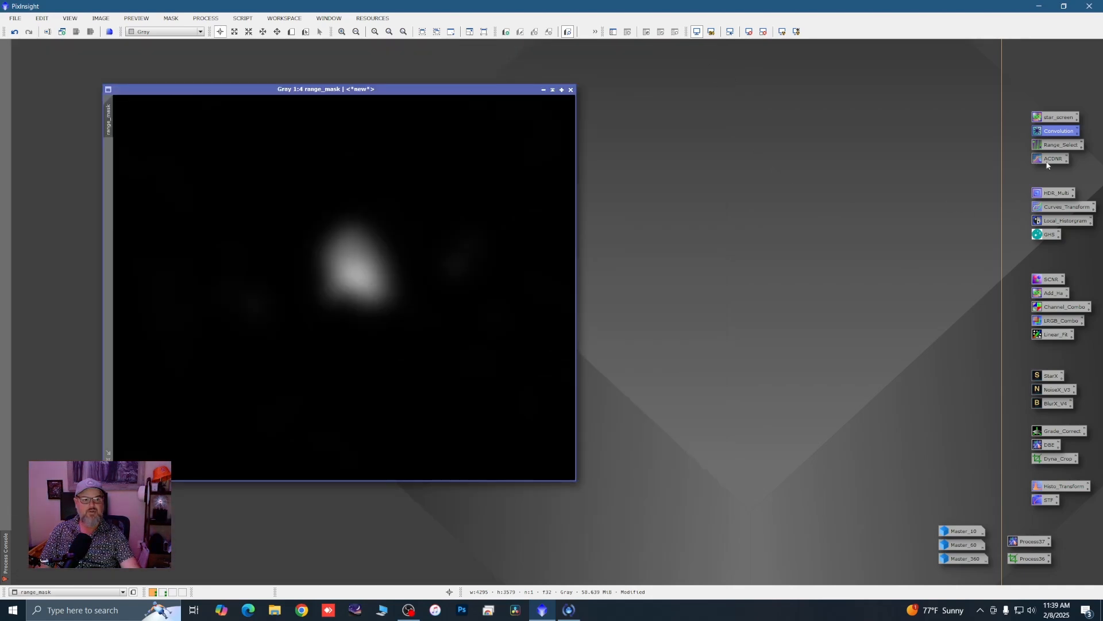
Step: Brighten range_mask using CurvesTransformation with a midpoint at input about 0.51 and output about 0.56, then close the process and preview
double_click(1045, 208)
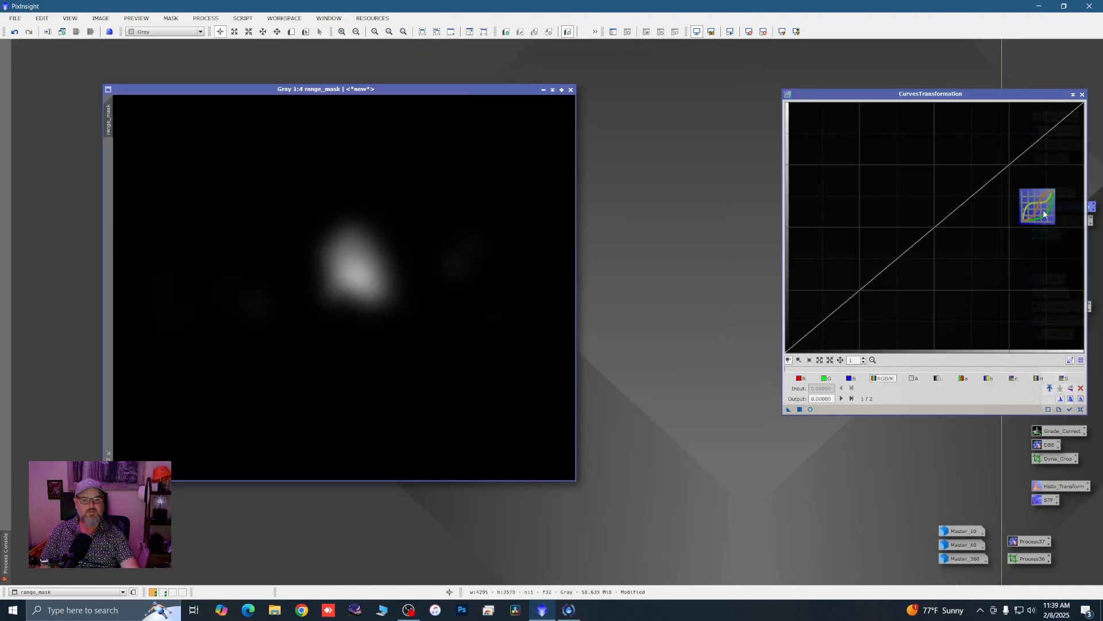
click(812, 410)
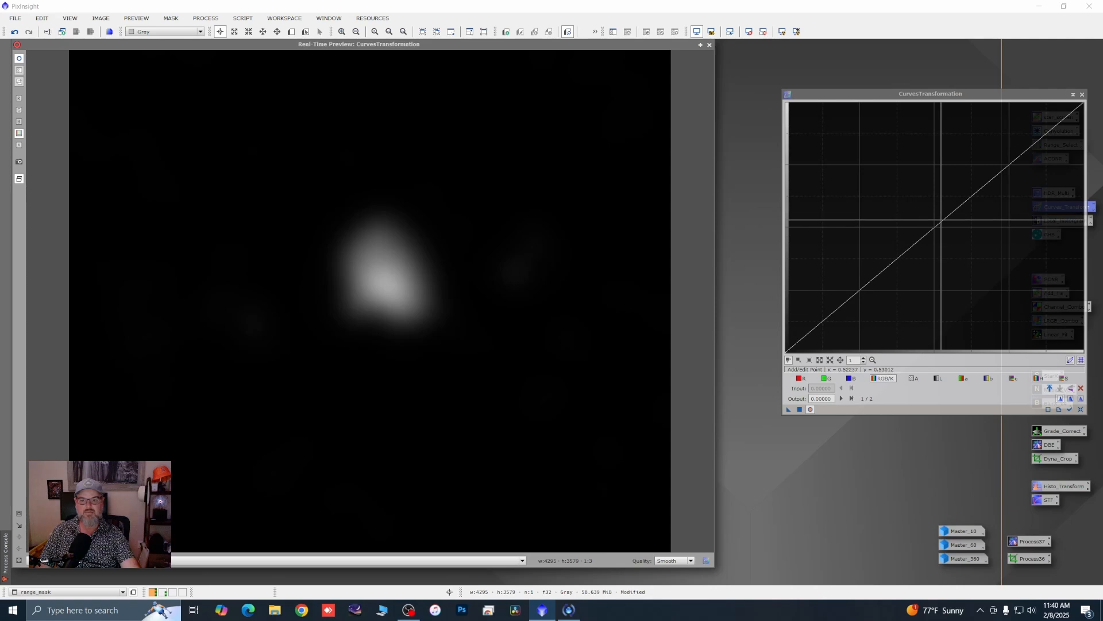
click(938, 214)
drag(938, 213, 938, 211)
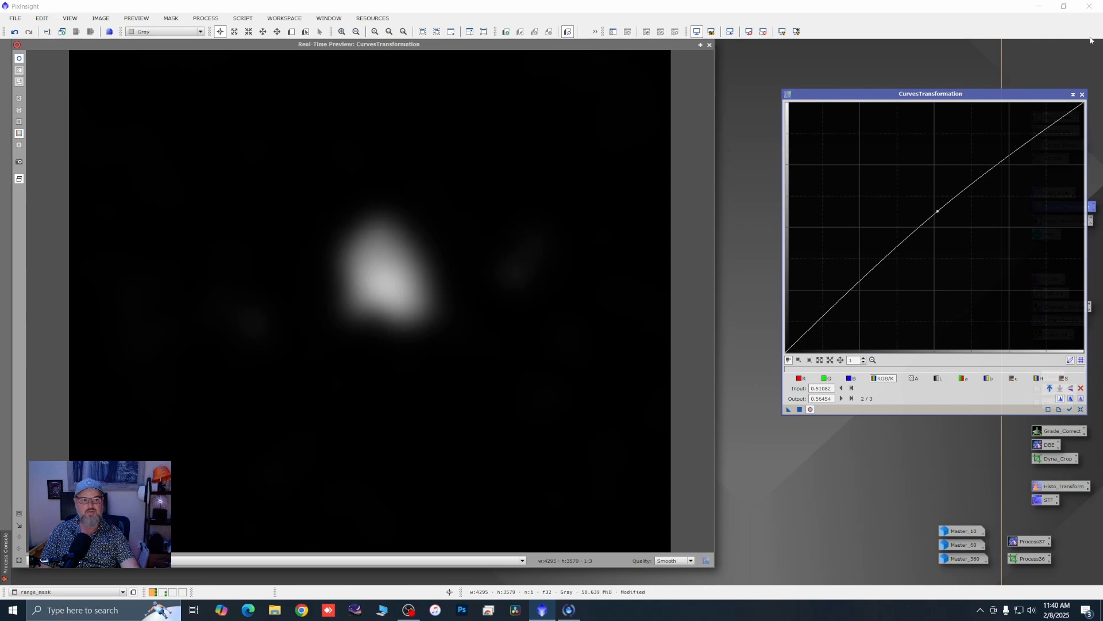
click(1083, 94)
click(710, 45)
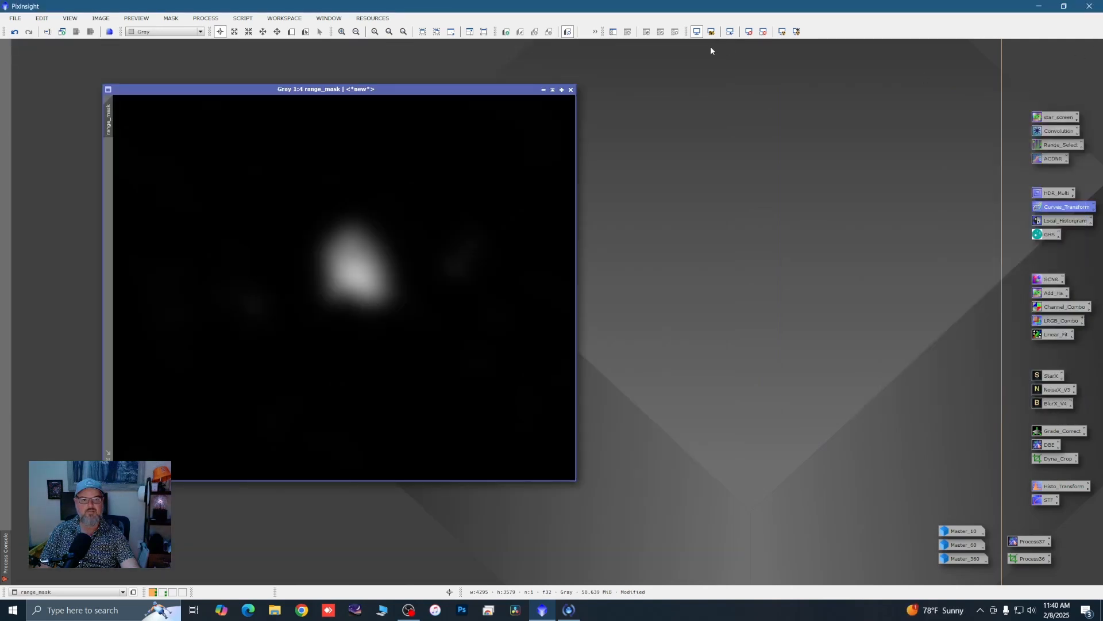
Step: Minimize range_mask and place its icon beside the stacked master image icons
click(543, 91)
drag(373, 291, 634, 458)
drag(733, 491, 862, 545)
drag(638, 465, 878, 559)
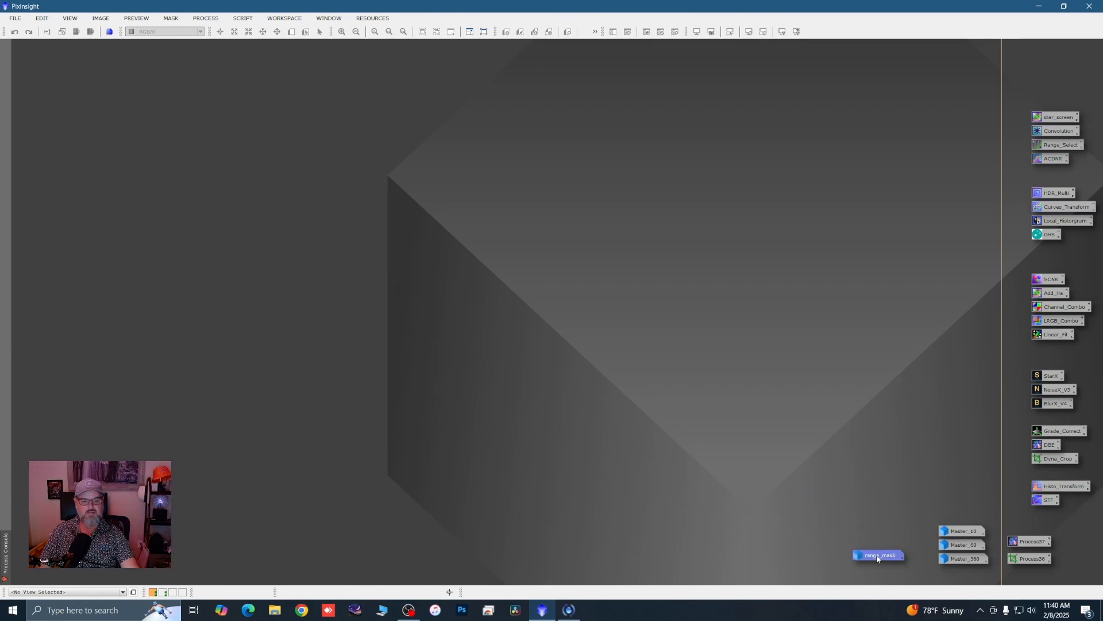
Step: Restore the Master_10 image, clone it, and minimize the original
double_click(949, 532)
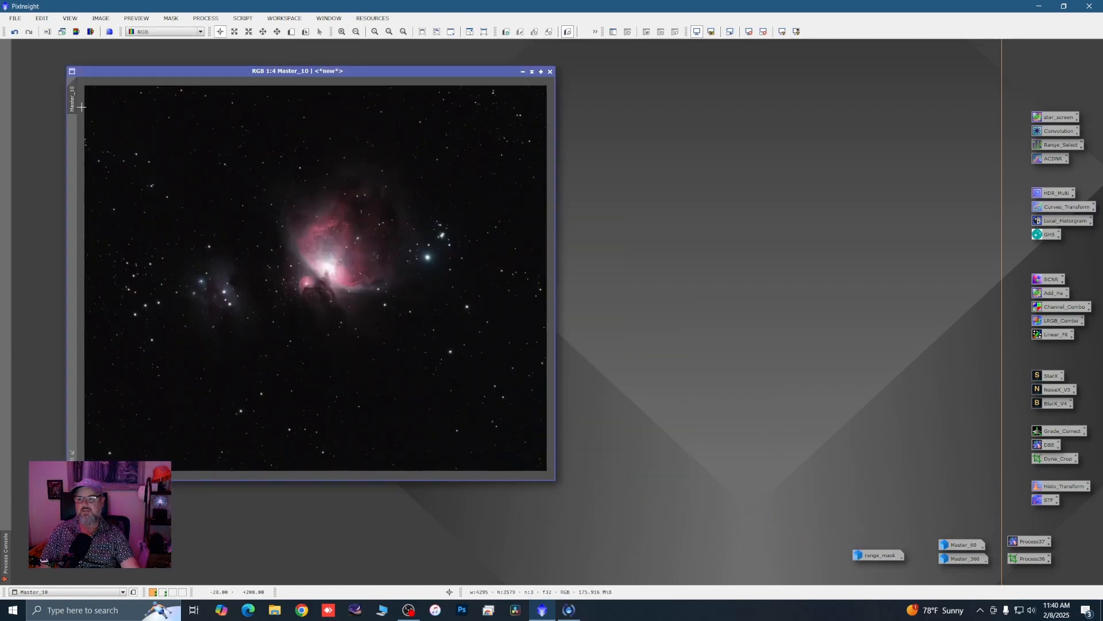
drag(76, 103, 93, 106)
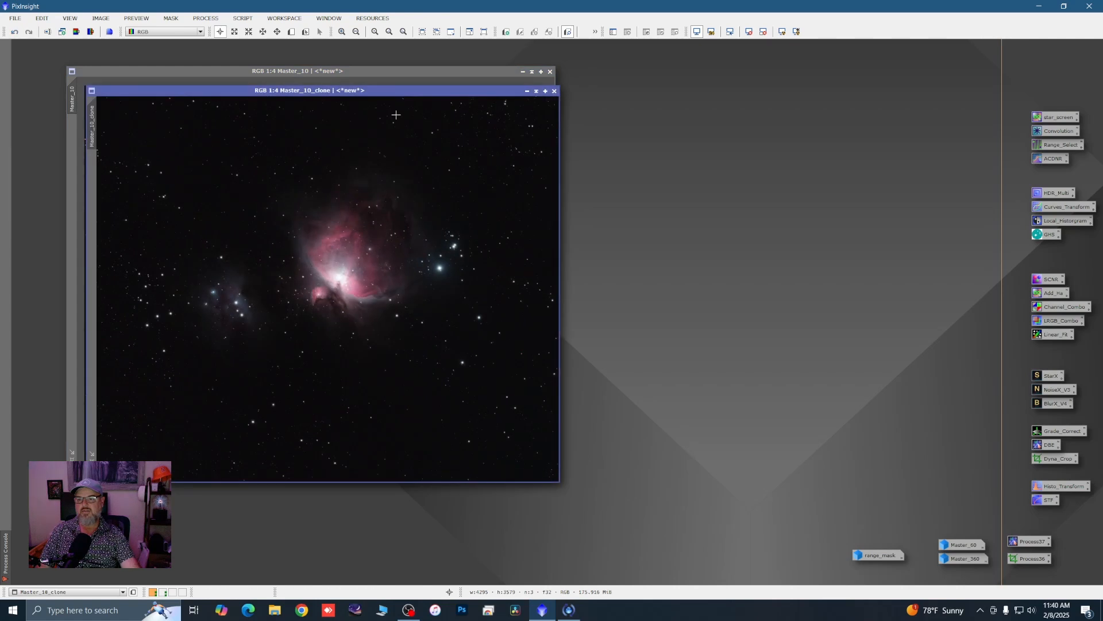
click(522, 71)
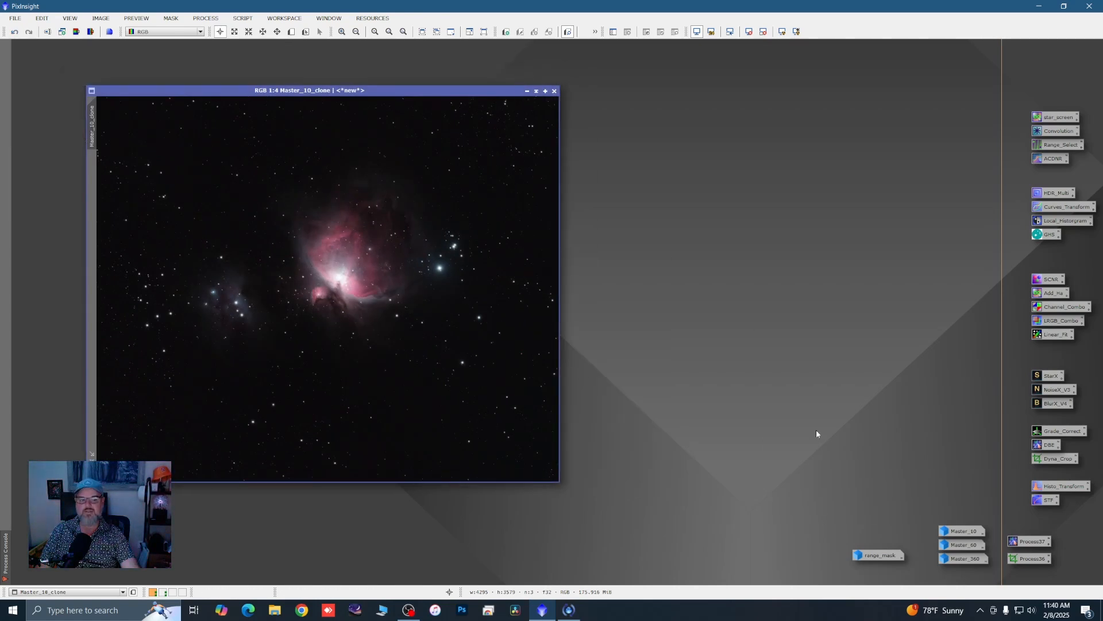
Step: Apply range_mask as the mask on Master_10_clone and minimize the mask image
double_click(867, 556)
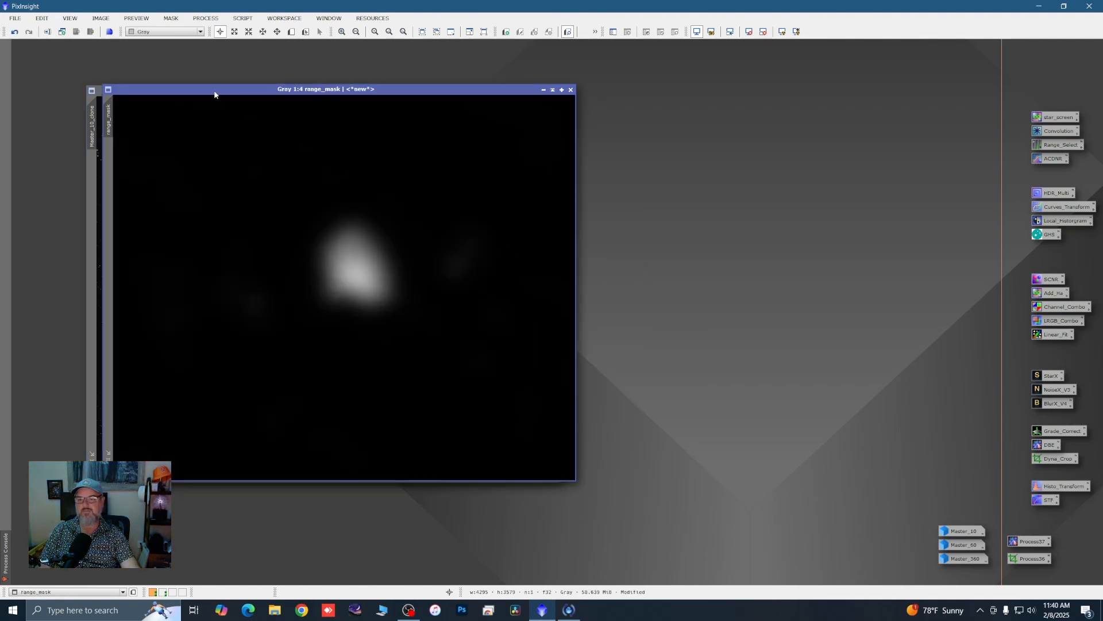
drag(214, 93, 237, 101)
drag(132, 116, 92, 173)
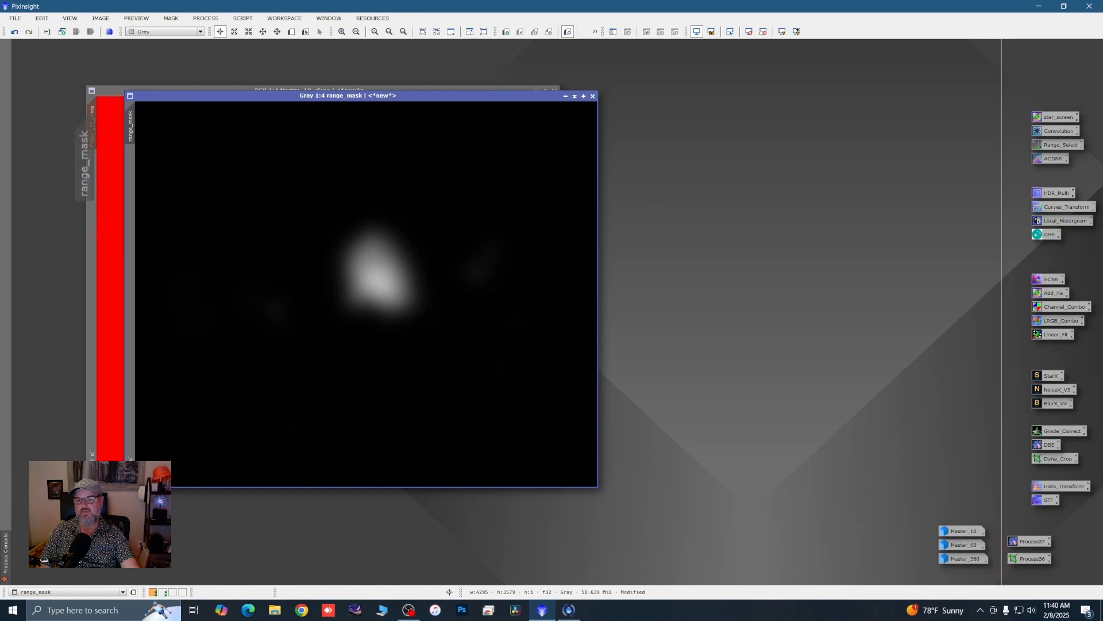
click(565, 96)
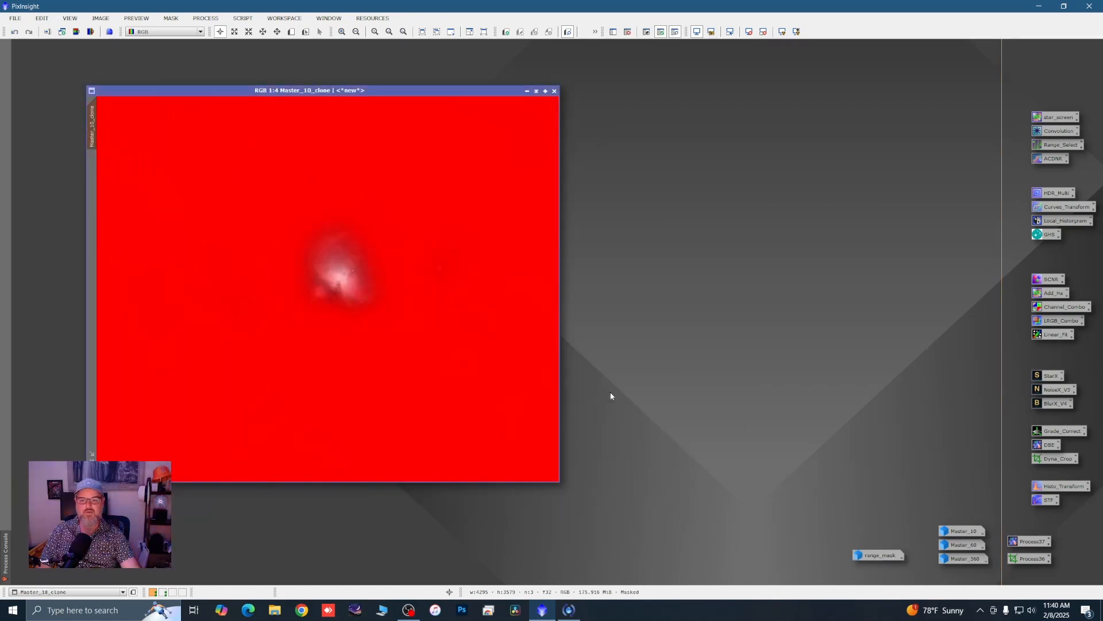
Step: Invert the mask on Master_10_clone and inspect its coverage around the nebula core
right_click(387, 260)
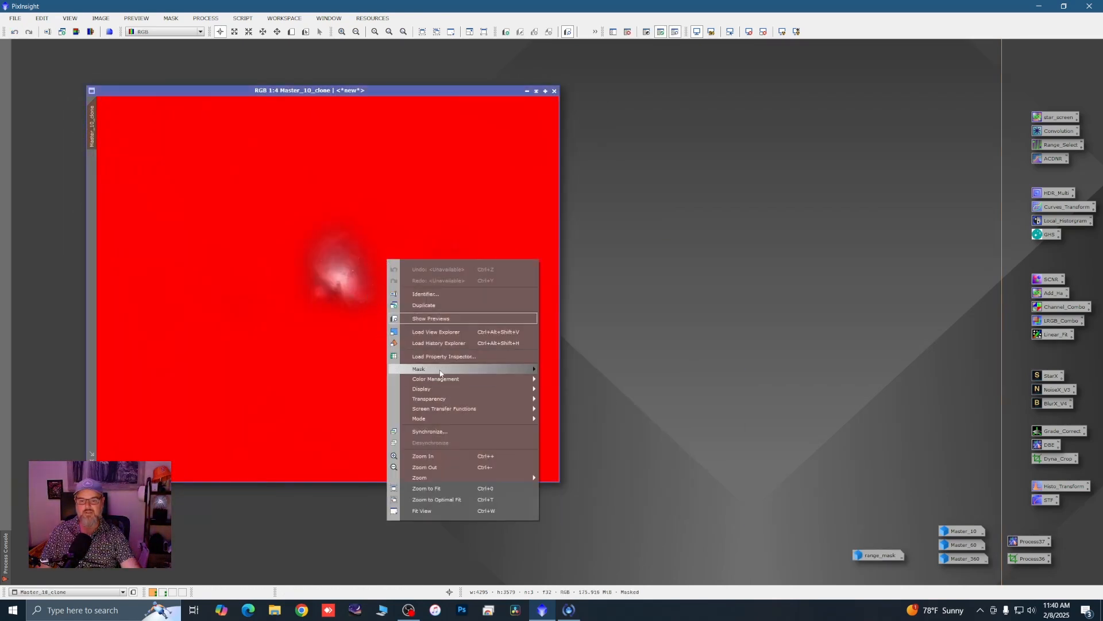
mouse_move(459, 369)
click(580, 394)
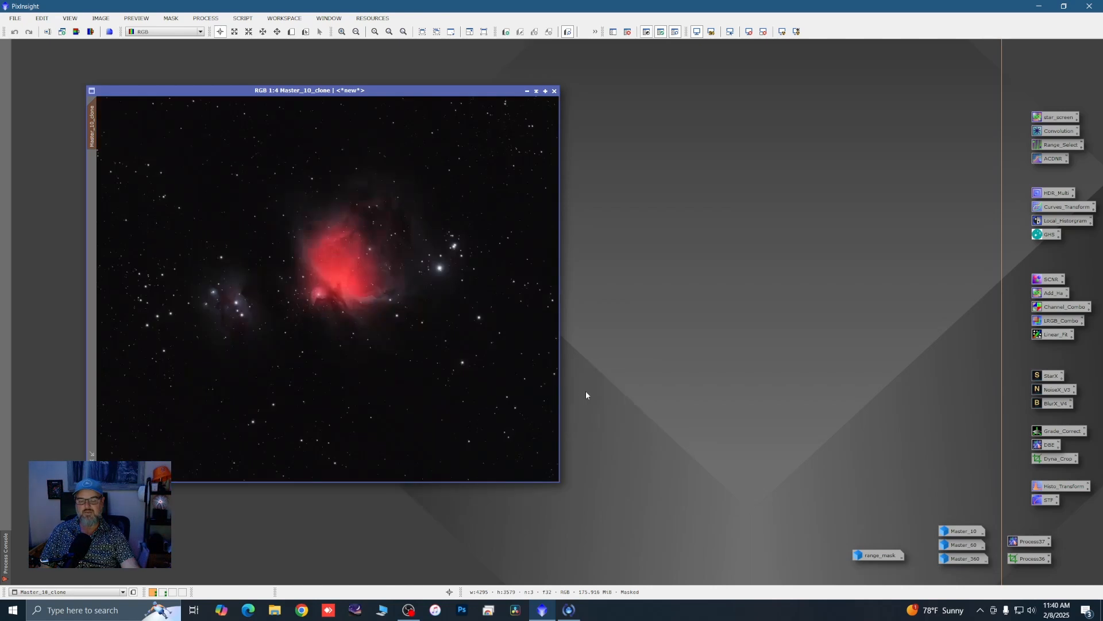
scroll(359, 244, up, 3)
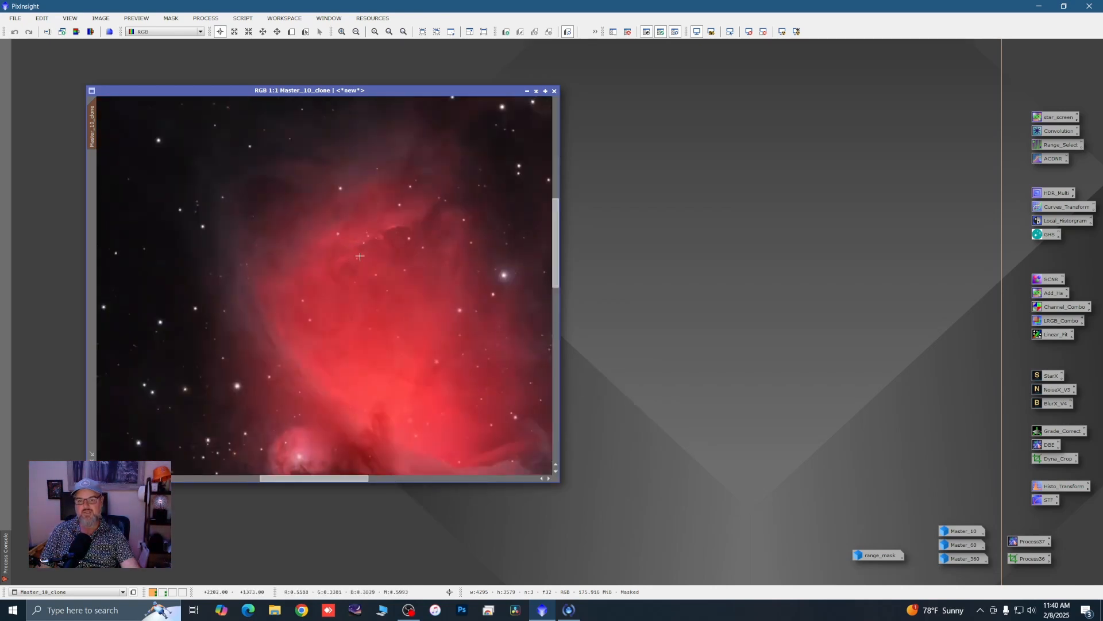
scroll(368, 316, down, 1)
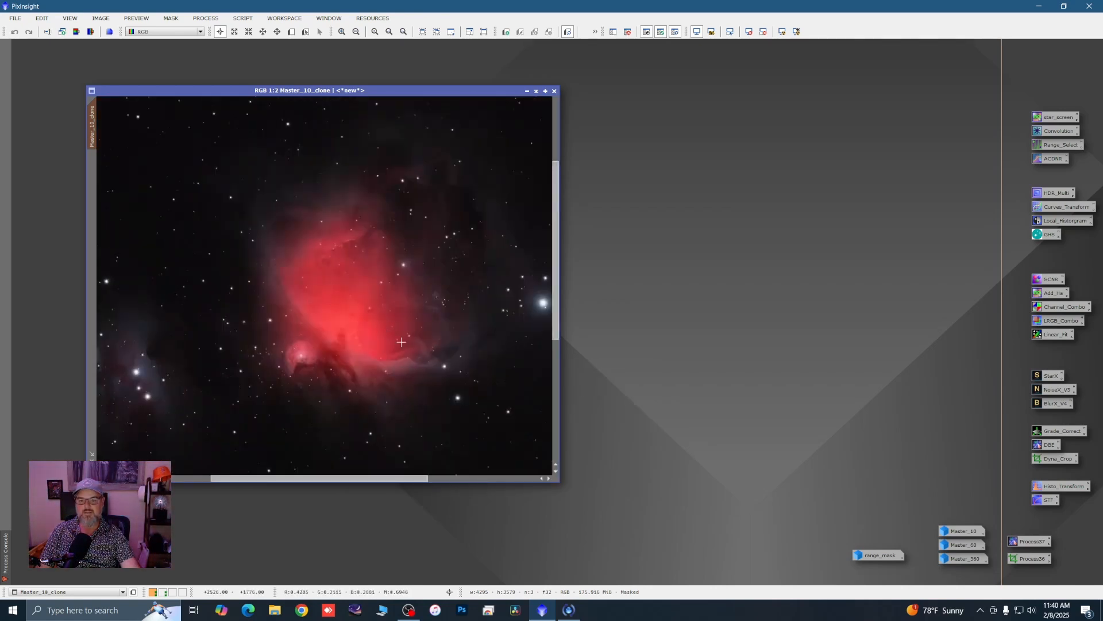
scroll(394, 327, down, 1)
scroll(355, 303, down, 1)
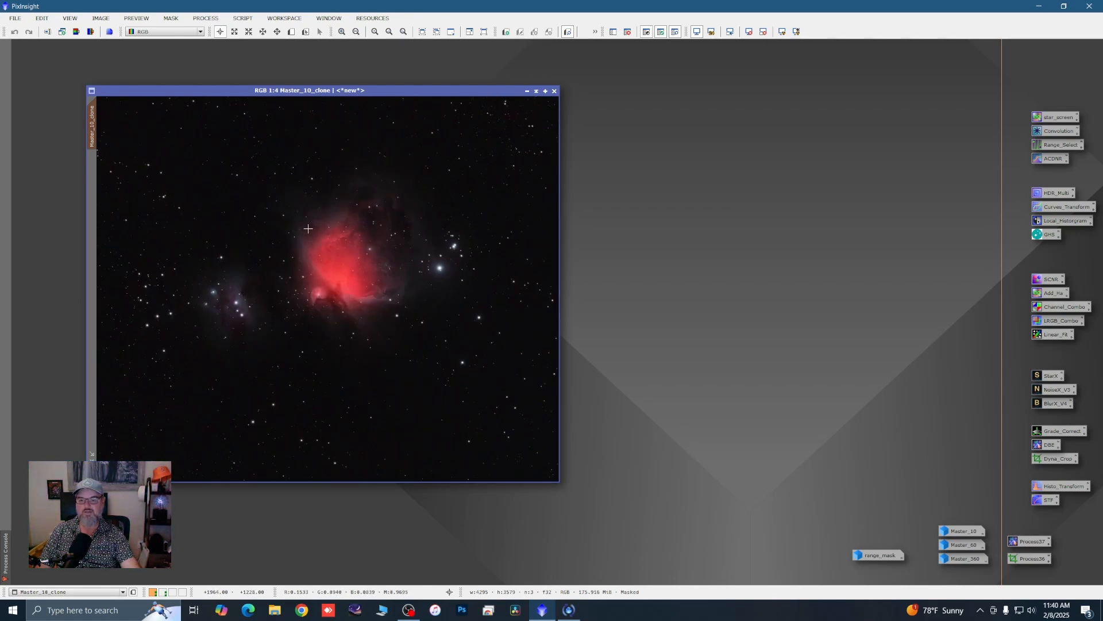
scroll(308, 229, down, 1)
Step: Hide the mask overlay on Master_10_clone while leaving the mask enabled
right_click(330, 259)
mouse_move(471, 369)
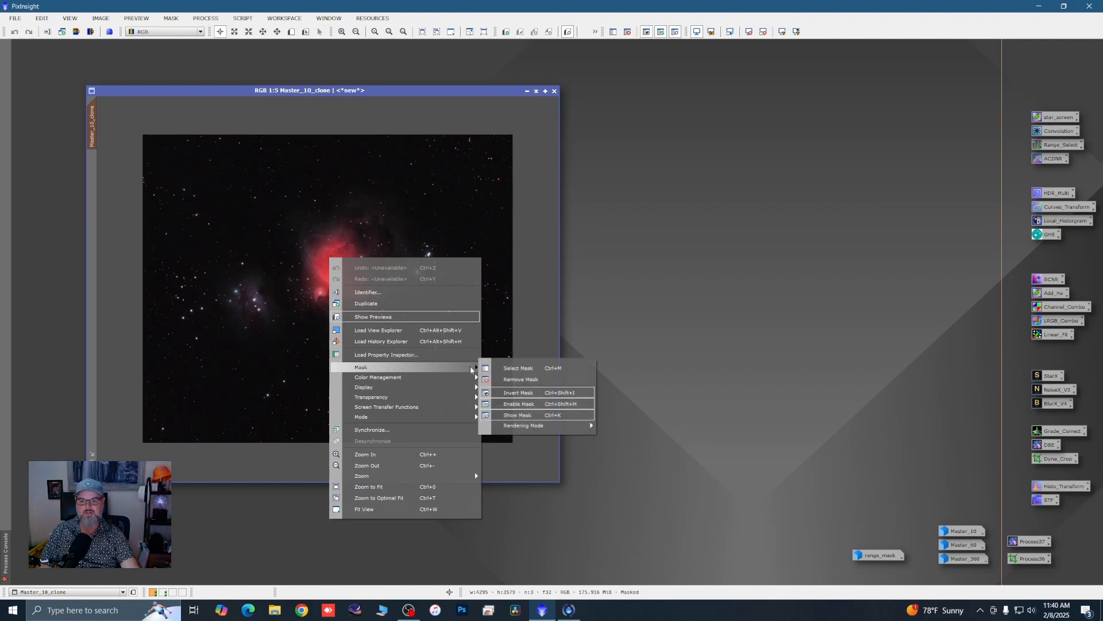
click(506, 414)
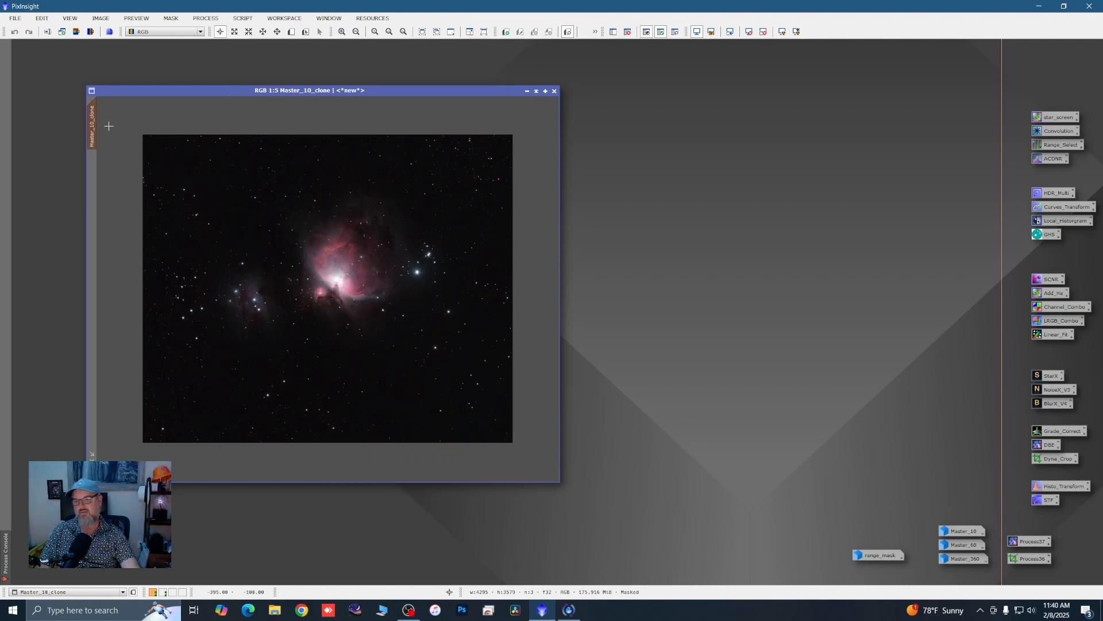
scroll(303, 226, up, 1)
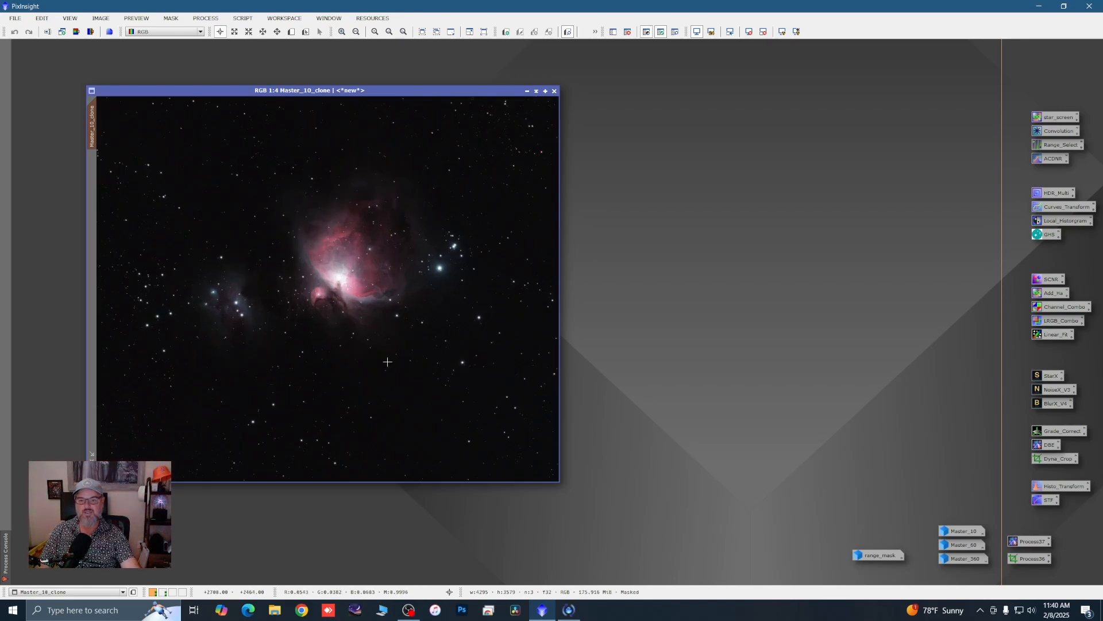
scroll(344, 299, down, 1)
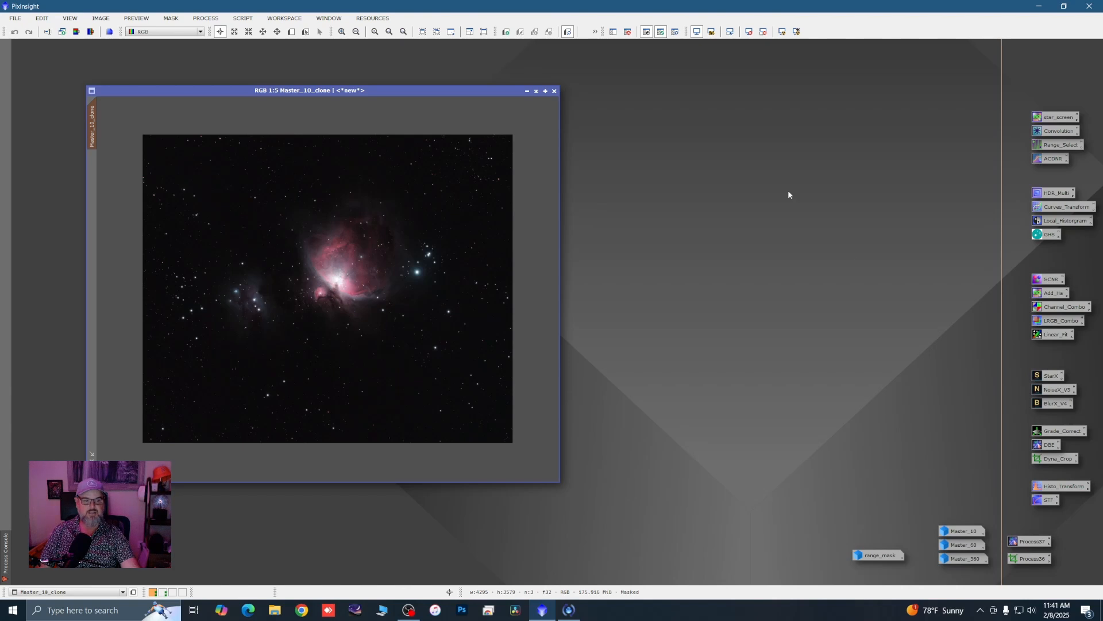
Step: Load the star_screen PixelMath process and replace its RGB/K expression with Master_60 in the Expression Editor
double_click(1042, 117)
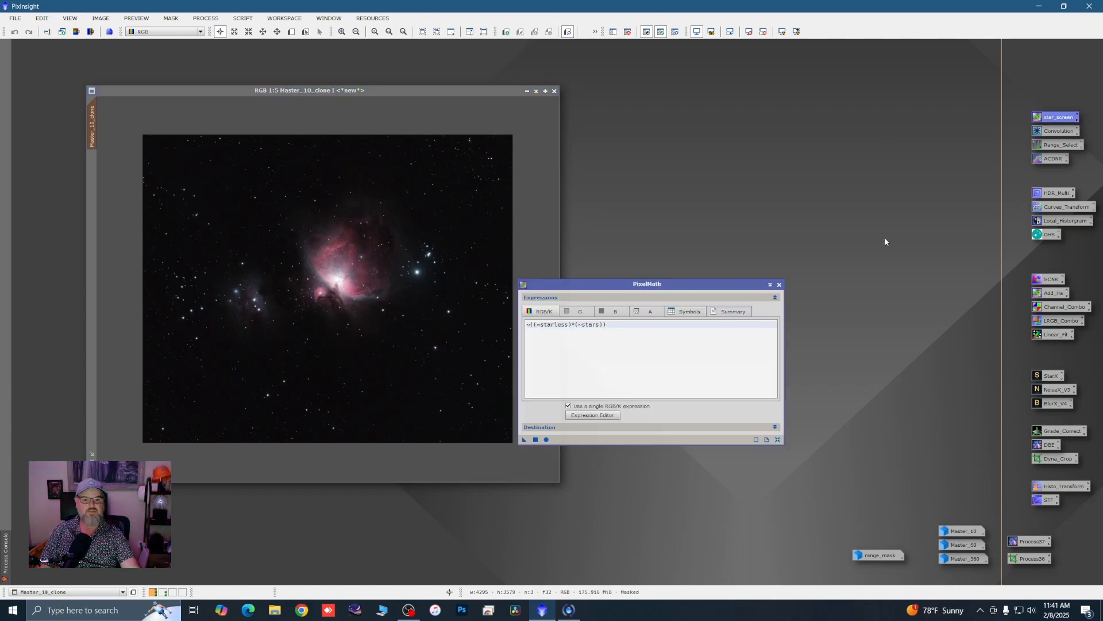
drag(708, 287, 867, 189)
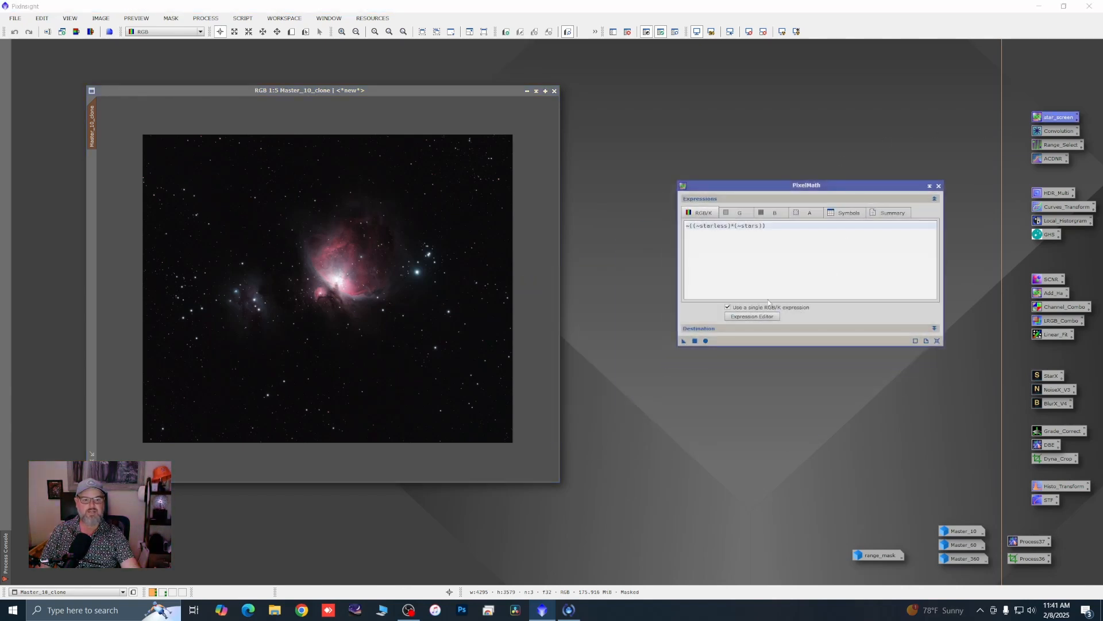
click(751, 317)
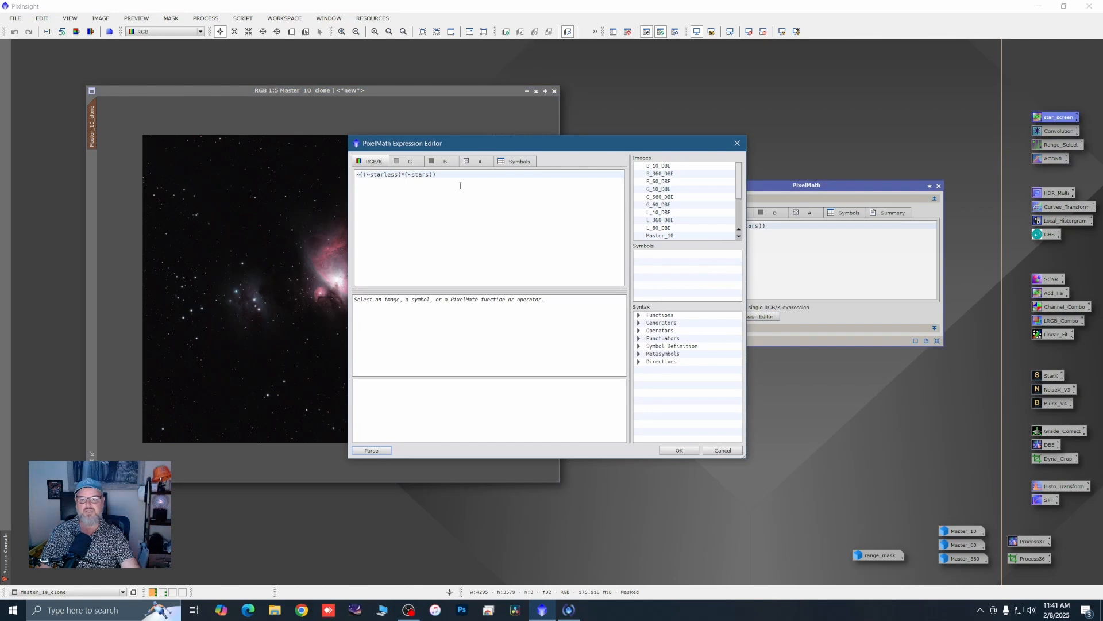
click(451, 177)
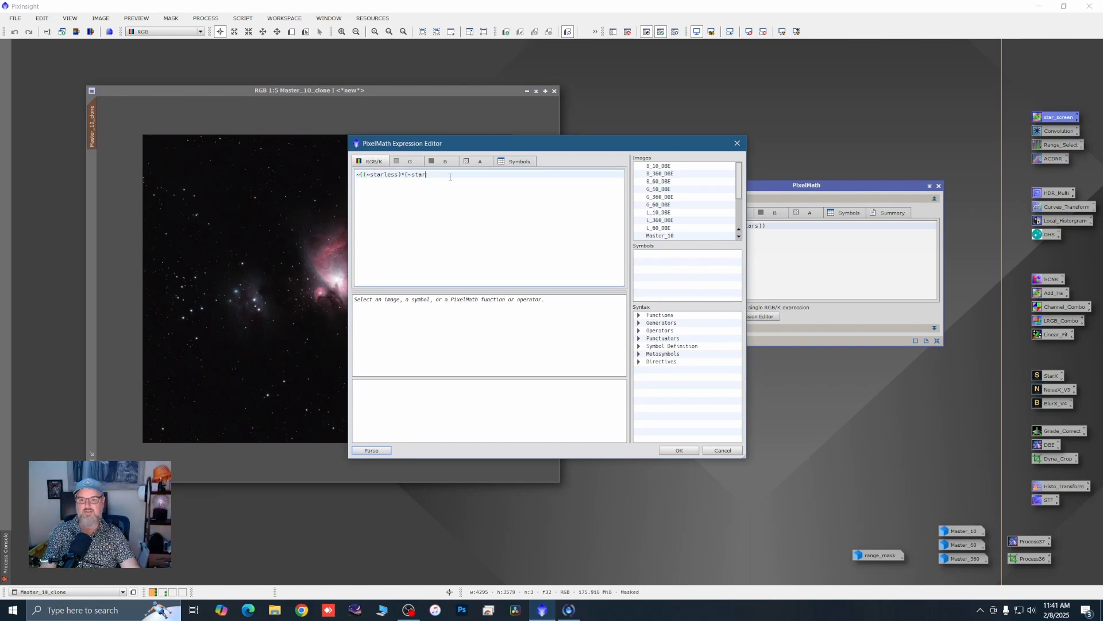
key(BackSpace)
key(BackSpace)
key(BackSpace)
key(BackSpace)
key(BackSpace)
key(BackSpace)
key(BackSpace)
key(BackSpace)
key(BackSpace)
key(BackSpace)
key(BackSpace)
key(BackSpace)
key(BackSpace)
key(BackSpace)
key(BackSpace)
key(BackSpace)
key(BackSpace)
key(BackSpace)
key(BackSpace)
key(BackSpace)
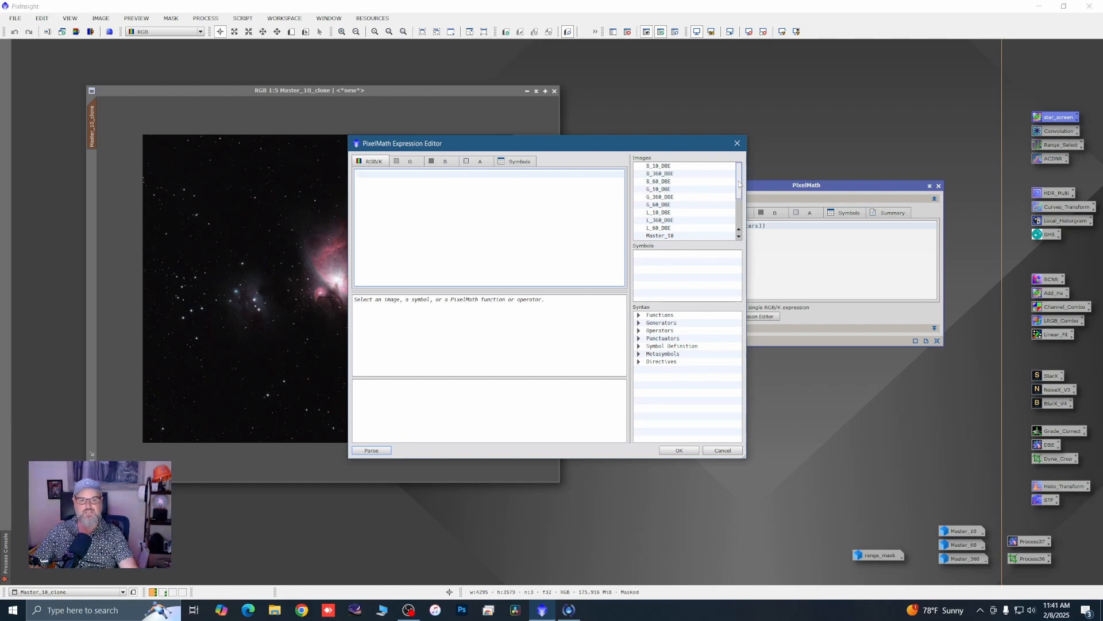
drag(740, 184, 740, 201)
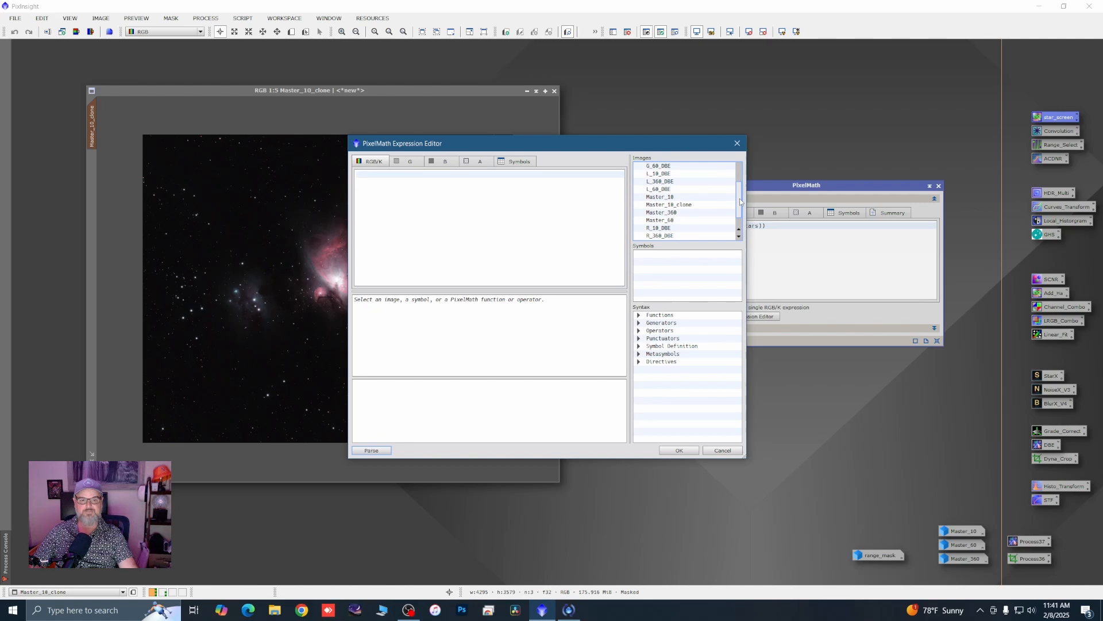
click(677, 222)
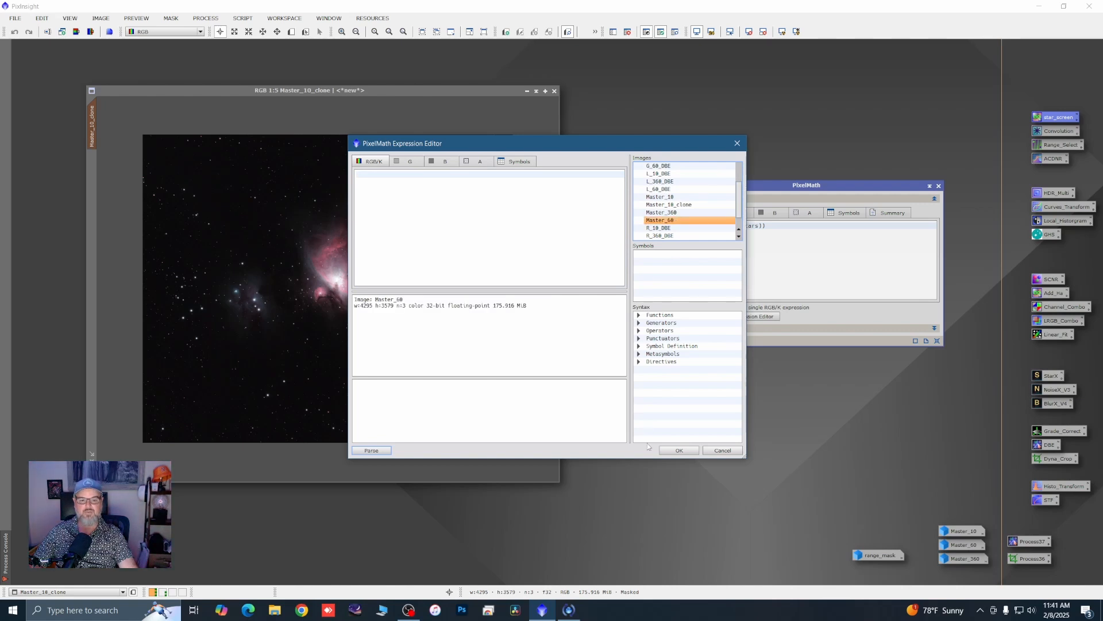
double_click(670, 221)
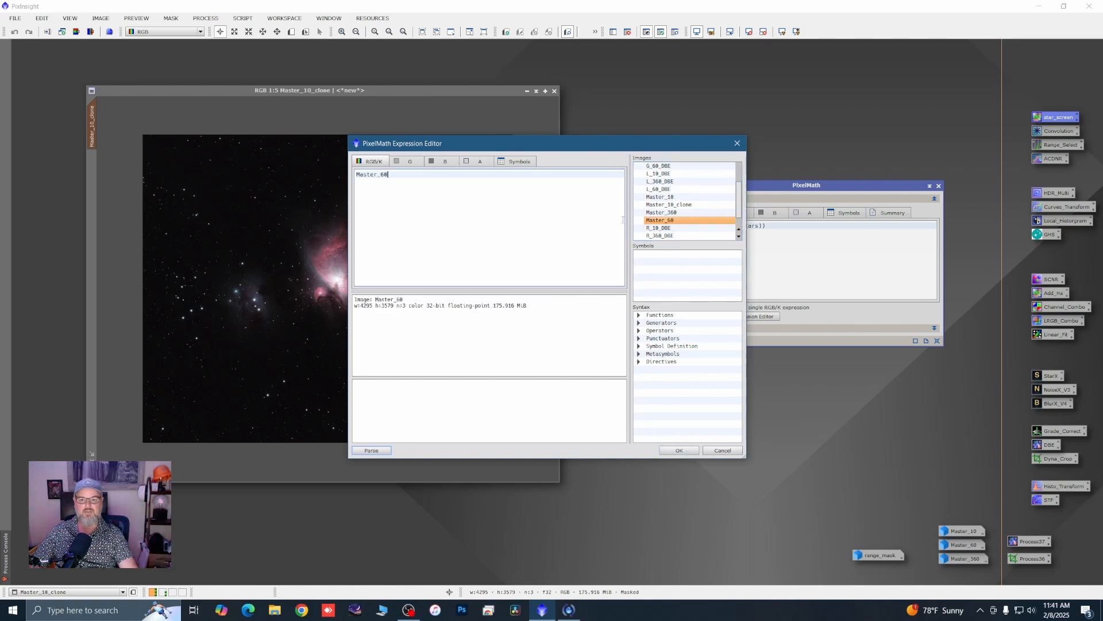
click(679, 450)
Step: Apply the PixelMath expression to Master_10_clone with Replace target image active, then close PixelMath
click(934, 329)
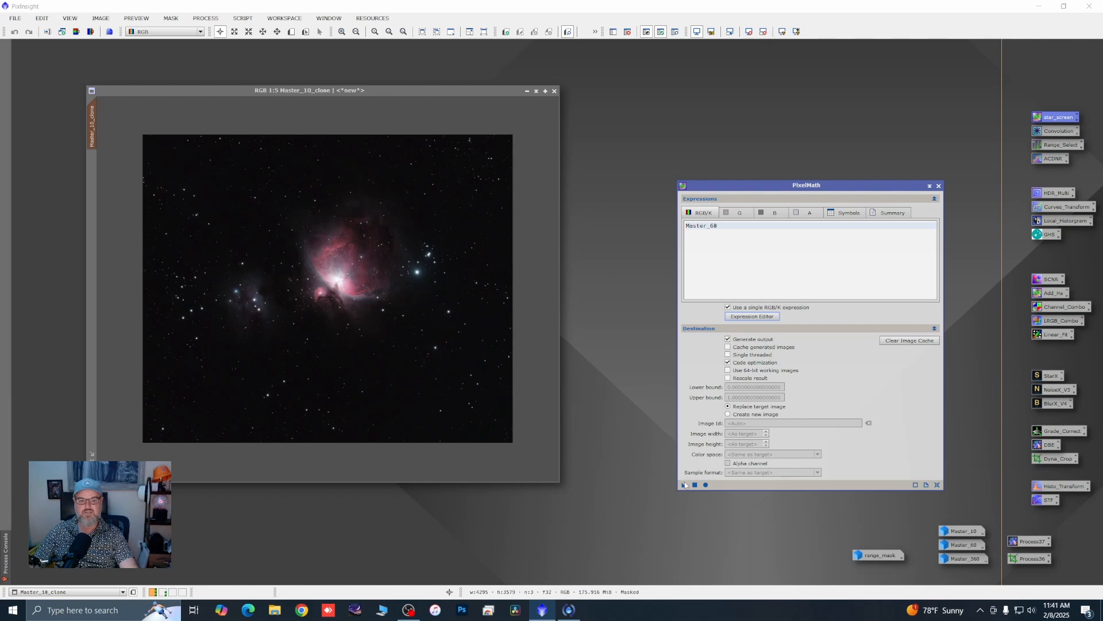
drag(684, 487, 463, 293)
click(939, 186)
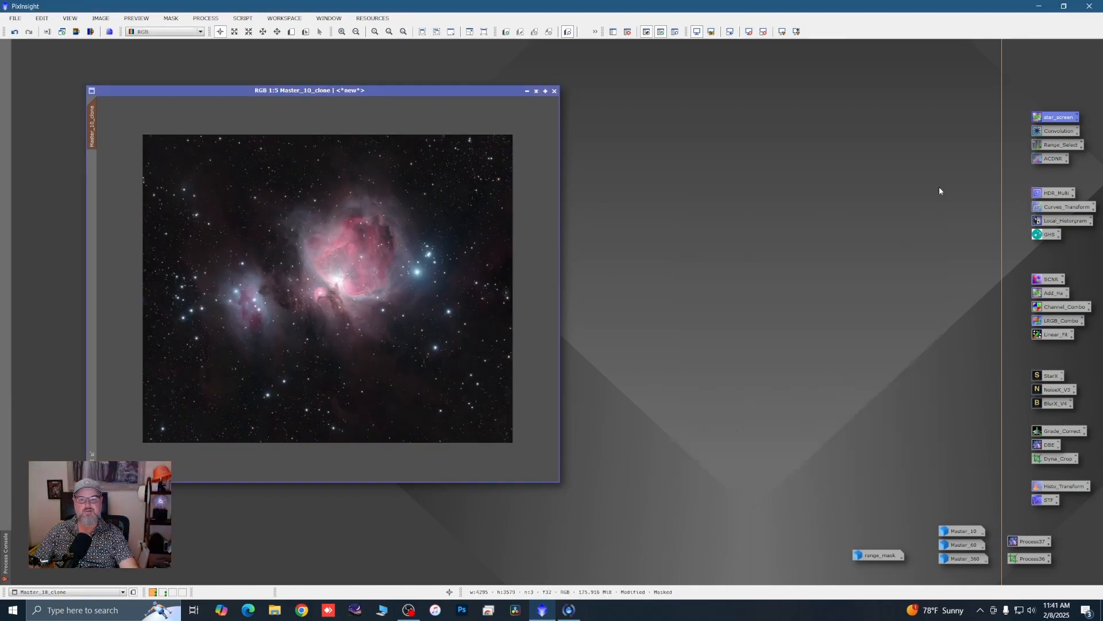
Step: Remove the mask from Master_10_clone and inspect the blended nebula core up close
right_click(211, 167)
mouse_move(322, 275)
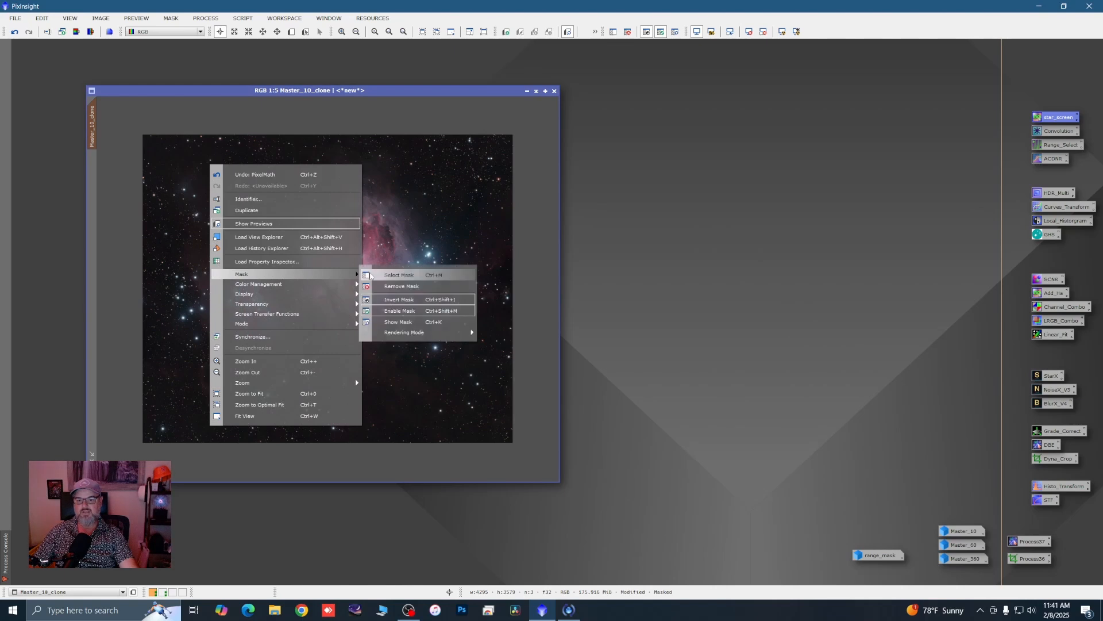
click(395, 293)
scroll(341, 283, up, 2)
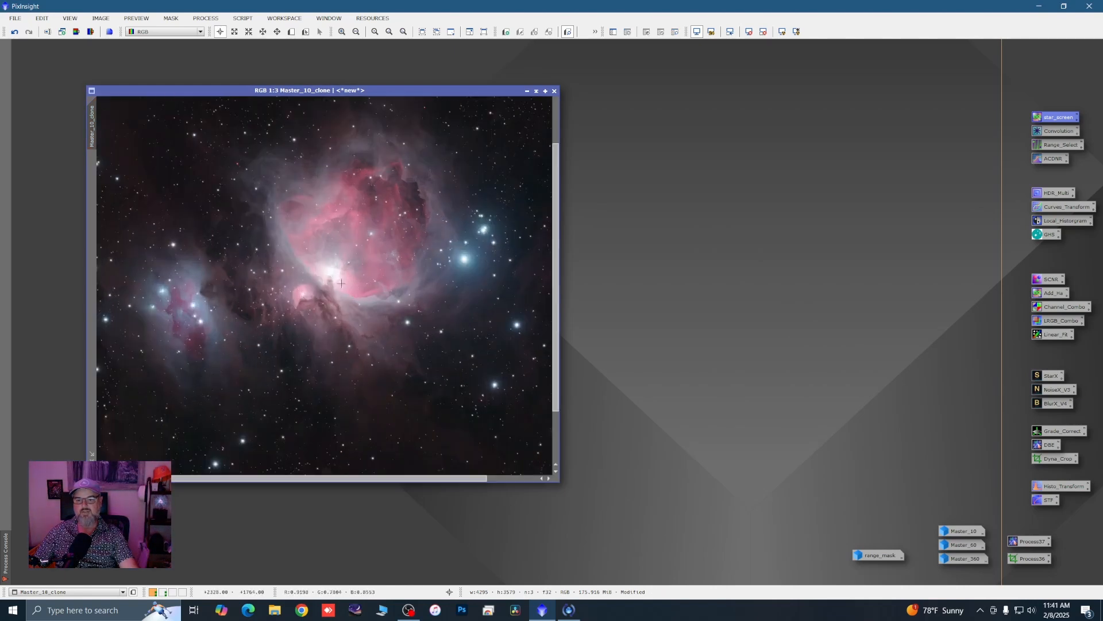
scroll(314, 230, up, 2)
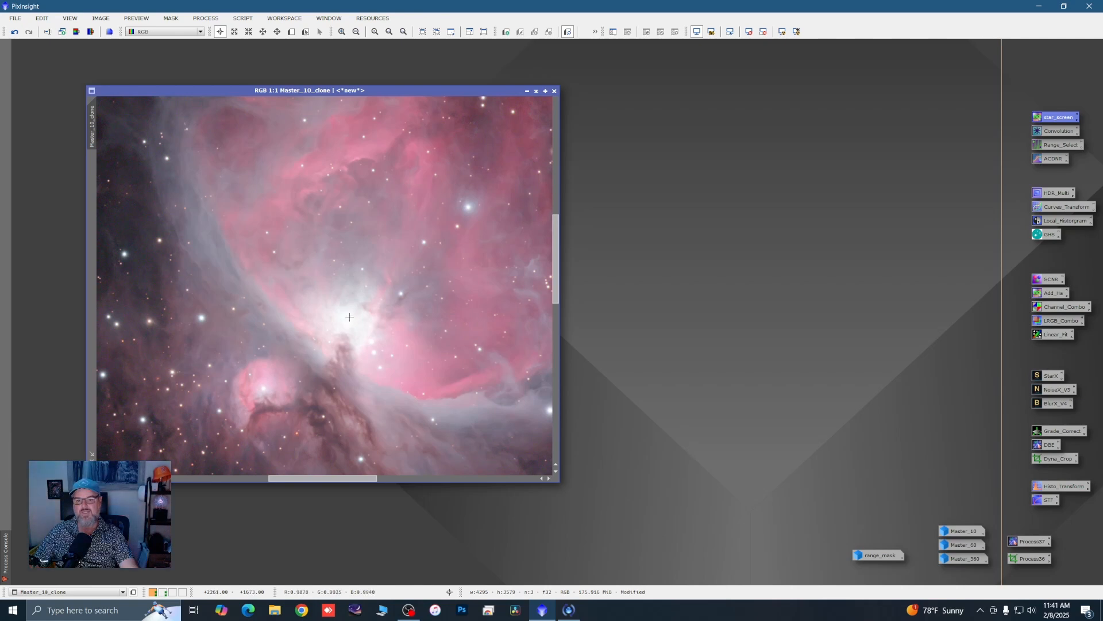
scroll(342, 309, down, 3)
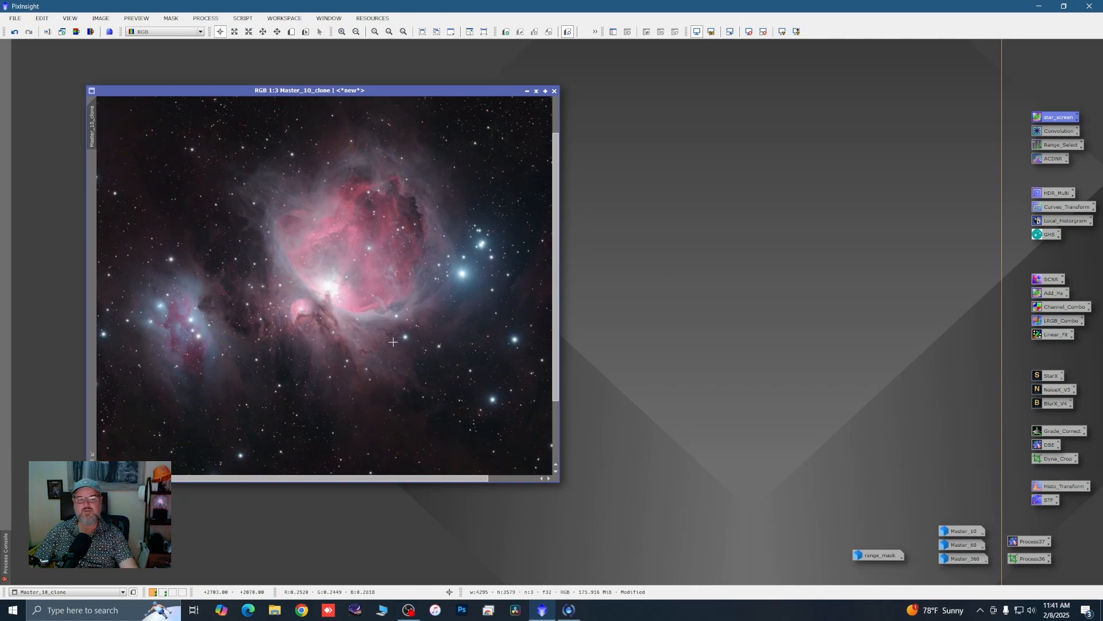
Step: Open the saved HDRMultiscaleTransform process, set the number of layers to 8, and enable To intensity
double_click(1047, 193)
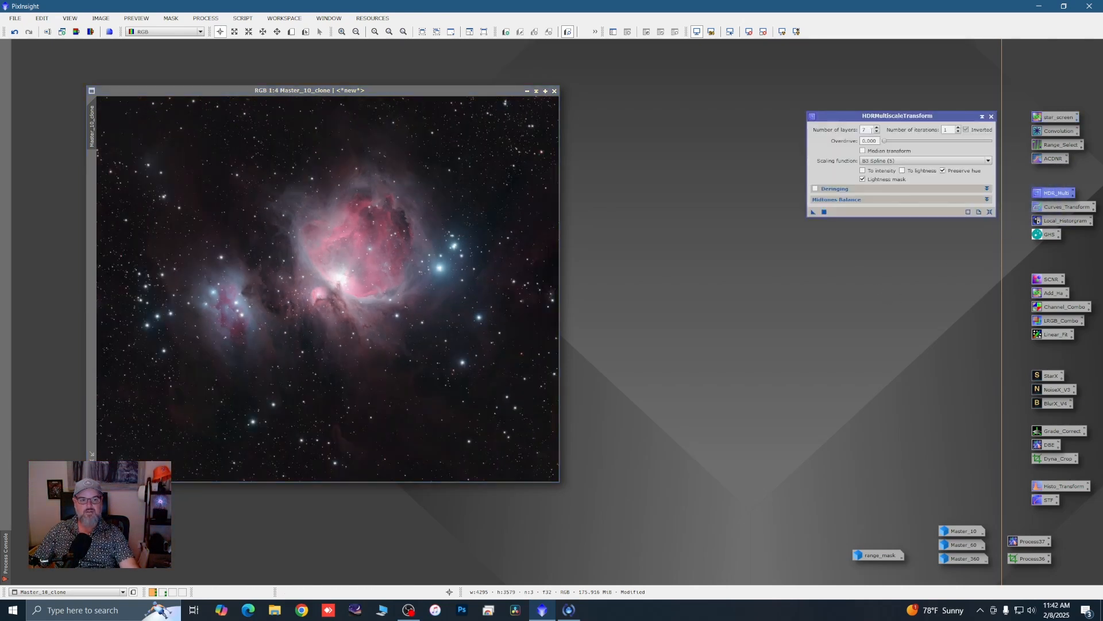
click(877, 128)
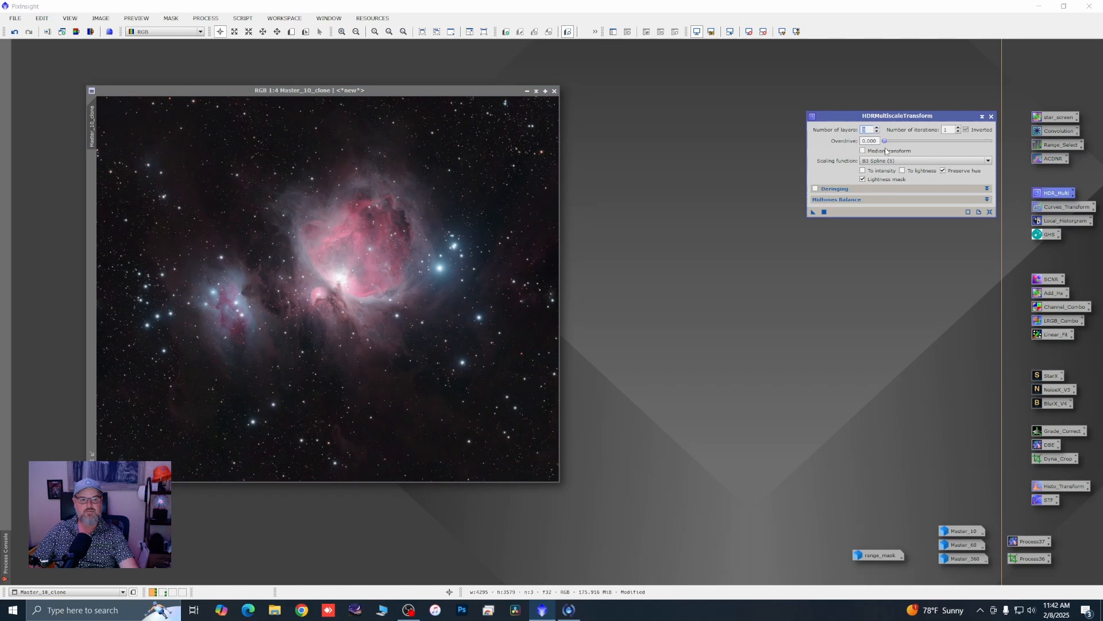
click(864, 171)
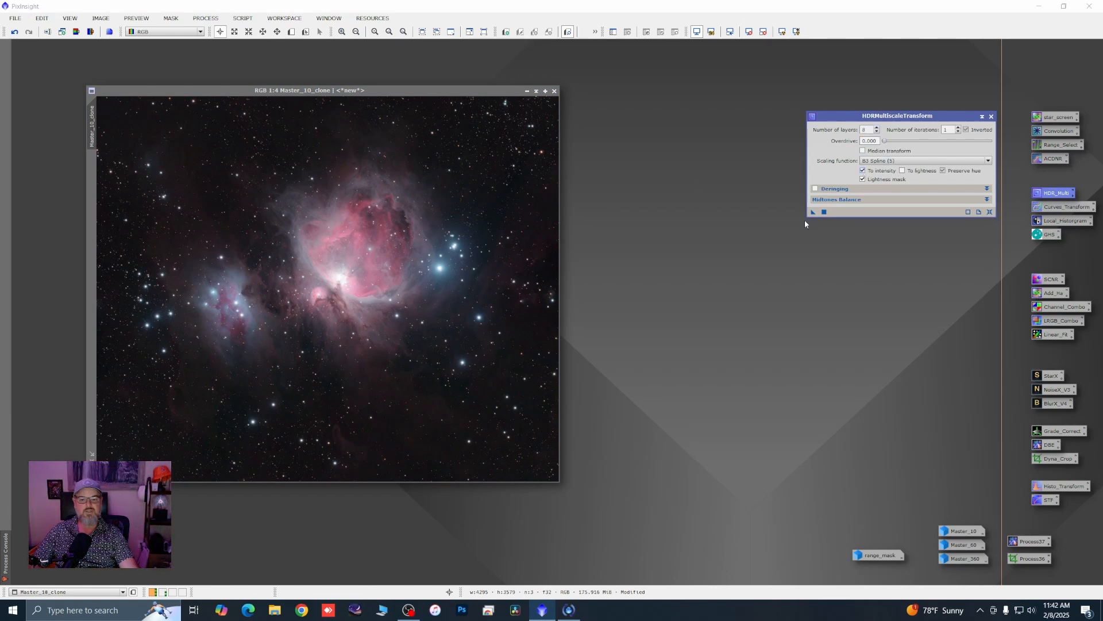
Step: Restore range_mask, reapply it as the mask on Master_10_clone, and minimize it again
double_click(869, 556)
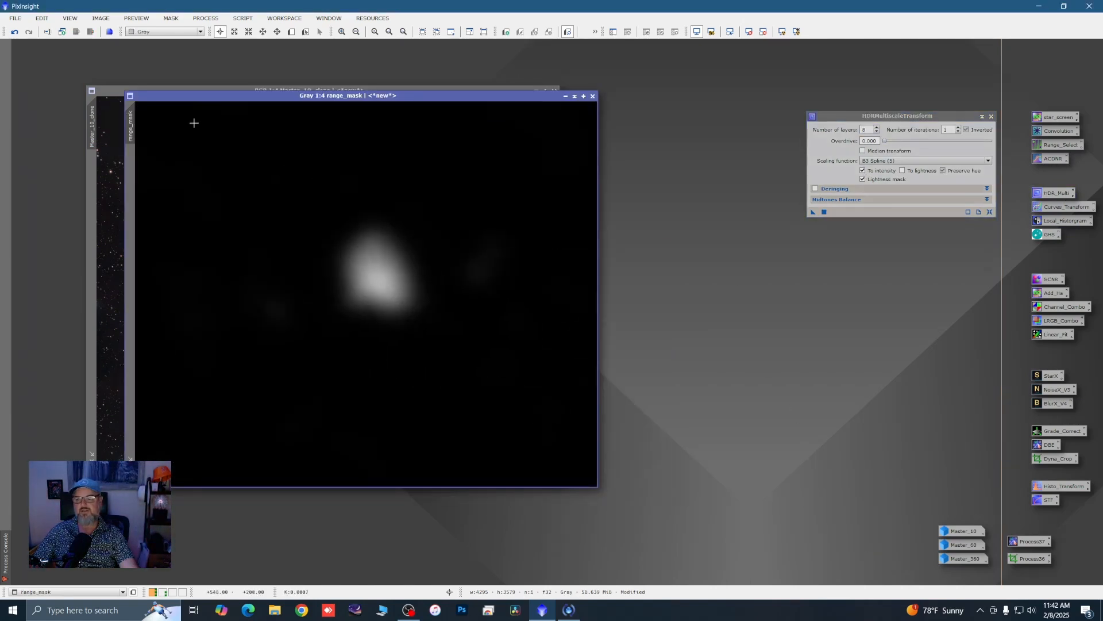
drag(132, 125, 93, 146)
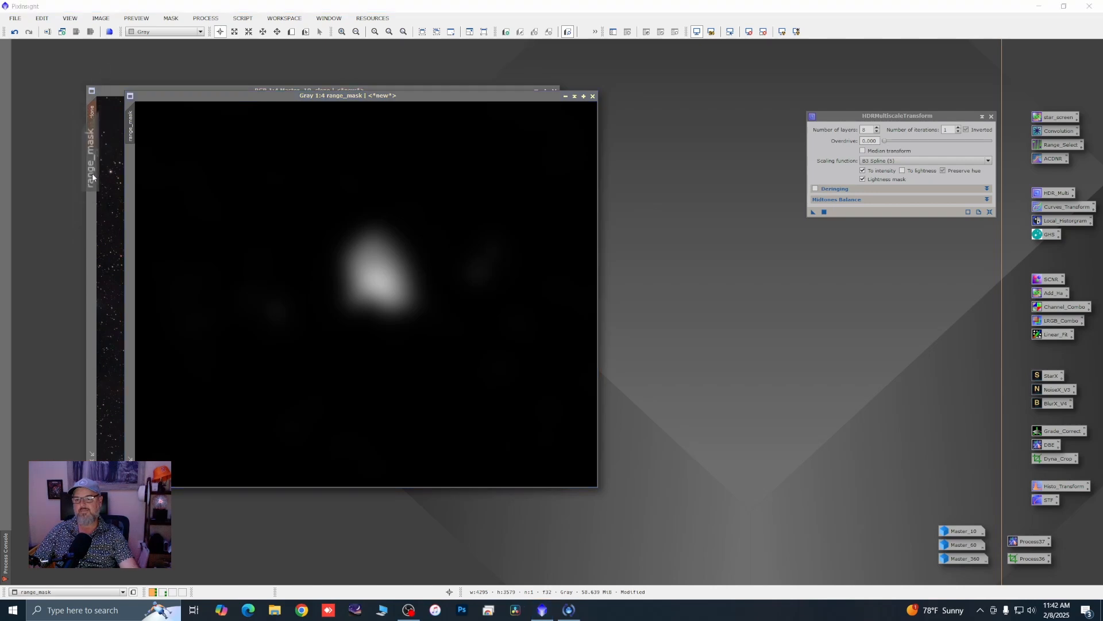
click(565, 96)
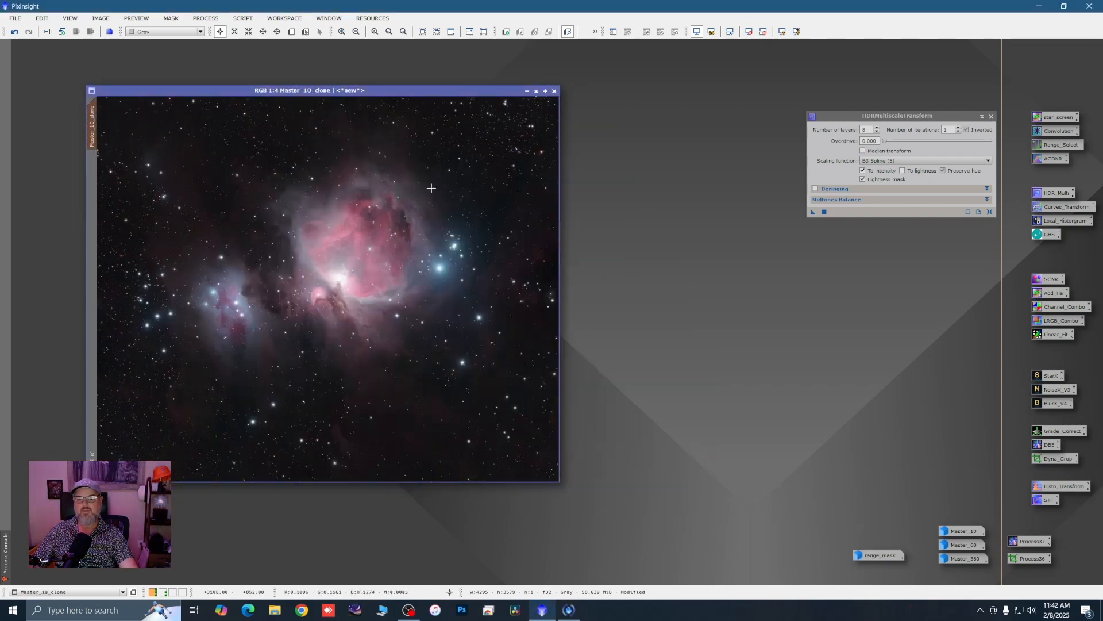
Step: Display the mask overlay on Master_10_clone to check which areas are protected, and hide it again
right_click(360, 224)
mouse_move(437, 332)
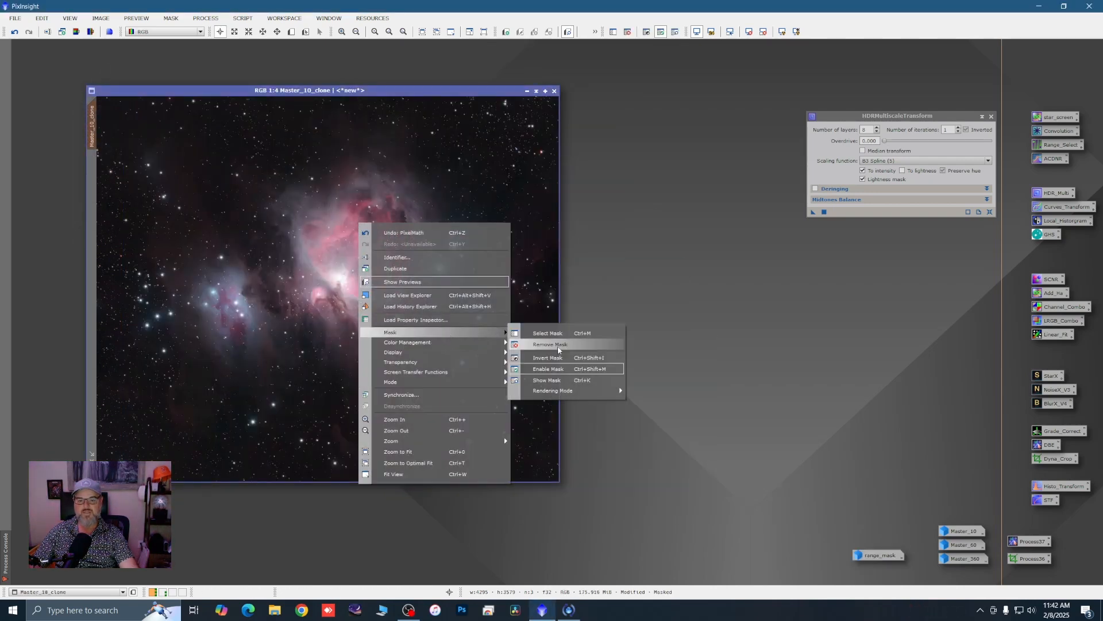
click(547, 380)
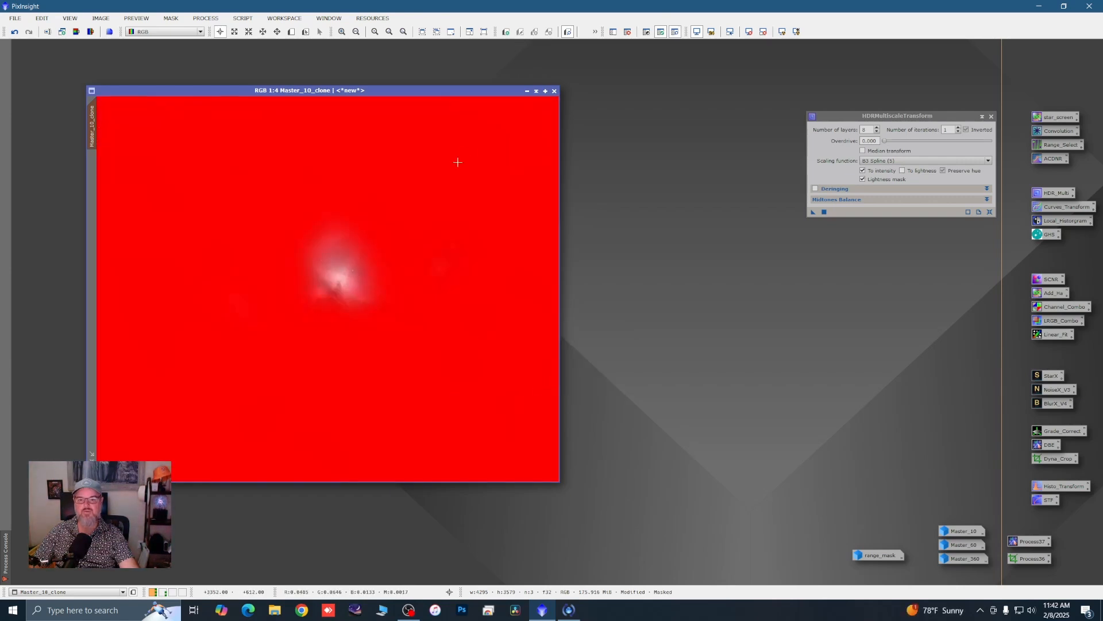
right_click(386, 194)
mouse_move(448, 304)
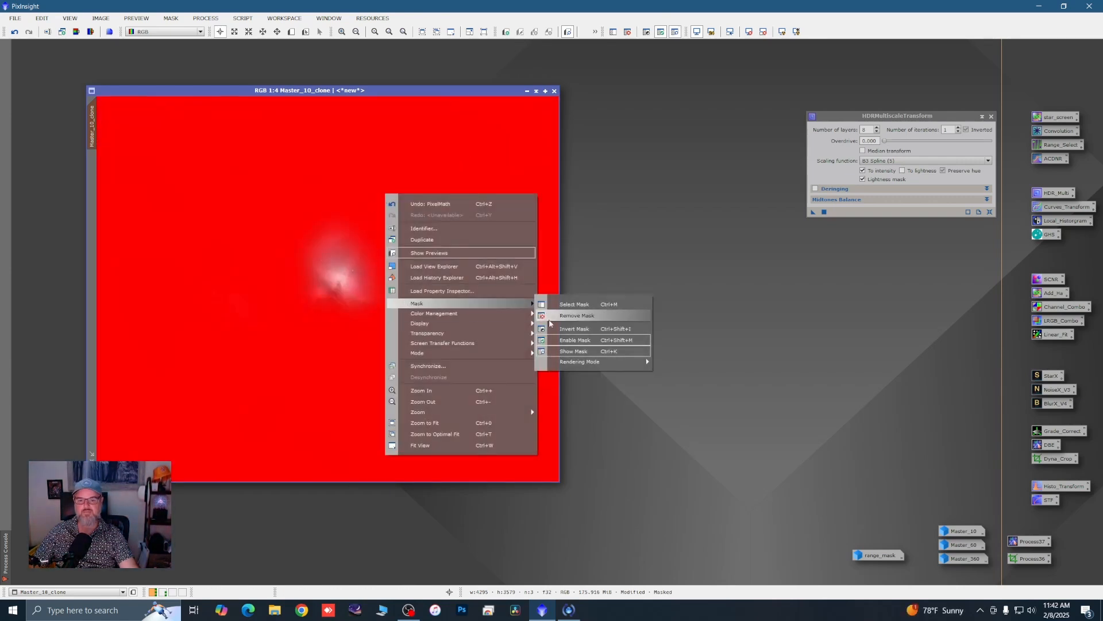
click(580, 343)
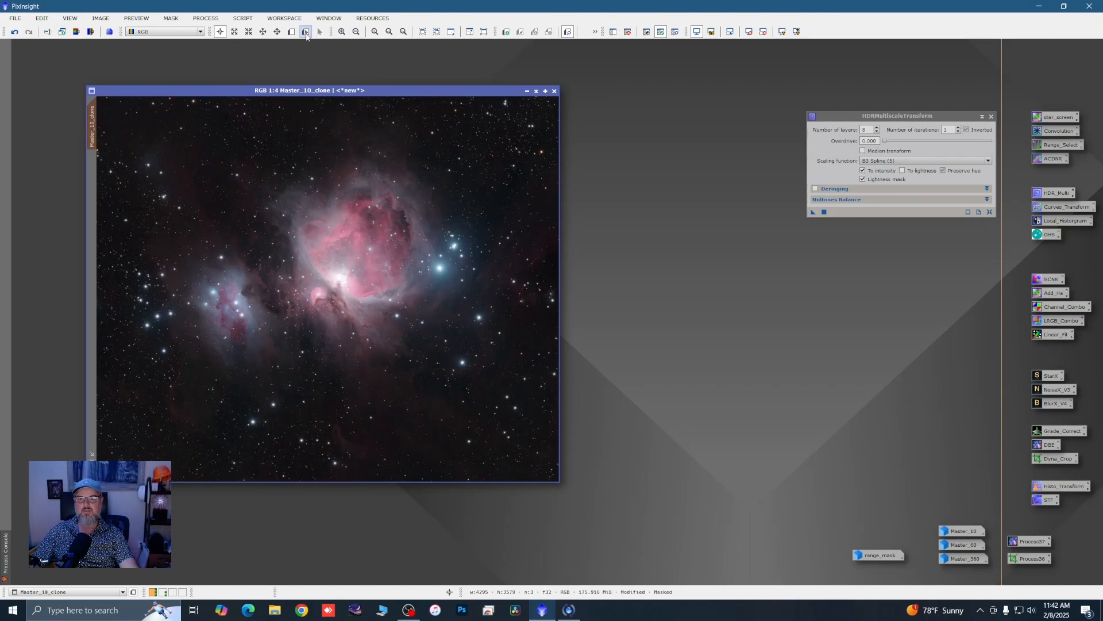
Step: Draw a preview around the nebula in Master_10_clone and test HDRMultiscaleTransform on it
click(292, 32)
drag(212, 179, 463, 362)
click(90, 163)
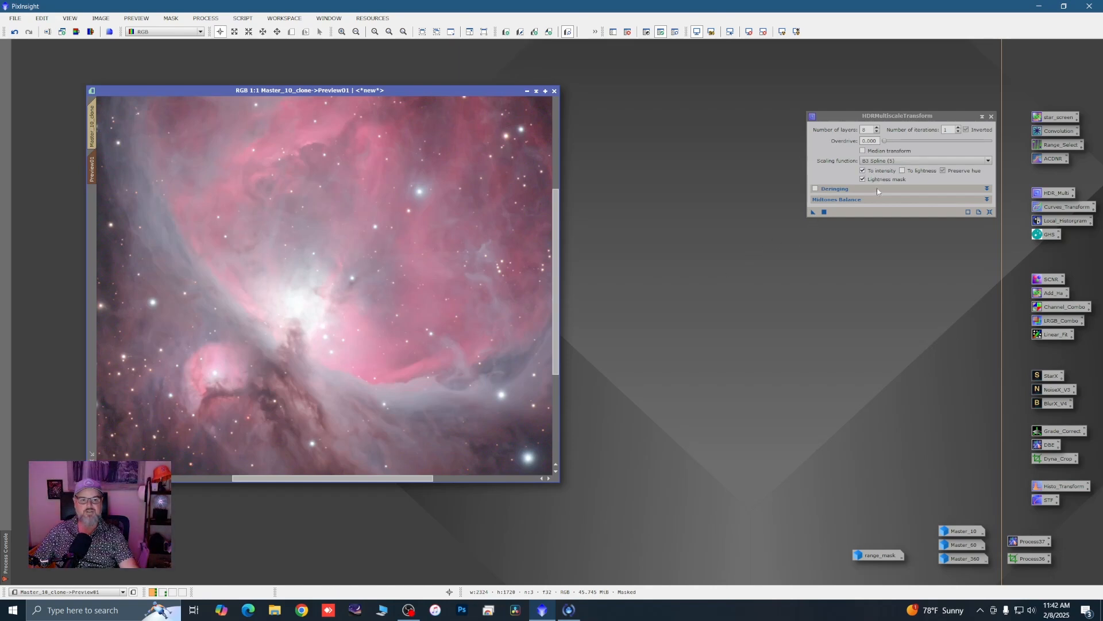
click(813, 212)
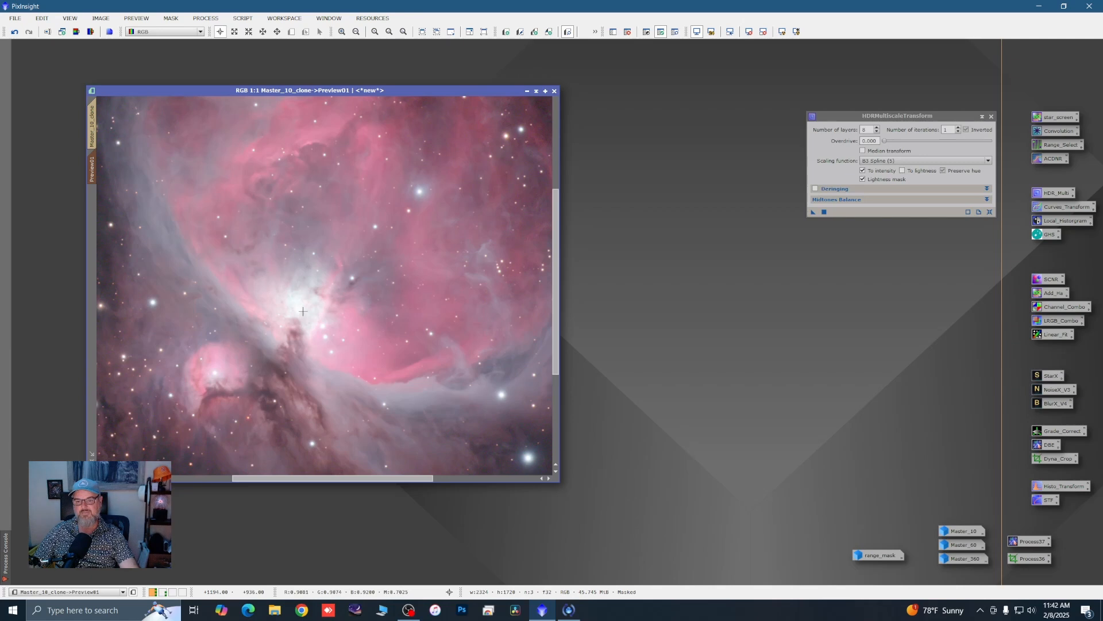
Step: Apply HDRMultiscaleTransform to the full Master_10_clone image and delete Preview01
click(92, 117)
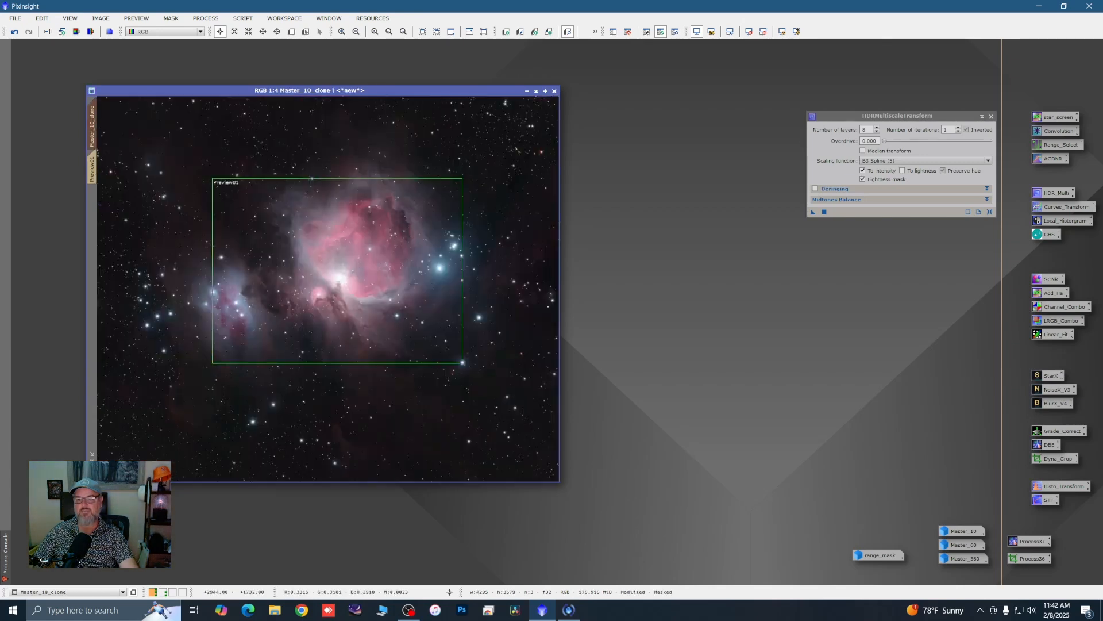
drag(811, 212, 457, 253)
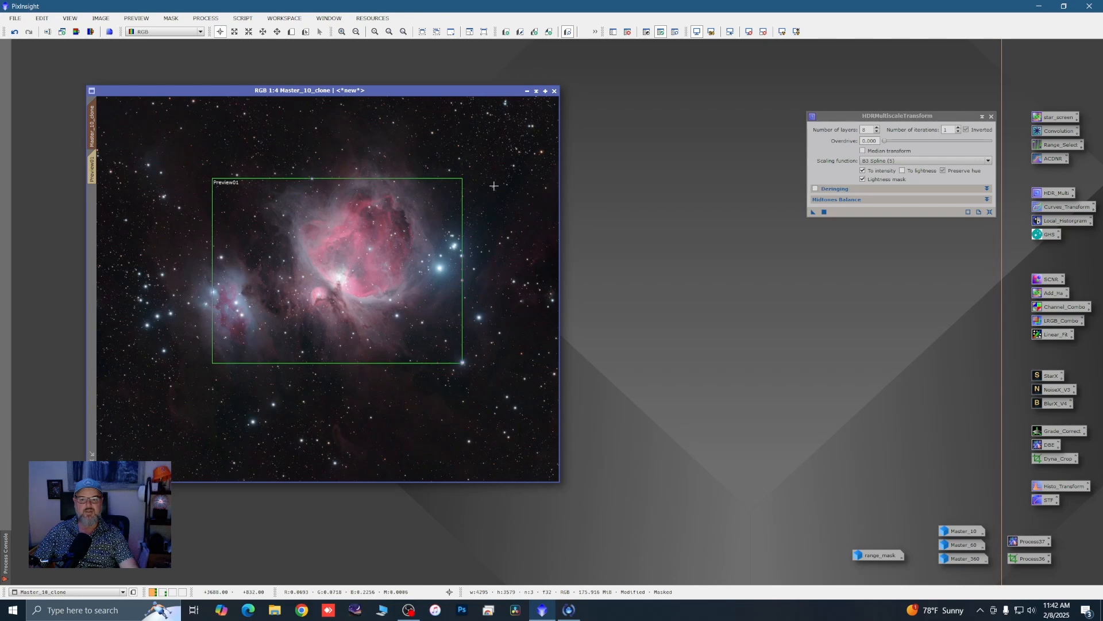
right_click(92, 170)
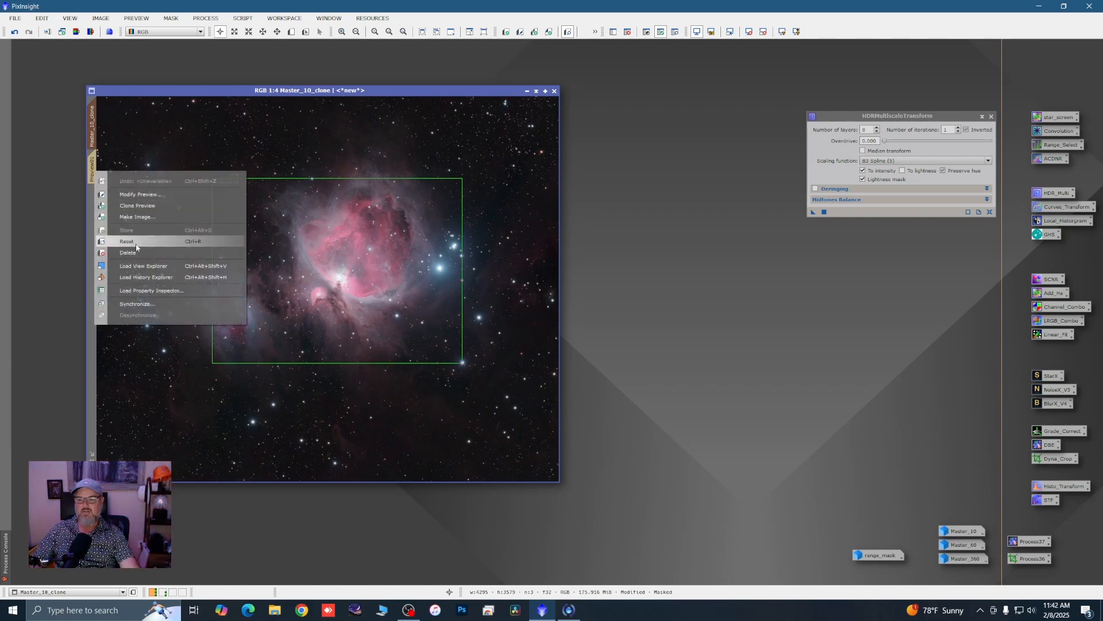
click(132, 252)
Step: Remove the mask from Master_10_clone and close HDRMultiscaleTransform
right_click(236, 158)
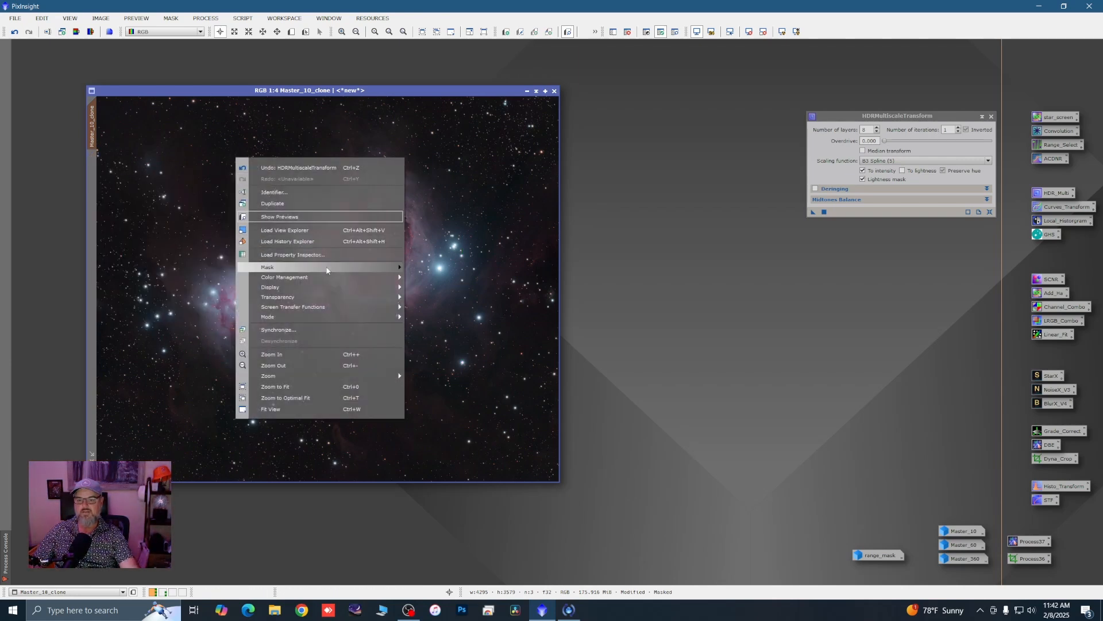
mouse_move(327, 268)
click(446, 284)
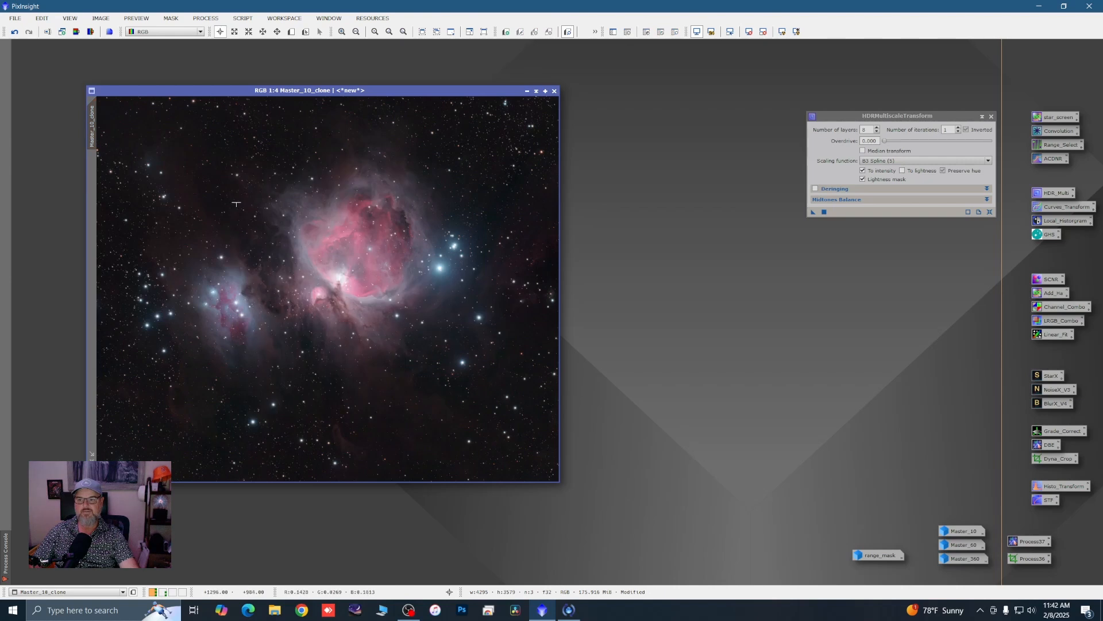
click(991, 116)
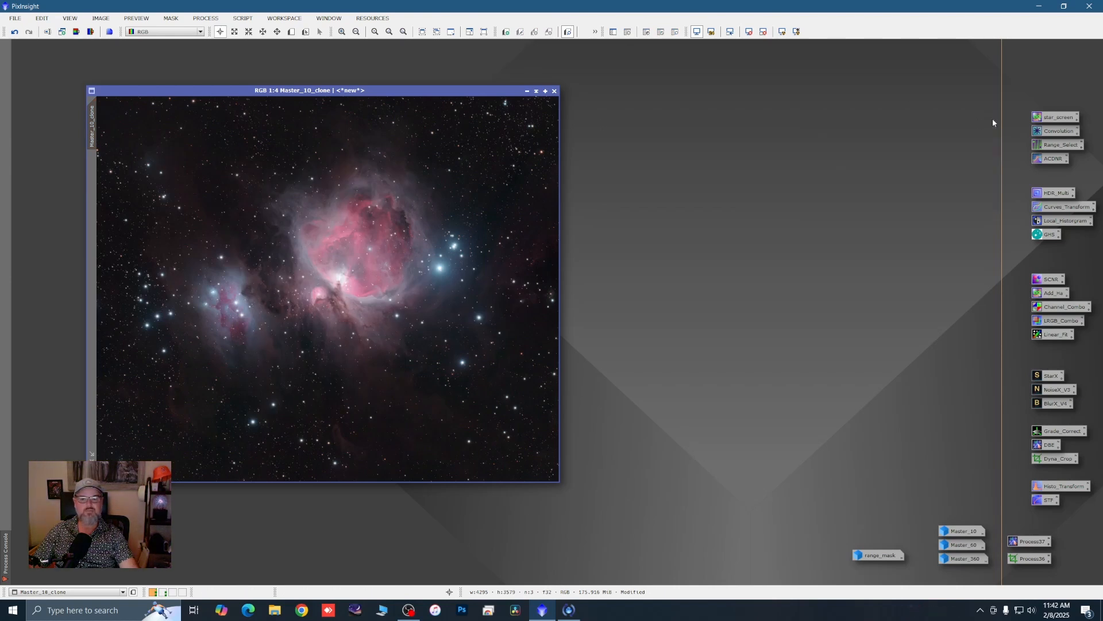
Step: Rename Master_10_clone to Combo_10_60, and briefly restore Master_360 for comparison before minimizing it again
double_click(92, 127)
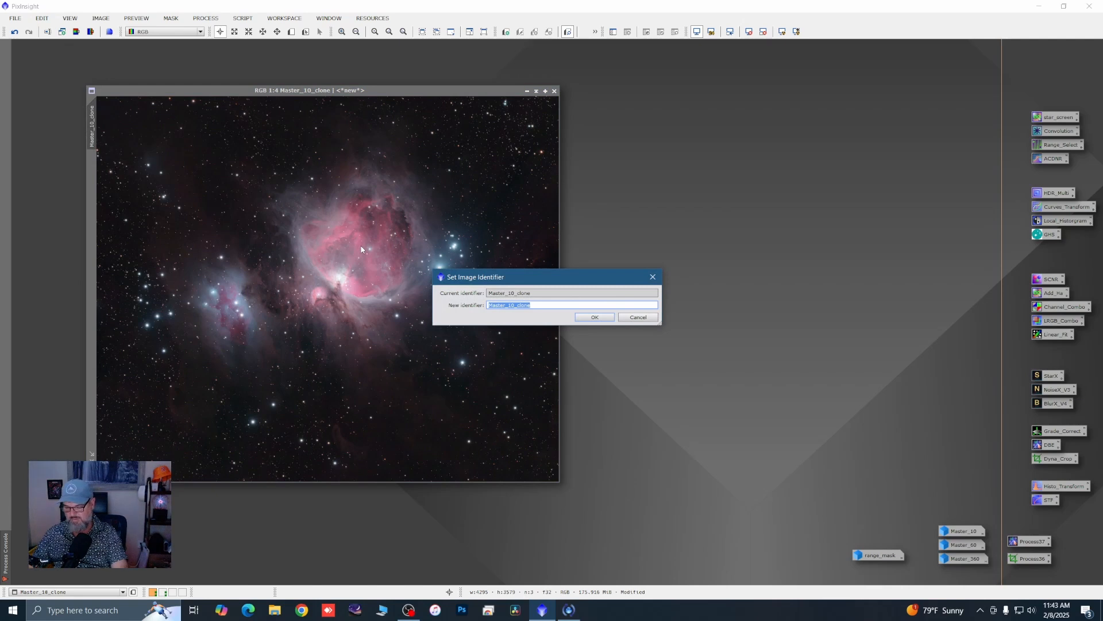
text(Combo_10_60)
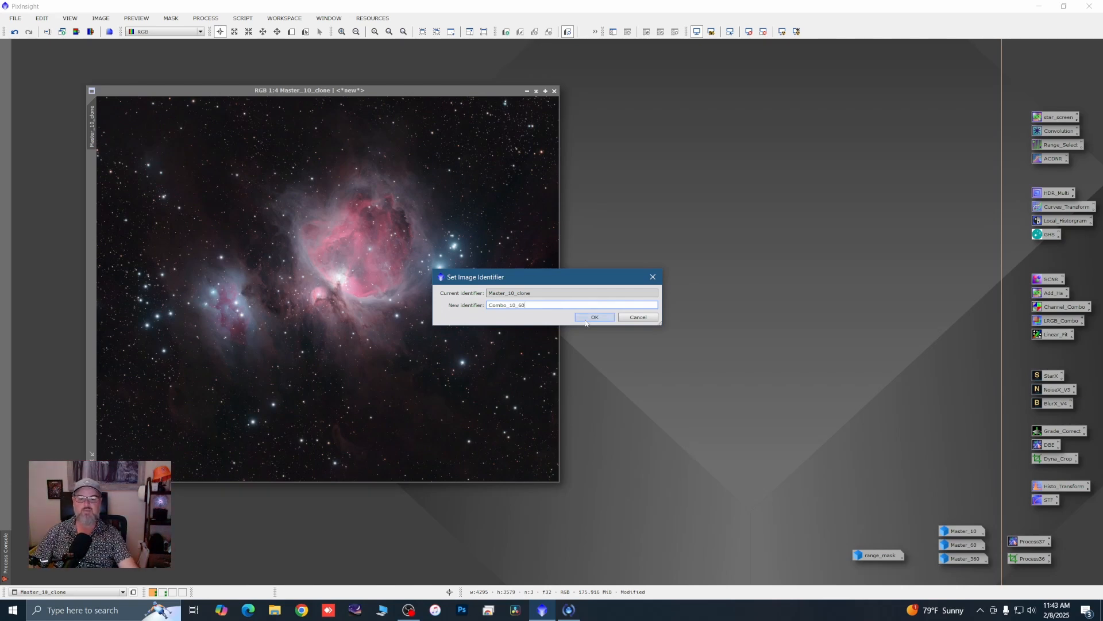
click(592, 317)
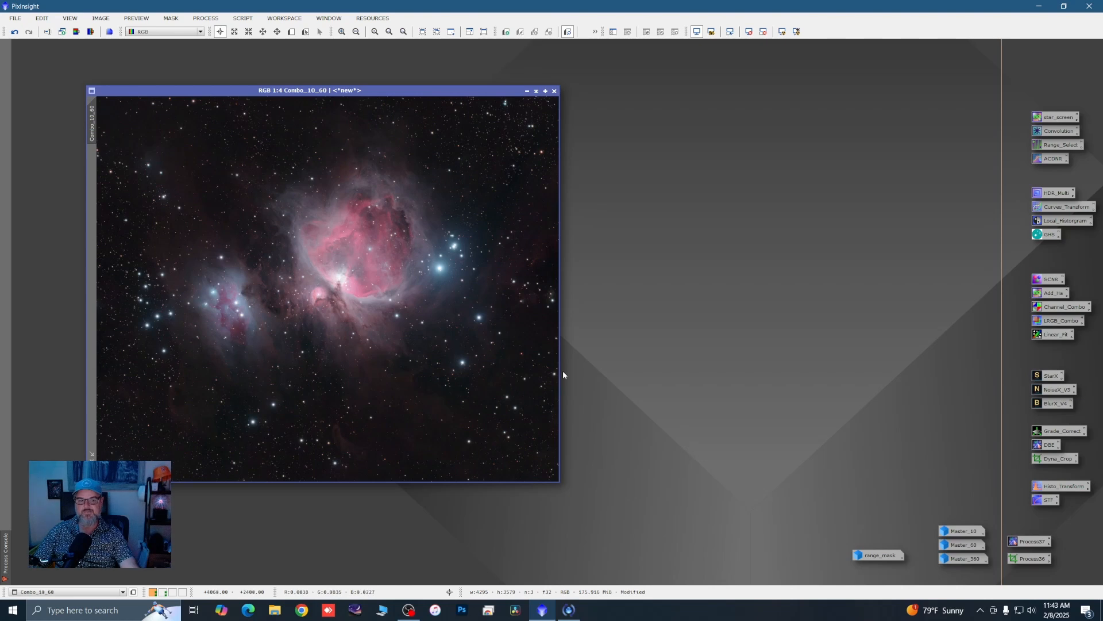
double_click(965, 558)
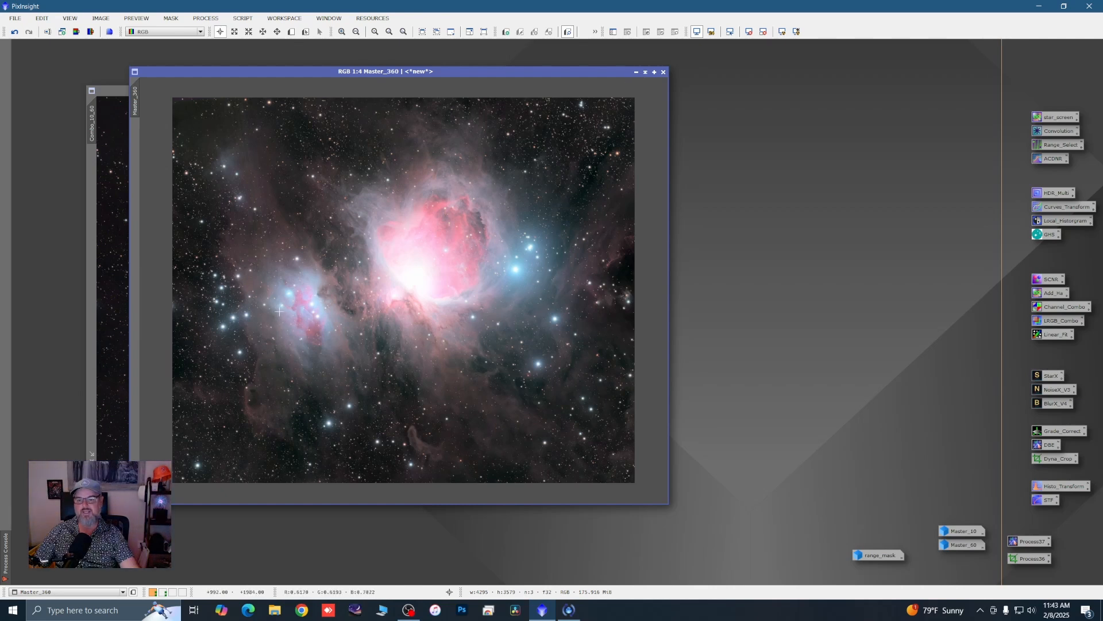
click(636, 72)
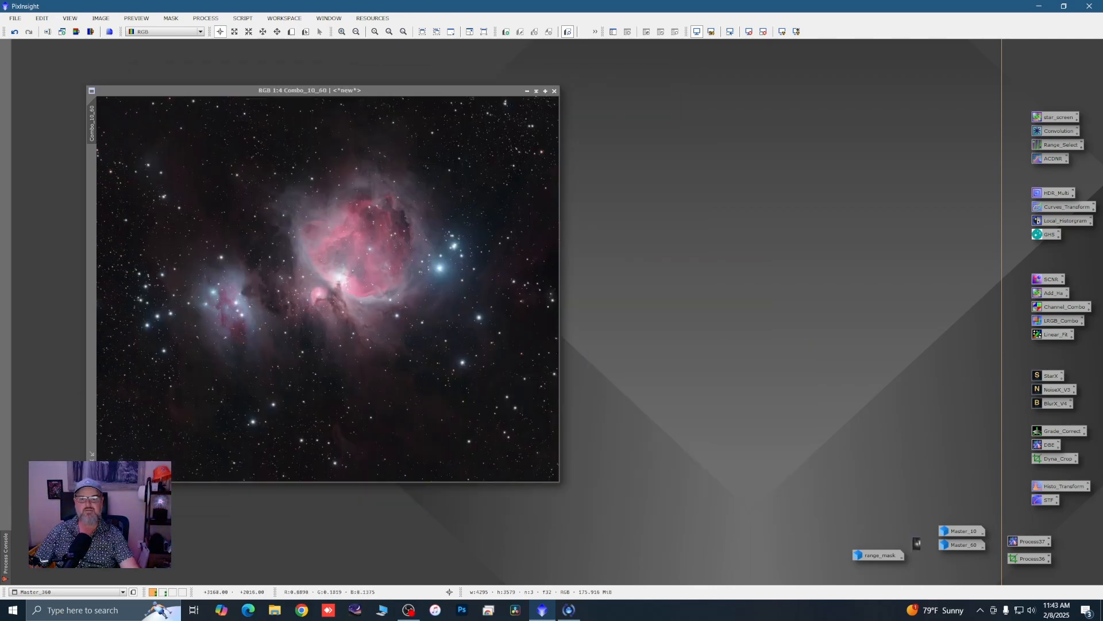
Step: Generate a range mask from Combo_10_60 with RangeSelection, lower limit 0.300000 and smoothness 100, and close the process and its preview
double_click(1041, 146)
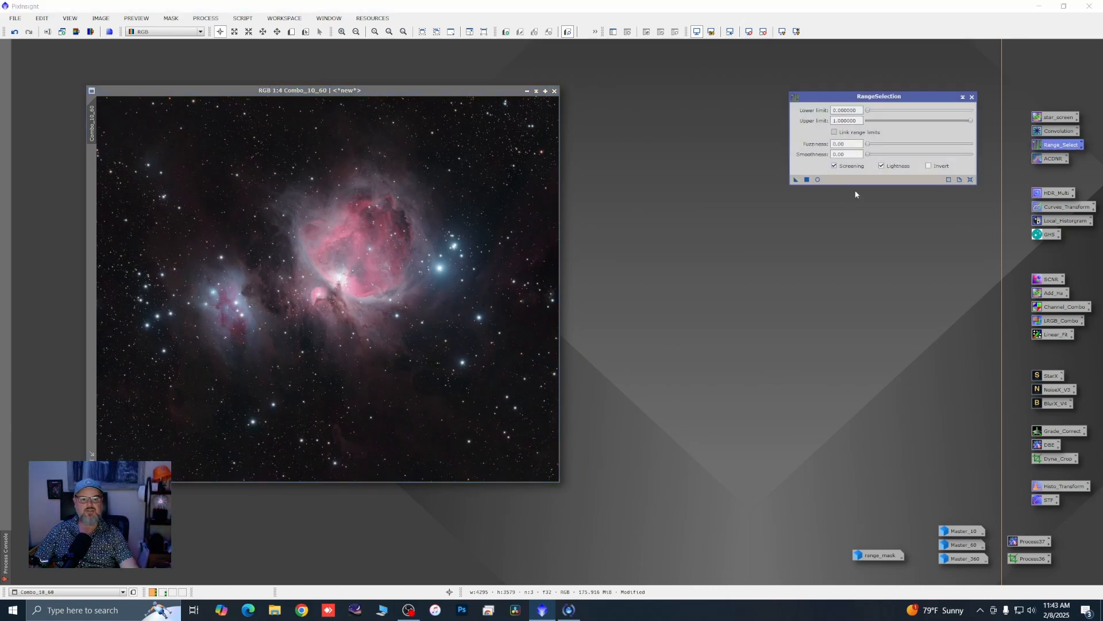
click(818, 180)
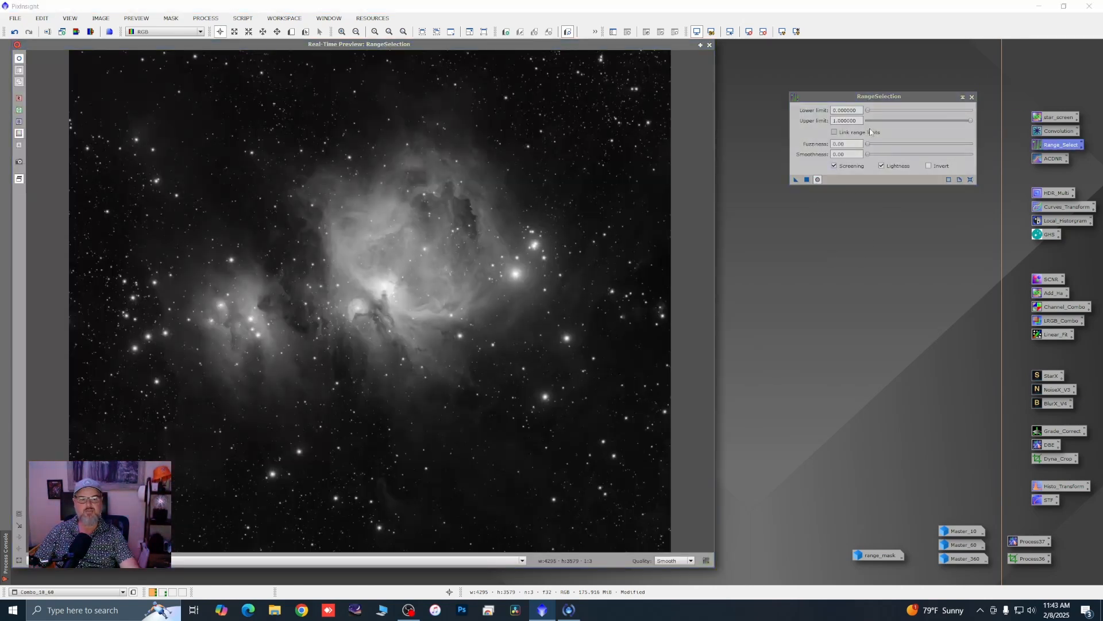
drag(869, 111, 901, 112)
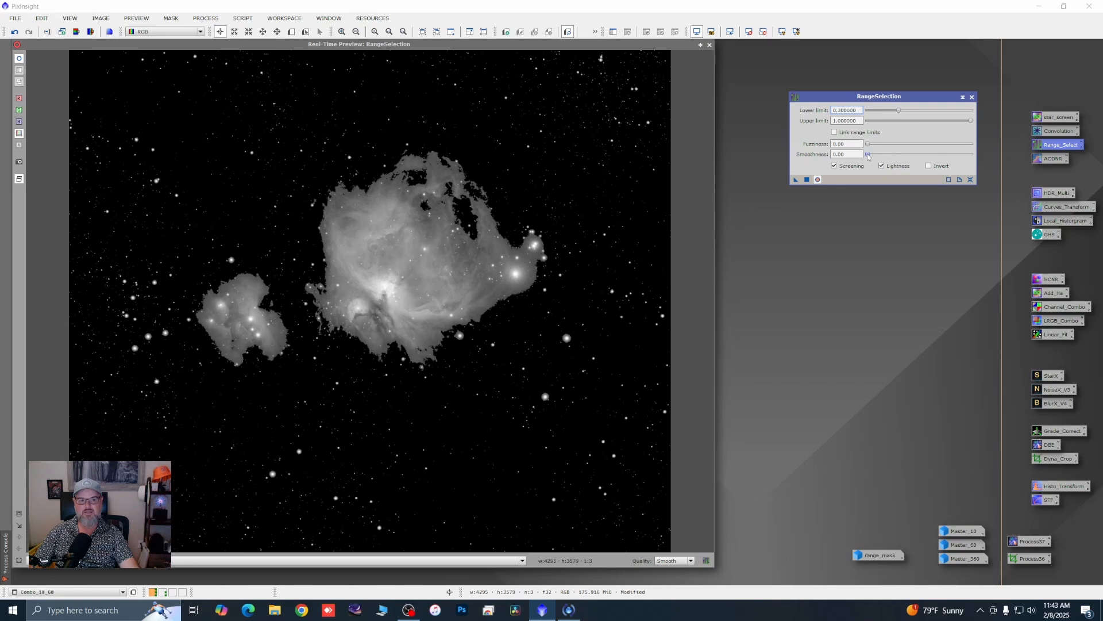
drag(868, 154, 971, 154)
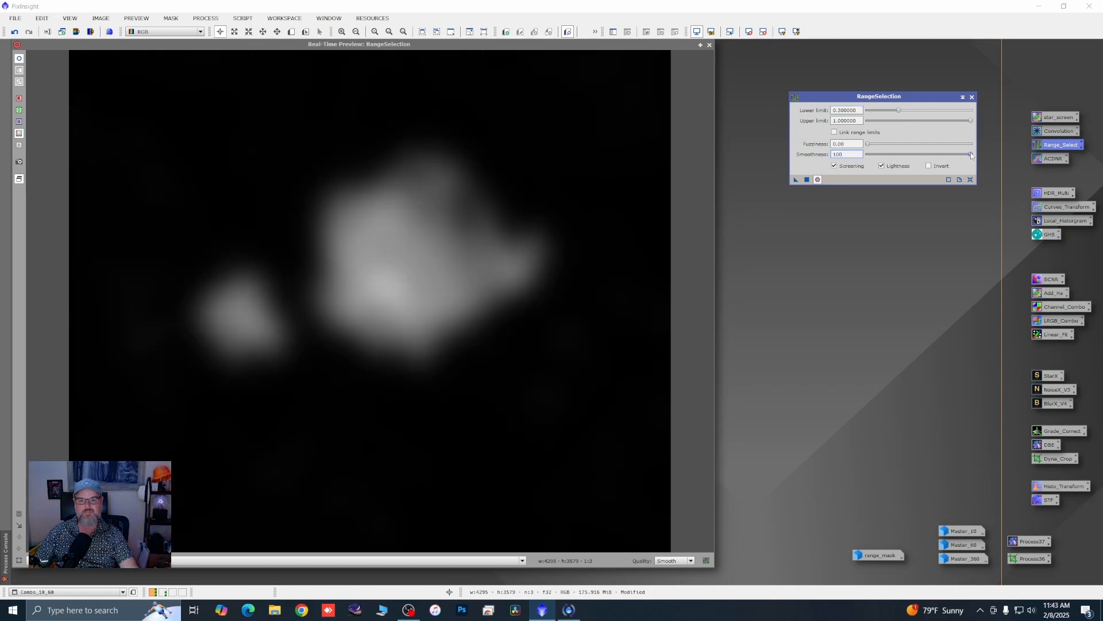
drag(797, 179, 810, 186)
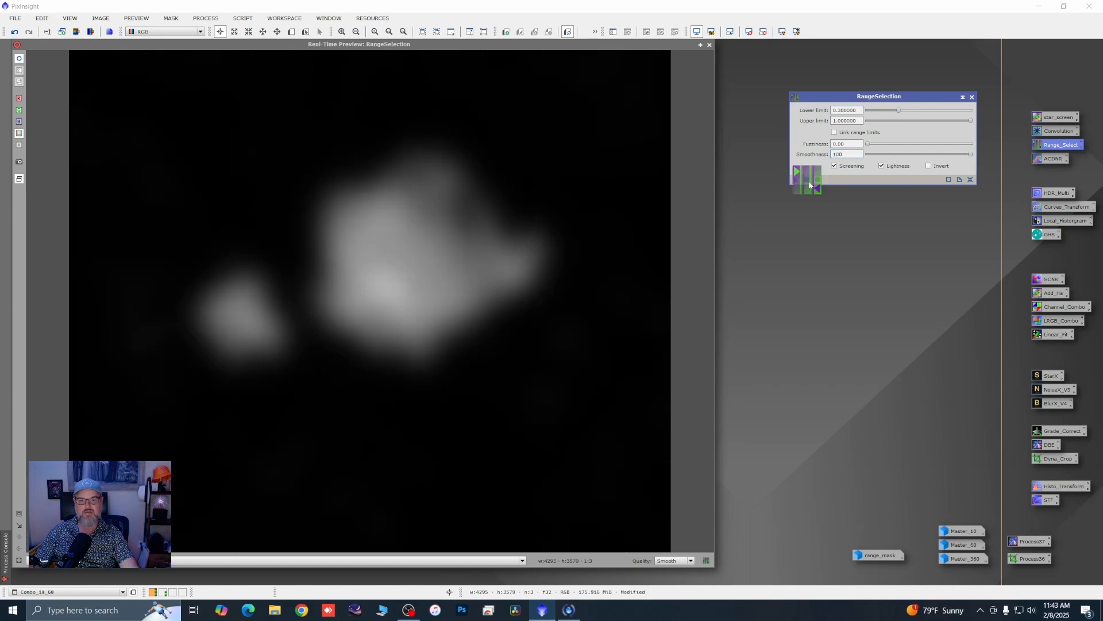
click(973, 97)
click(710, 46)
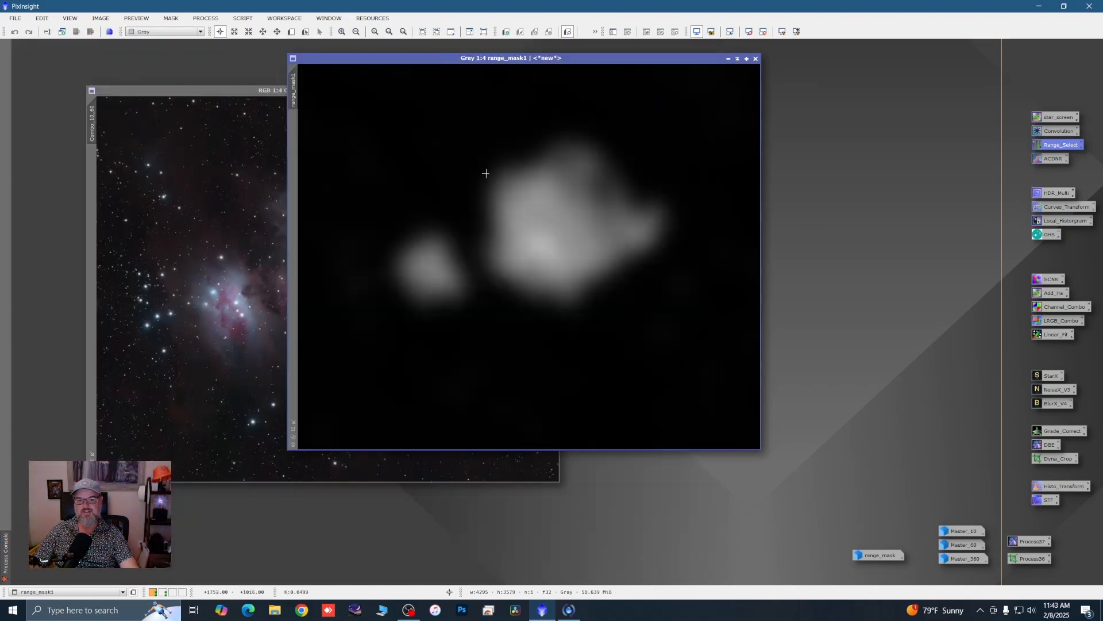
Step: Apply range_mask1 as the mask on Combo_10_60, minimize it, and park its icon beside range_mask
drag(293, 86, 97, 165)
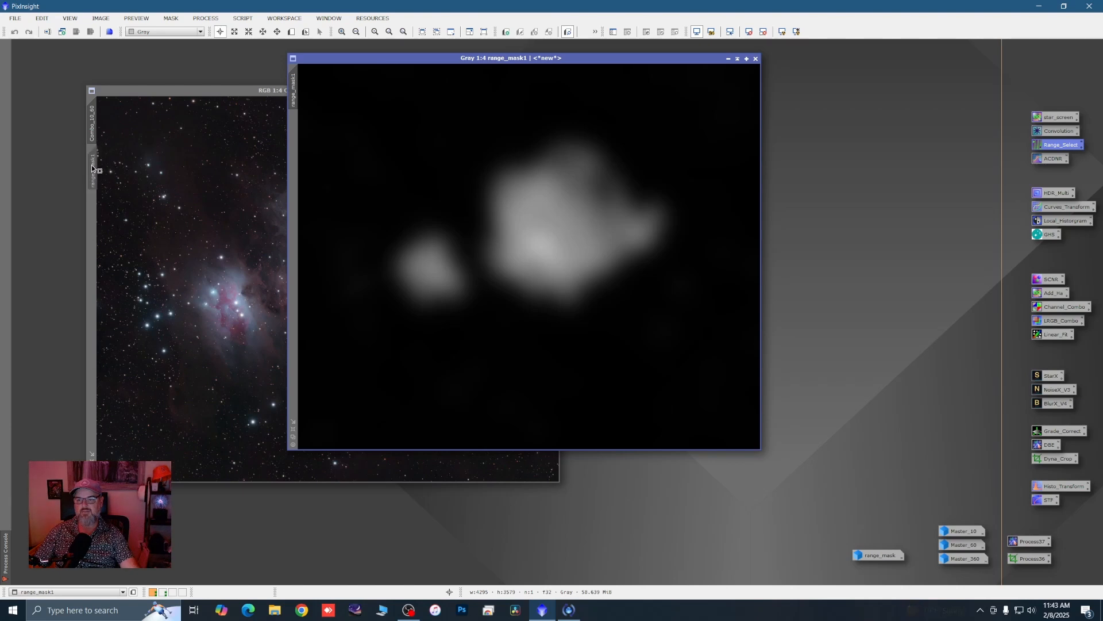
click(729, 58)
drag(554, 260, 833, 566)
Step: Invert the mask on Combo_10_60 while checking its coverage with the overlay, and hide the overlay
right_click(303, 228)
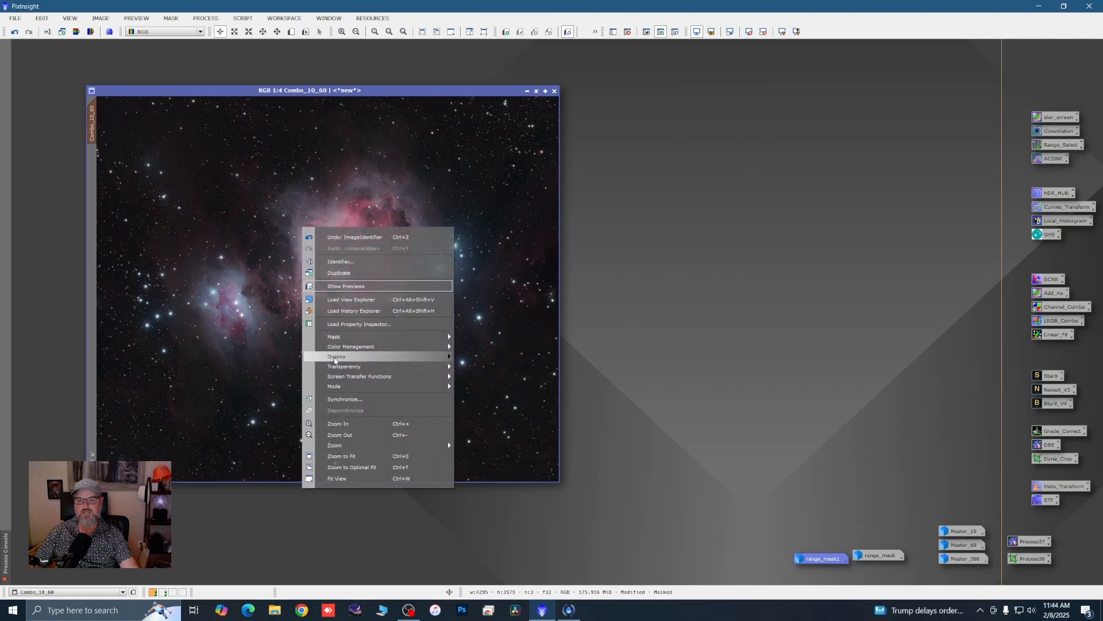
mouse_move(337, 337)
click(489, 387)
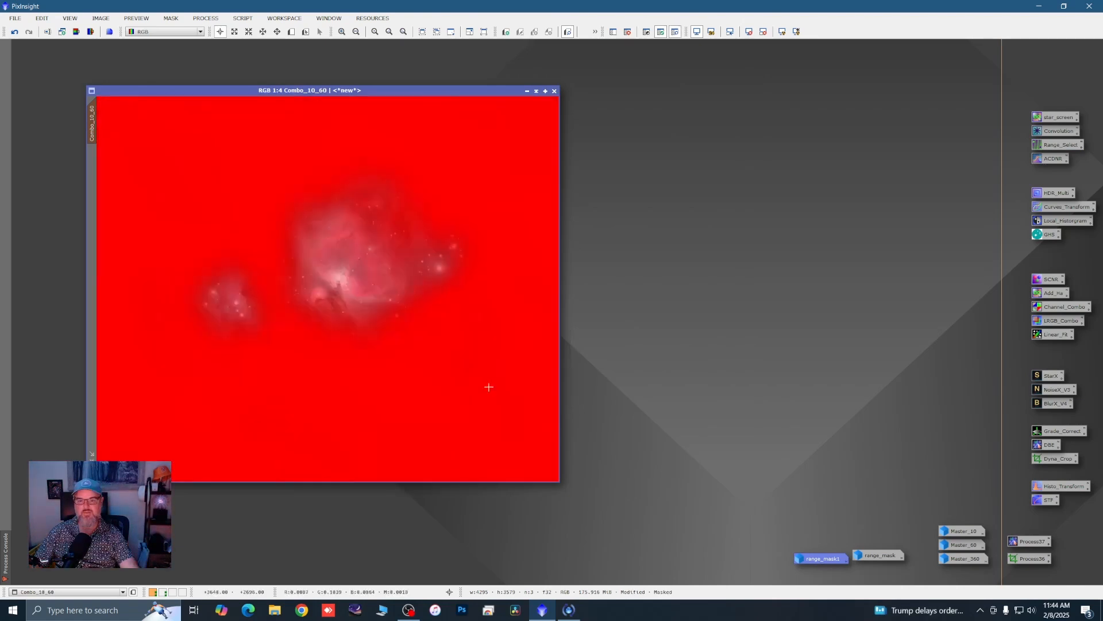
right_click(359, 275)
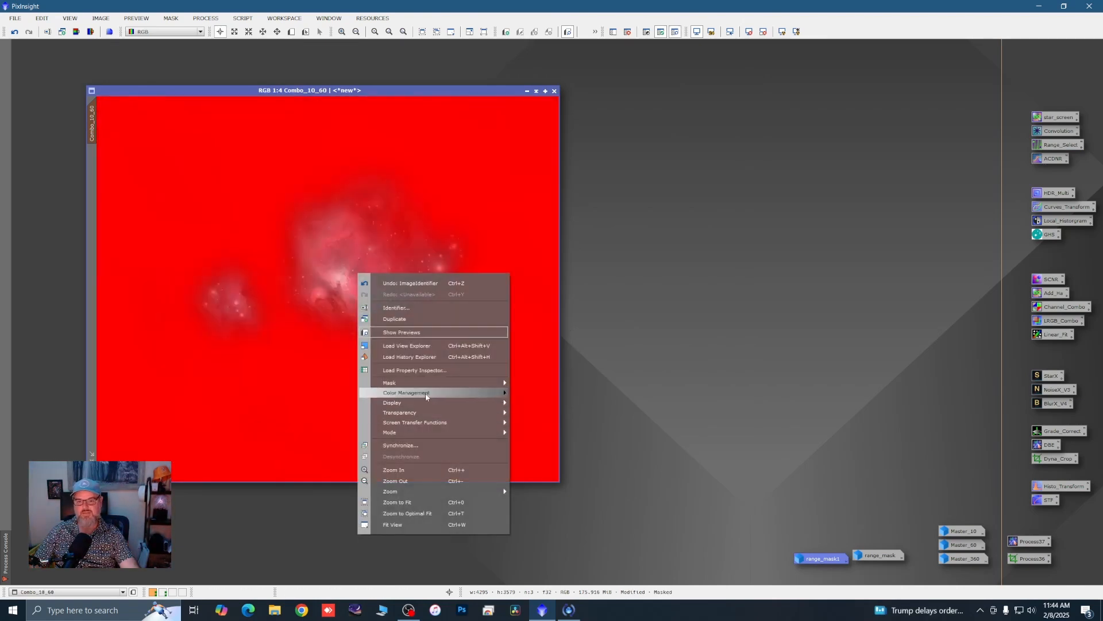
mouse_move(425, 383)
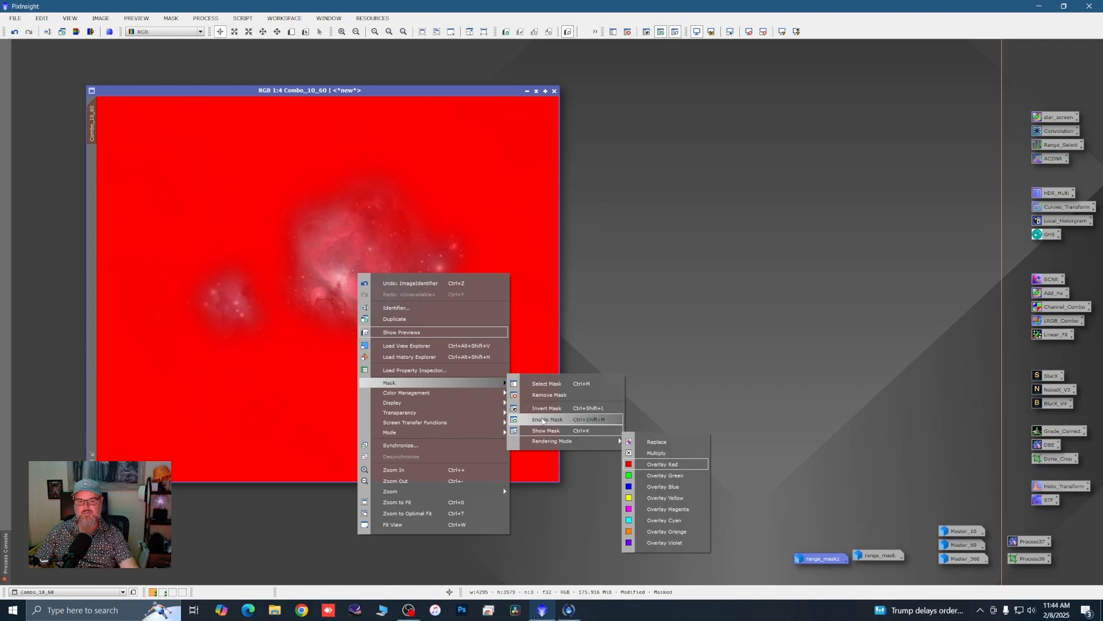
click(543, 421)
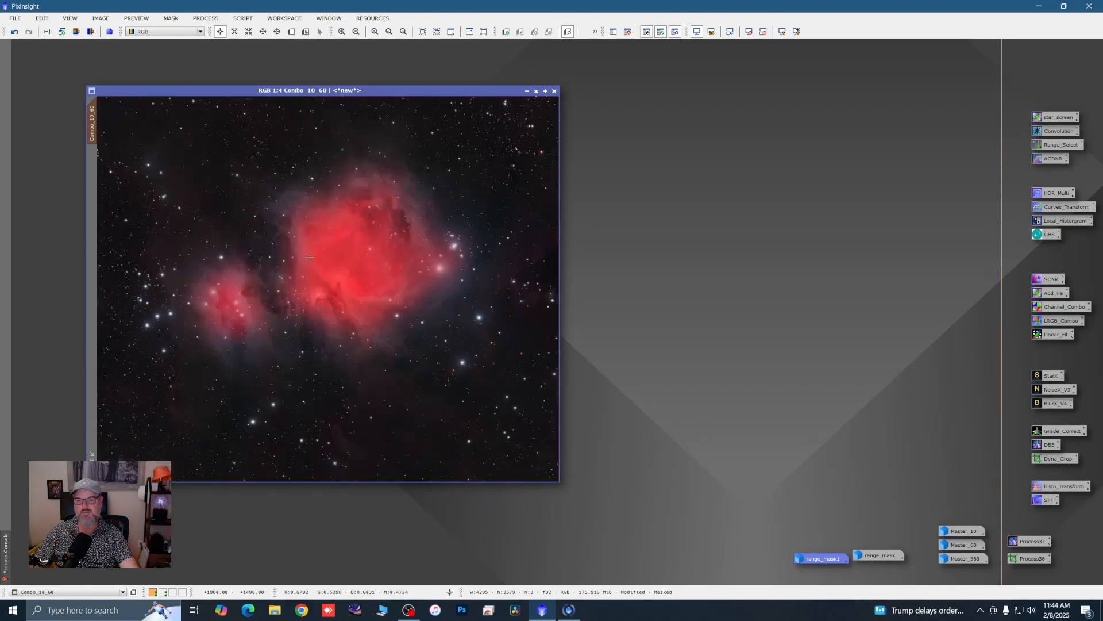
right_click(344, 231)
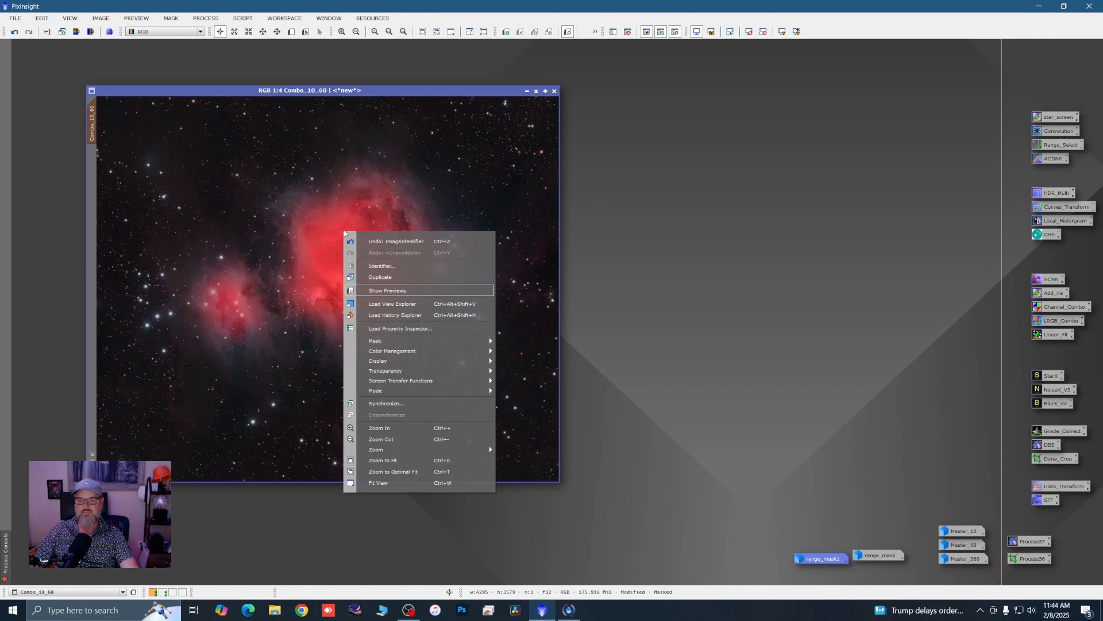
mouse_move(441, 343)
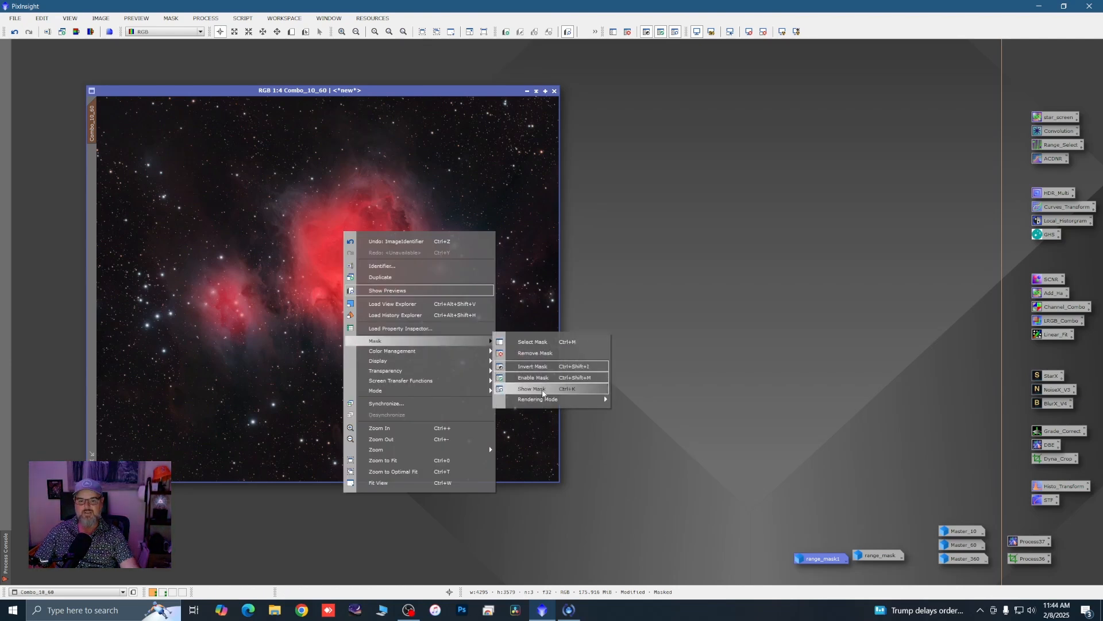
click(552, 399)
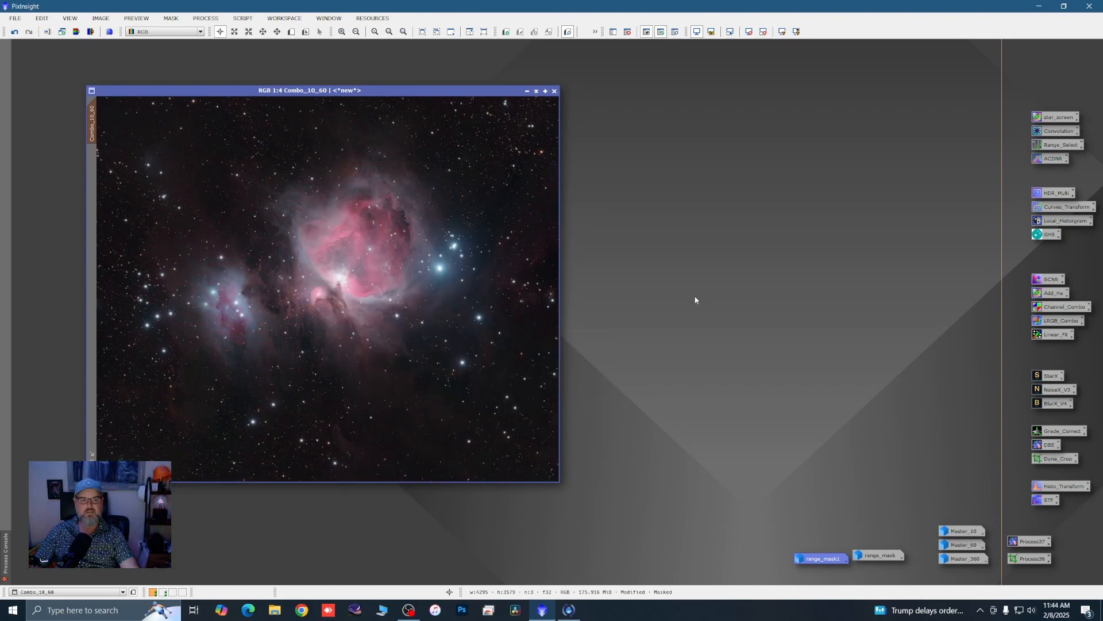
Step: Load the star_screen PixelMath process and replace its RGB/K expression with Master_360
double_click(1060, 119)
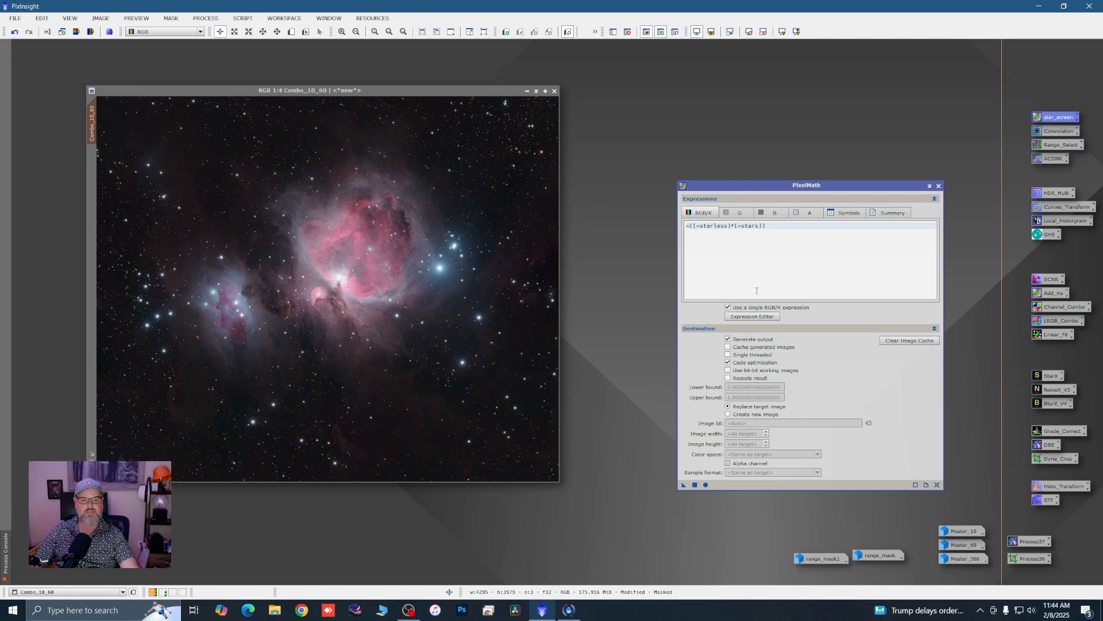
click(752, 317)
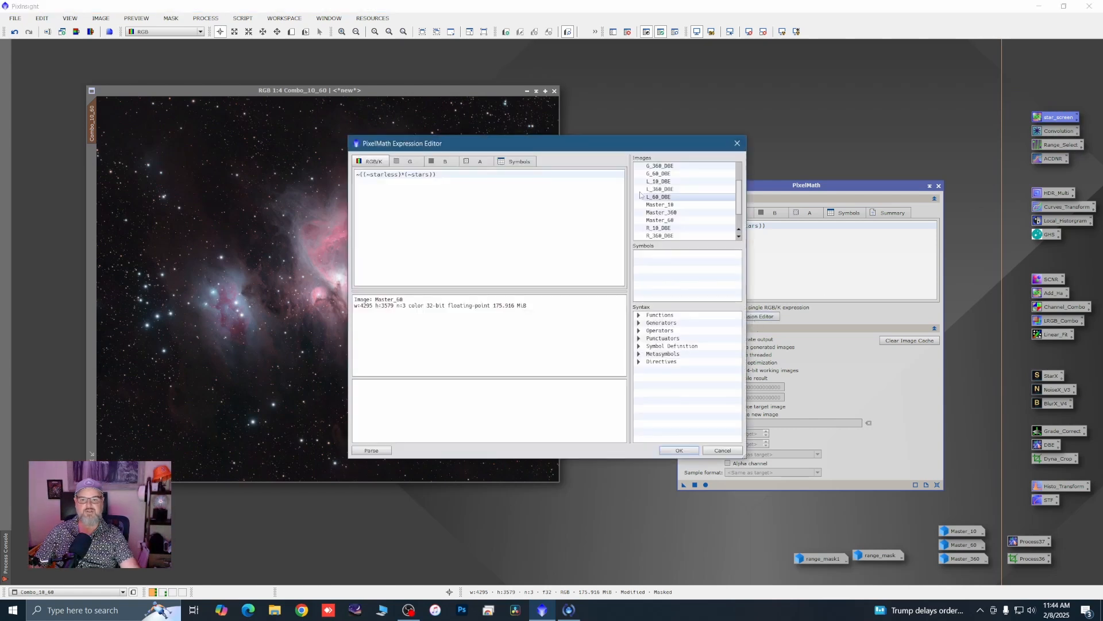
click(440, 177)
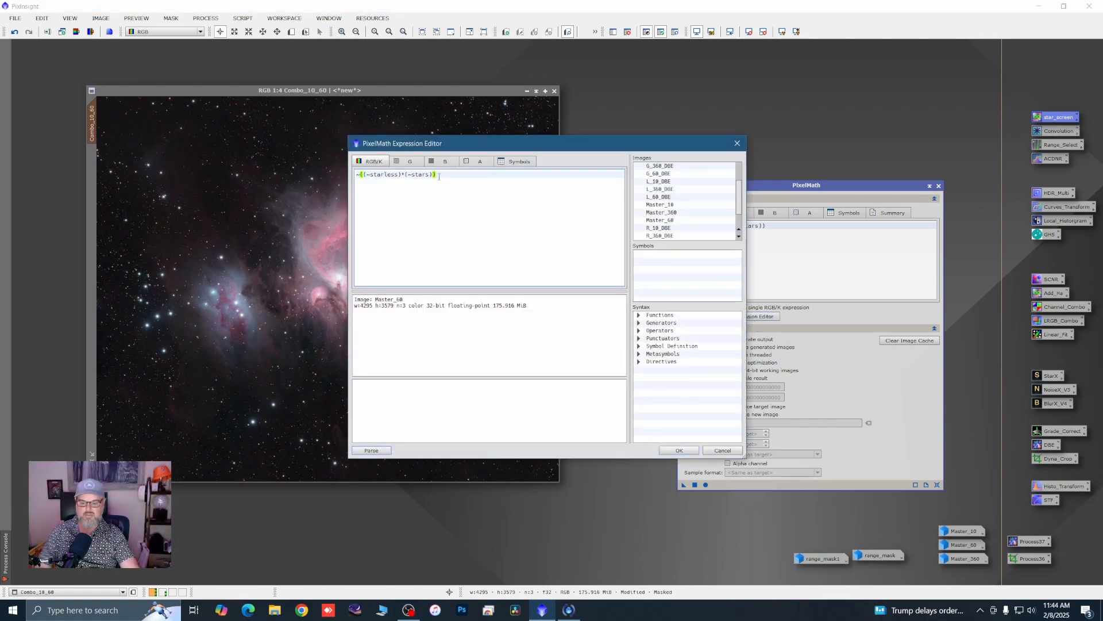
key(BackSpace)
key(BackSpace)
key(BackSpace)
key(BackSpace)
key(BackSpace)
key(BackSpace)
key(BackSpace)
key(BackSpace)
key(BackSpace)
key(BackSpace)
key(BackSpace)
key(BackSpace)
key(BackSpace)
key(BackSpace)
key(BackSpace)
key(BackSpace)
key(BackSpace)
key(BackSpace)
key(BackSpace)
key(BackSpace)
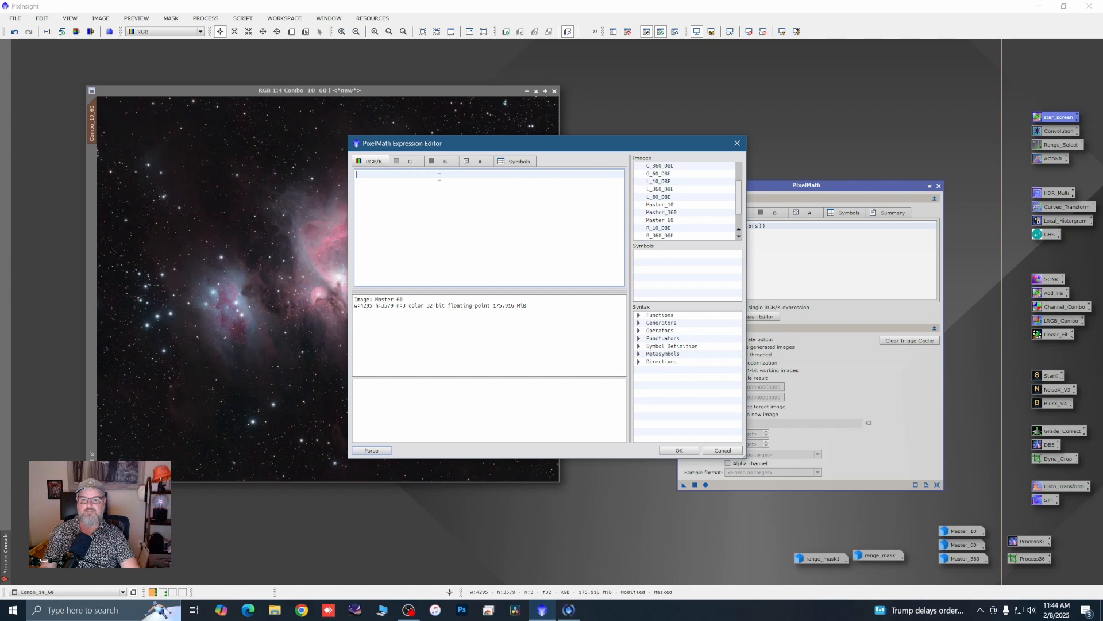
double_click(664, 214)
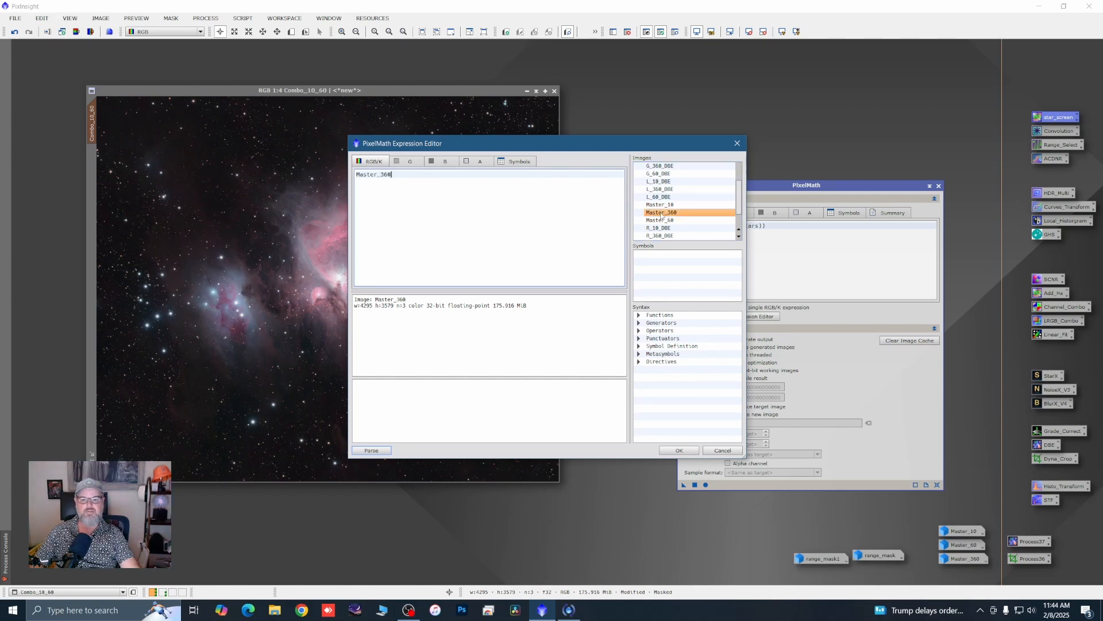
click(677, 450)
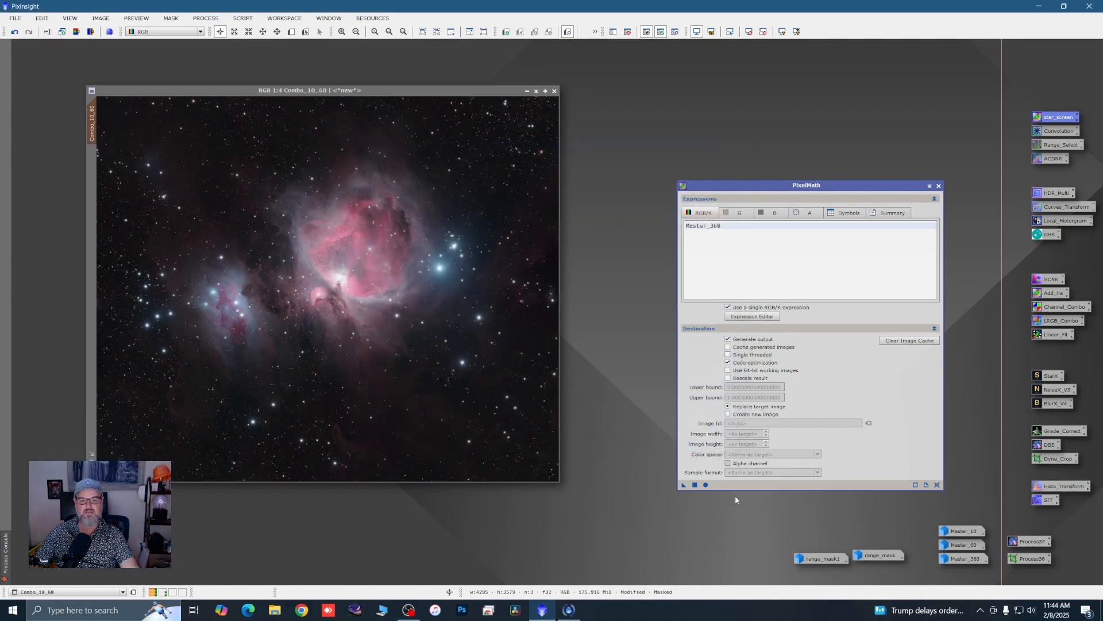
Step: Apply the PixelMath expression to Combo_10_60, close the process, and remove the mask from the image
click(684, 486)
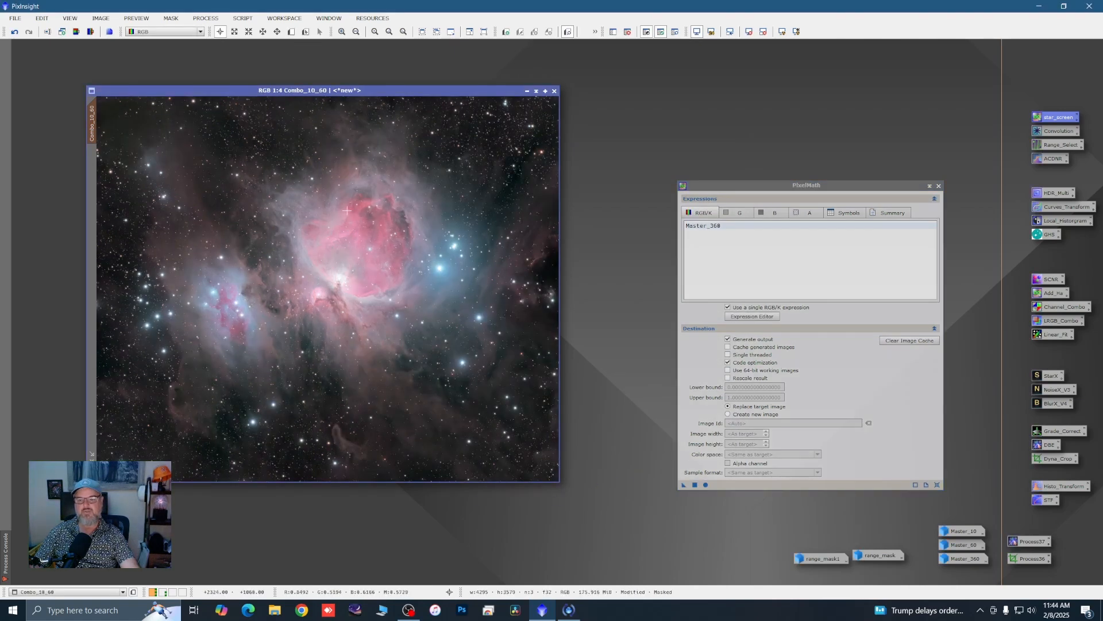
click(939, 185)
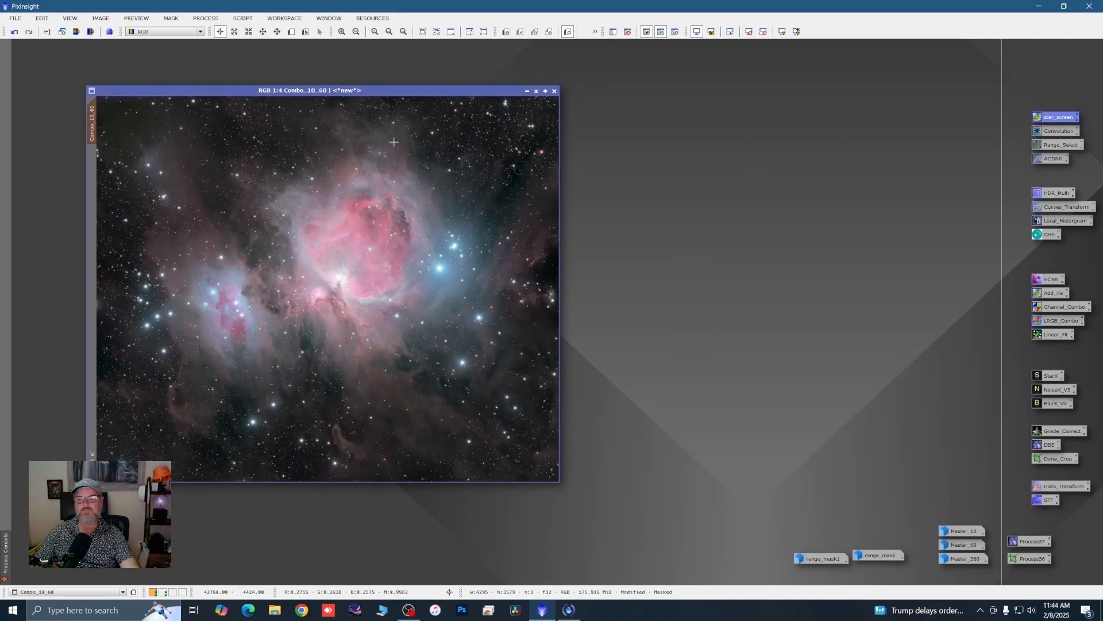
right_click(256, 162)
mouse_move(340, 274)
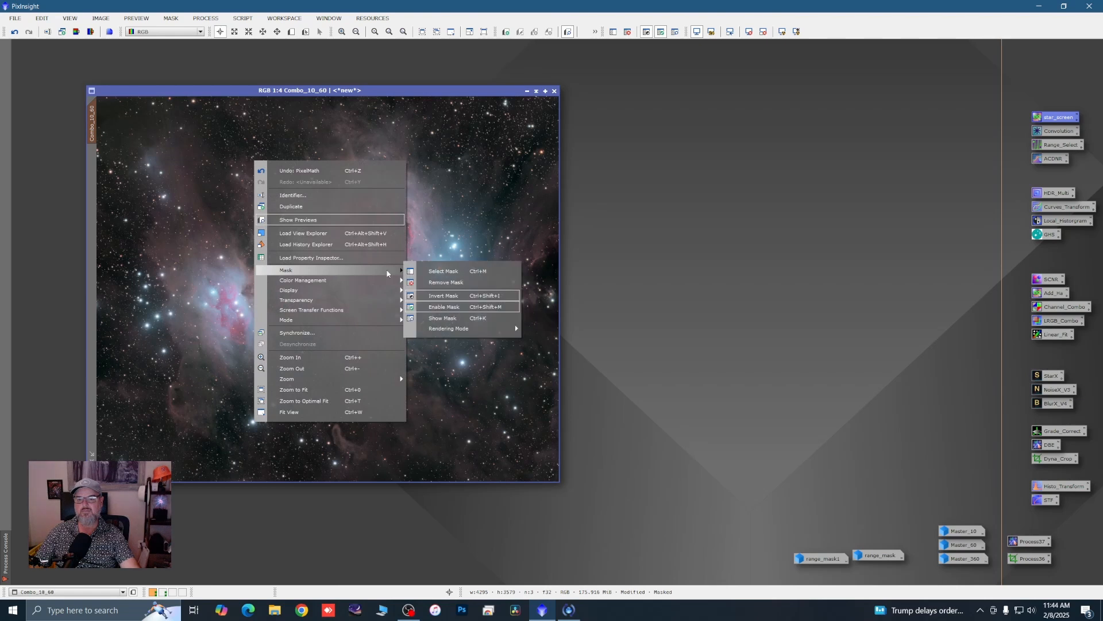
click(442, 281)
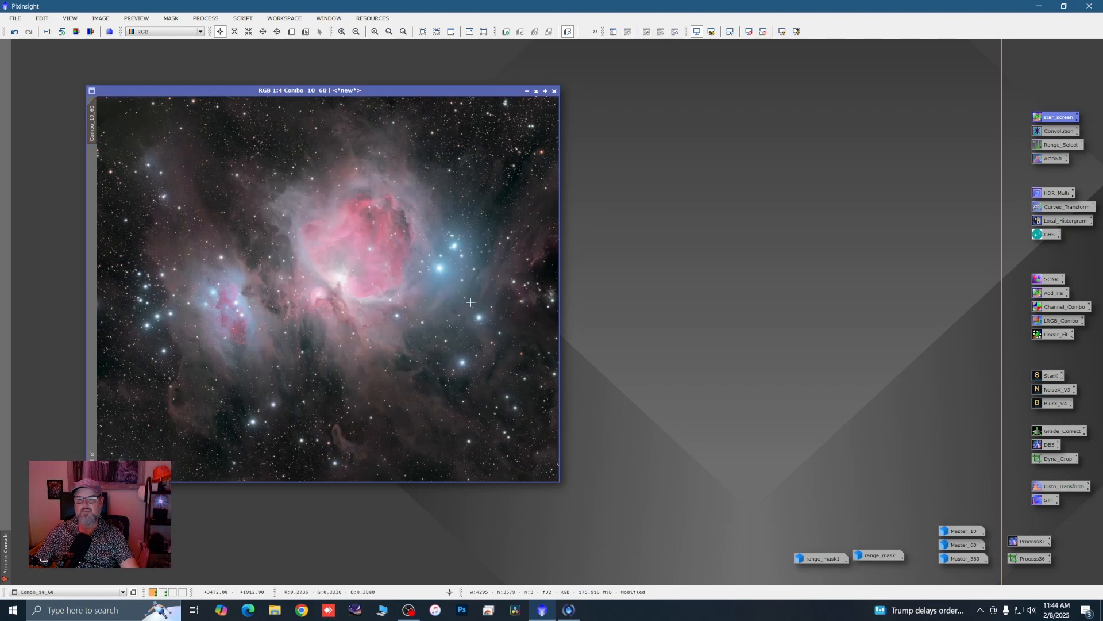
Step: Examine the bright core and surrounding nebulosity of Combo_10_60 at several magnifications, comparing it with Master_360
scroll(331, 284, down, 1)
scroll(339, 270, up, 2)
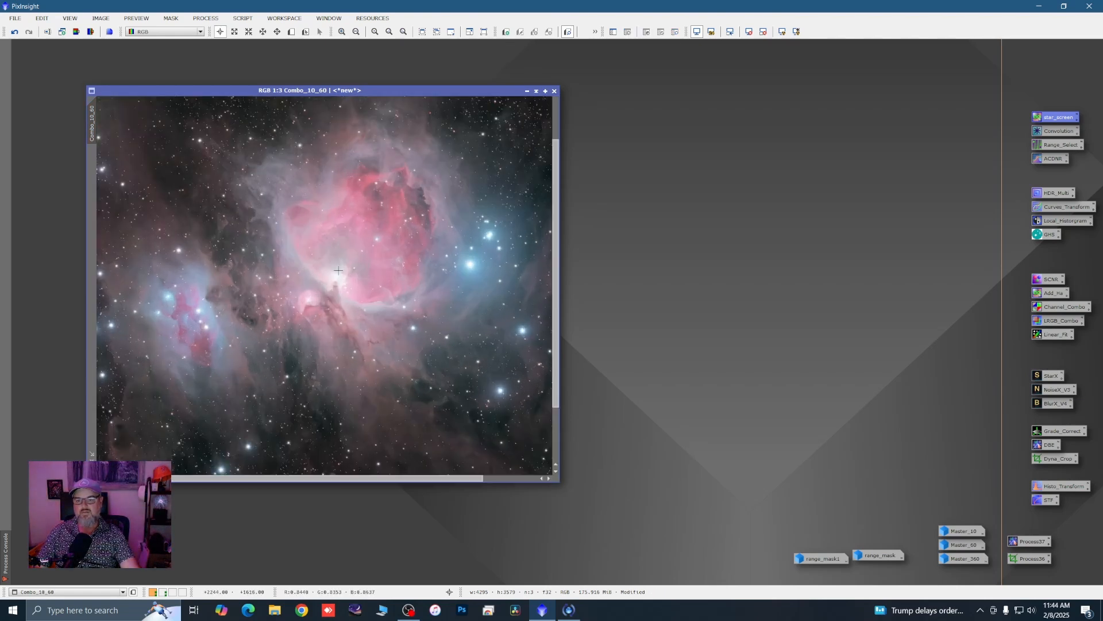
scroll(338, 270, up, 1)
scroll(335, 286, down, 2)
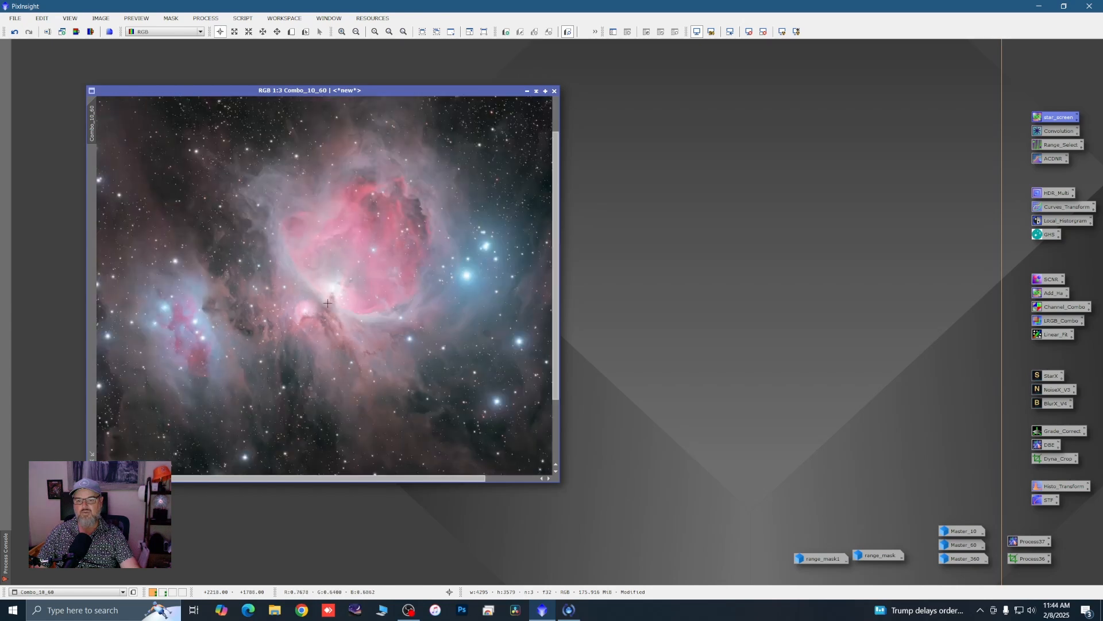
scroll(377, 272, up, 2)
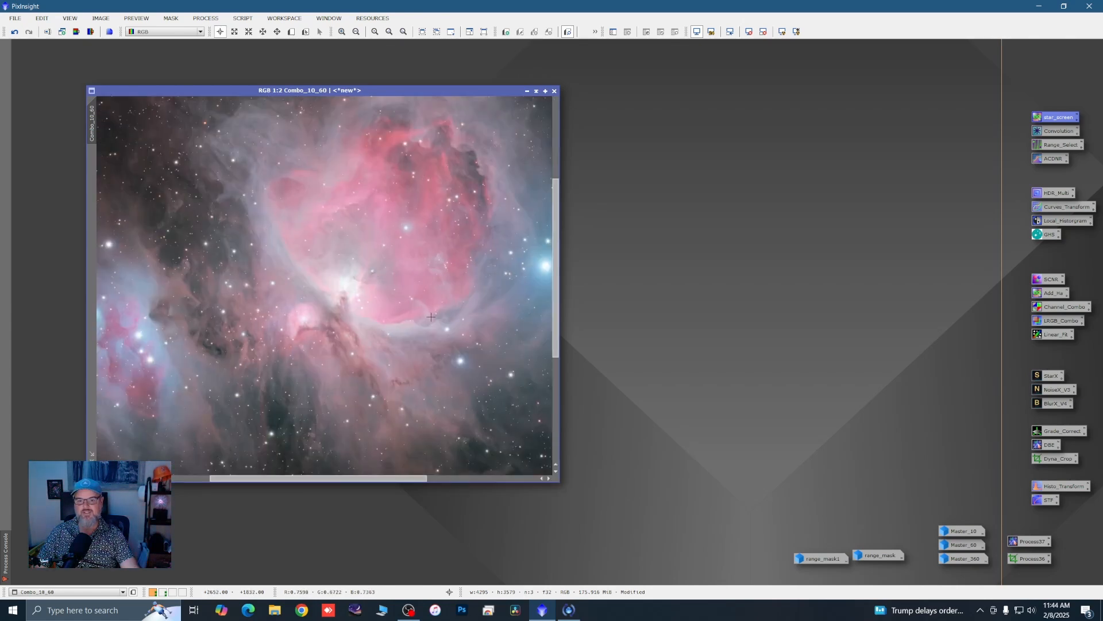
click(952, 560)
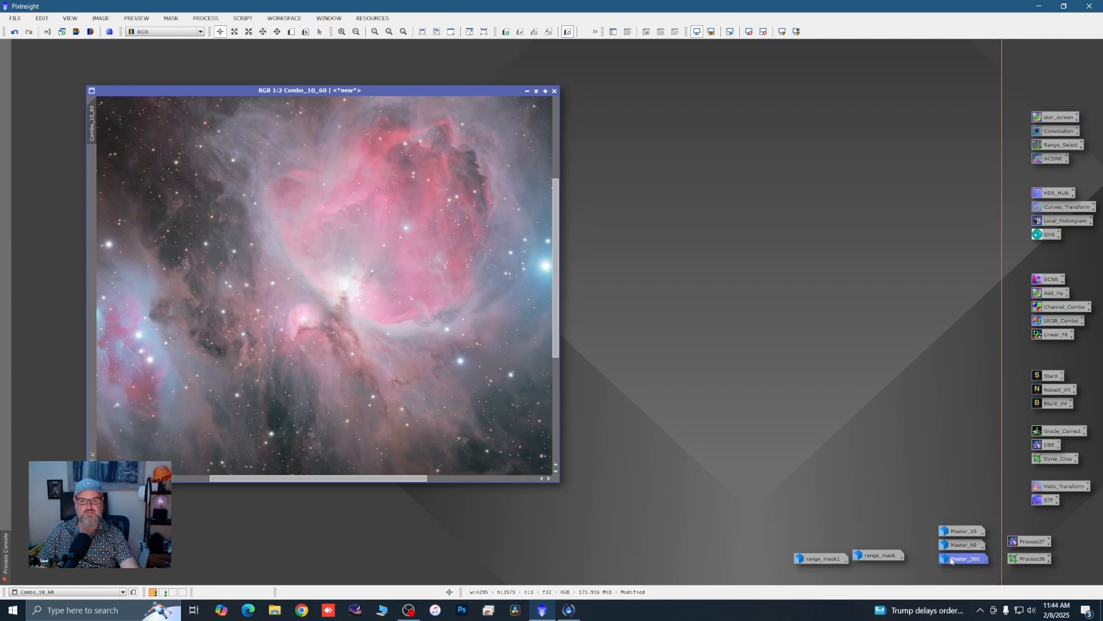
double_click(951, 560)
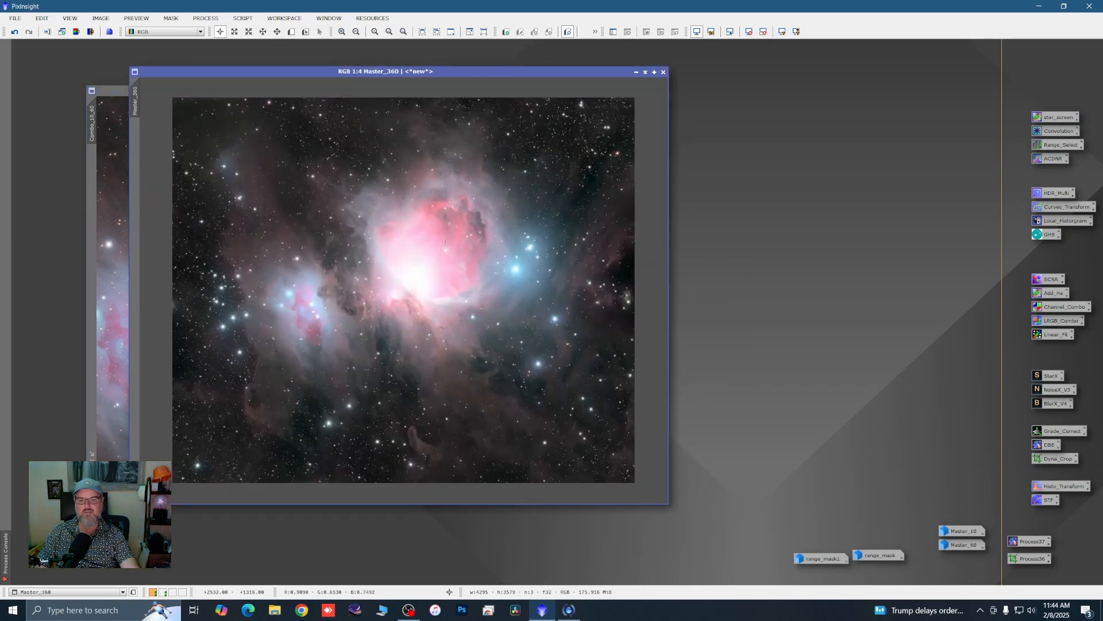
click(636, 73)
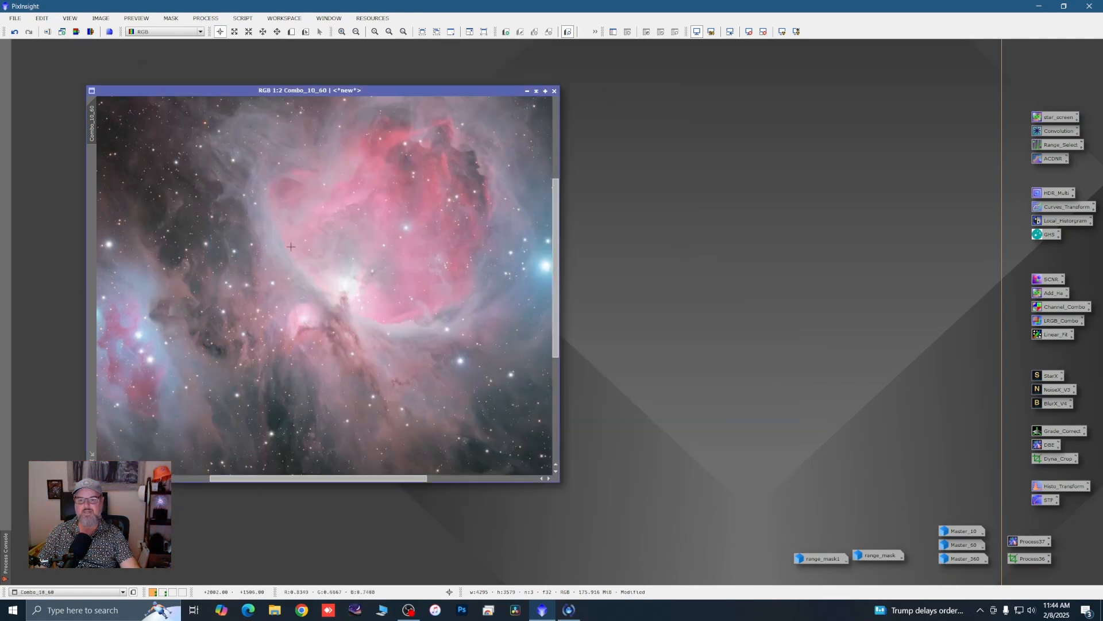
scroll(317, 272, down, 3)
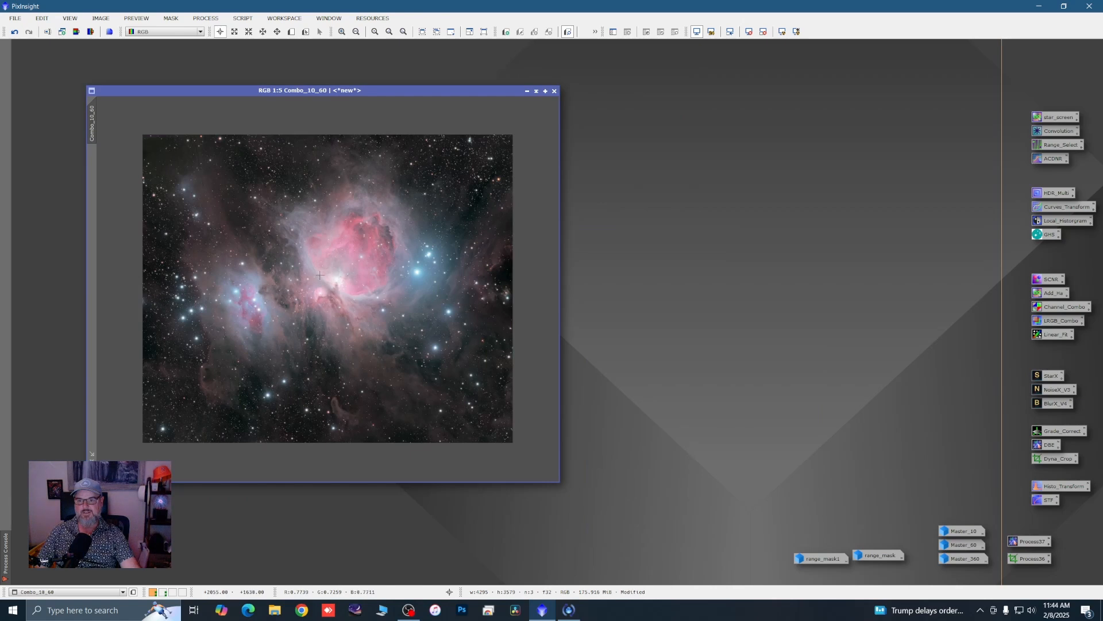
scroll(320, 275, up, 2)
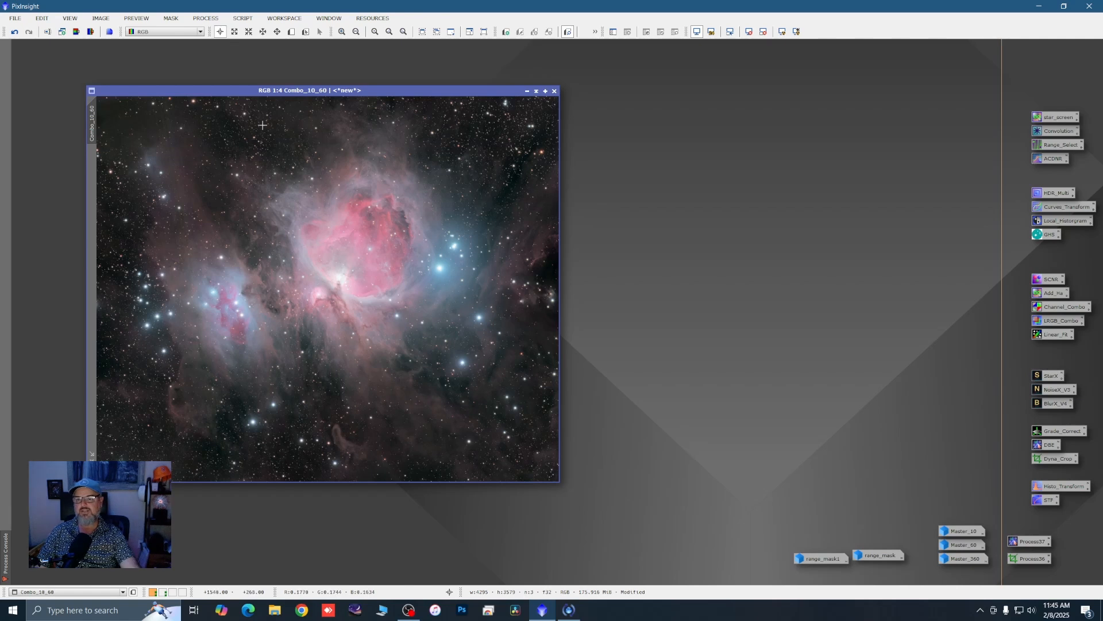
Step: Extract the lightness component of Combo_10_60 as a separate grayscale image, minimize it, and park its icon beside range_mask1
click(77, 31)
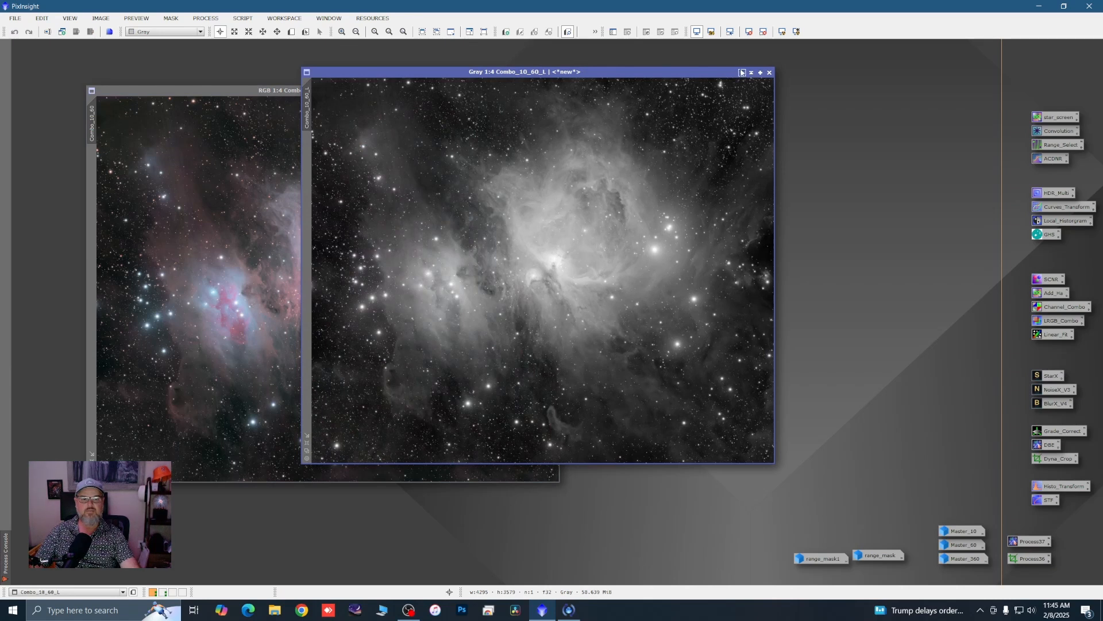
click(742, 72)
drag(571, 274, 689, 433)
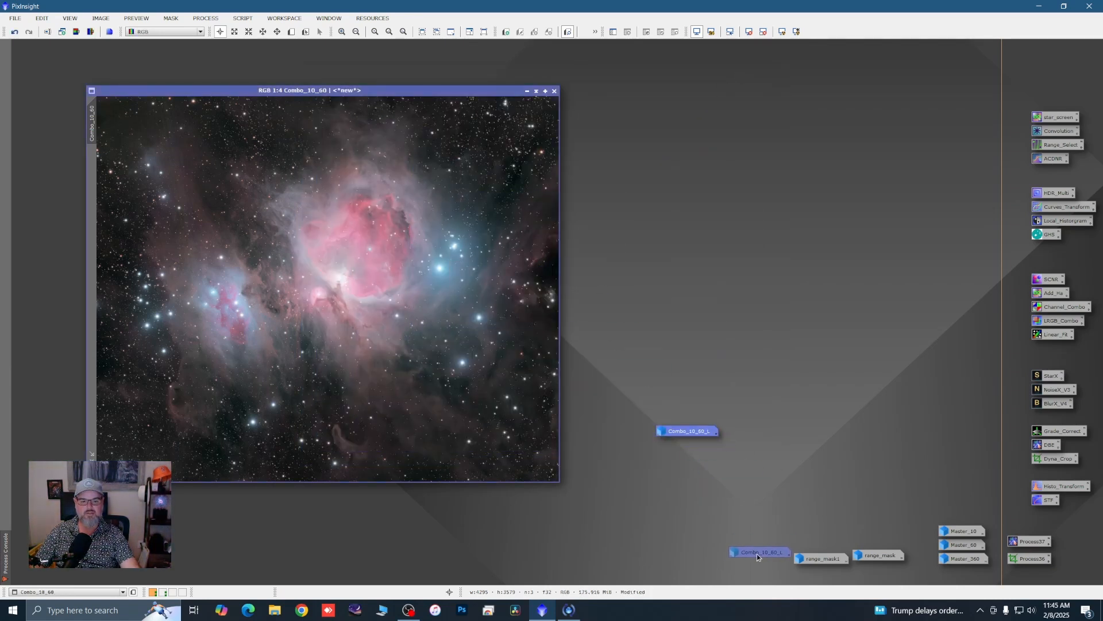
drag(747, 563, 749, 563)
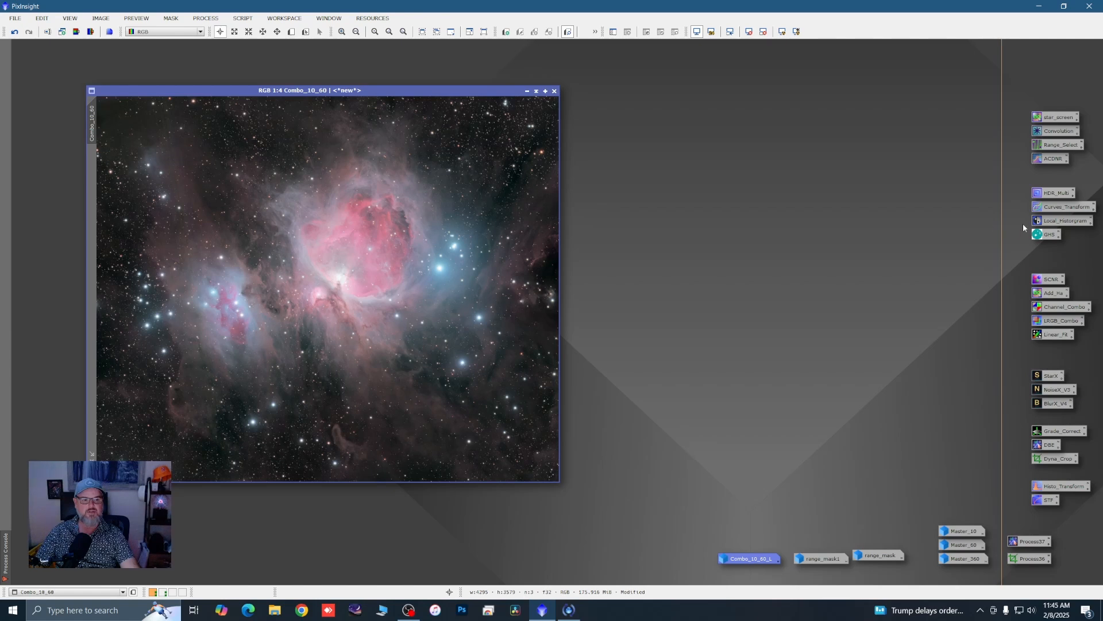
Step: Boost Combo_10_60 with GeneralizedHyperbolicStretch in Saturation mode, stretch factor 0.660, using the real-time preview, and close the process and preview
double_click(1039, 234)
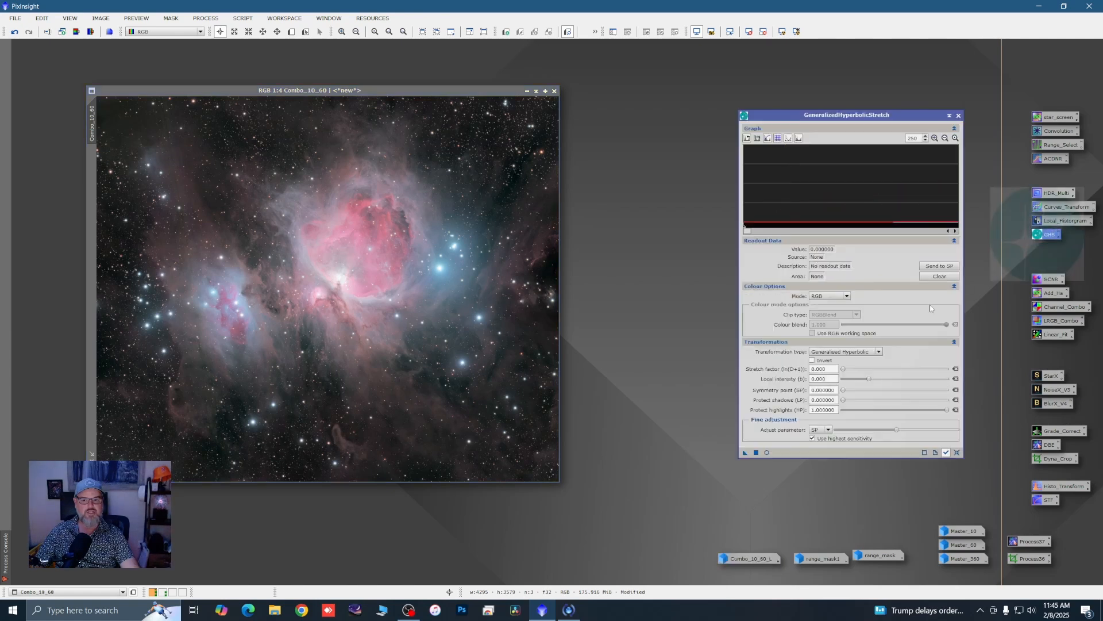
click(768, 453)
click(946, 139)
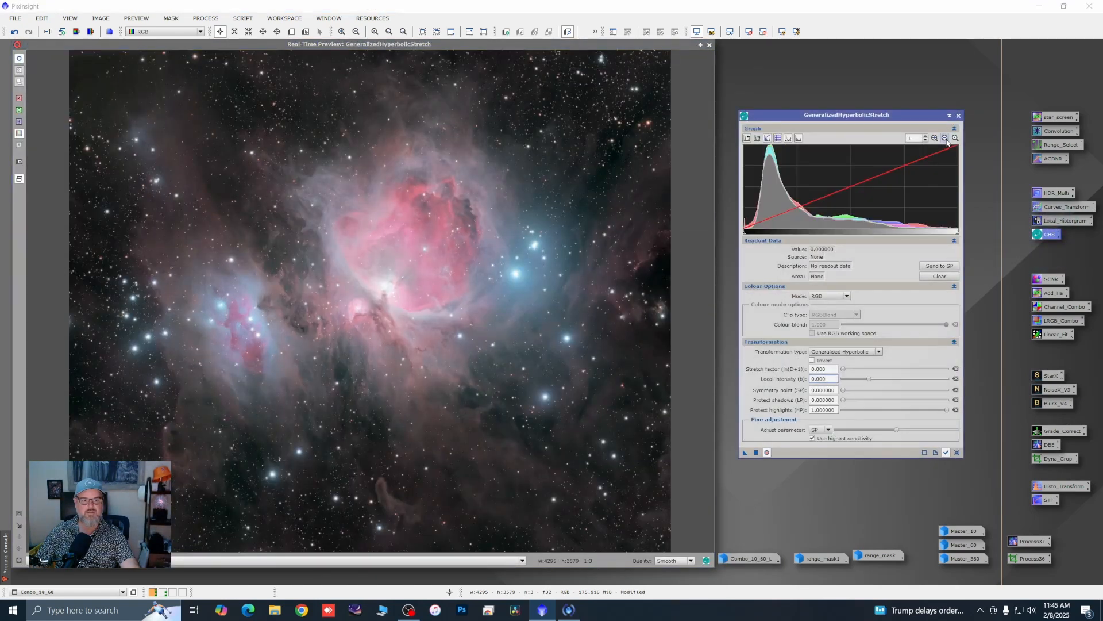
click(845, 296)
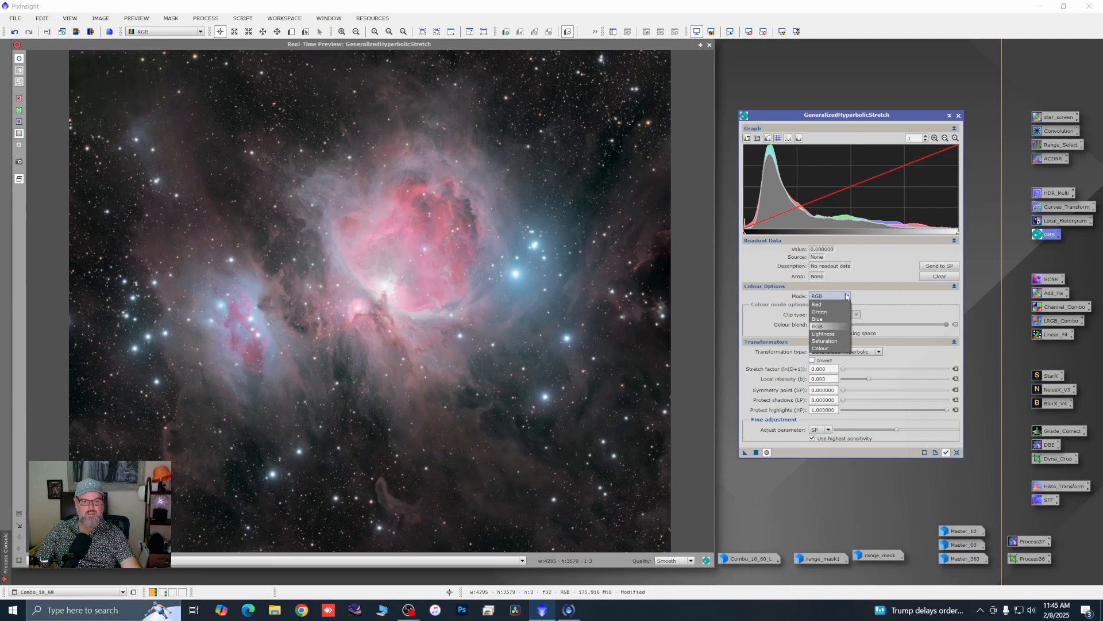
click(827, 341)
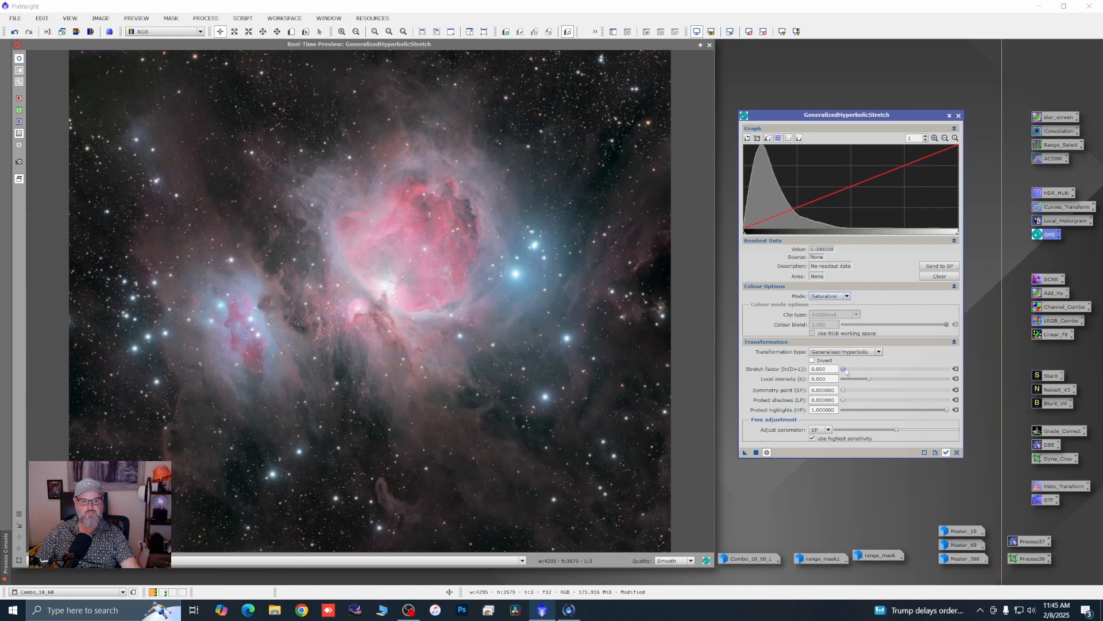
drag(845, 370, 850, 371)
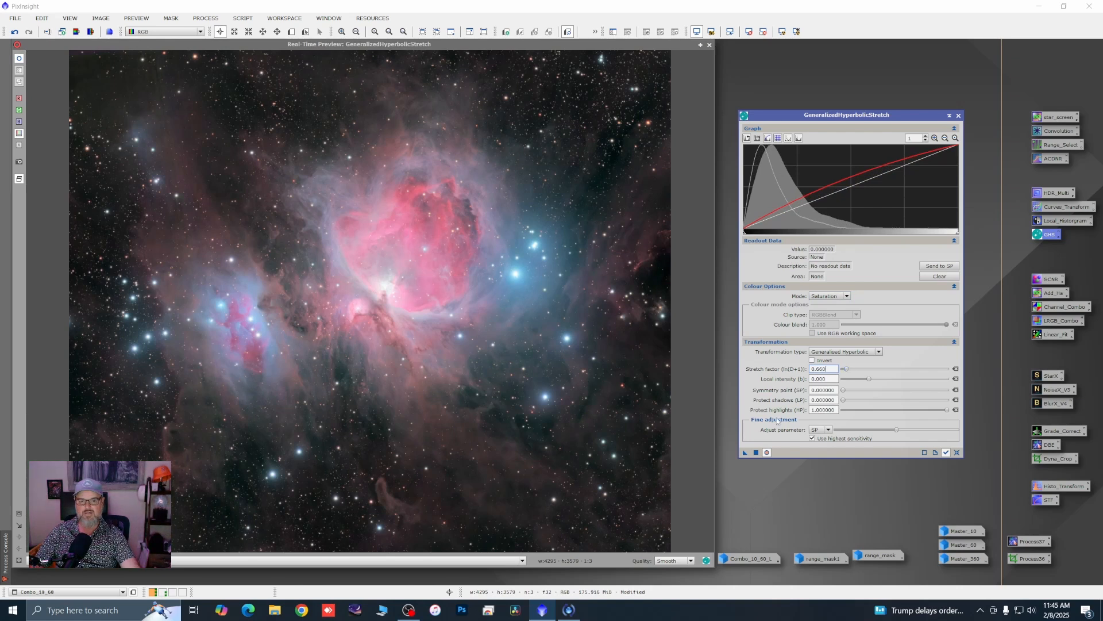
click(757, 453)
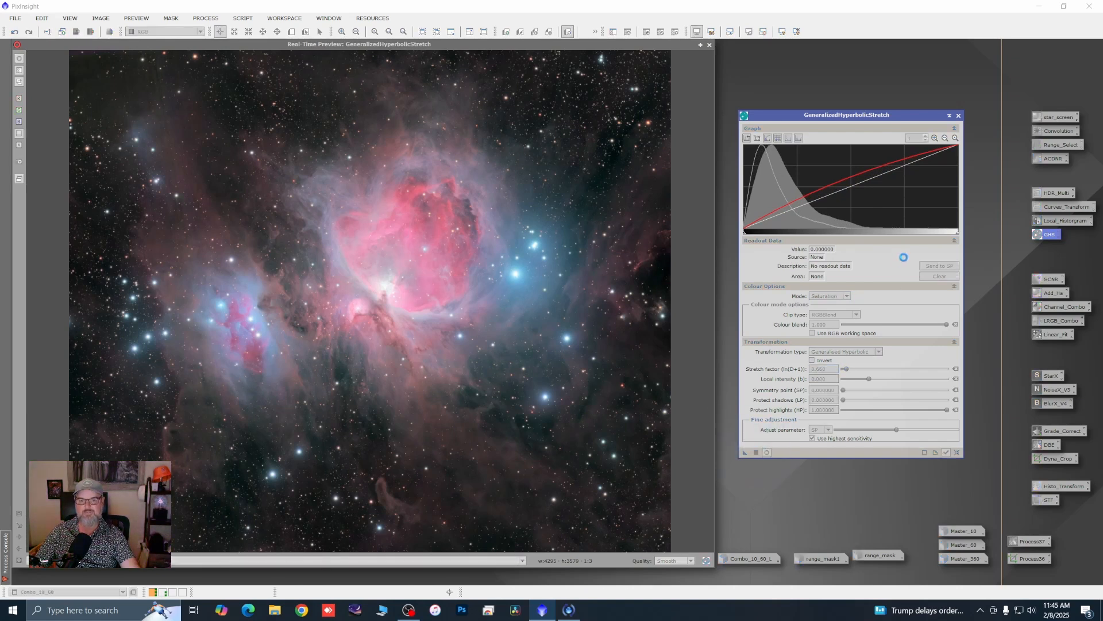
click(958, 116)
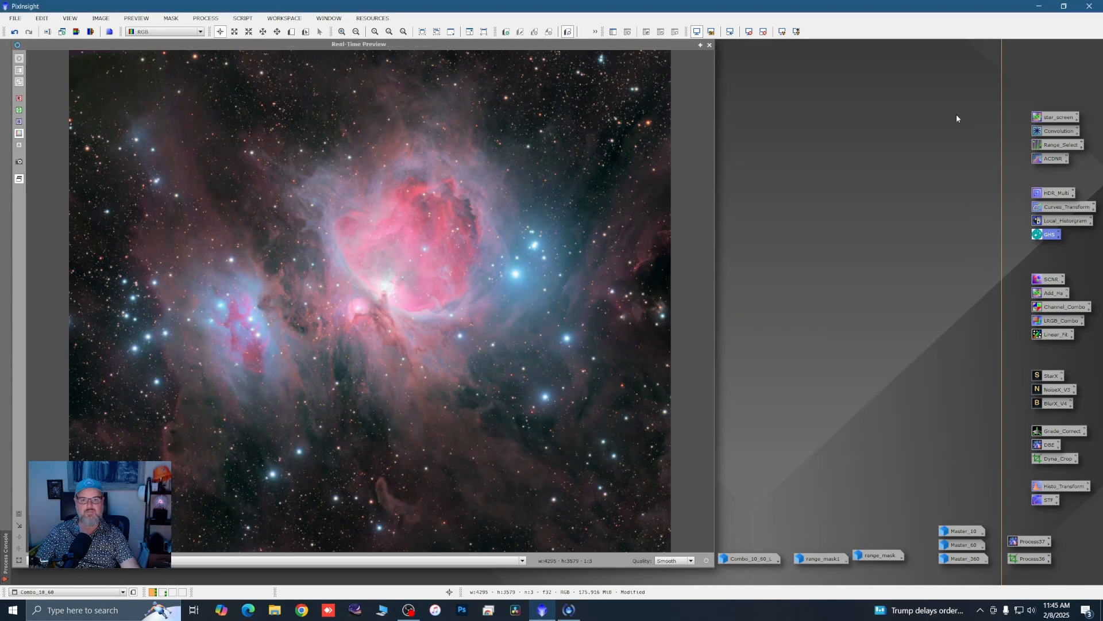
click(710, 45)
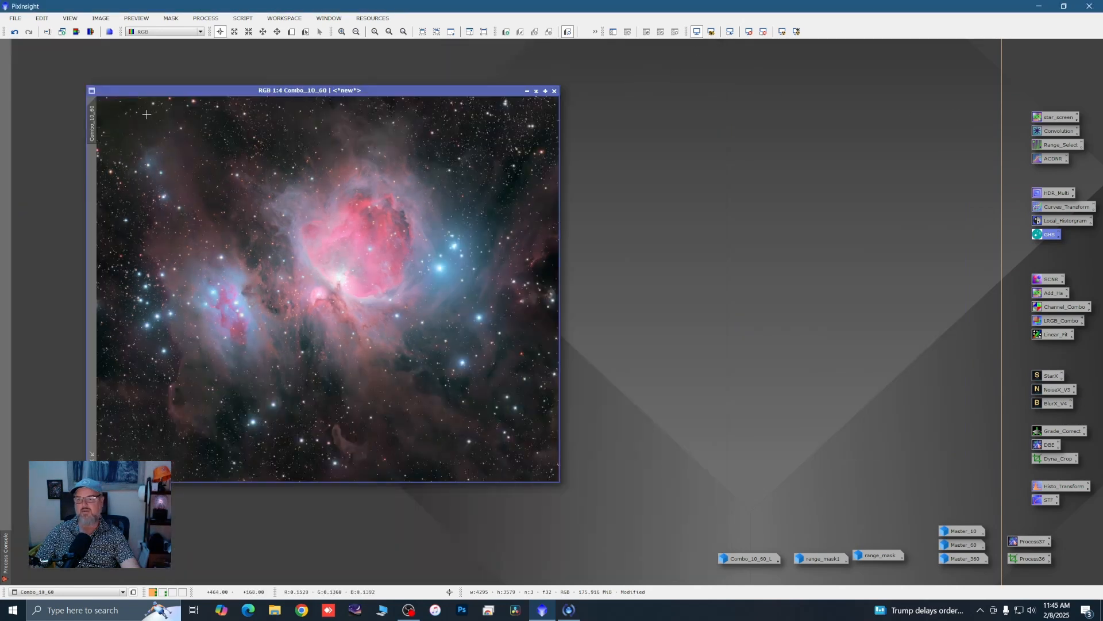
Step: Minimize Combo_10_60, park its icon away from the masks, and nudge the Combo_10_60_L icon beside range_mask1
drag(296, 93, 278, 103)
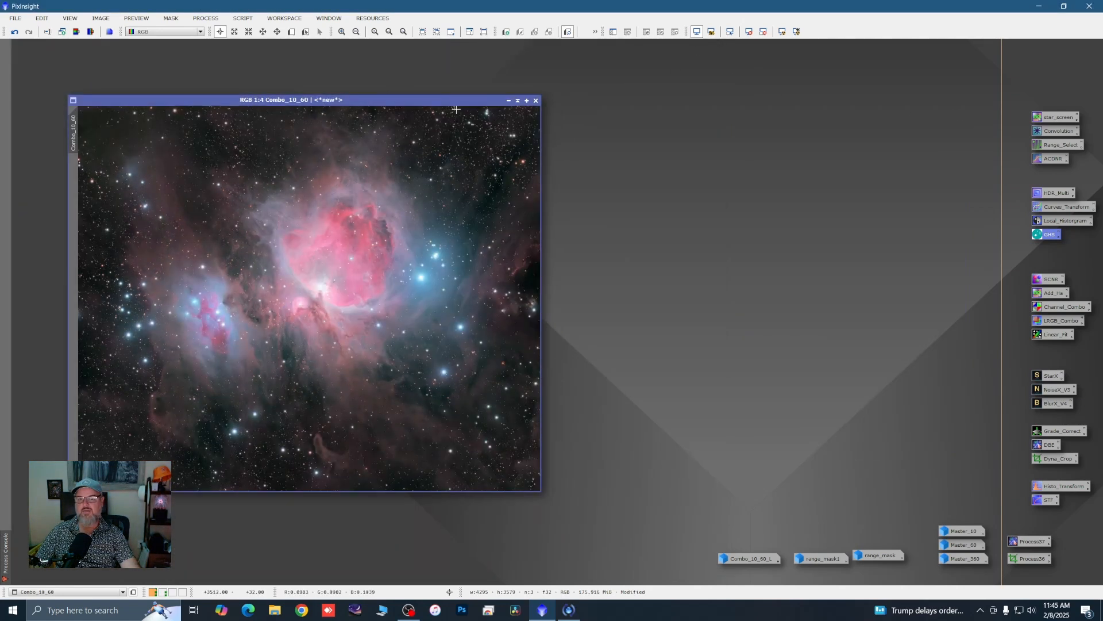
click(508, 102)
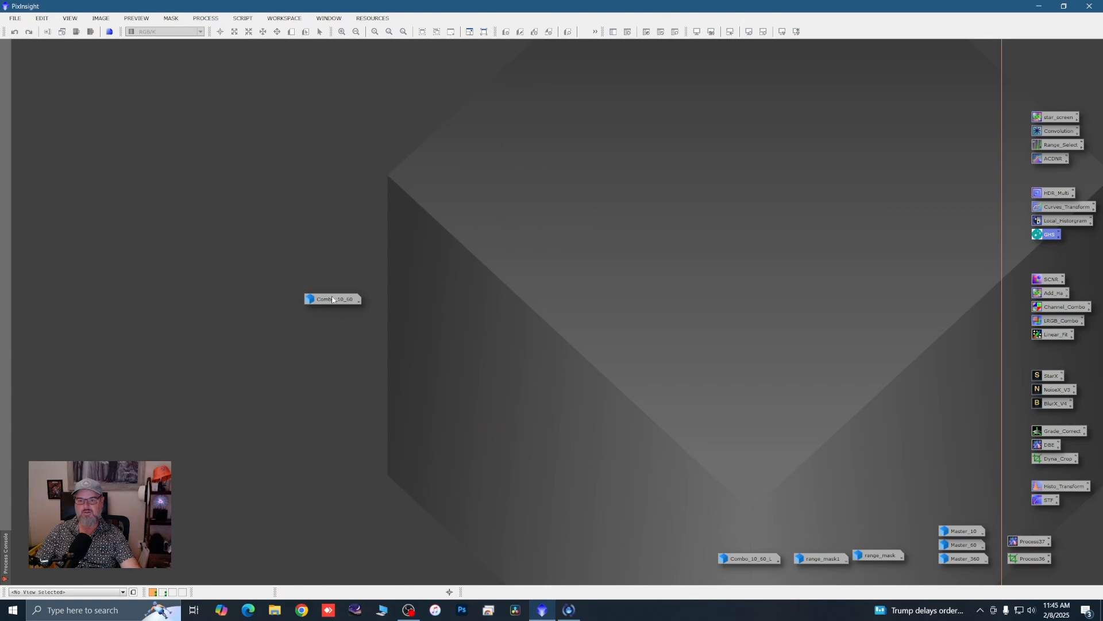
drag(333, 300, 321, 304)
drag(73, 356, 73, 357)
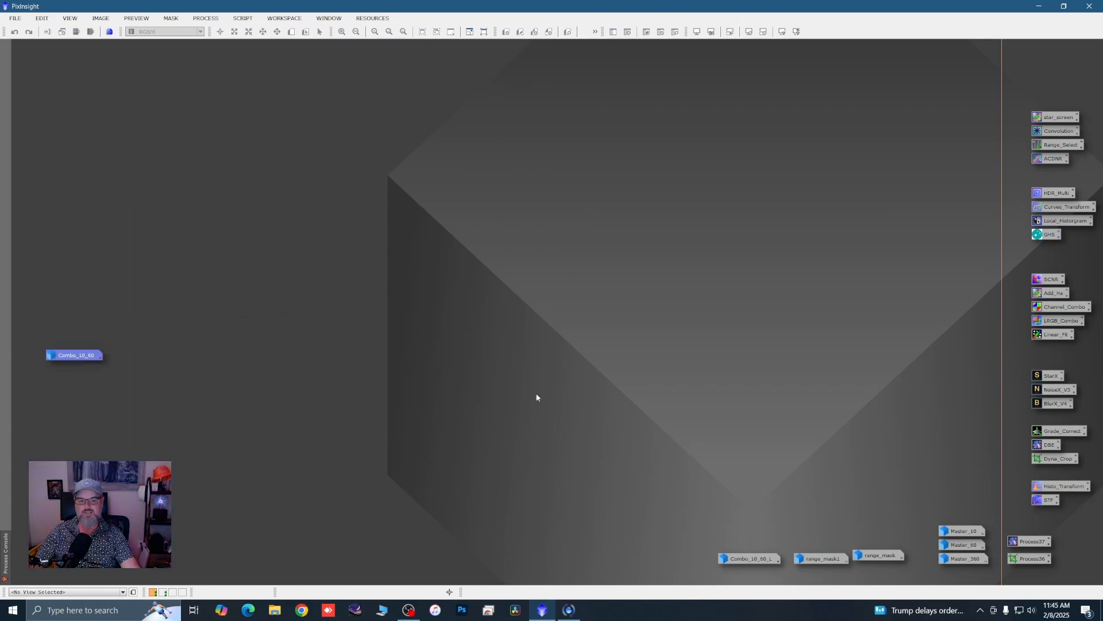
drag(751, 565, 740, 559)
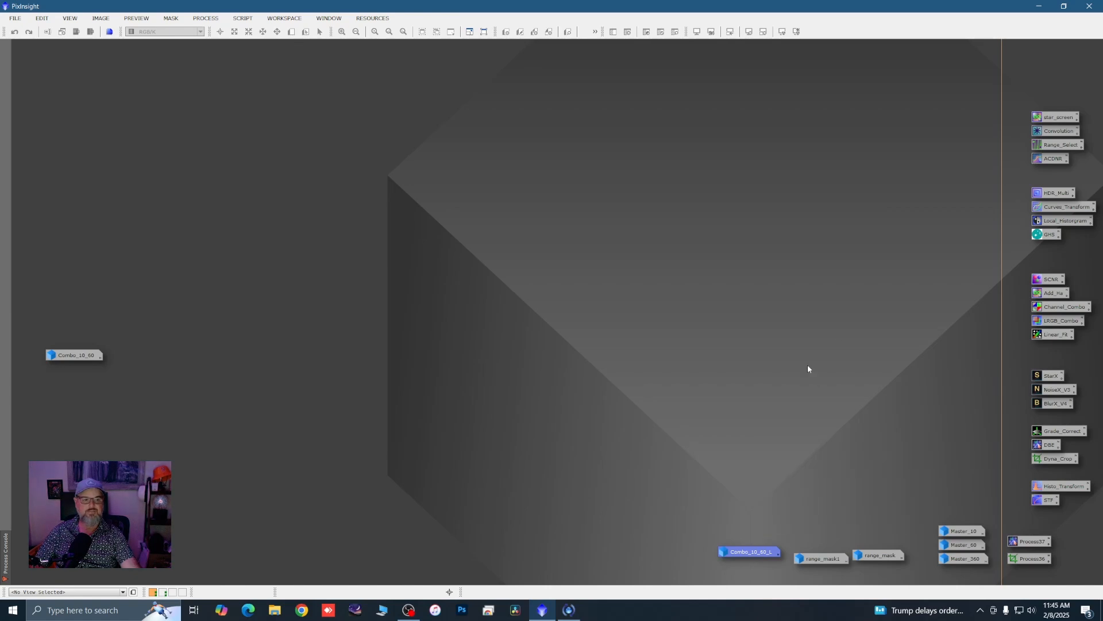
Step: Start the ImageBlend script with Combo_10_60 as the base image and Combo_10_60_L as the blend image
click(243, 18)
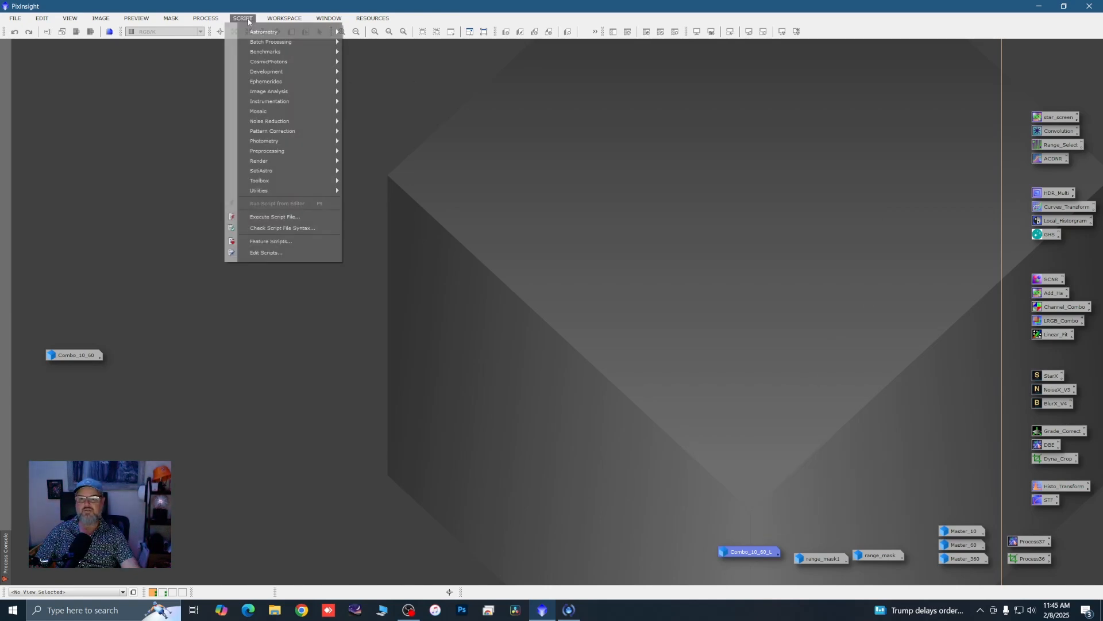
mouse_move(286, 193)
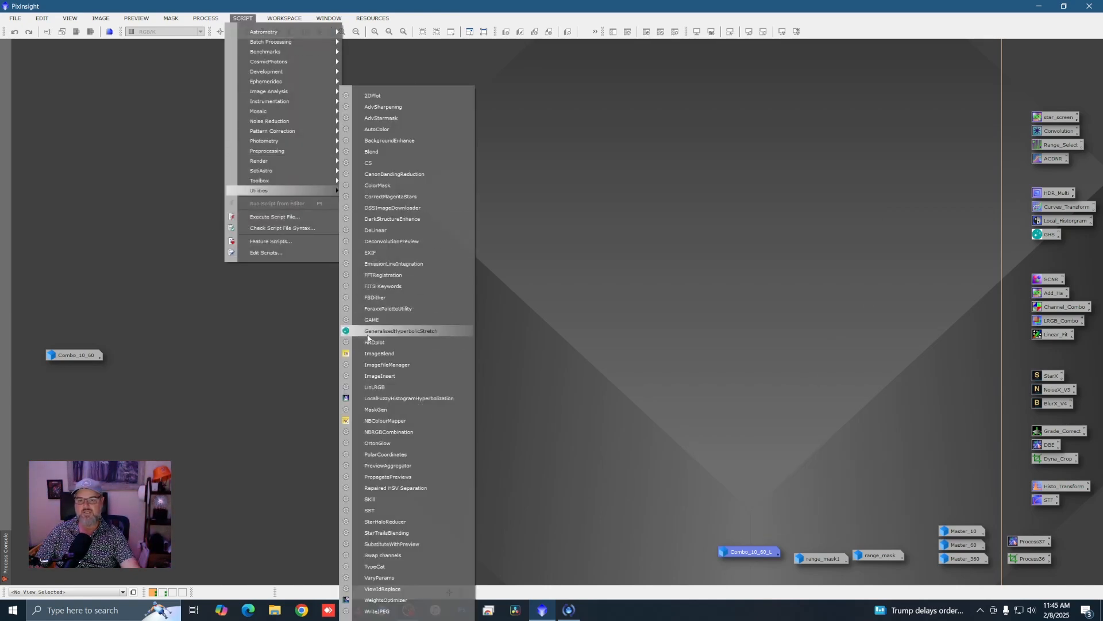
click(379, 351)
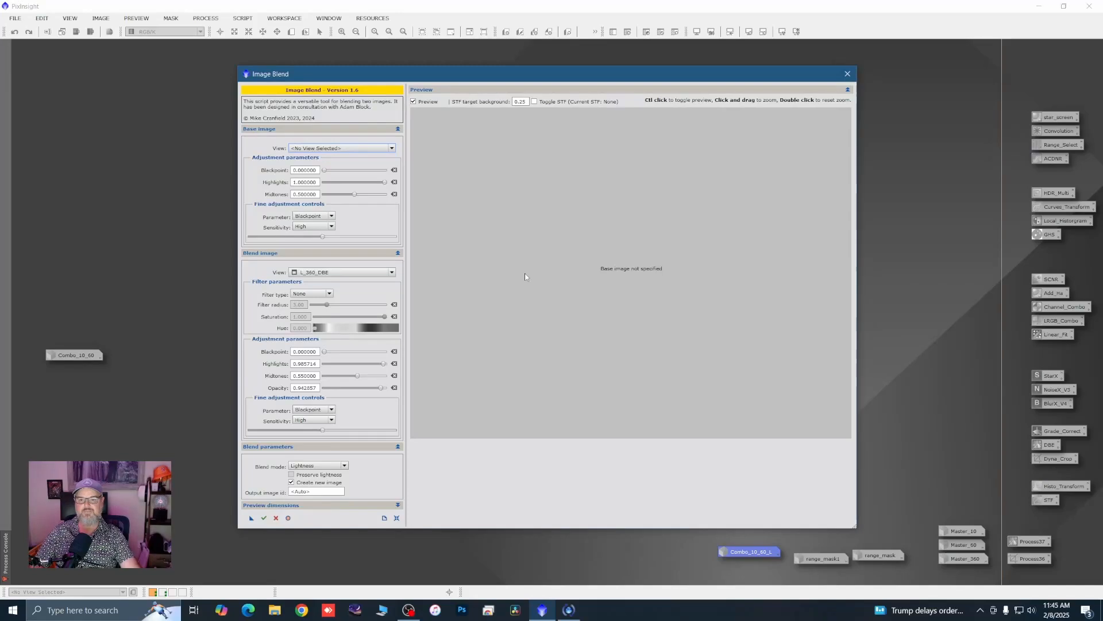
click(393, 149)
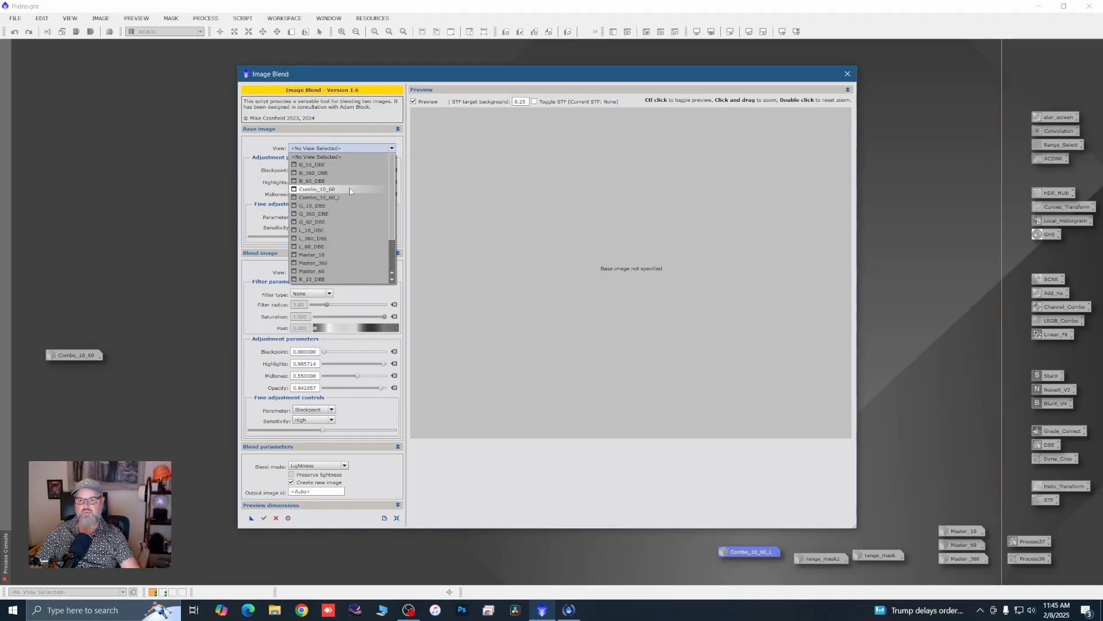
click(329, 192)
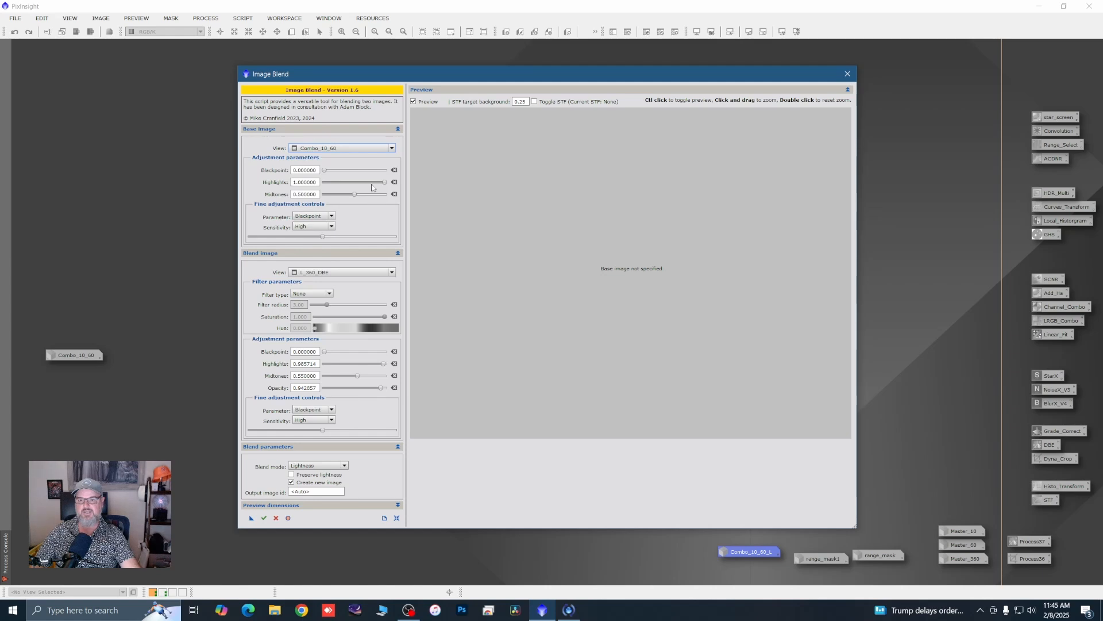
click(392, 272)
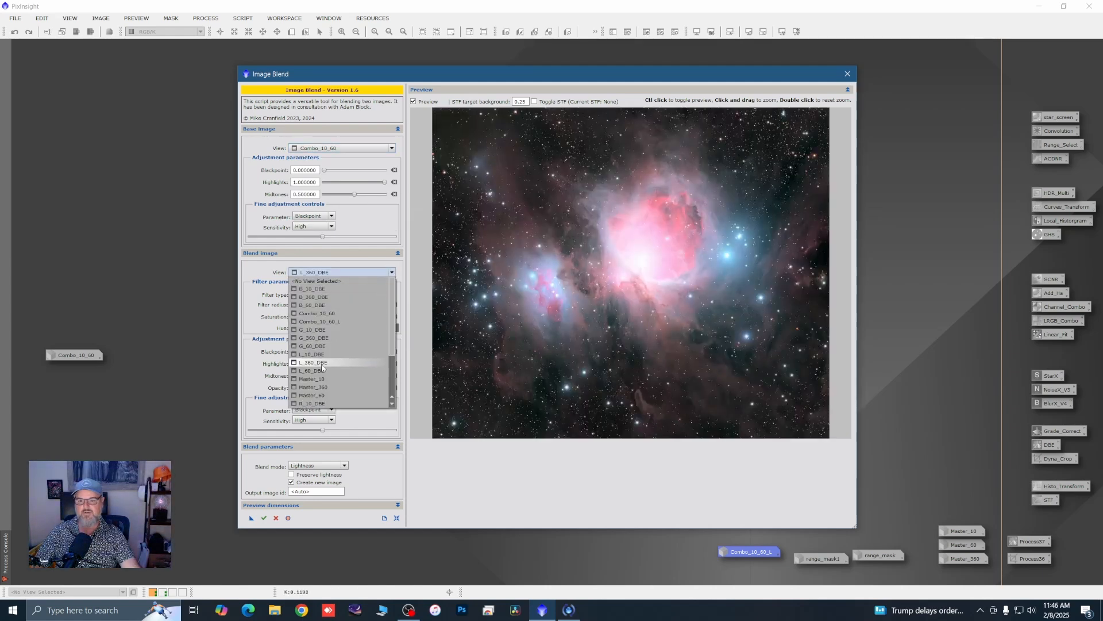
click(326, 321)
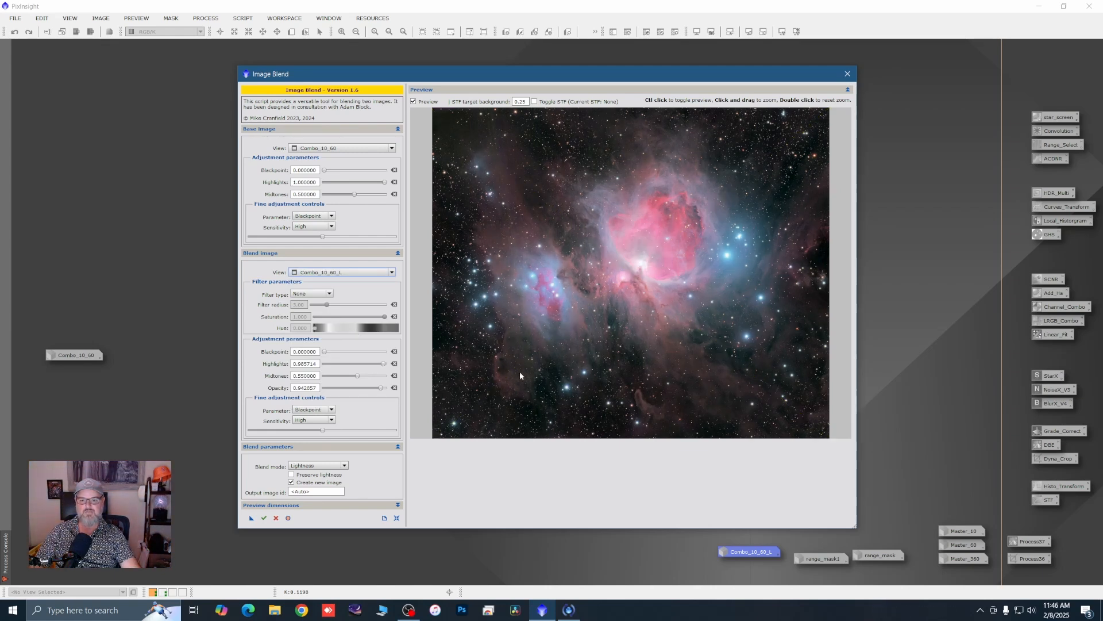
Step: Raise the blend image's midtones to about 0.58, lower its highlights slightly, generate the Lightness blend as a new image, and close the script
drag(356, 375, 359, 376)
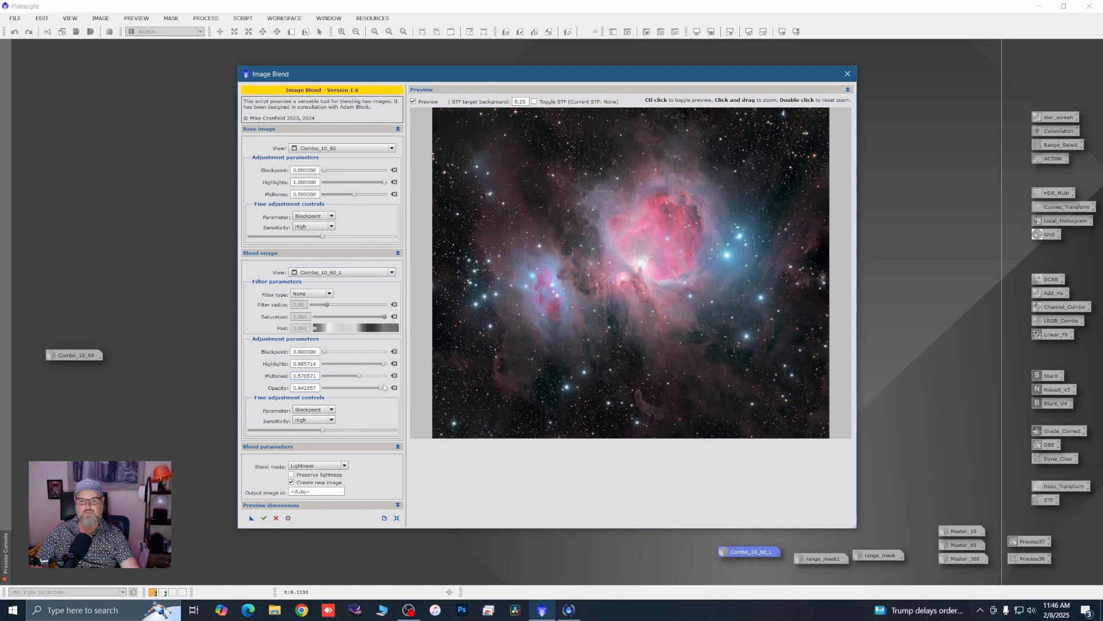
drag(383, 363, 381, 367)
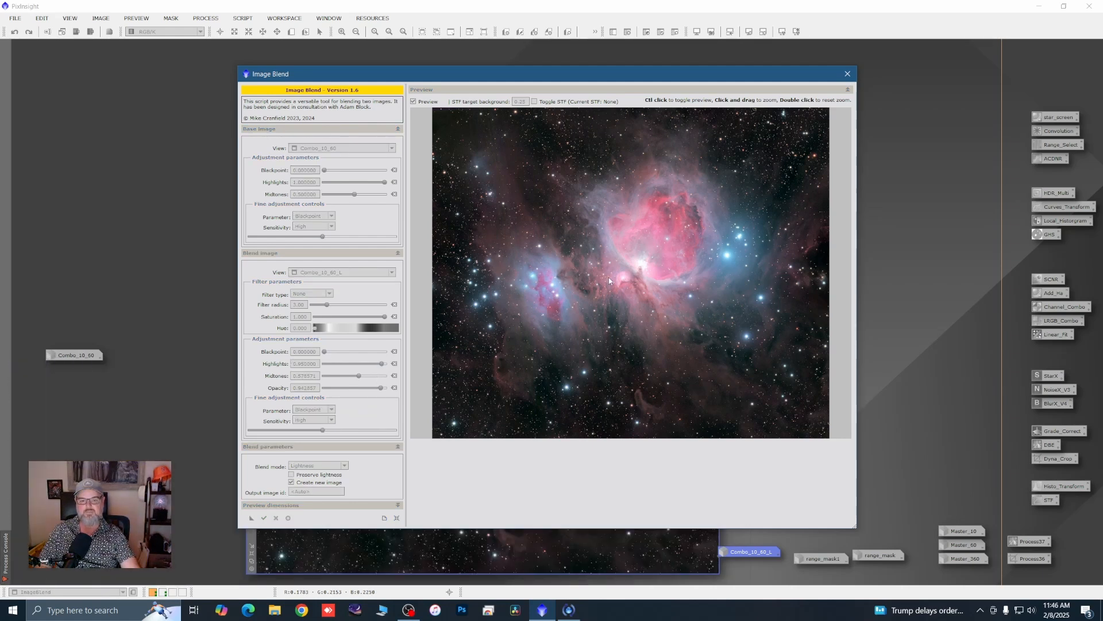
click(848, 73)
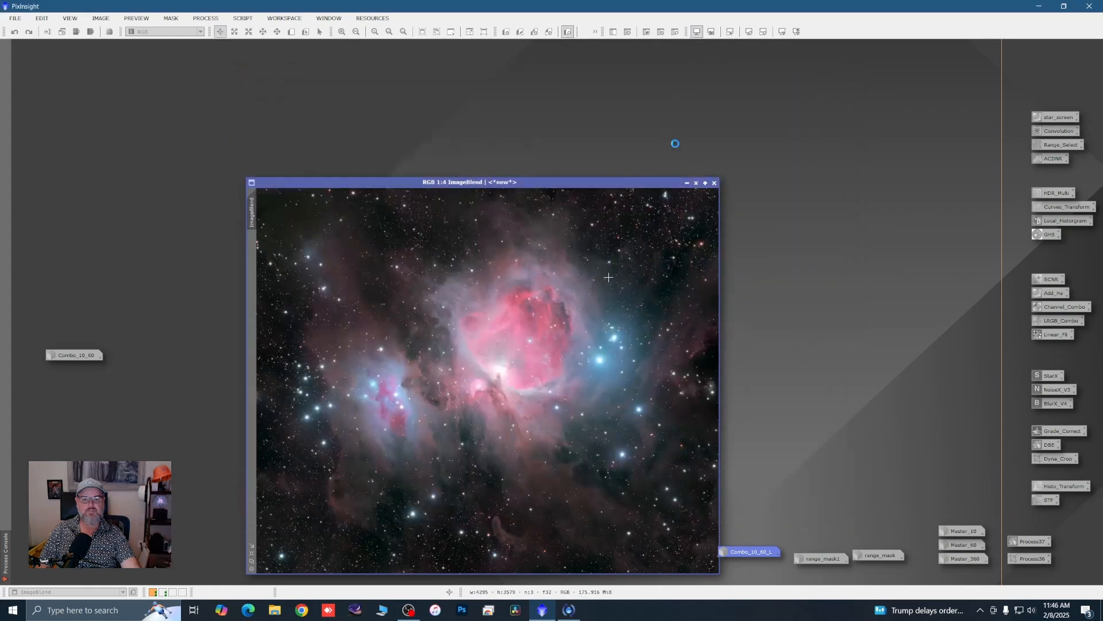
Step: Restore Combo_10_60 and arrange it side by side with the fitted ImageBlend window to compare the two images
drag(597, 180, 470, 68)
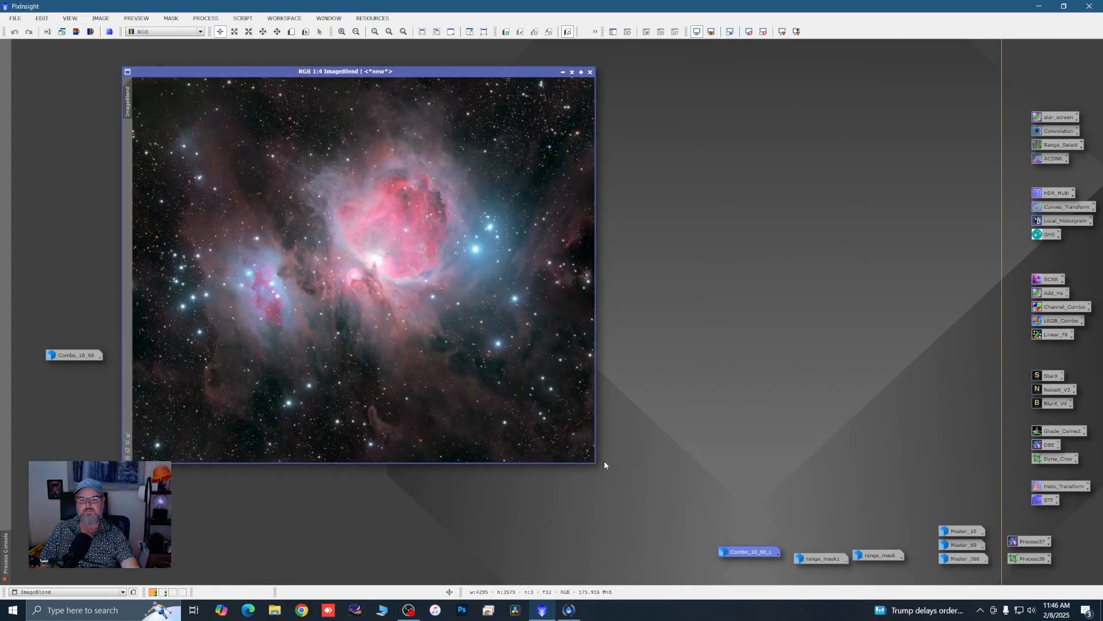
drag(594, 462, 657, 487)
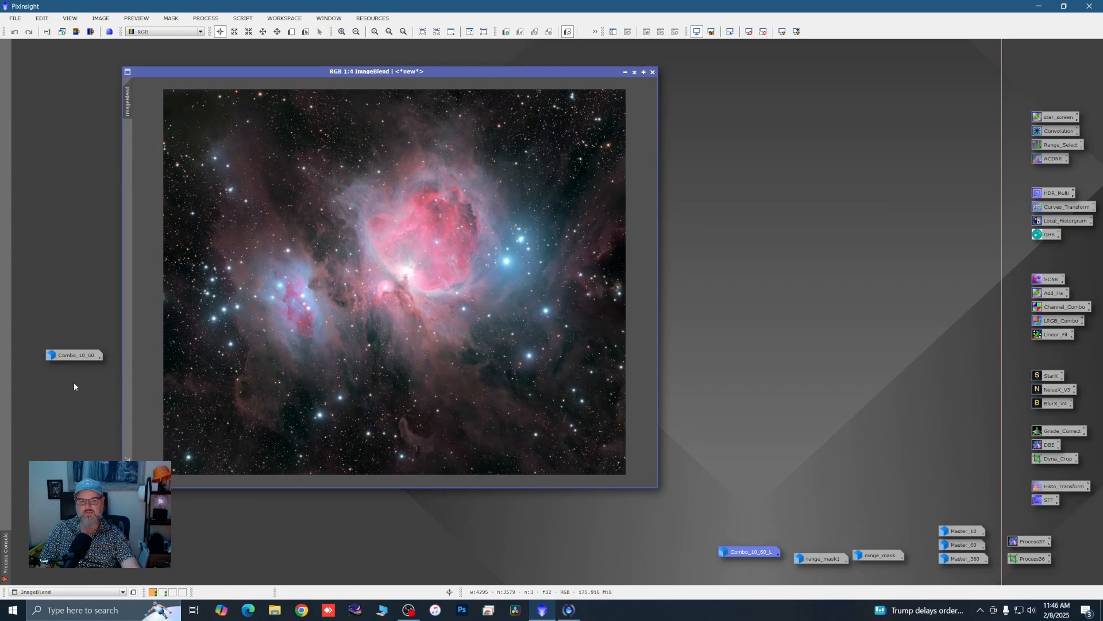
double_click(70, 362)
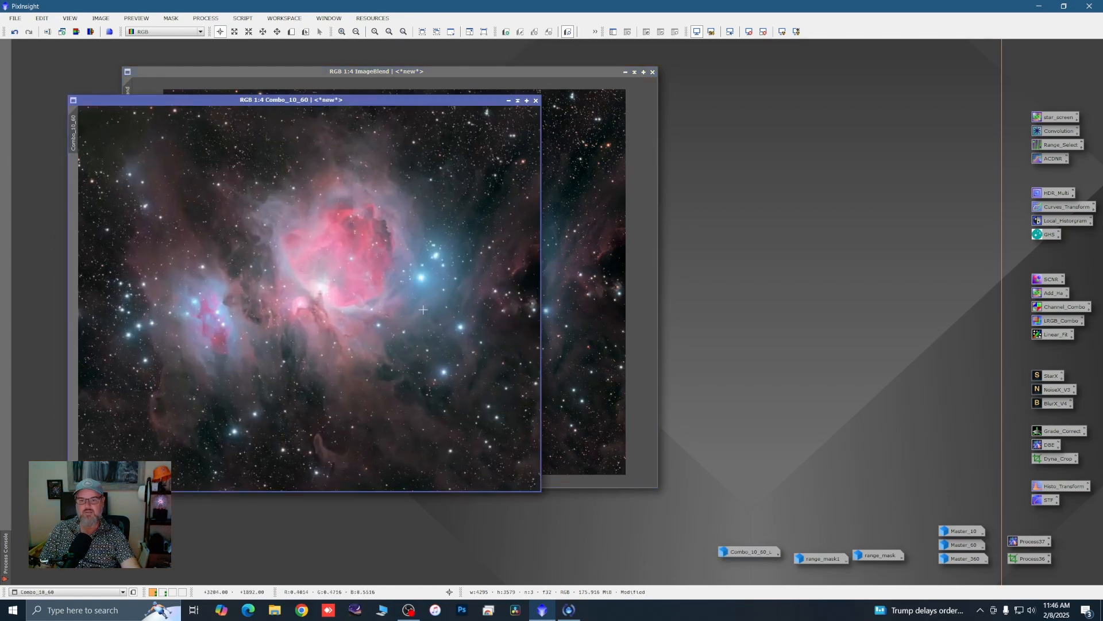
drag(254, 101, 810, 92)
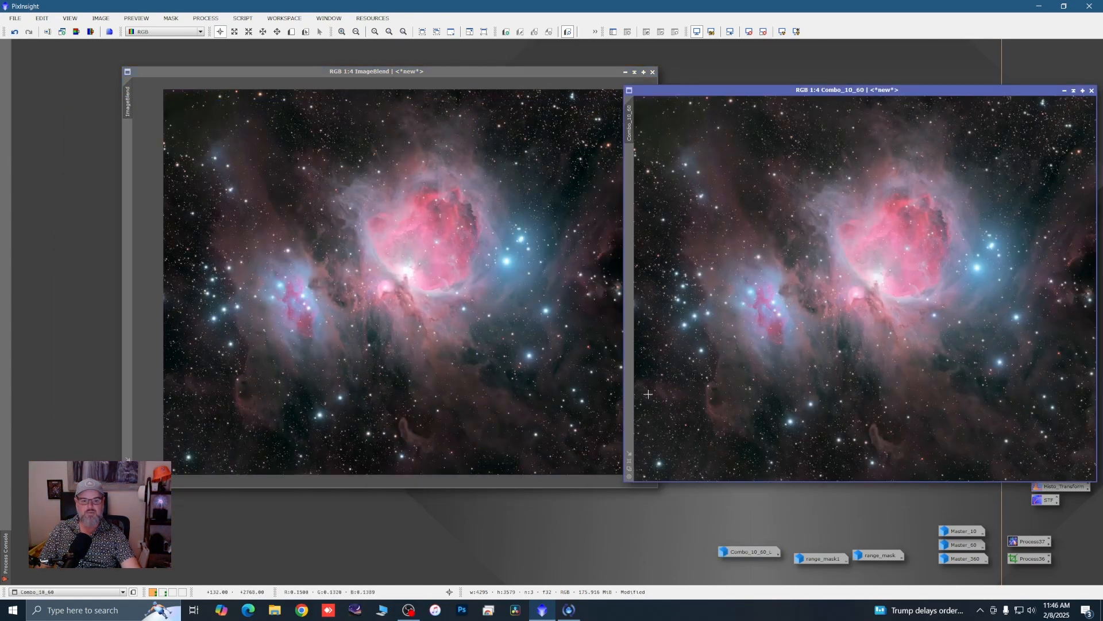
click(630, 460)
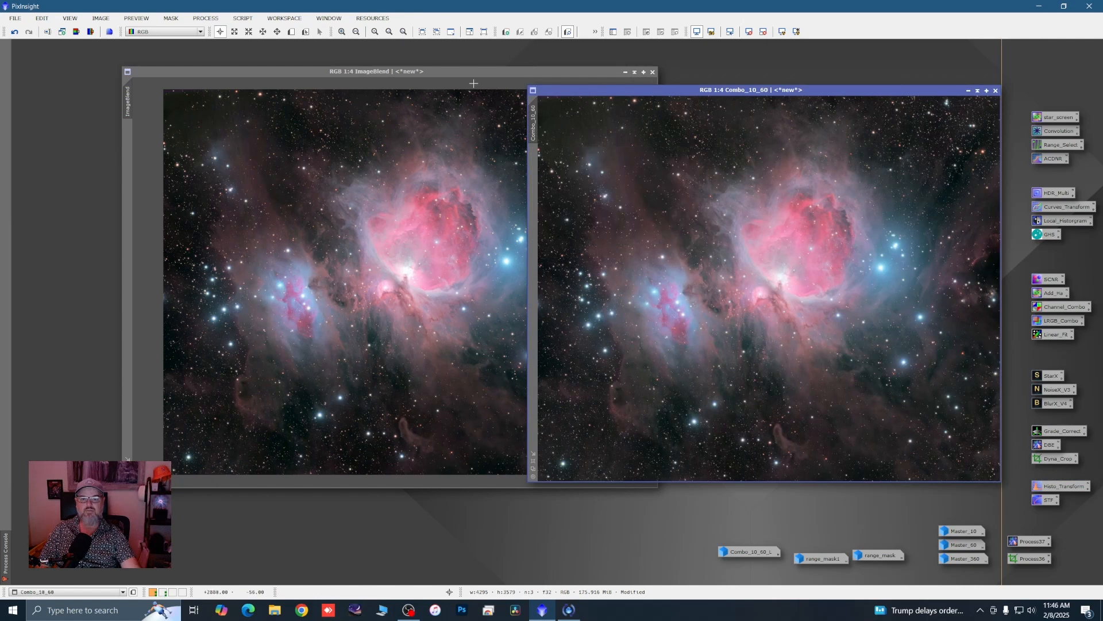
click(473, 103)
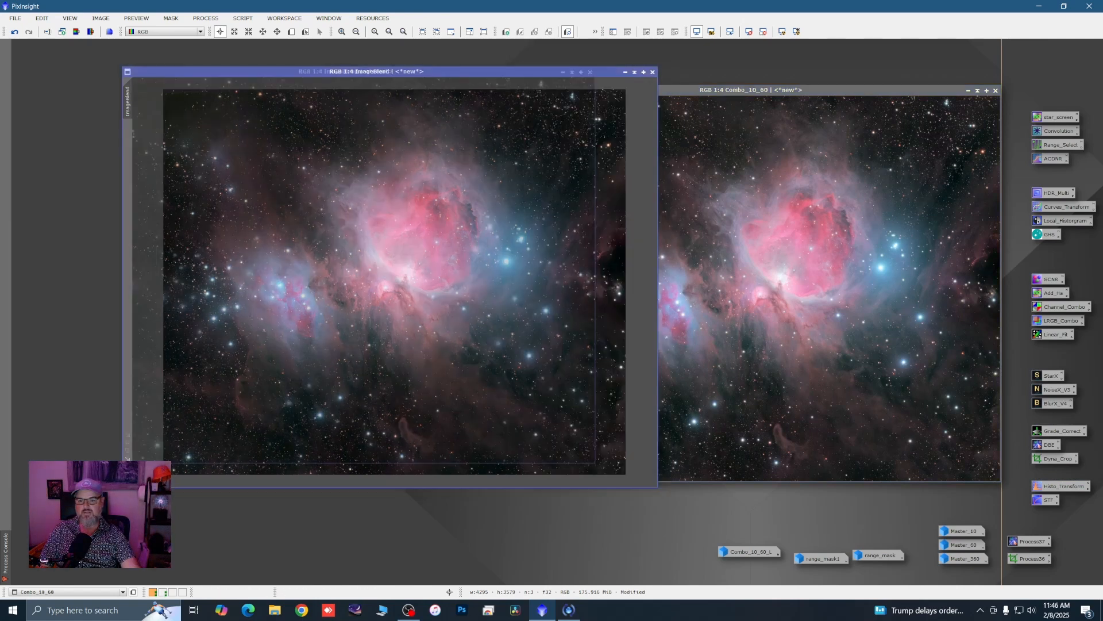
key(ctrl+f)
drag(484, 70, 415, 88)
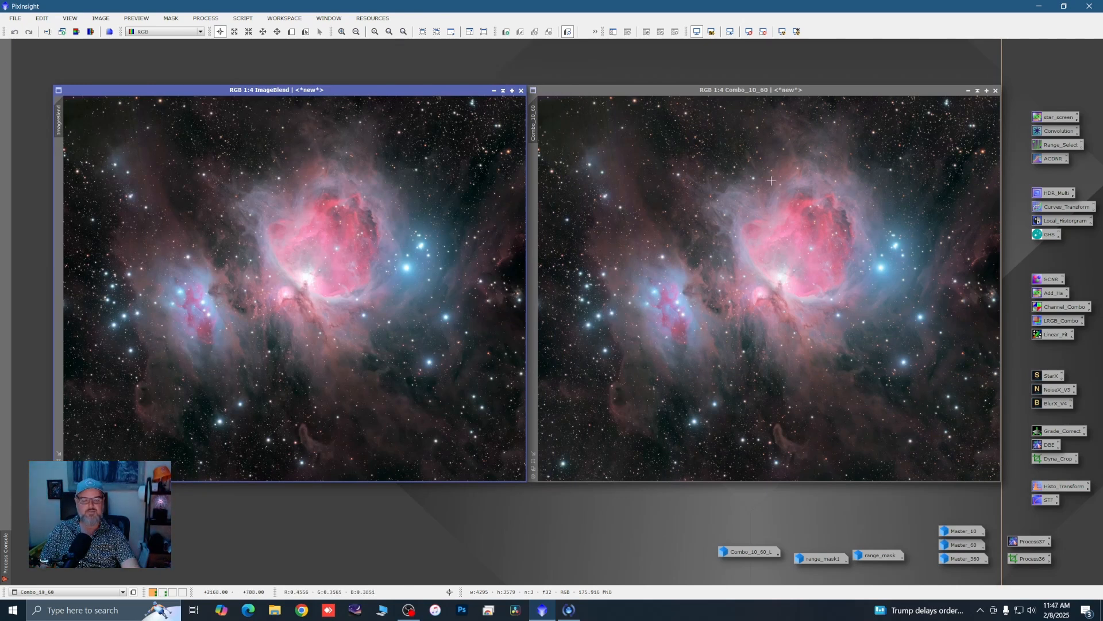
Step: Minimize Combo_10_60, park its icon near Combo_10_60_L, and reposition and enlarge the ImageBlend window
click(969, 91)
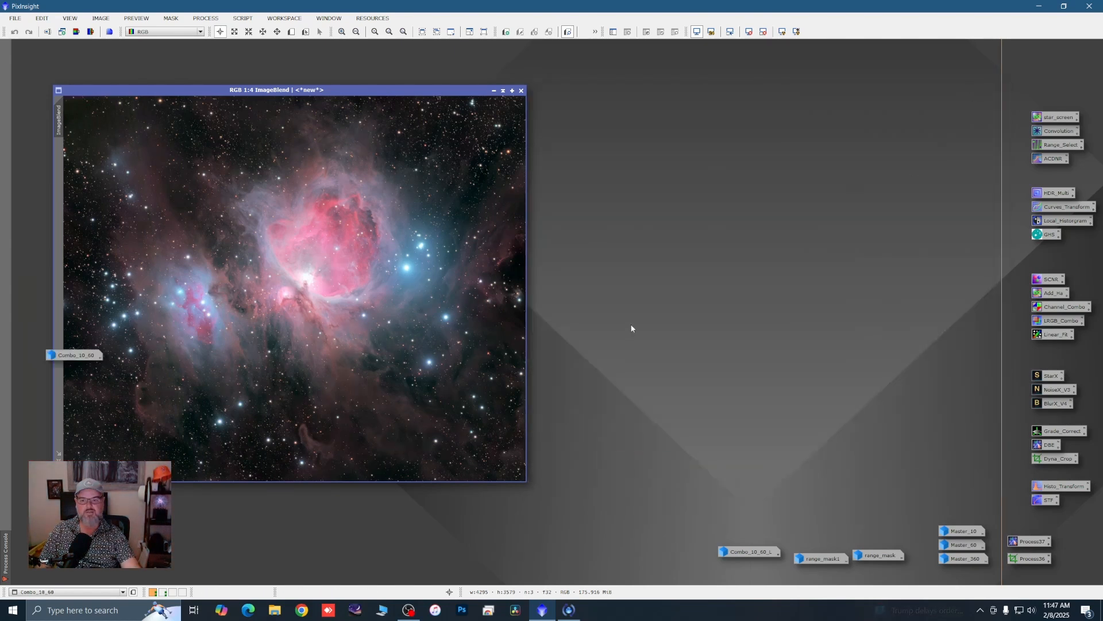
drag(75, 359, 620, 545)
drag(188, 88, 185, 61)
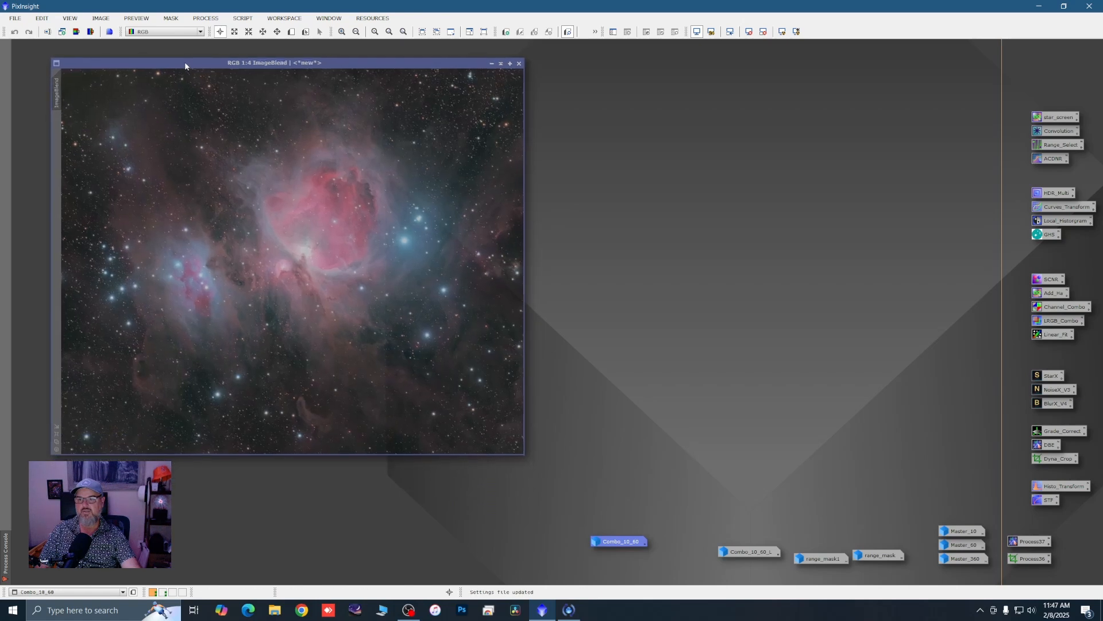
drag(516, 451, 621, 493)
Step: Examine the bright core and surrounding nebulosity of ImageBlend at several magnifications
scroll(419, 352, up, 3)
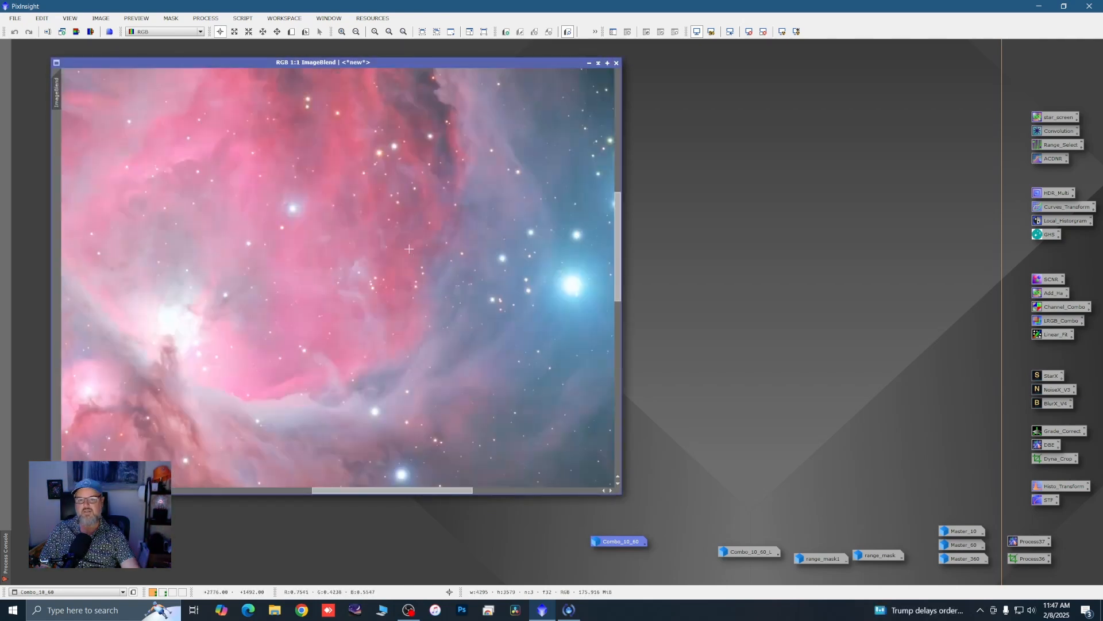
scroll(345, 299, down, 1)
scroll(295, 270, up, 1)
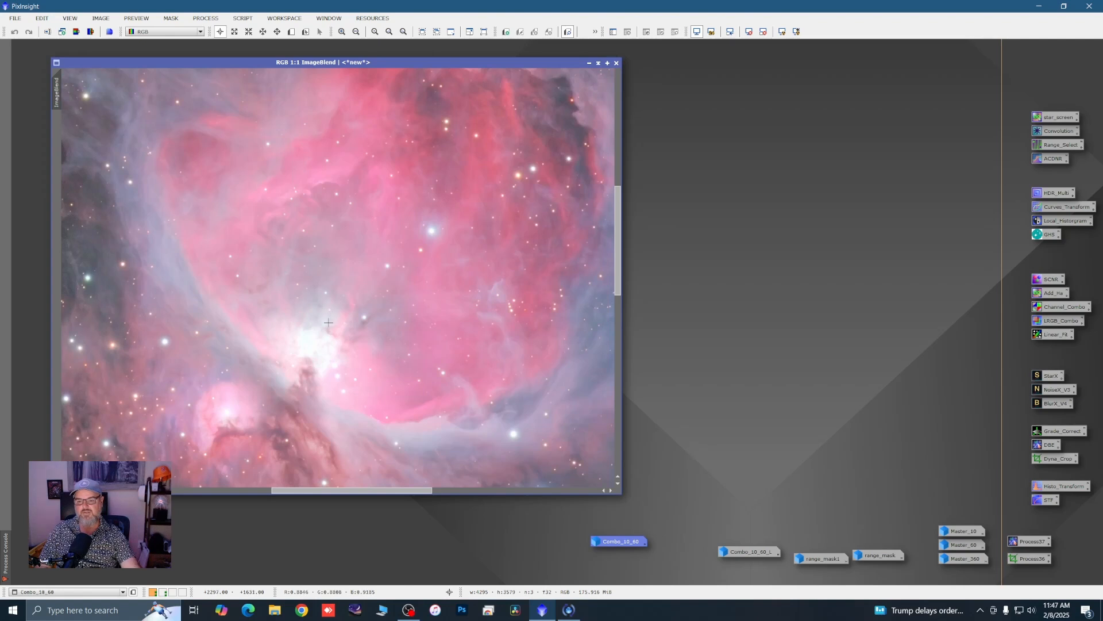
scroll(328, 323, up, 1)
scroll(354, 316, down, 2)
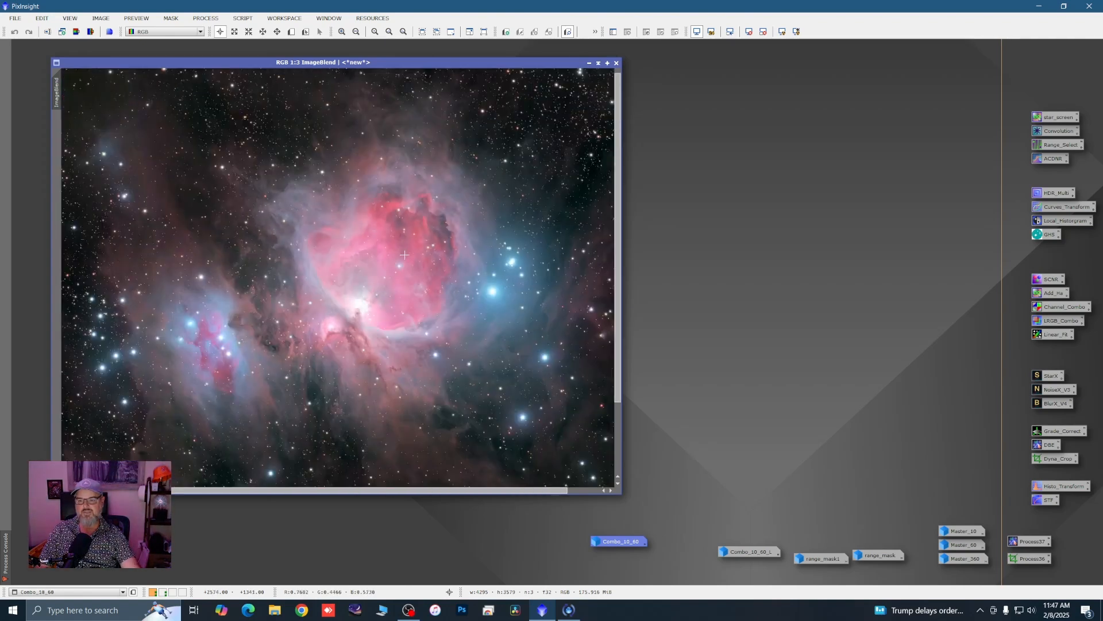
scroll(337, 293, down, 1)
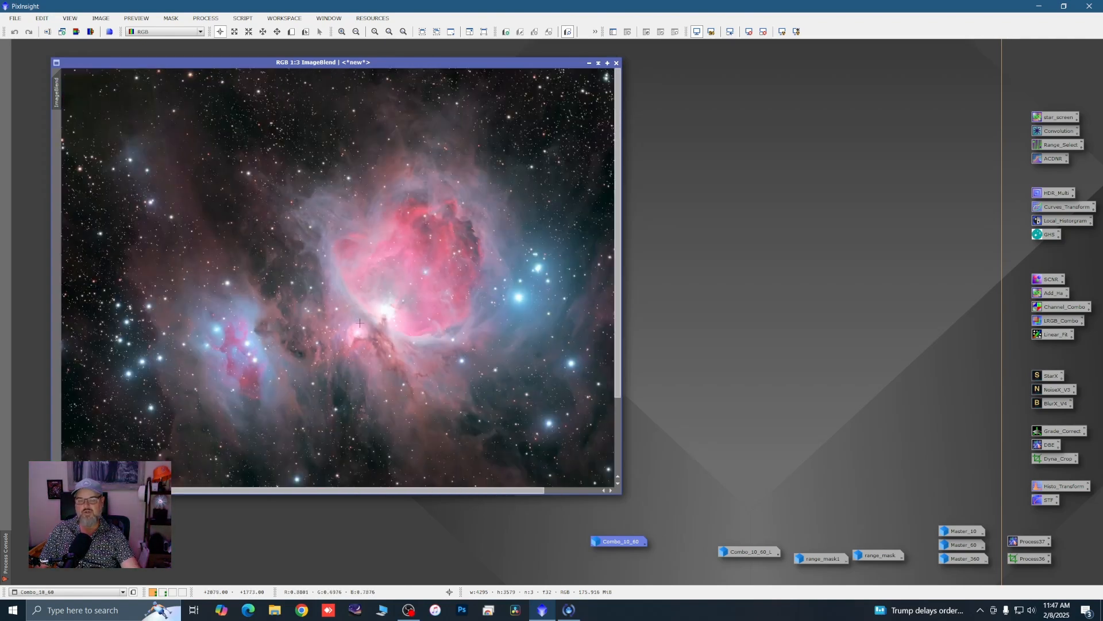
scroll(360, 323, down, 1)
Step: Create a wide preview across the nebula's core in ImageBlend, open it, and fit it to the window width
click(292, 32)
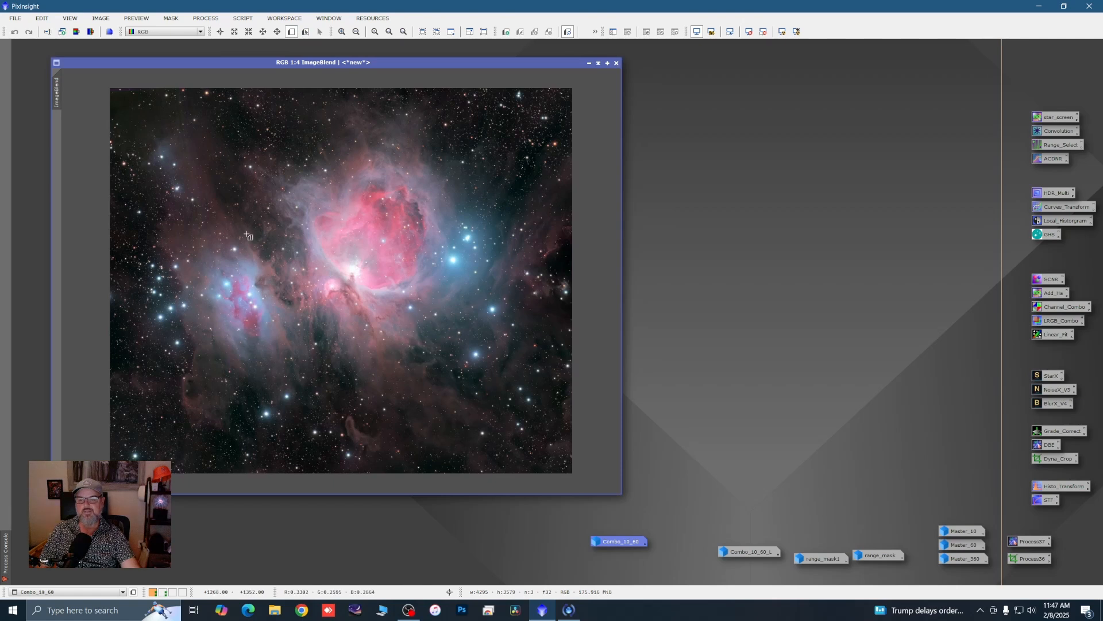
drag(211, 239, 492, 306)
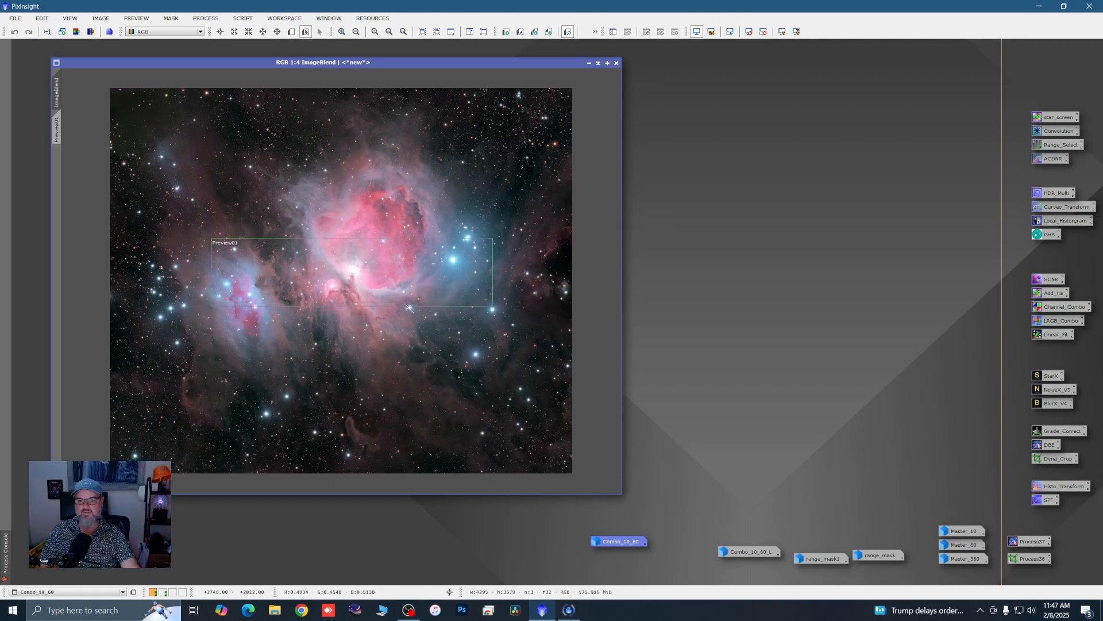
scroll(307, 267, up, 2)
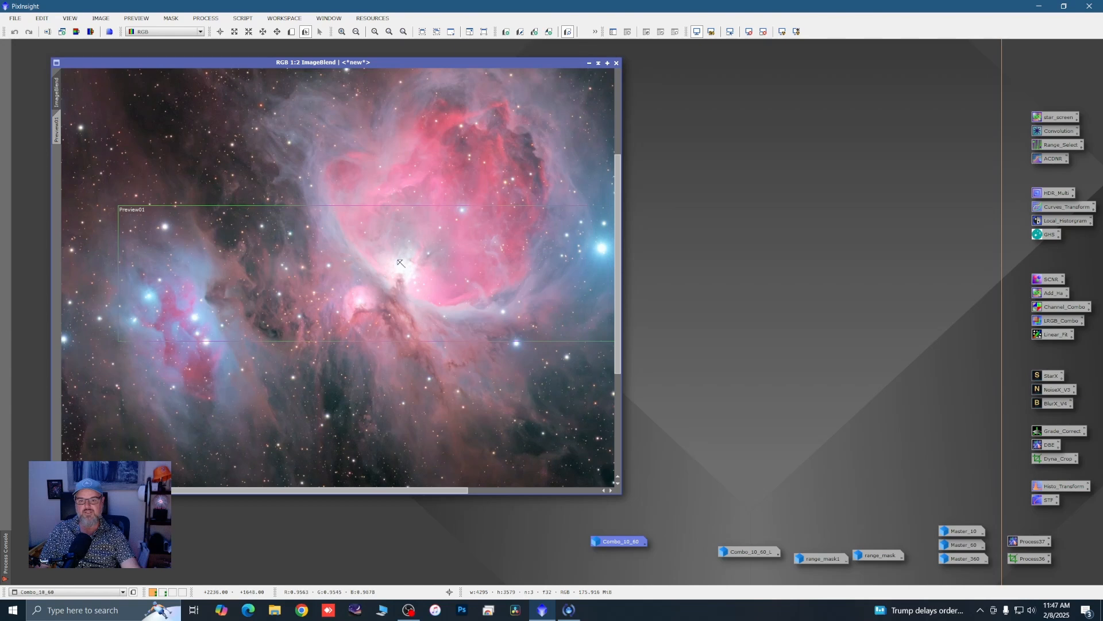
click(56, 130)
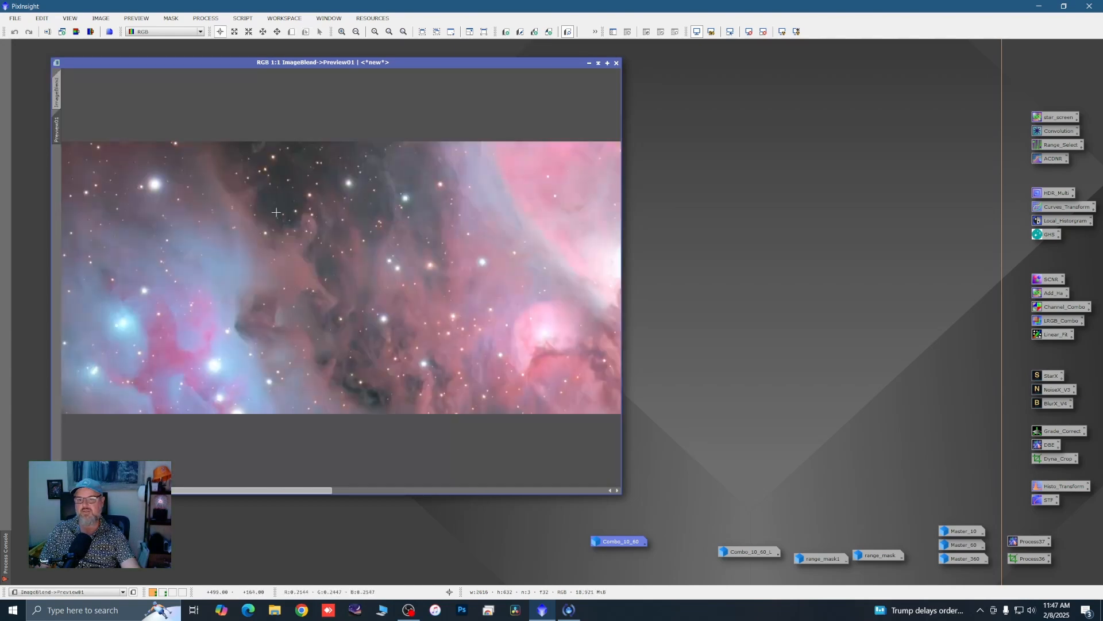
scroll(277, 212, down, 3)
scroll(277, 212, up, 2)
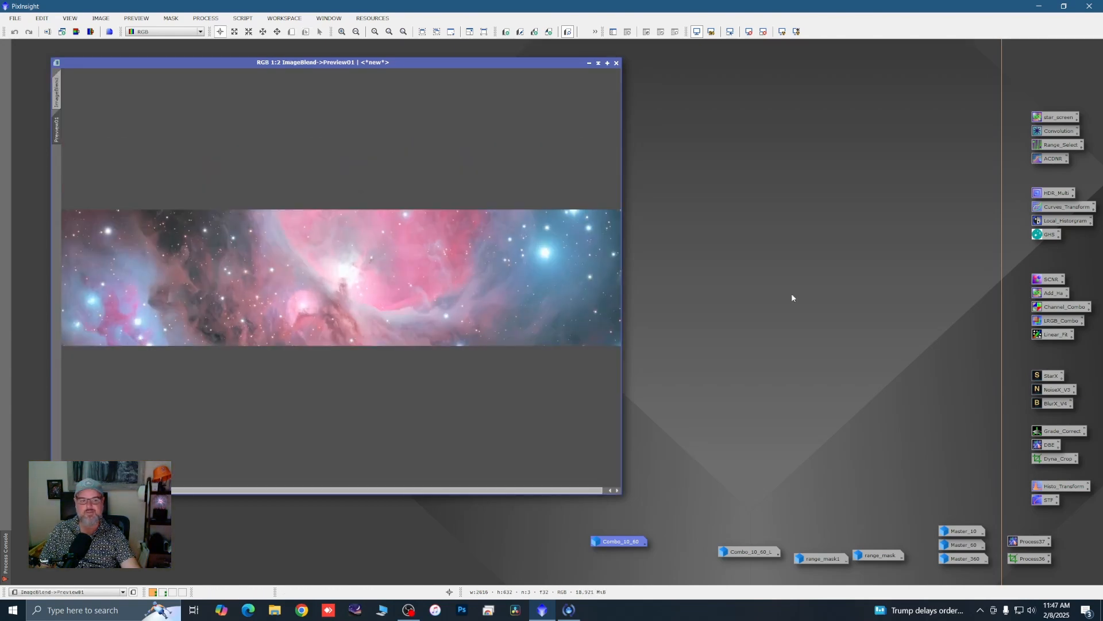
Step: Try BlurXTerminator on the preview with its settings reset and Sharpen Stars at 0.28, close the process, and delete the preview
double_click(1043, 402)
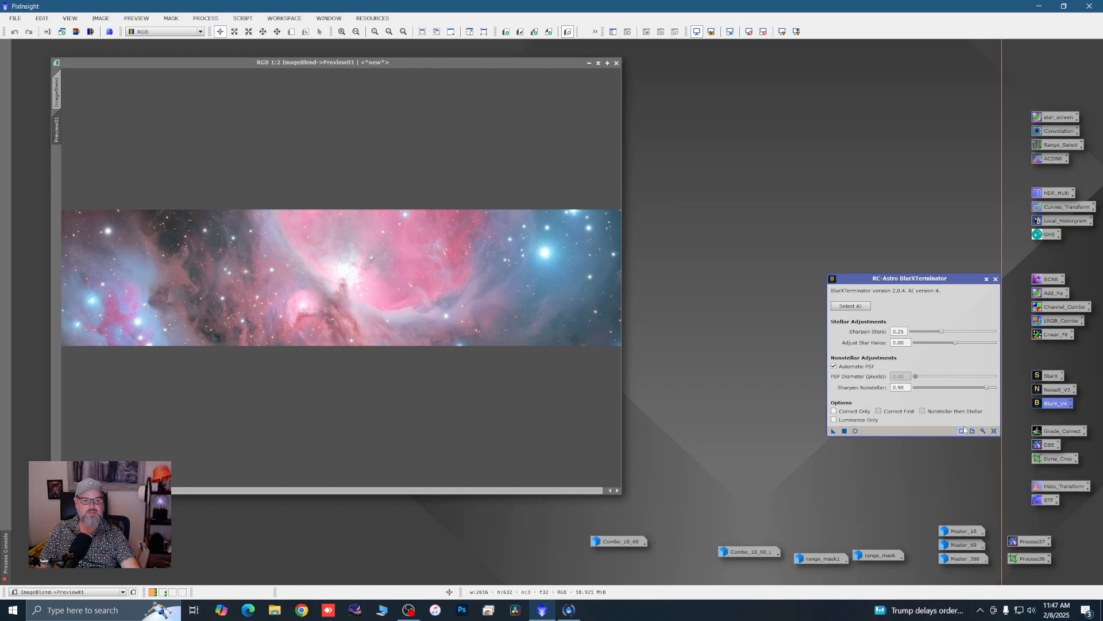
click(994, 430)
drag(973, 332, 946, 334)
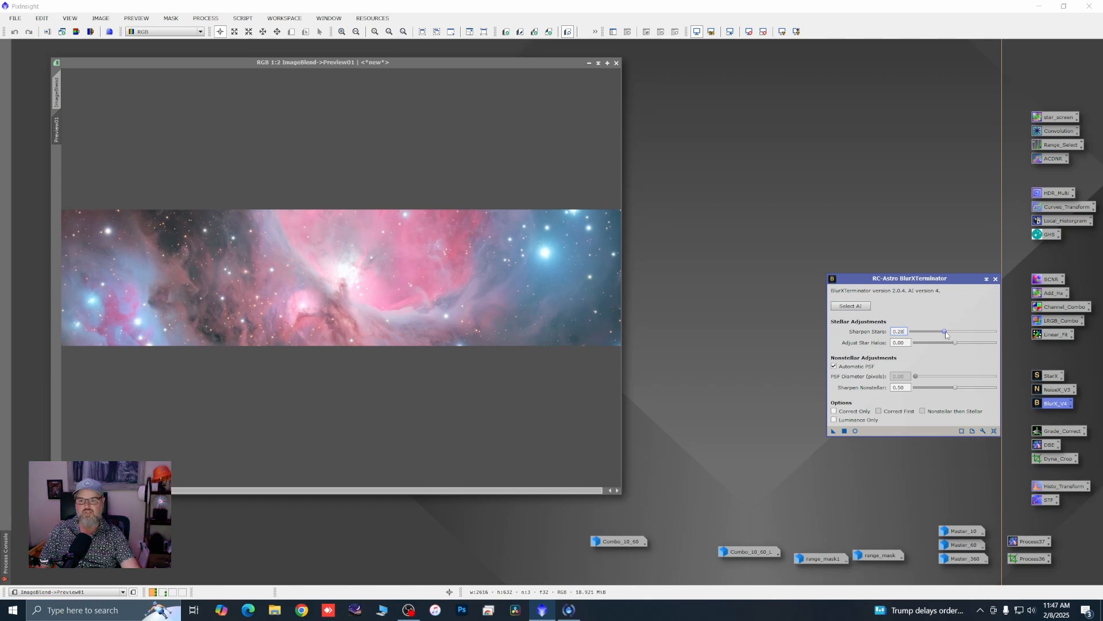
click(996, 279)
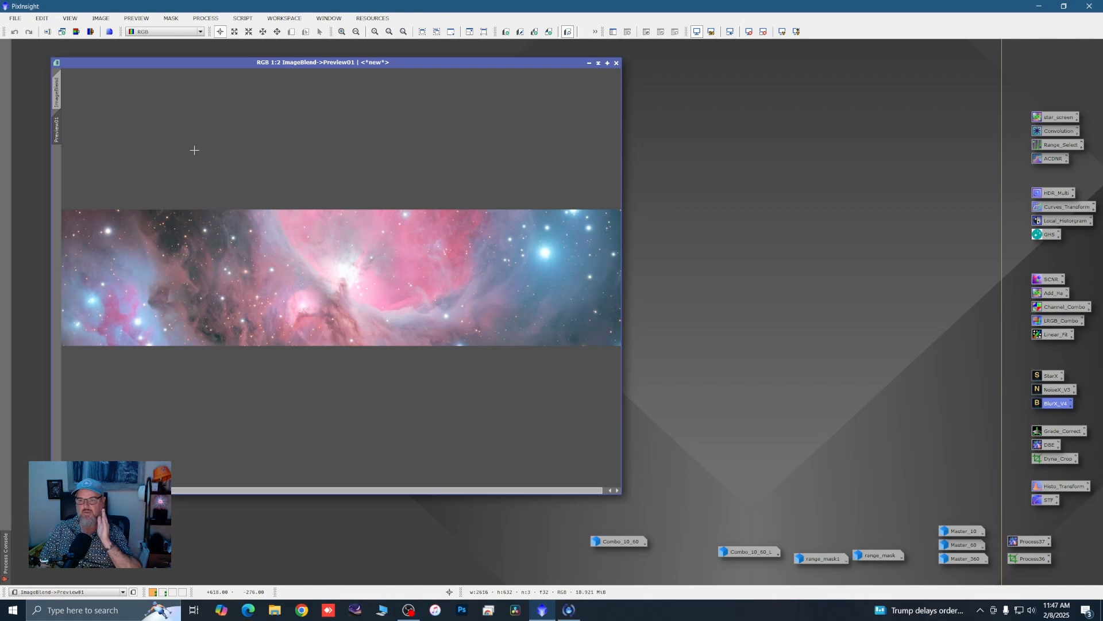
right_click(58, 130)
click(97, 225)
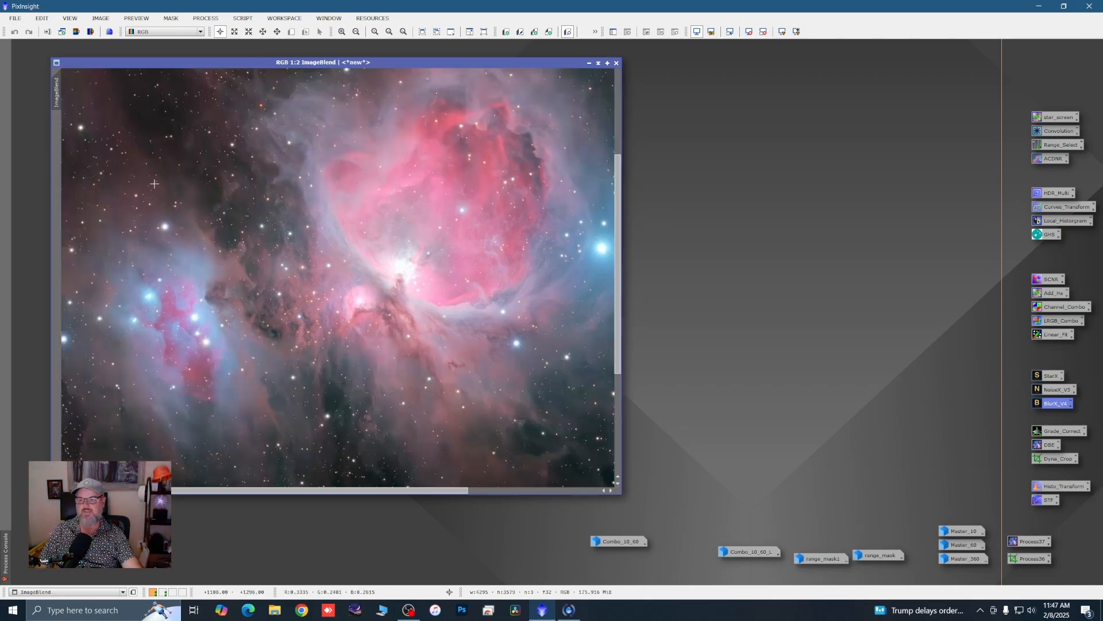
Step: Inspect the whole ImageBlend frame and the dark dust and star field above the nebula at several magnifications
scroll(252, 123, down, 3)
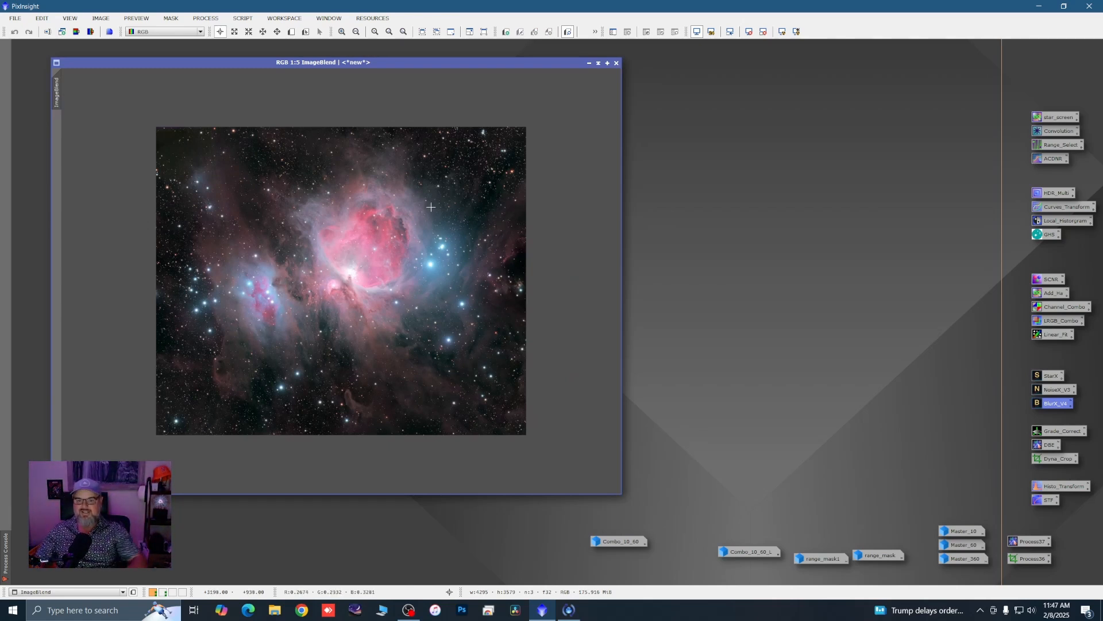
scroll(480, 148, up, 2)
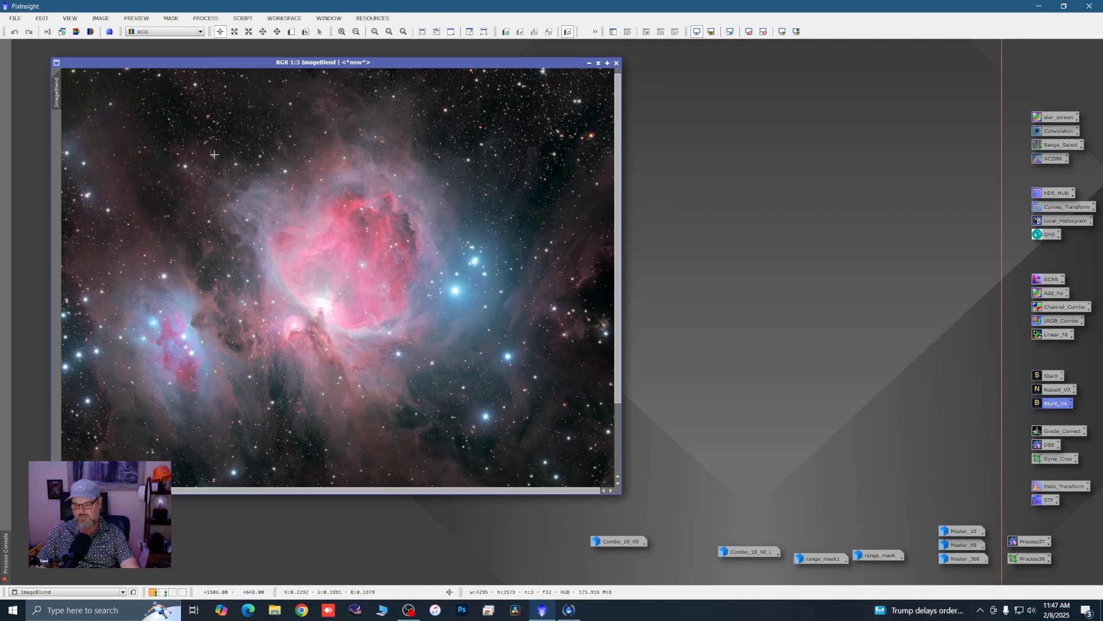
scroll(476, 233, down, 1)
scroll(269, 135, up, 4)
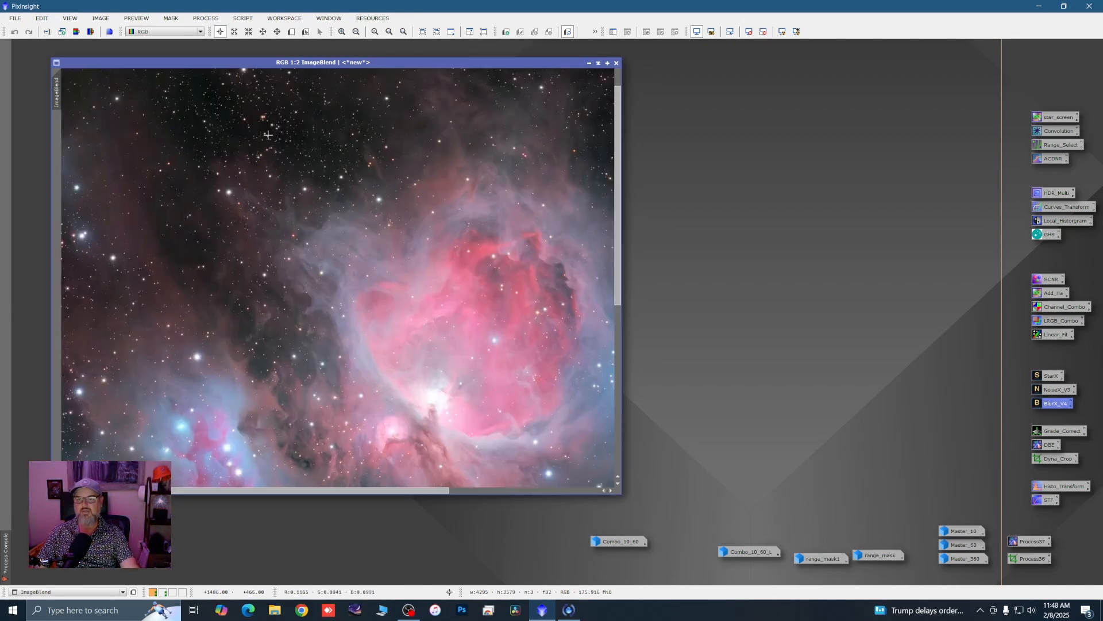
Step: Check the faint stars and dark background above the nebula at high magnification, and the whole ImageBlend frame
scroll(269, 135, up, 1)
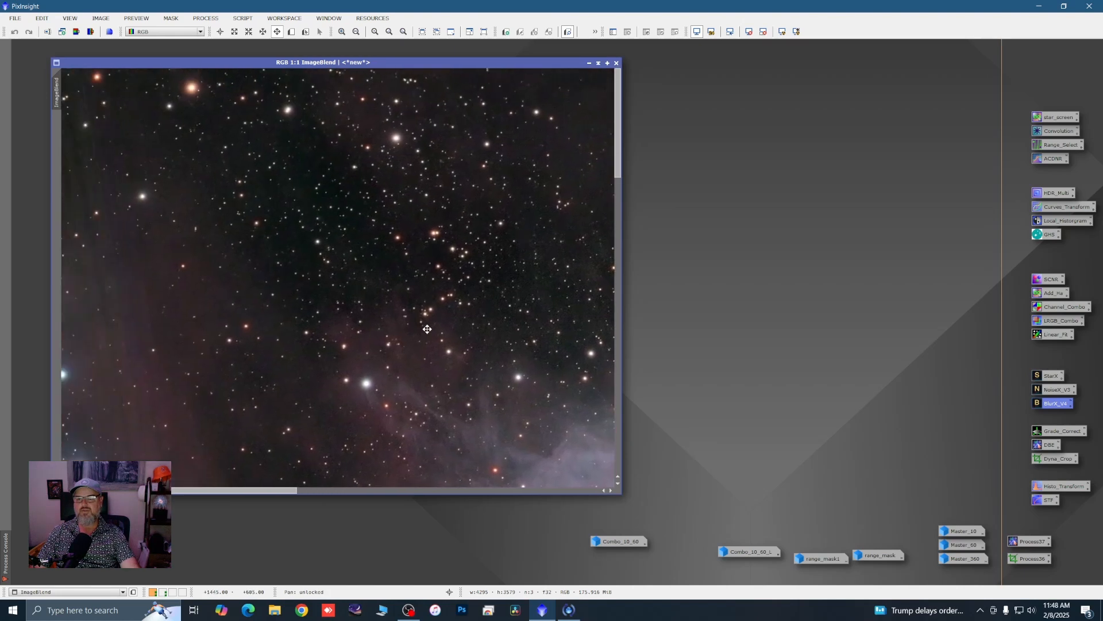
scroll(257, 155, up, 1)
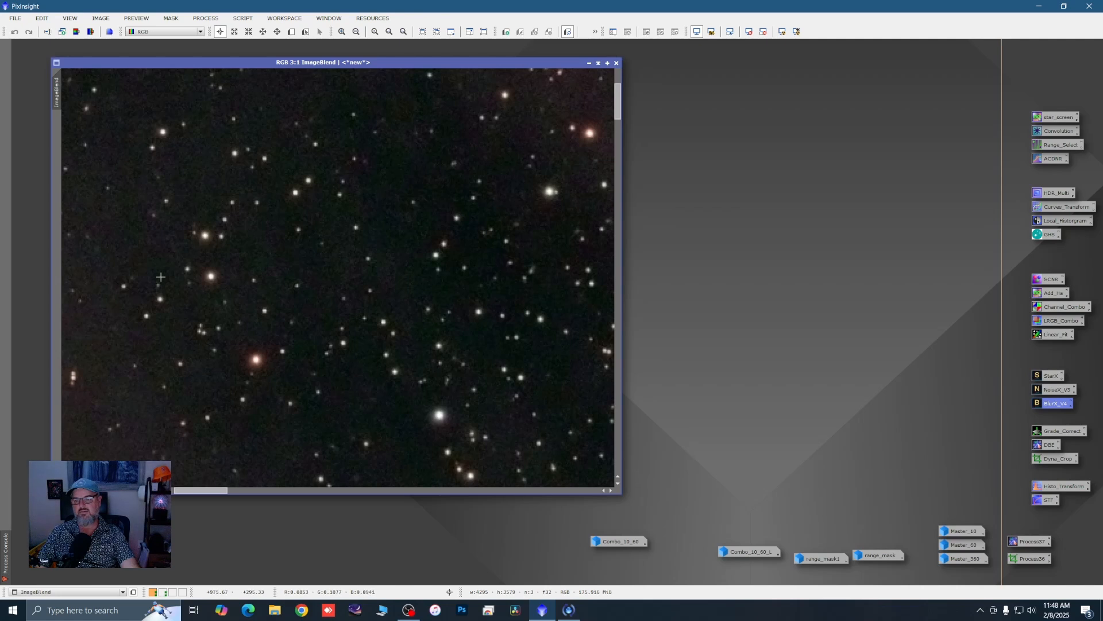
scroll(124, 292, down, 5)
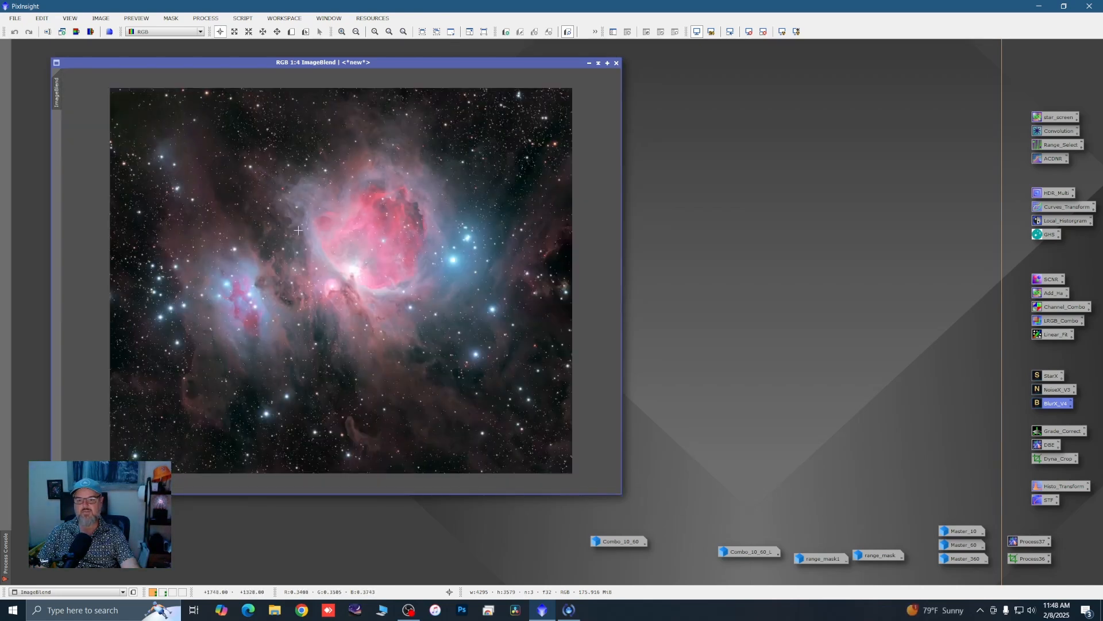
scroll(224, 253, up, 1)
scroll(225, 253, down, 1)
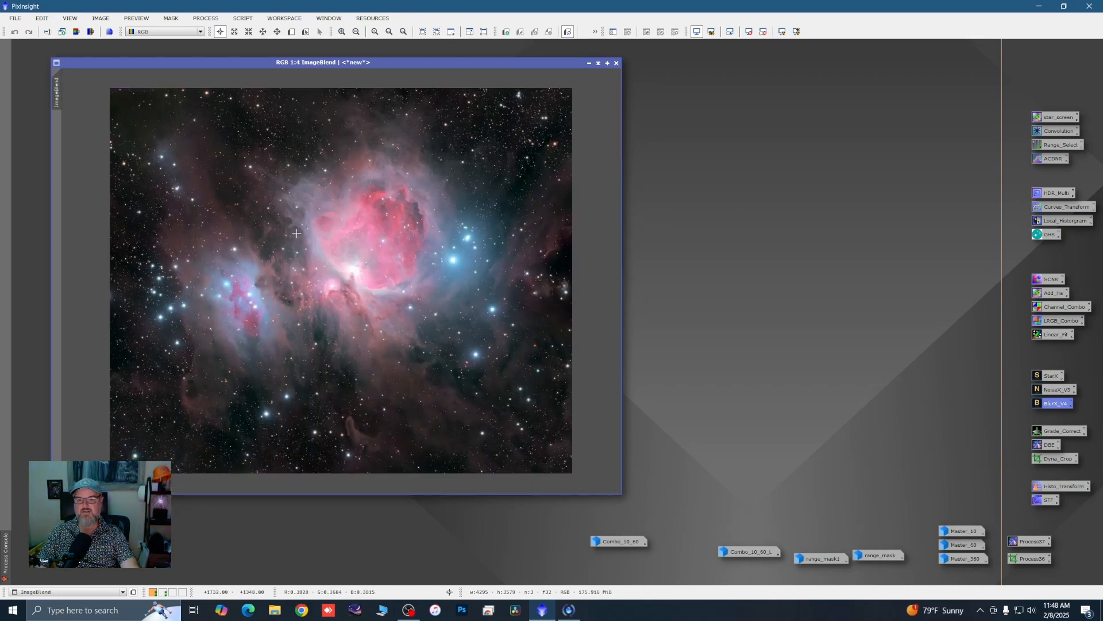
Step: Open the ACDNR process, turn on its lightness mask preview, and start a real-time preview of ImageBlend
double_click(1052, 159)
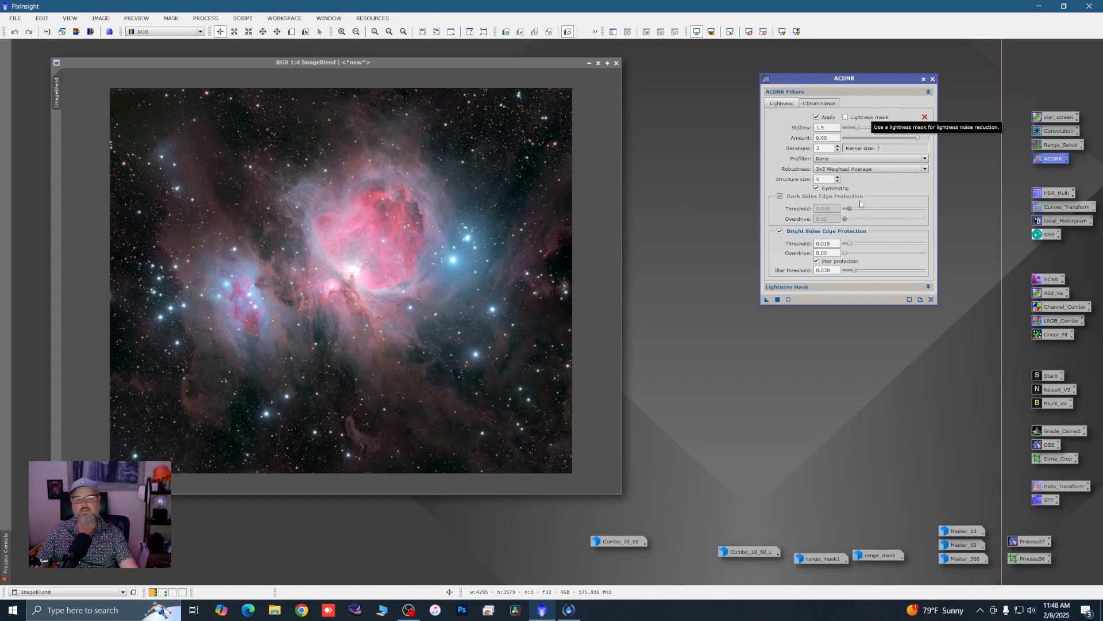
click(929, 287)
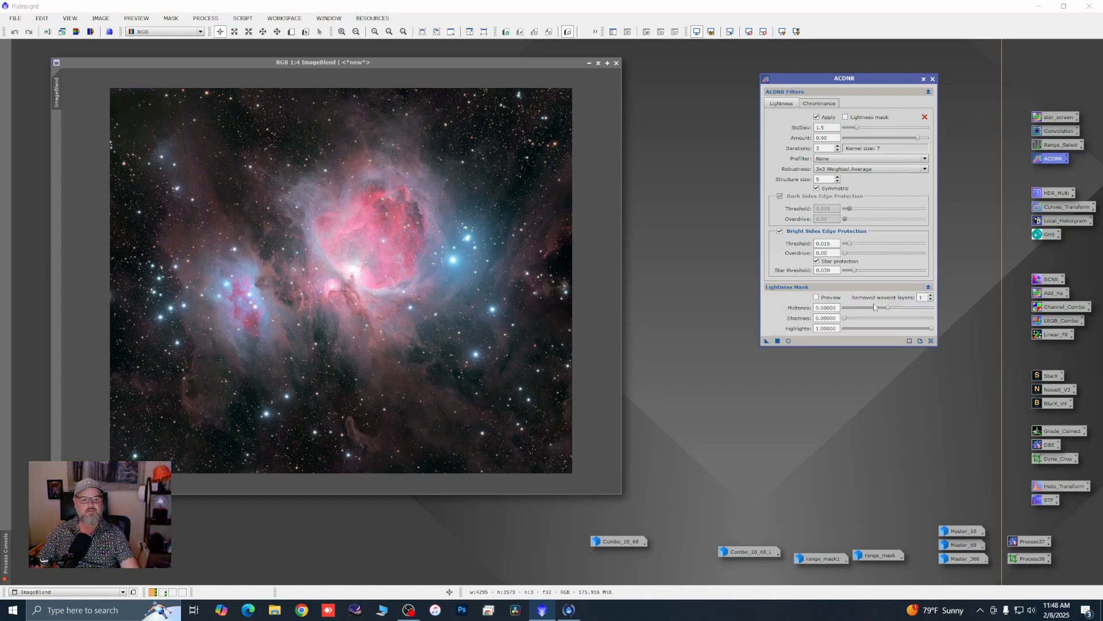
click(817, 298)
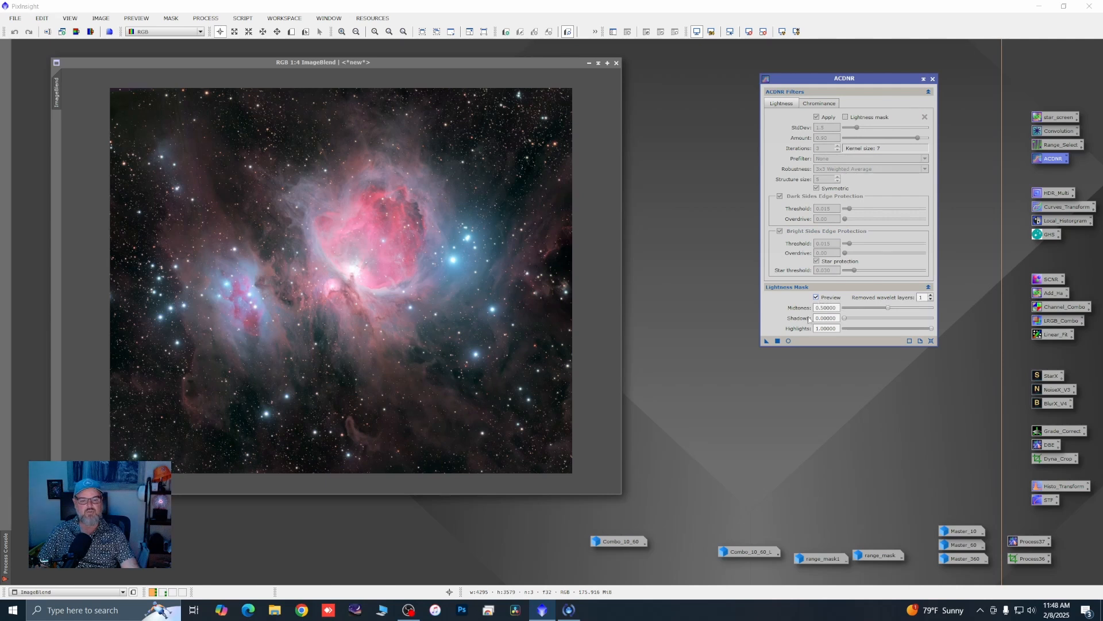
click(788, 342)
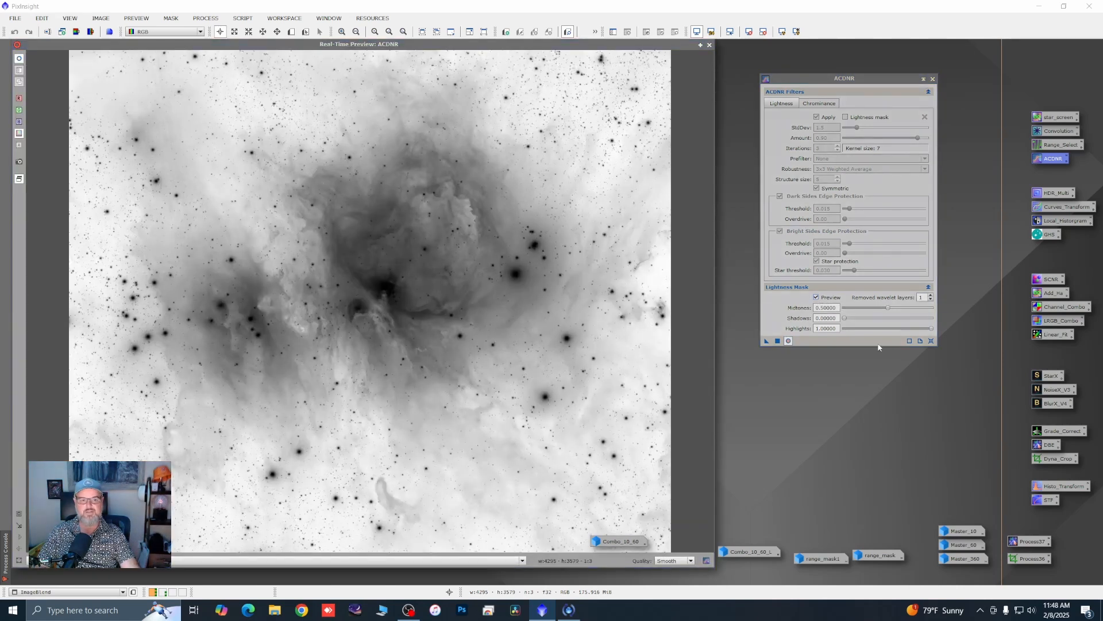
Step: Set the ACDNR lightness mask to midtones 0.54, shadows 0.22 and highlights 0.78, and close the real-time preview
drag(888, 309, 862, 320)
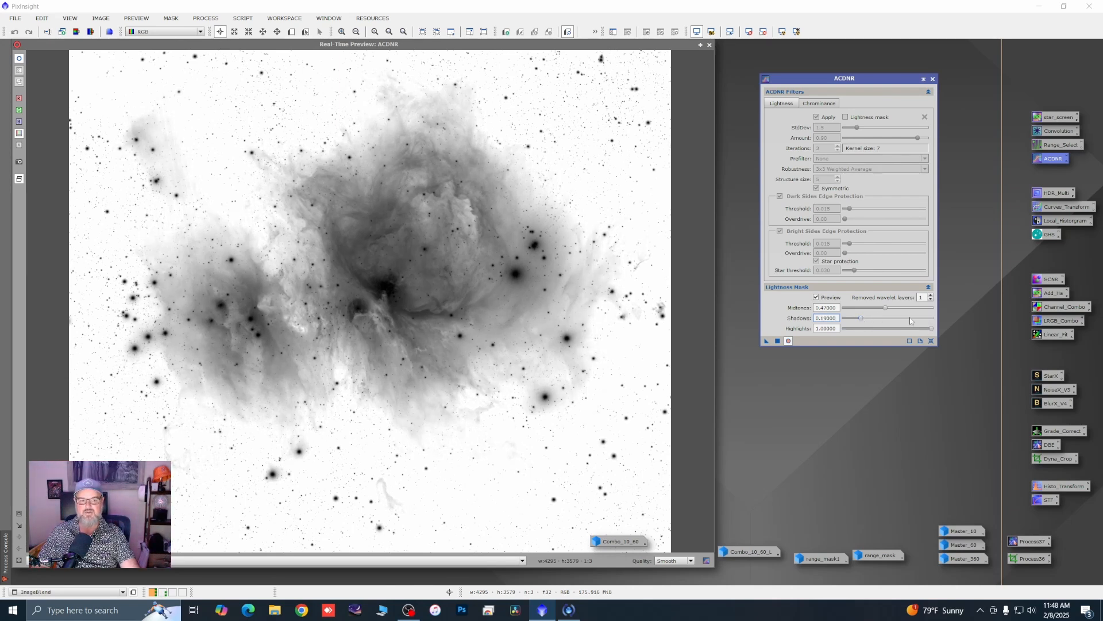
drag(932, 328, 887, 309)
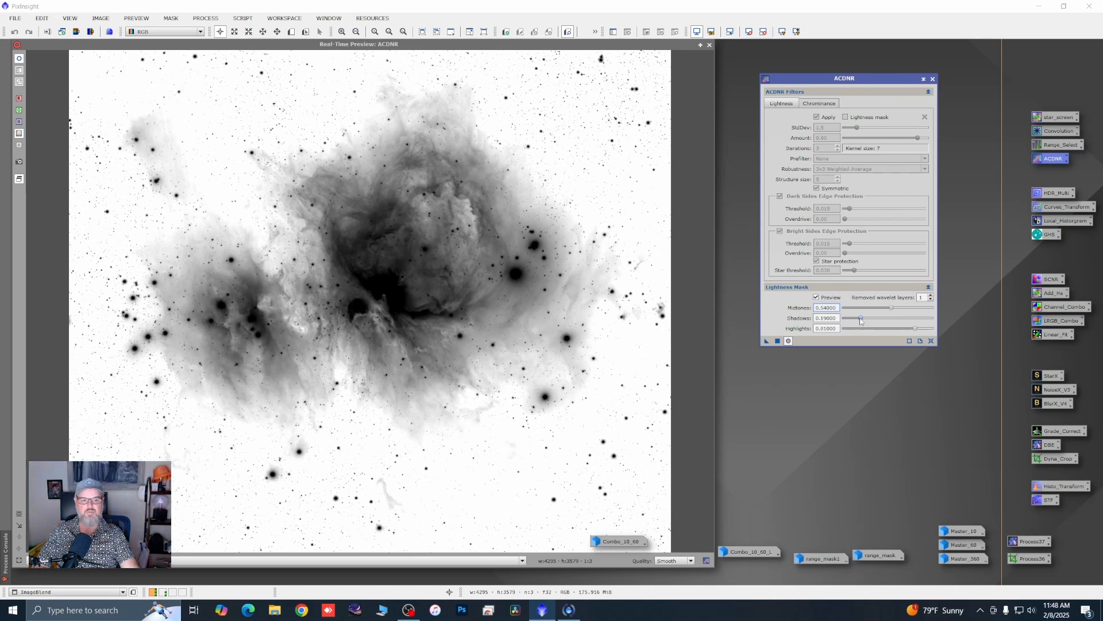
drag(860, 319, 861, 320)
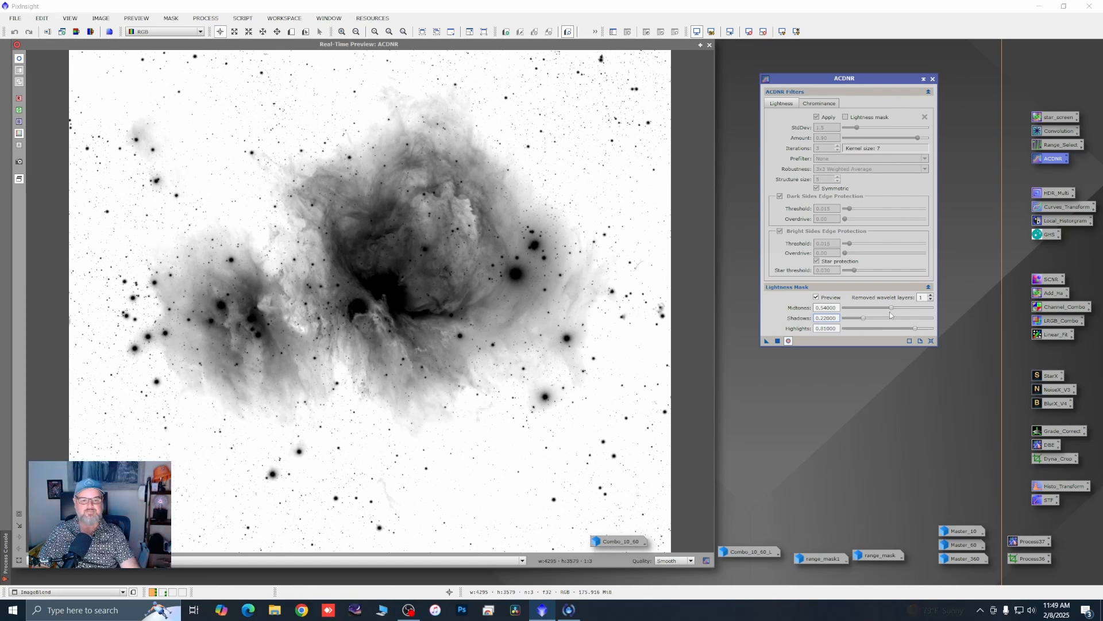
drag(915, 329, 912, 328)
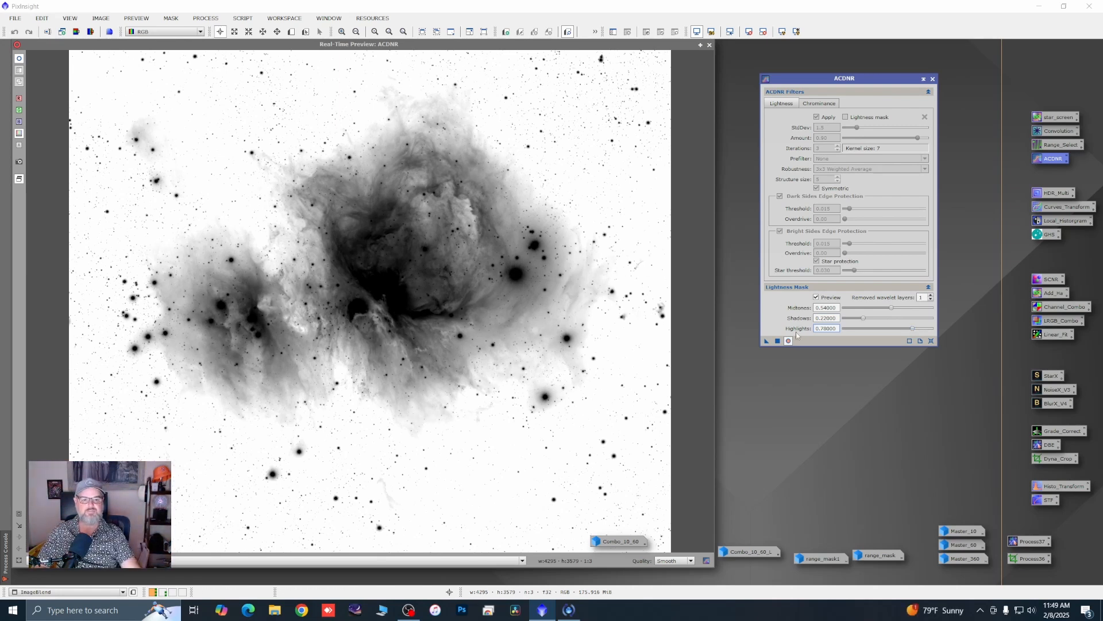
click(709, 45)
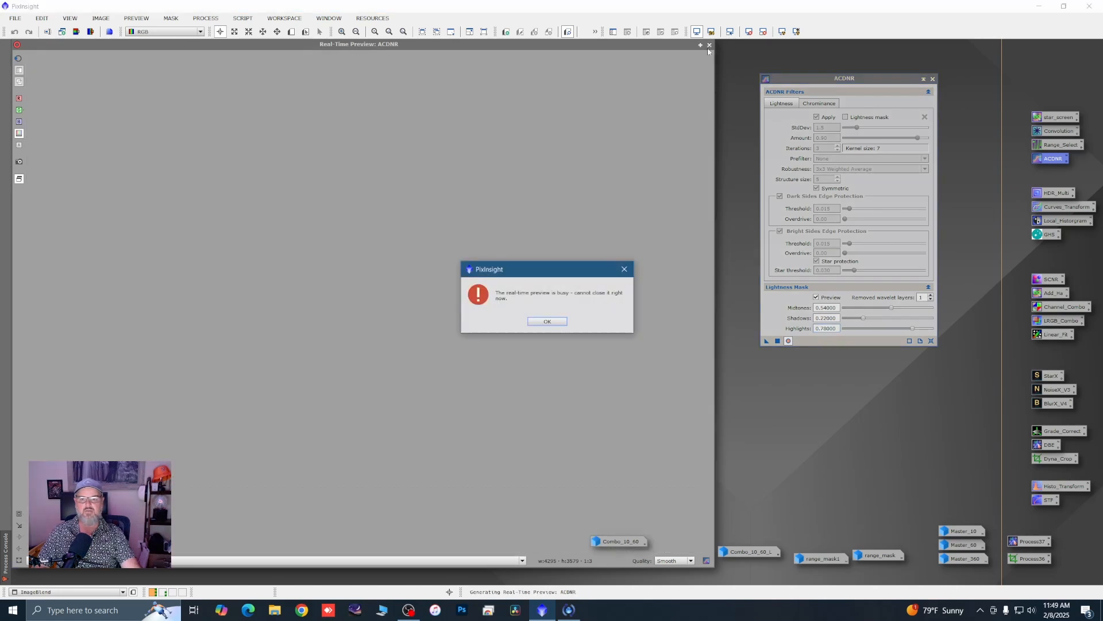
click(547, 321)
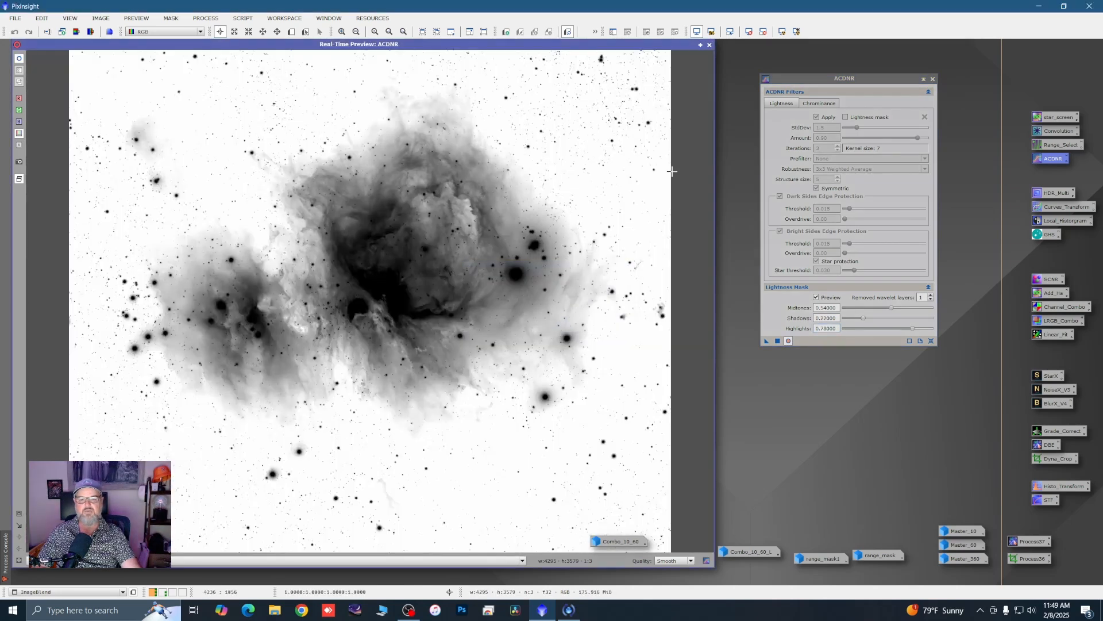
click(710, 46)
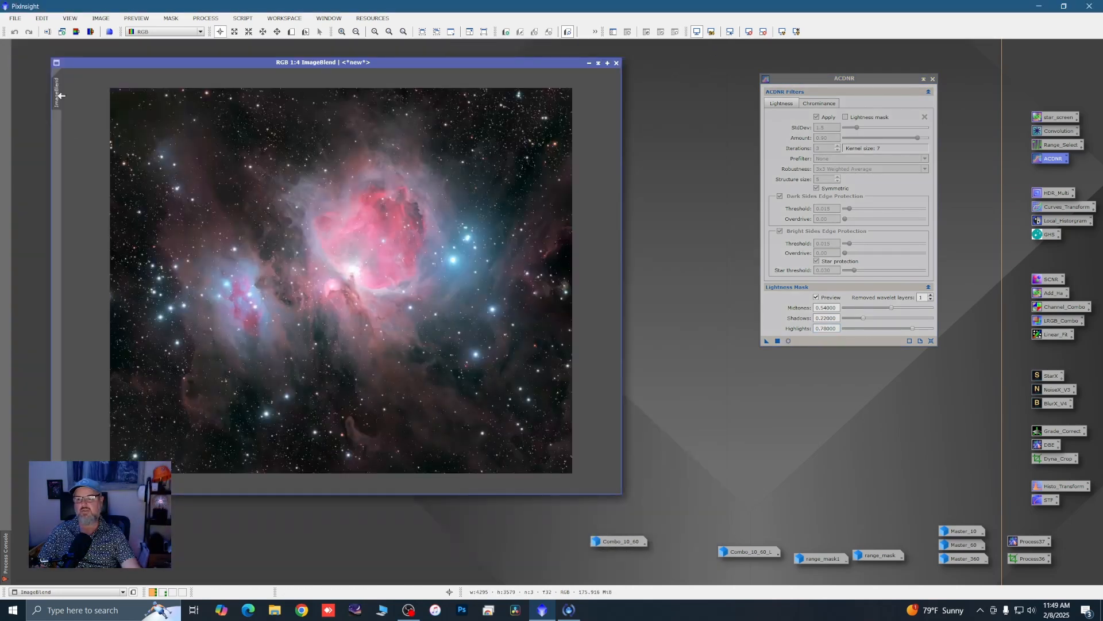
Step: Duplicate ImageBlend, apply ACDNR to the clone to turn it into the lightness mask, and close the process
drag(129, 109, 716, 301)
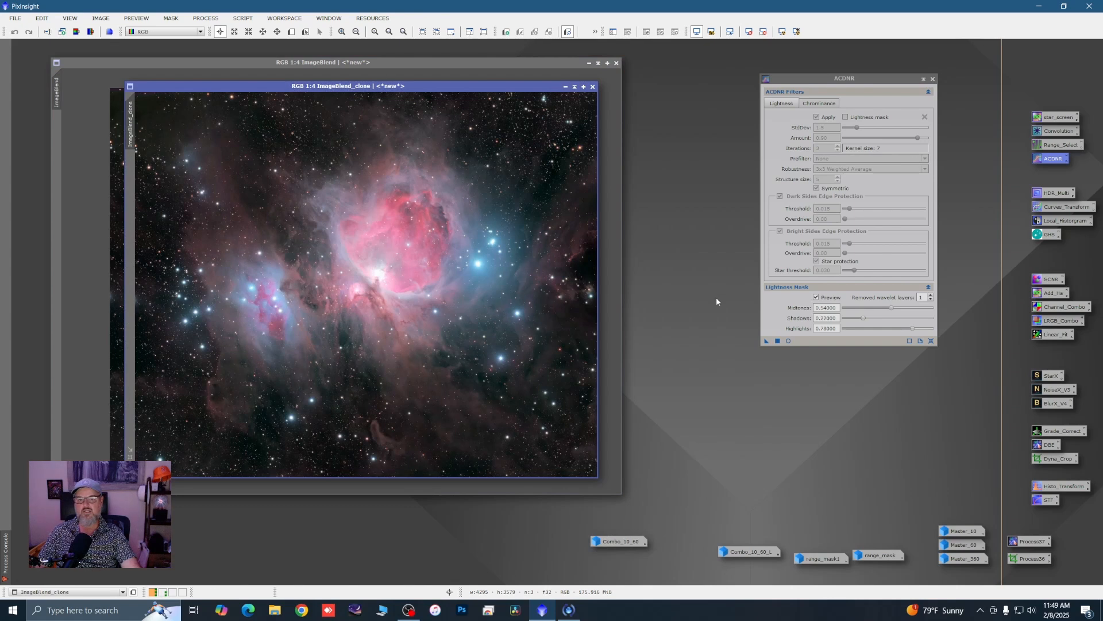
mouse_move(767, 341)
mouse_down()
mouse_move(599, 362)
mouse_move(537, 356)
mouse_up()
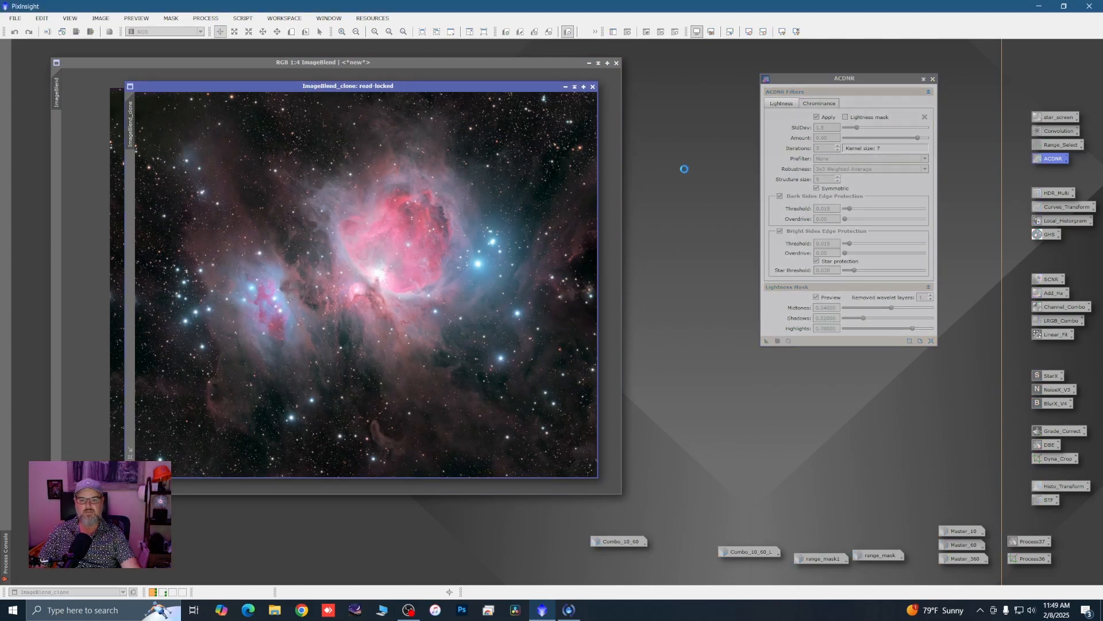
click(933, 79)
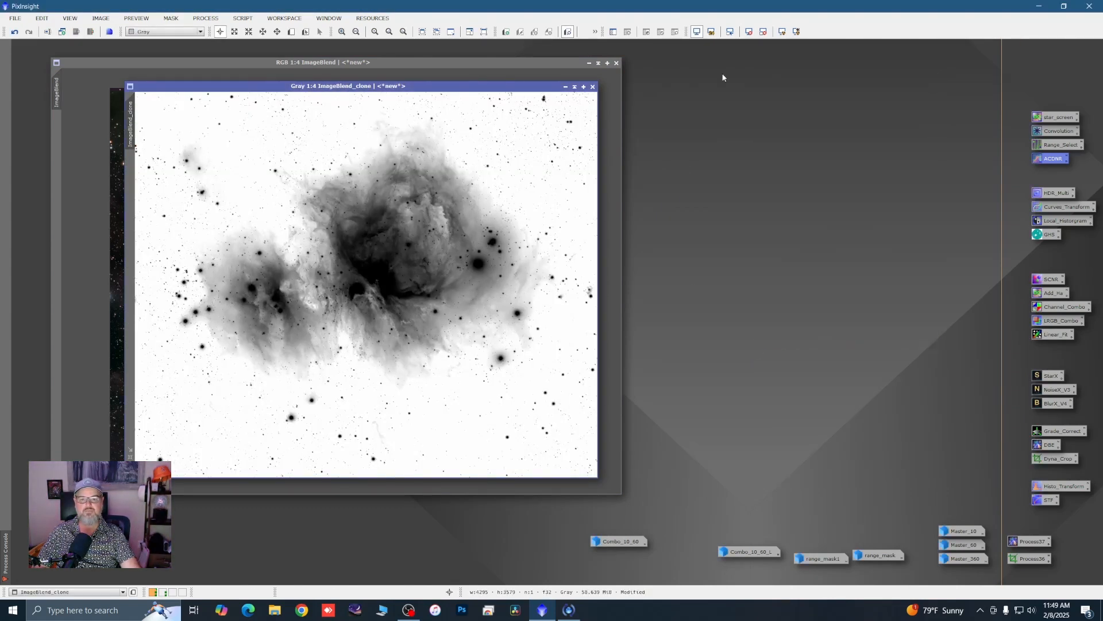
Step: Apply the grayscale clone as a mask to ImageBlend, and iconize the clone beside the Combo_10_60 icon
drag(130, 123, 61, 151)
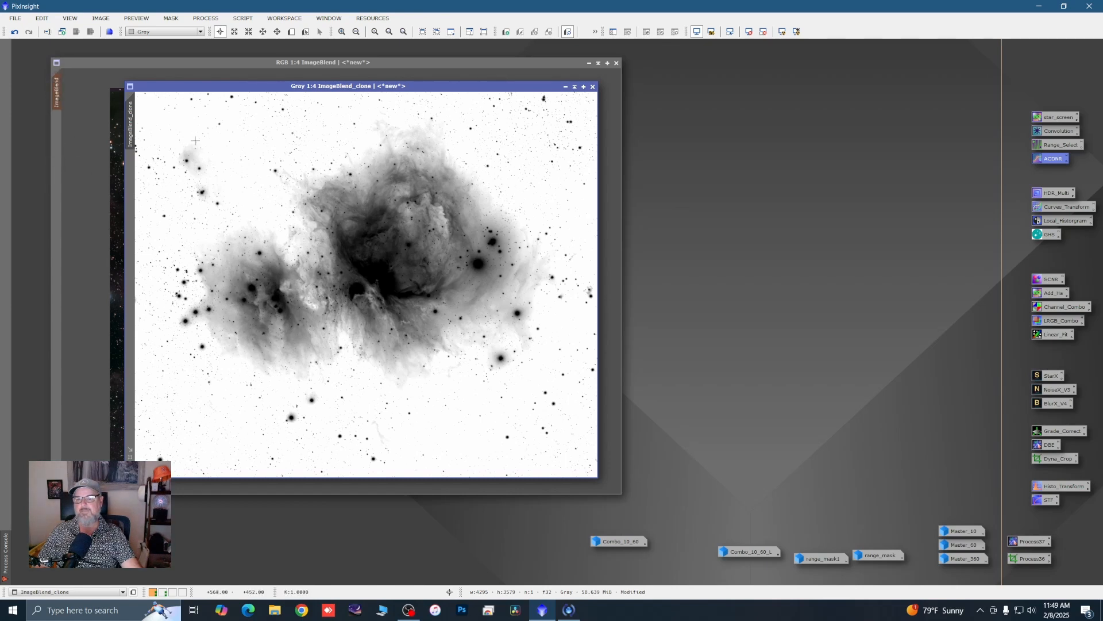
click(565, 87)
mouse_move(397, 285)
mouse_down()
mouse_move(560, 501)
mouse_move(553, 540)
mouse_up()
Step: Show the mask on ImageBlend, invert it so the background is protected instead of the nebula, and hide the overlay
right_click(414, 111)
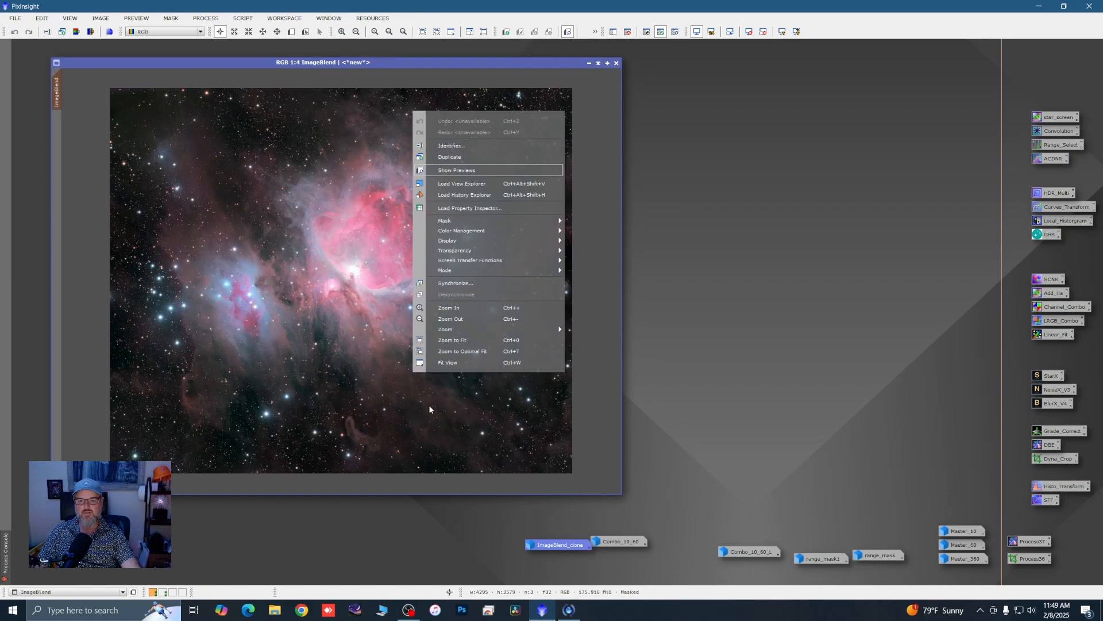
mouse_move(552, 221)
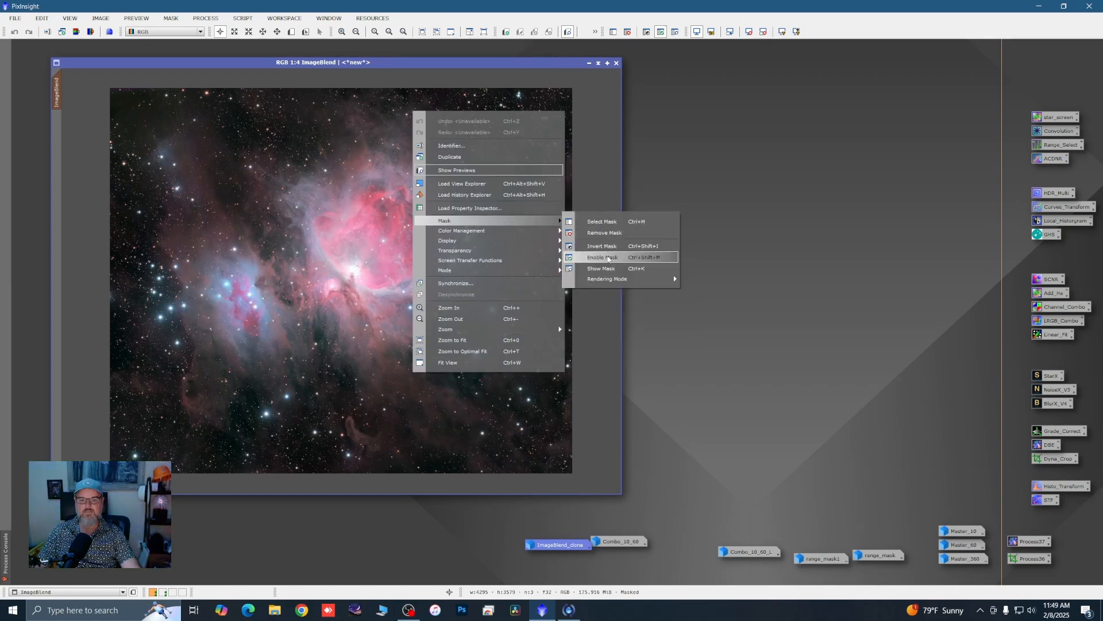
click(602, 268)
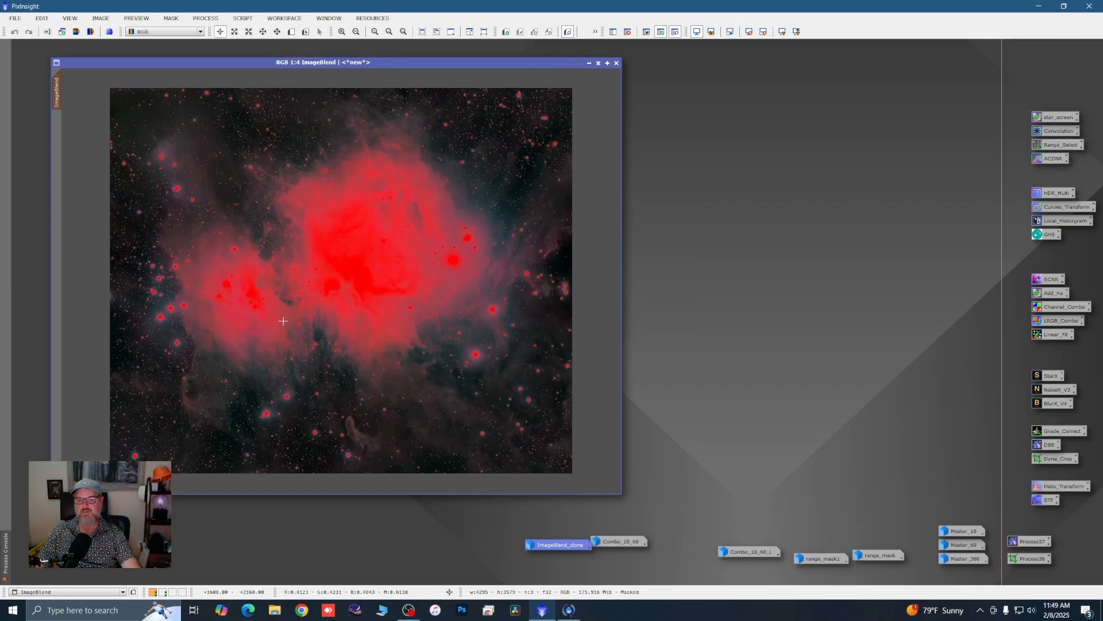
right_click(385, 282)
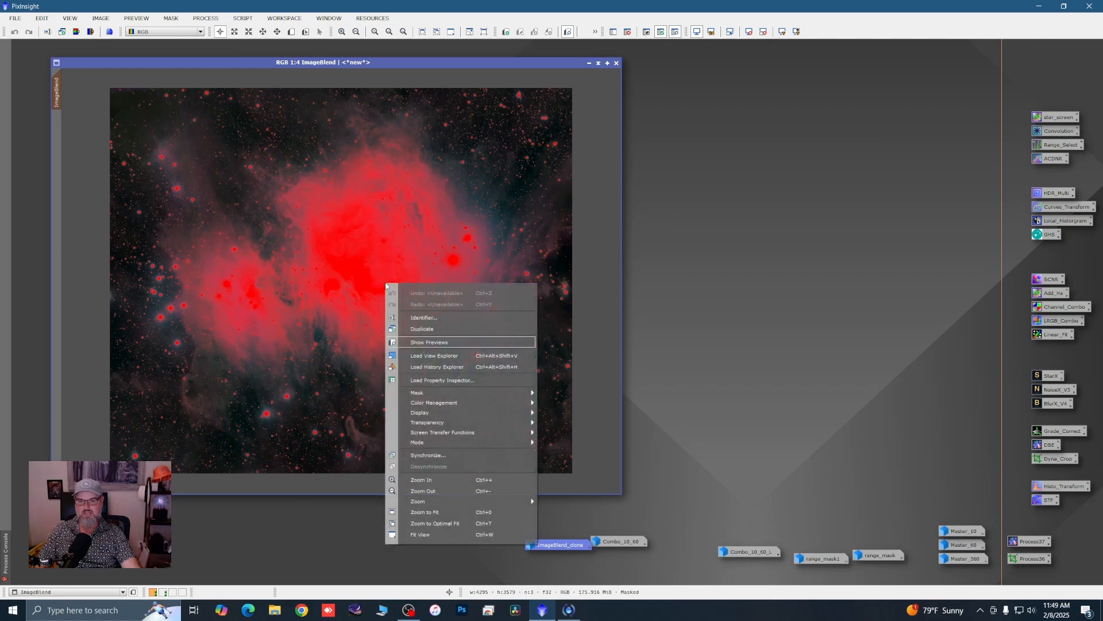
mouse_move(520, 392)
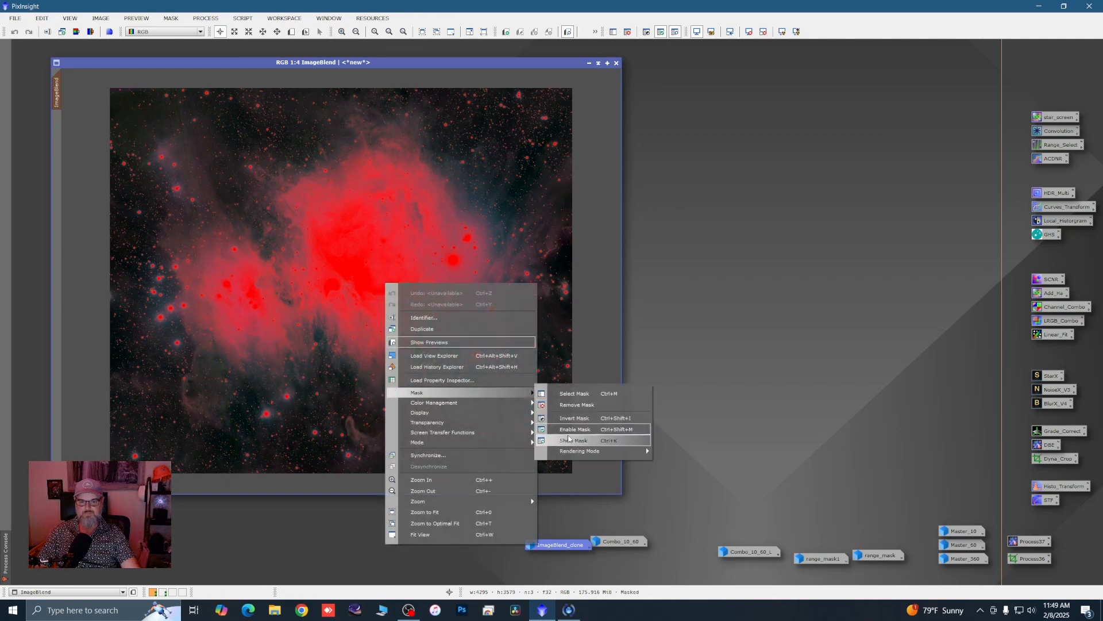
click(571, 419)
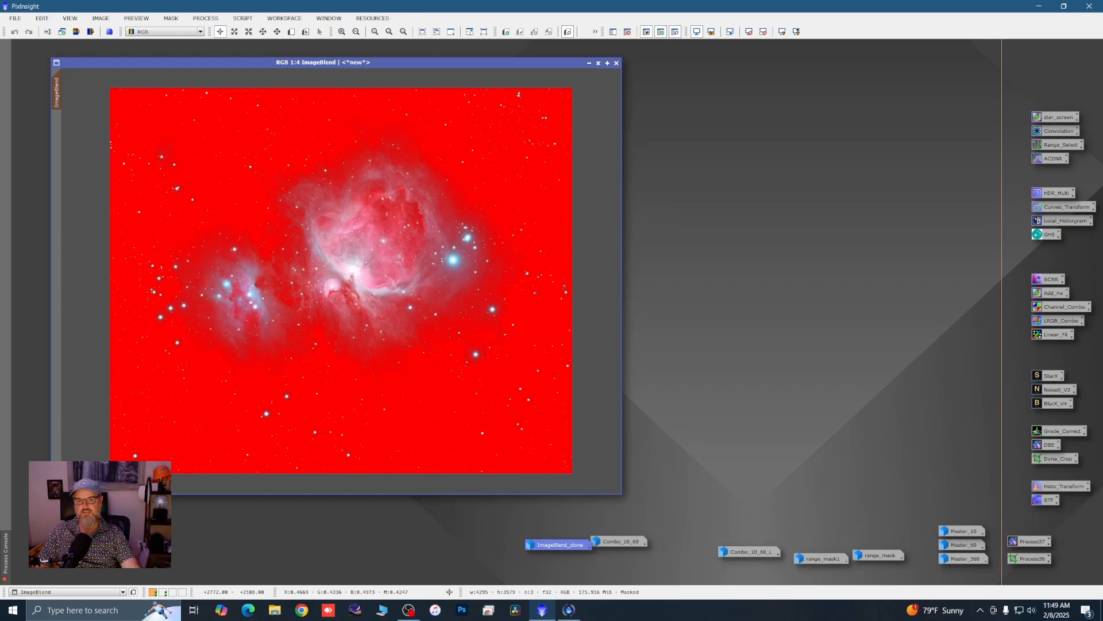
right_click(428, 263)
mouse_move(518, 371)
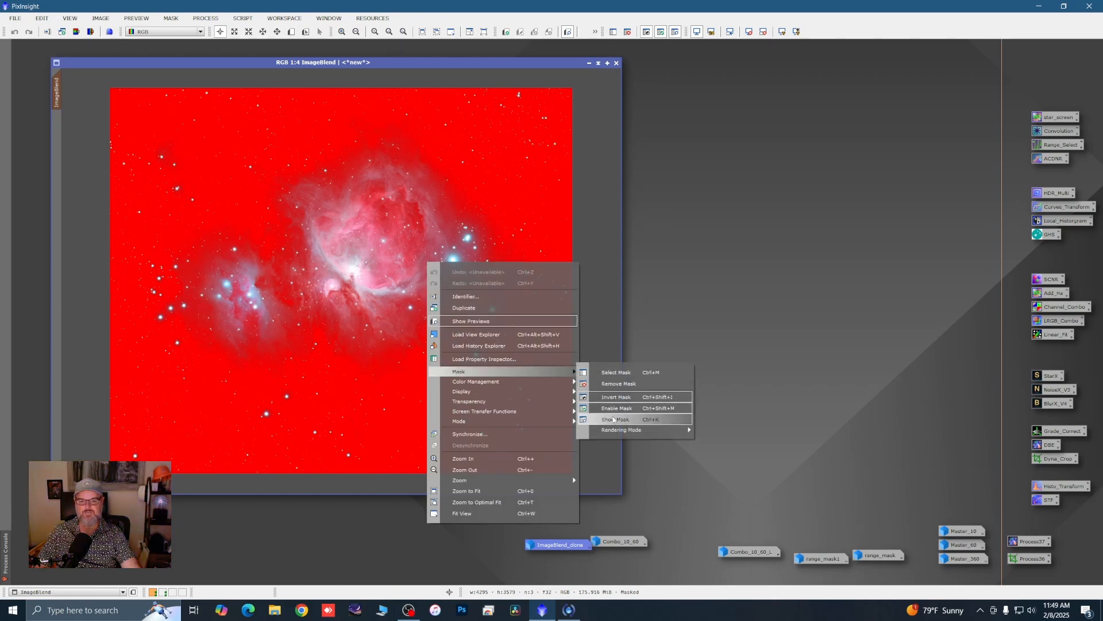
click(614, 419)
Step: Create a preview about 1380 × 1660 px over the bright core and the nebulosity below it, and open it
click(291, 34)
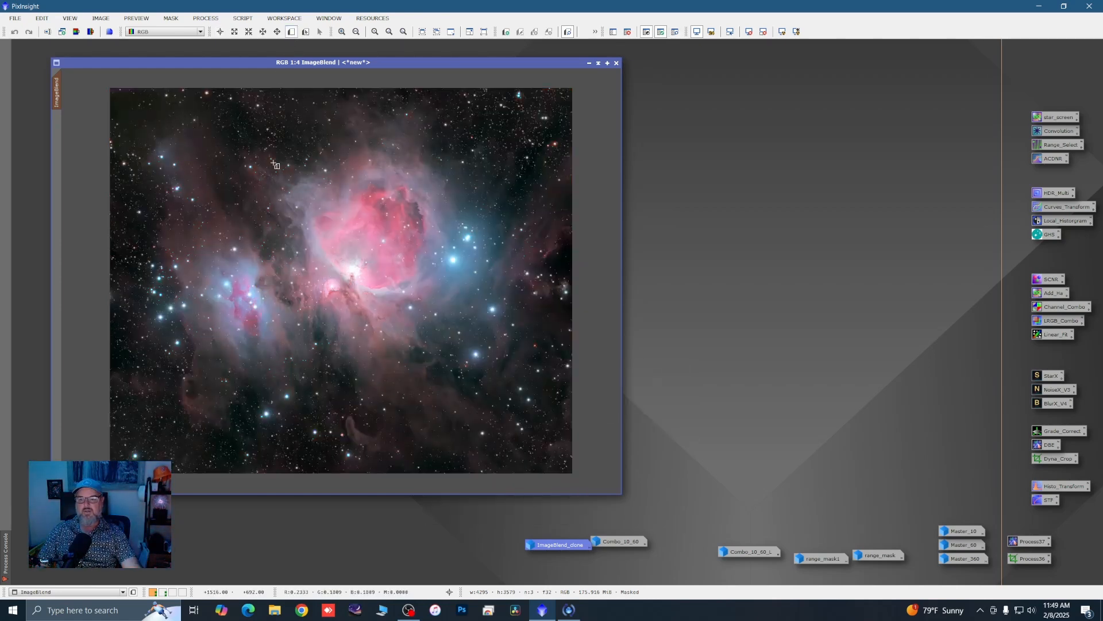
drag(289, 247, 437, 425)
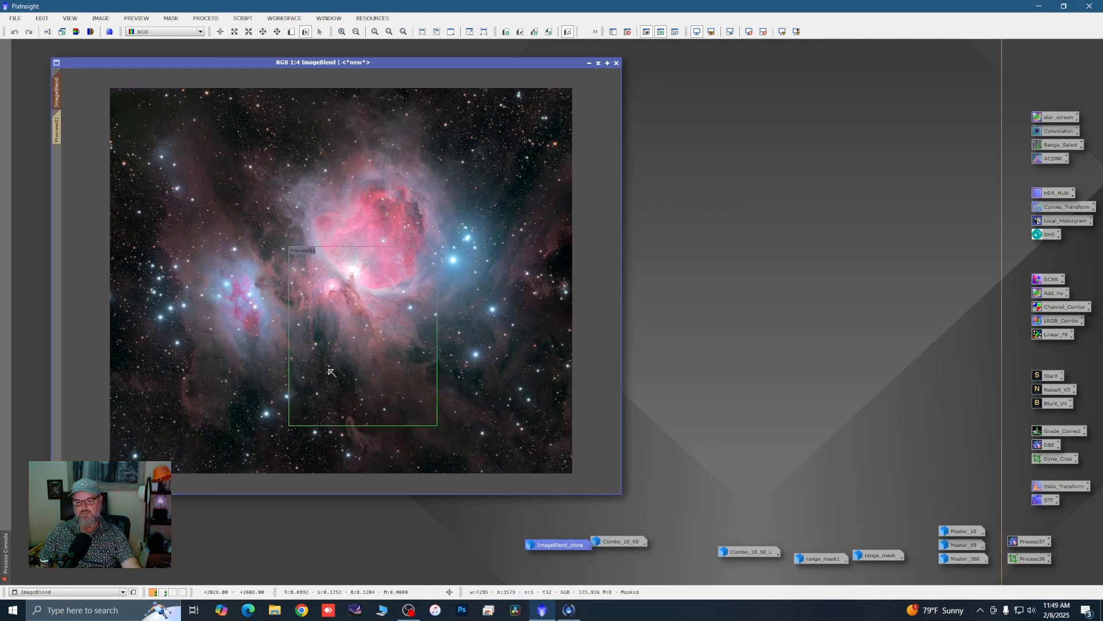
click(56, 128)
scroll(313, 244, down, 2)
scroll(313, 244, up, 1)
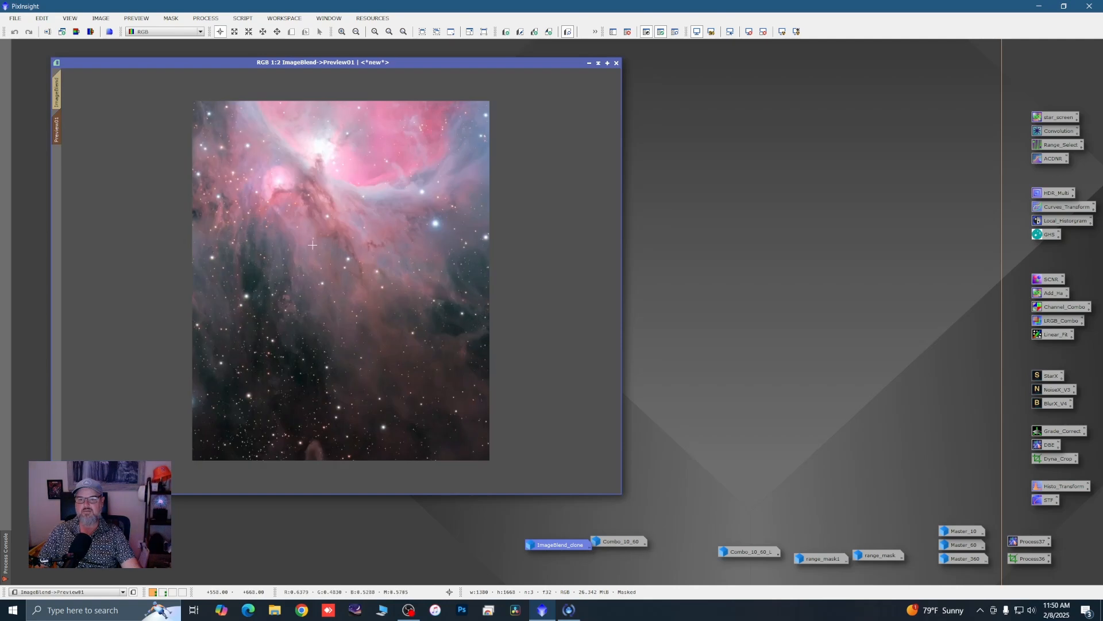
Step: Apply BlurXTerminator to the masked preview with Sharpen Stars 0.26, Sharpen Nonstellar 0.63 and Luminance Only enabled
double_click(1037, 404)
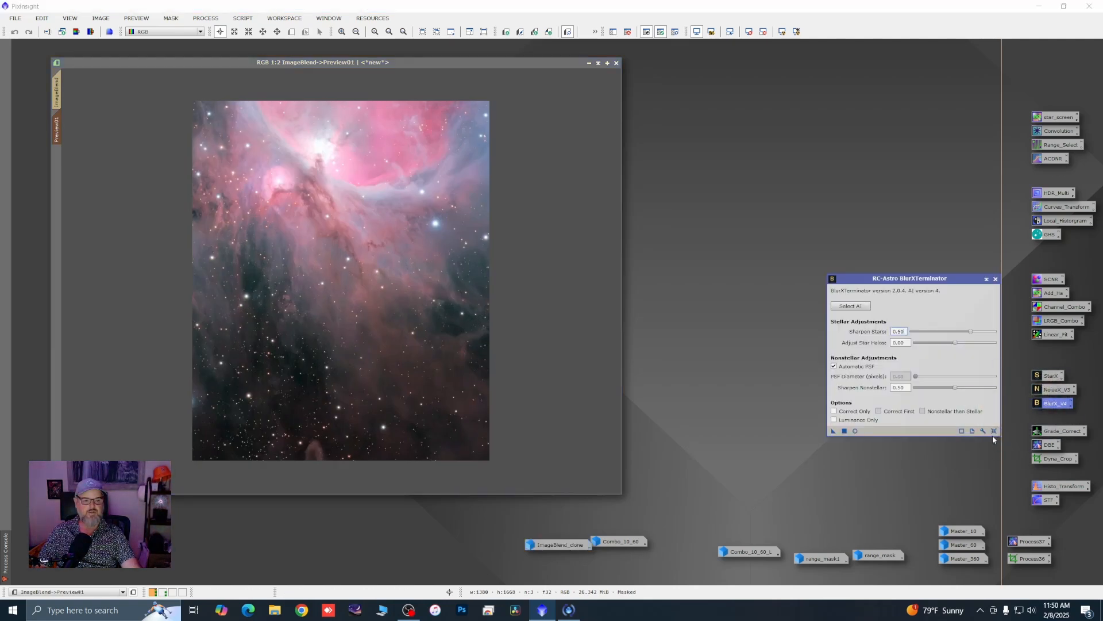
drag(971, 335, 942, 332)
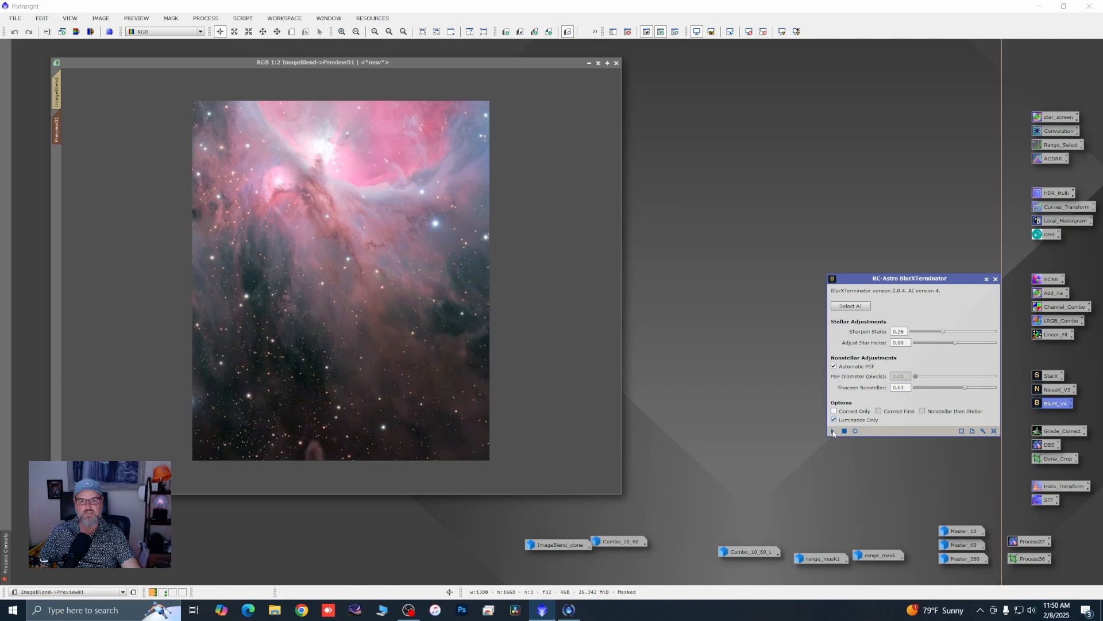
drag(833, 434, 468, 402)
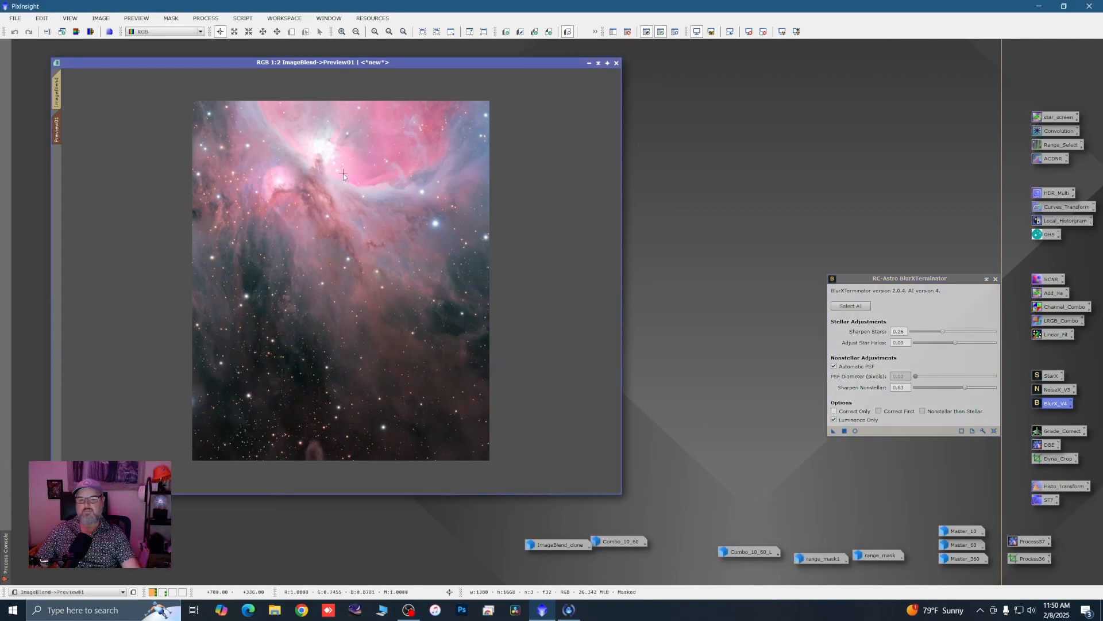
Step: Compare the preview with and without the BlurXTerminator sharpening around the bright core
scroll(343, 174, up, 2)
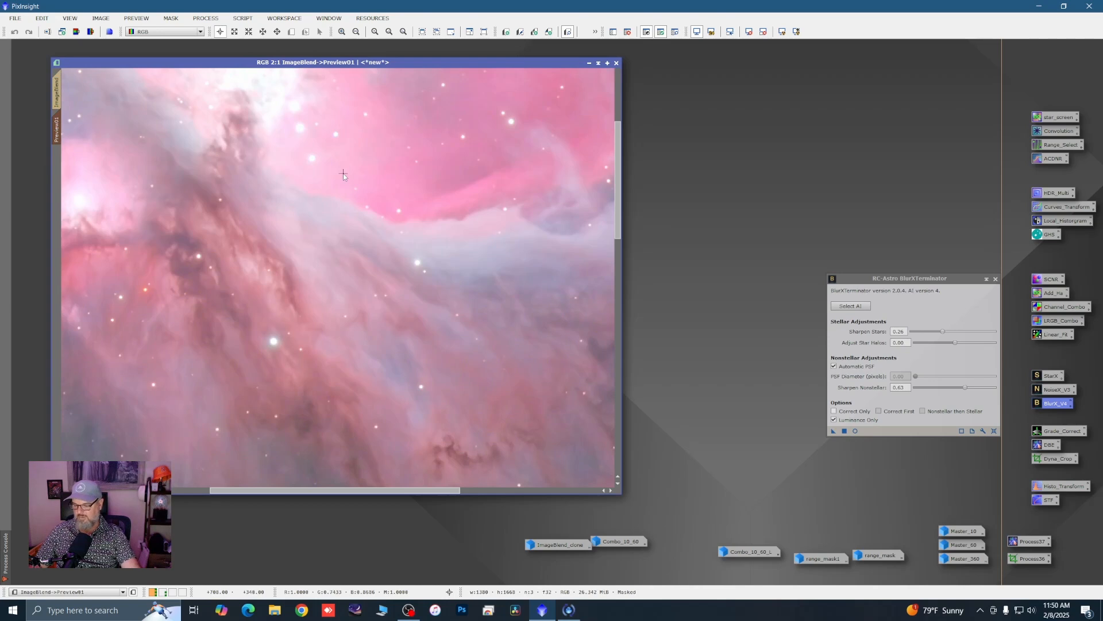
key(ctrl+shift+z)
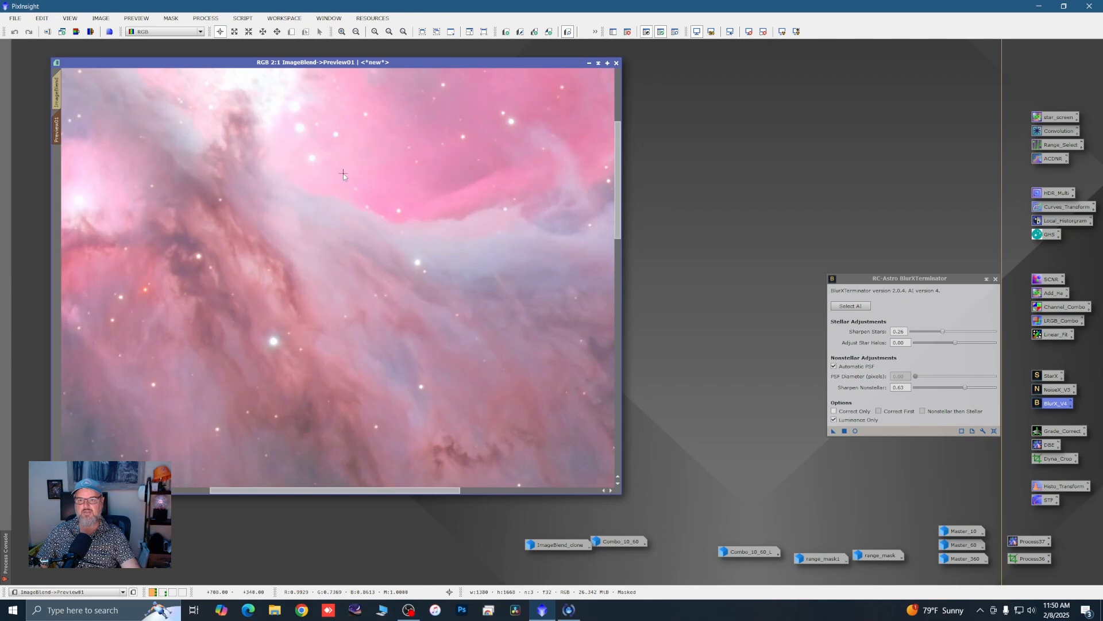
scroll(429, 239, down, 1)
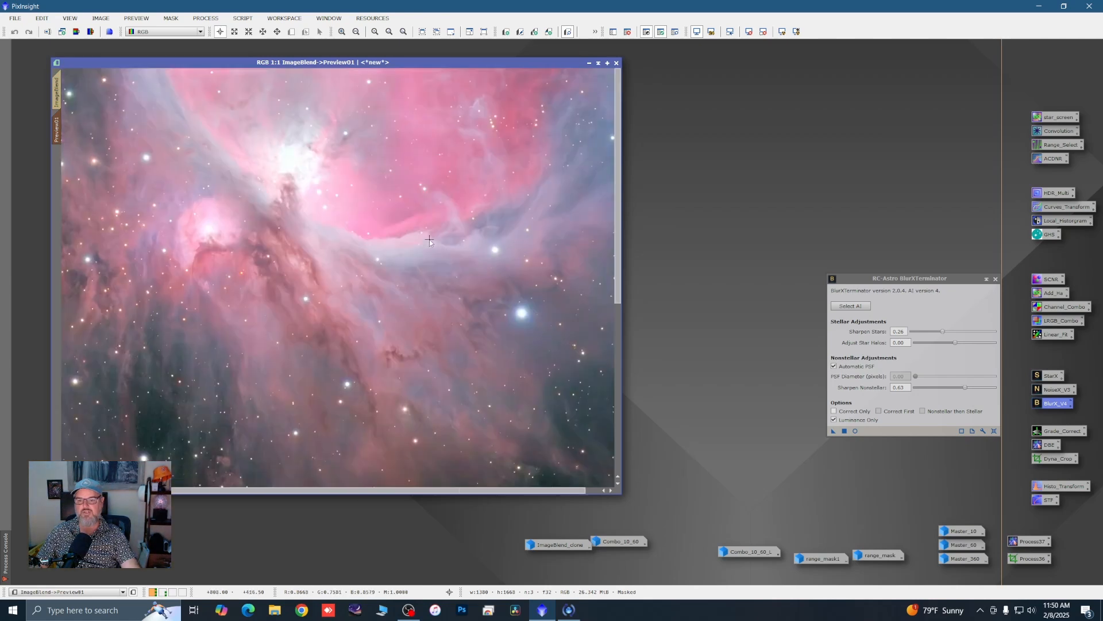
Step: Apply BlurXTerminator to the masked preview with Sharpen Stars 0.29 and Sharpen Nonstellar 0.71
scroll(369, 299, down, 3)
scroll(316, 327, up, 3)
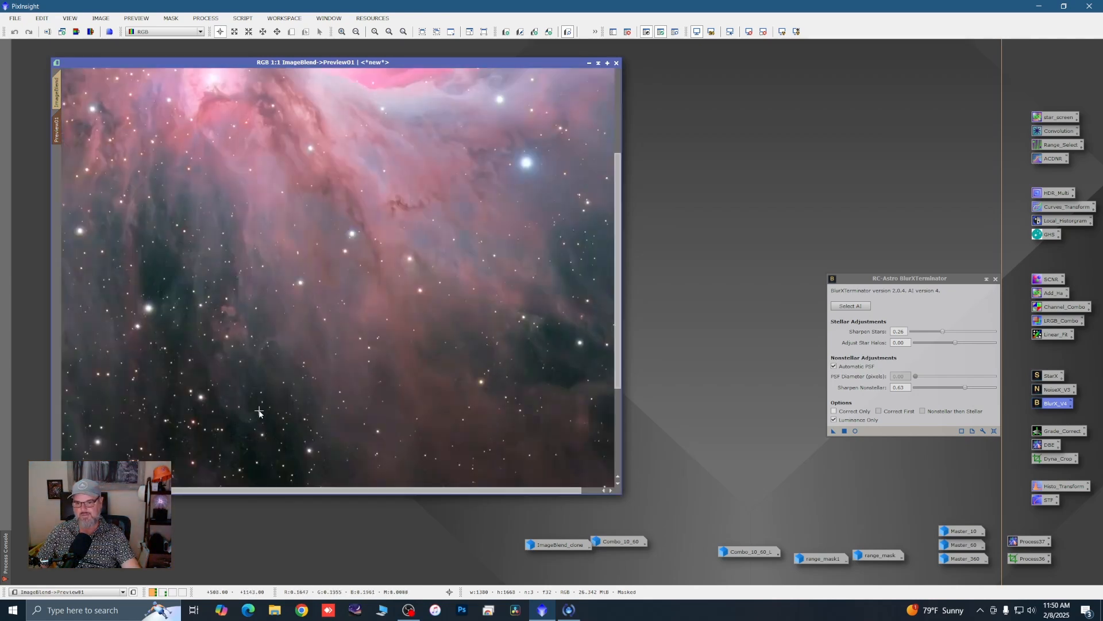
scroll(259, 412, up, 1)
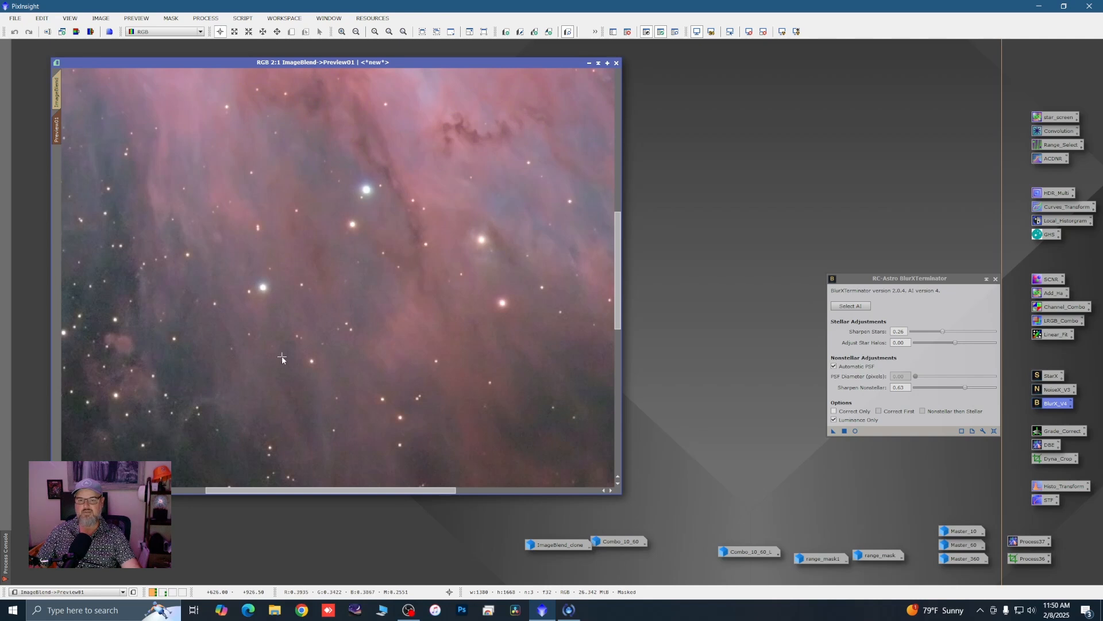
scroll(281, 356, down, 2)
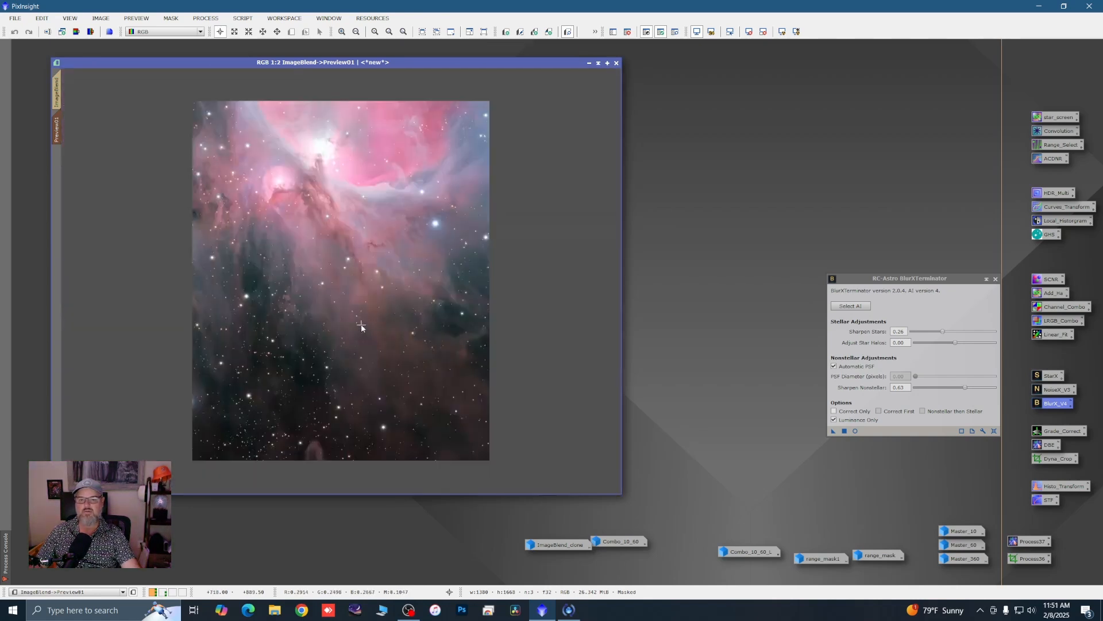
drag(943, 331, 948, 339)
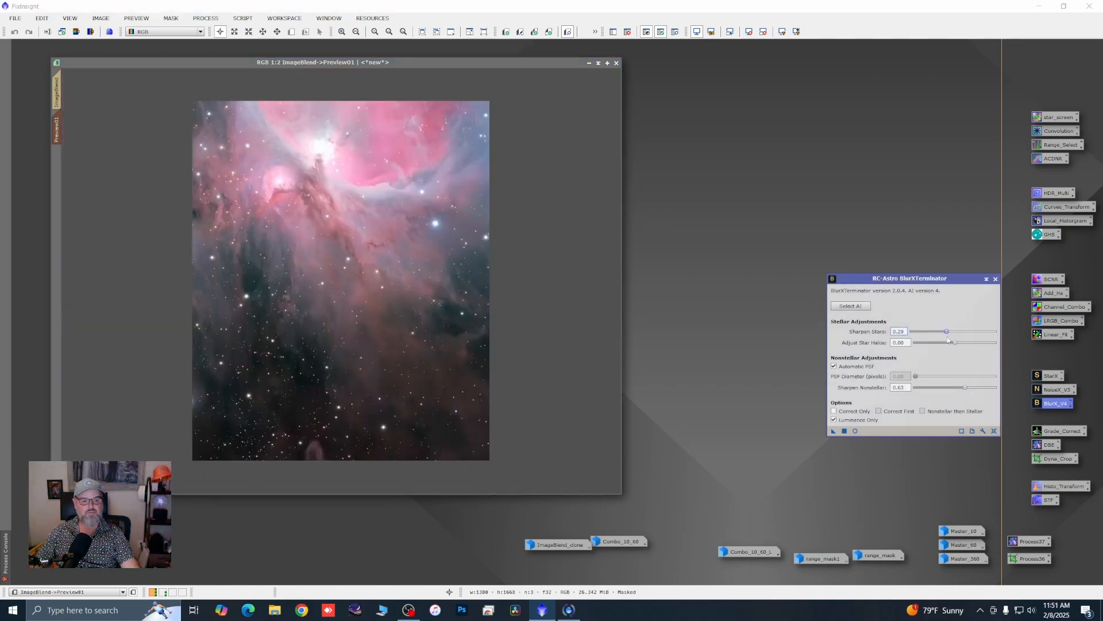
drag(966, 388, 972, 389)
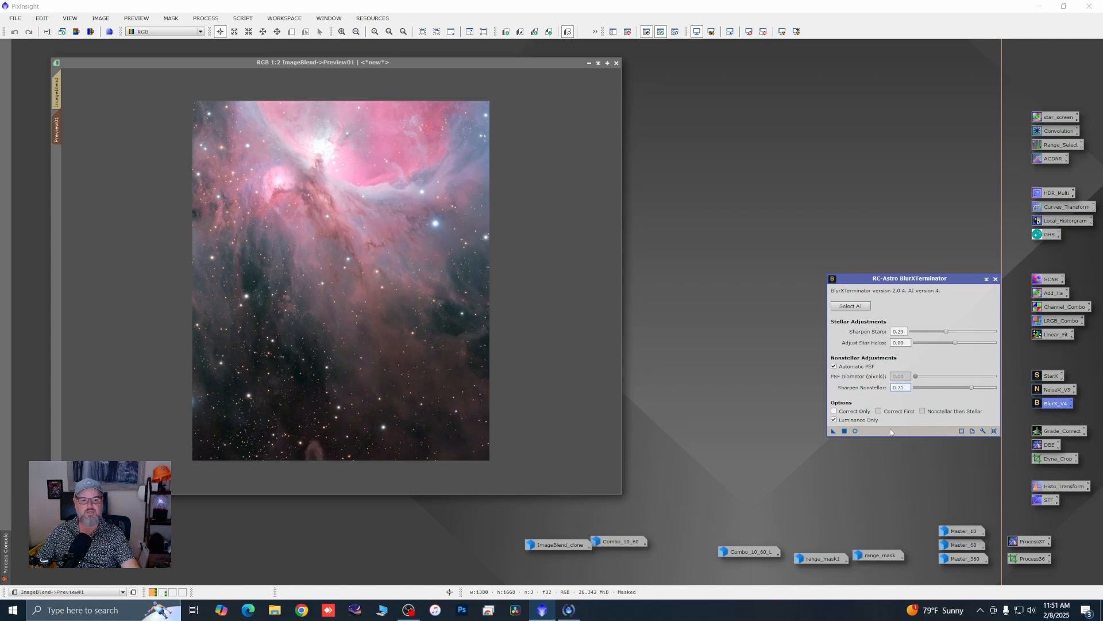
drag(833, 432, 449, 357)
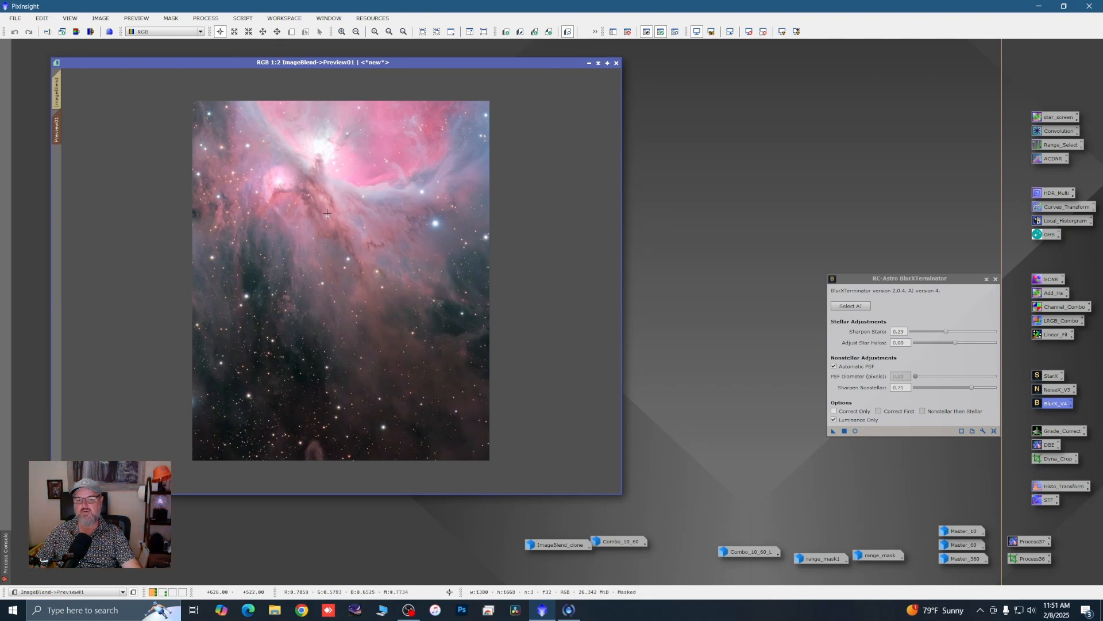
Step: Apply BlurXTerminator with the same settings to the full ImageBlend image, and delete its preview
click(57, 93)
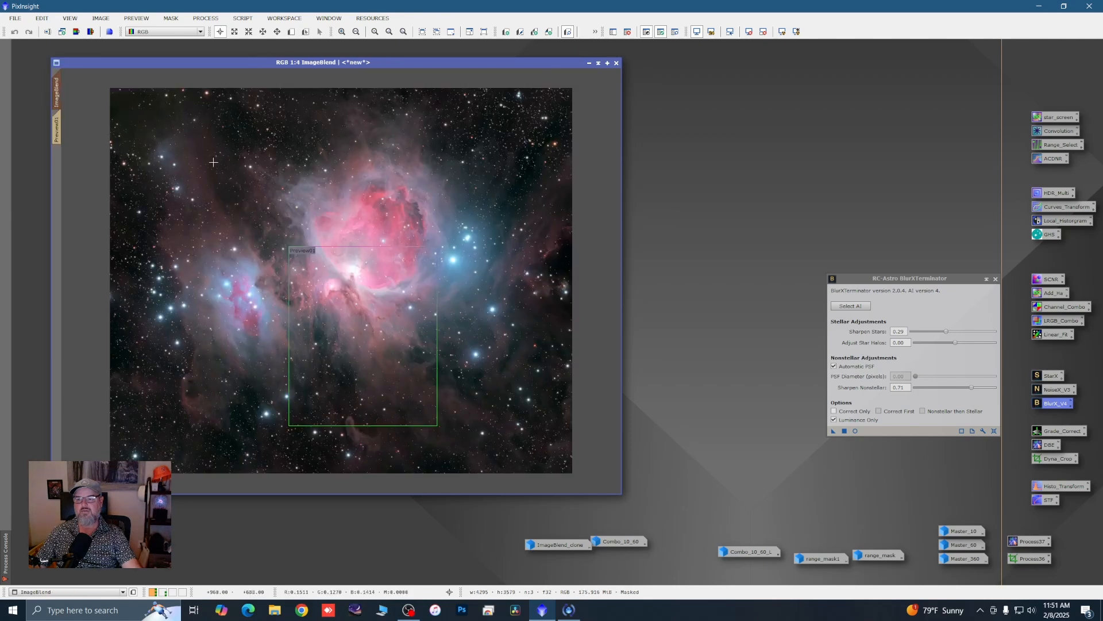
drag(833, 431, 604, 408)
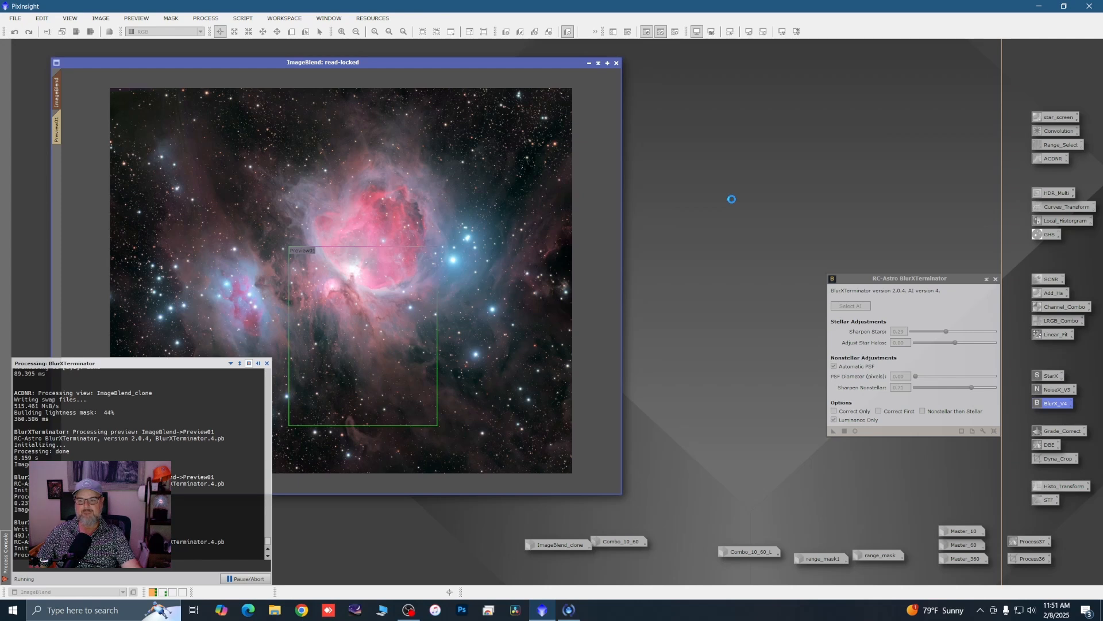
right_click(56, 137)
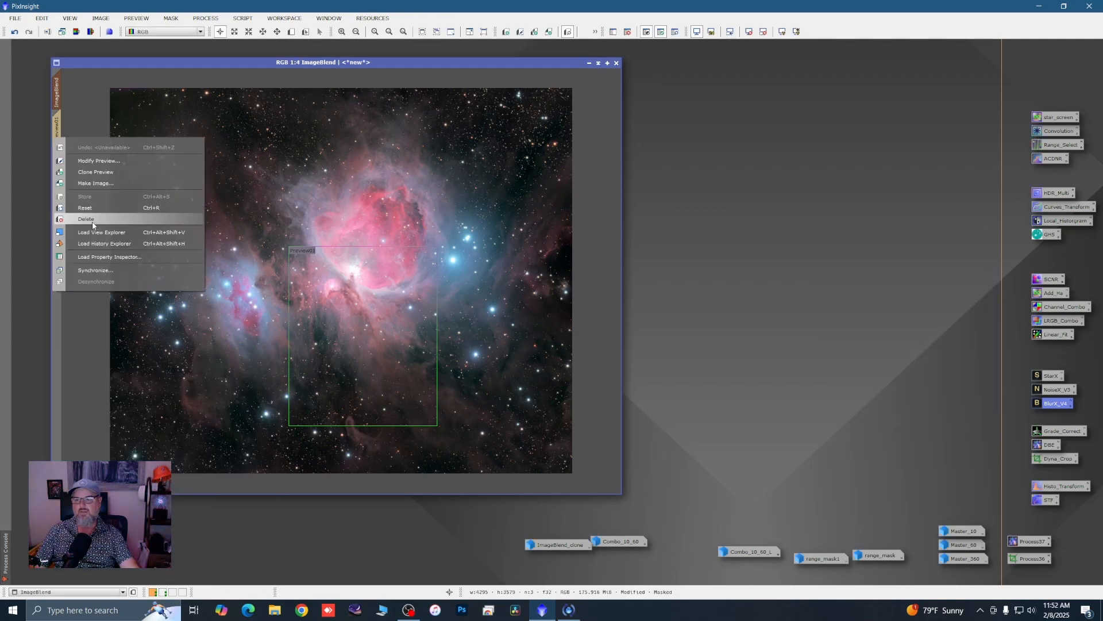
click(92, 225)
Step: Remove the mask from ImageBlend
right_click(250, 240)
mouse_move(391, 349)
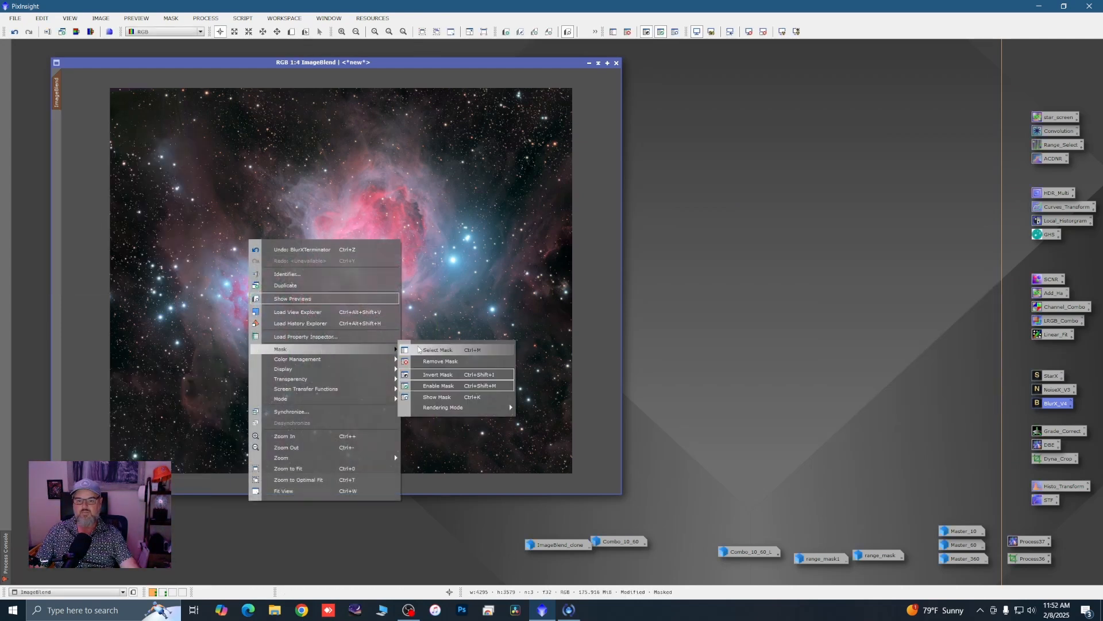
click(441, 361)
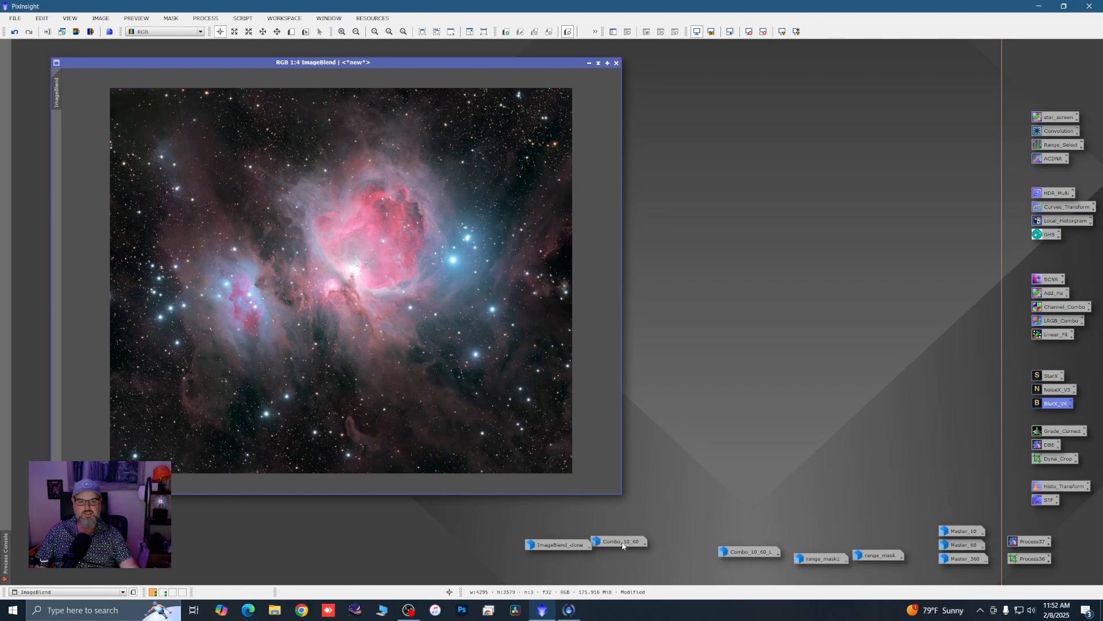
Step: Open range_mask, assign it as the mask of ImageBlend, and minimize the mask image
drag(623, 545, 646, 548)
double_click(881, 559)
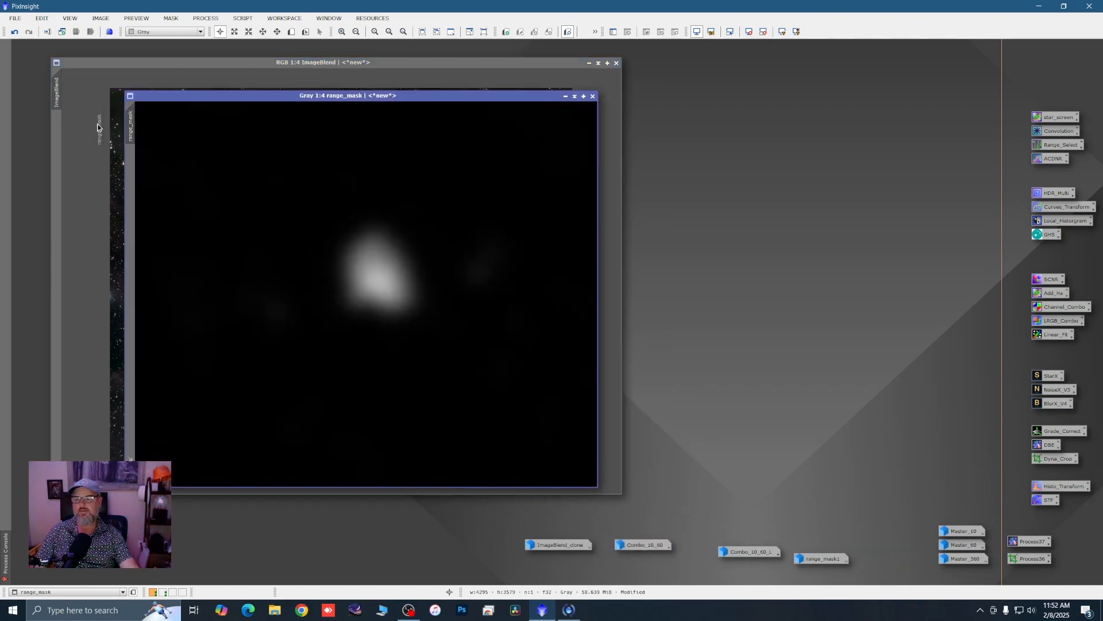
click(565, 96)
Step: Show the mask overlay on ImageBlend to check that only the bright core is exposed, and hide it
right_click(367, 281)
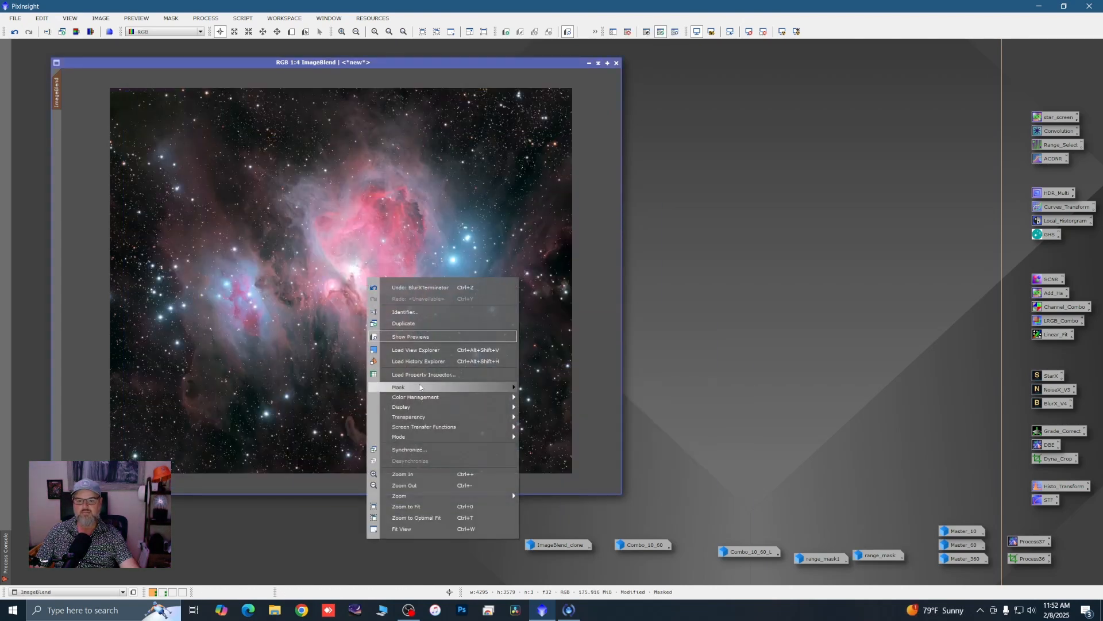
mouse_move(511, 390)
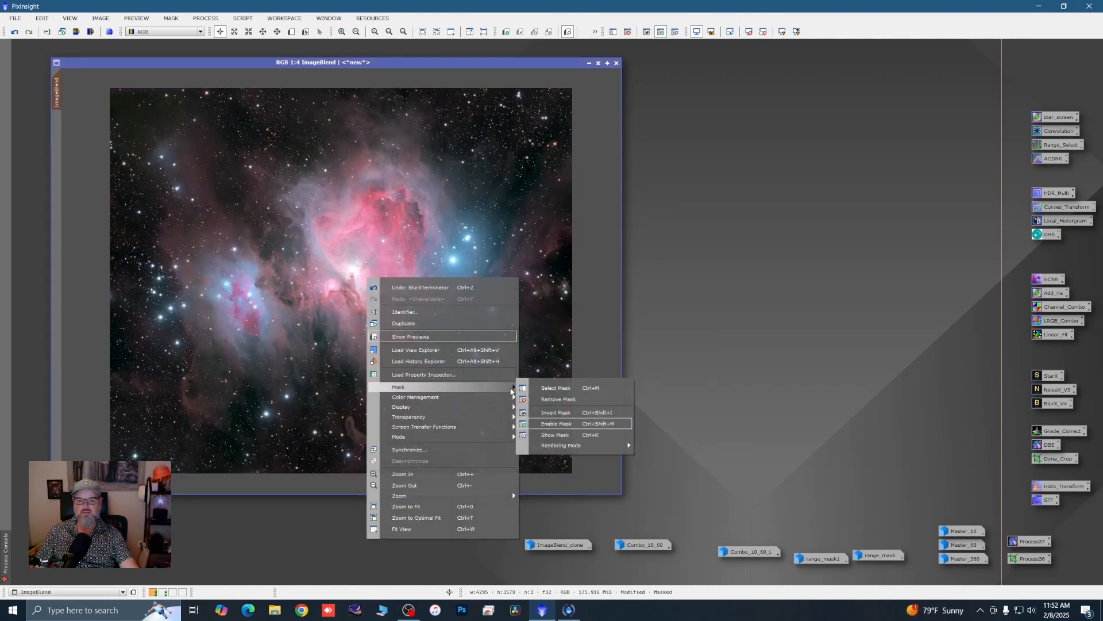
click(555, 434)
right_click(452, 306)
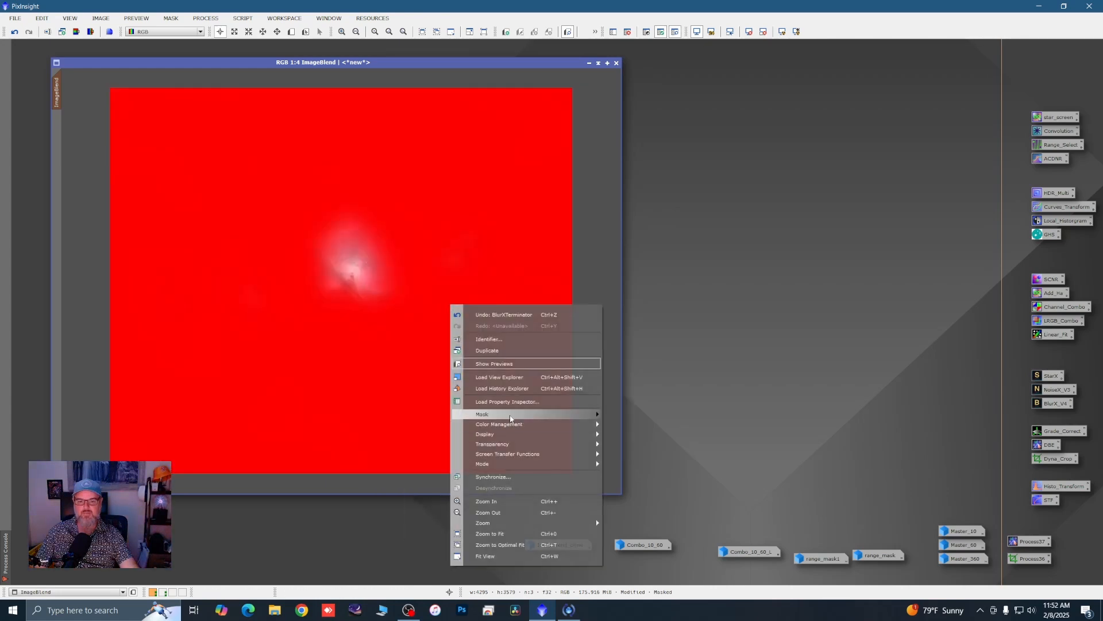
mouse_move(510, 415)
click(633, 463)
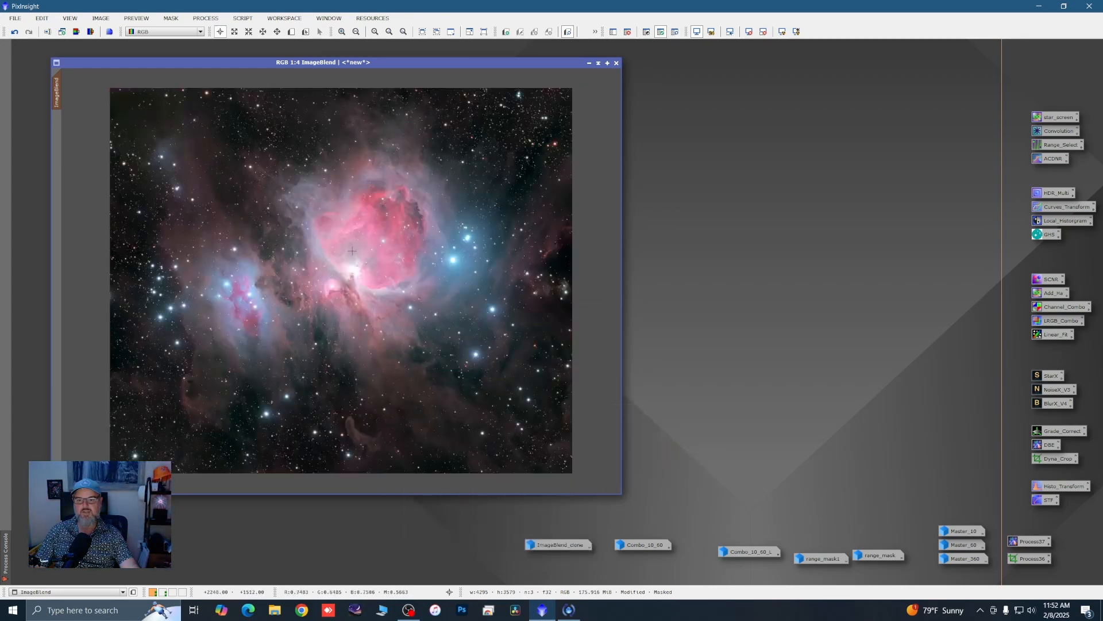
Step: Create a preview about 1672 × 1252 px over the bright core and surrounding nebula, and open it
click(292, 32)
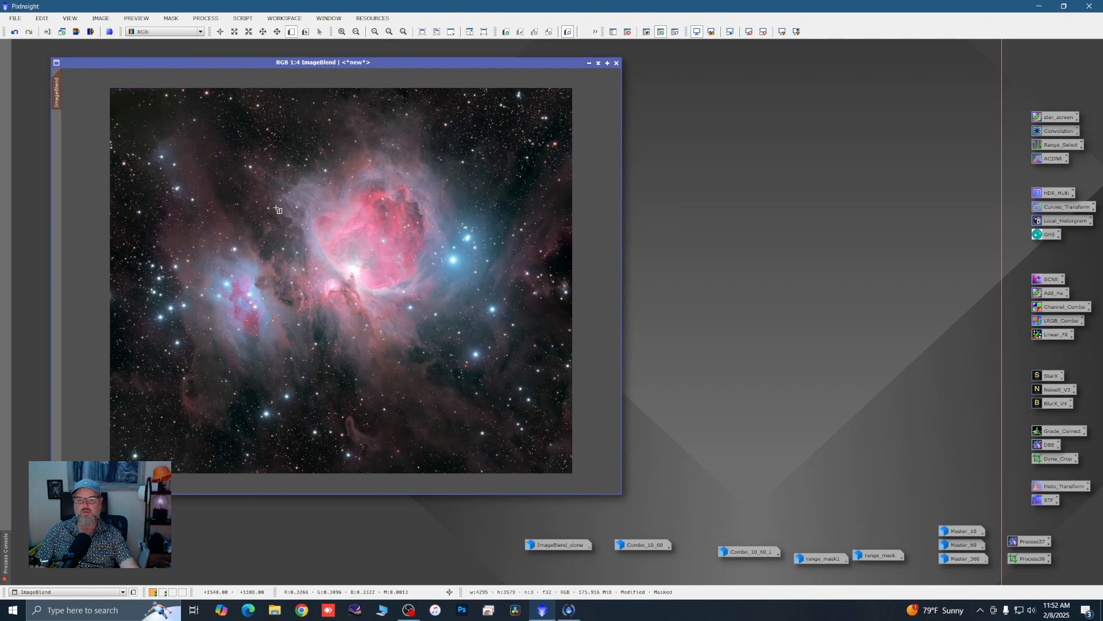
drag(277, 209, 456, 342)
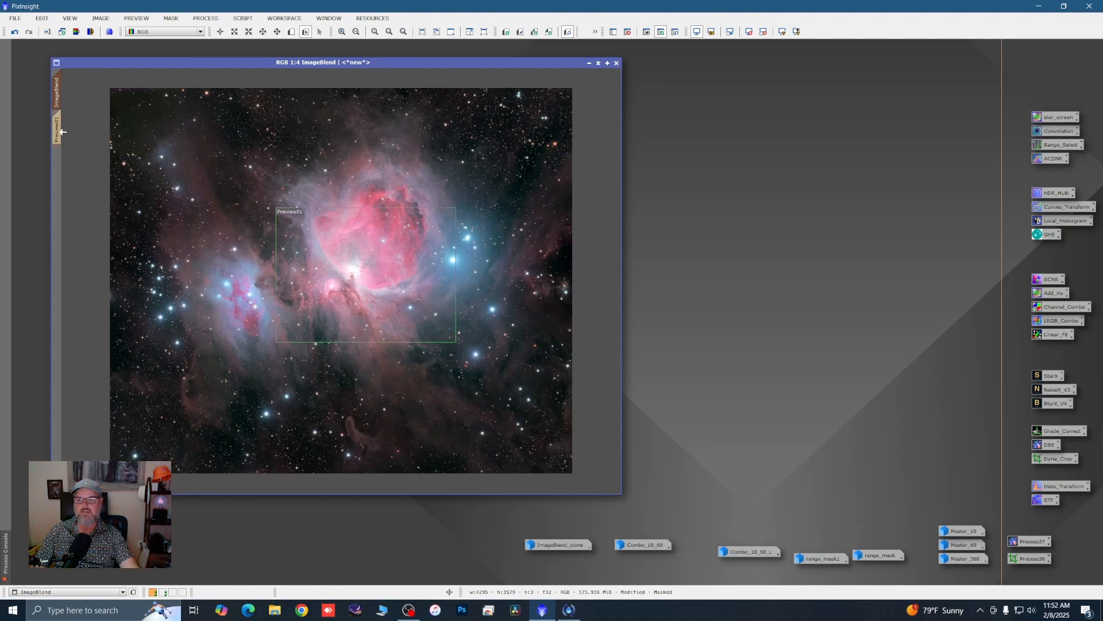
click(57, 130)
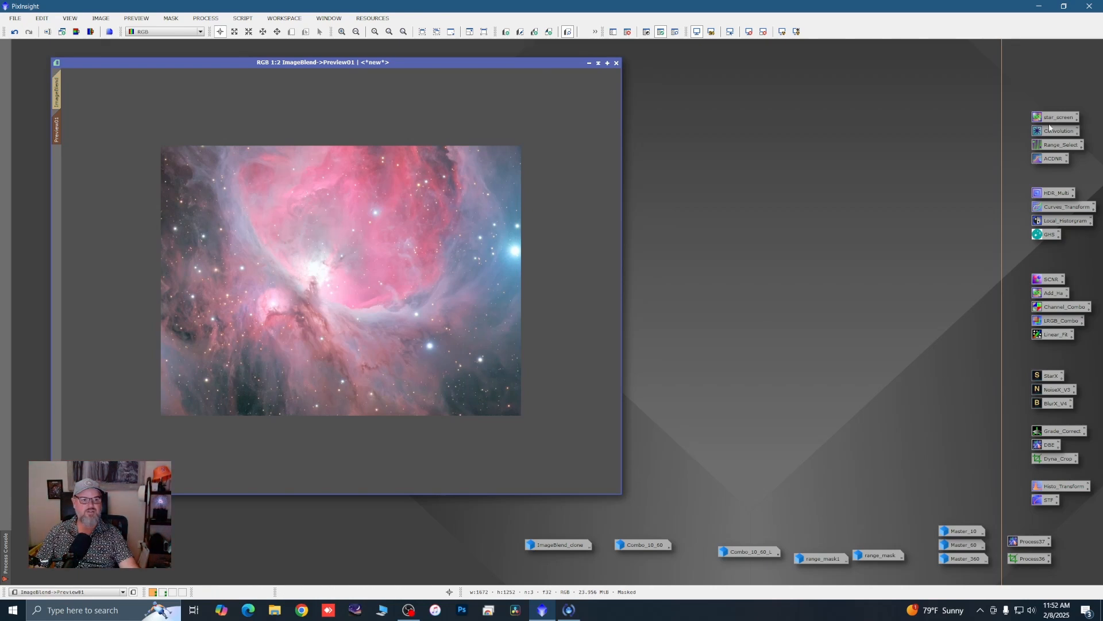
Step: Try HDRMultiscaleTransform on the masked preview with 8 layers and To Intensity enabled
double_click(1049, 196)
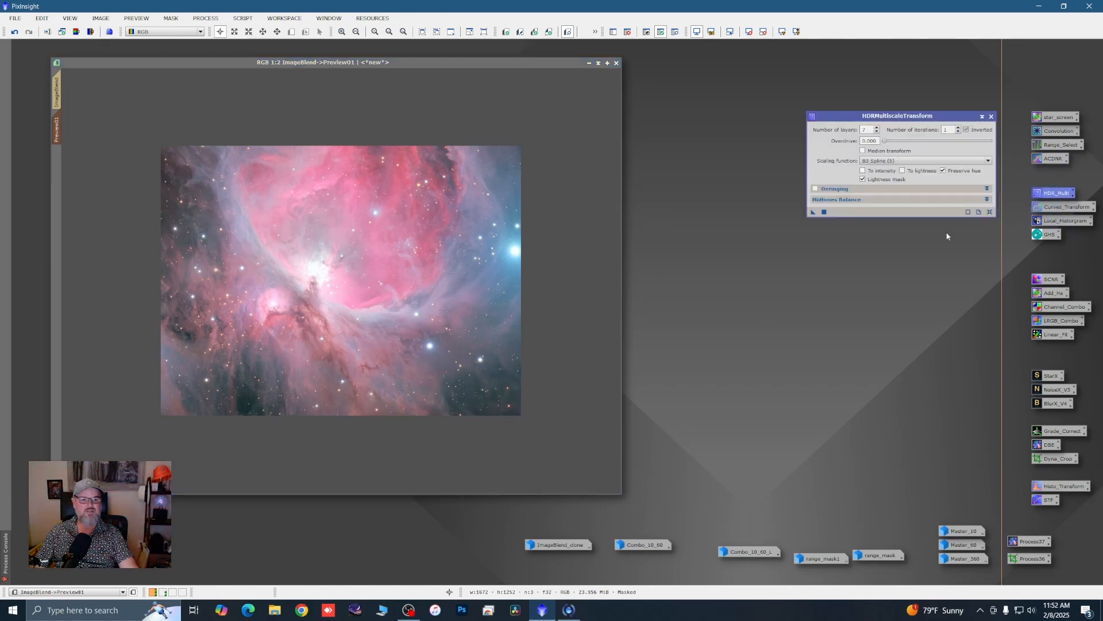
click(878, 129)
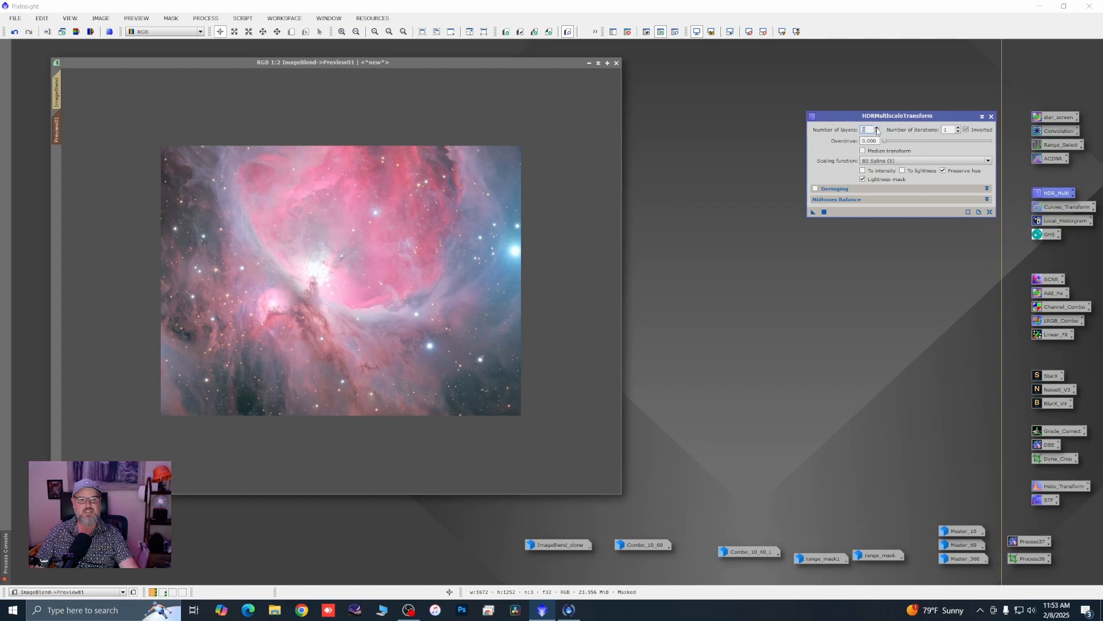
click(863, 171)
drag(814, 215, 546, 267)
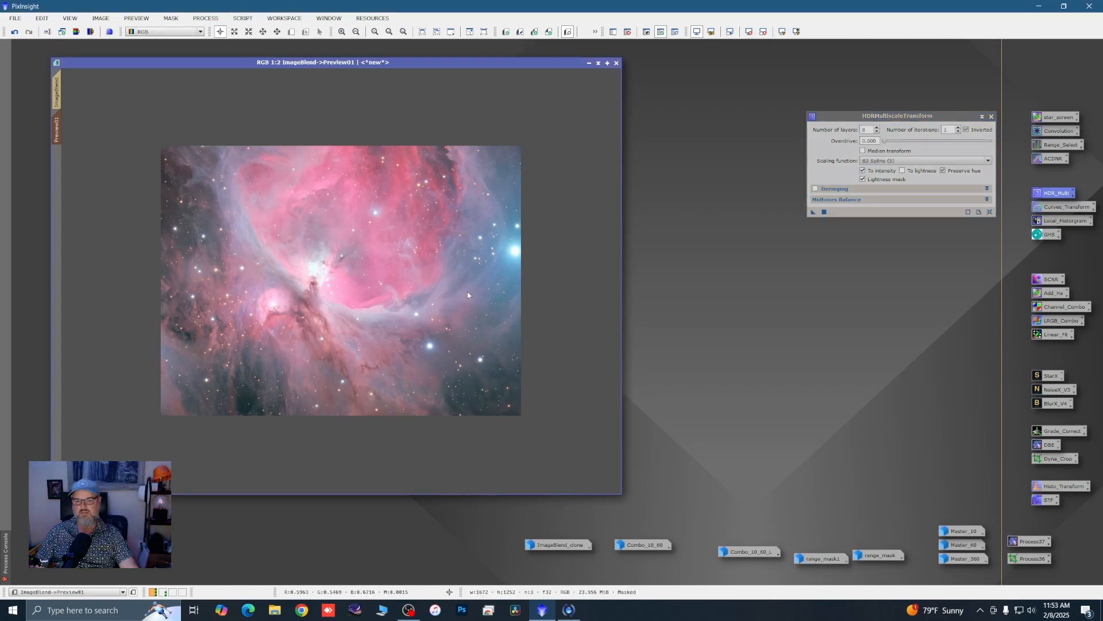
Step: Try the same HDRMultiscaleTransform on the full ImageBlend image, compare before and after, undo it and close the tool
click(57, 93)
drag(813, 212, 546, 300)
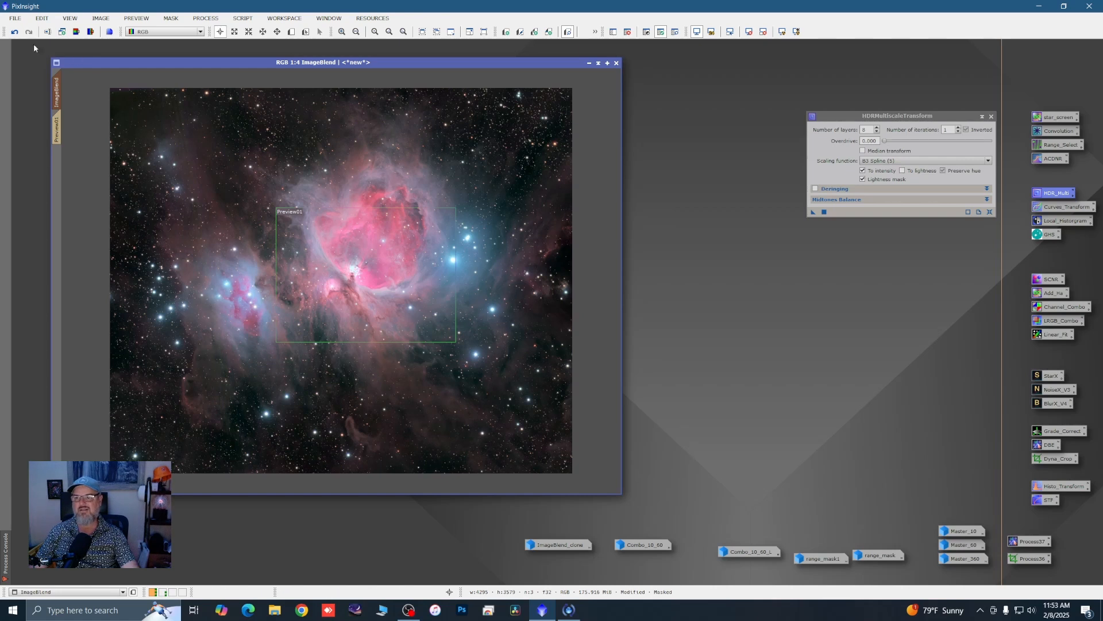
click(14, 32)
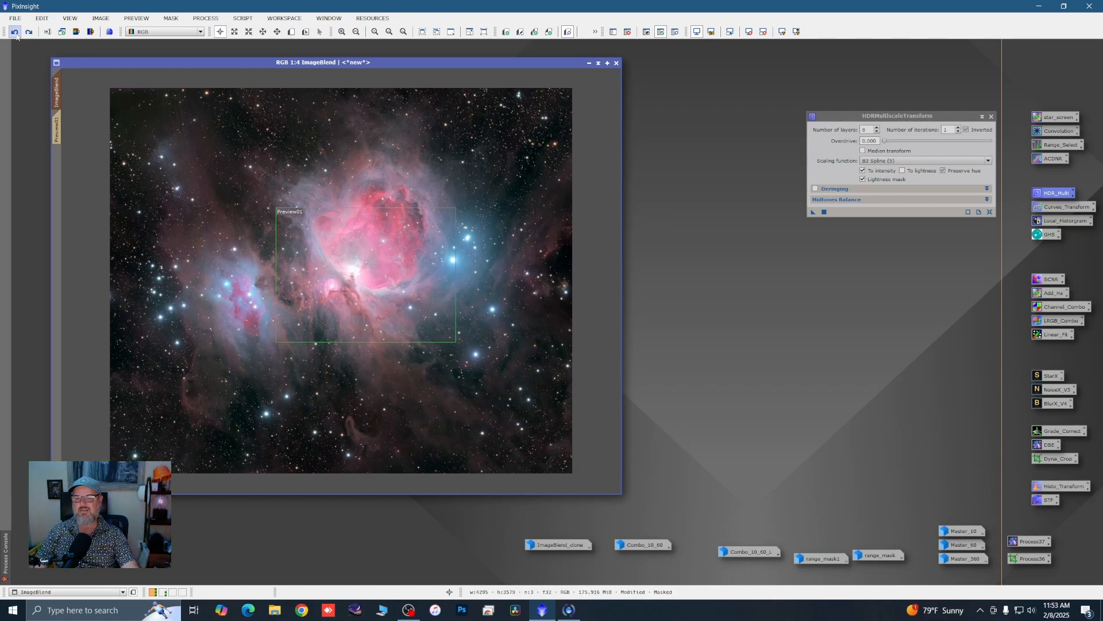
click(29, 32)
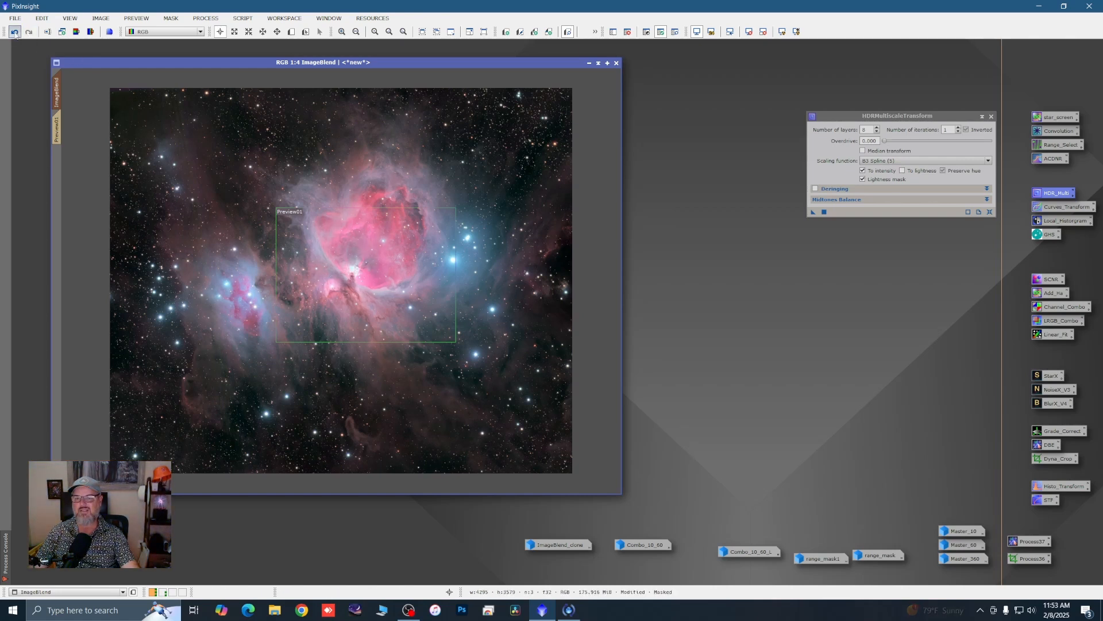
click(15, 32)
click(992, 116)
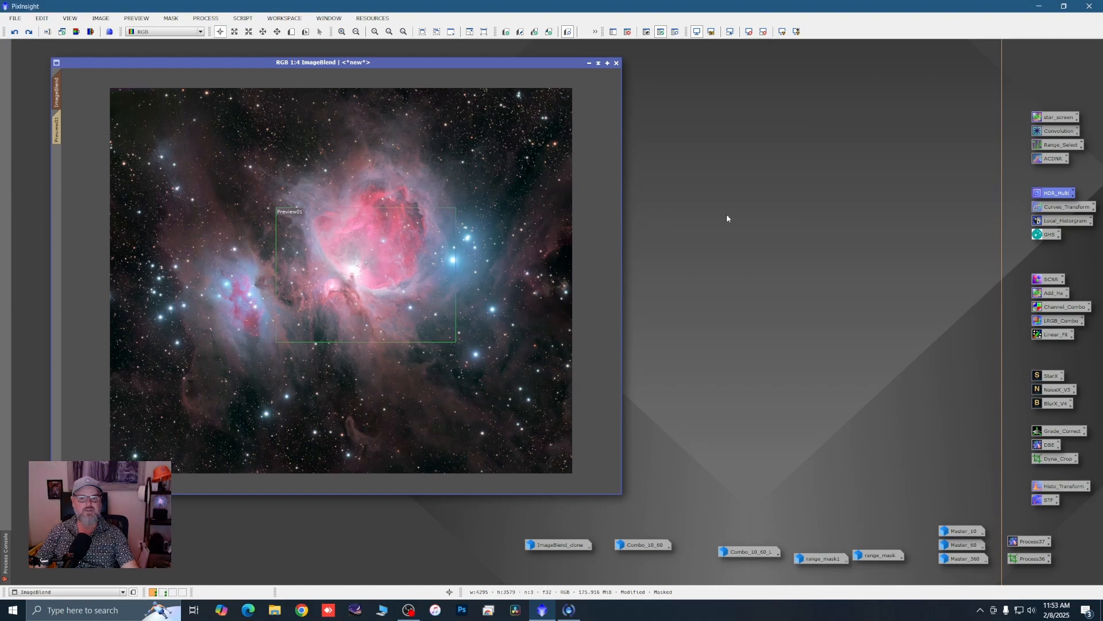
Step: Open CurvesTransformation with a real-time preview of ImageBlend
double_click(1066, 206)
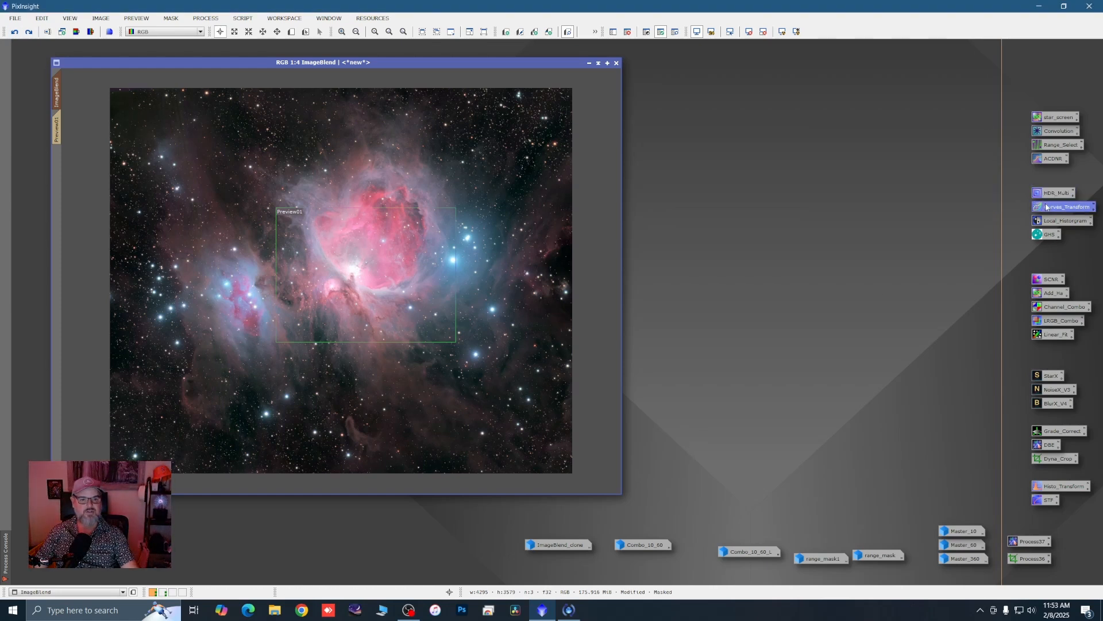
click(810, 409)
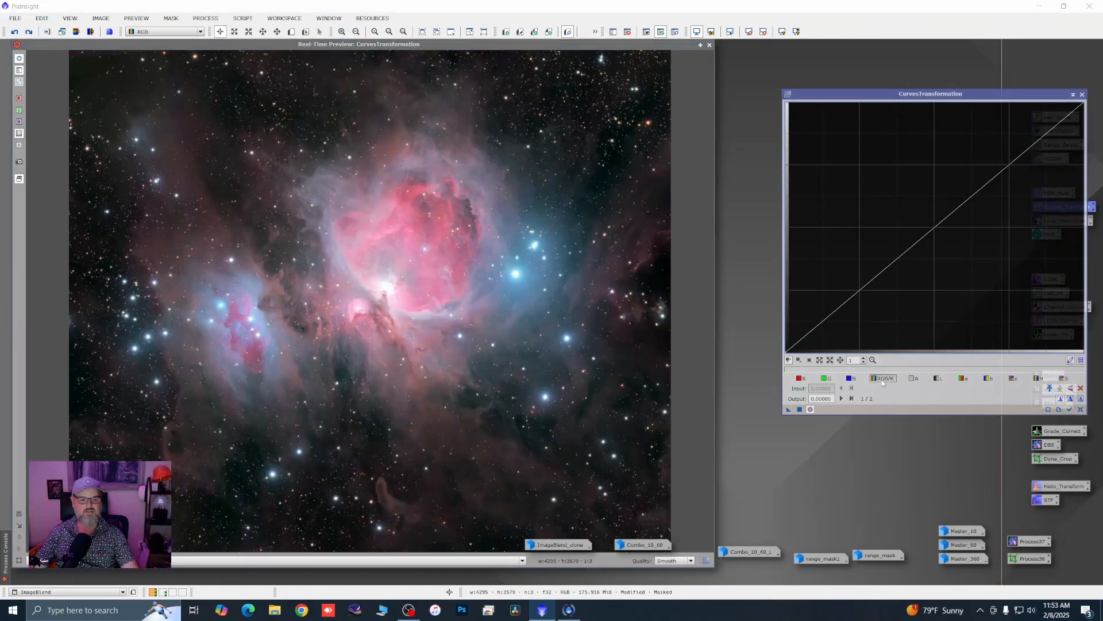
click(862, 291)
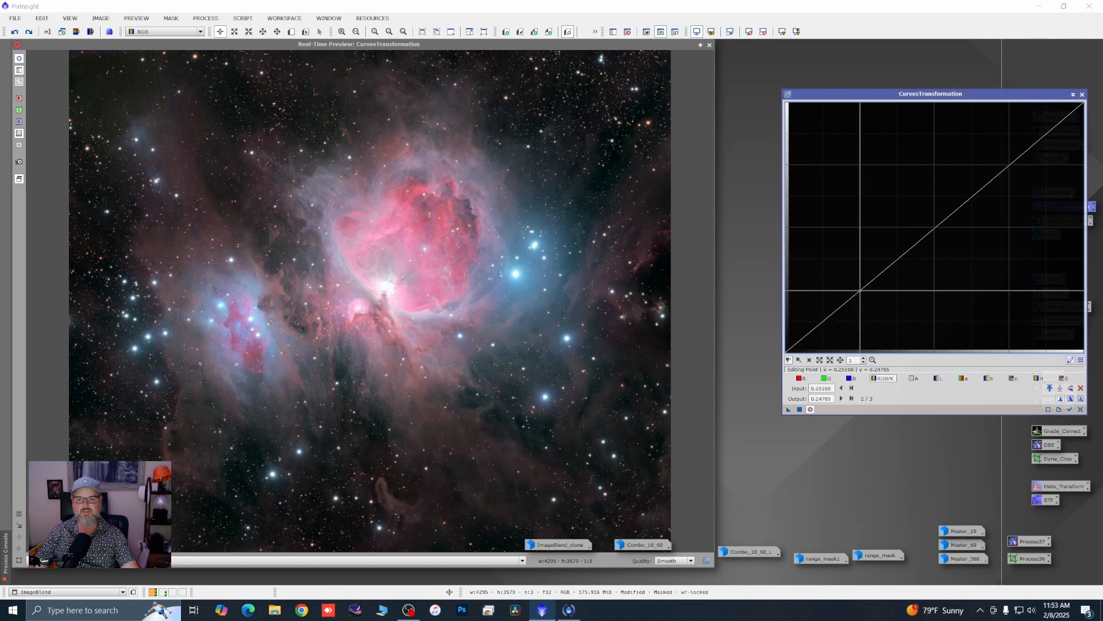
drag(862, 291, 868, 298)
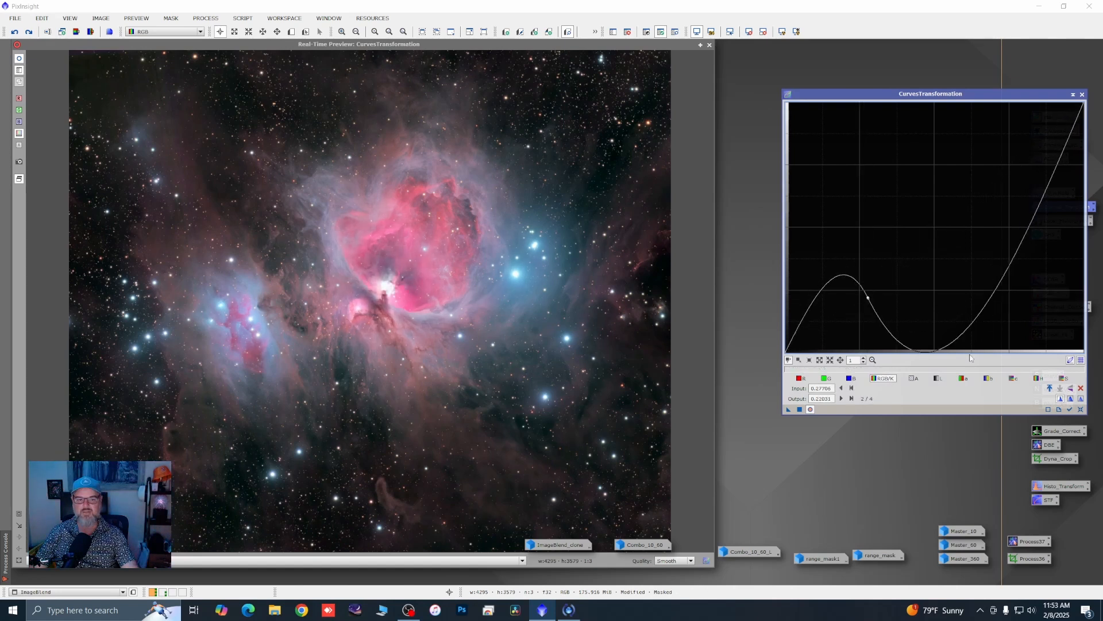
click(1081, 408)
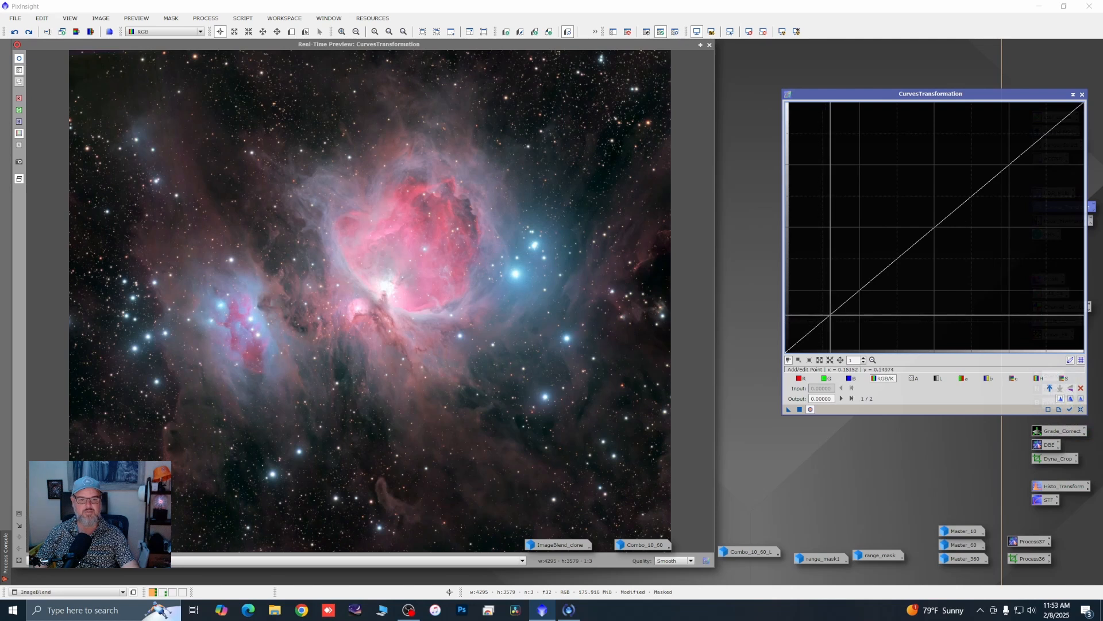
Step: Lower the RGB/K curve at about input 0.18 to output 0.12, and raise the saturation curve at about input 0.09 to output 0.12
click(832, 315)
drag(831, 315, 838, 322)
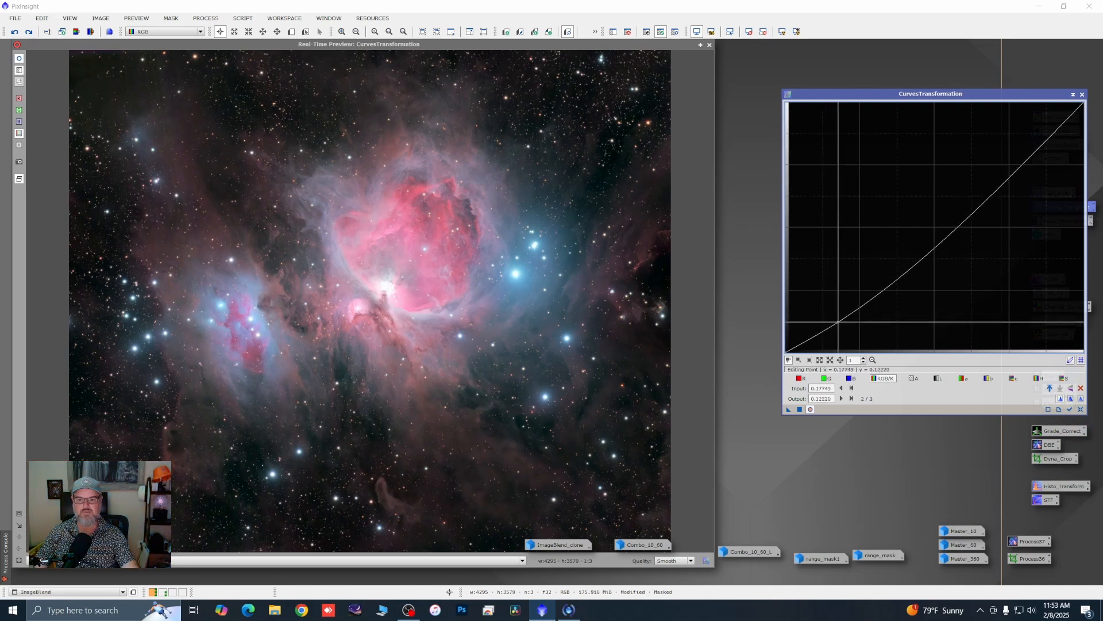
click(1064, 378)
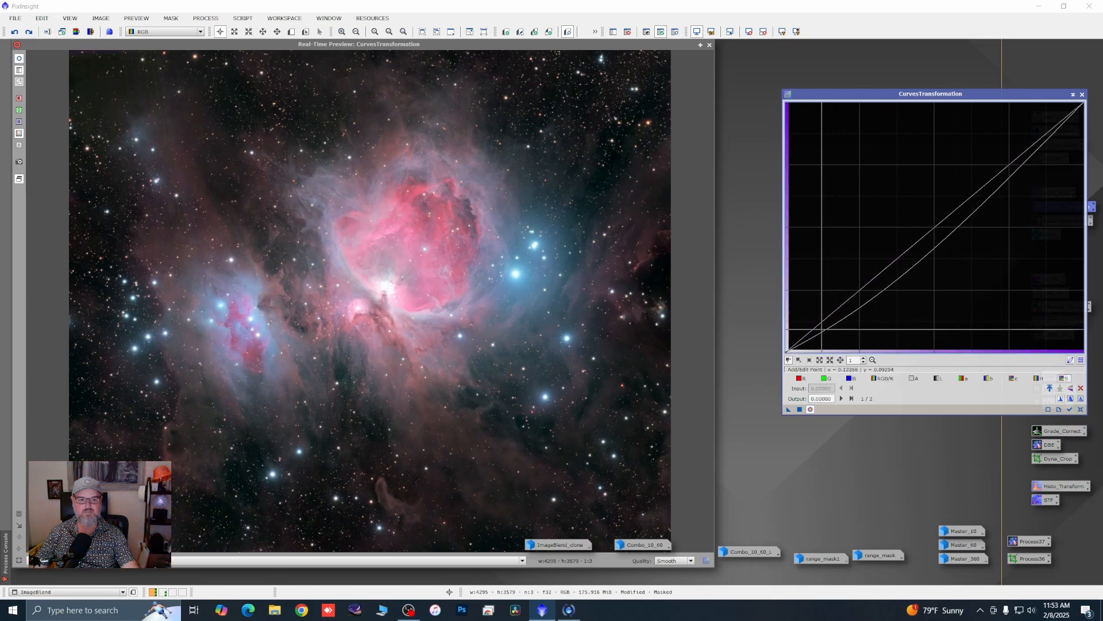
drag(818, 329, 810, 321)
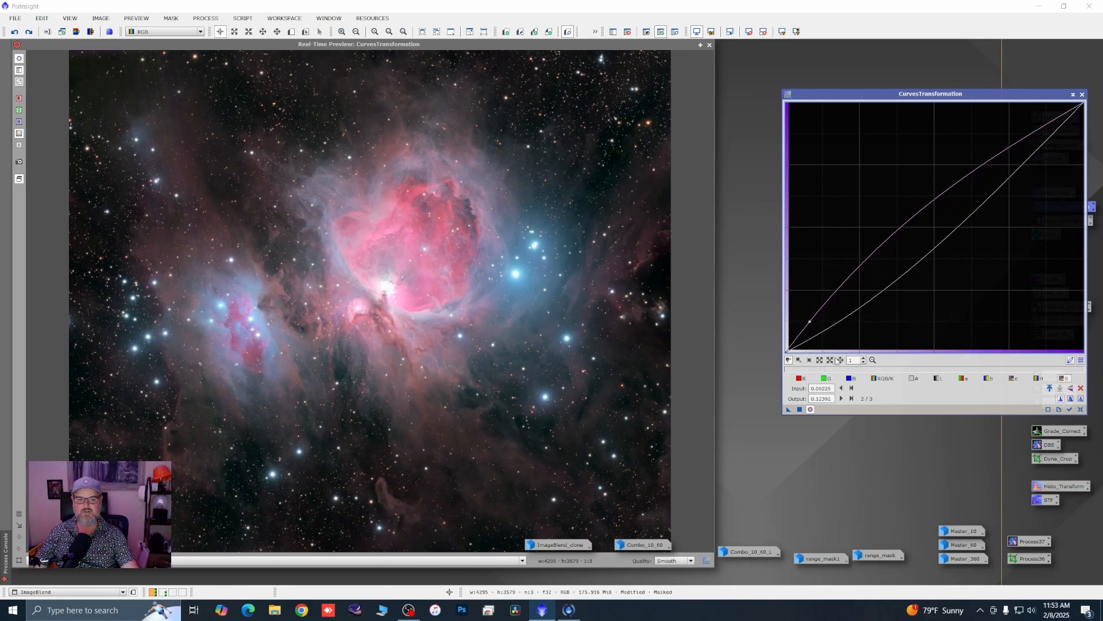
Step: Lower the lightness curve at about input 0.40 to output 0.38, apply the curves to ImageBlend, reset them and close the tool and preview
click(940, 378)
drag(902, 254, 906, 256)
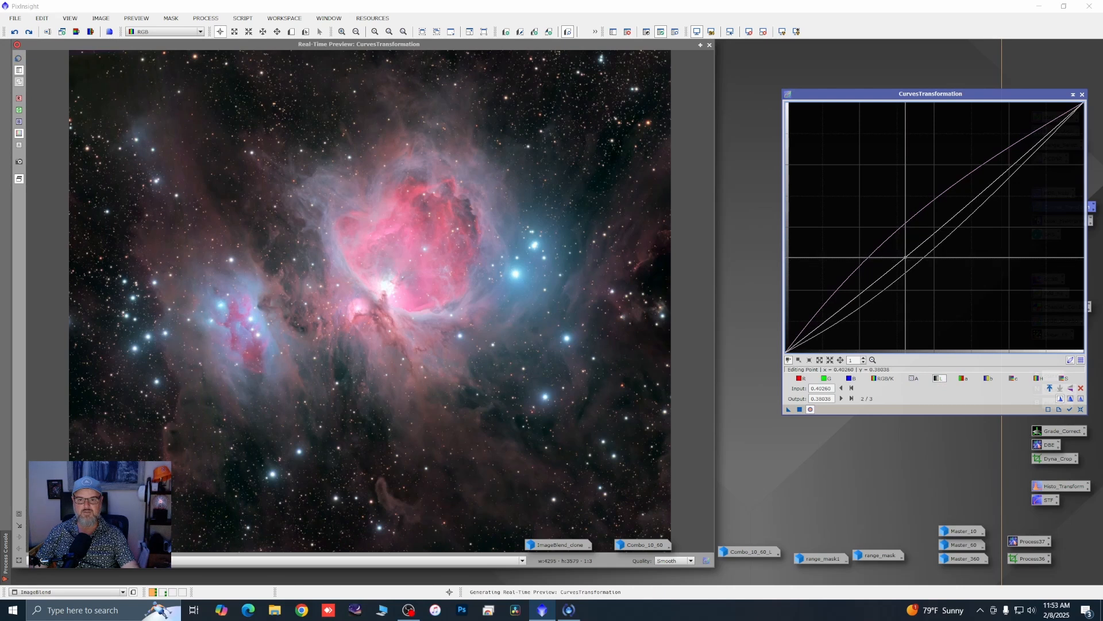
click(799, 409)
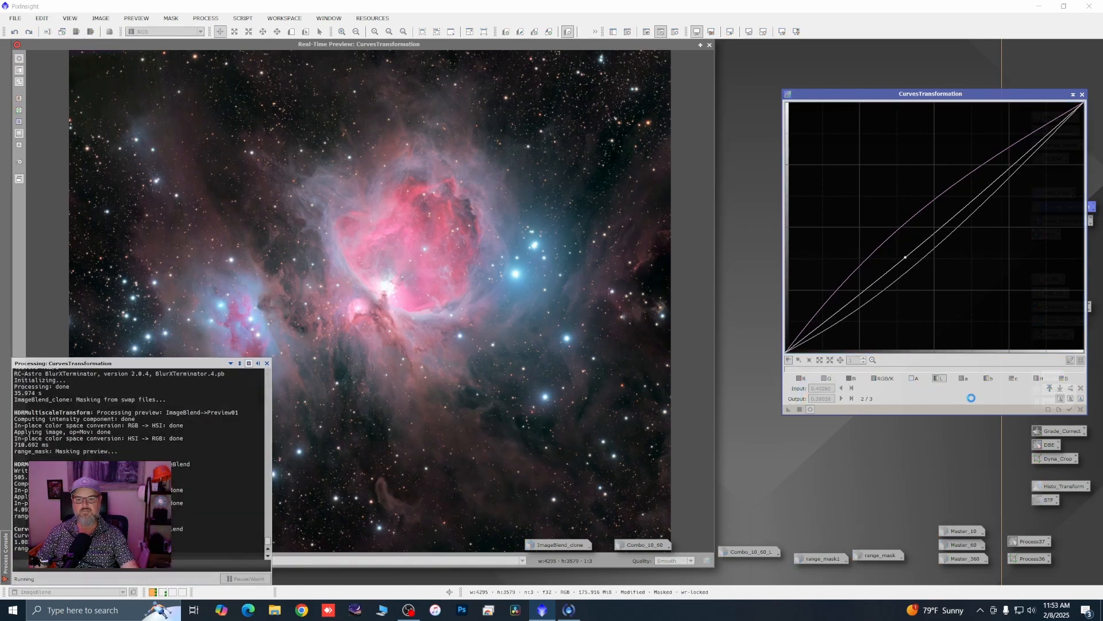
click(1081, 409)
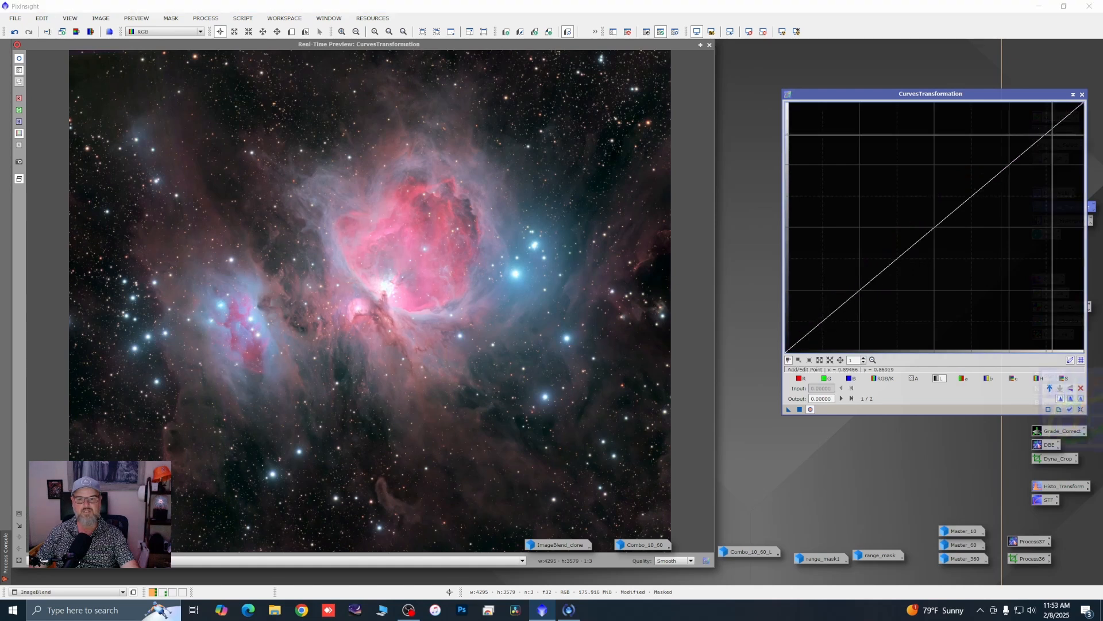
click(1082, 95)
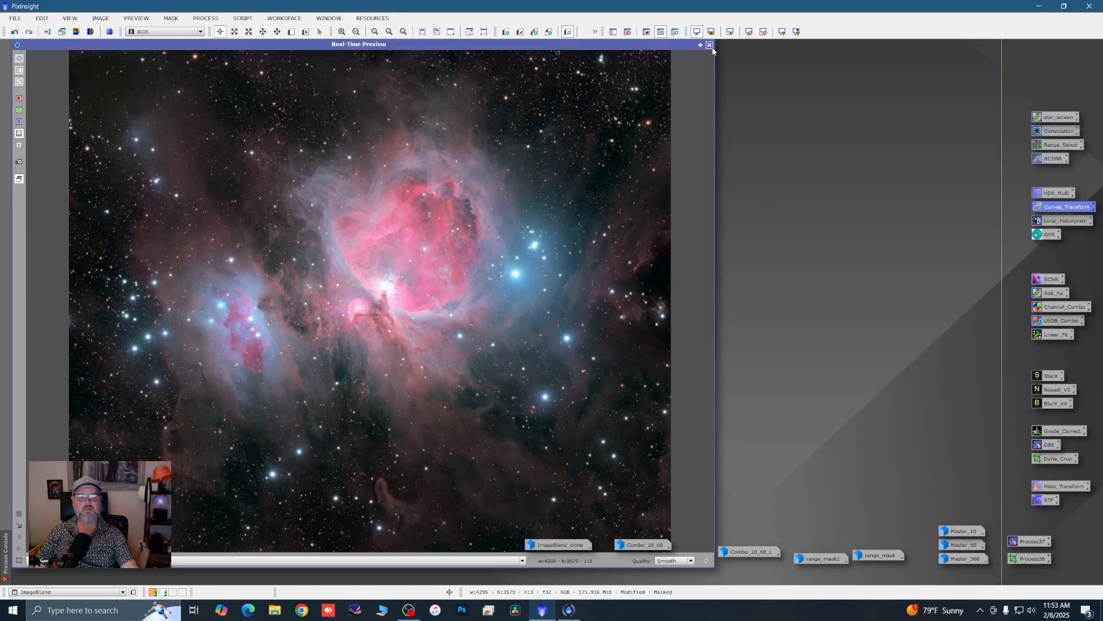
click(710, 46)
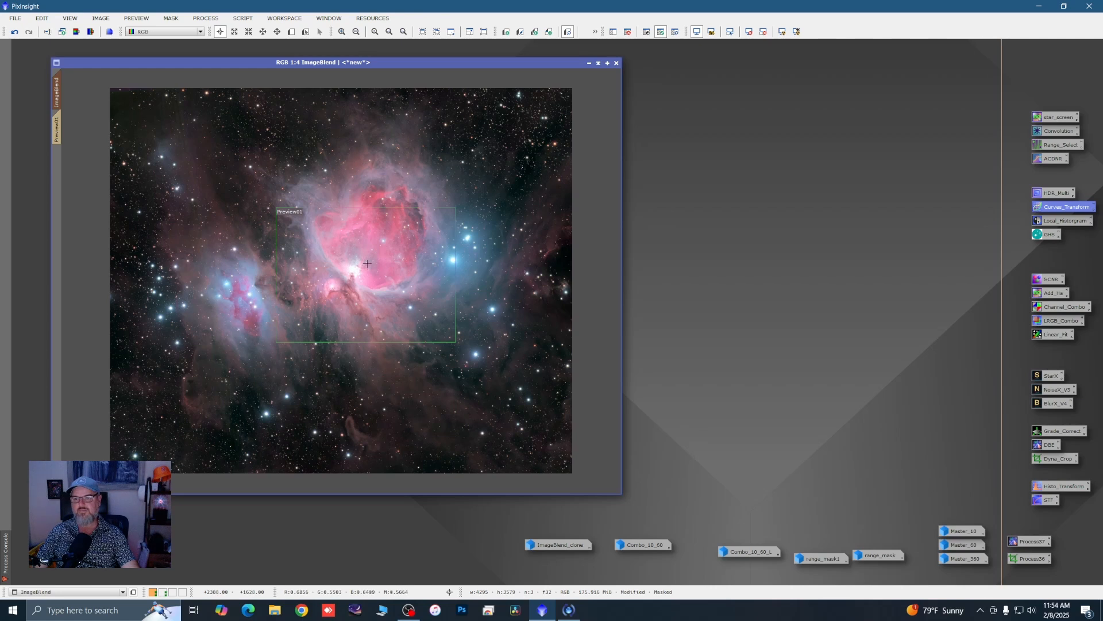
Step: Remove the mask from the ImageBlend image
right_click(367, 248)
mouse_move(506, 358)
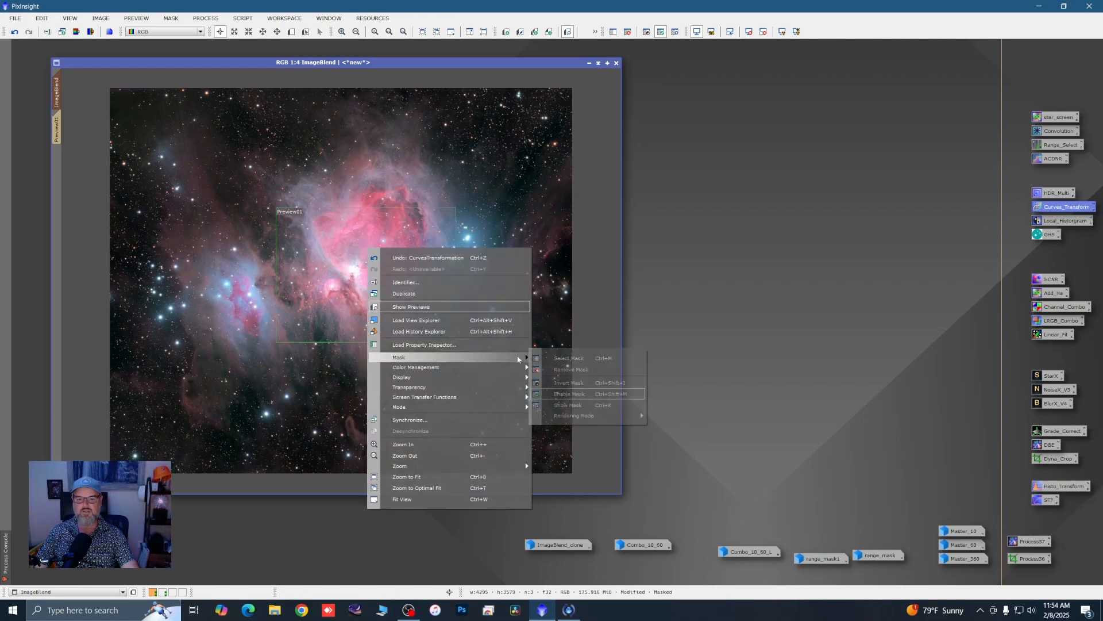
click(563, 369)
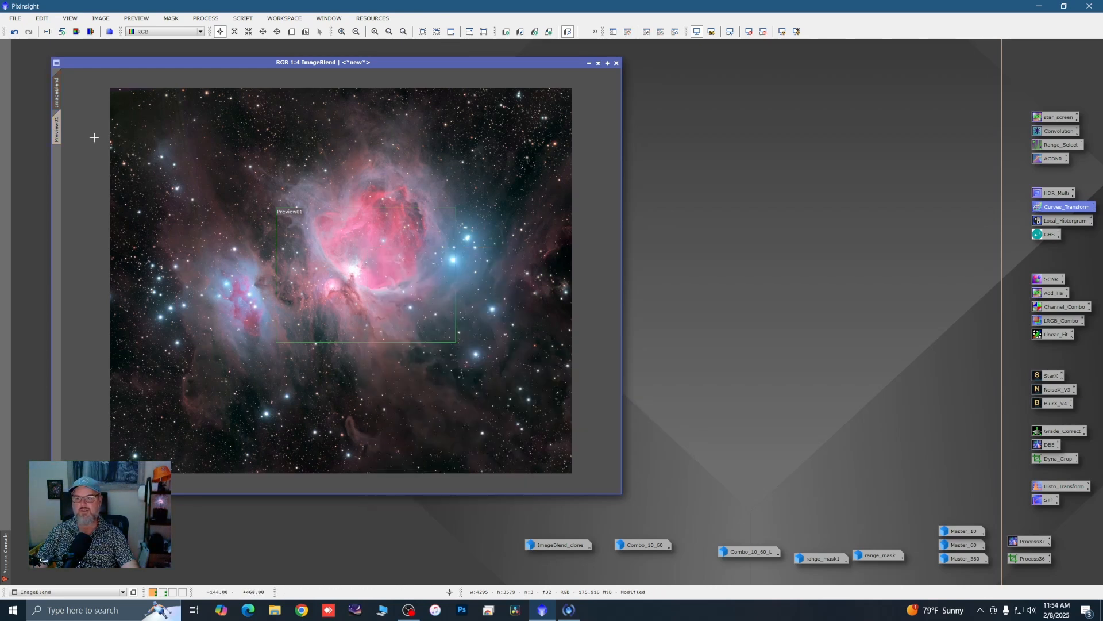
Step: Show Preview01 at 1:1 and open NoiseXTerminator with frequency separation and intensity/color separation enabled
click(57, 130)
scroll(300, 262, down, 1)
scroll(300, 263, up, 1)
scroll(300, 263, up, 1)
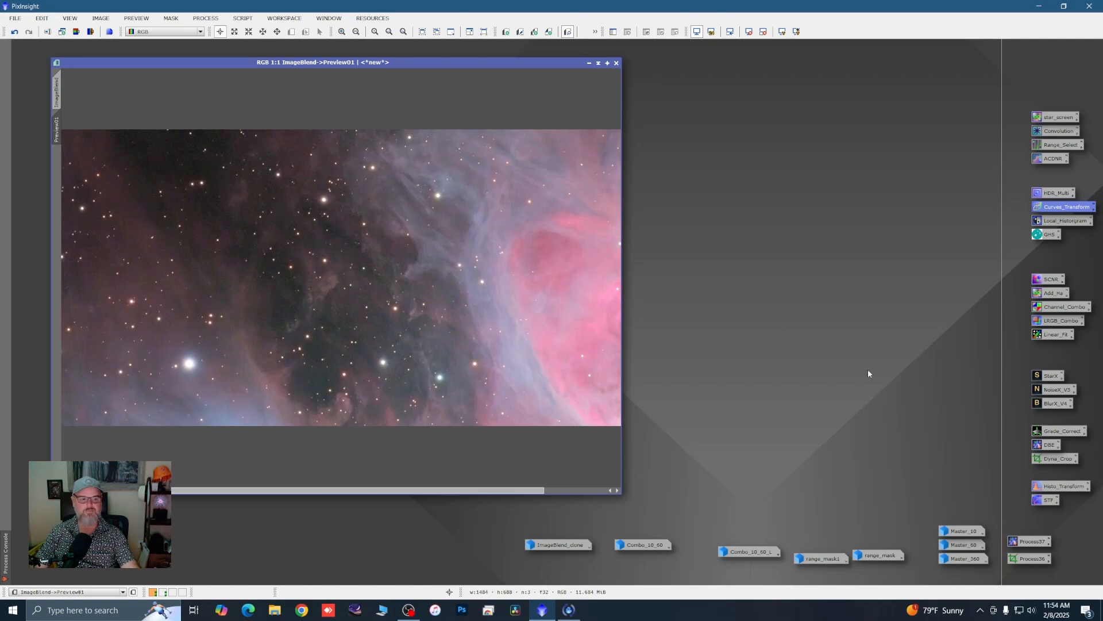
double_click(1045, 393)
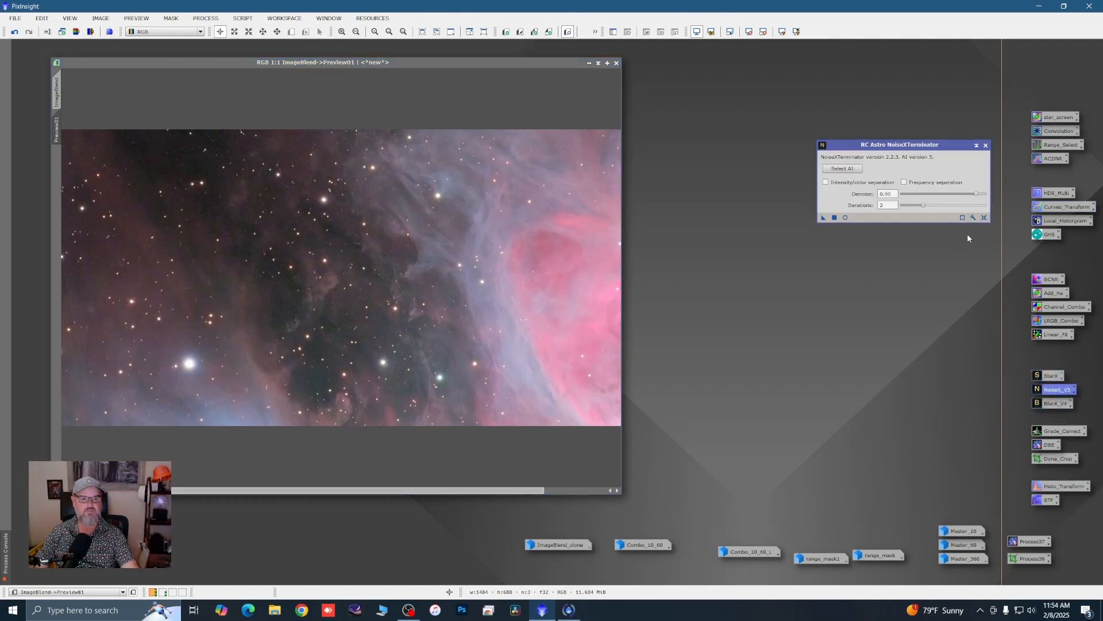
click(904, 182)
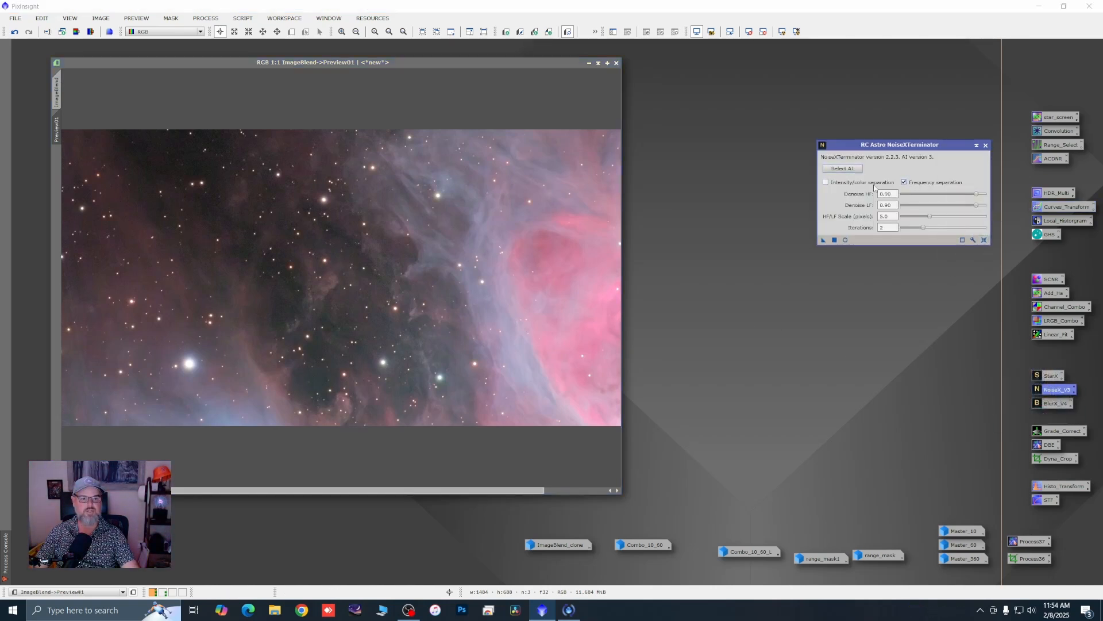
click(842, 185)
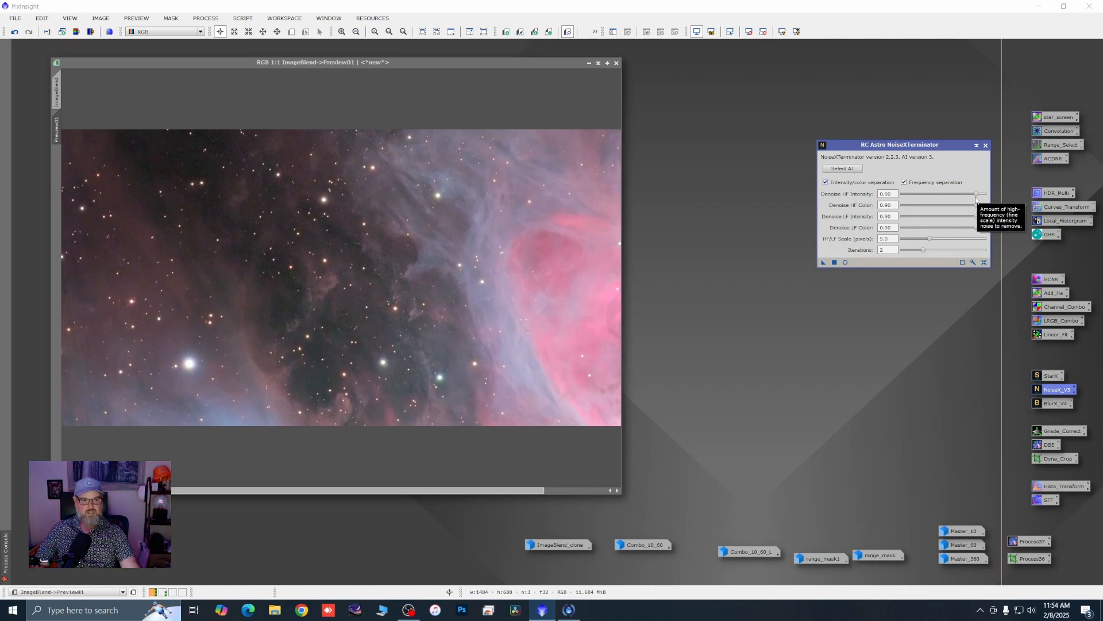
Step: Set Denoise HF Intensity to 0.73, LF Intensity to 0.74 and Iterations to 3, and test the noise reduction on Preview01
drag(976, 195, 969, 195)
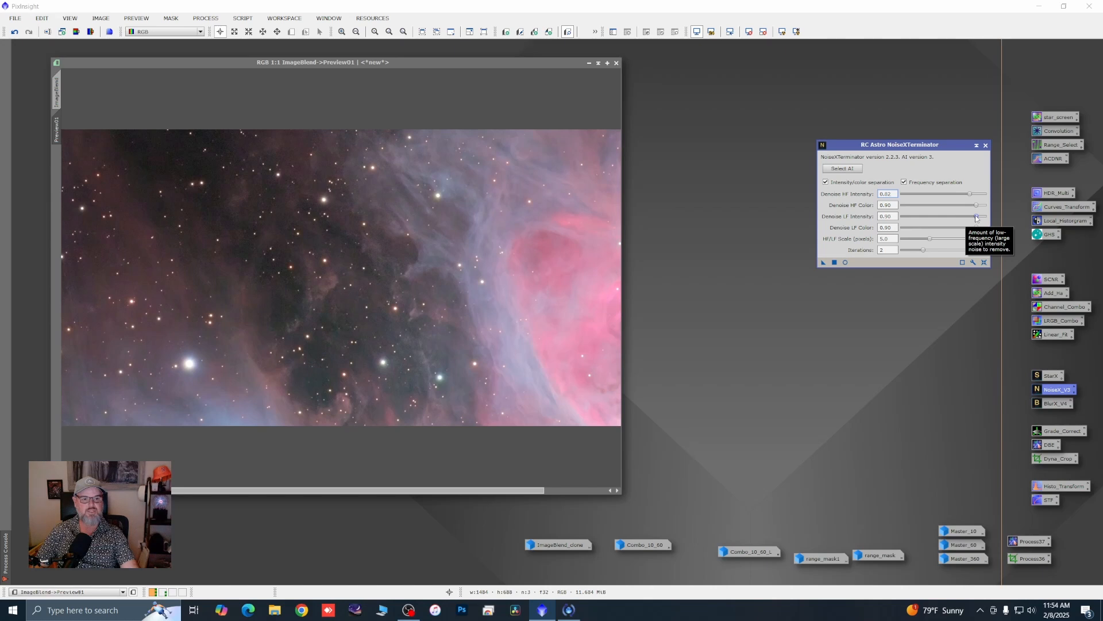
drag(977, 218, 963, 195)
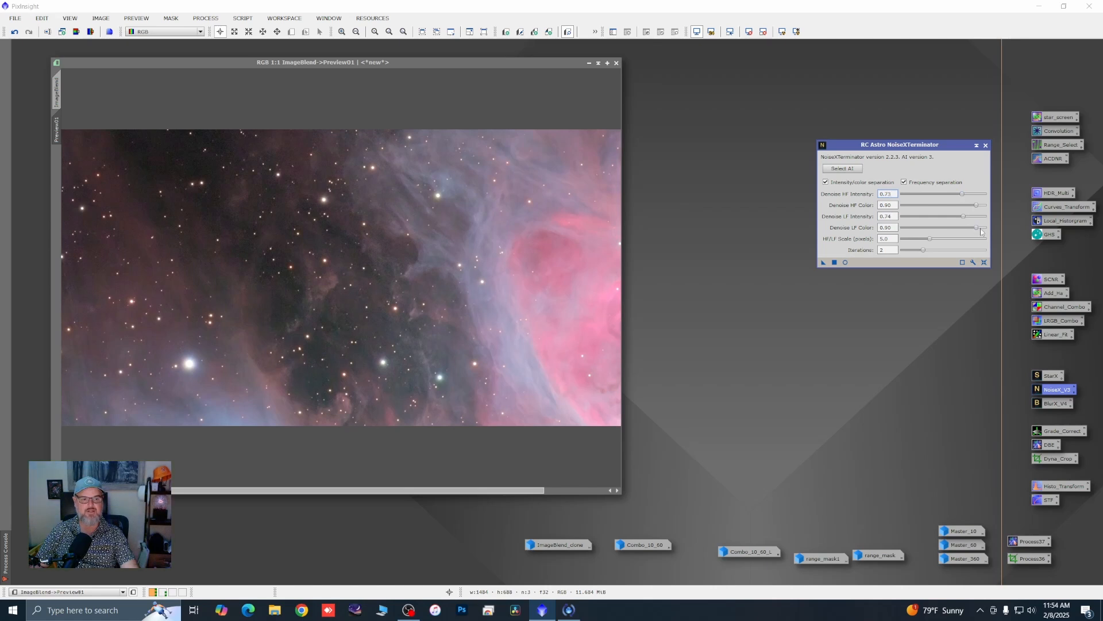
click(949, 252)
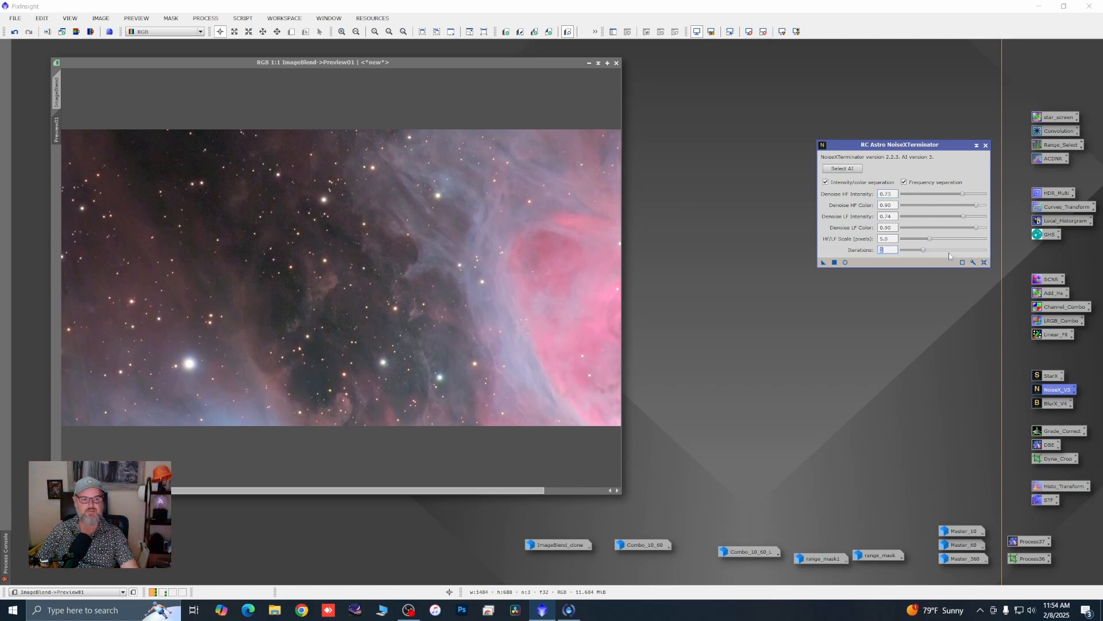
drag(924, 251, 943, 251)
drag(824, 262, 538, 269)
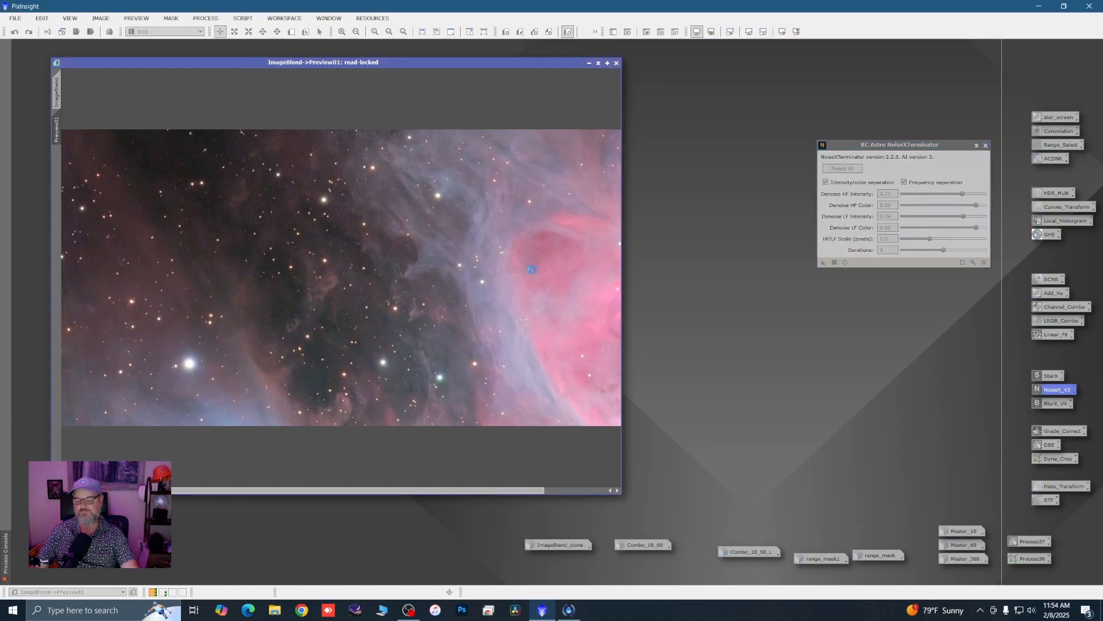
scroll(311, 269, up, 1)
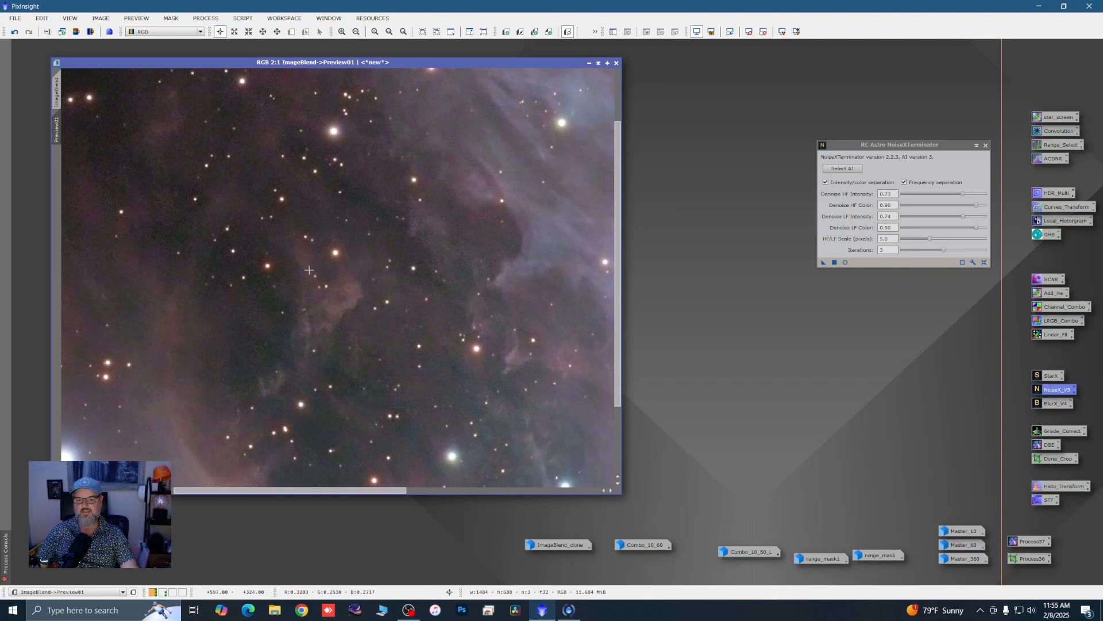
scroll(403, 278, down, 1)
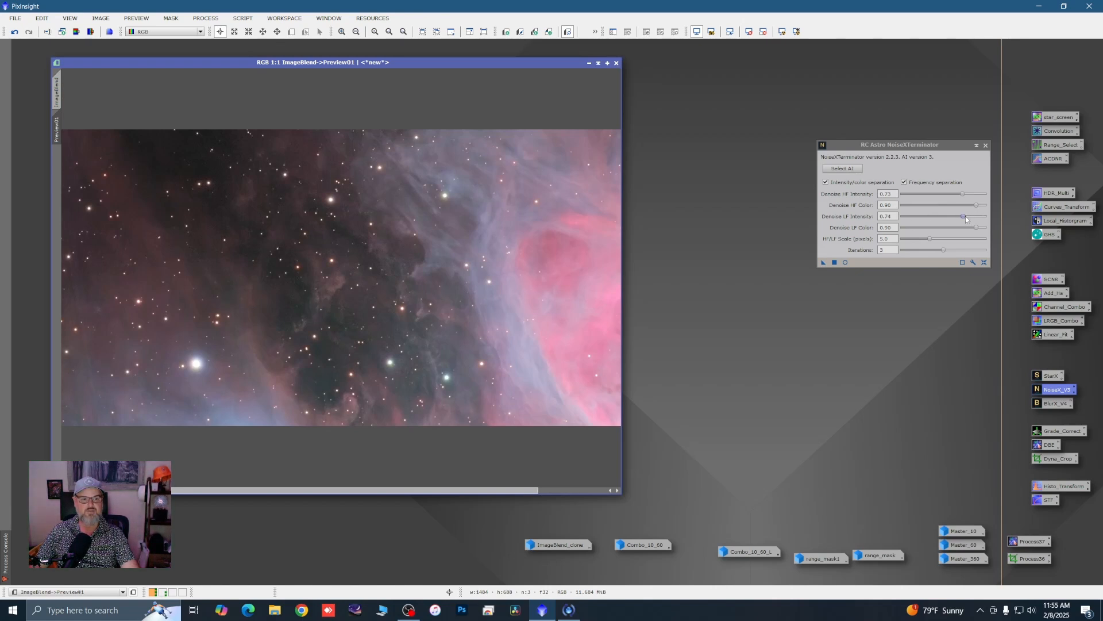
Step: Raise Denoise LF Intensity to 0.91, retest on Preview01, and apply NoiseXTerminator to the full ImageBlend image
drag(964, 217, 979, 220)
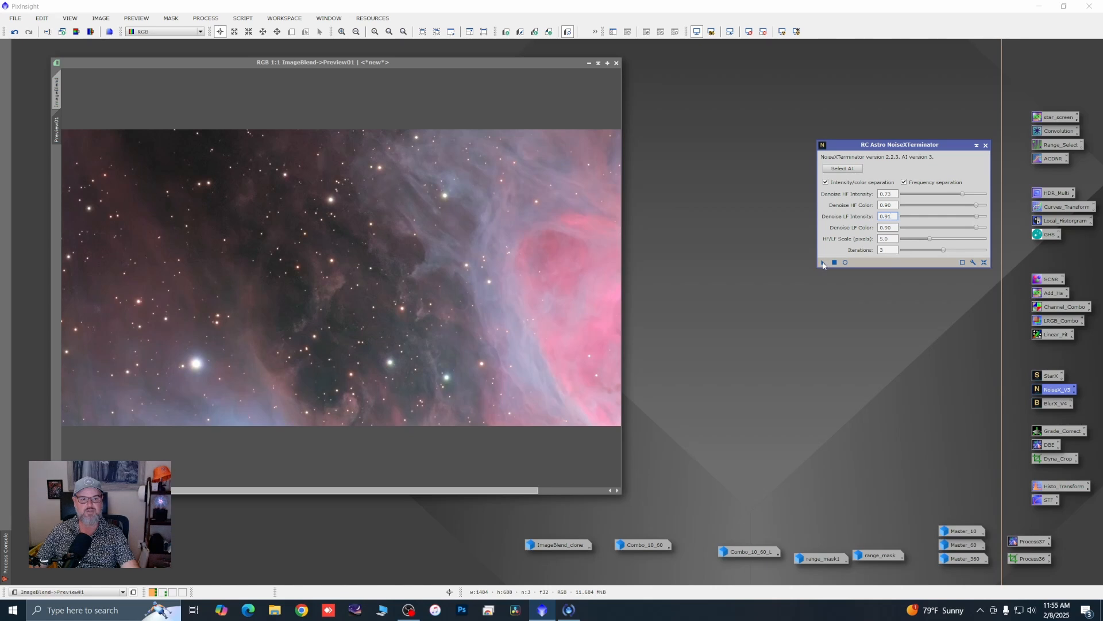
drag(822, 264, 376, 294)
scroll(343, 269, up, 1)
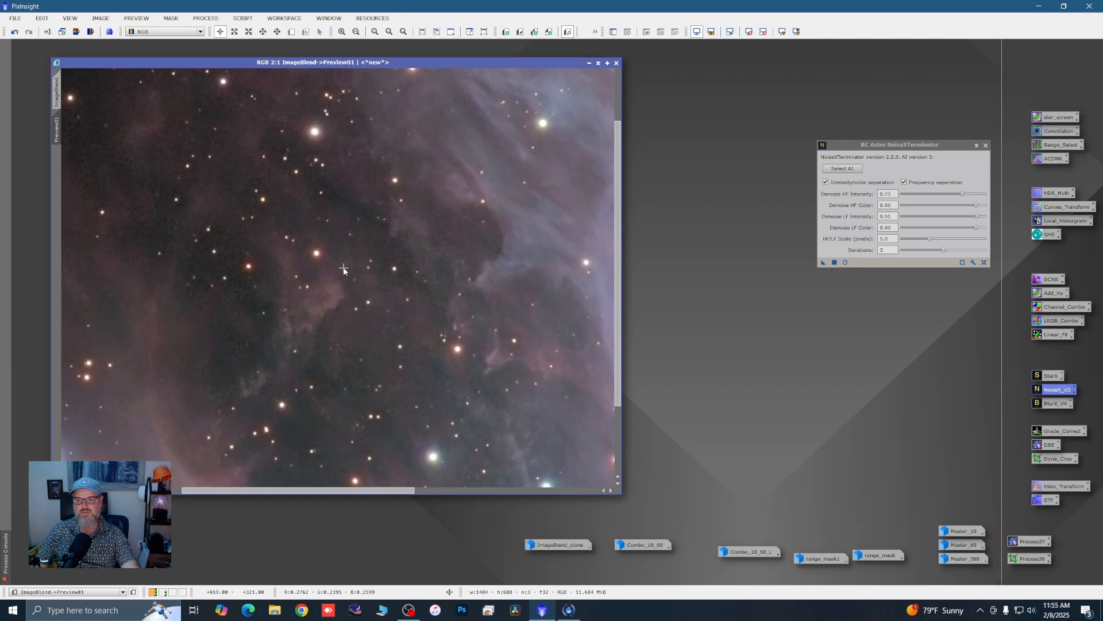
scroll(344, 269, down, 1)
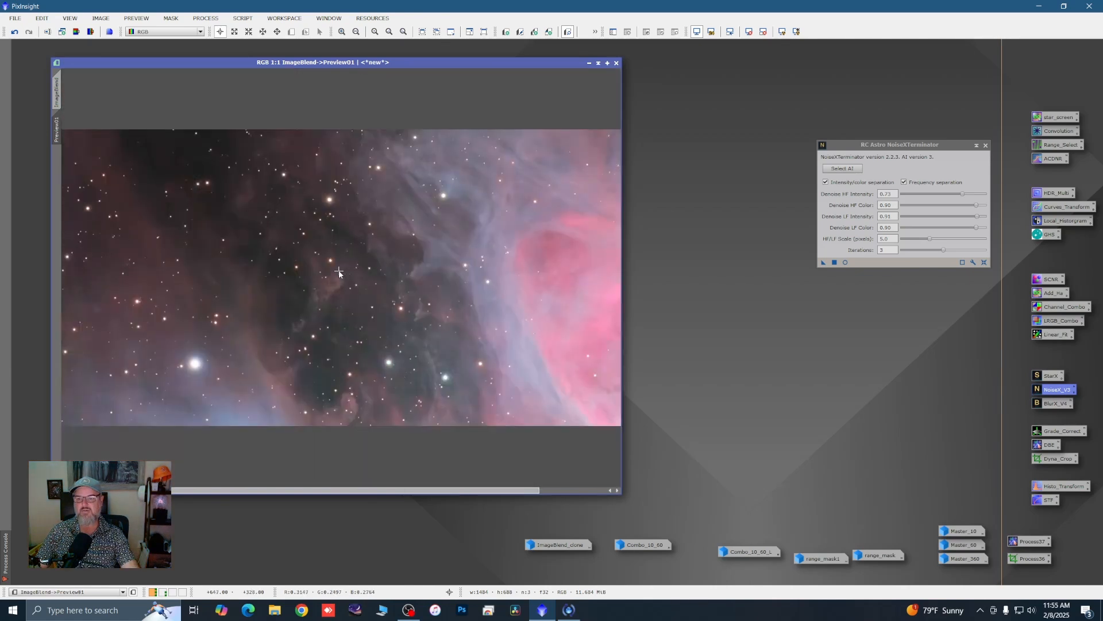
click(57, 92)
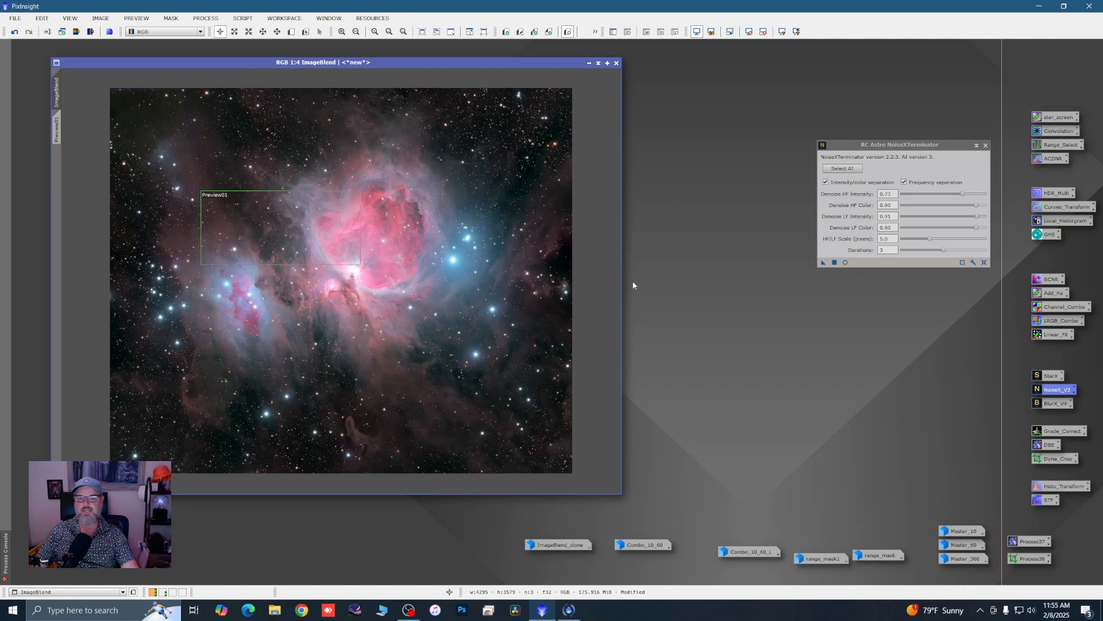
click(822, 262)
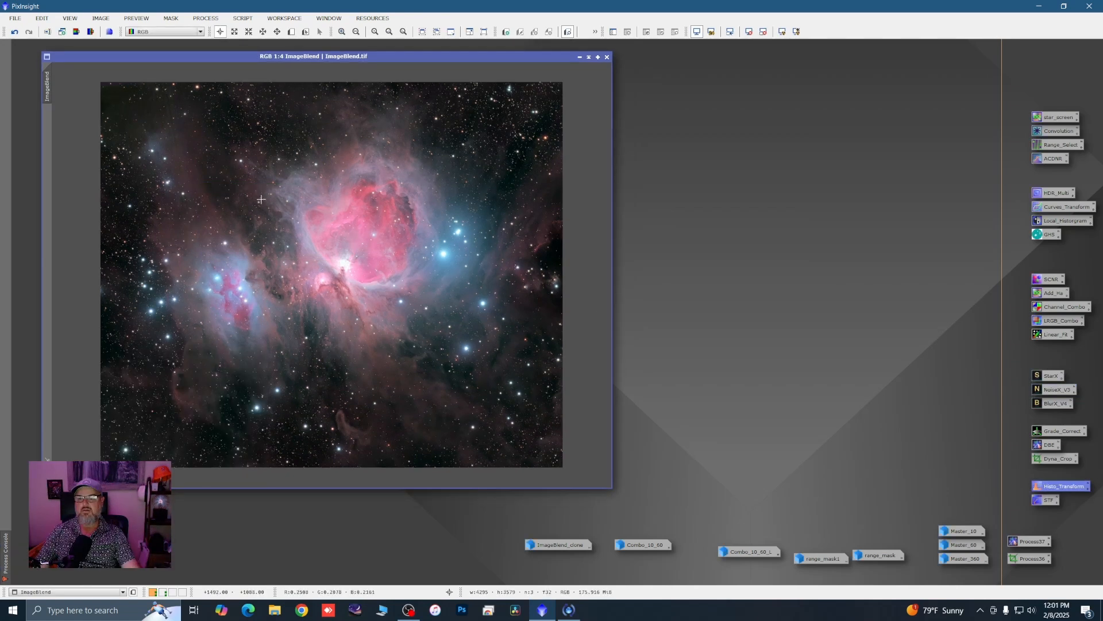
Step: Brighten ImageBlend with HistogramTransformation by lowering the midtones to about 0.434, checking in a real-time preview, and close the tool
scroll(322, 258, down, 1)
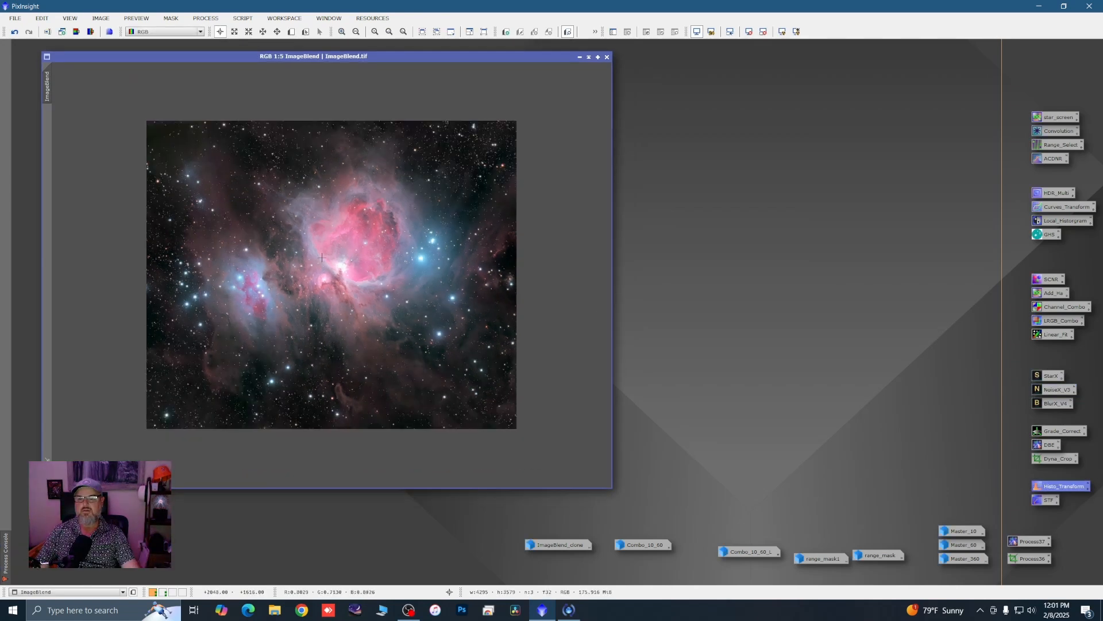
scroll(305, 263, up, 1)
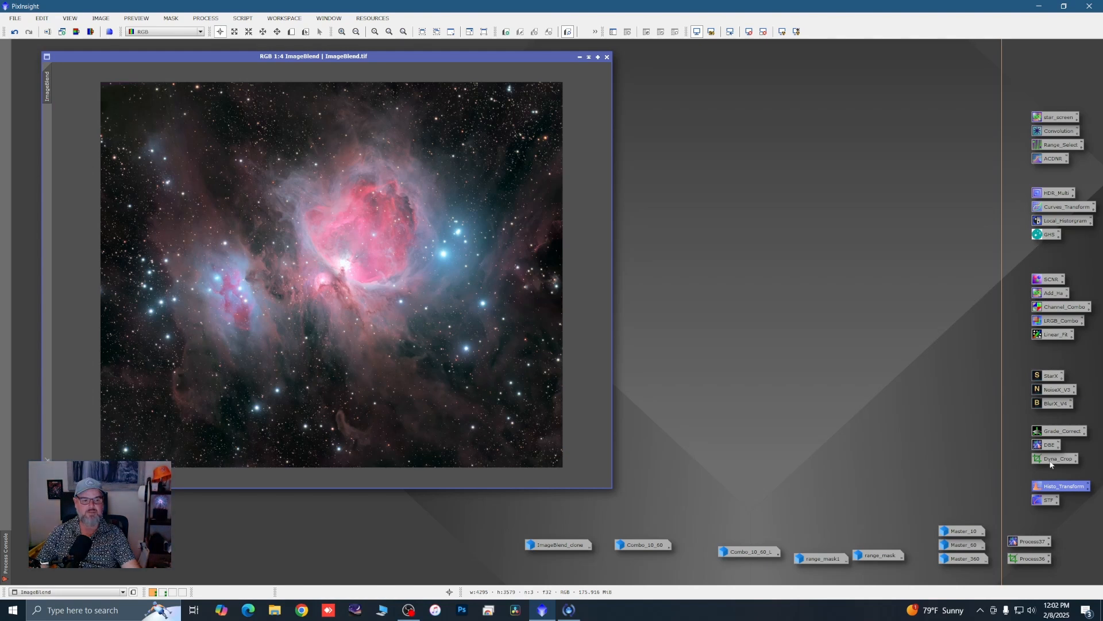
double_click(1043, 488)
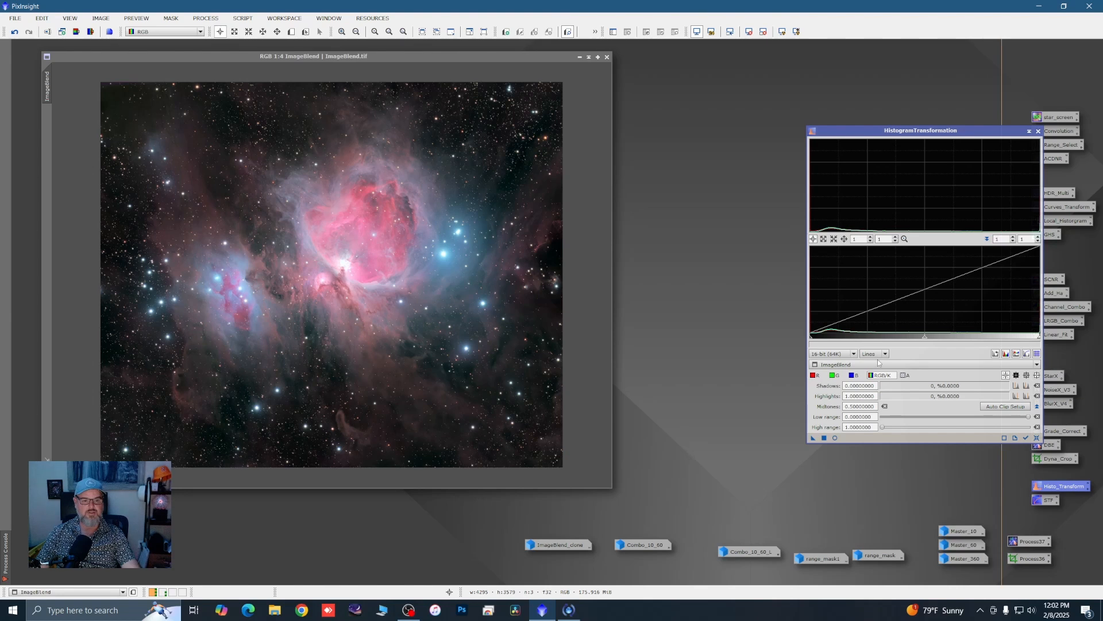
click(925, 339)
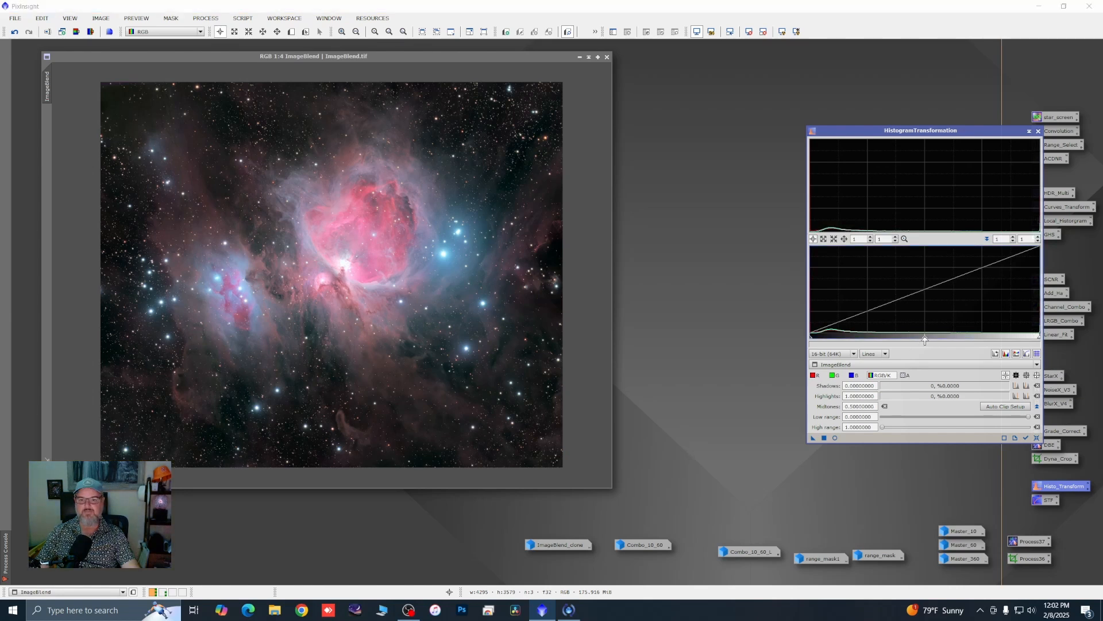
drag(925, 340, 910, 339)
click(835, 438)
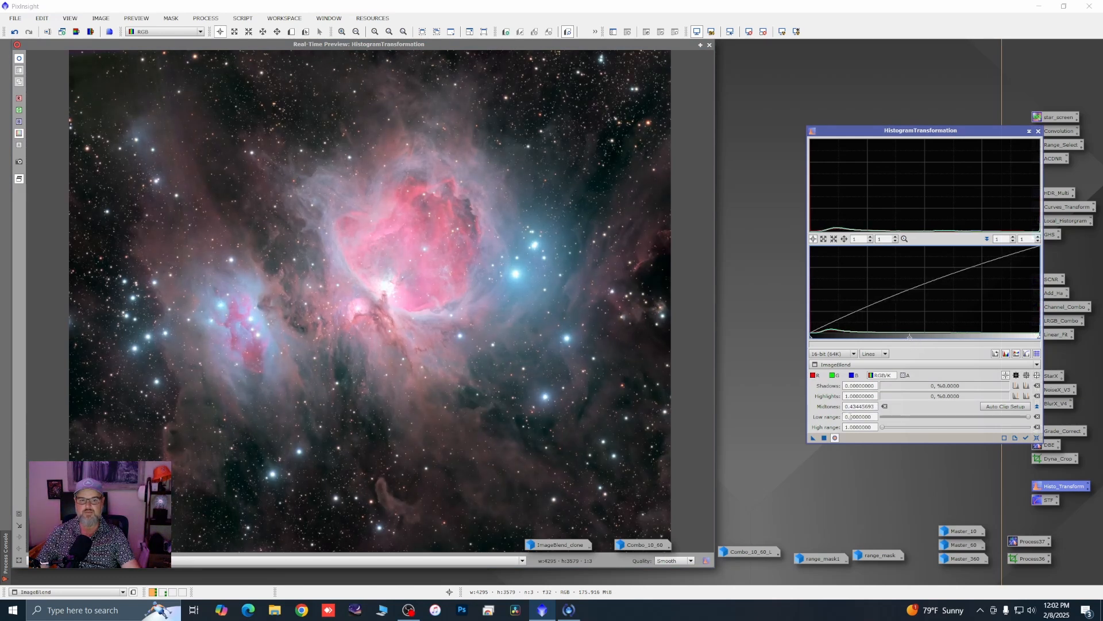
click(824, 438)
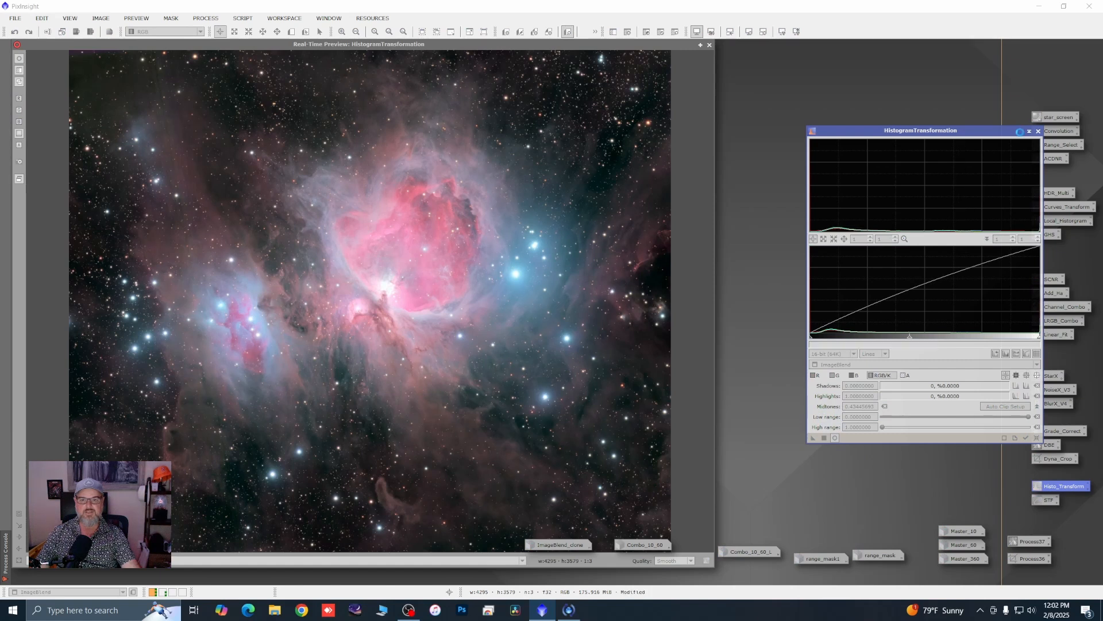
click(1038, 131)
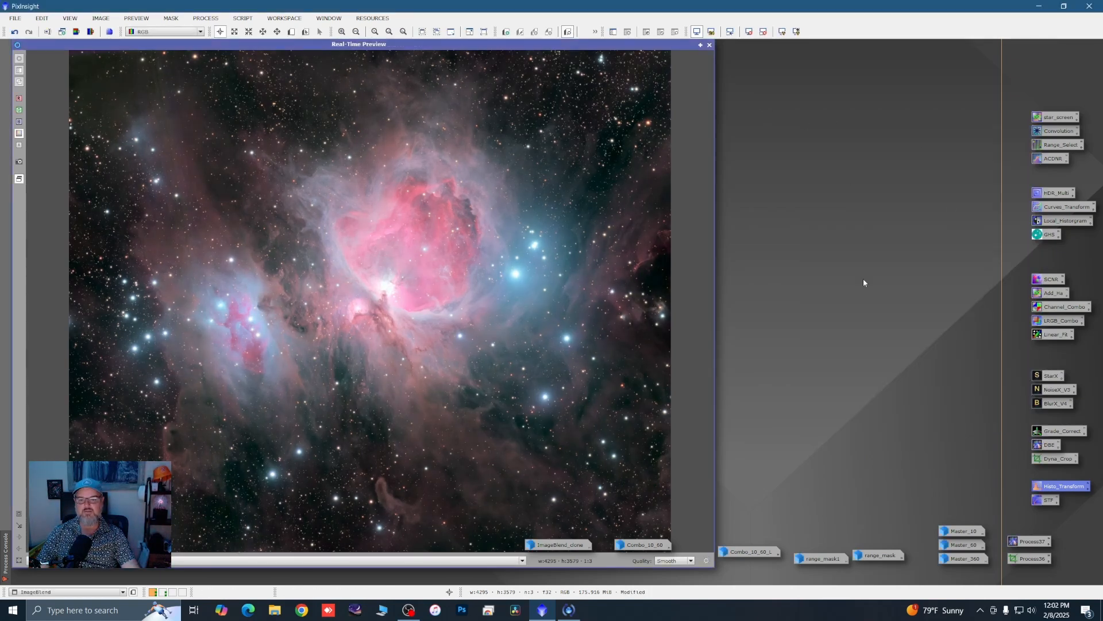
Step: Raise the saturation curve in CurvesTransformation at about input 0.14 to output 0.17, apply it to ImageBlend, reset and close the tool
click(1052, 210)
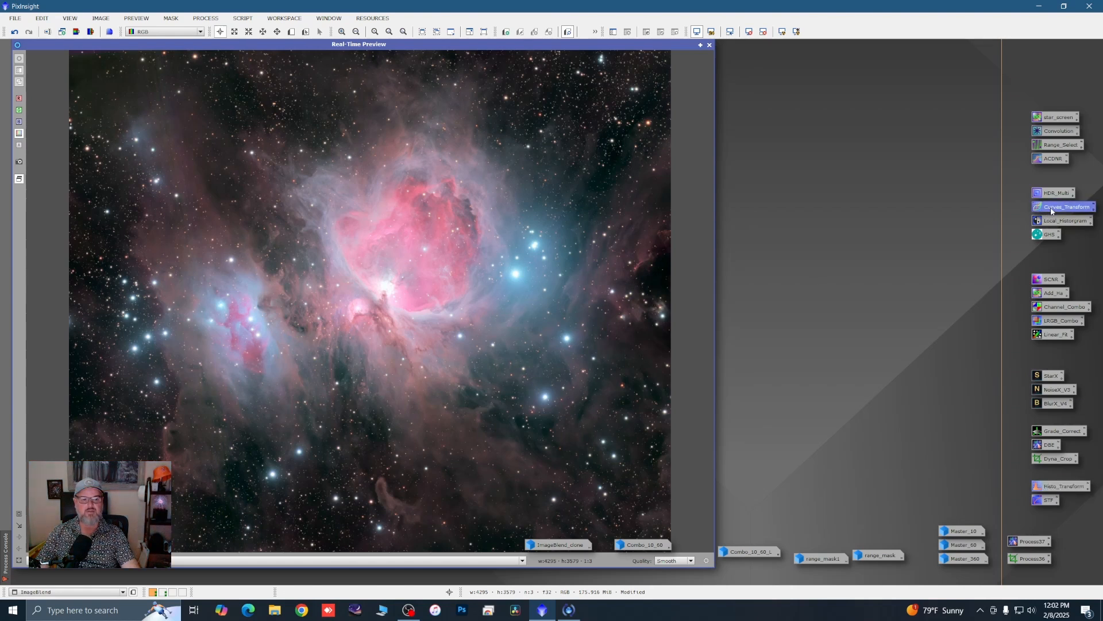
double_click(1052, 210)
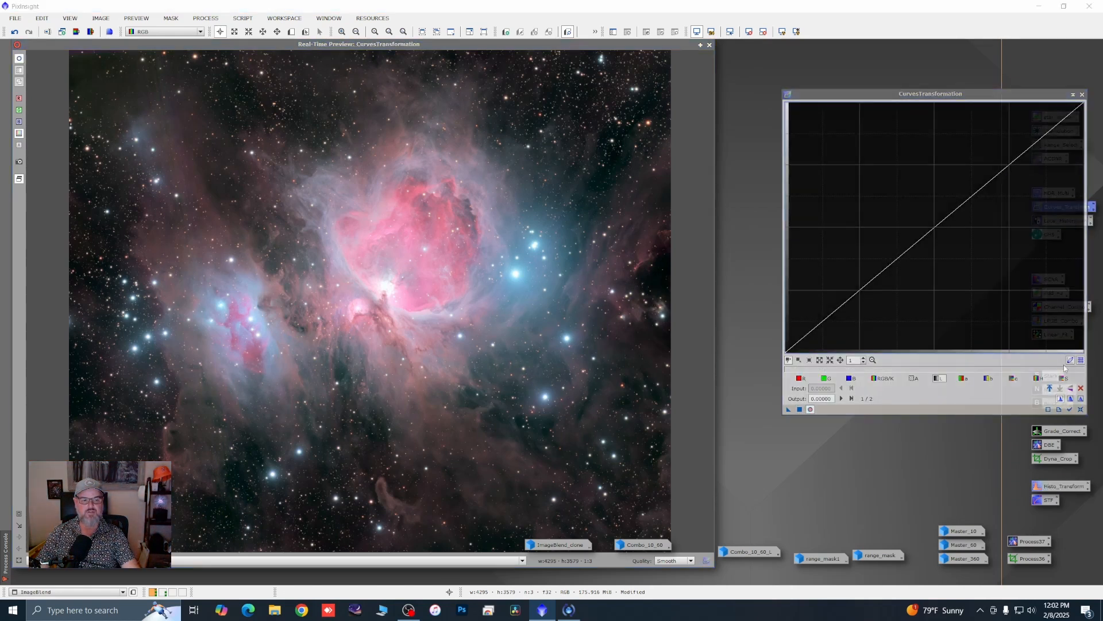
click(831, 313)
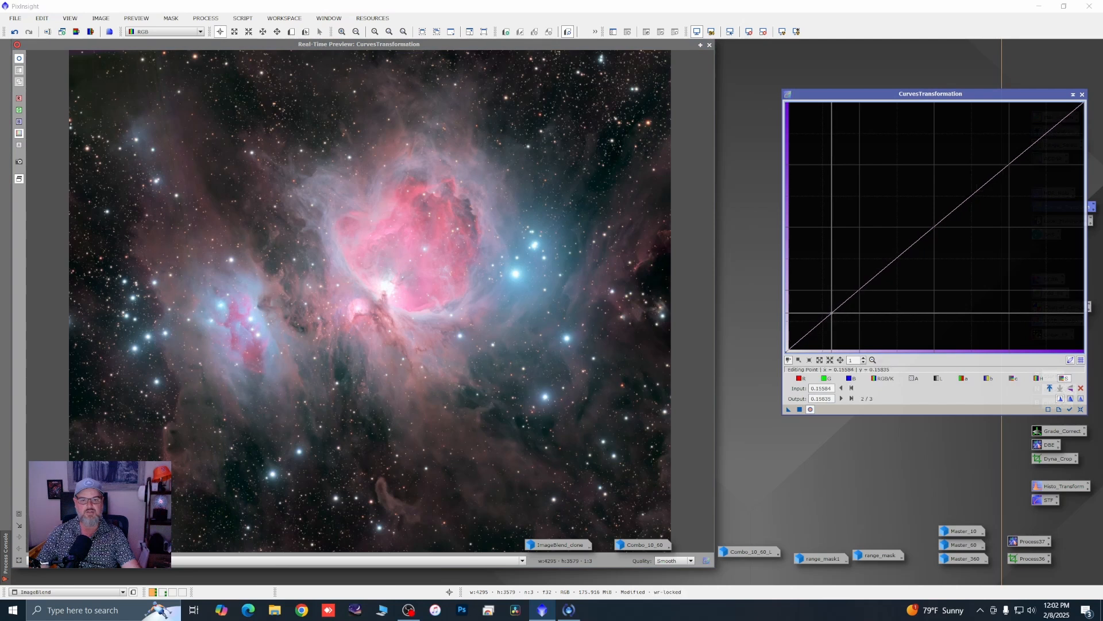
drag(831, 313, 828, 310)
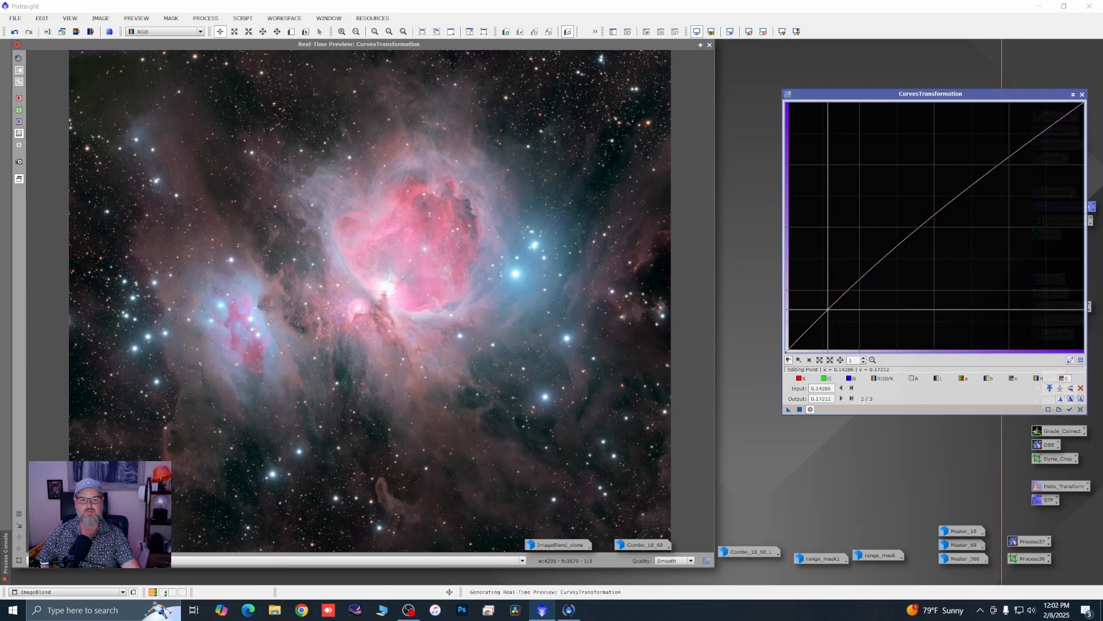
click(800, 410)
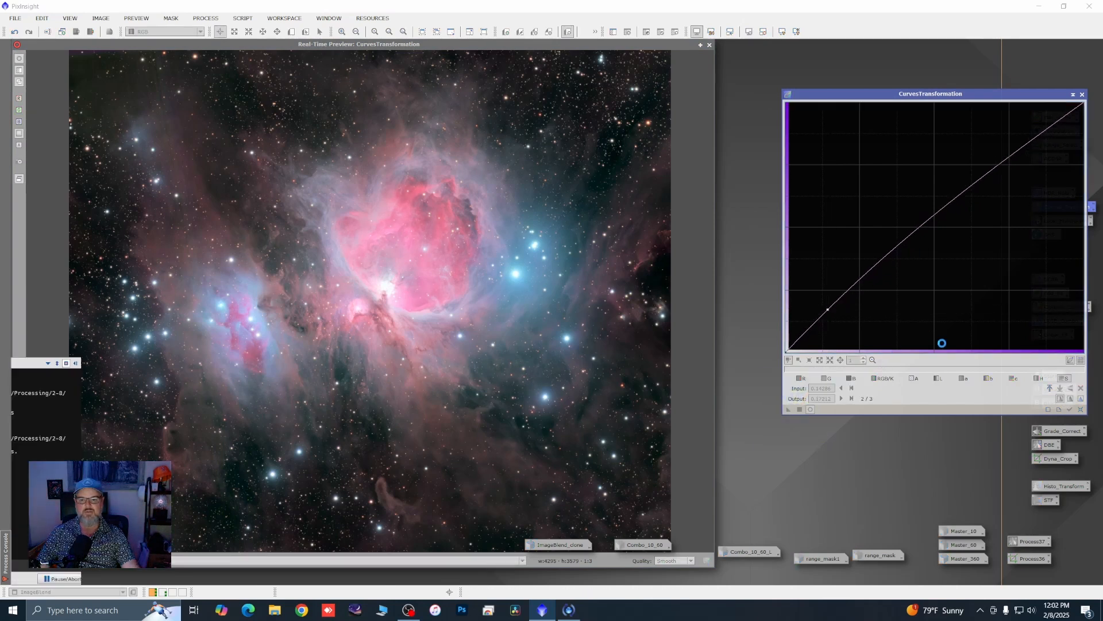
click(1081, 410)
click(1083, 95)
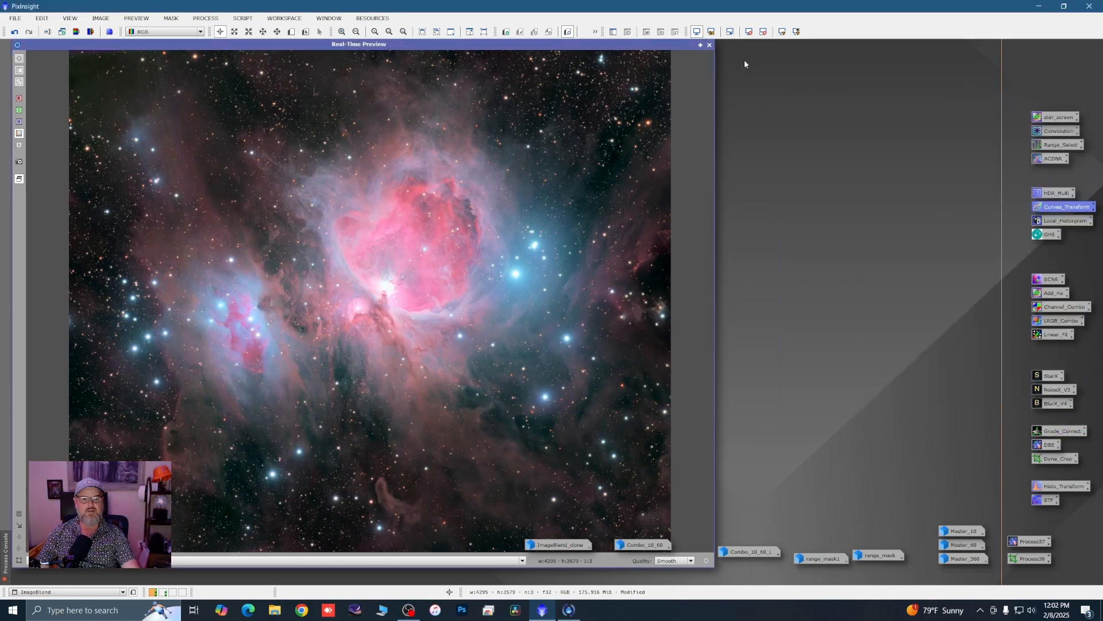
Step: Close the real-time preview and examine the finished ImageBlend image up close, checking the nebula core, the surrounding dust and the star field
click(710, 45)
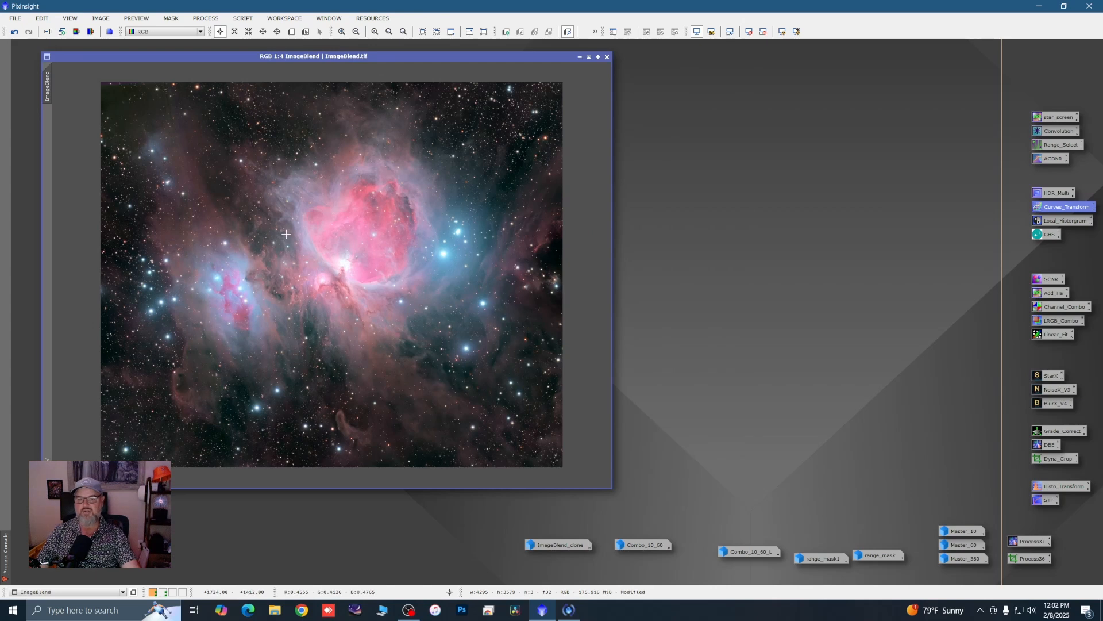
scroll(240, 306, up, 2)
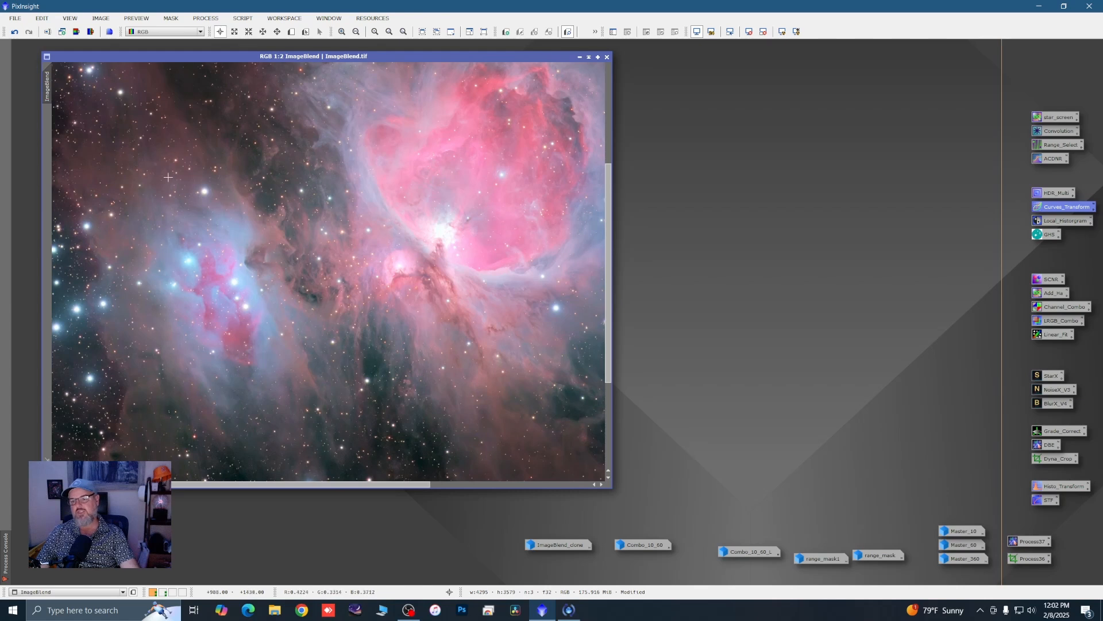
scroll(230, 292, down, 1)
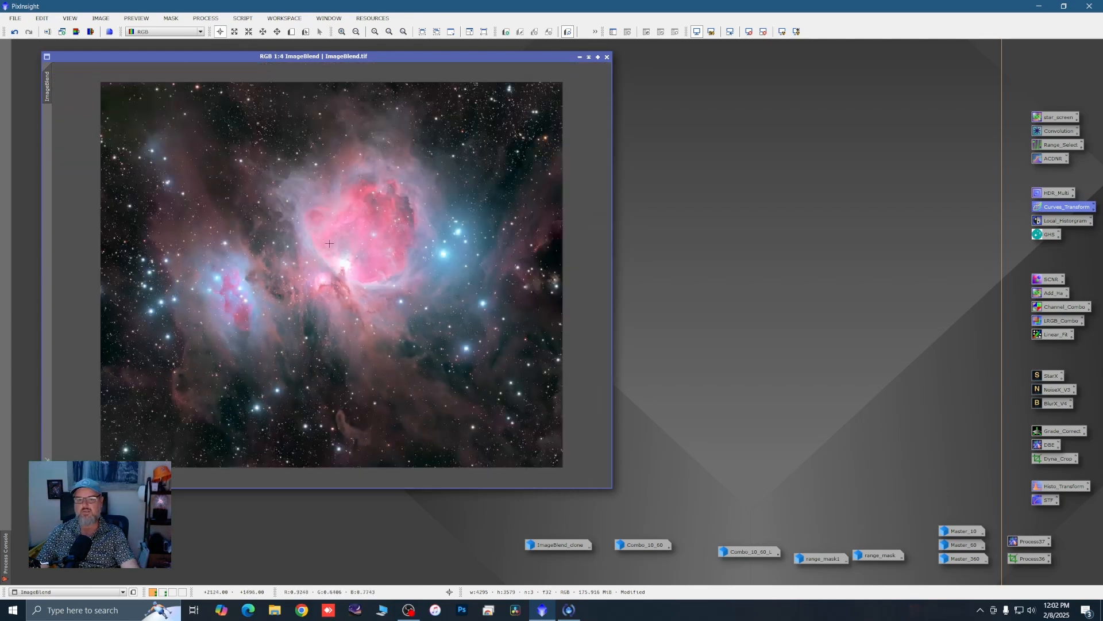
scroll(510, 144, up, 2)
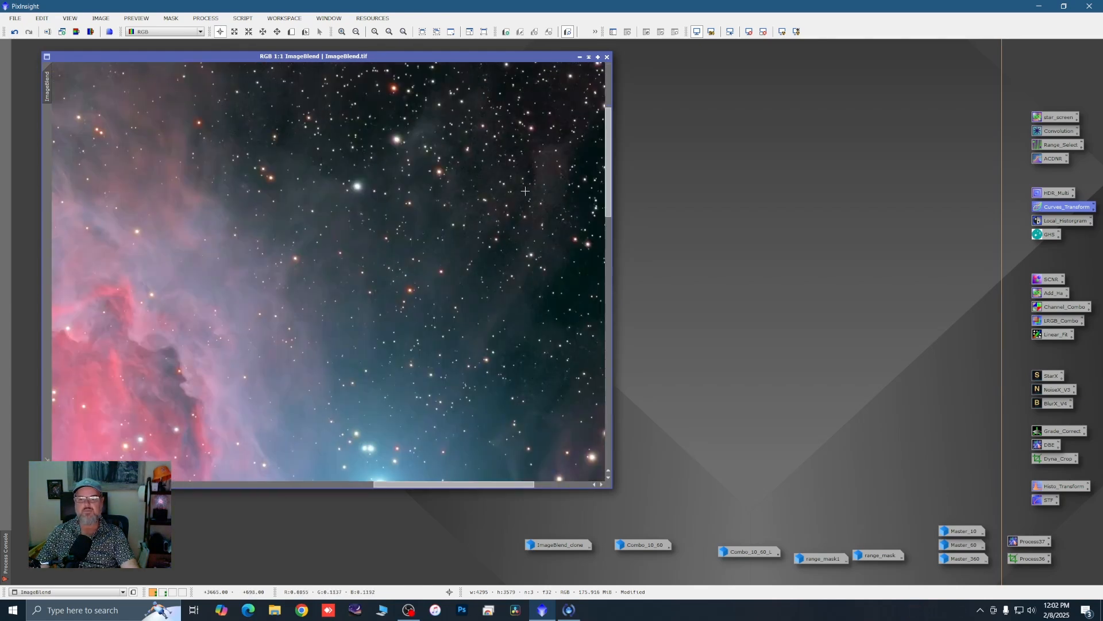
scroll(541, 184, down, 1)
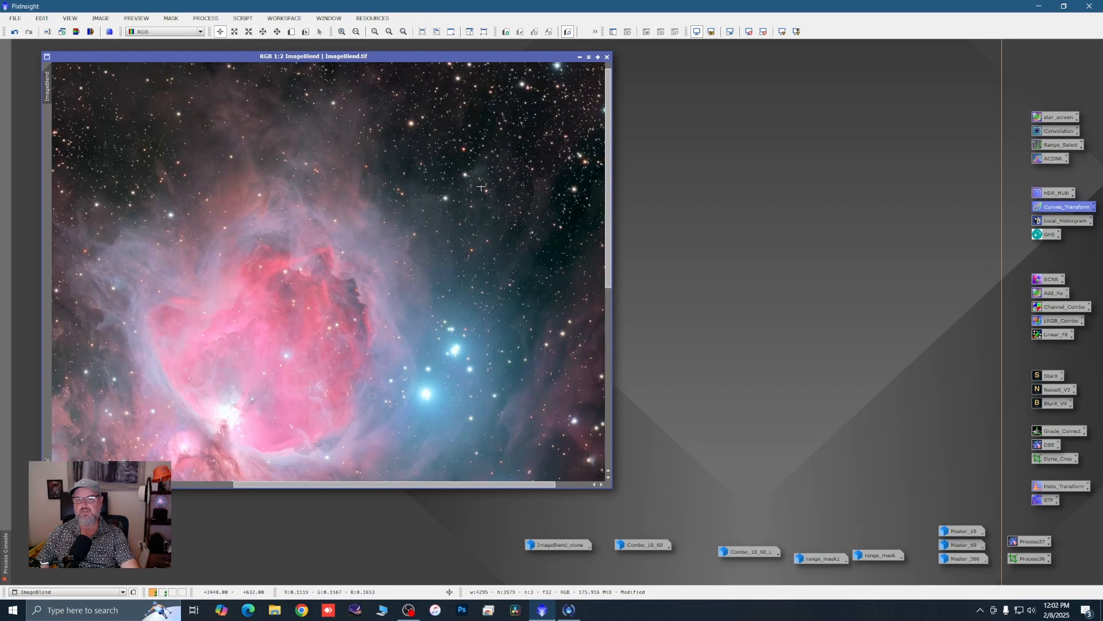
scroll(497, 191, up, 1)
scroll(512, 195, down, 1)
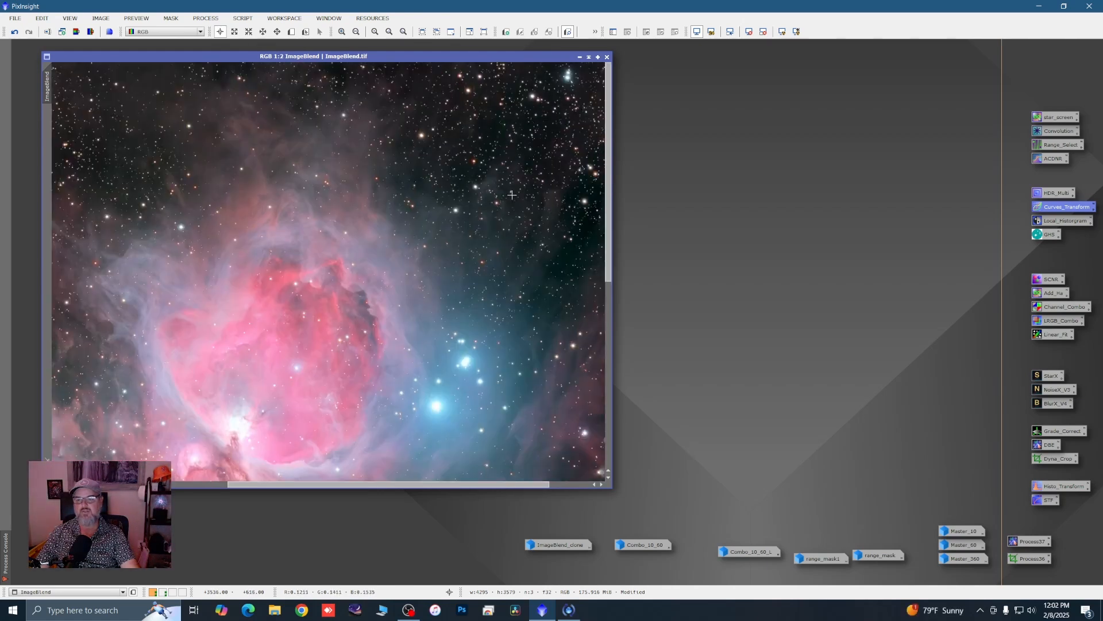
scroll(506, 201, down, 1)
scroll(352, 300, up, 2)
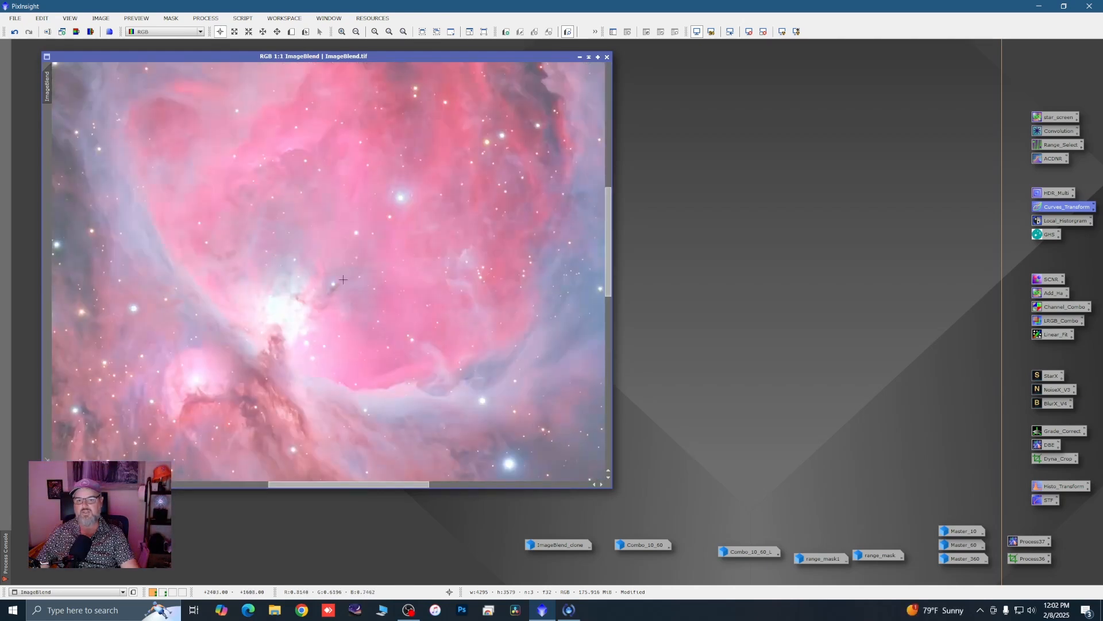
scroll(354, 245, down, 3)
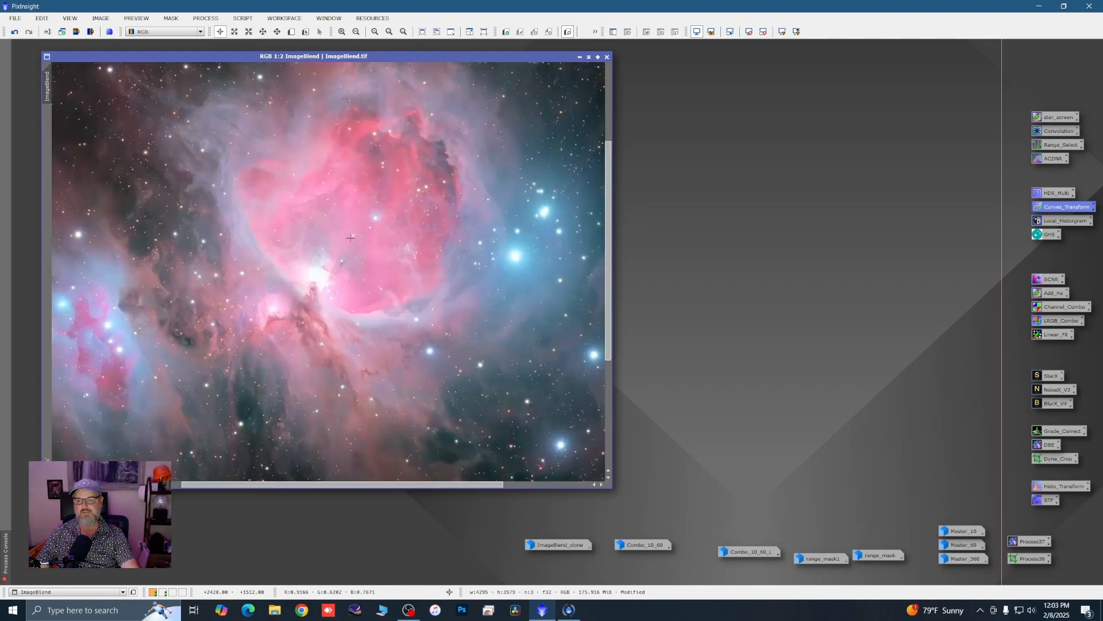
scroll(271, 391, up, 1)
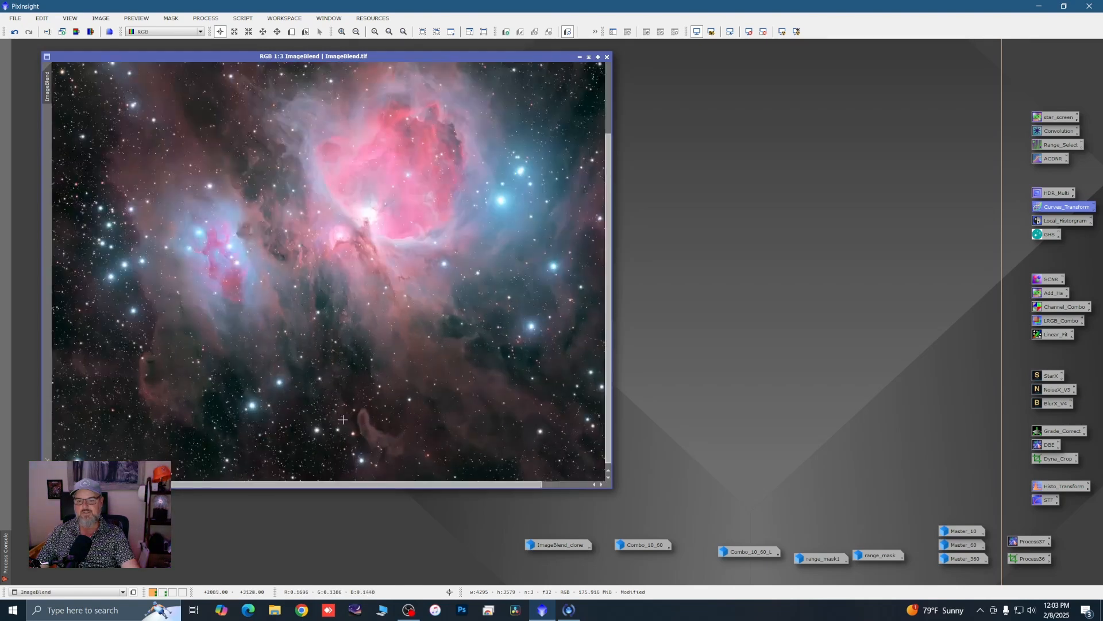
scroll(368, 252, down, 1)
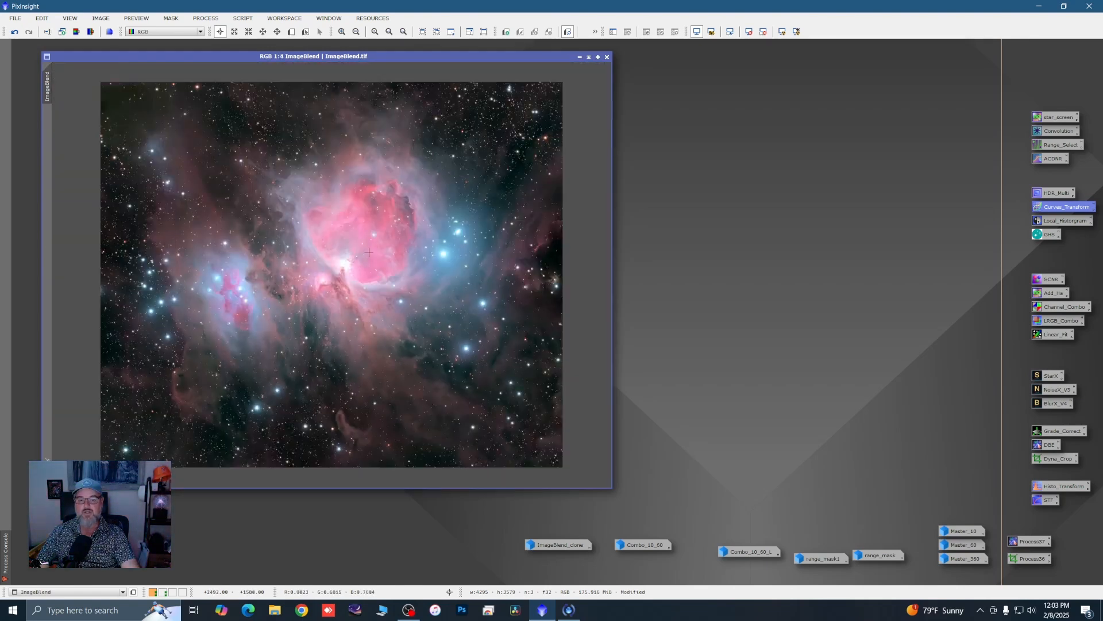